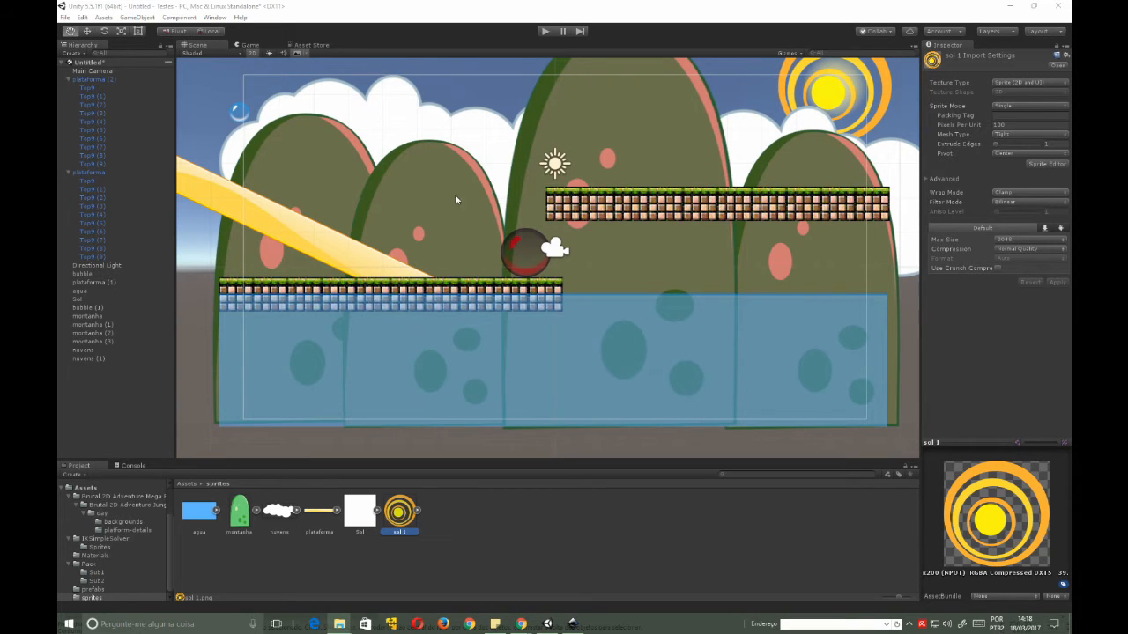
- Collapse the two expanded plataforma groups in the scene's object hierarchy
left_click(69, 172)
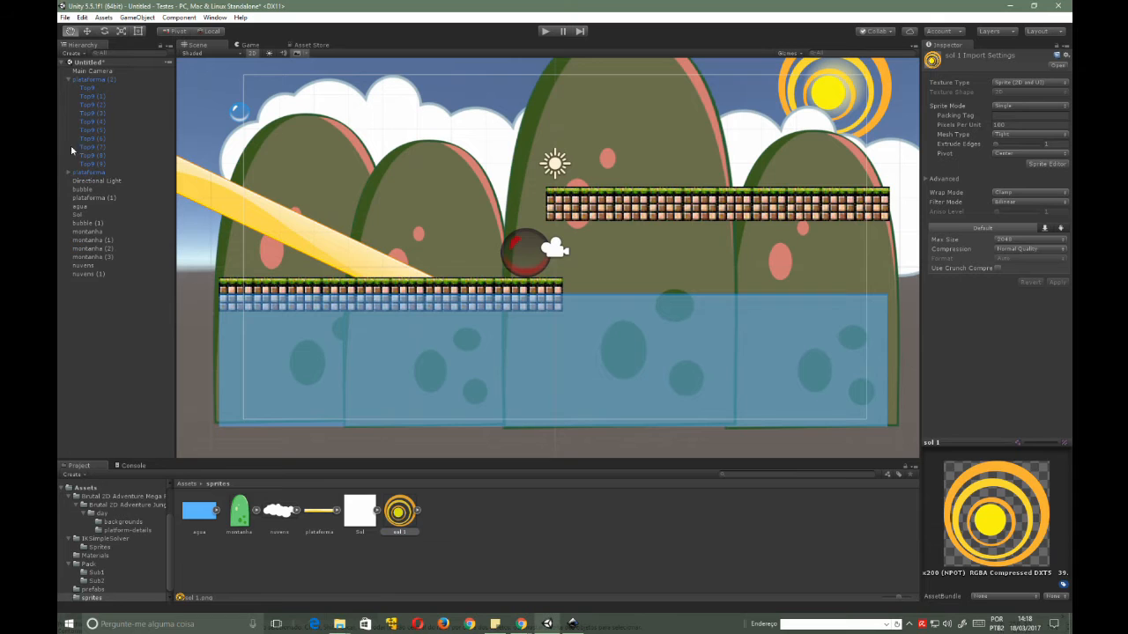
left_click(68, 80)
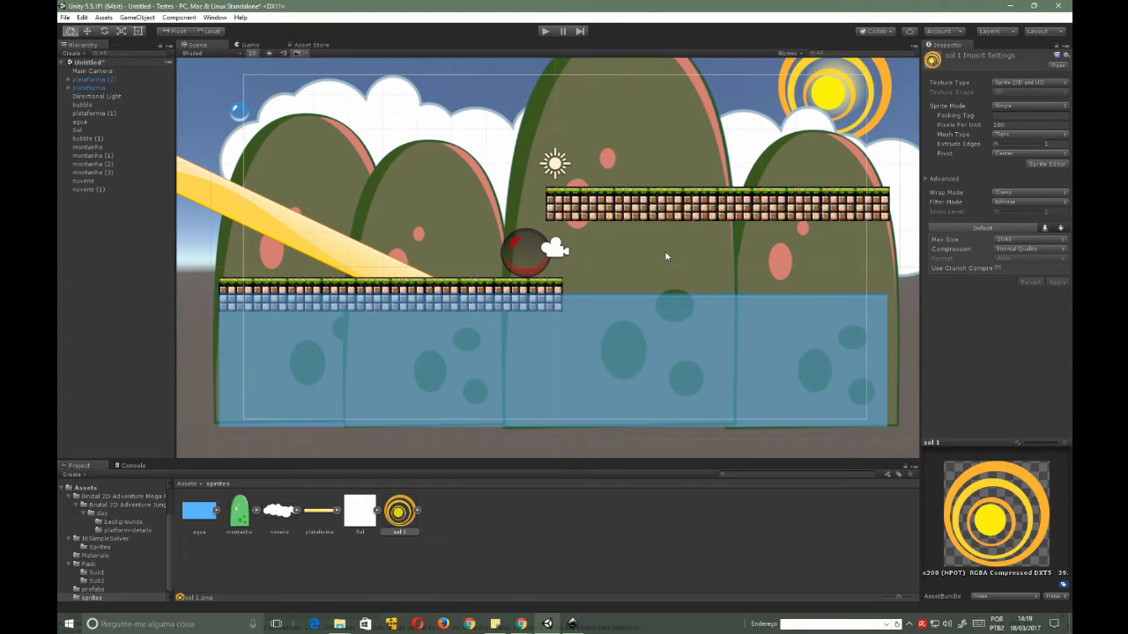
scroll(666, 256, "down", 1)
scroll(661, 251, "up", 1)
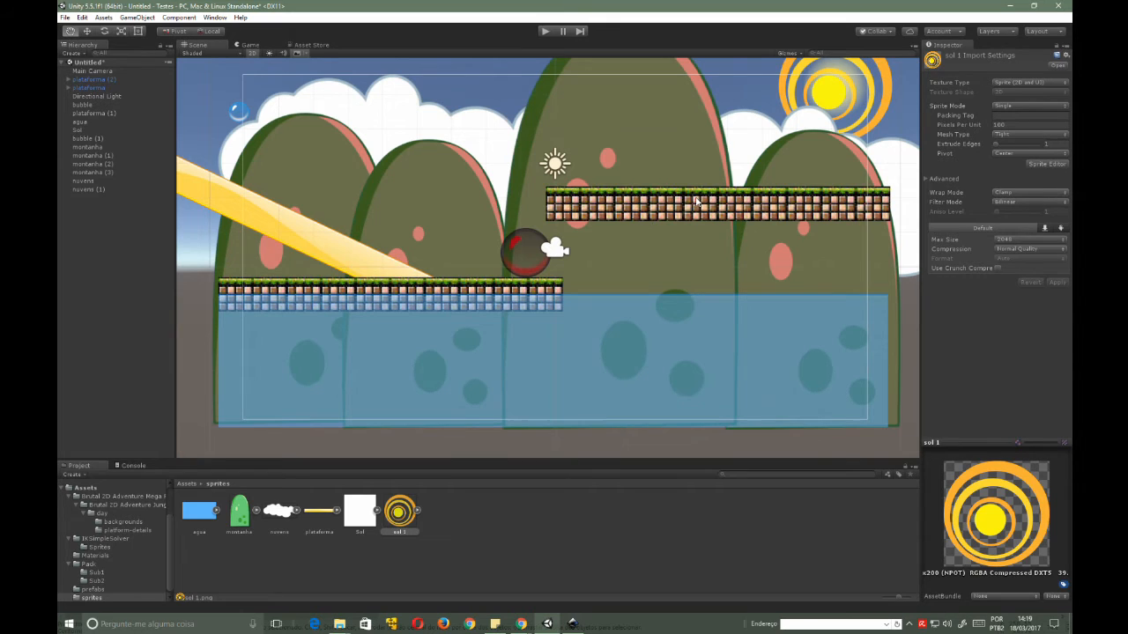
key("t")
left_click(503, 214)
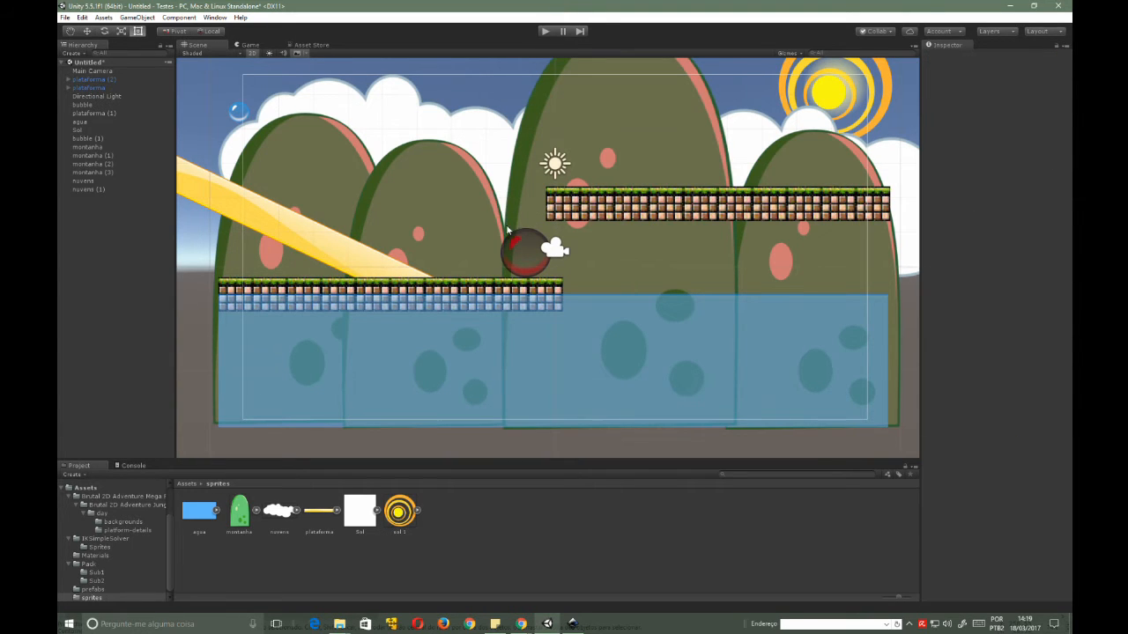
key("q")
mouse_move(465, 209)
left_mouse_down()
mouse_move(474, 226)
mouse_move(466, 215)
left_mouse_up()
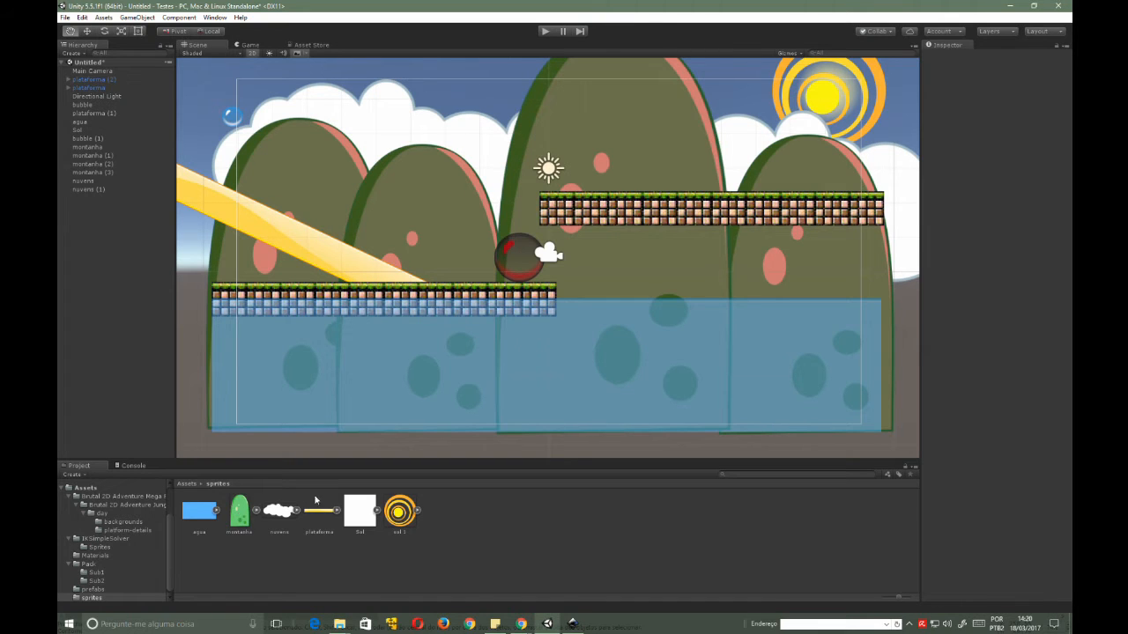
- Examine the montanha sprite's import settings and the available texture types, with the settings area widened
left_click(238, 518)
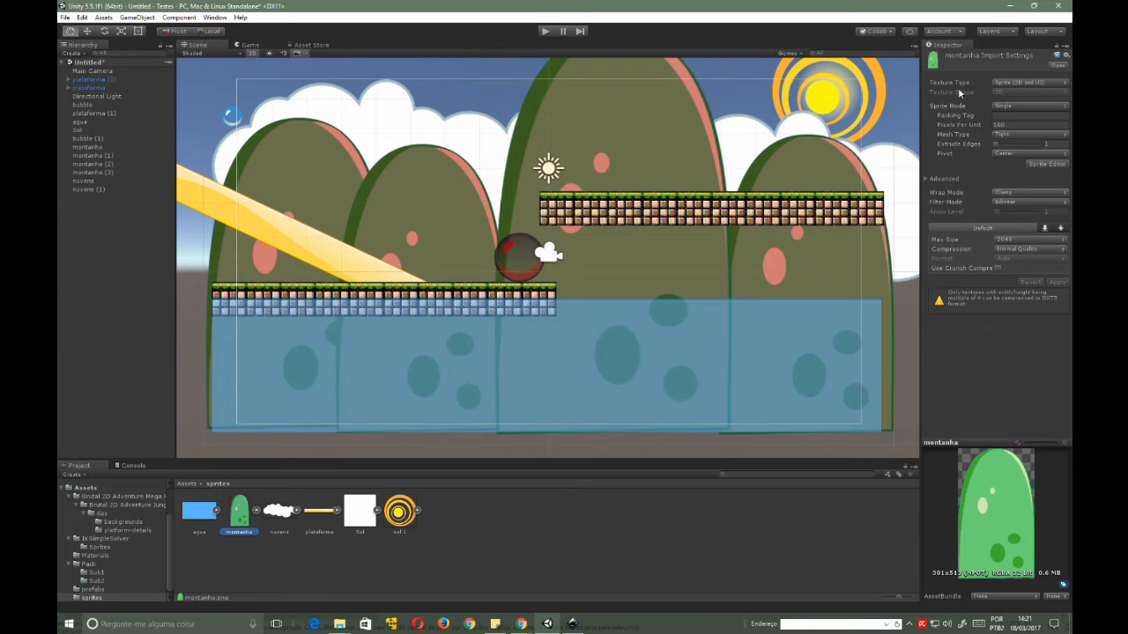
left_click_drag(919, 105, 873, 132)
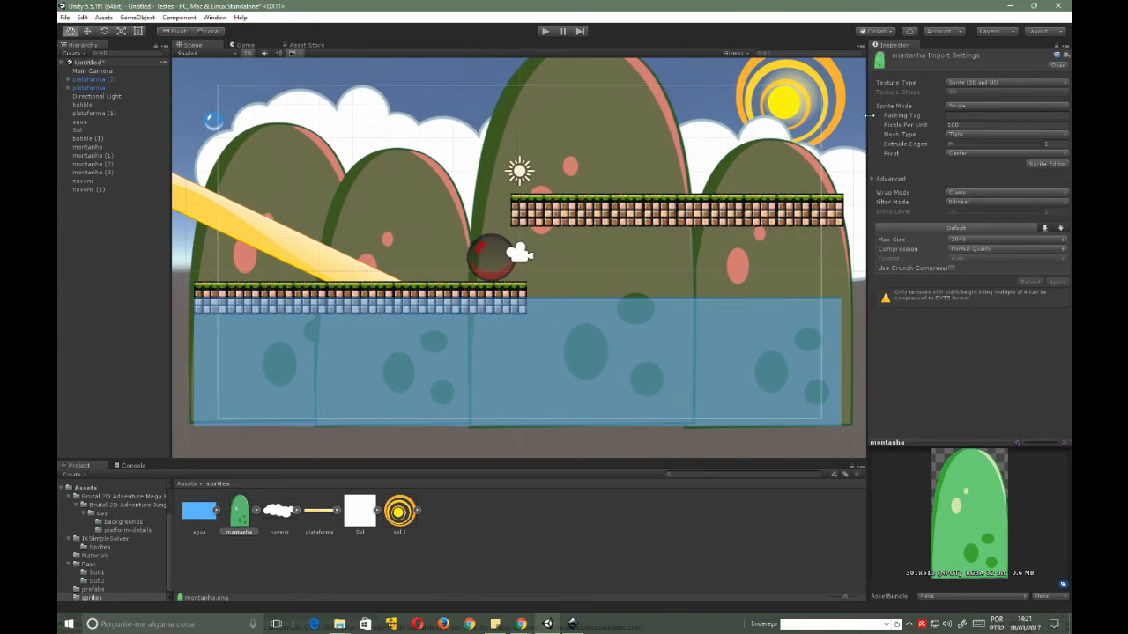
left_click(1001, 83)
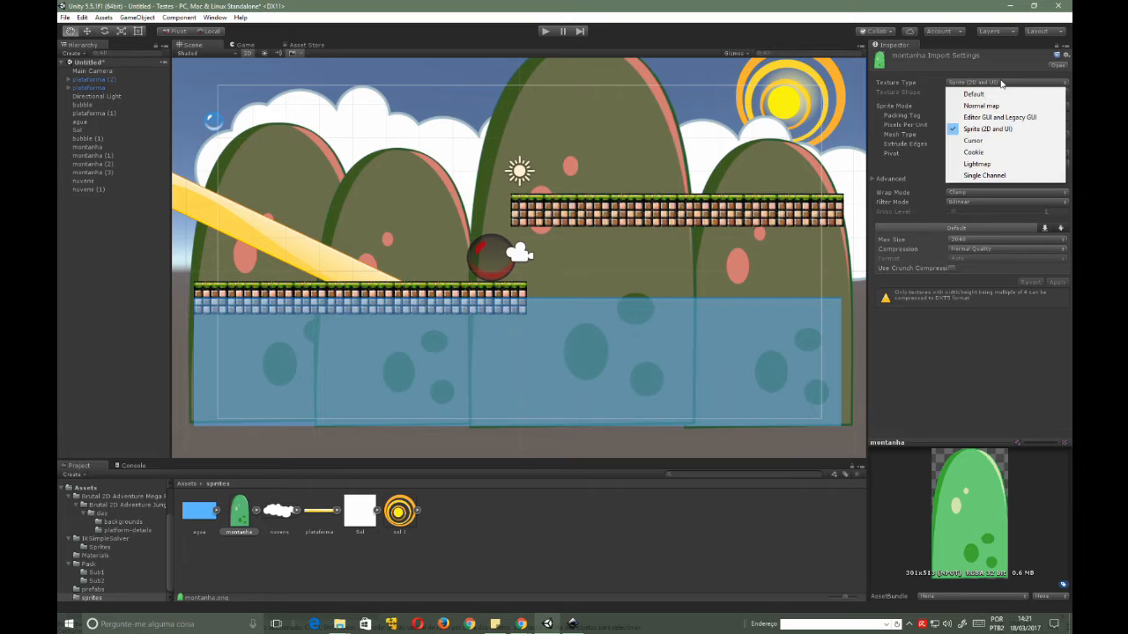
left_click(918, 73)
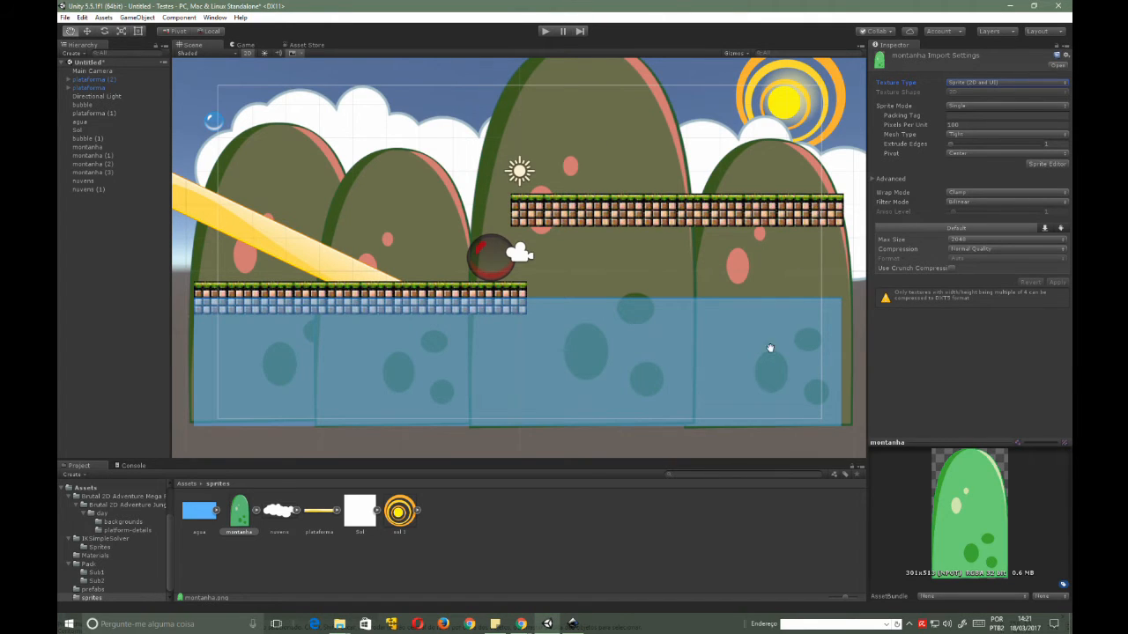
left_click(1025, 84)
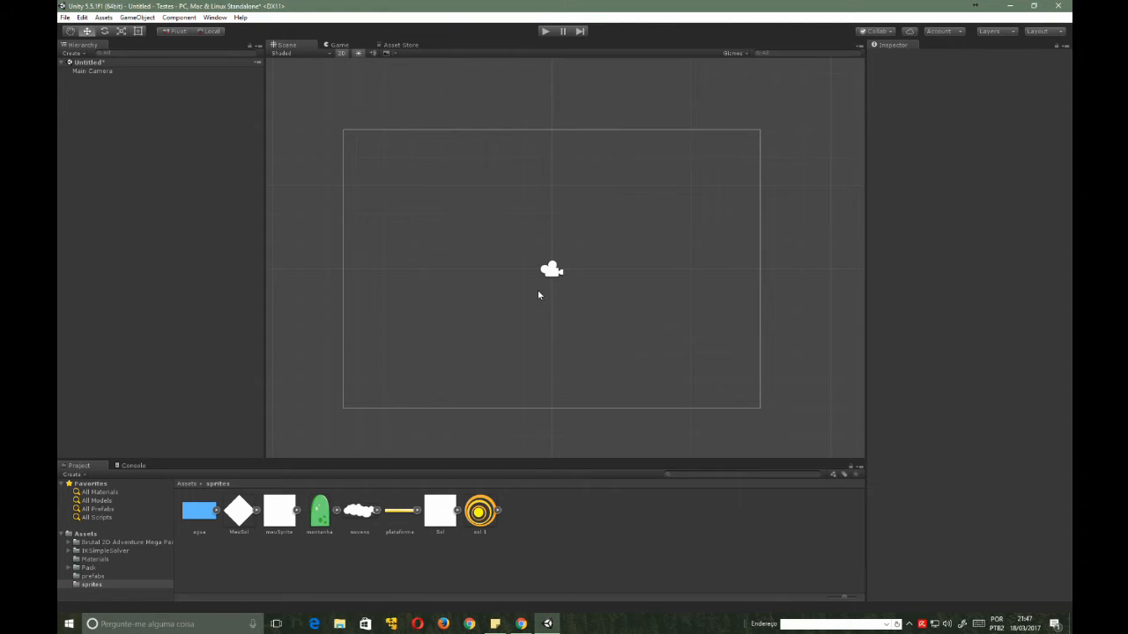
- Examine the plataforma sprite's import settings, including the sprite mode options and the pixels per unit
left_click(403, 515)
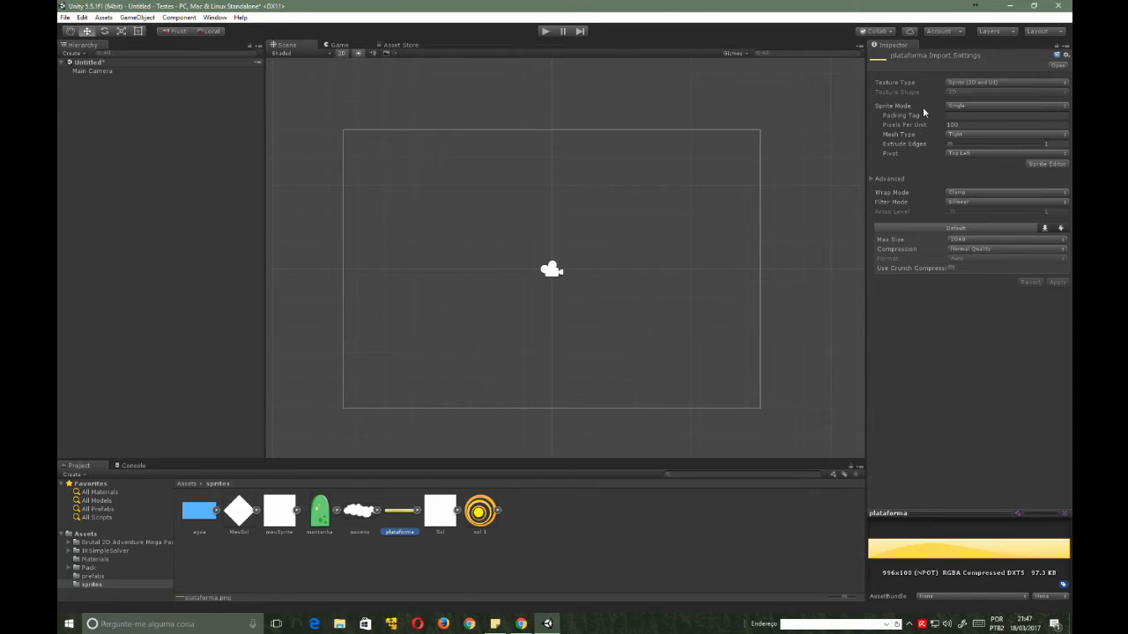
left_click(977, 106)
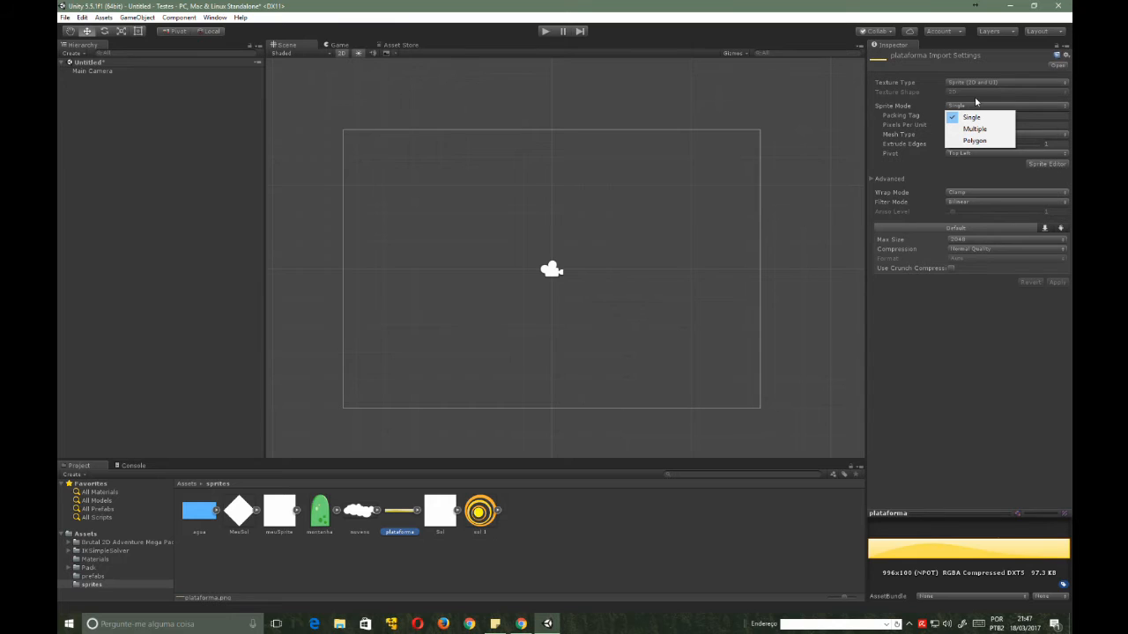
left_click(930, 100)
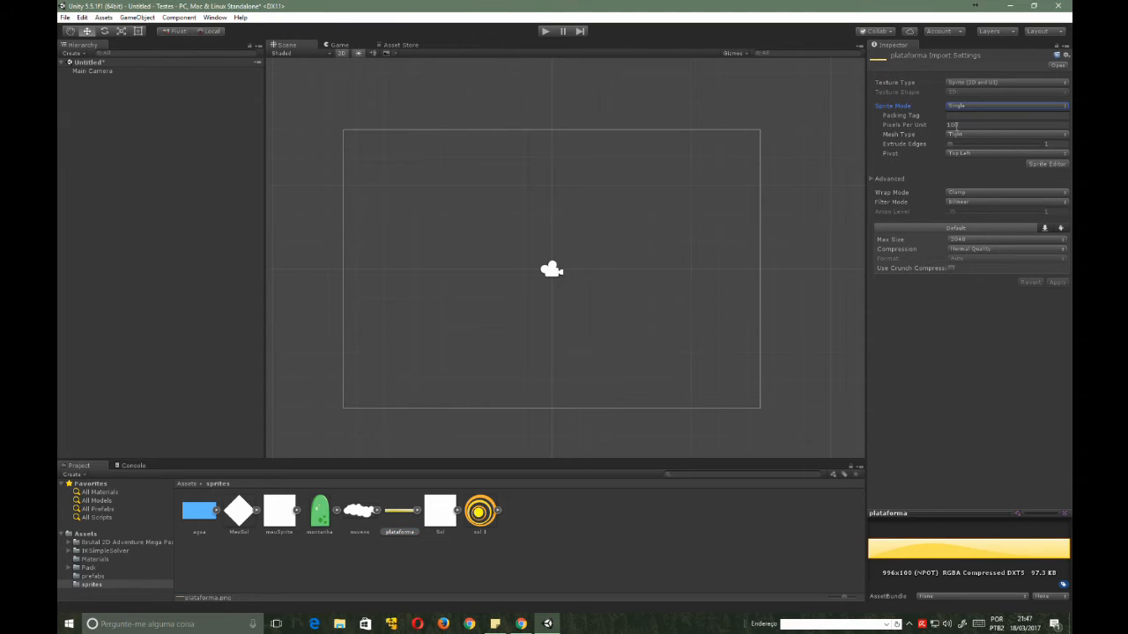
left_click(959, 124)
left_click(962, 125)
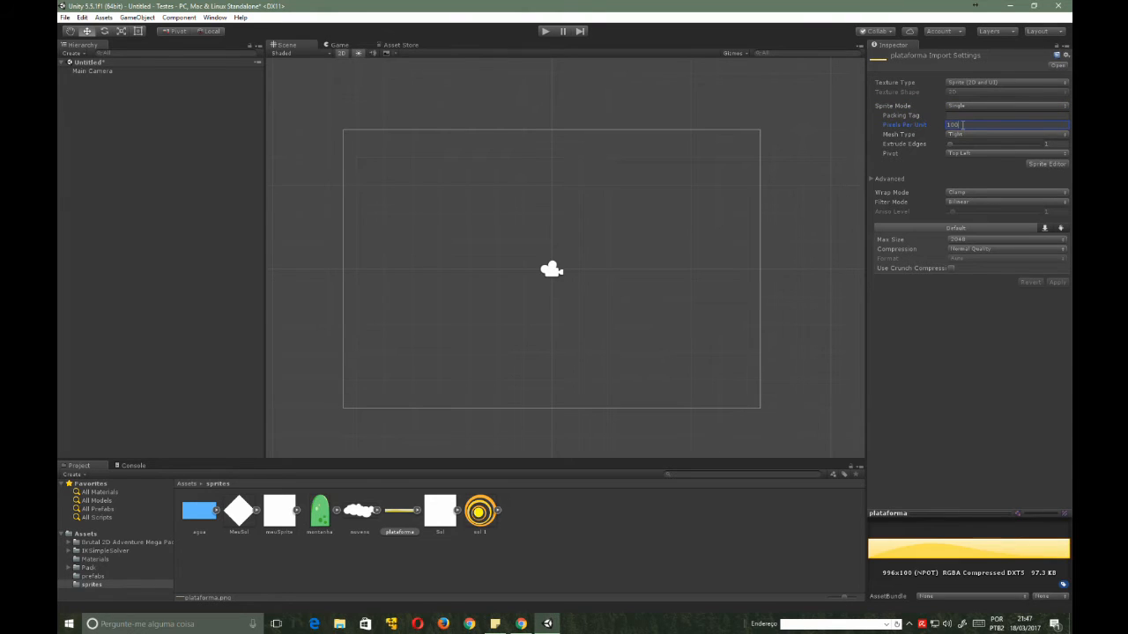
left_click_drag(962, 125, 945, 126)
left_click(398, 517)
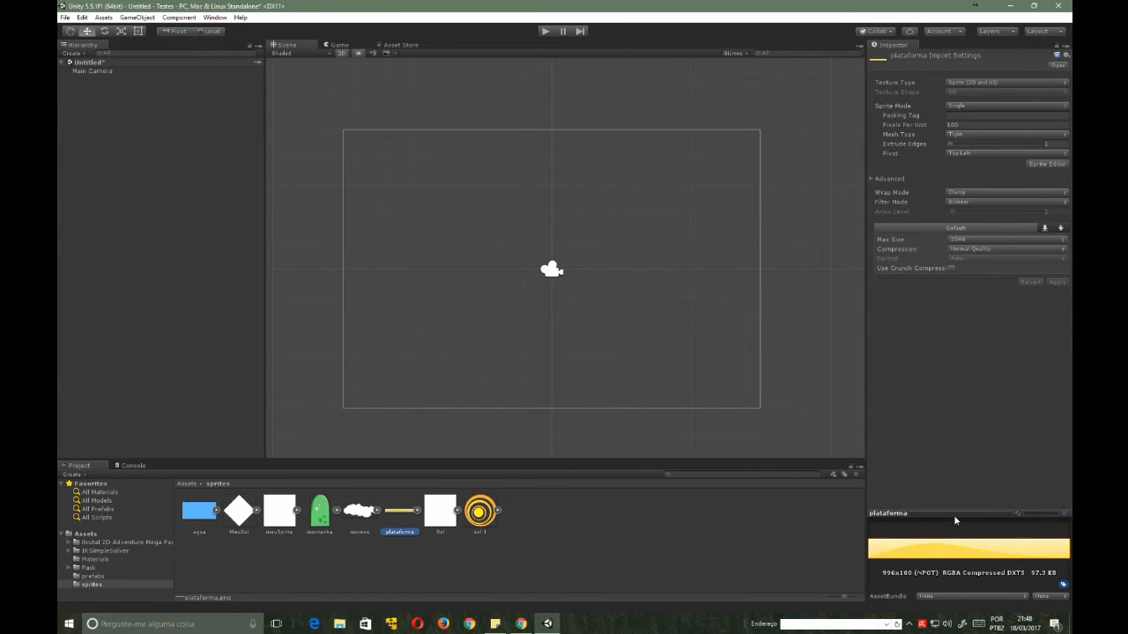
- Set the plataforma sprite's pivot to Bottom Left, apply the import settings through the Sprite Editor prompt, and close the Sprite Editor
left_click_drag(865, 486, 773, 498)
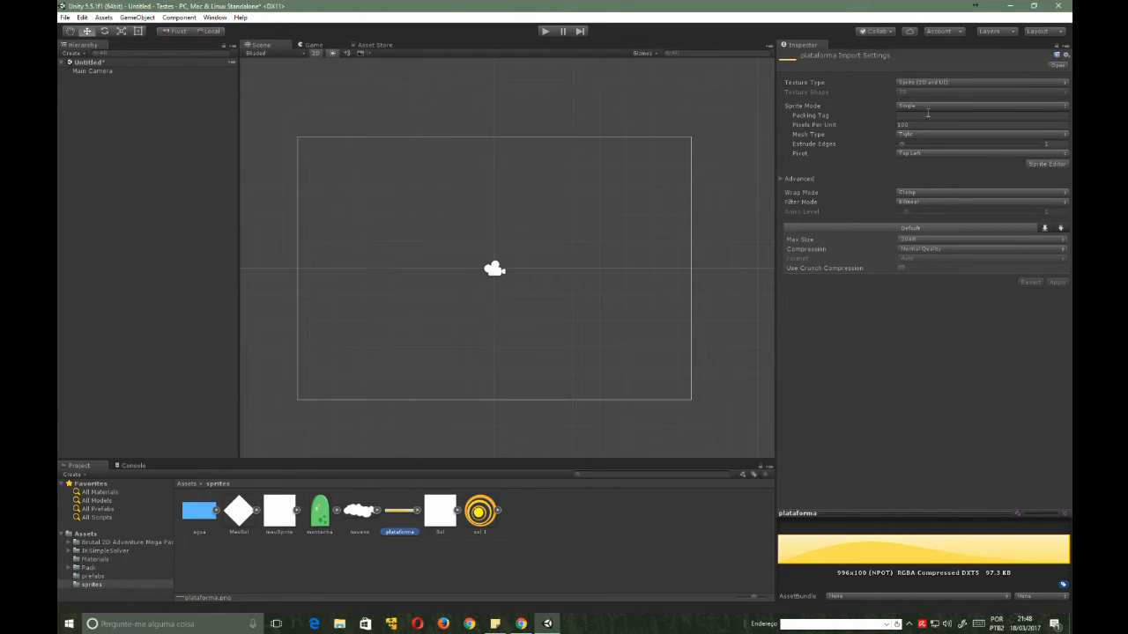
left_click(945, 153)
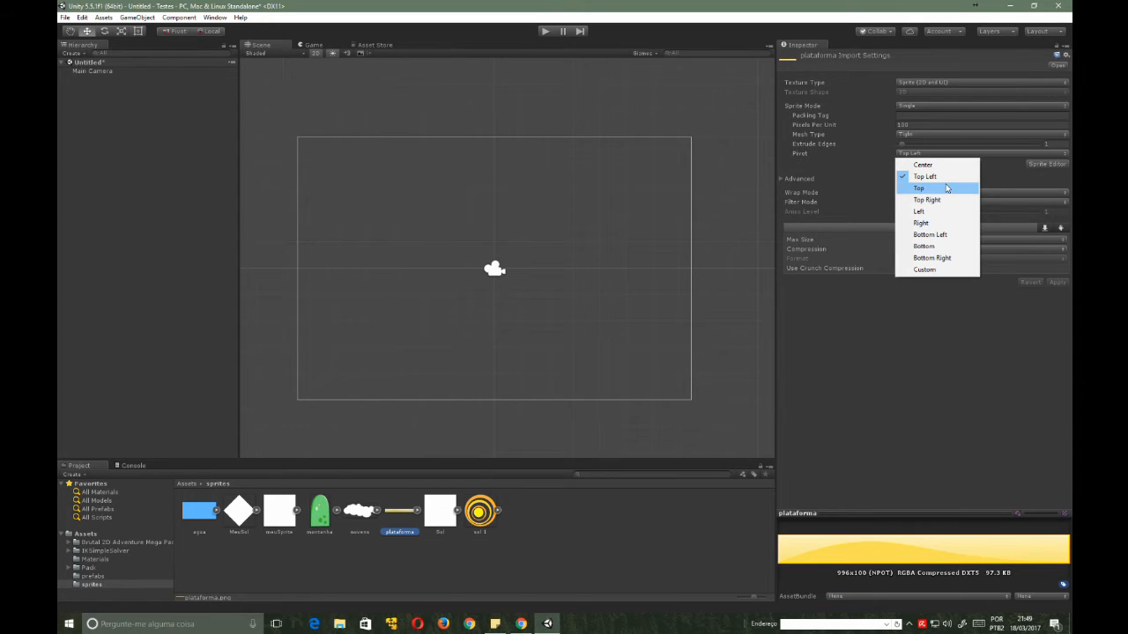
left_click(932, 236)
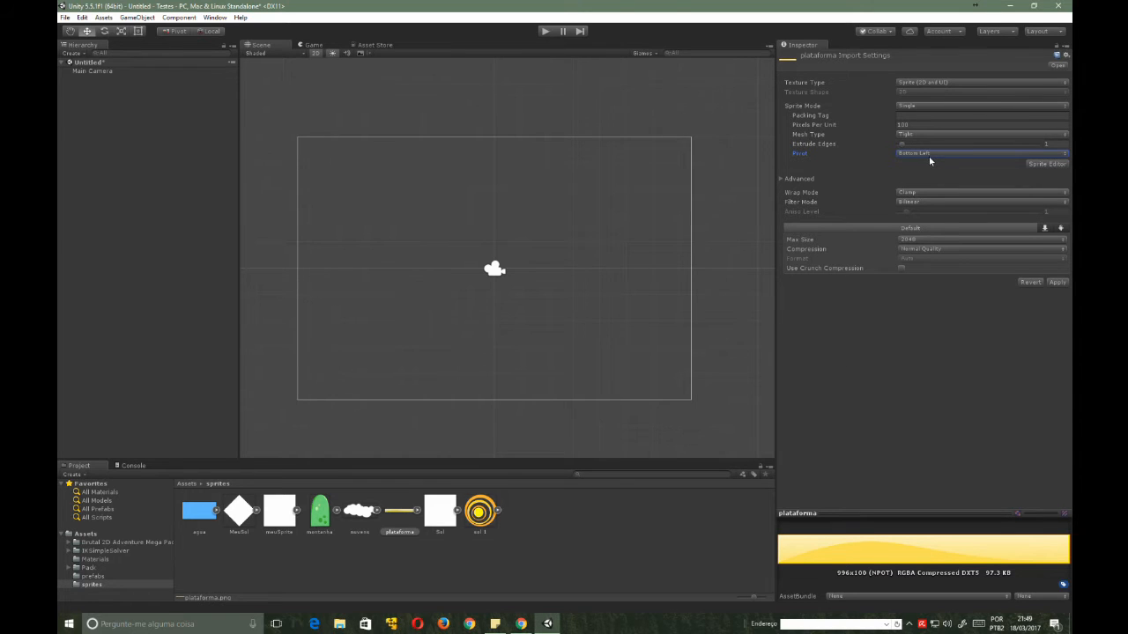
left_click(1036, 164)
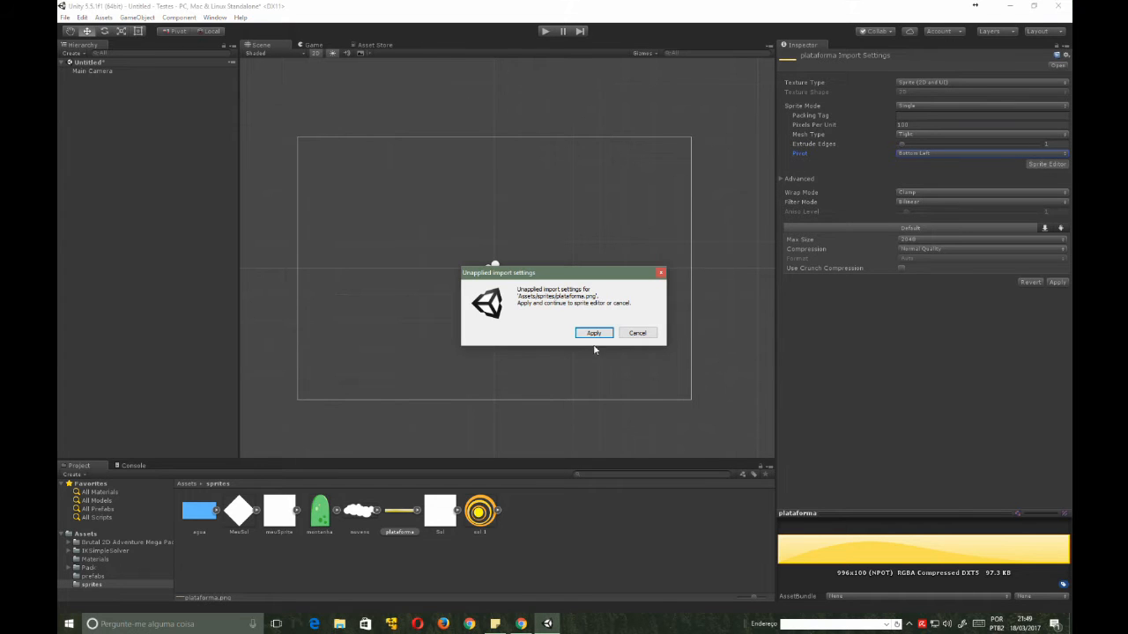
left_click(595, 334)
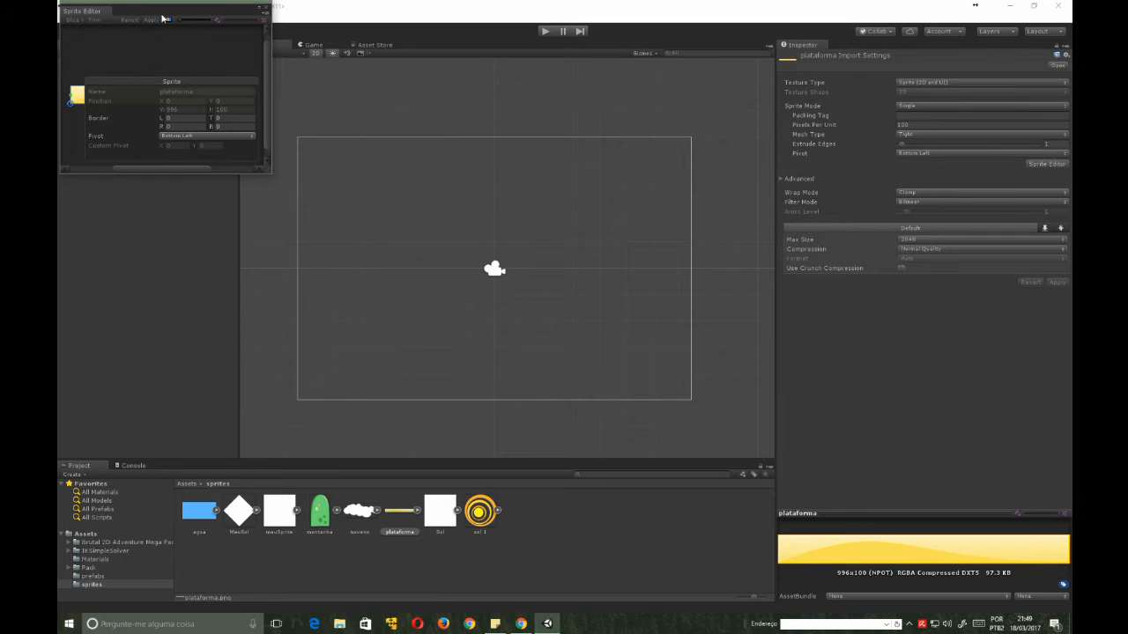
left_click(265, 7)
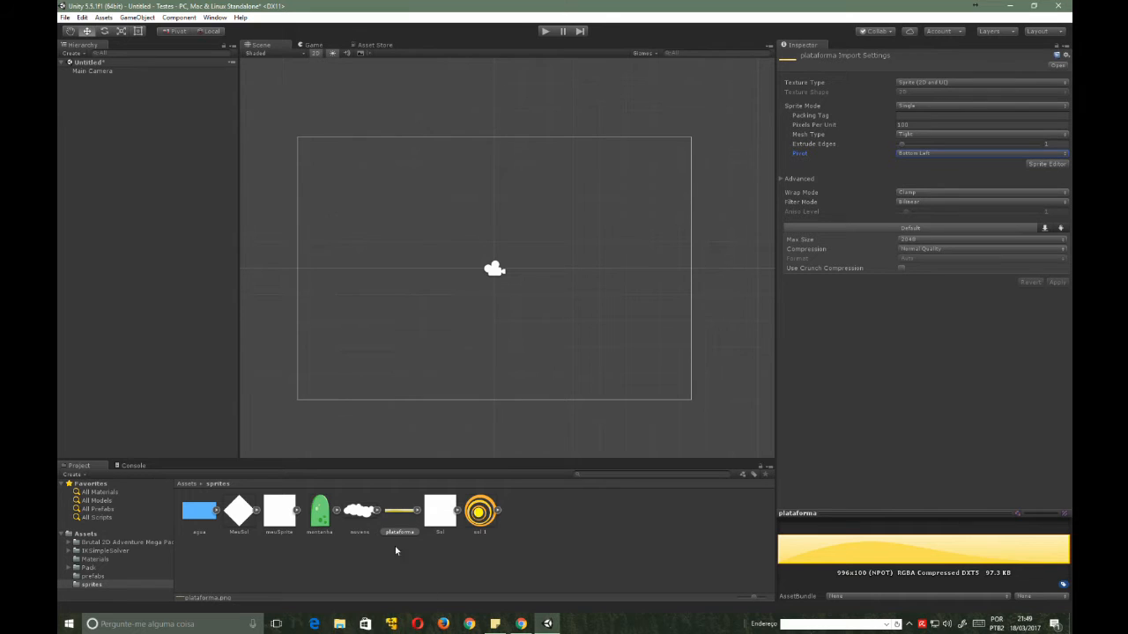
- Place the plataforma sprite in the empty scene and reposition it near the camera frame's centre, at about X -3.98
left_click_drag(399, 515, 408, 216)
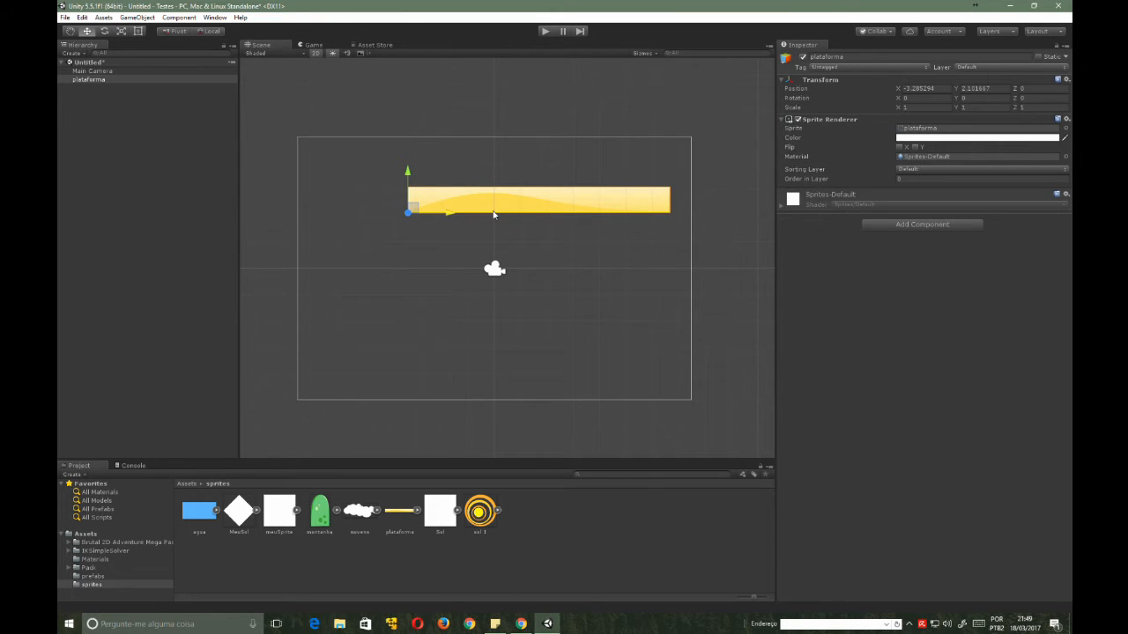
left_click_drag(407, 186, 418, 217)
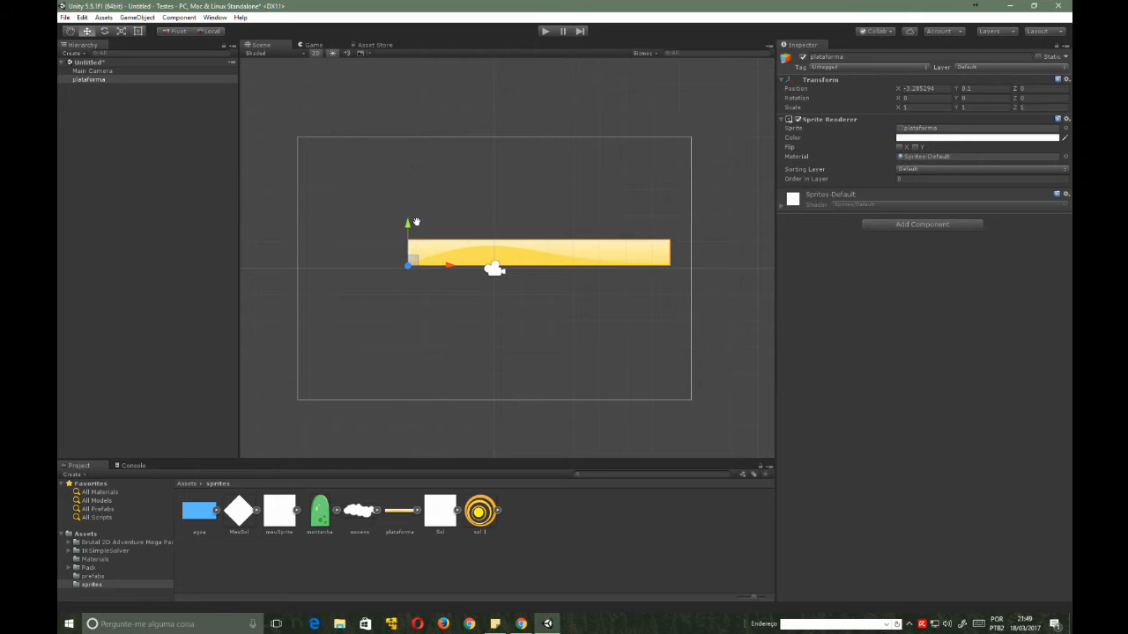
key("q")
mouse_move(448, 263)
left_mouse_down()
mouse_move(468, 267)
mouse_move(367, 274)
mouse_move(348, 287)
mouse_move(531, 269)
mouse_move(370, 282)
mouse_move(529, 276)
mouse_move(390, 287)
mouse_move(489, 286)
mouse_move(402, 291)
mouse_move(427, 281)
mouse_move(413, 269)
mouse_move(456, 267)
mouse_move(389, 271)
mouse_move(476, 269)
mouse_move(348, 271)
mouse_move(453, 268)
mouse_move(400, 272)
mouse_move(433, 267)
left_mouse_up()
key("w")
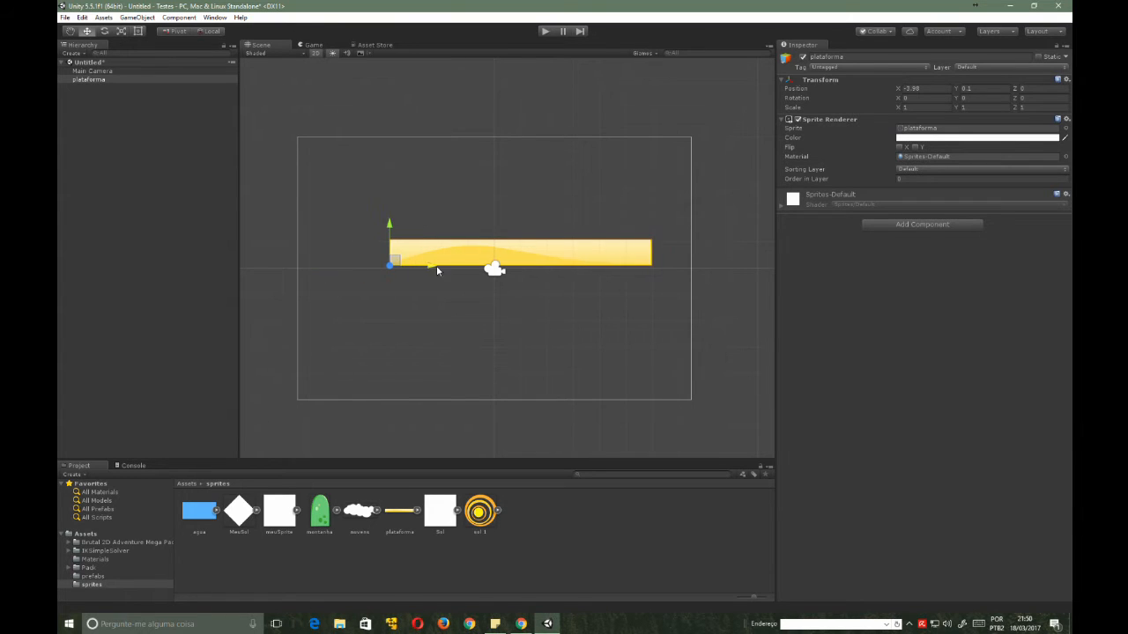
left_click_drag(389, 224, 397, 203)
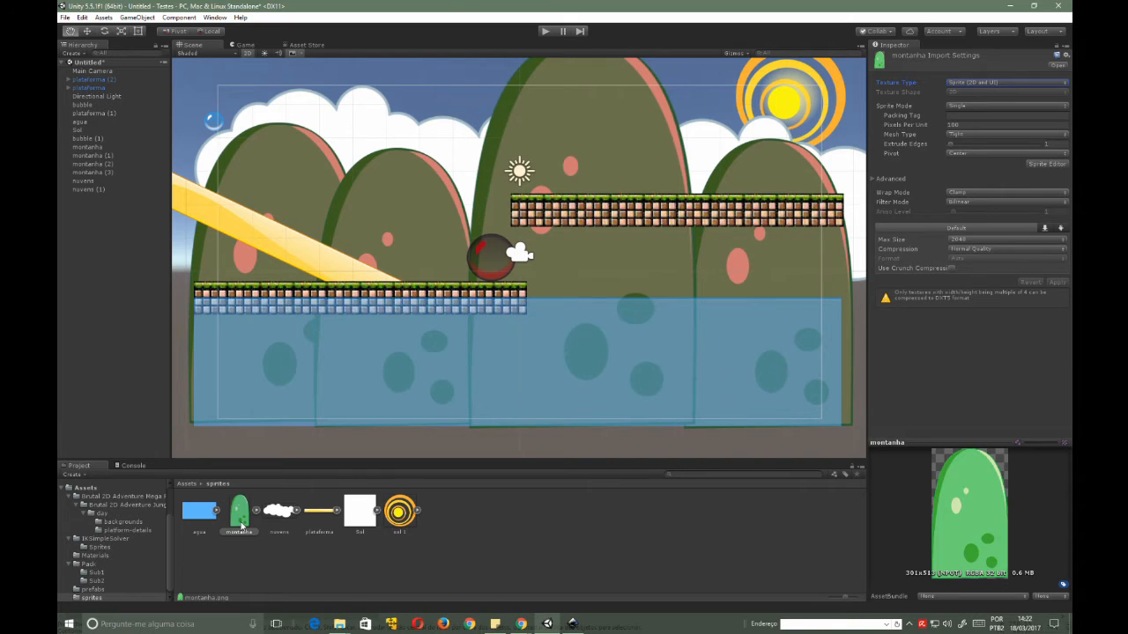
- Examine the import settings of the sol 1, Sol, plataforma, nuvens, montanha and agua sprites in turn
left_click(398, 514)
left_click(362, 519)
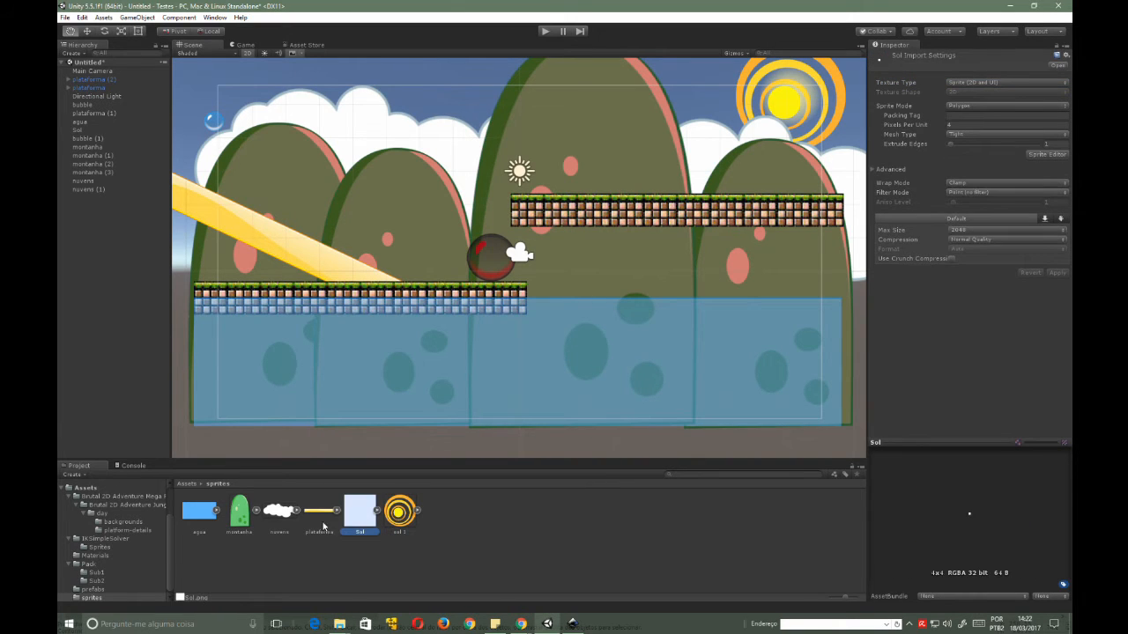
left_click(319, 513)
left_click(279, 512)
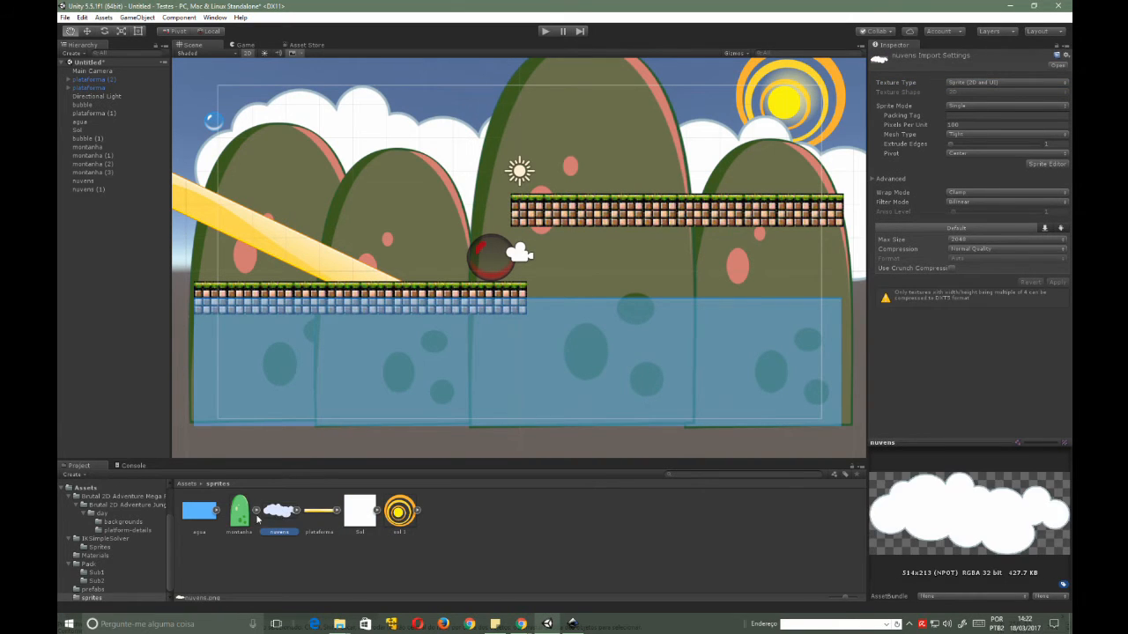
left_click(249, 518)
left_click(392, 518)
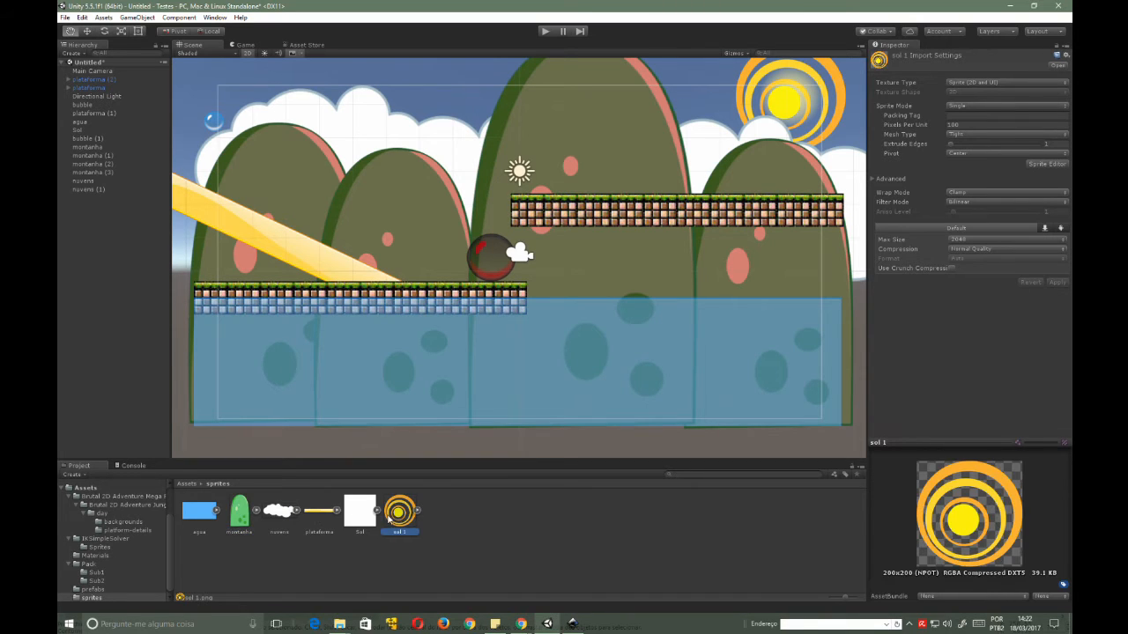
left_click(361, 522)
left_click(319, 516)
left_click(278, 518)
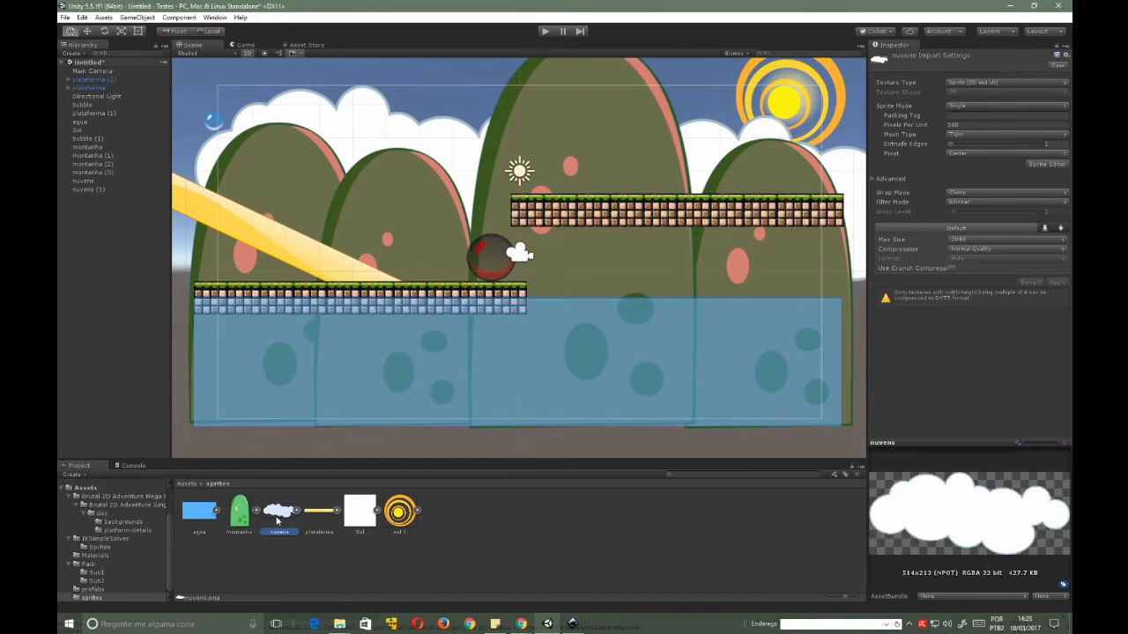
left_click(238, 520)
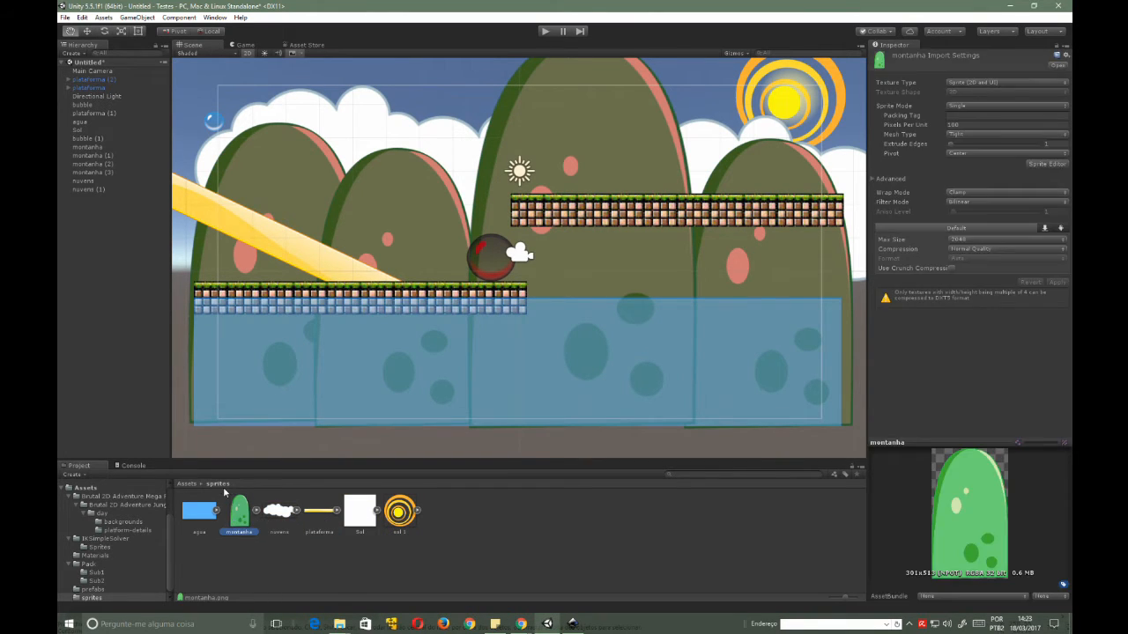
left_click(193, 516)
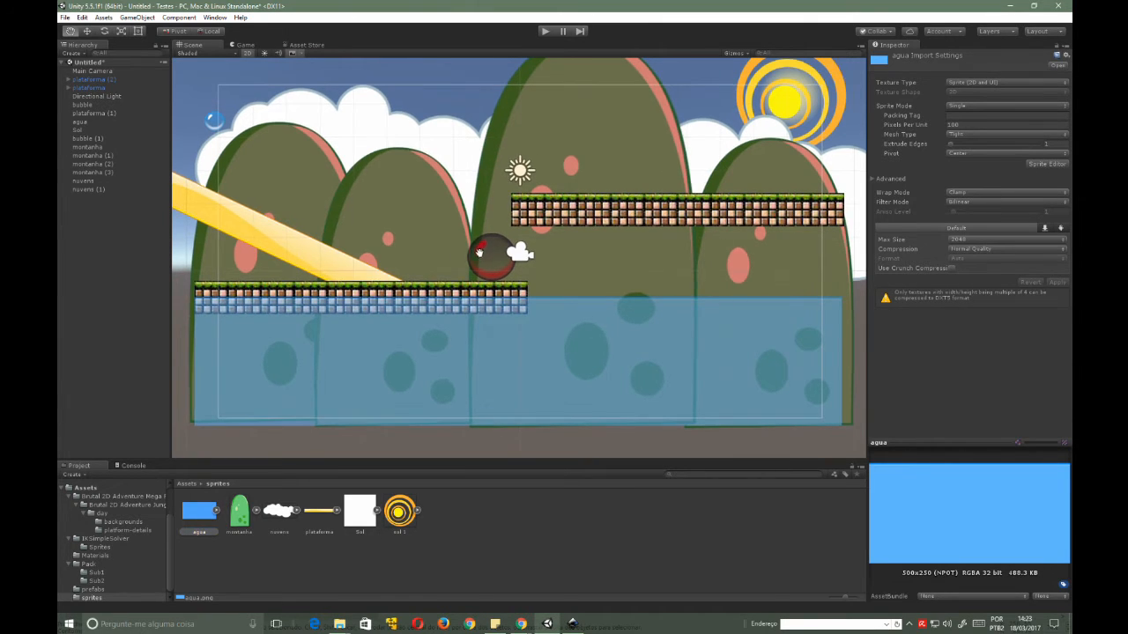
- Compare the components of the blue and red bubbles, and nudge the red bubble to about X -0.74 in the scene
key("w")
left_click(499, 264)
left_click(212, 121)
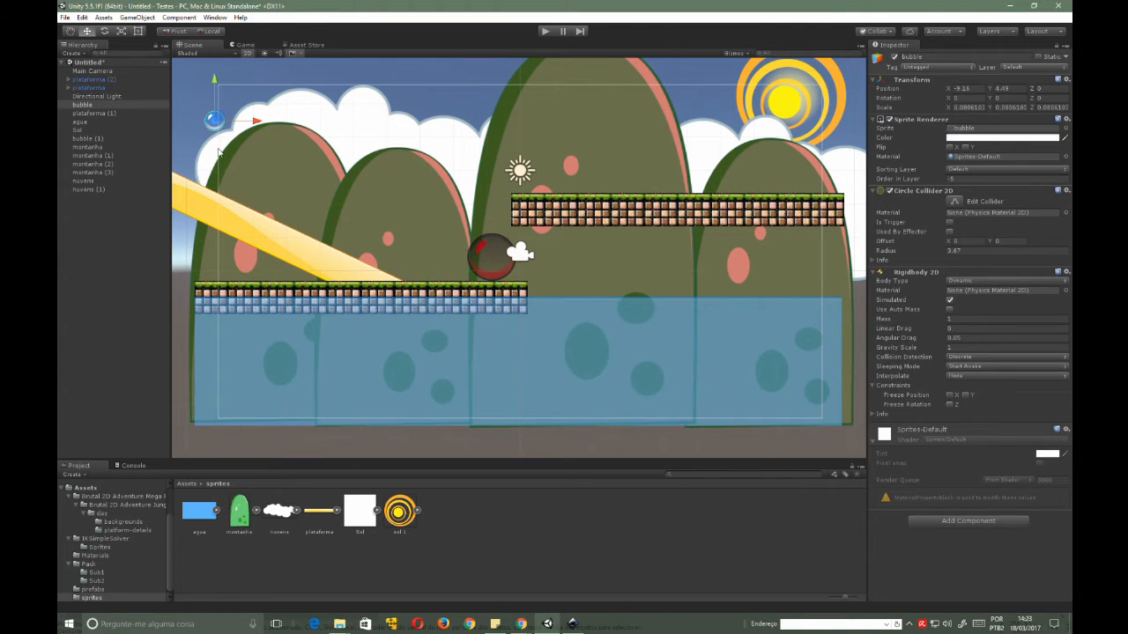
left_click(476, 254)
left_click(219, 121)
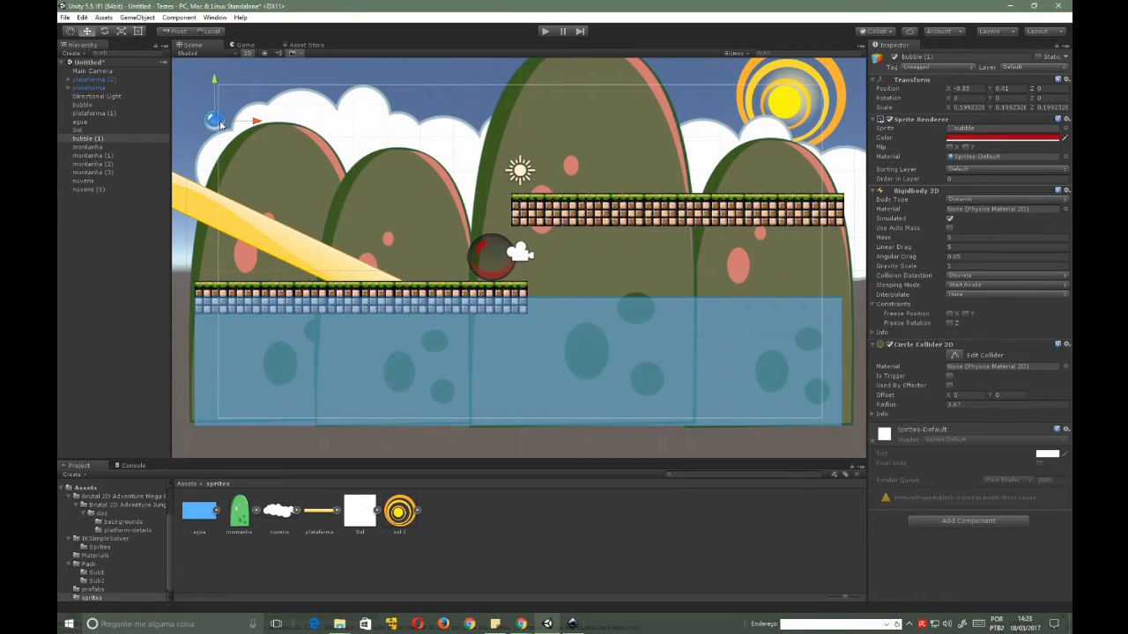
left_click(499, 264)
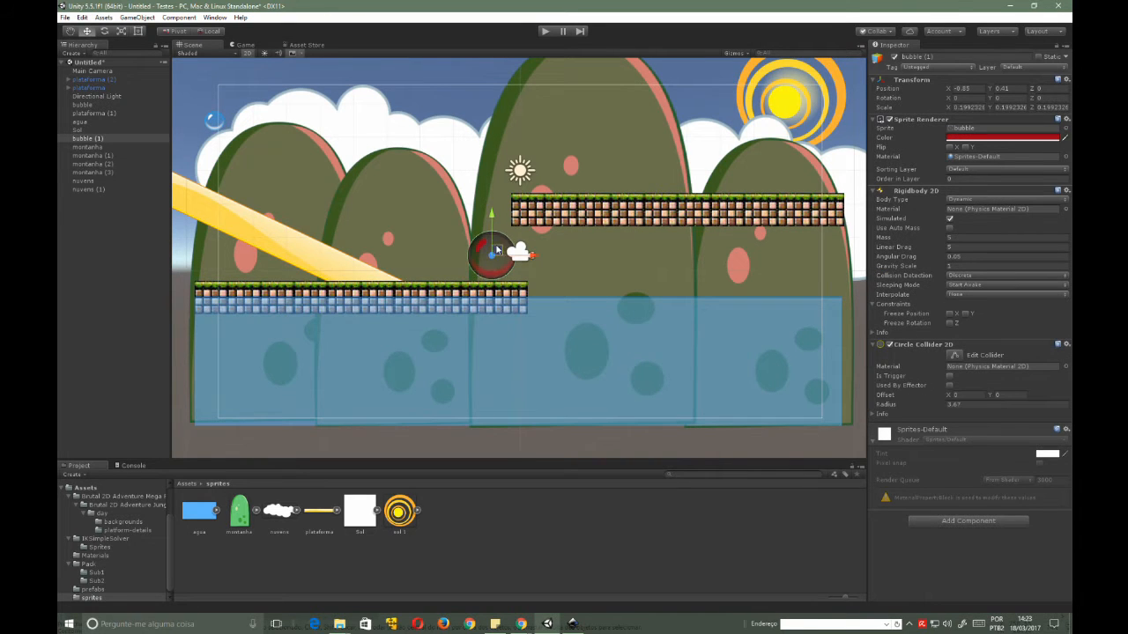
mouse_move(496, 258)
left_mouse_down()
mouse_move(427, 152)
mouse_move(393, 155)
mouse_move(401, 132)
mouse_move(432, 181)
mouse_move(470, 144)
mouse_move(452, 187)
mouse_move(402, 146)
mouse_move(349, 151)
mouse_move(451, 241)
mouse_move(501, 255)
left_mouse_up()
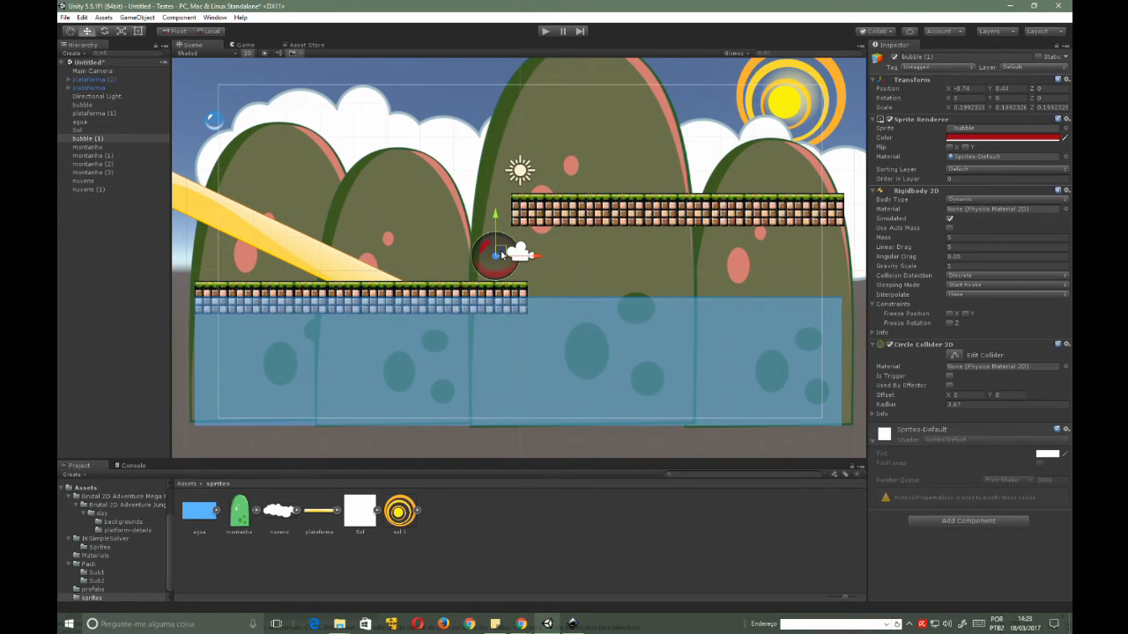
- Nudge the sun slightly outward and raise the left-hand cloud above the mountains to about Y 8.02
left_click(792, 106)
mouse_move(792, 103)
left_mouse_down()
mouse_move(435, 106)
mouse_move(511, 124)
mouse_move(468, 117)
mouse_move(703, 124)
mouse_move(679, 117)
mouse_move(804, 108)
left_mouse_up()
left_click(395, 121)
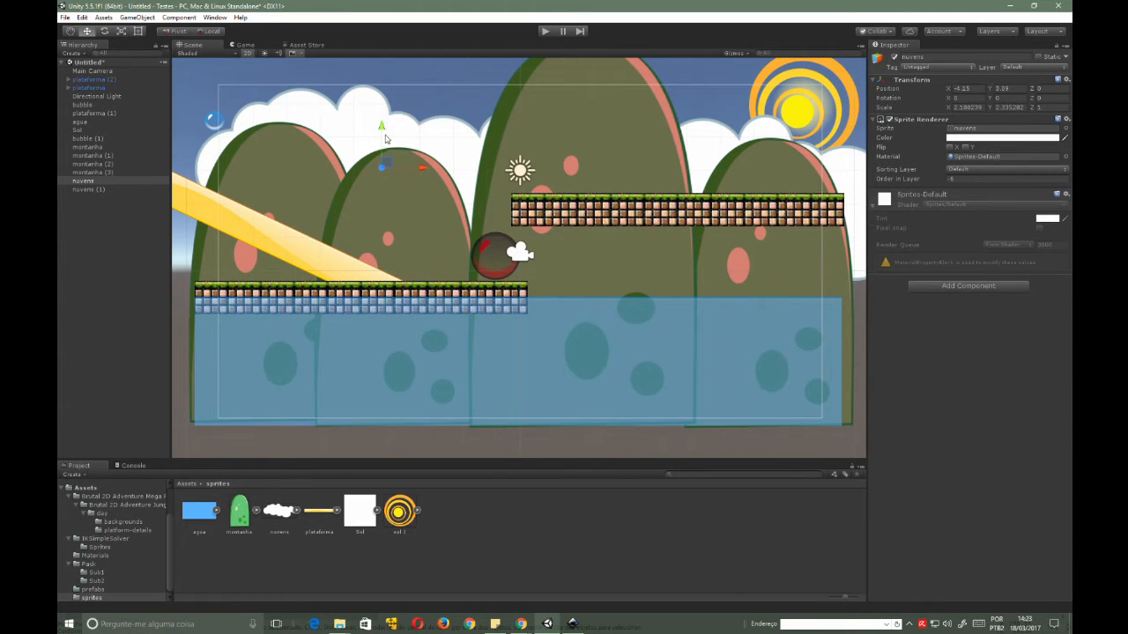
left_click_drag(384, 132, 371, 84)
scroll(452, 153, "down", 3)
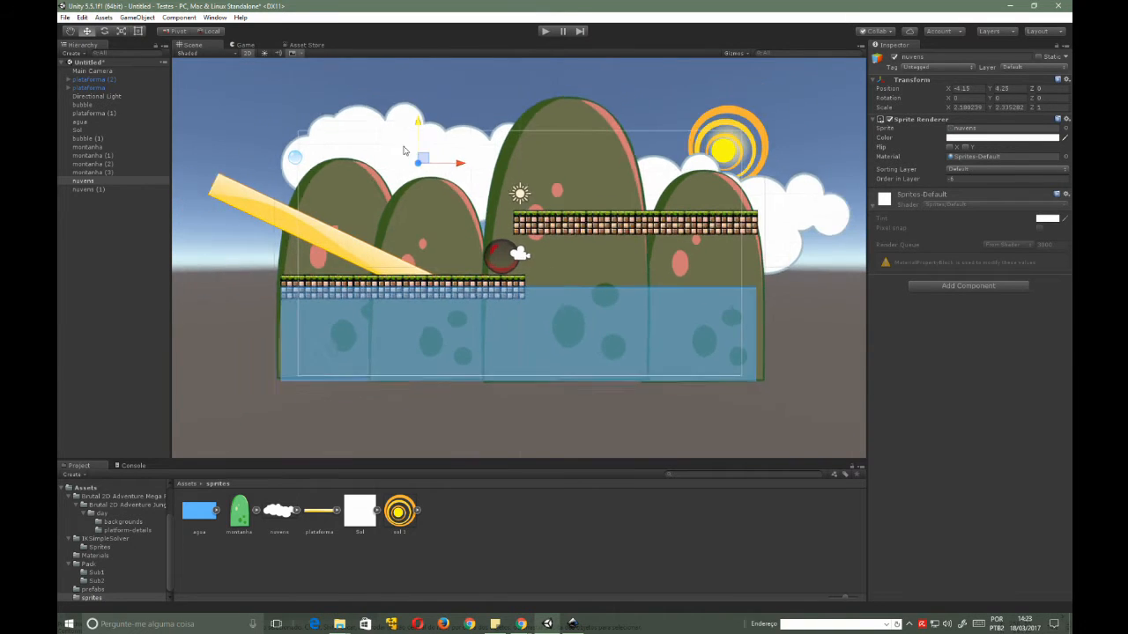
left_click_drag(440, 151, 441, 77)
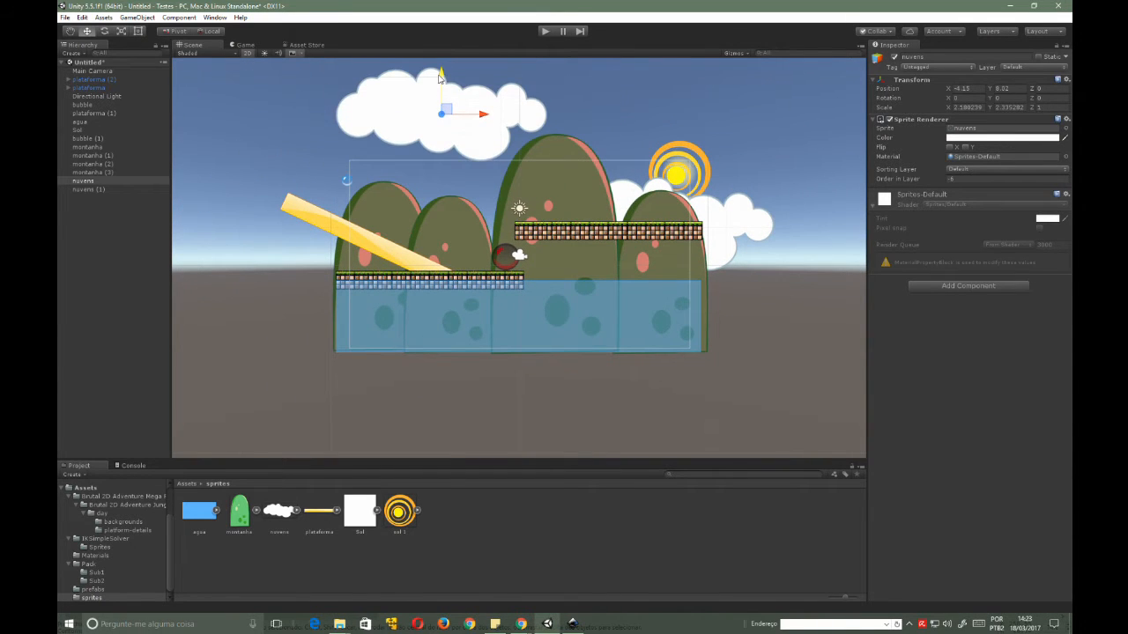
- Raise the right-hand cloud in front of the sun and lower the left-hand cloud partway toward the mountains
left_click(712, 211)
mouse_move(671, 190)
left_mouse_down()
mouse_move(668, 72)
mouse_move(678, 170)
left_mouse_up()
left_click(411, 104)
left_click_drag(443, 76, 446, 108)
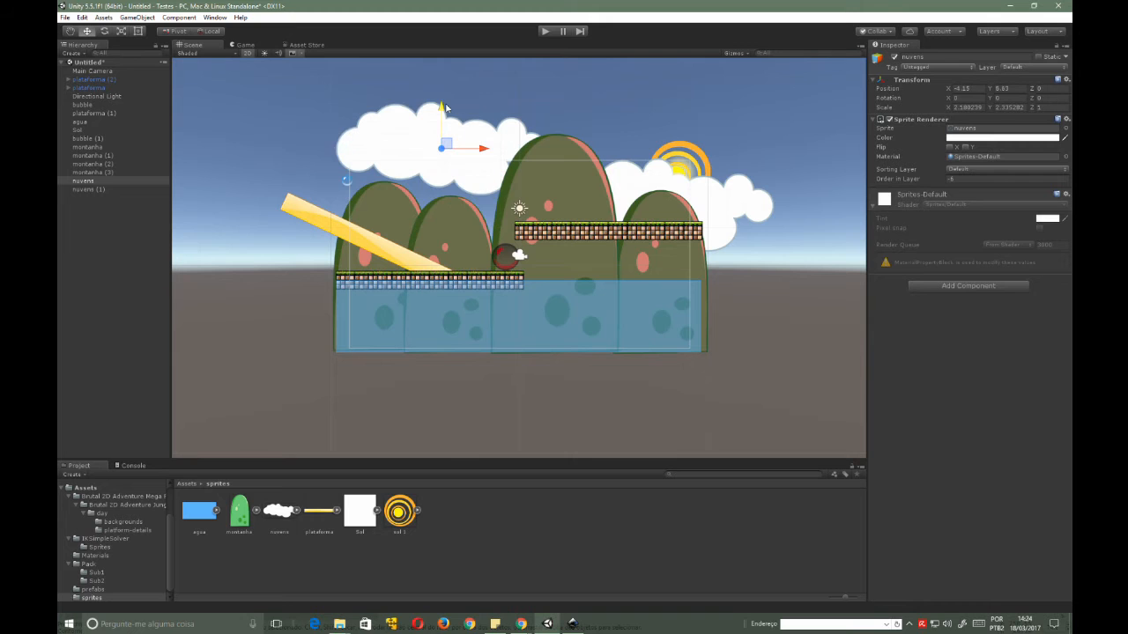
- Check the slanted yellow platform's components and nudge the small mountain beside the tallest one slightly downward
left_click(313, 222)
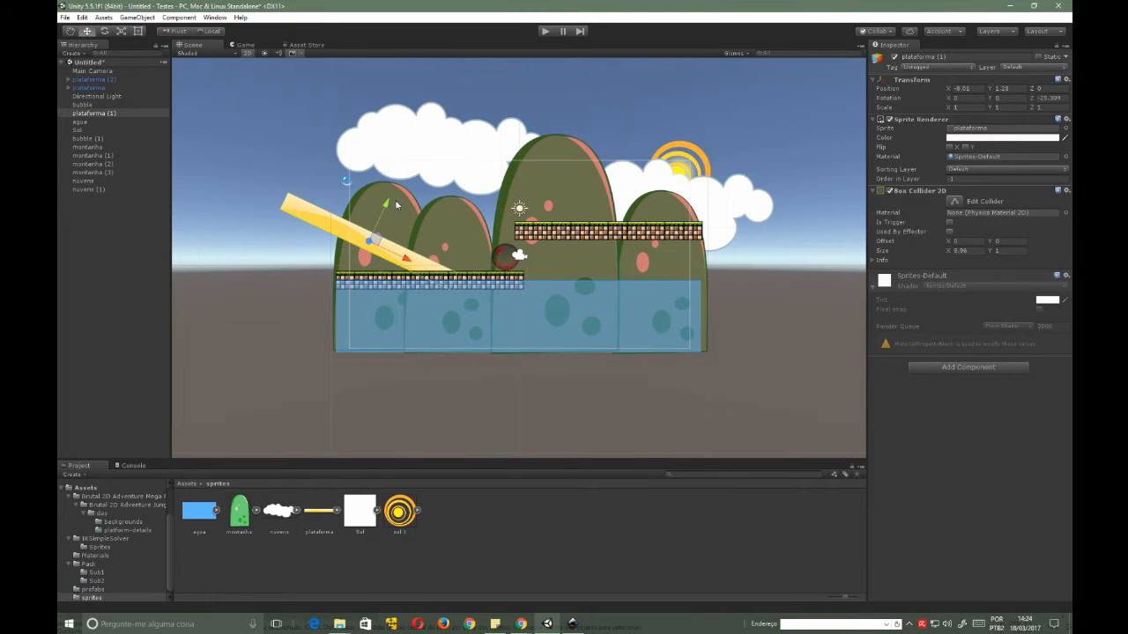
left_click(455, 212)
mouse_move(454, 236)
left_mouse_down()
mouse_move(455, 116)
mouse_move(455, 240)
left_mouse_up()
- Move the water up over the clouds and back to about Y -2.73, and lower the left-hand cloud to about Y 4.87
left_click(583, 311)
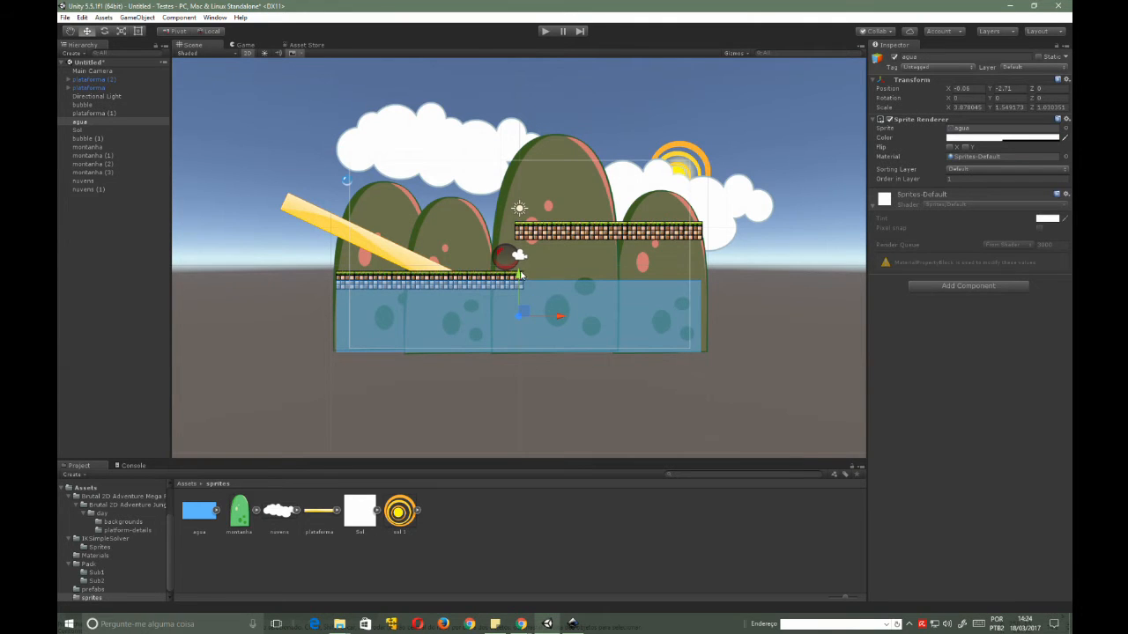
left_click_drag(520, 276, 521, 107)
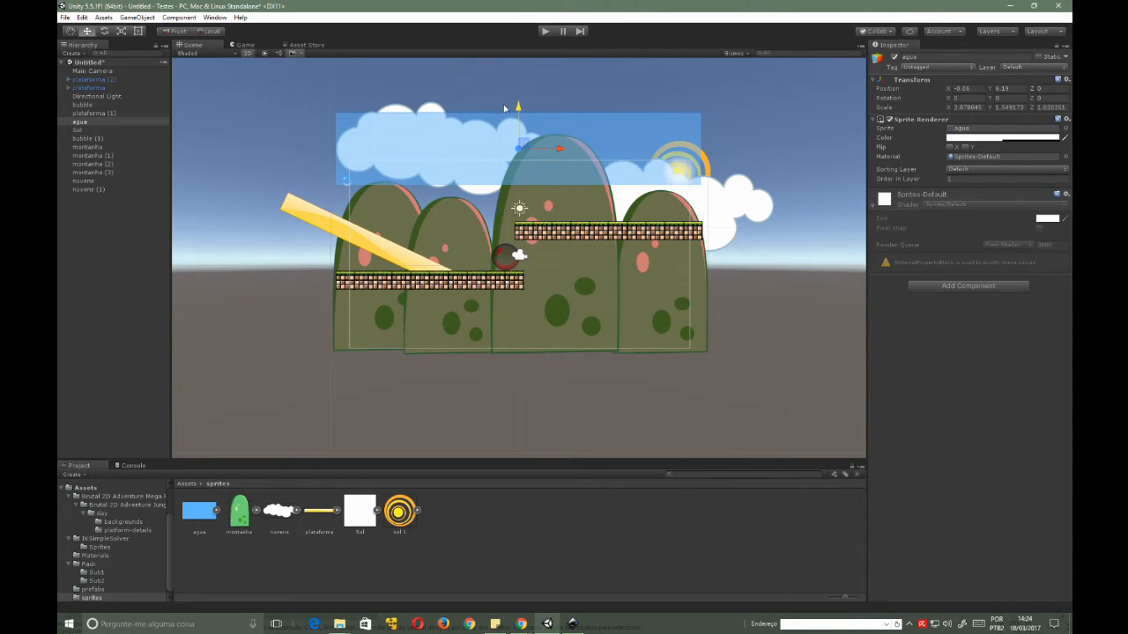
left_click_drag(518, 106, 508, 278)
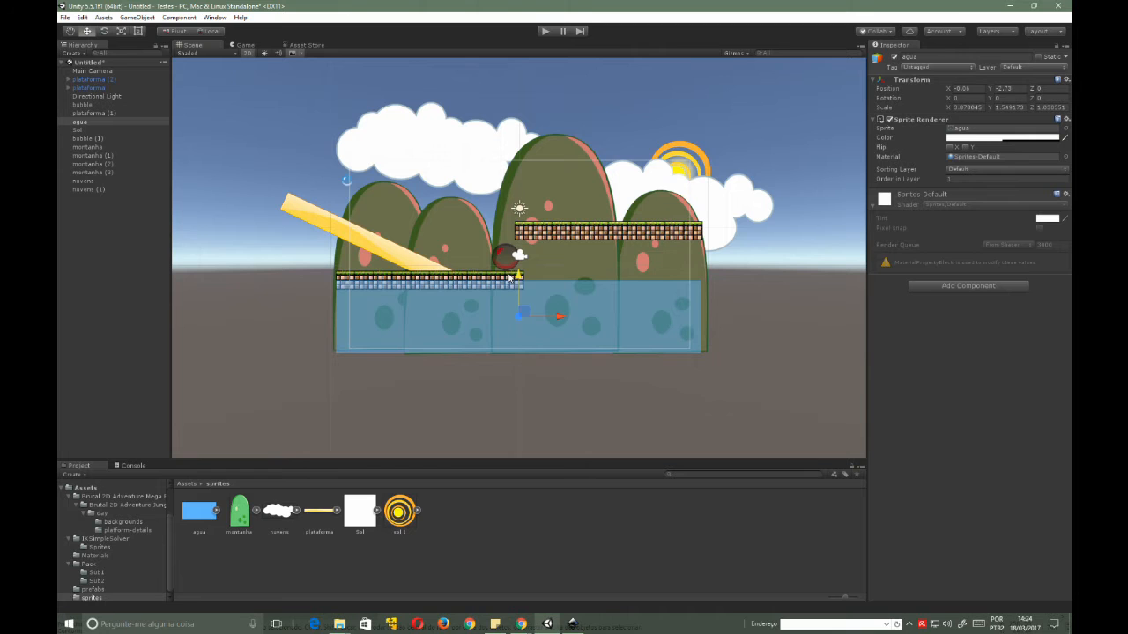
left_click(462, 152)
left_click_drag(441, 107, 431, 132)
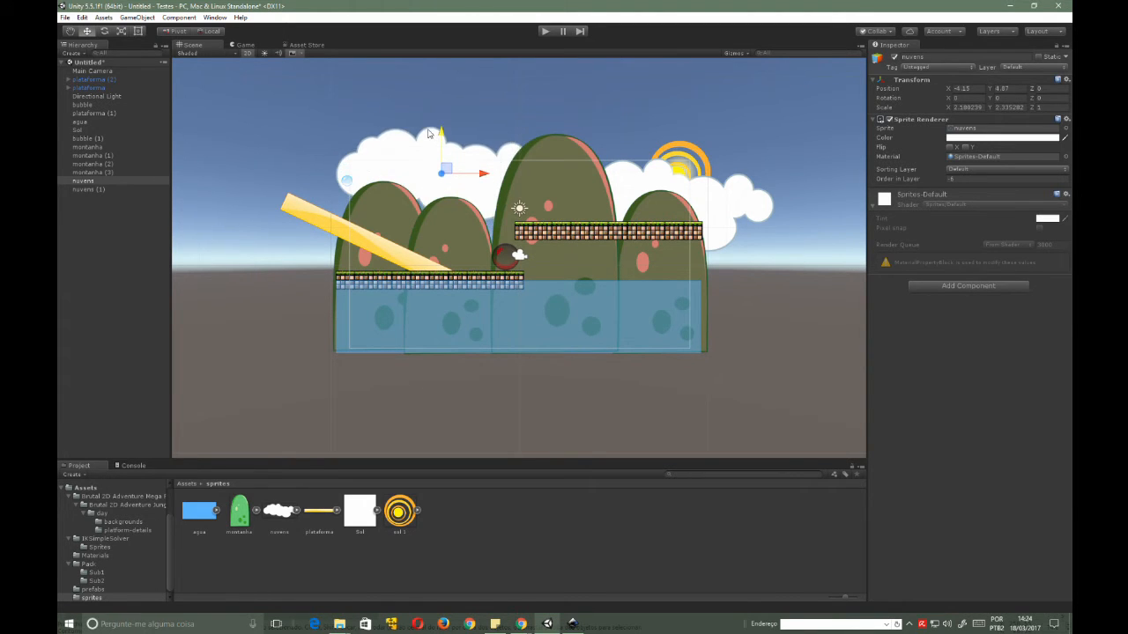
- Examine the components of the two brick platform prefabs and the blue bubble, comparing the upper and lower platforms in the scene
left_click(583, 232)
scroll(604, 239, "up", 10)
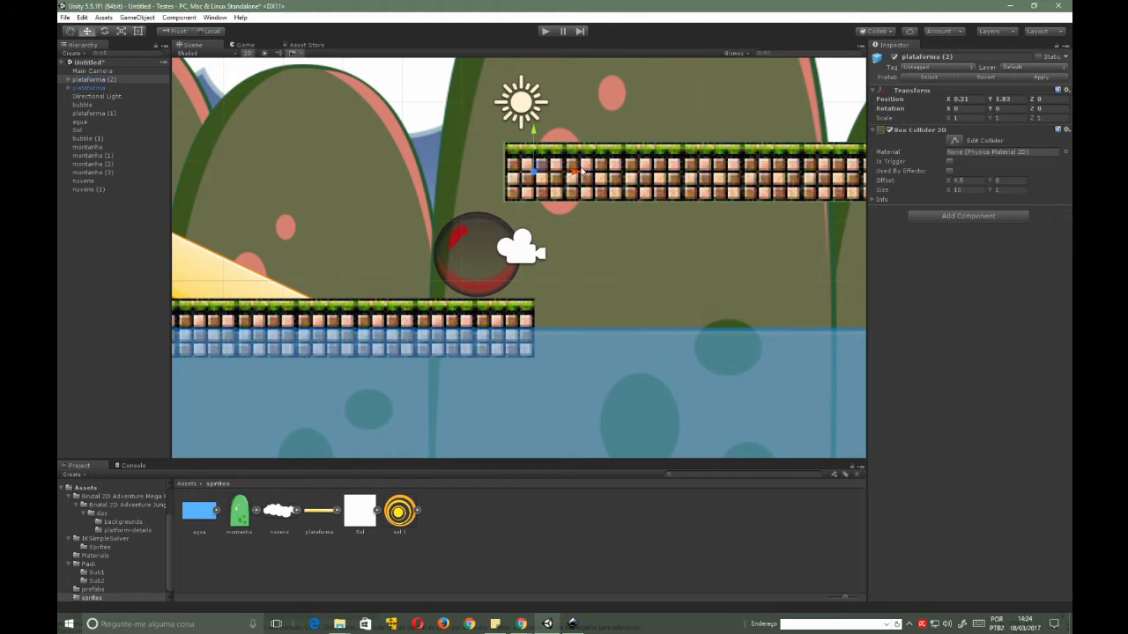
left_click(98, 89)
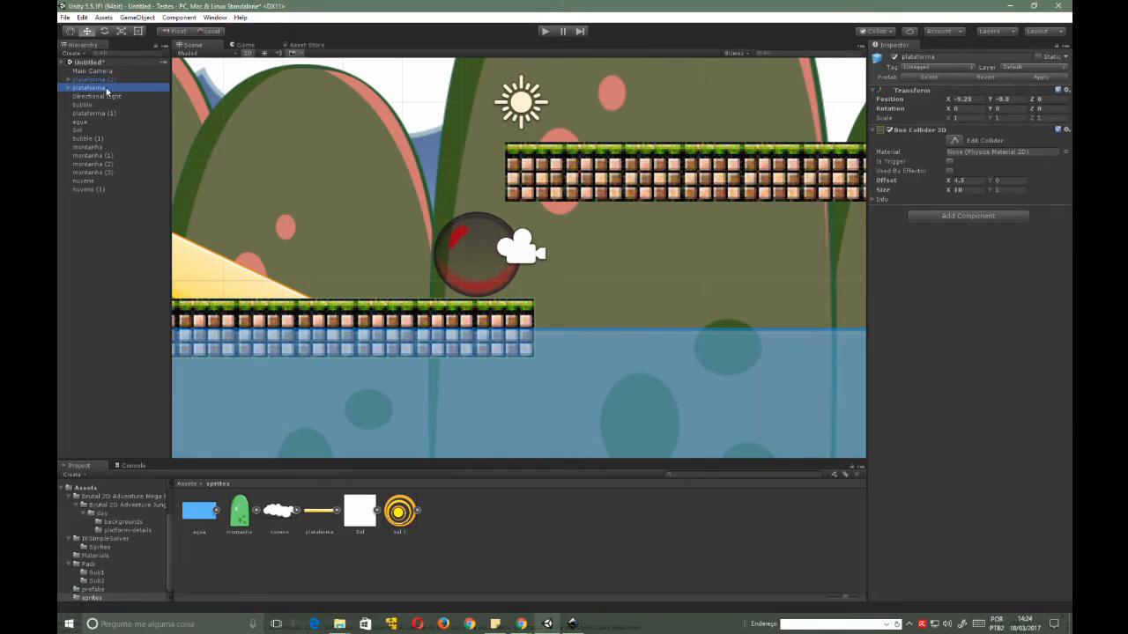
left_click(85, 80)
left_click(82, 103)
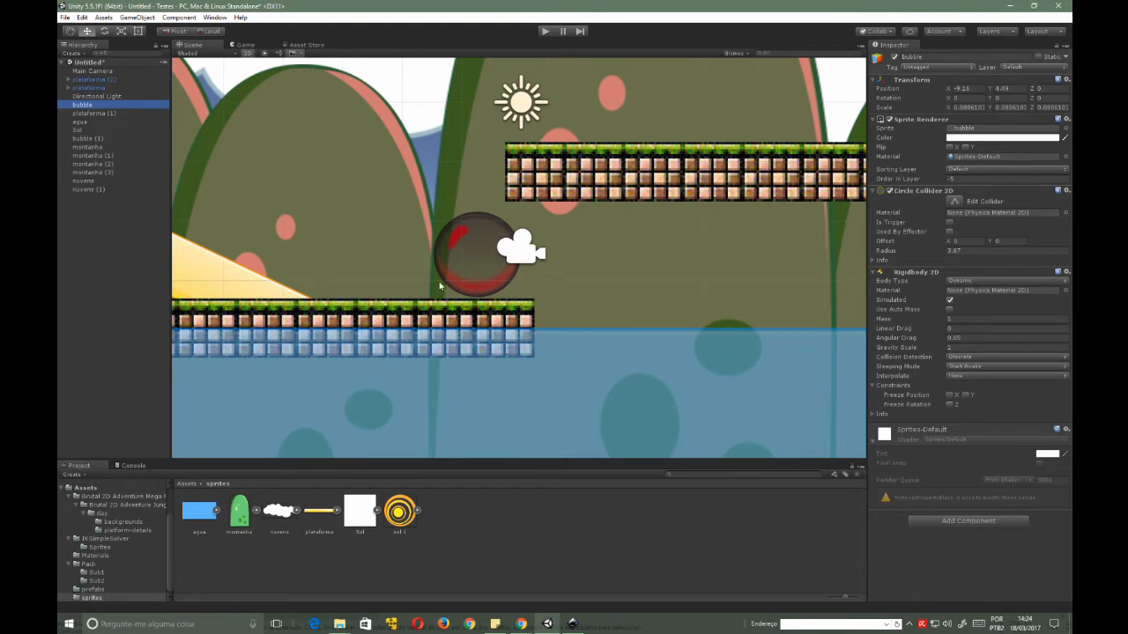
left_click(402, 308)
left_click(538, 165)
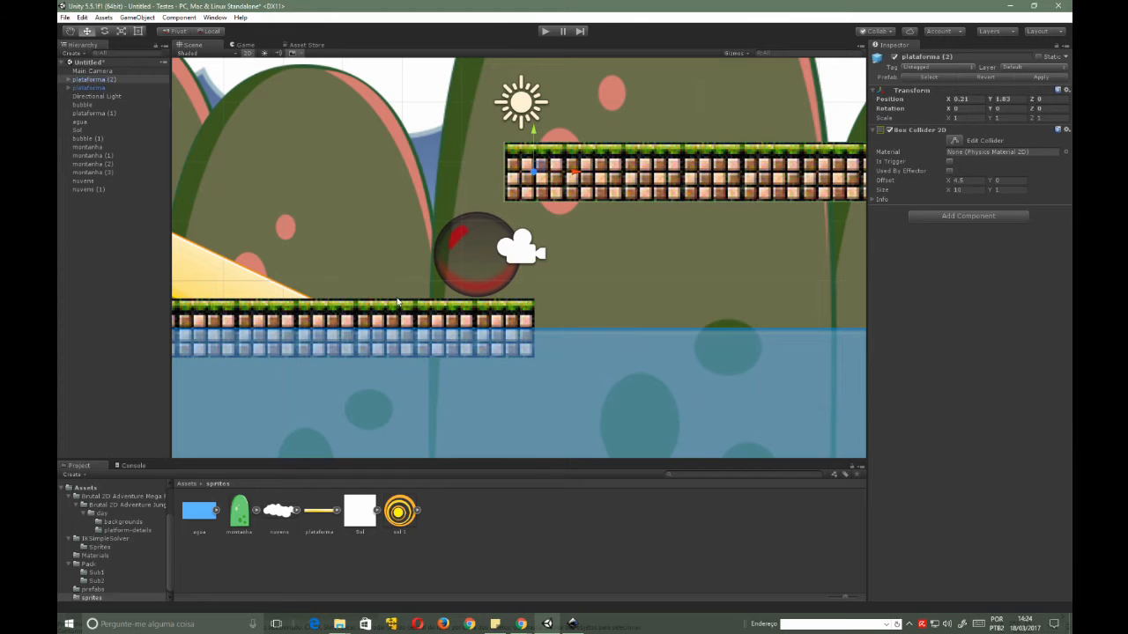
left_click(401, 309)
left_click(547, 196)
- Expand the plataforma (2) object and examine its Top9 child tiles individually, checking each one's position and Sprite Renderer
left_click(68, 80)
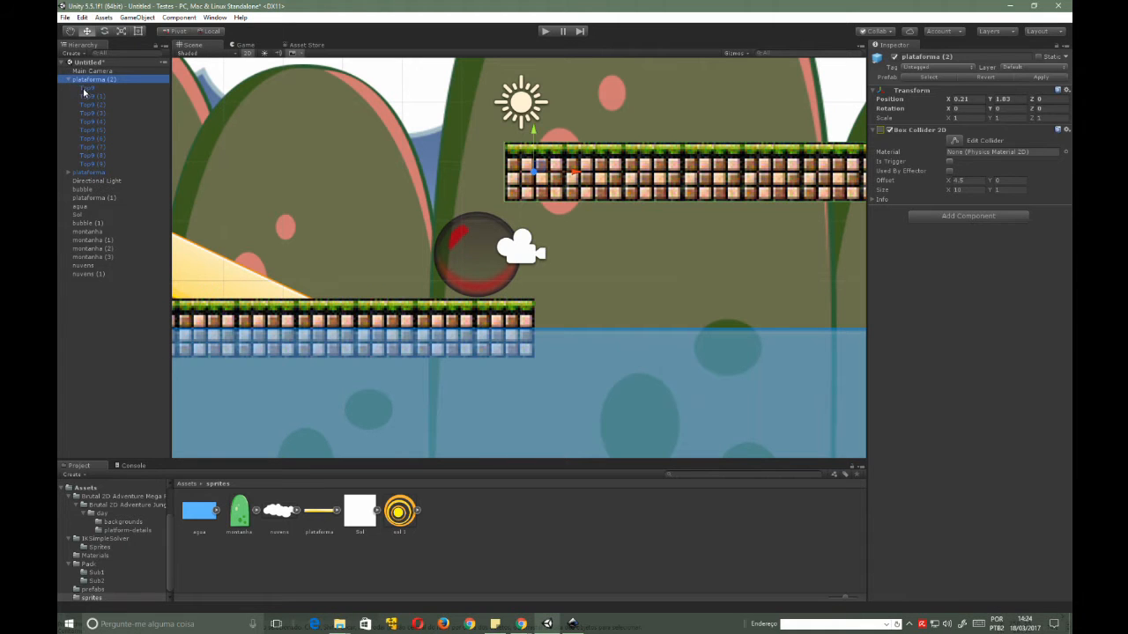
left_click(85, 94)
left_click(86, 113)
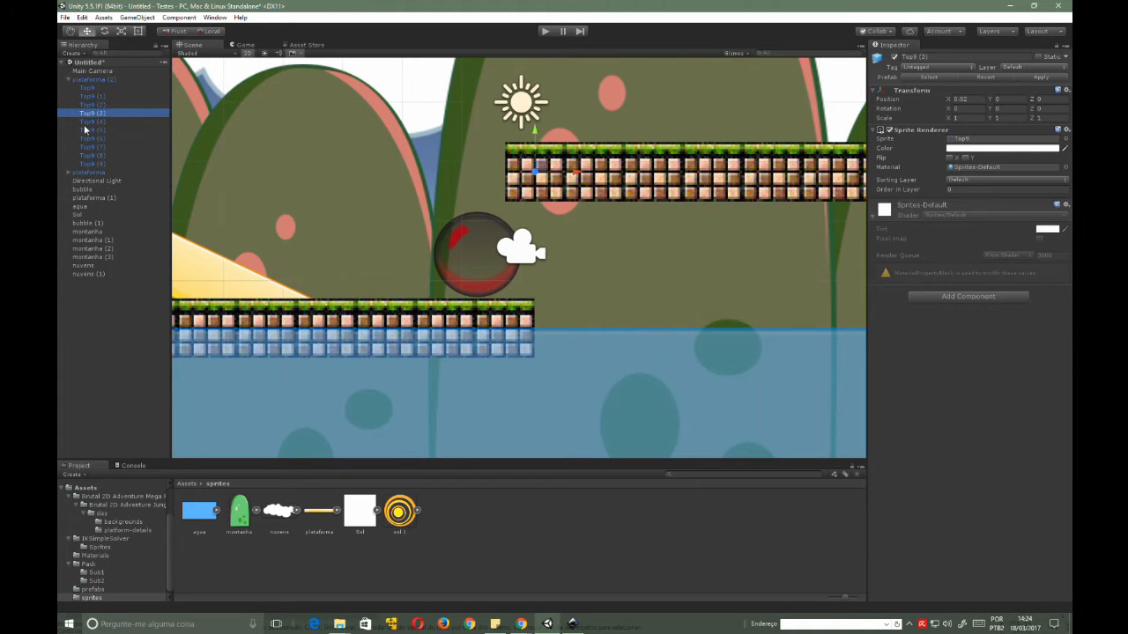
mouse_move(572, 174)
left_mouse_down()
mouse_move(398, 174)
mouse_move(581, 186)
left_mouse_up()
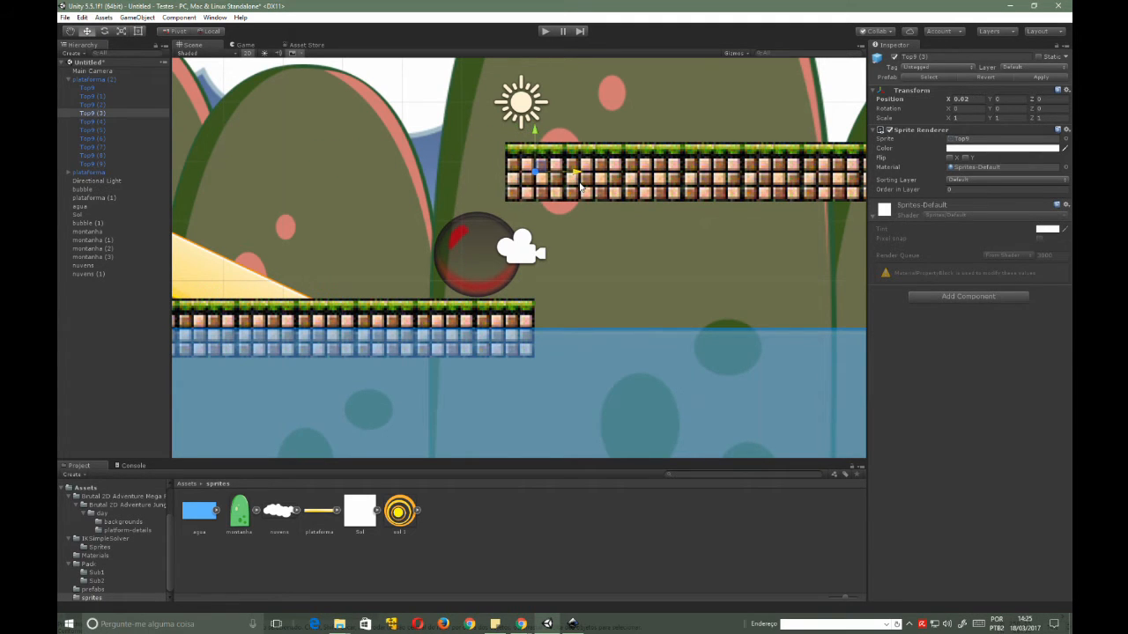
left_click(93, 122)
left_click(92, 140)
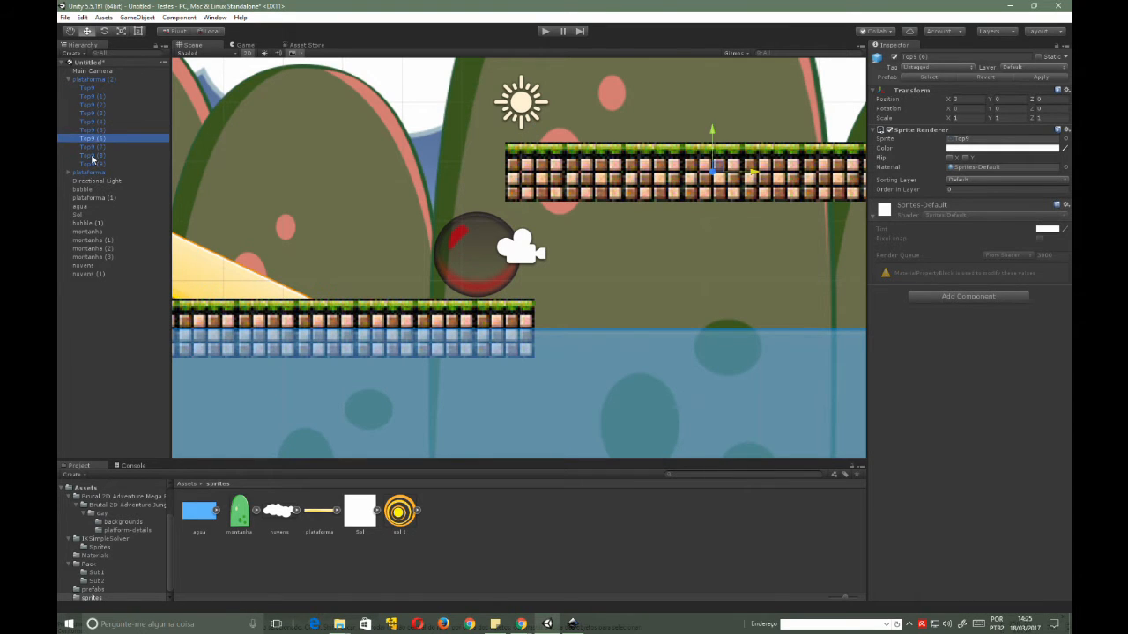
left_click(93, 155)
left_click(93, 164)
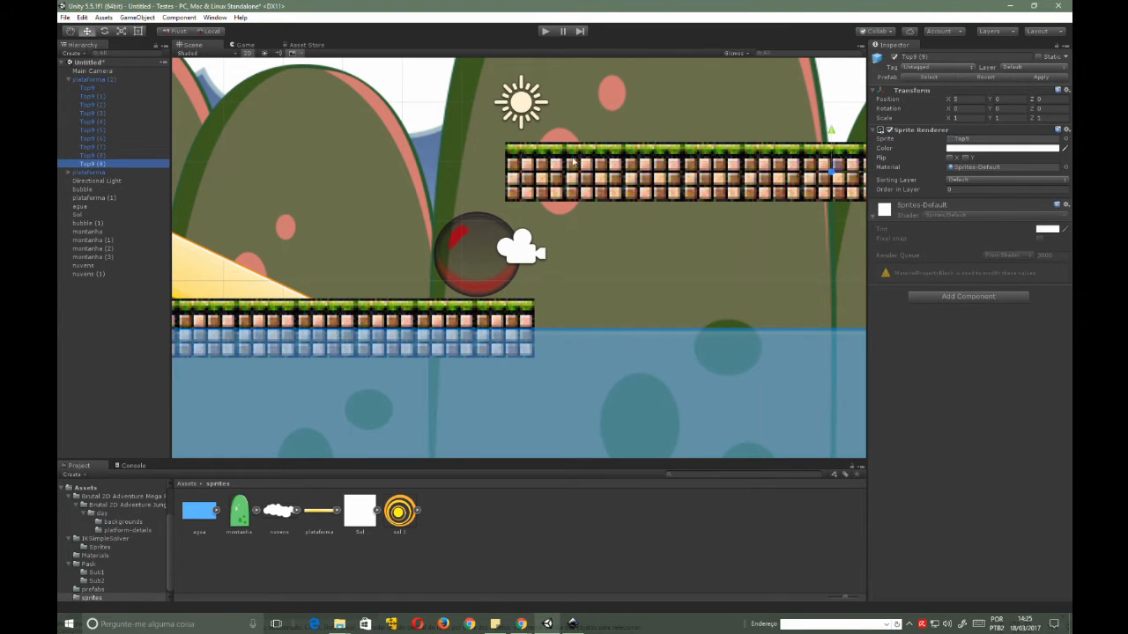
left_click(92, 156)
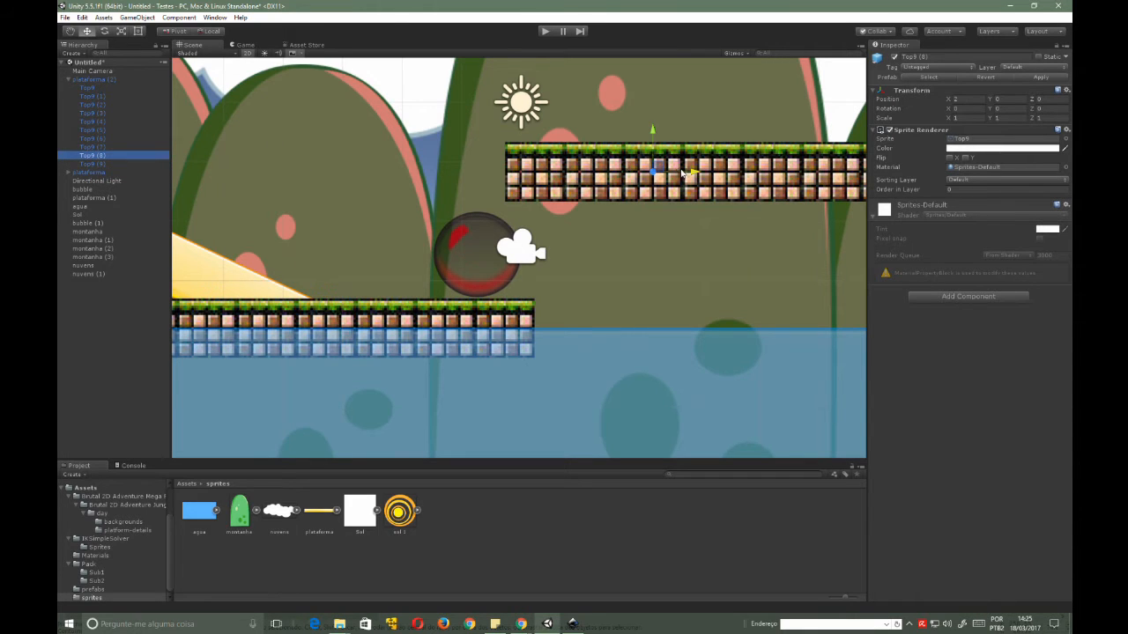
mouse_move(653, 141)
left_mouse_down()
mouse_move(652, 98)
mouse_move(651, 170)
mouse_move(652, 138)
left_mouse_up()
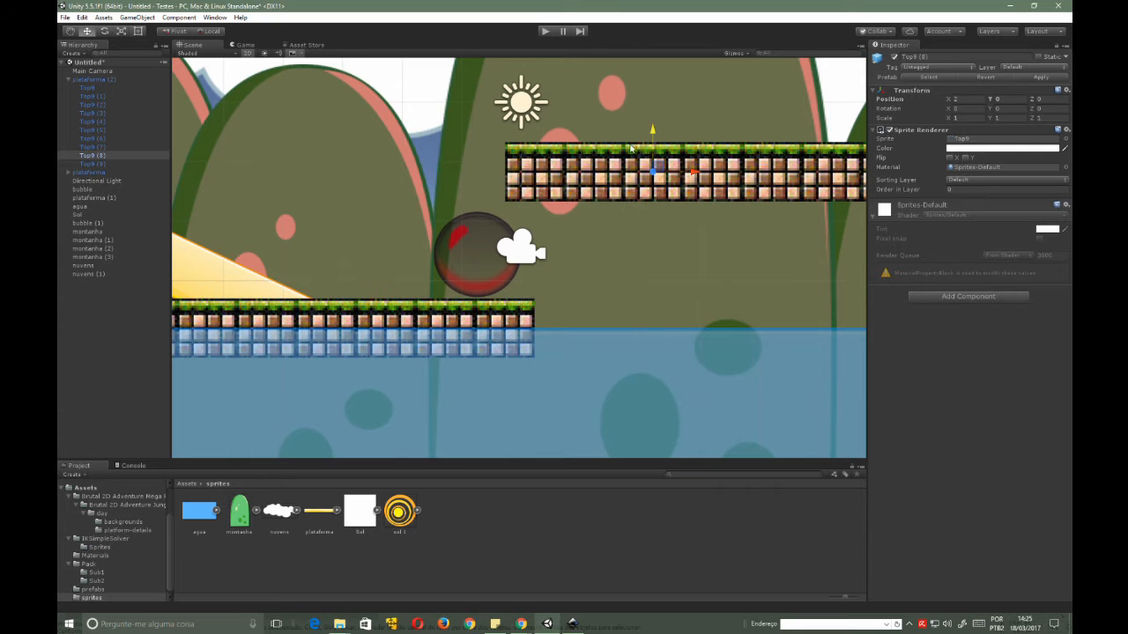
- Lower the right-hand cloud behind the small mountain and position the sun above it at about X 8.5, Y 4.9
scroll(375, 184, "down", 6)
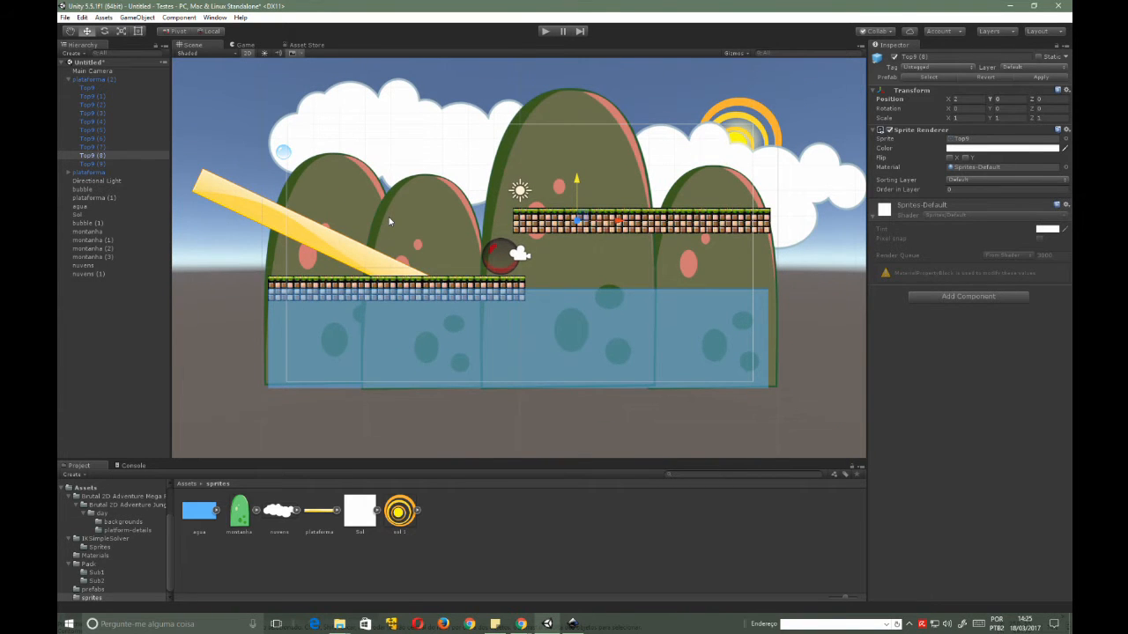
left_click(750, 119)
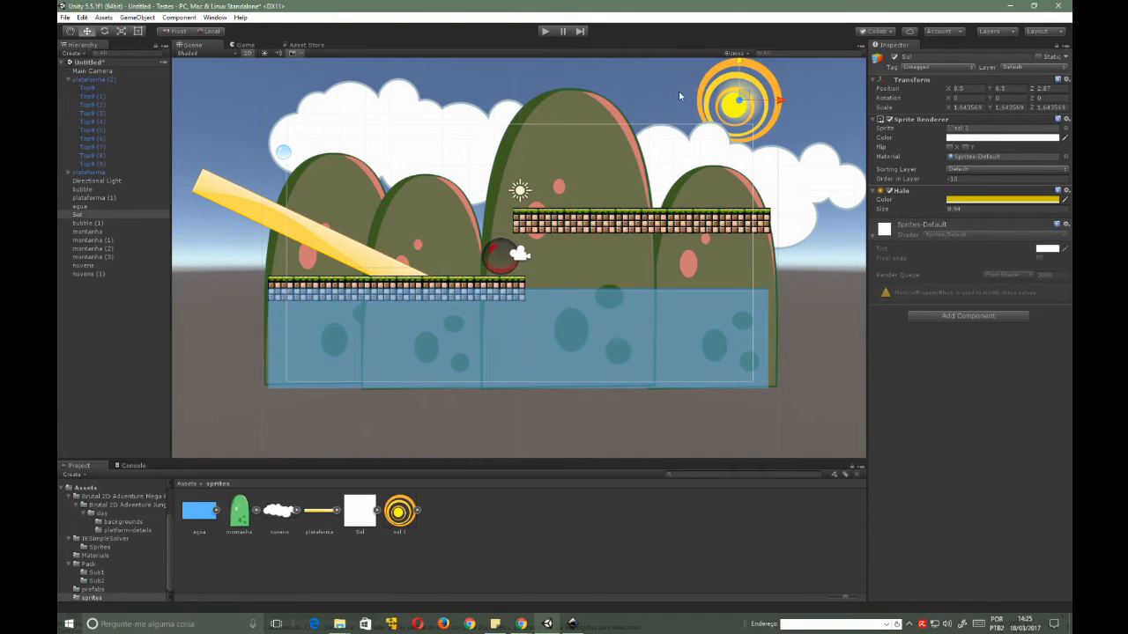
left_click(738, 54)
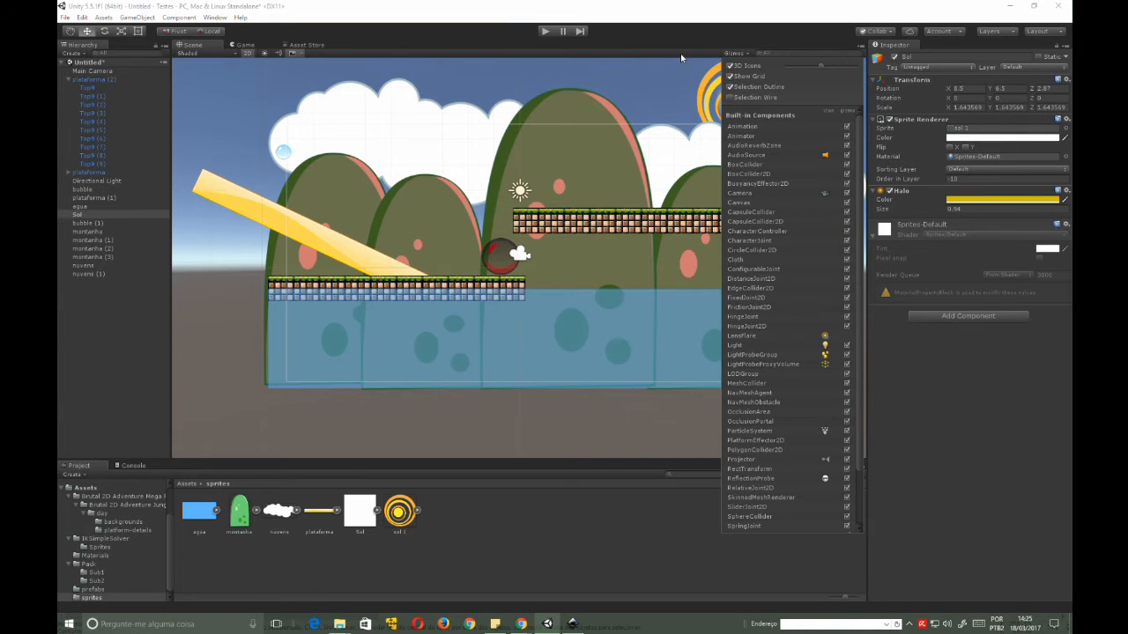
left_click(738, 53)
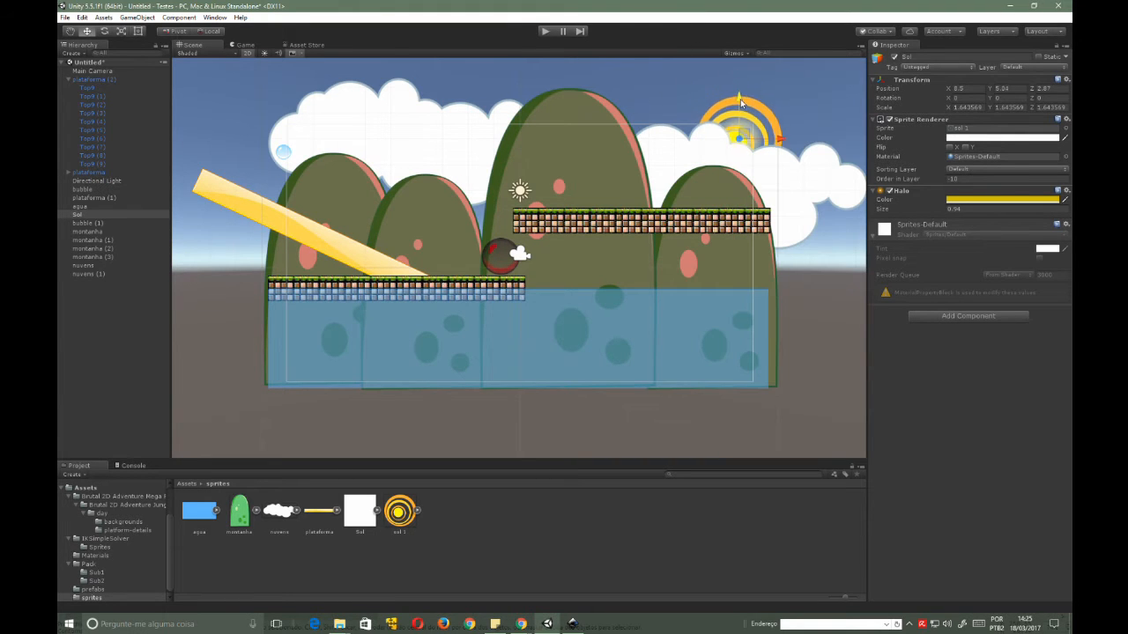
left_click(700, 152)
left_click_drag(715, 146, 716, 182)
left_click(730, 148)
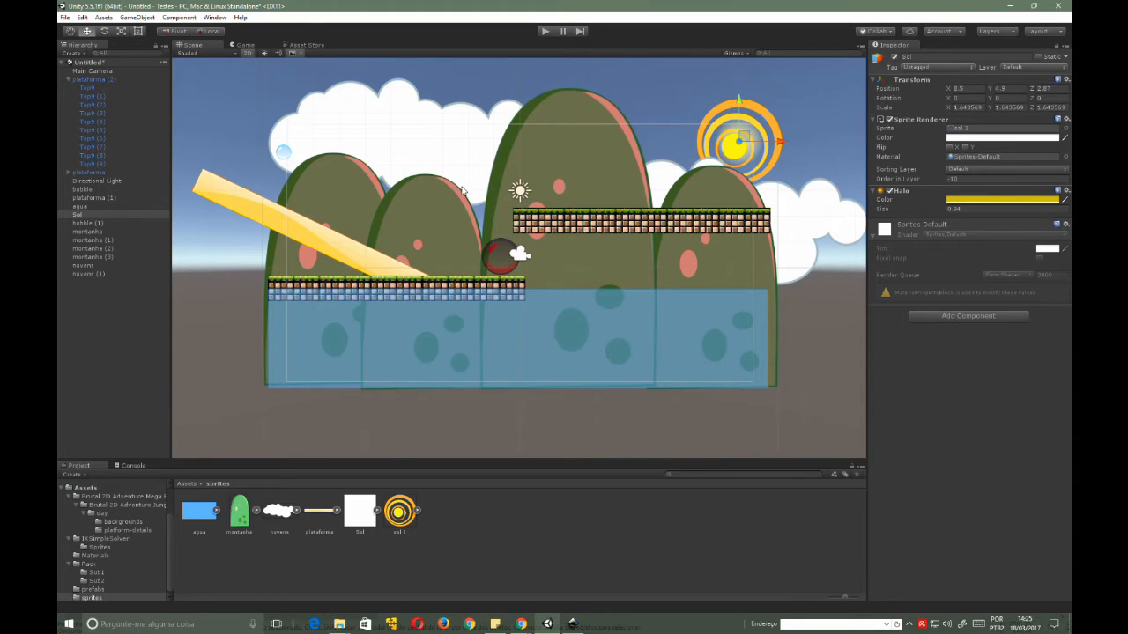
scroll(461, 189, "up", 2)
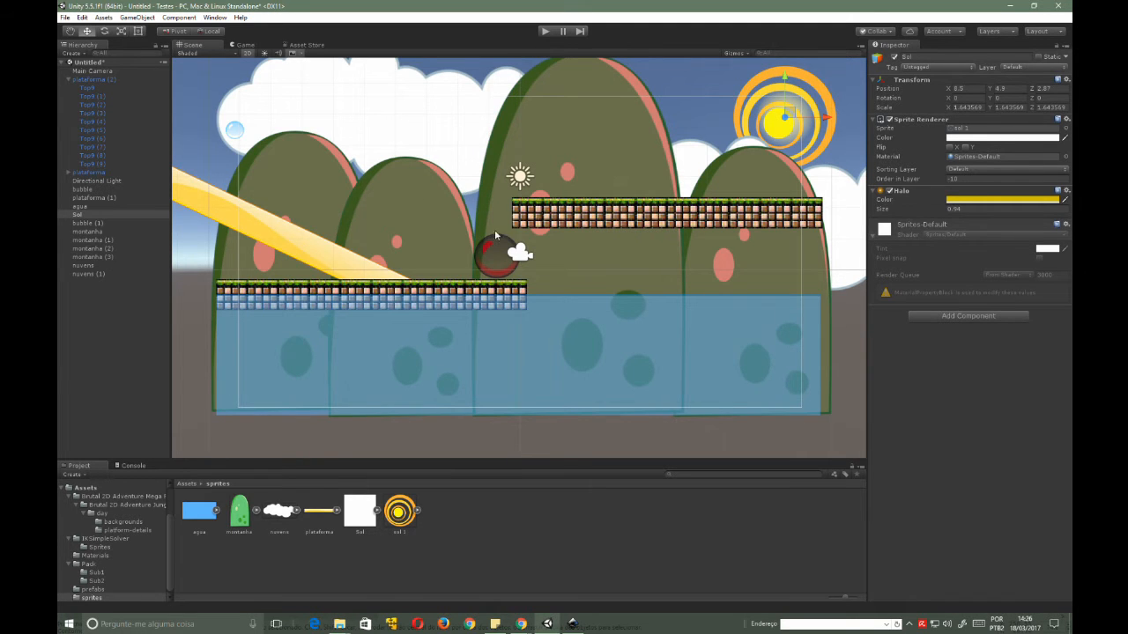
scroll(494, 229, "up", 3)
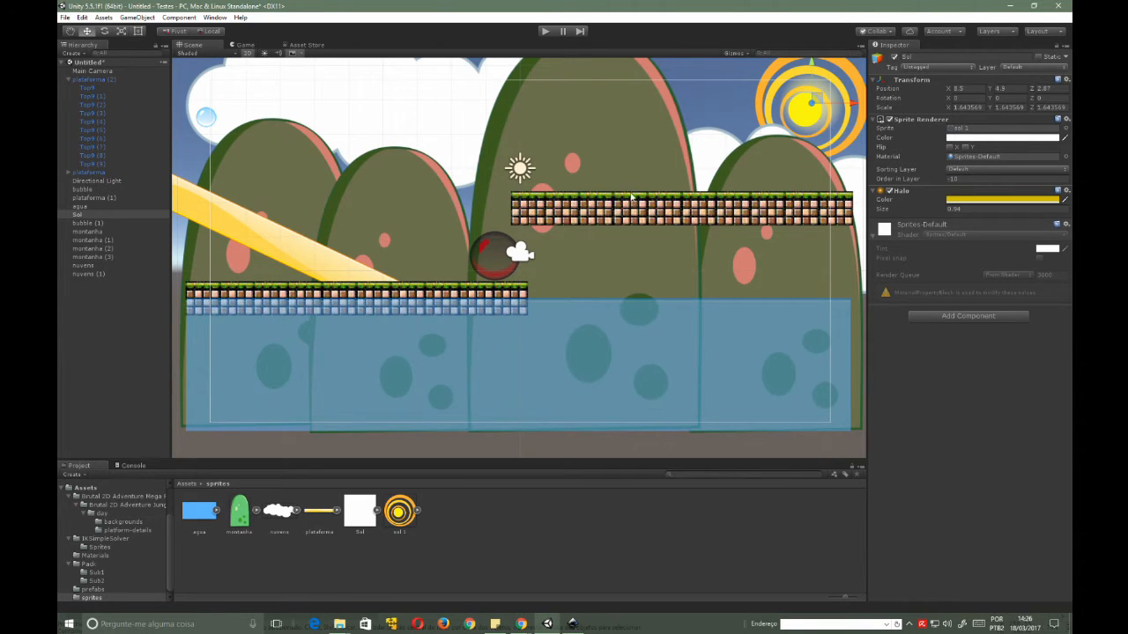
scroll(634, 197, "up", 2)
scroll(649, 200, "down", 1)
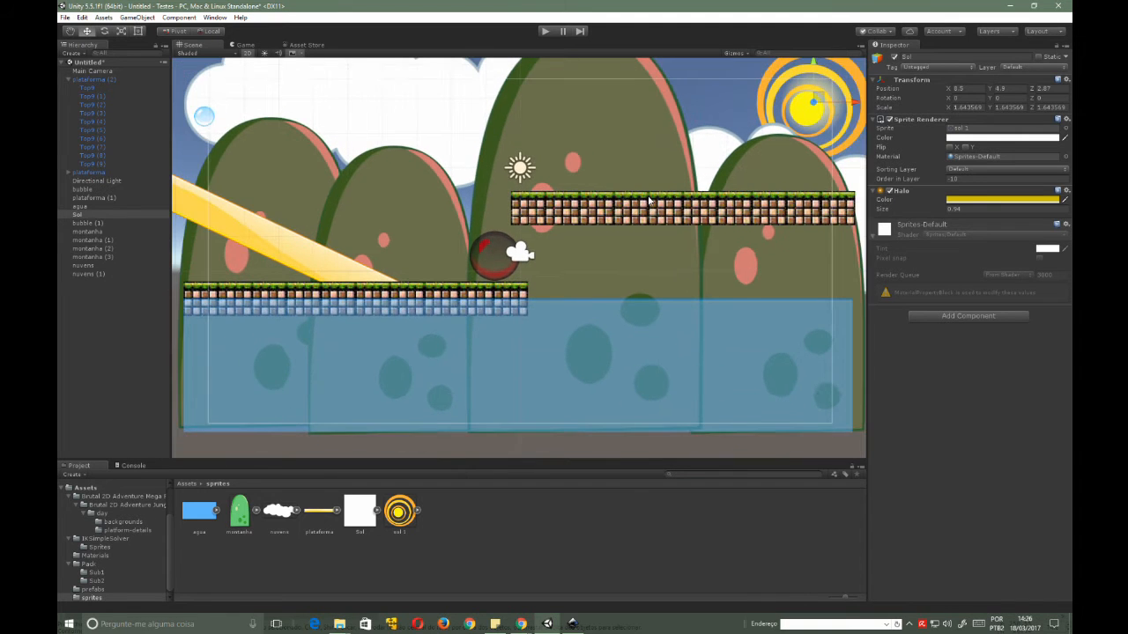
scroll(648, 201, "down", 1)
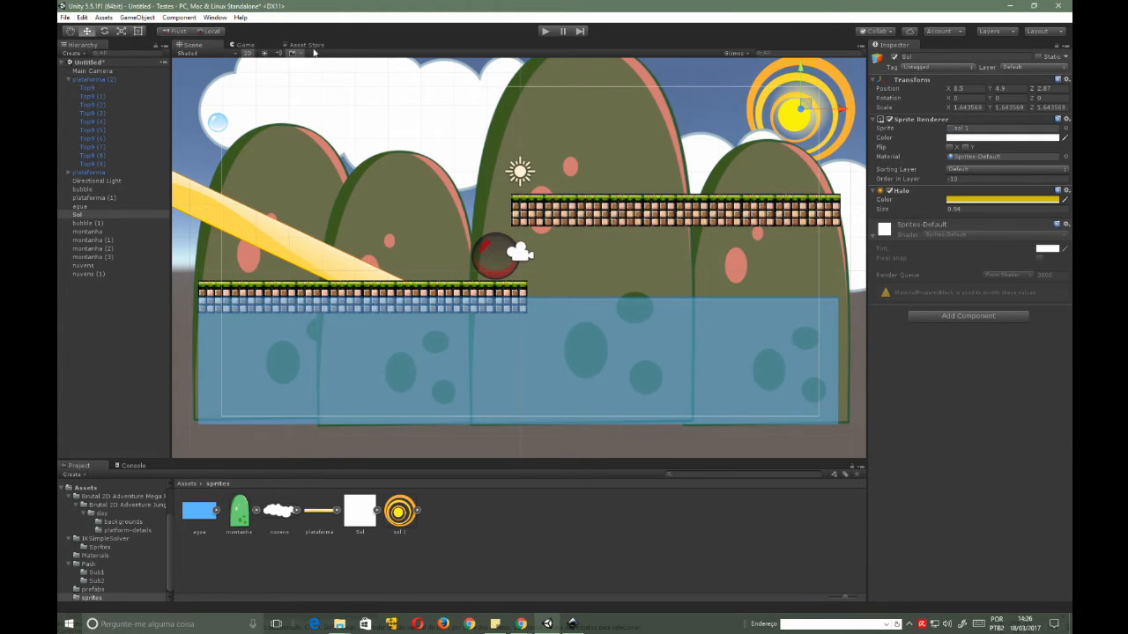
- Switch the scene view from 2D to 3D perspective and inspect the sprites' depth arrangement from the side
left_click(246, 54)
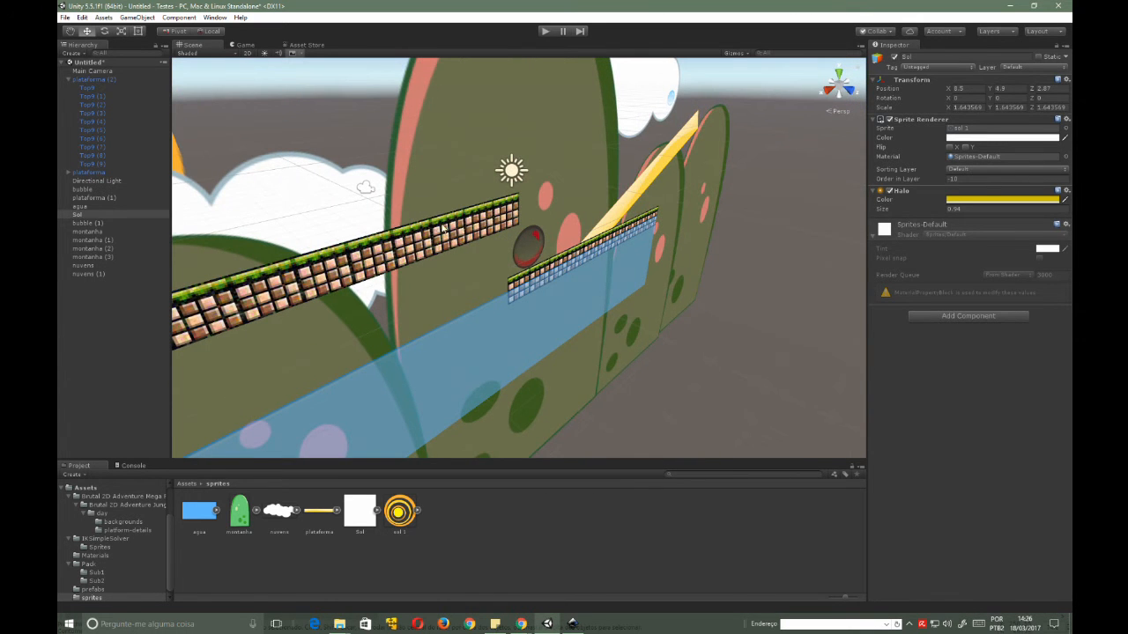
left_click_drag(439, 287, 498, 294, "alt")
scroll(498, 293, "up", 5)
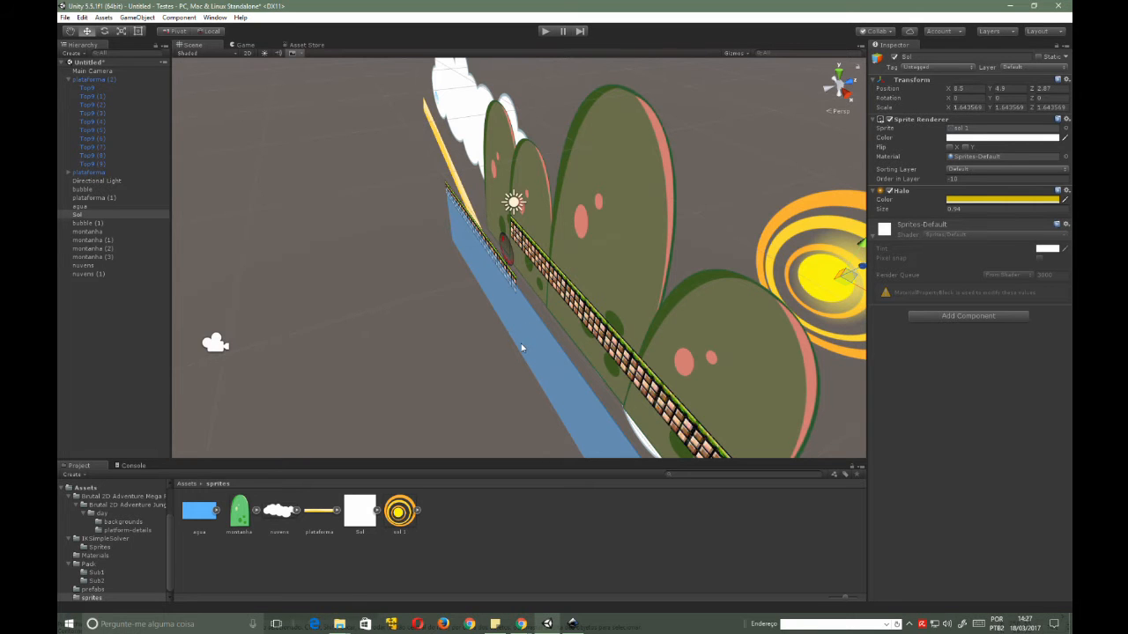
mouse_move(521, 348)
left_mouse_down("alt")
mouse_move(470, 334)
mouse_move(517, 345)
left_mouse_up("alt")
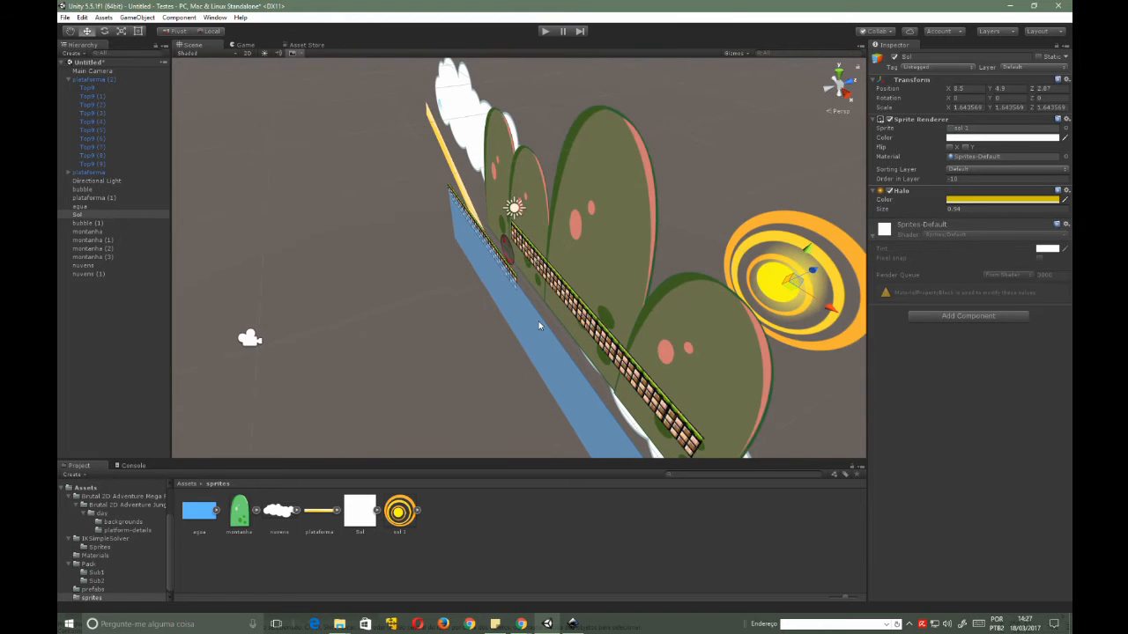
scroll(539, 321, "down", 2)
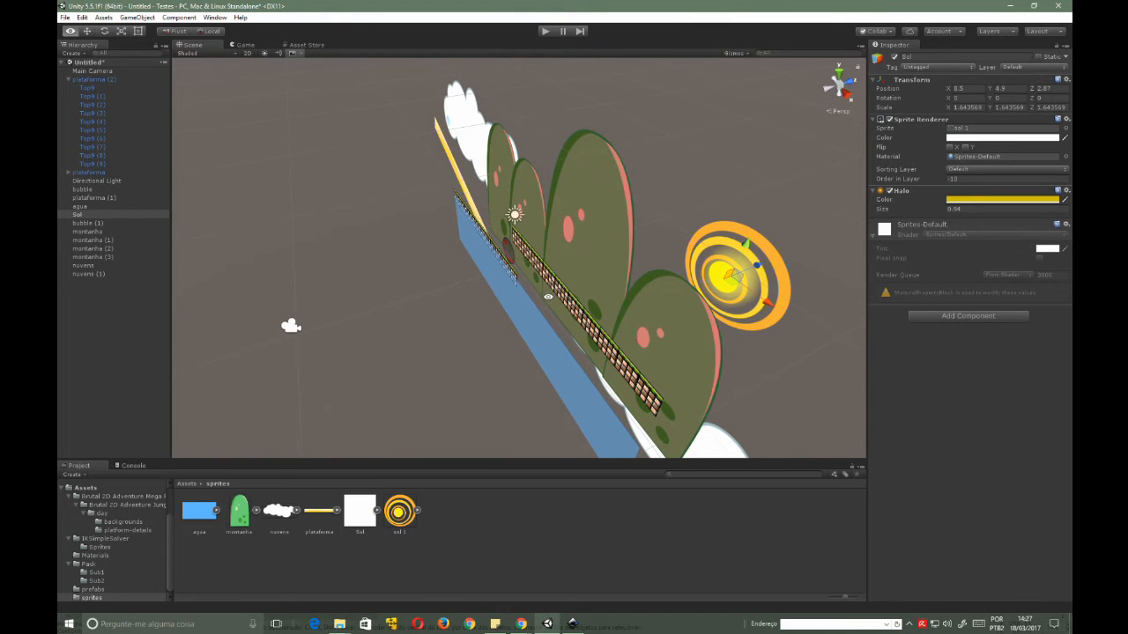
left_click_drag(553, 307, 478, 247, "alt")
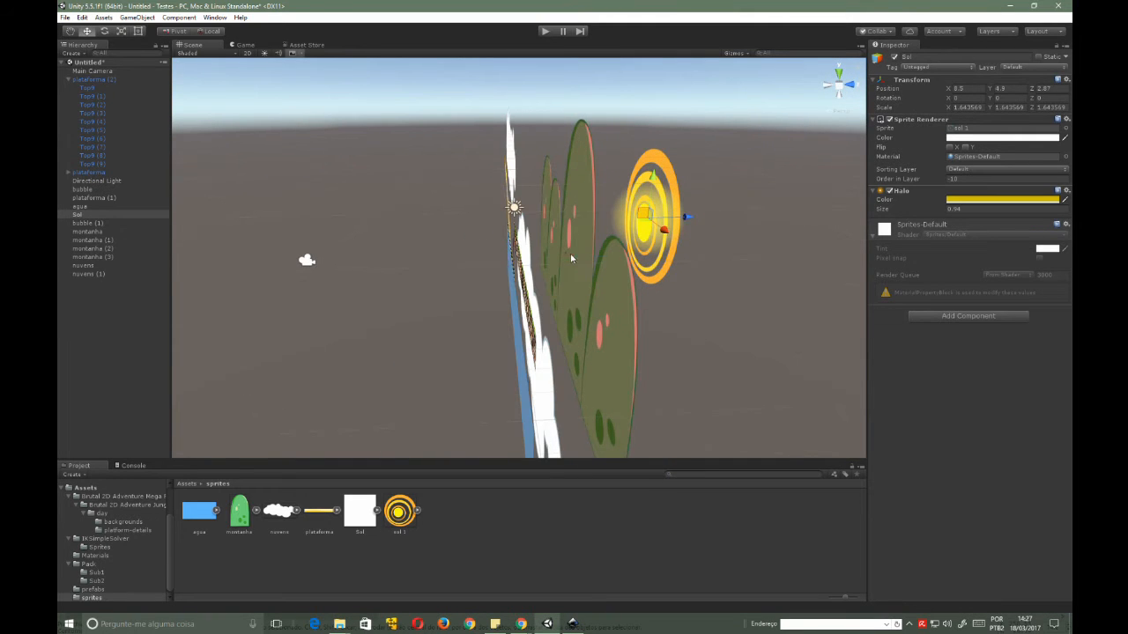
- Move the tallest mountain, montanha (3), back in depth behind the sun to about Z 9.81
left_click_drag(570, 257, 795, 242)
right_click_drag(682, 262, 595, 257, "alt")
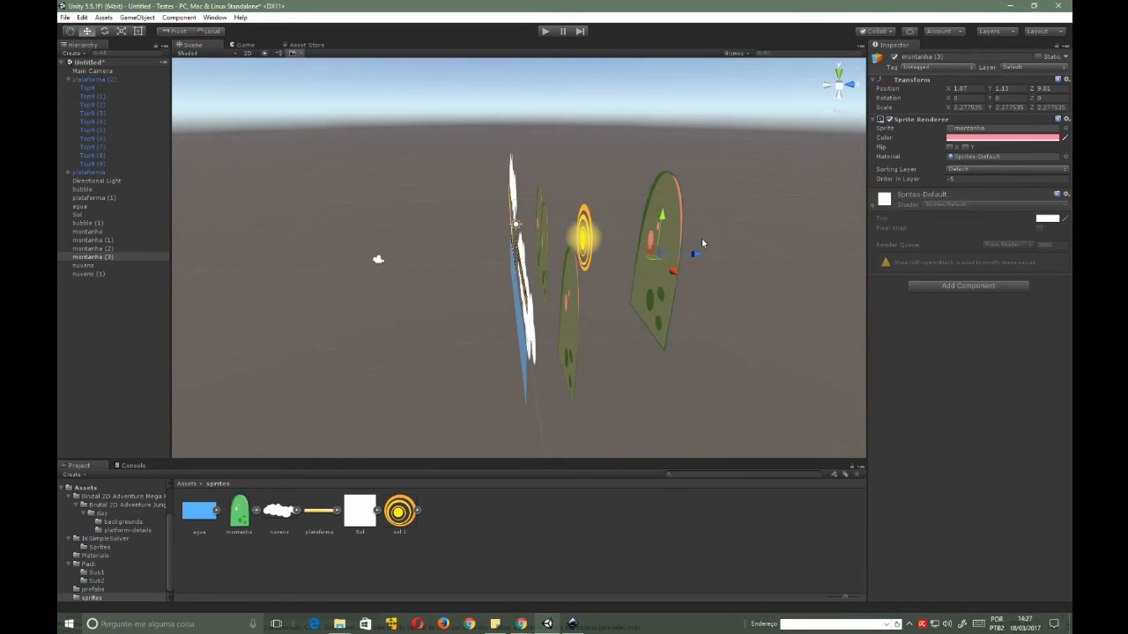
- Move montanha (3) back in depth to about Z 19.1 and compare its position with the Main Camera's view volume
left_click_drag(696, 254, 817, 251)
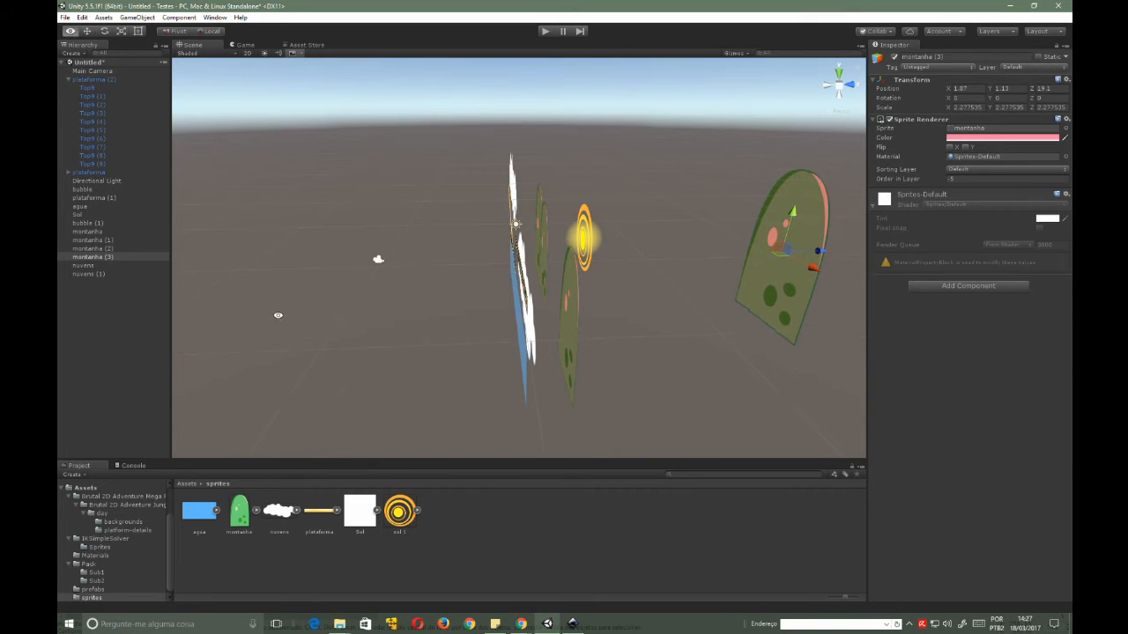
left_click_drag(415, 317, 461, 327, "alt")
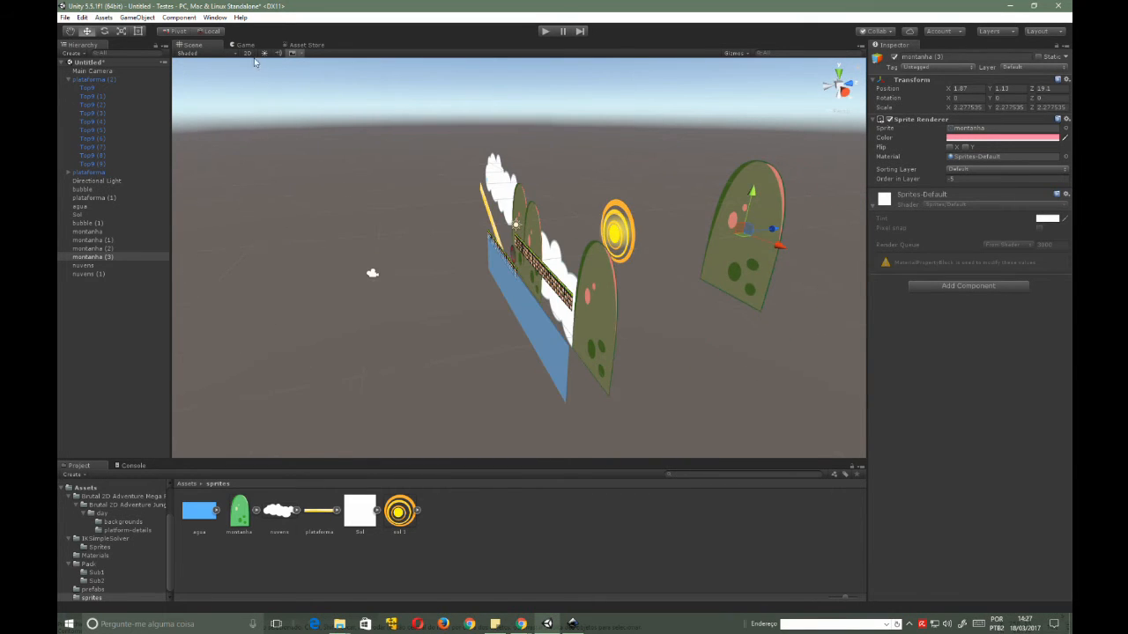
left_click(78, 71)
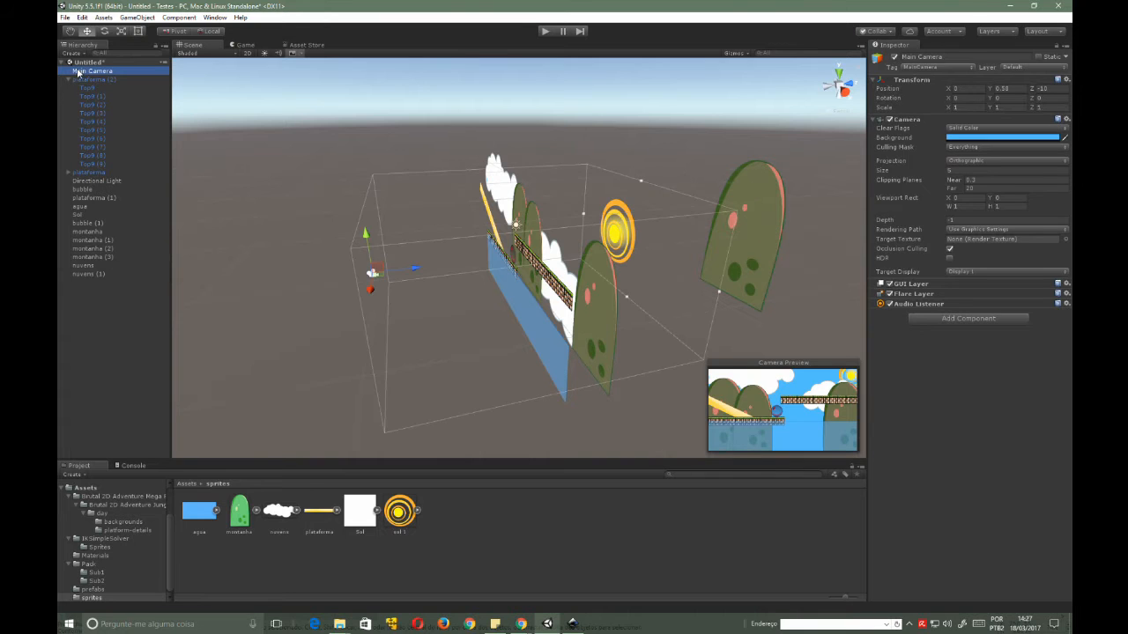
- Bring montanha (3) forward to about Z 12.27 and check it against the Main Camera's view volume and preview
left_click(746, 205)
left_click_drag(779, 238, 709, 241)
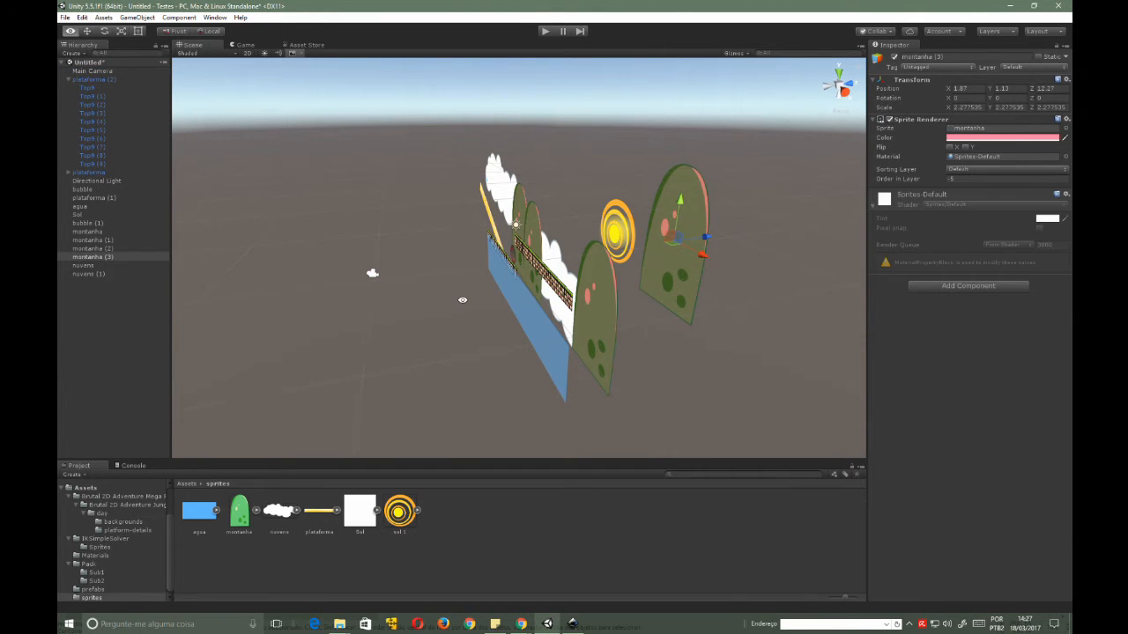
left_click(96, 75)
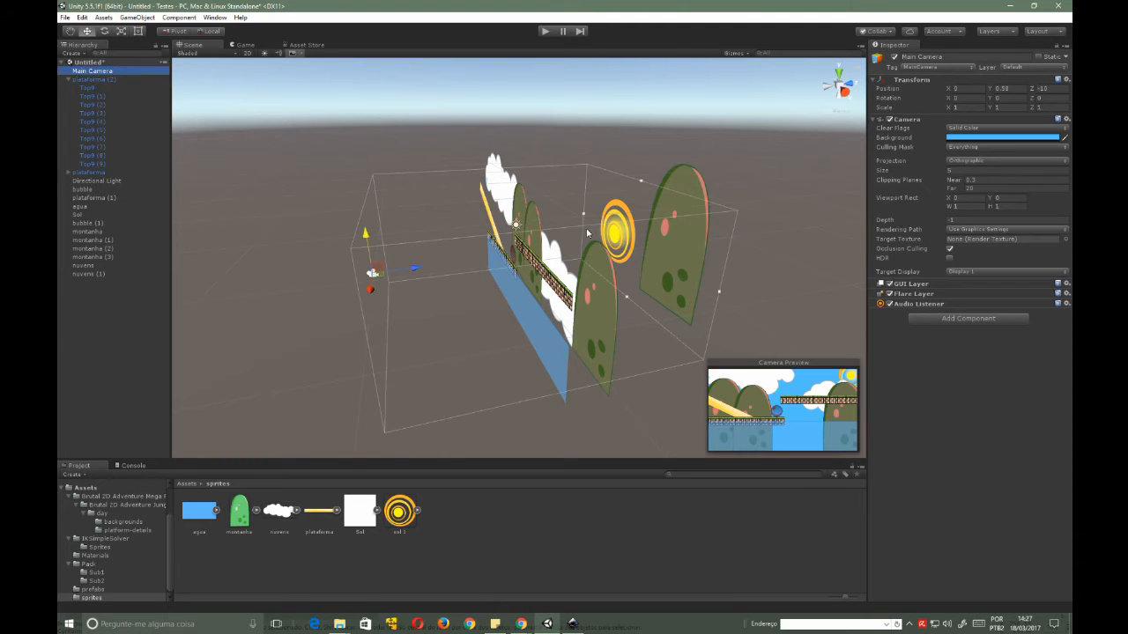
- Bring montanha (3) forward to about Z 8.56 and check it in the Main Camera's preview and the Game view
left_click(696, 223)
left_click_drag(706, 236, 664, 234)
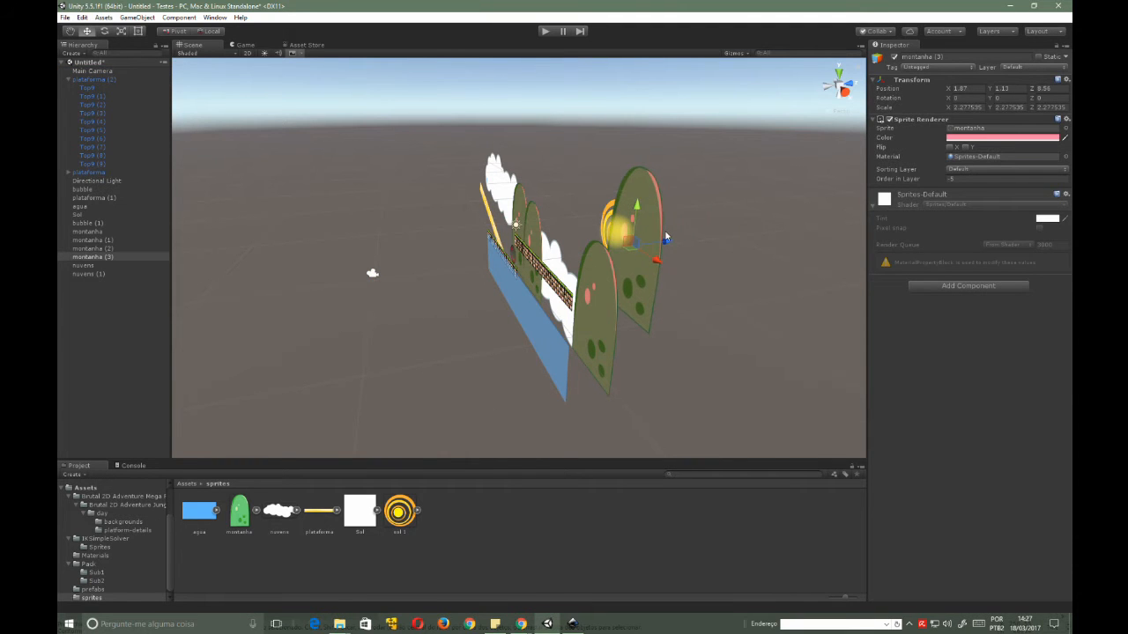
left_click(98, 72)
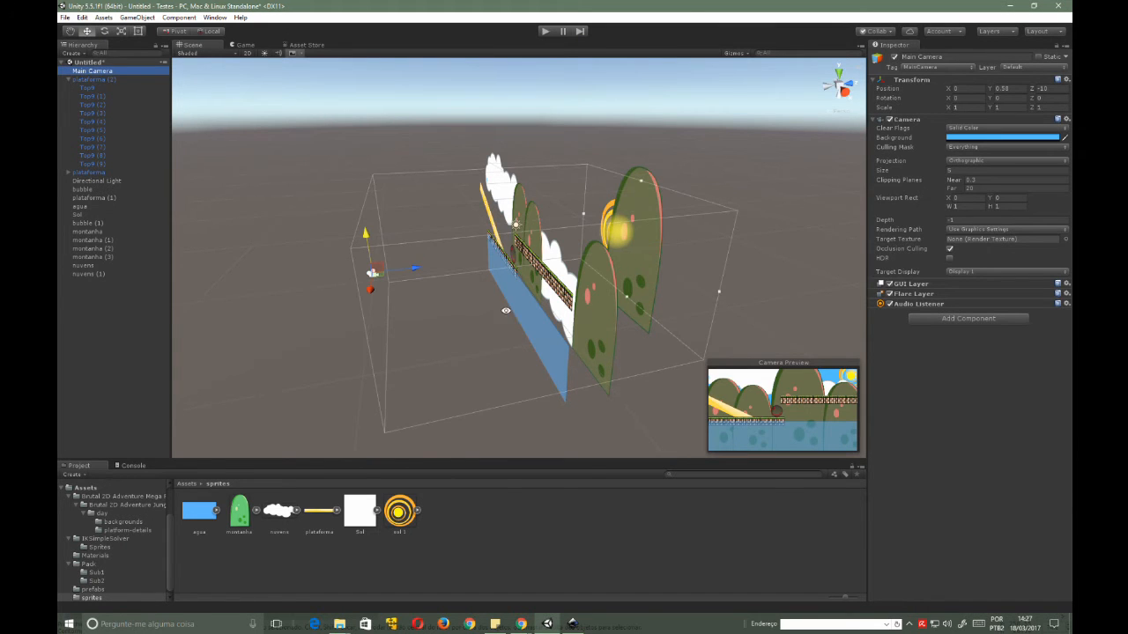
left_click_drag(617, 328, 563, 388, "alt")
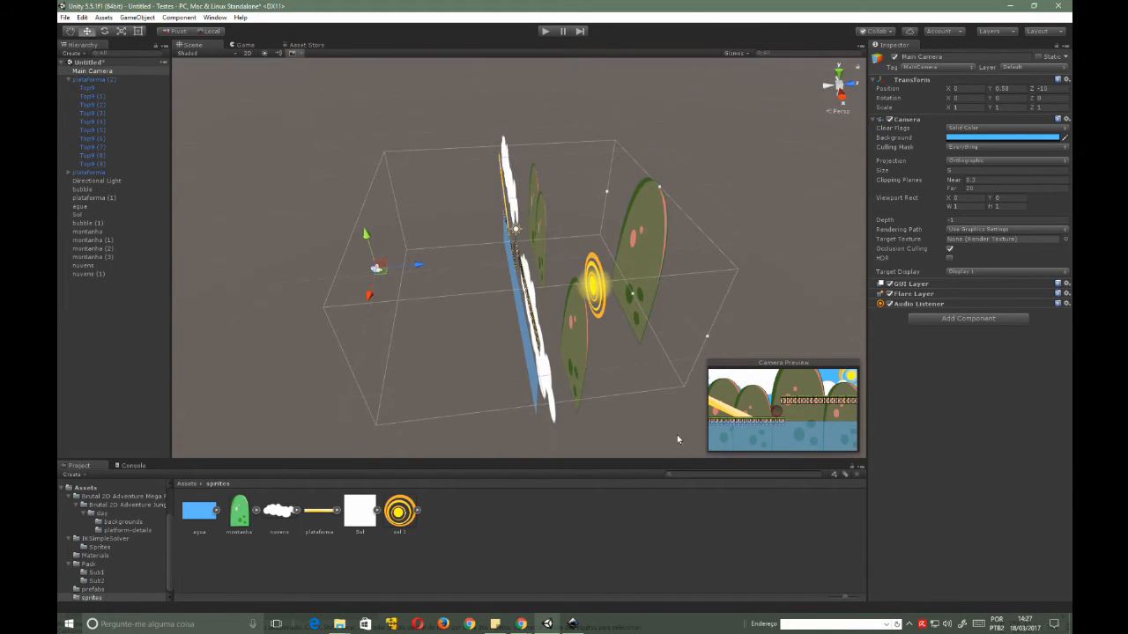
left_click(240, 45)
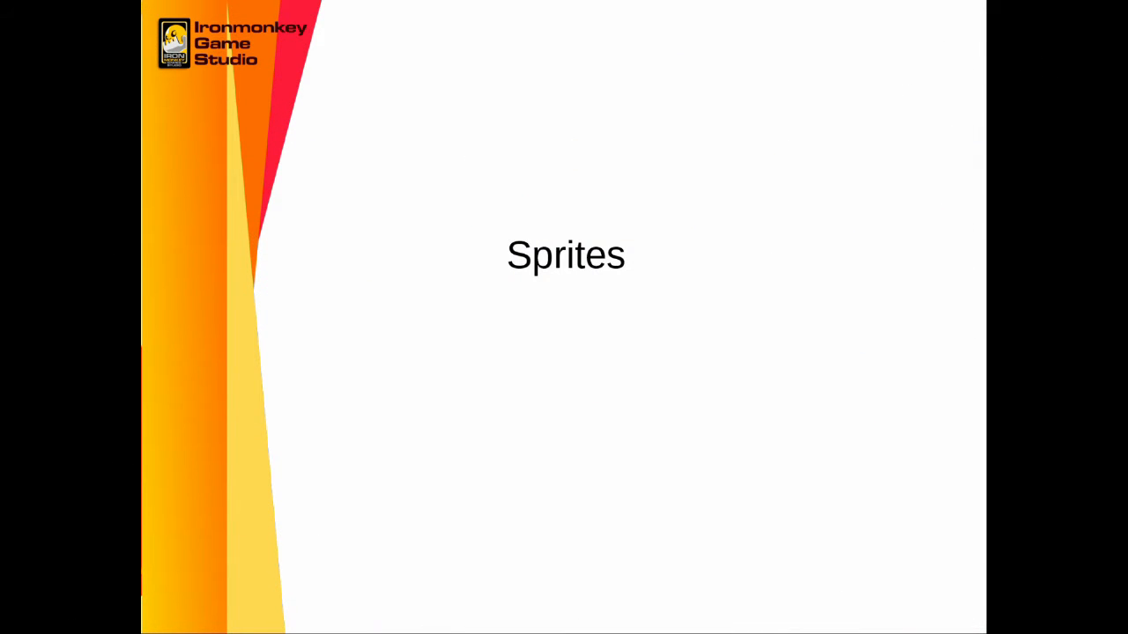
key("Right")
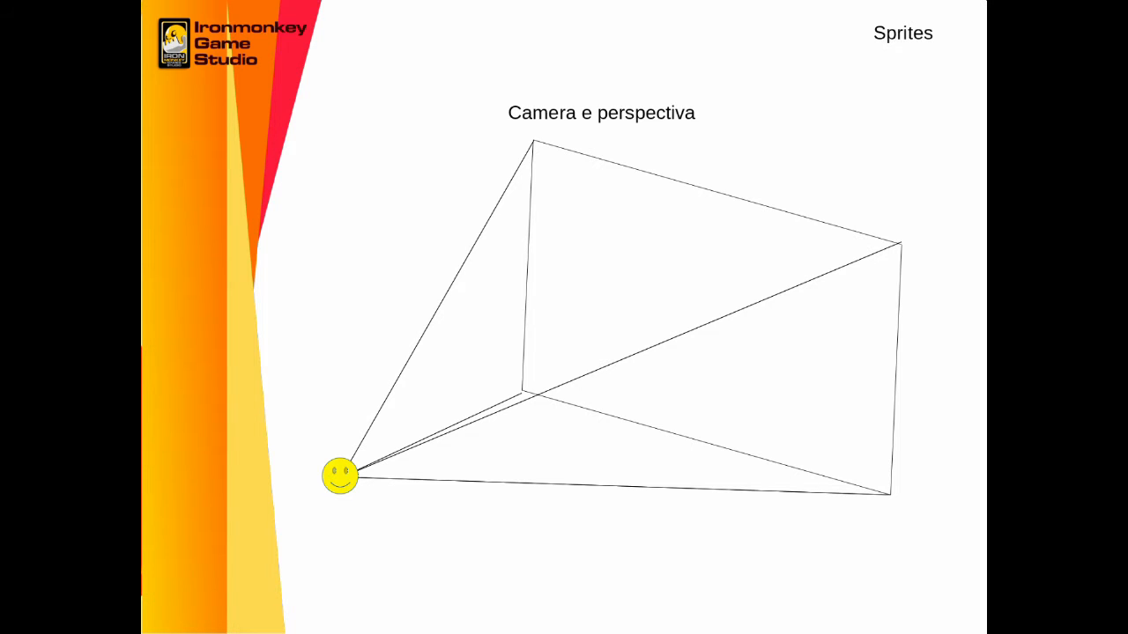
key("Right")
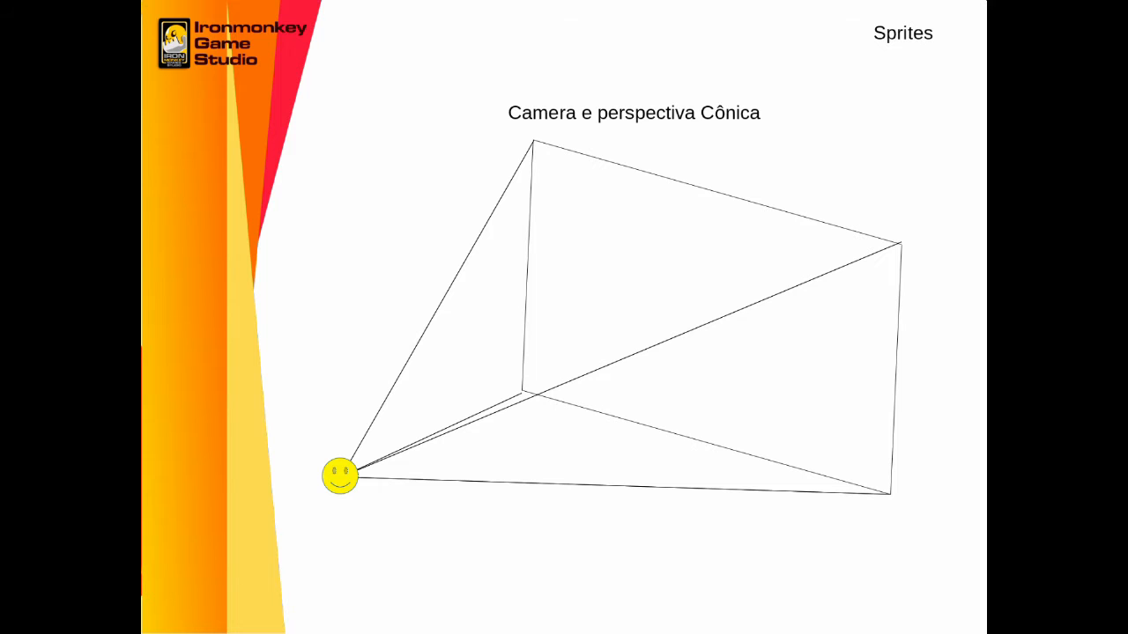
key("Right")
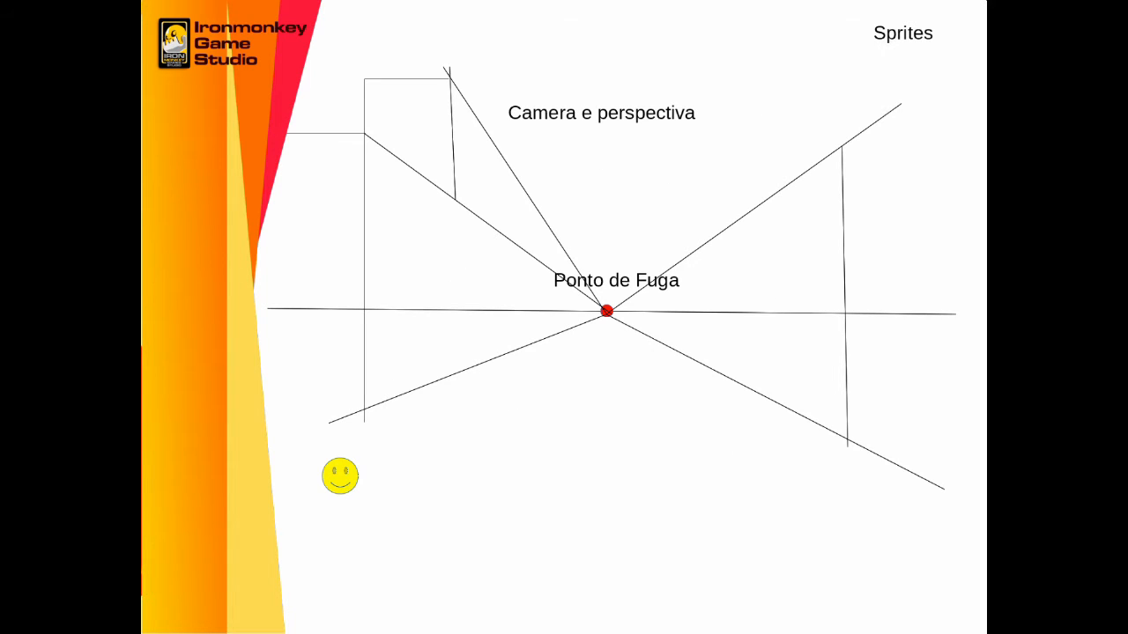
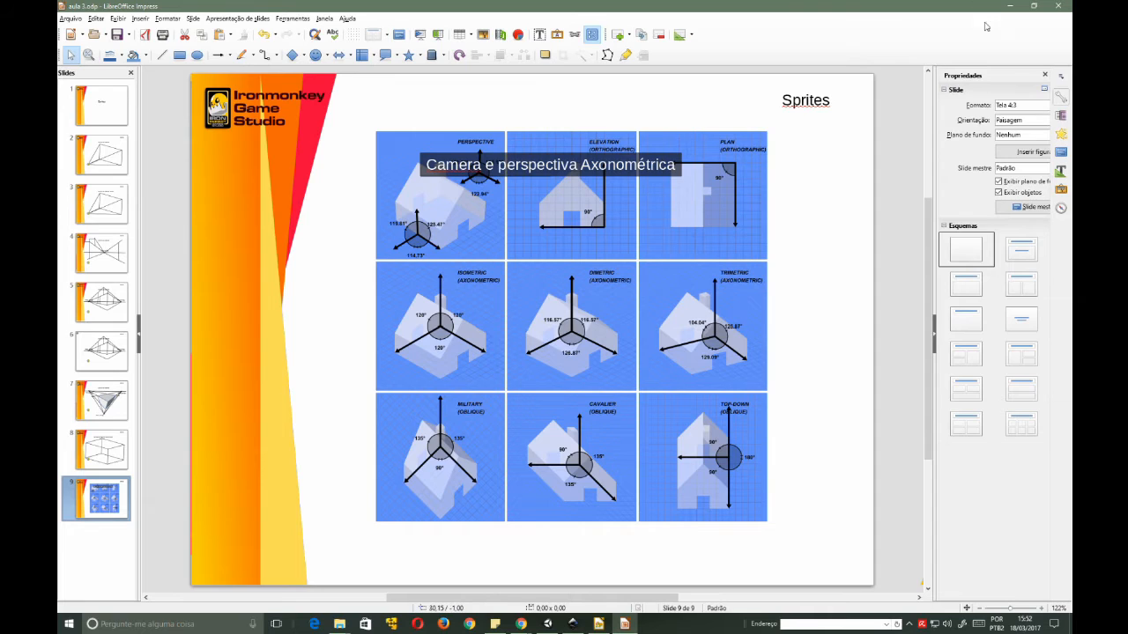
- Return to Unity's Scene view, examine the Main Camera's view volume around the sprites, and collapse the expanded platform object in the Hierarchy
left_click(1010, 6)
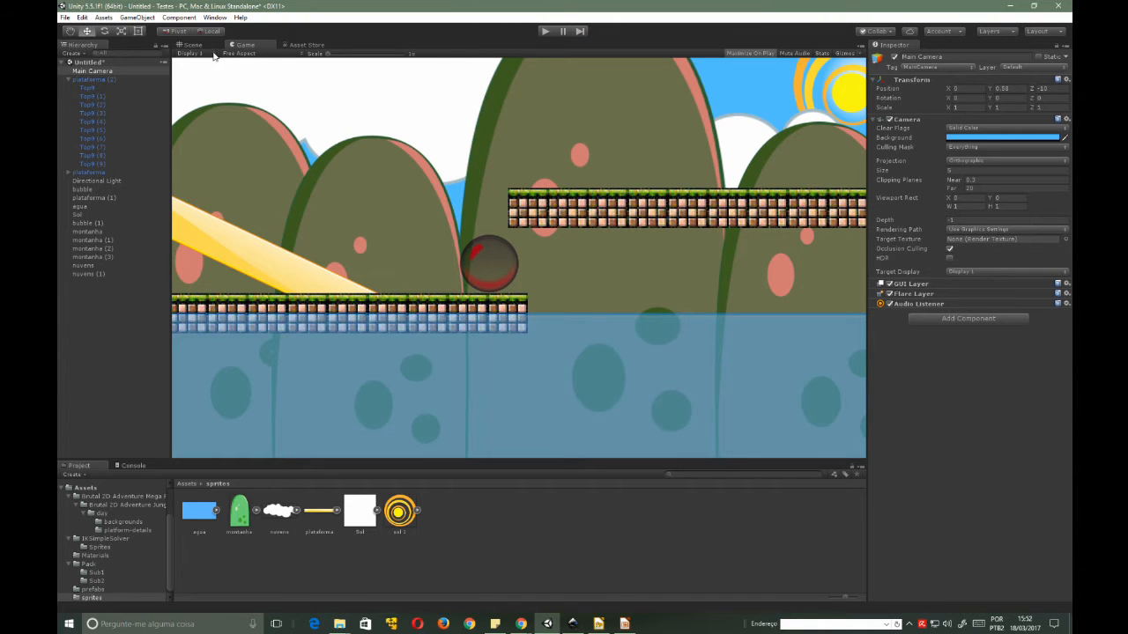
left_click(189, 44)
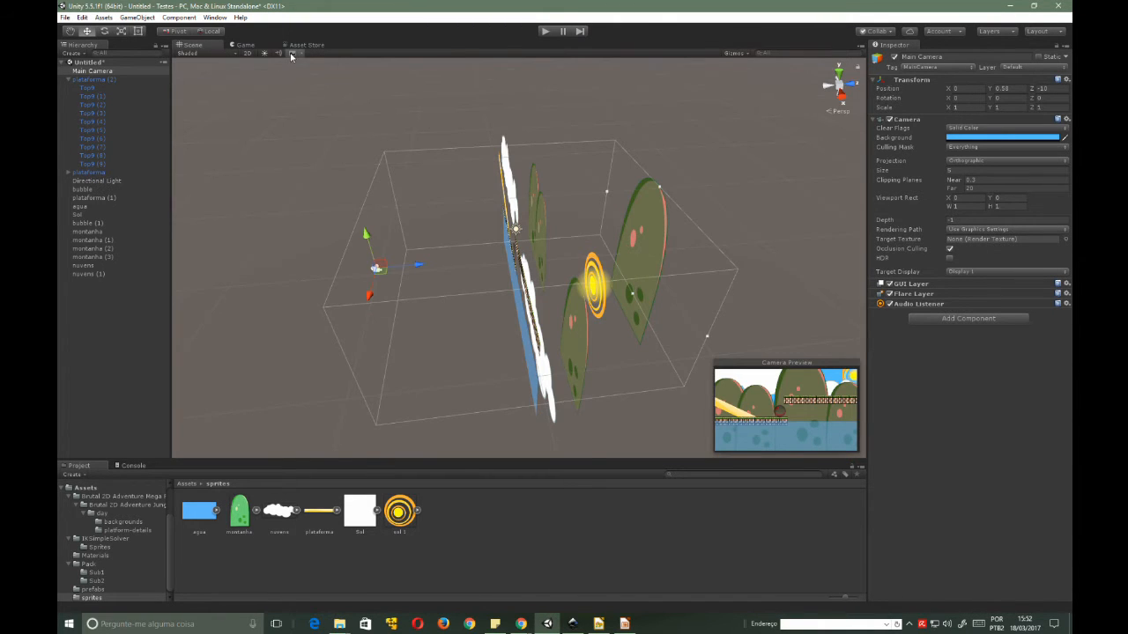
left_click_drag(507, 347, 639, 381, "alt")
scroll(638, 381, "up", 3)
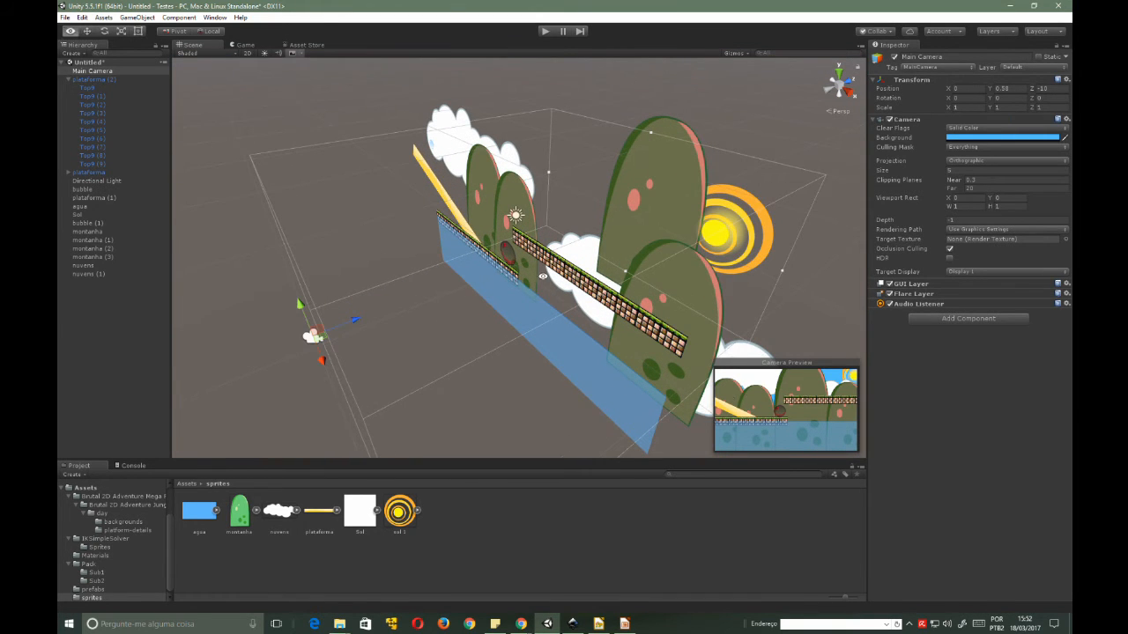
left_click_drag(584, 252, 452, 287, "alt")
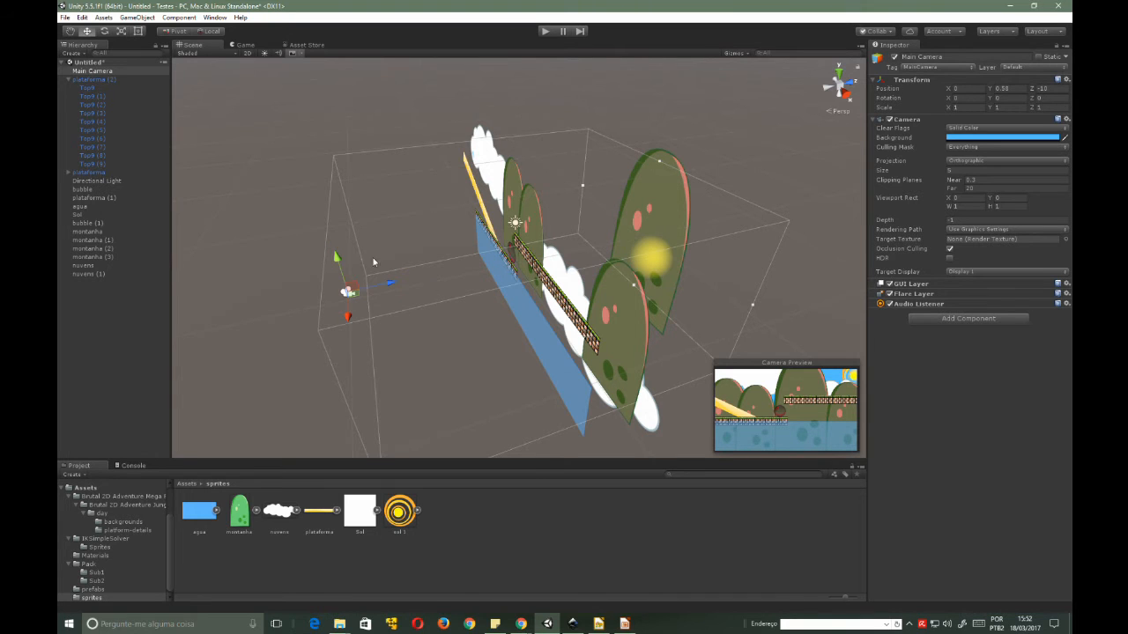
left_click(69, 79)
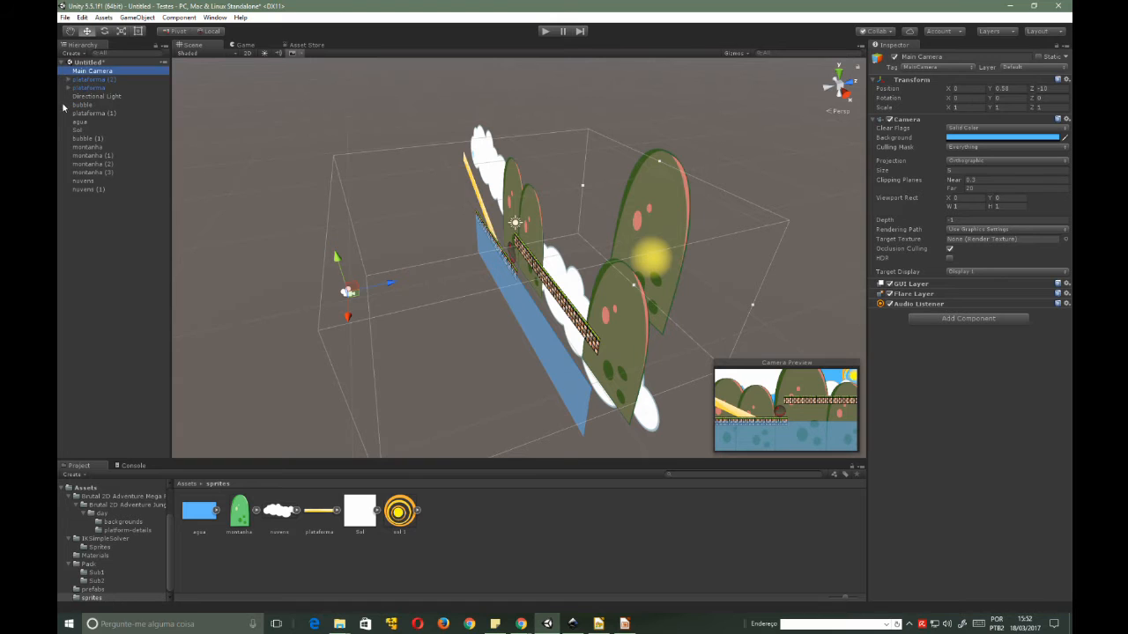
left_click(95, 72)
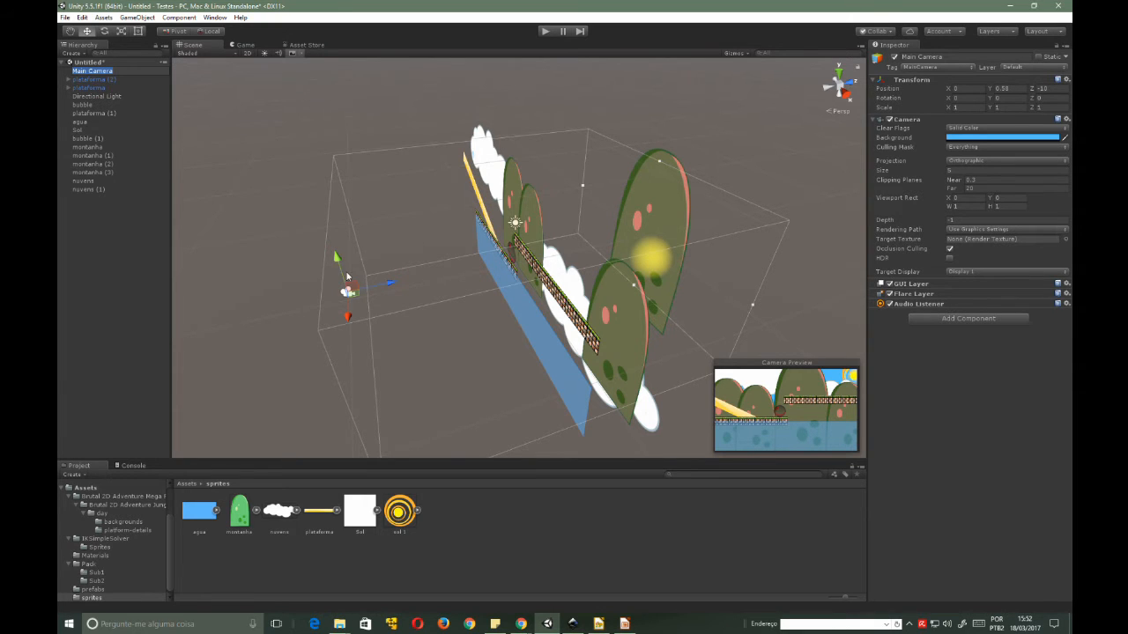
- Disable the Directional Light's Light component and check the sprites' appearance in the Game view
left_click(102, 97)
left_click_drag(395, 279, 644, 324, "alt")
left_click_drag(477, 228, 467, 251, "alt")
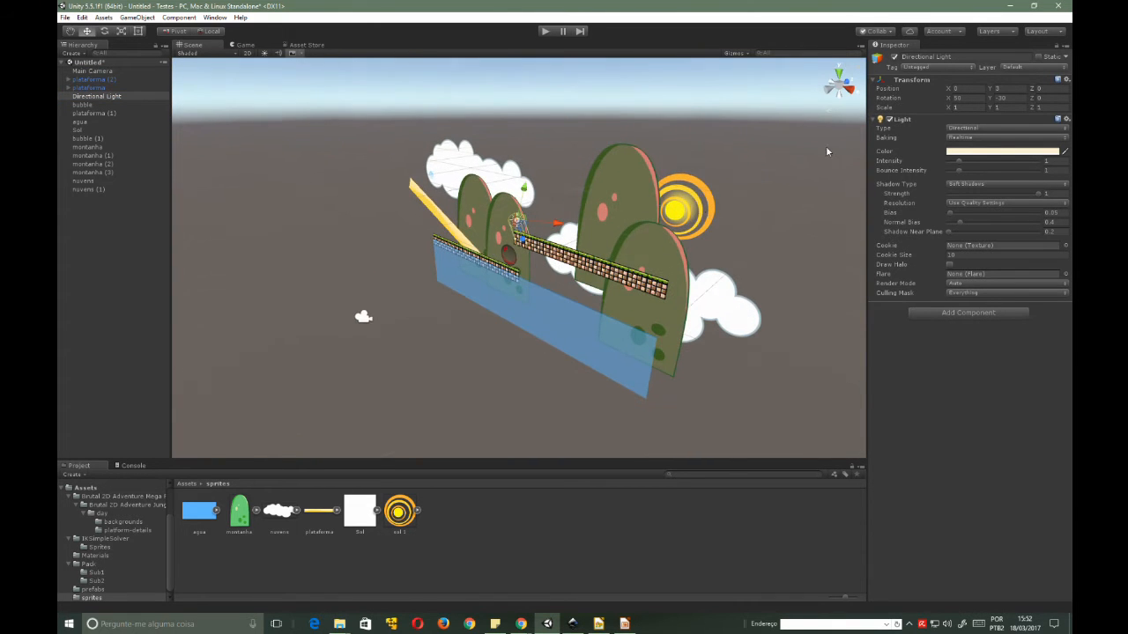
left_click(889, 119)
left_click(889, 120)
left_click(889, 120)
left_click(245, 45)
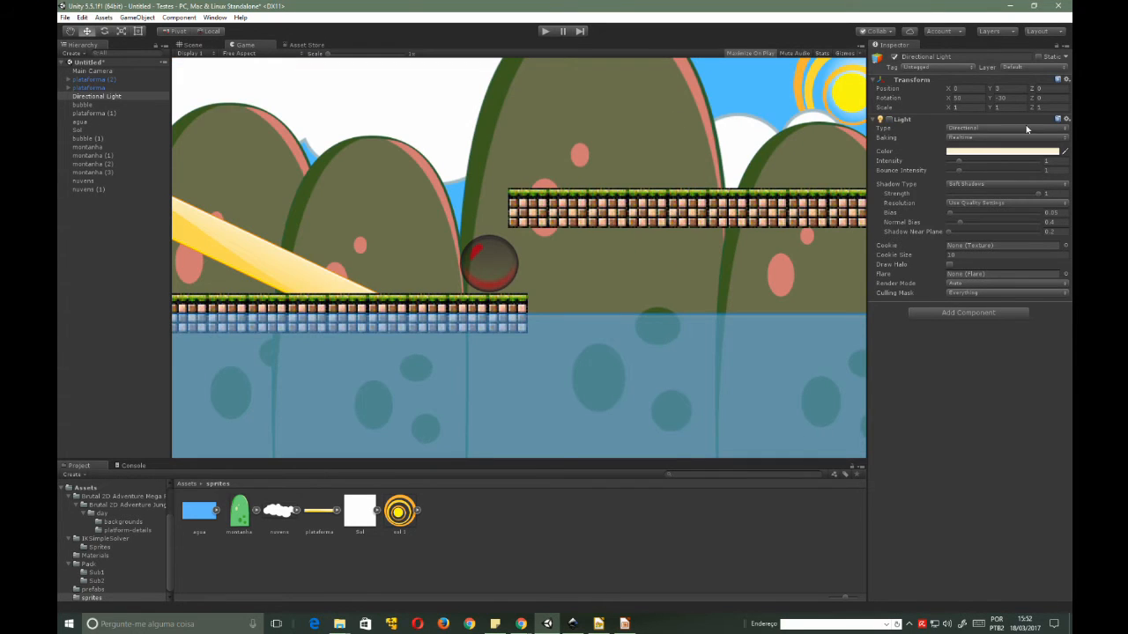
- Delete the Directional Light from the scene and return to the Scene view
left_click(88, 96)
key("Delete")
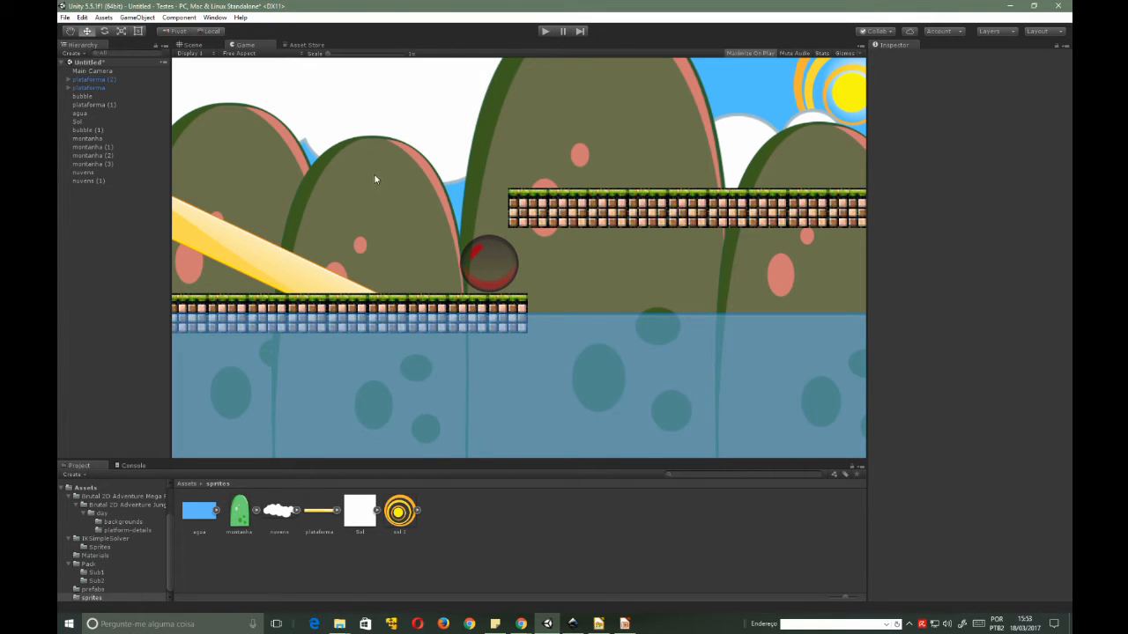
left_click(192, 45)
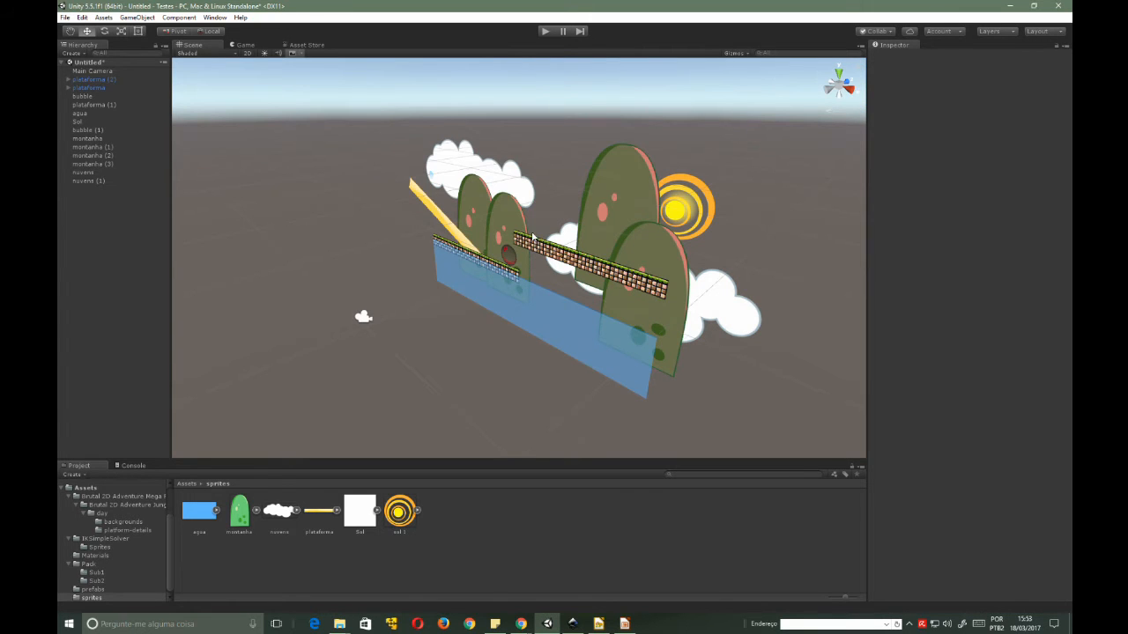
- Toggle the Scene view's skybox and effects display off and on repeatedly to compare the background behind the sprites
scroll(515, 242, "up", 2)
scroll(516, 241, "up", 1)
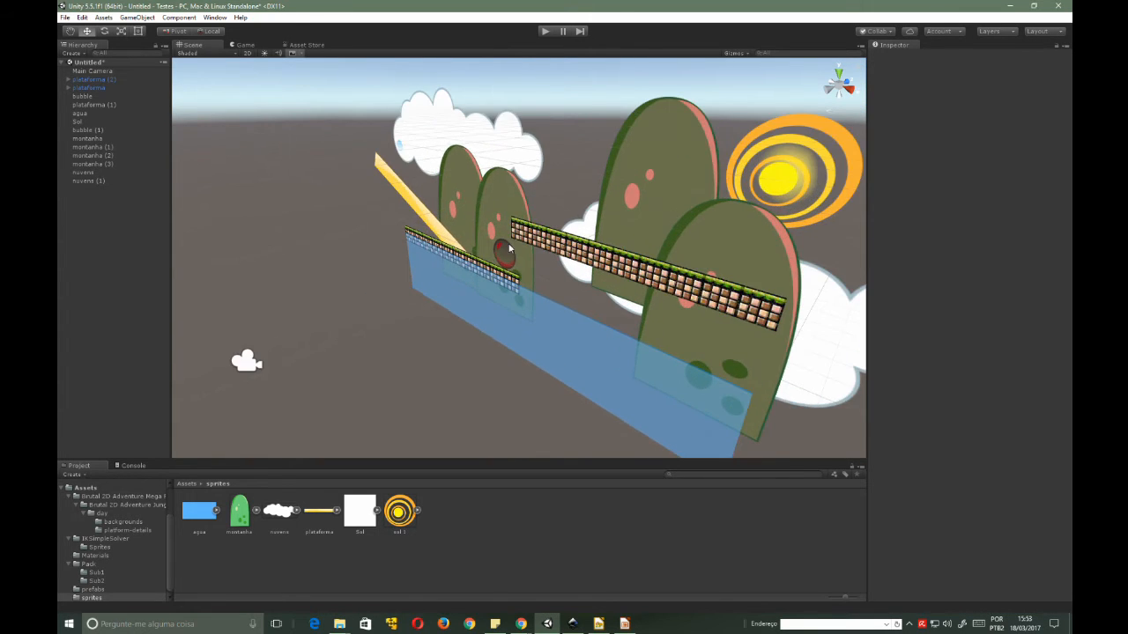
left_click(292, 54)
left_click(294, 54)
left_click(293, 54)
left_click(293, 54)
left_click(294, 54)
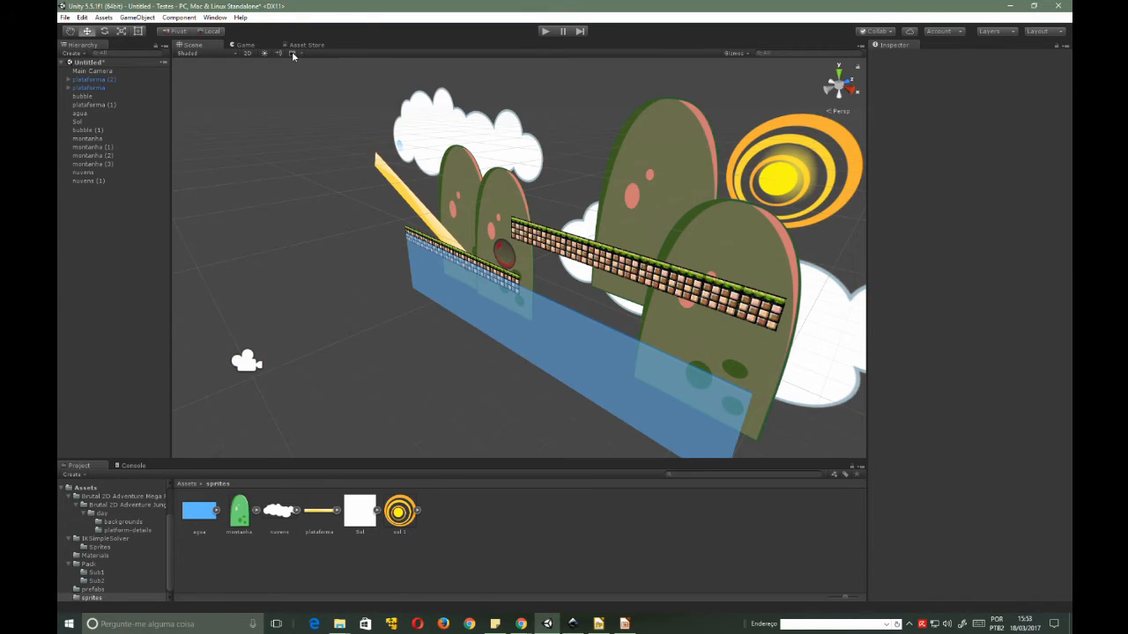
left_click(294, 54)
left_click(293, 54)
left_click(294, 53)
left_click(294, 53)
left_click(294, 54)
- Move the Main Camera forward along its depth axis, closer to the sprites, to about Z -7.6
left_click_drag(350, 194, 420, 238, "alt")
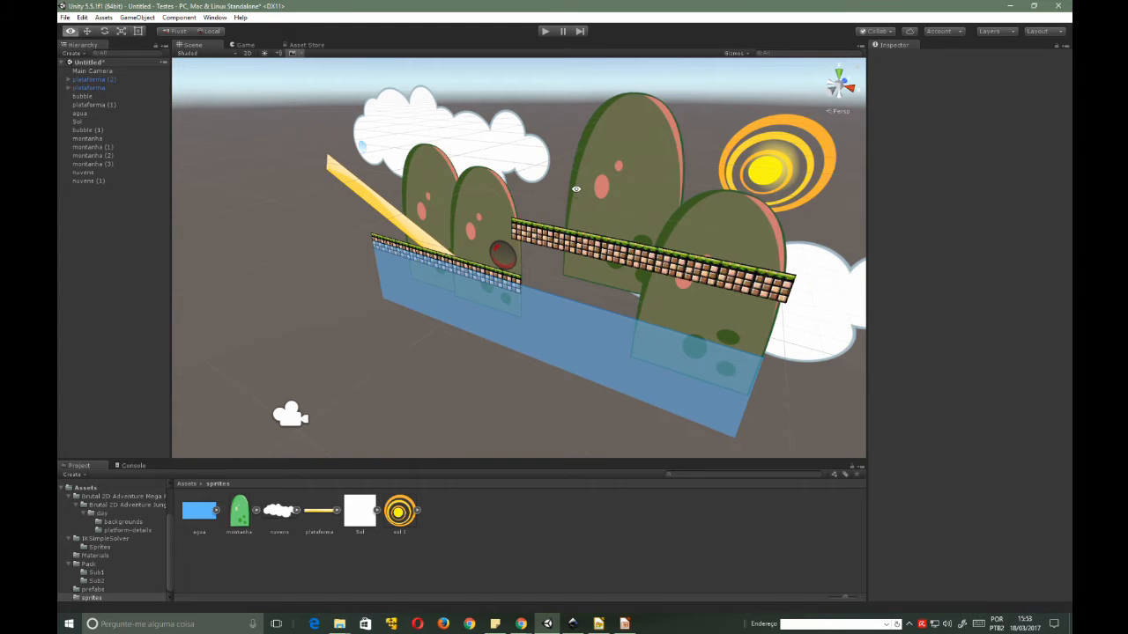
left_click_drag(573, 193, 543, 205, "alt")
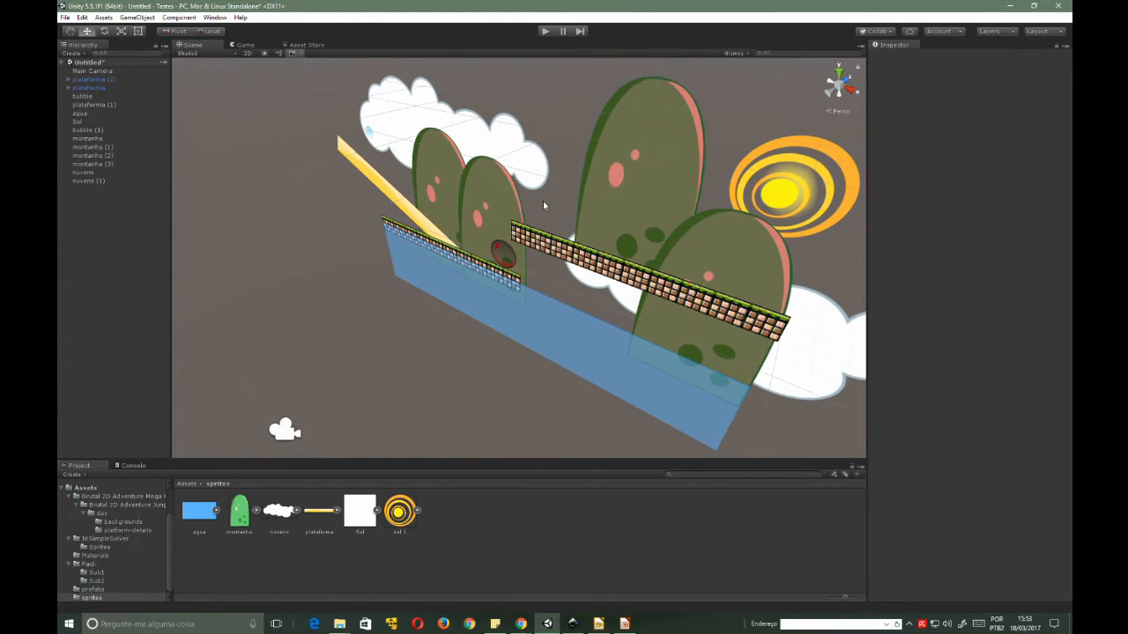
left_click(92, 72)
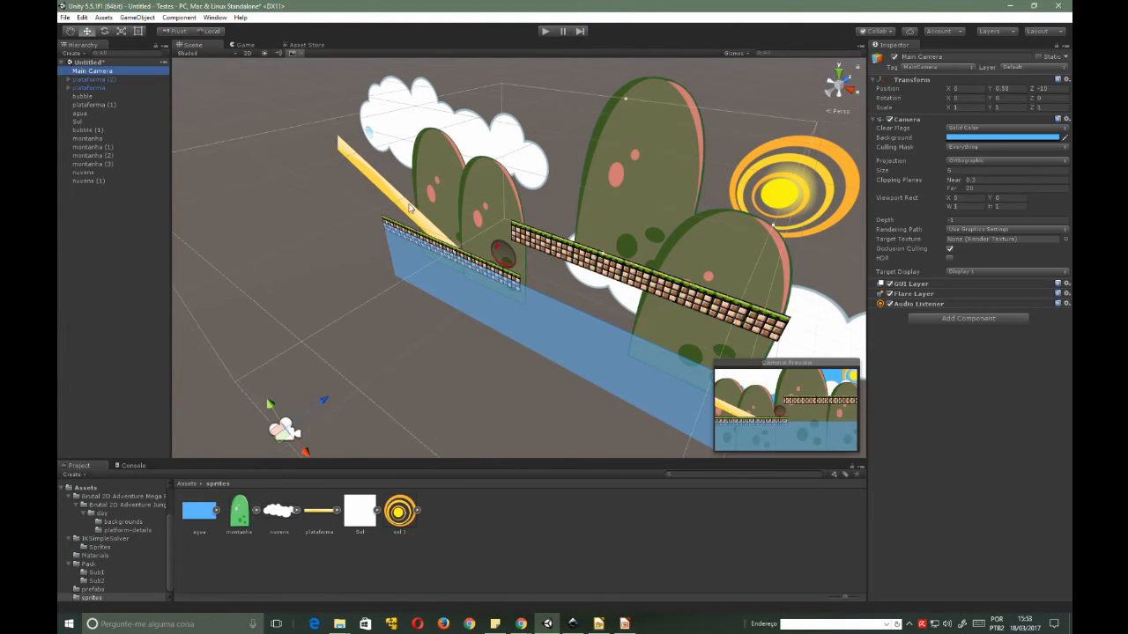
key("f")
left_click_drag(493, 250, 432, 252, "alt")
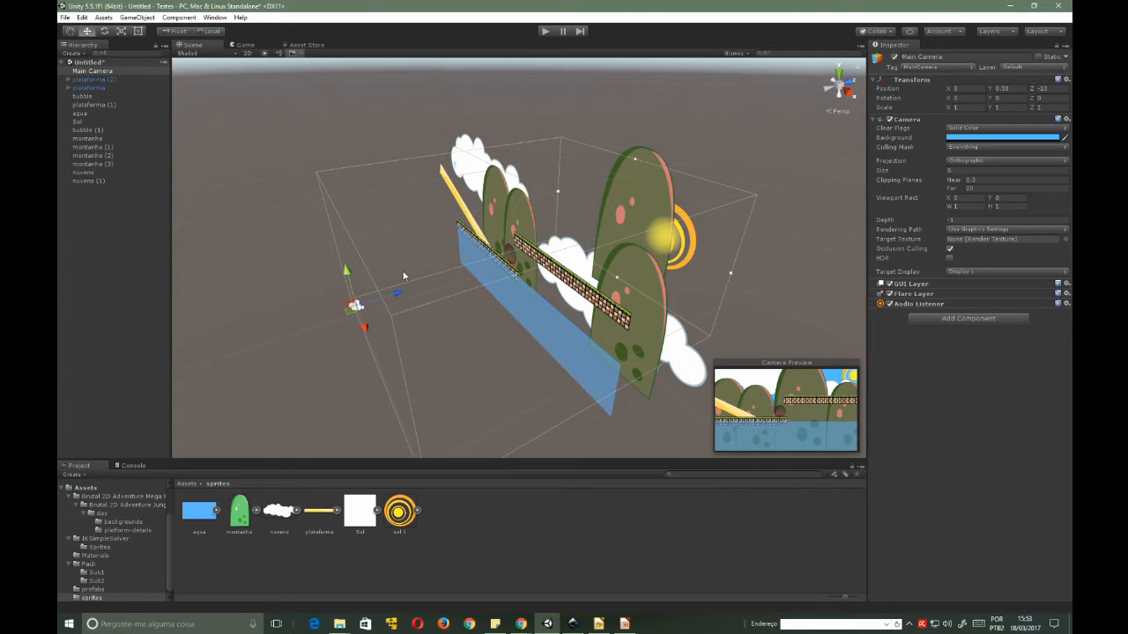
scroll(438, 303, "up", 2)
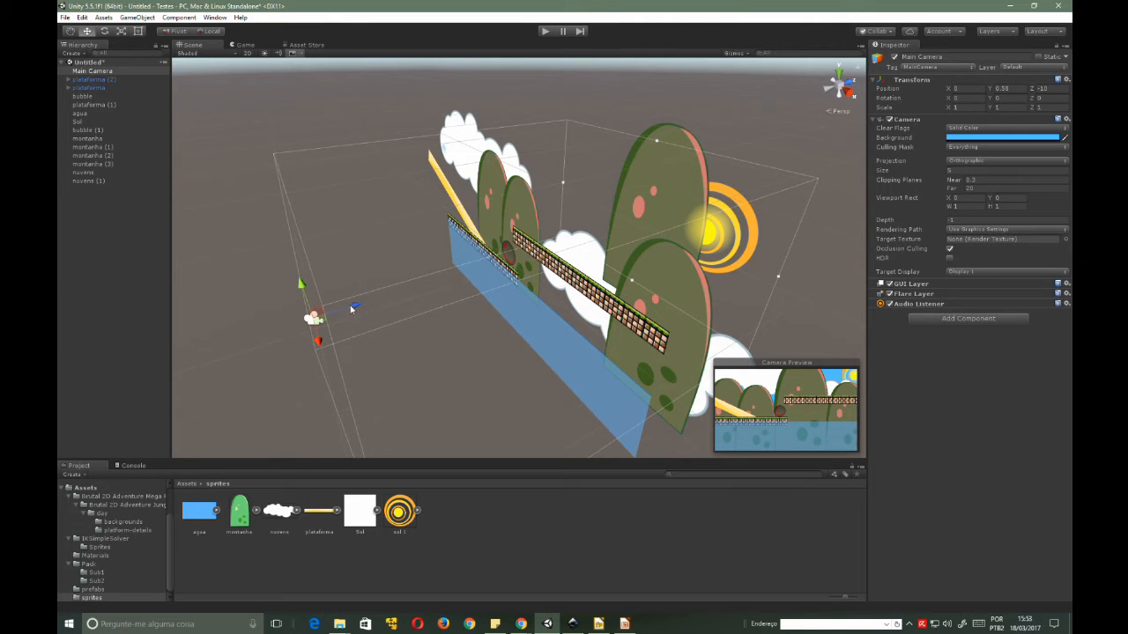
left_click_drag(350, 308, 503, 319)
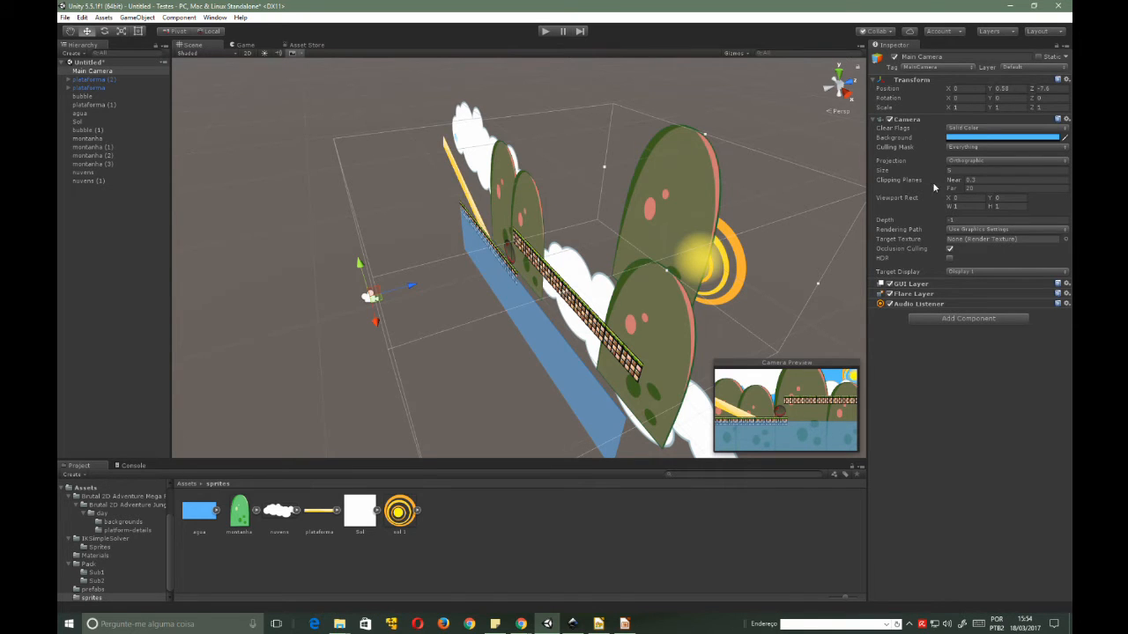
- Set the Main Camera's Projection to Perspective and examine the effect on the sprites in the Scene and Game views
left_click(981, 159)
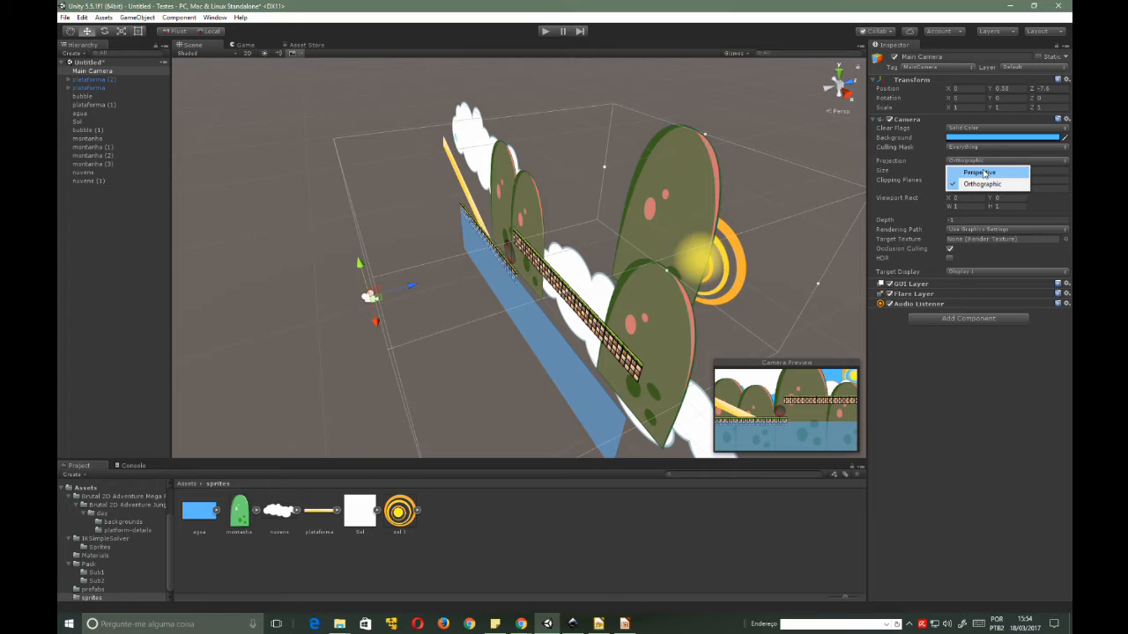
left_click(984, 173)
left_click_drag(524, 229, 566, 258, "alt")
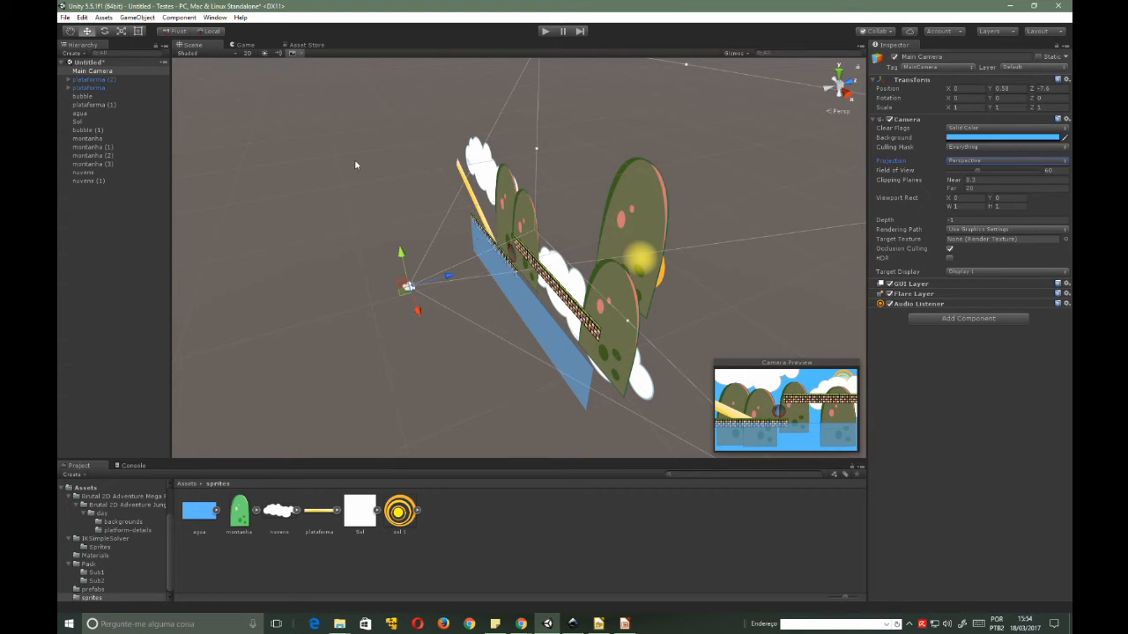
left_click(243, 45)
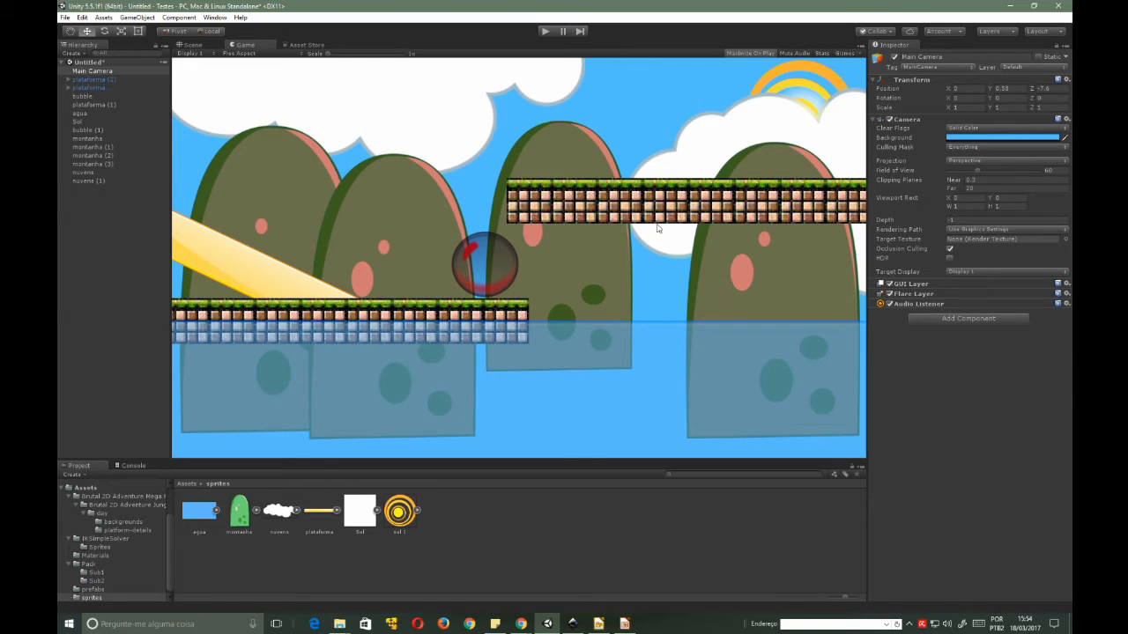
left_click(191, 44)
left_click_drag(511, 246, 629, 247, "alt")
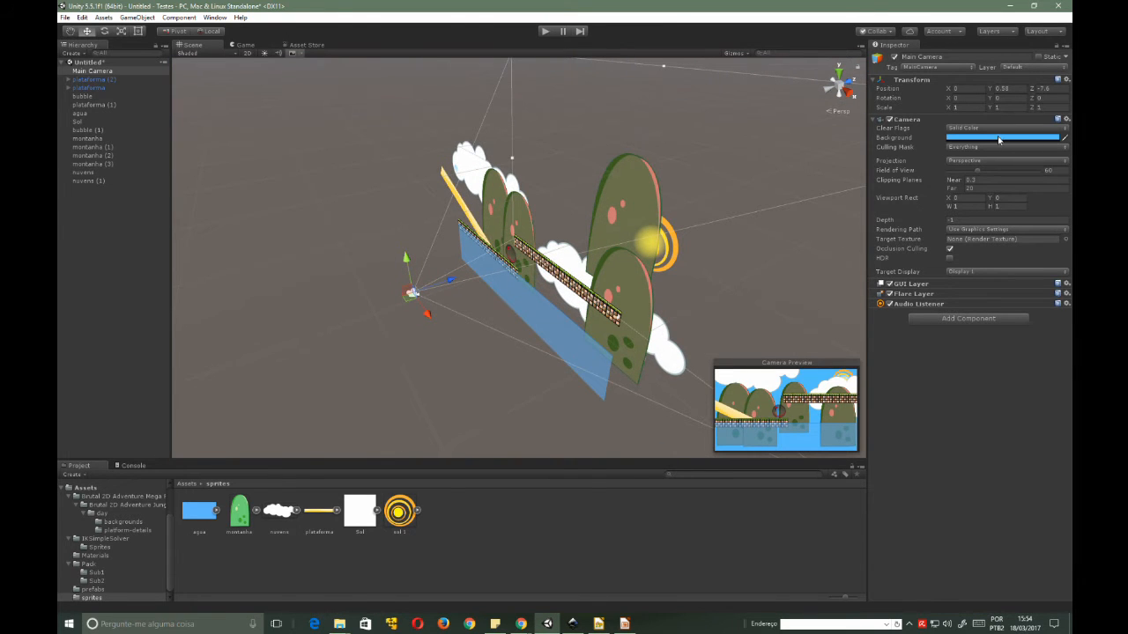
- Set the Main Camera's Projection to Orthographic and compare its view volume with the sprites from different angles
left_click(999, 159)
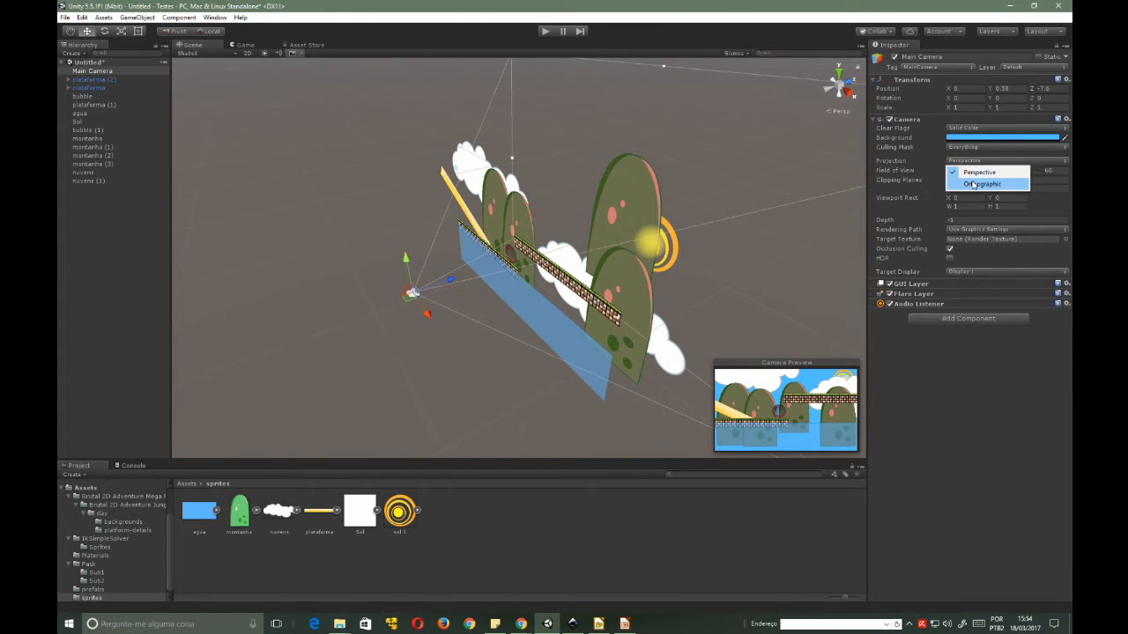
left_click(960, 184)
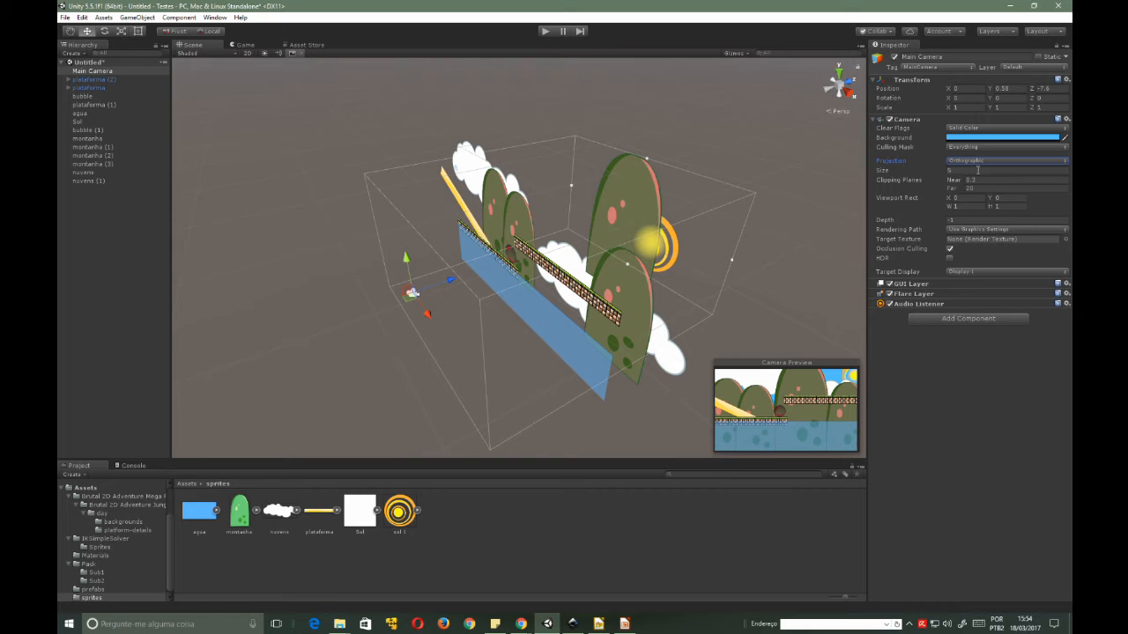
left_click_drag(562, 245, 481, 251, "alt")
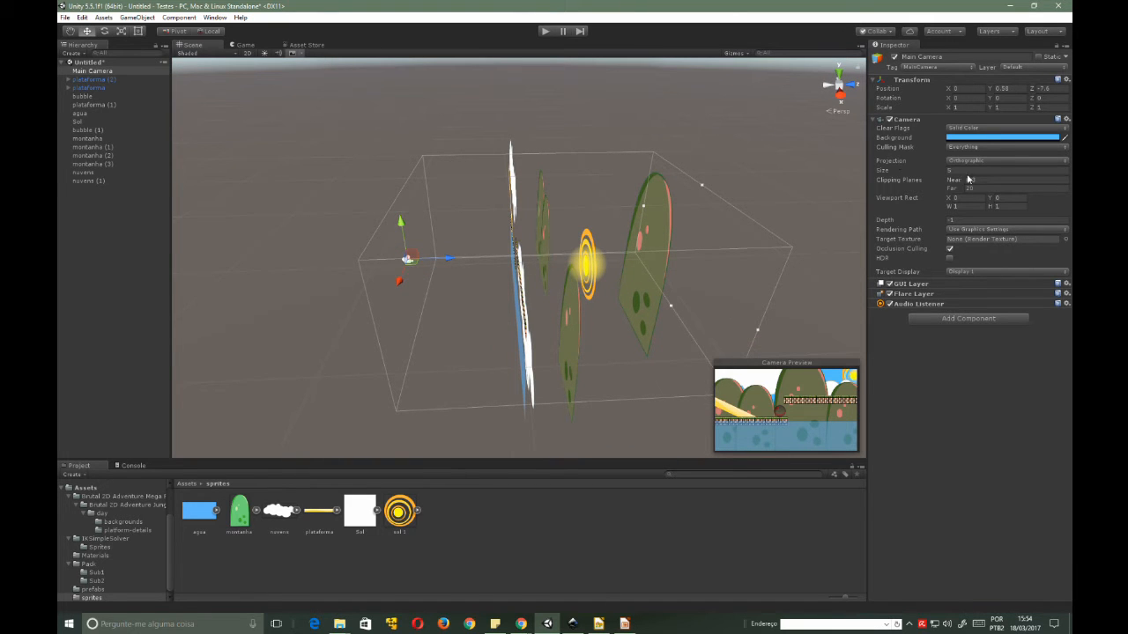
left_click_drag(610, 241, 672, 243, "alt")
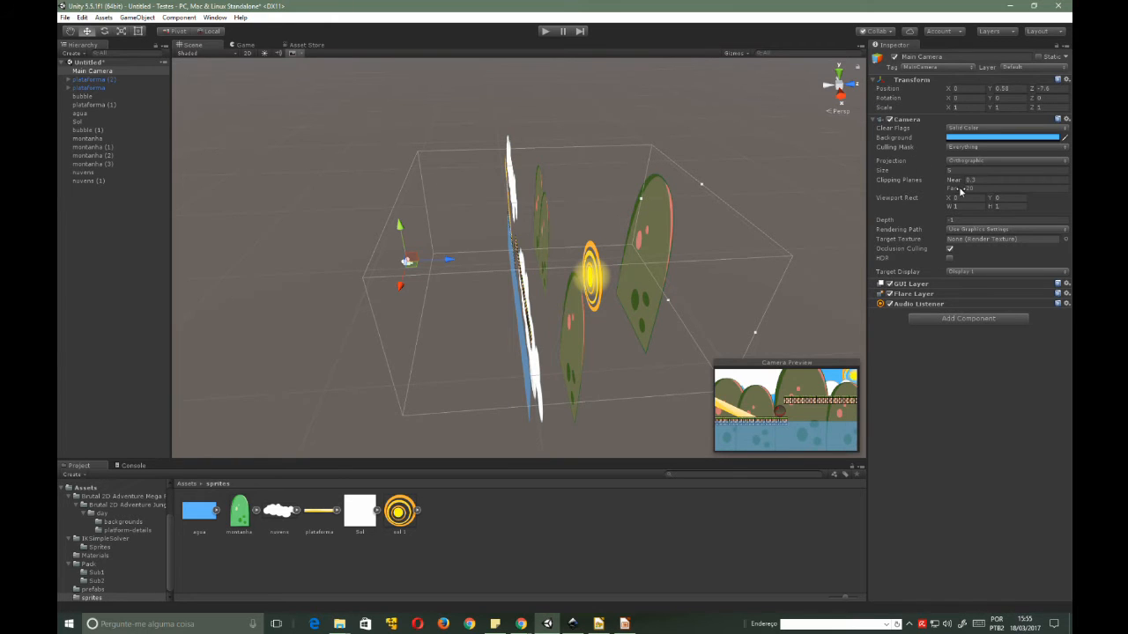
- Reduce the Main Camera's far clipping plane to about 18 and examine how its view volume encloses the sprites
left_click_drag(959, 188, 922, 196)
left_click_drag(716, 217, 596, 231, "alt")
left_click_drag(487, 253, 412, 300, "alt")
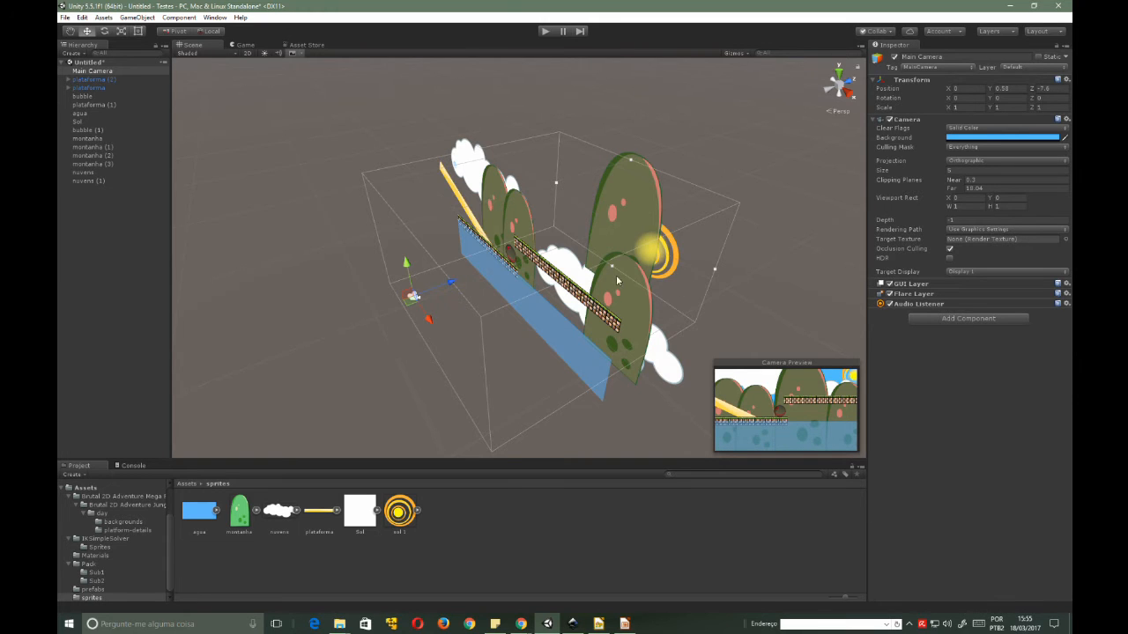
left_click_drag(615, 275, 491, 248, "alt")
left_click_drag(493, 262, 513, 314, "alt")
left_click_drag(516, 220, 544, 247, "alt")
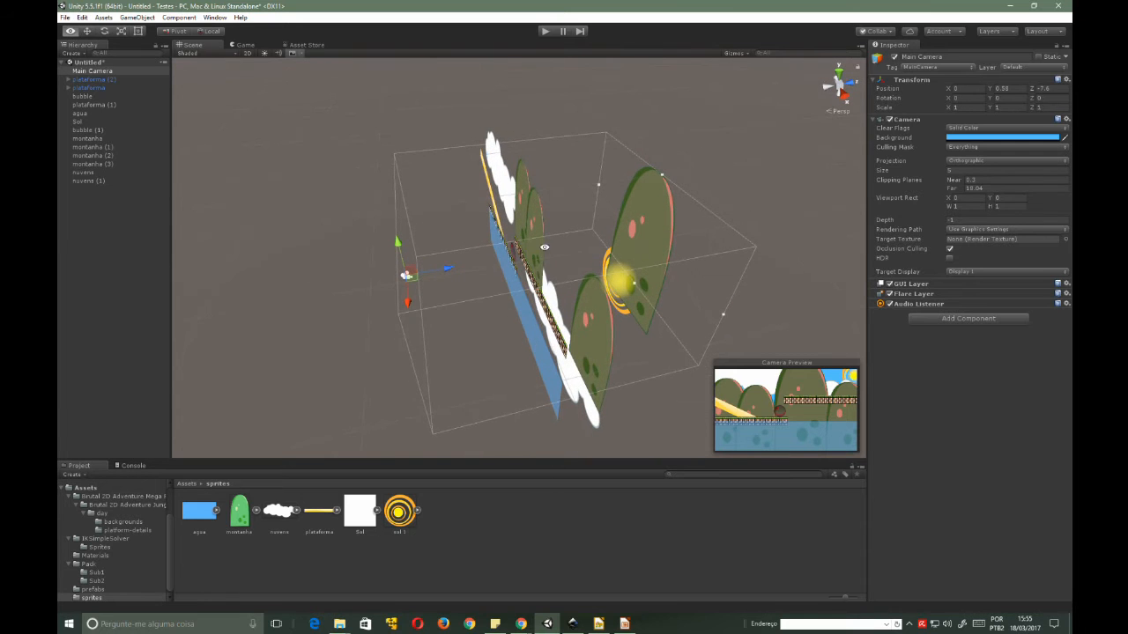
left_click_drag(646, 233, 474, 310, "alt")
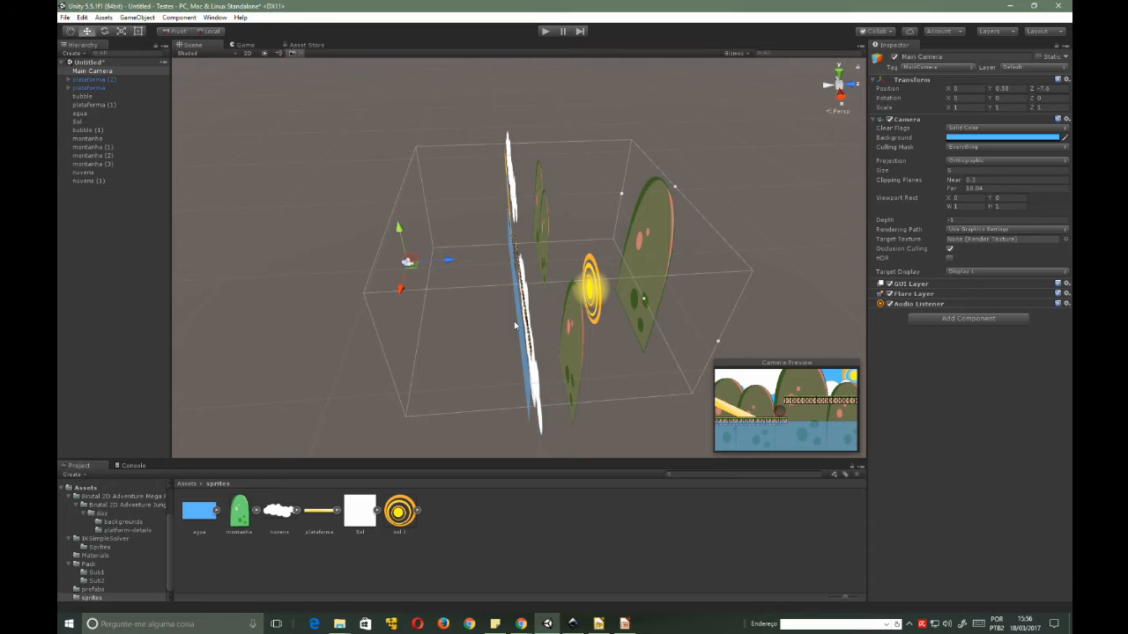
- Select both cloud sprites and move them together along the Z axis, away from the camera
left_click_drag(515, 326, 463, 317, "alt")
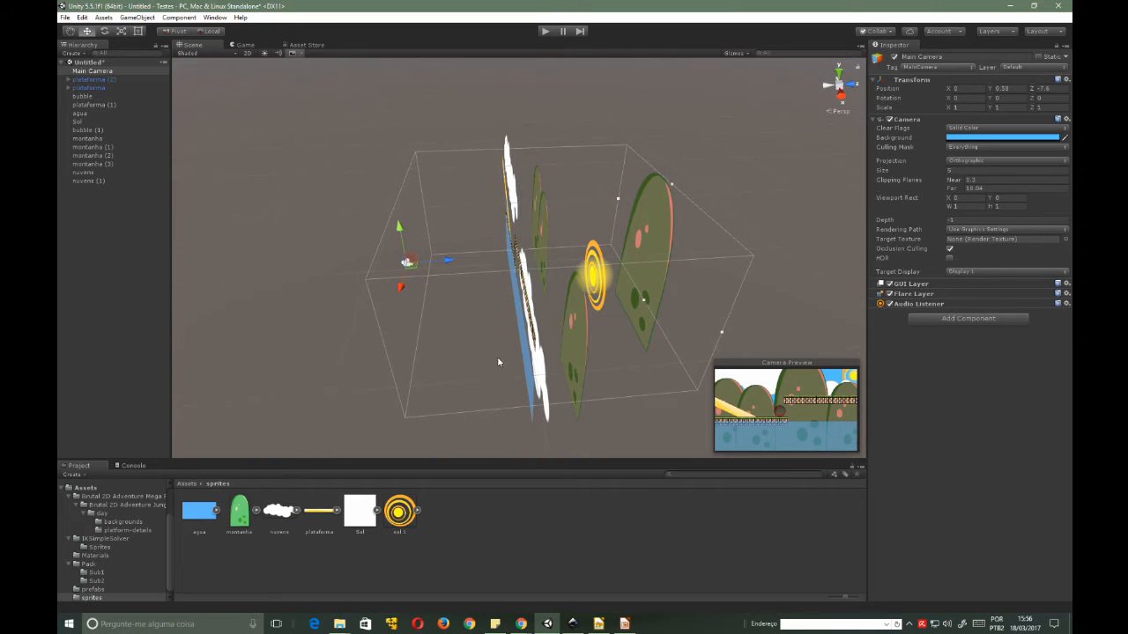
left_click(541, 374)
left_click(512, 181, "shift")
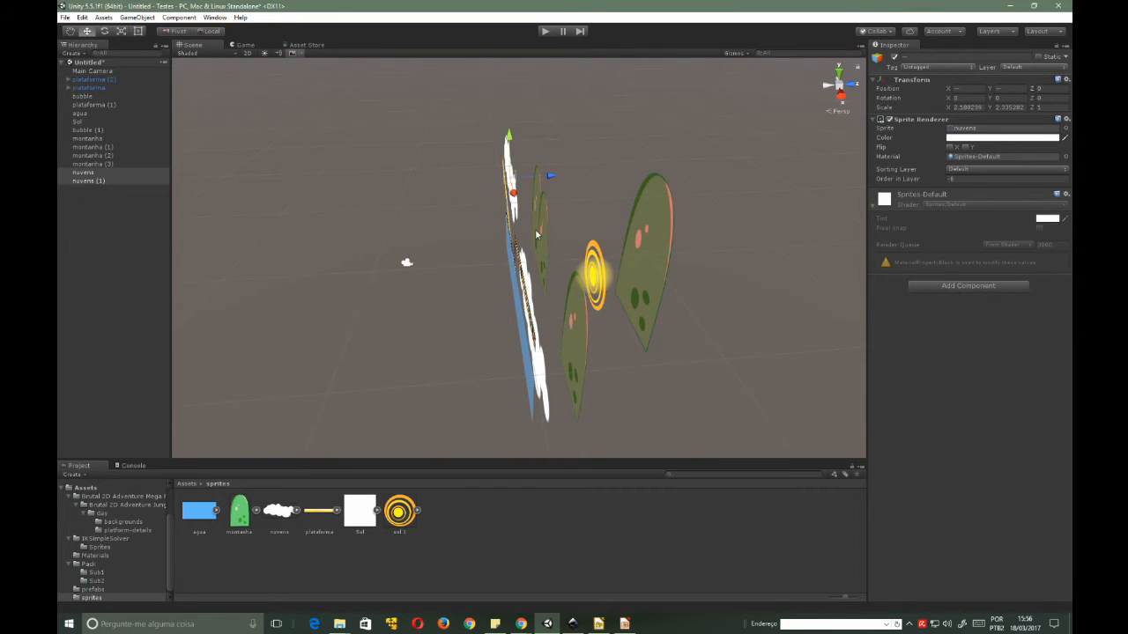
left_click(545, 361, "shift")
left_click_drag(563, 321, 913, 141)
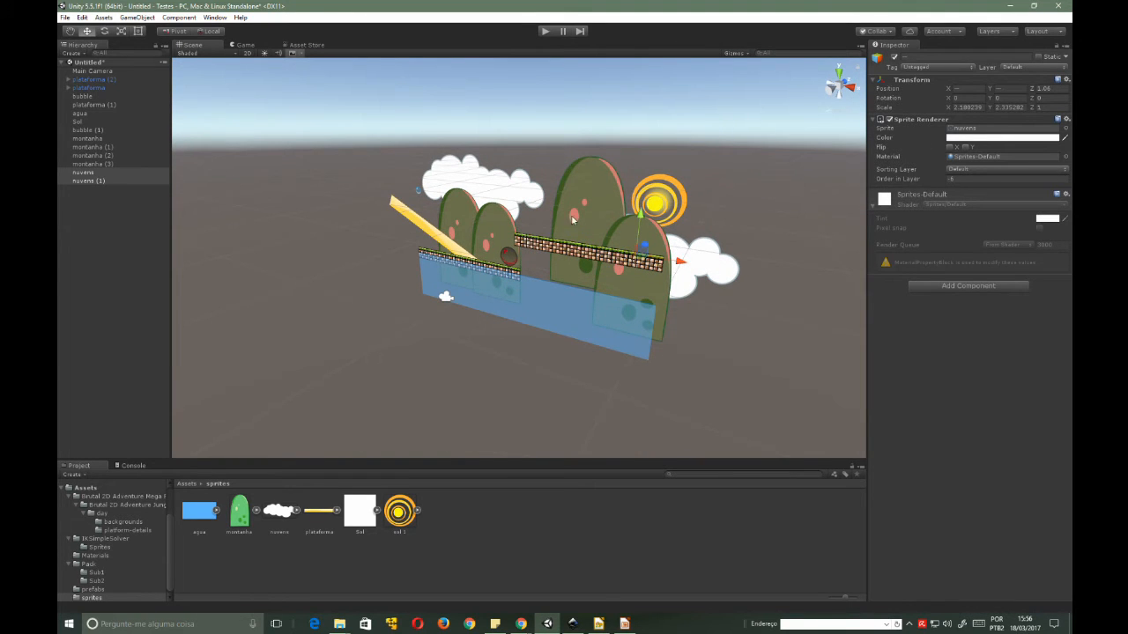
key("alt+space")
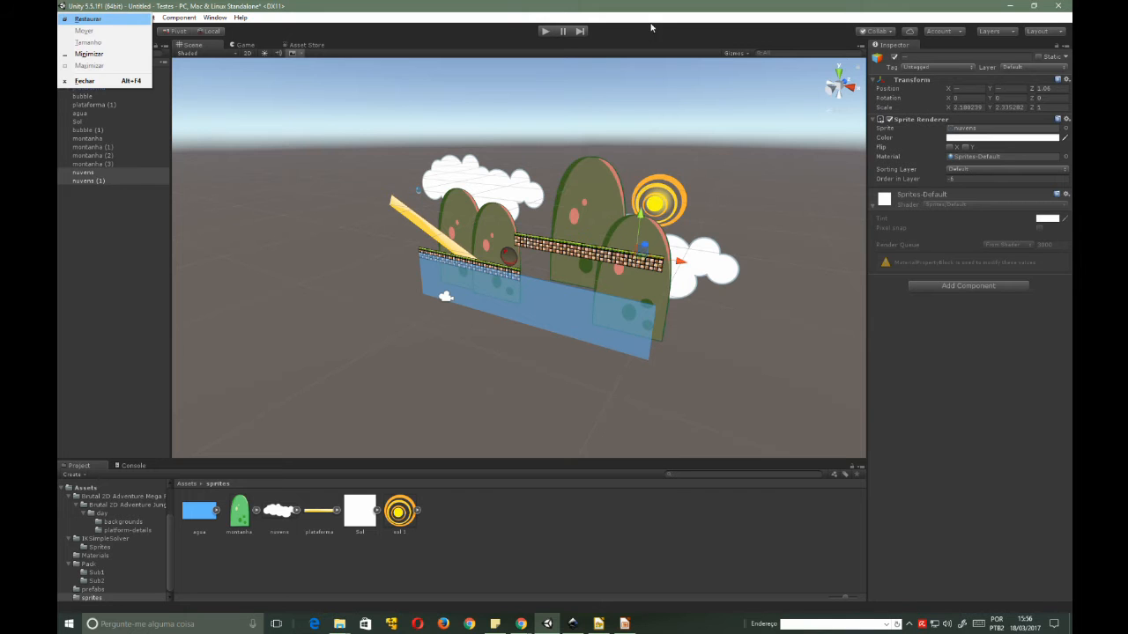
key("Escape")
left_click_drag(659, 208, 496, 302, "alt")
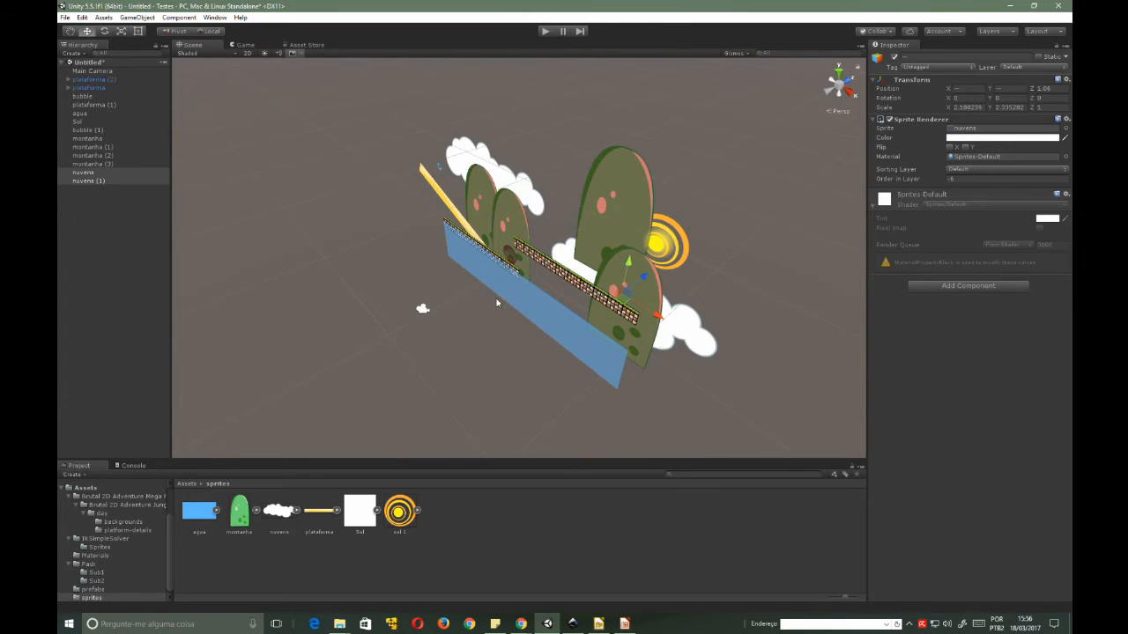
- Add another instance of the montanha sprite to the scene from the sprites folder
left_click(521, 195)
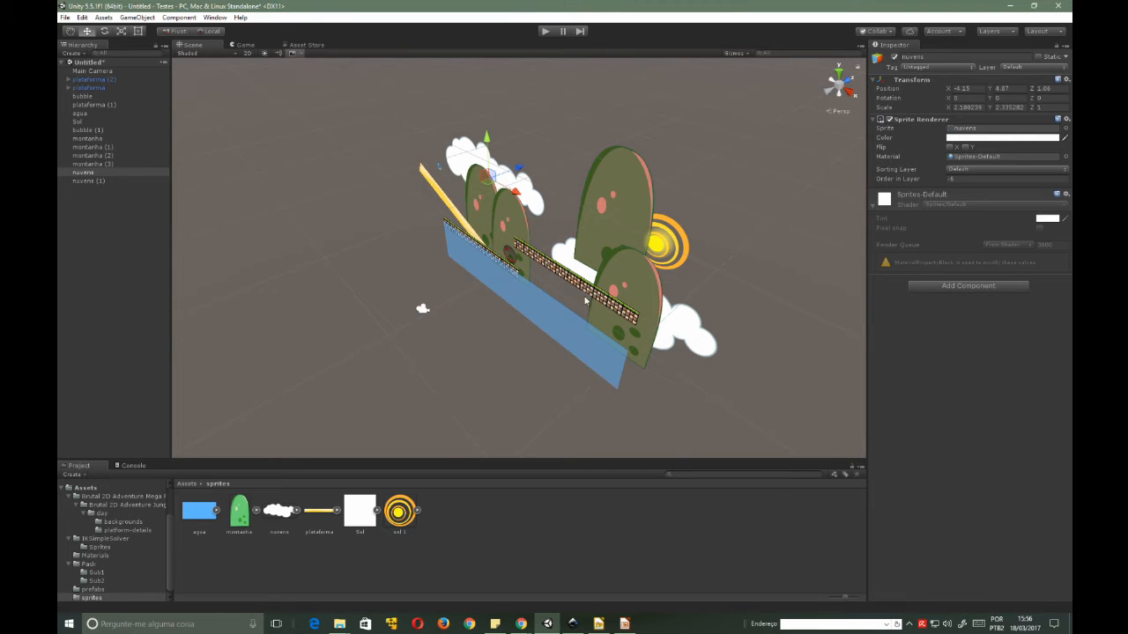
left_click(540, 318)
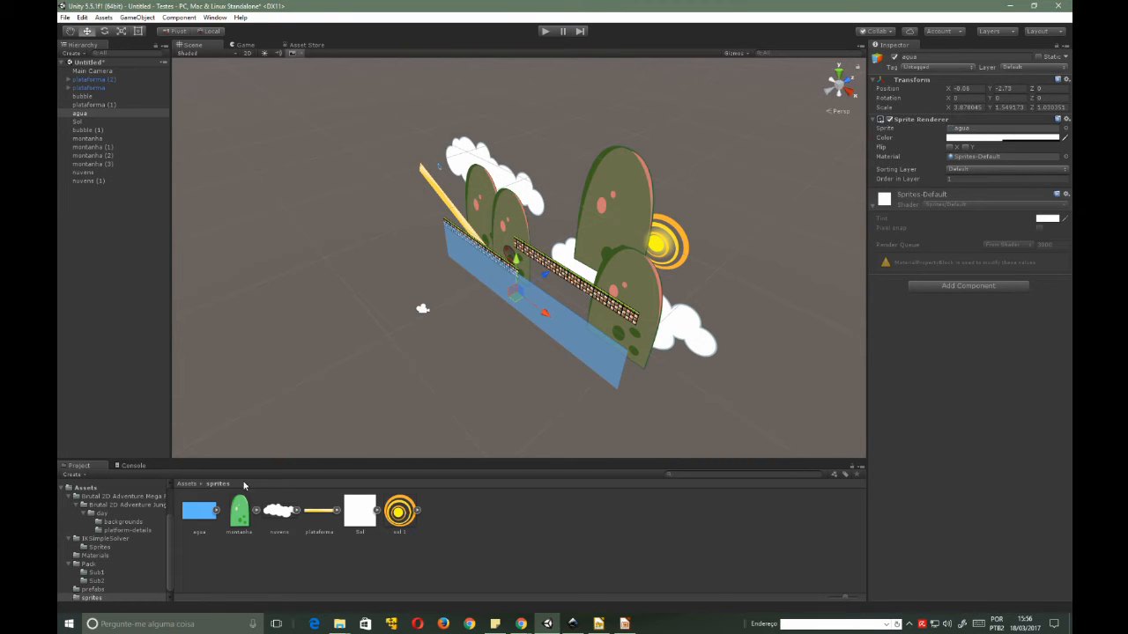
left_click(237, 520)
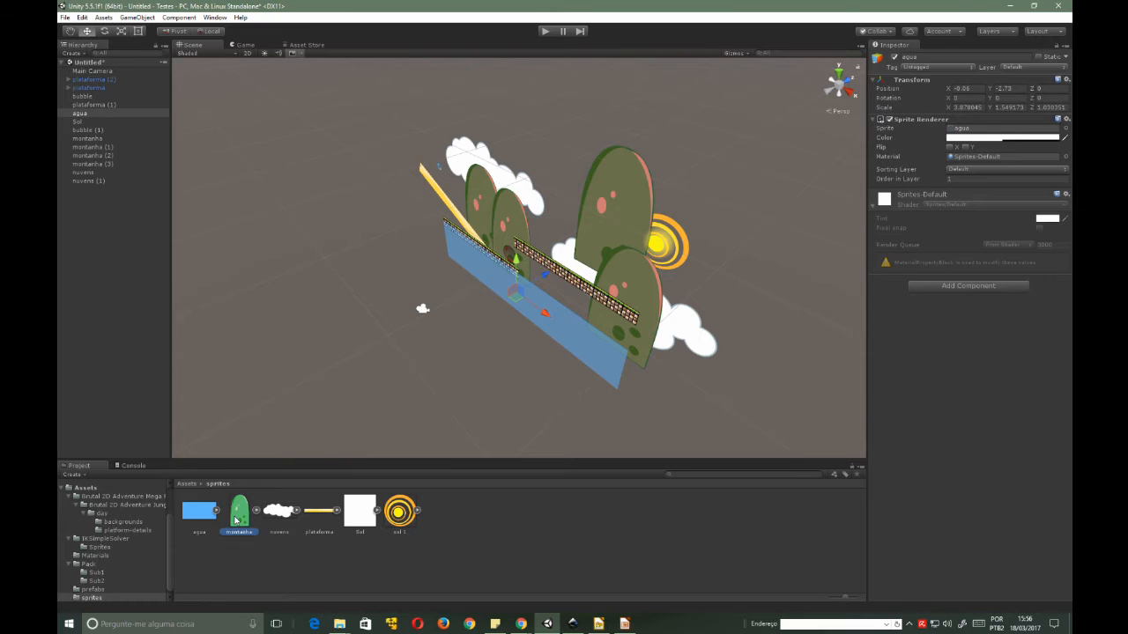
left_click_drag(234, 518, 500, 251)
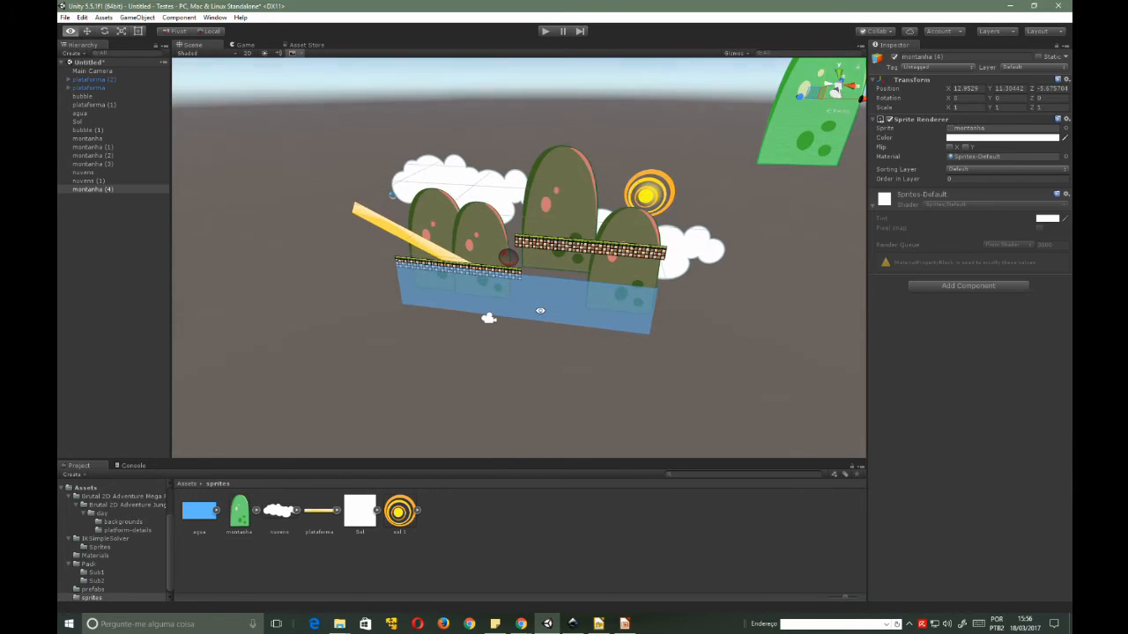
- Switch the Scene view to 2D and place the new green mountain over the lower platform's end, at about X -2.2
left_click(247, 52)
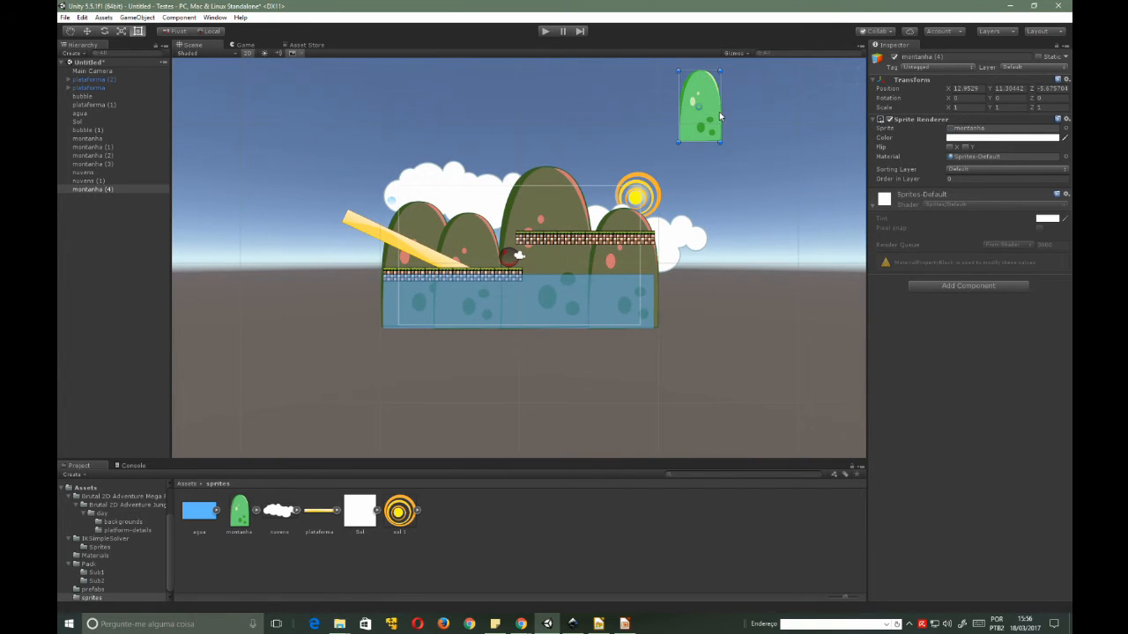
left_click_drag(709, 113, 468, 155)
scroll(467, 155, "up", 3)
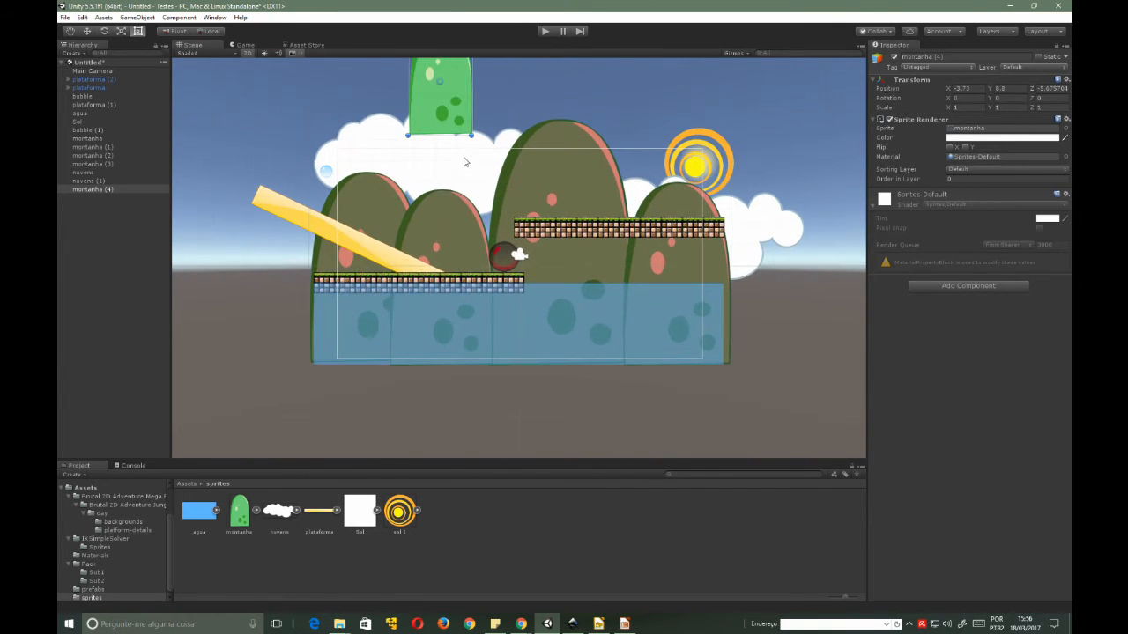
left_click_drag(457, 103, 465, 320)
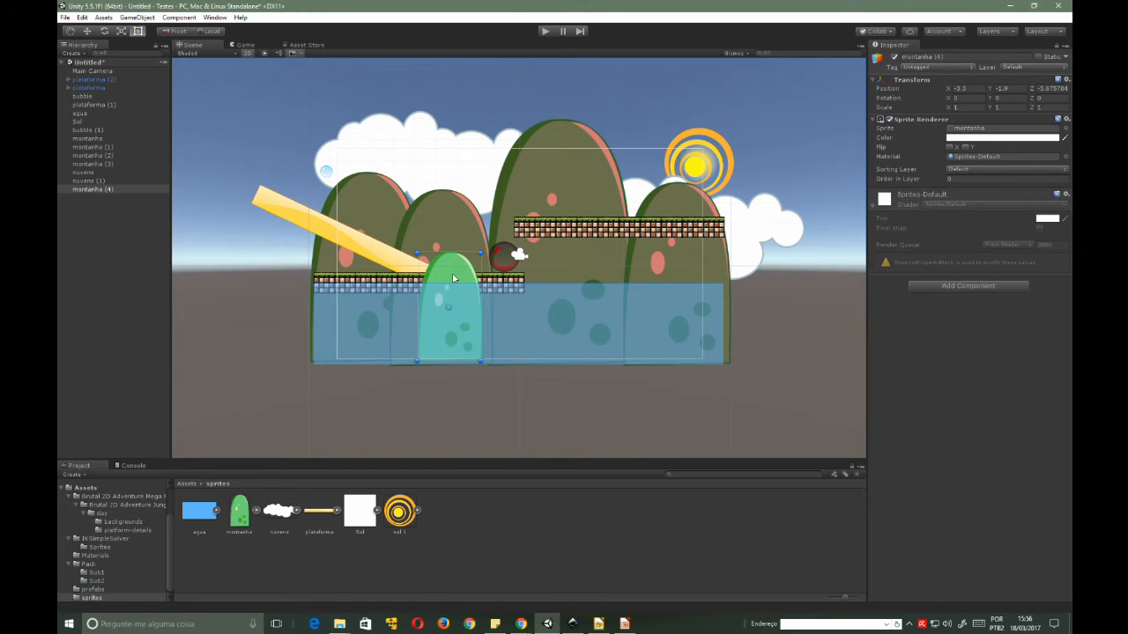
left_click_drag(454, 280, 476, 222)
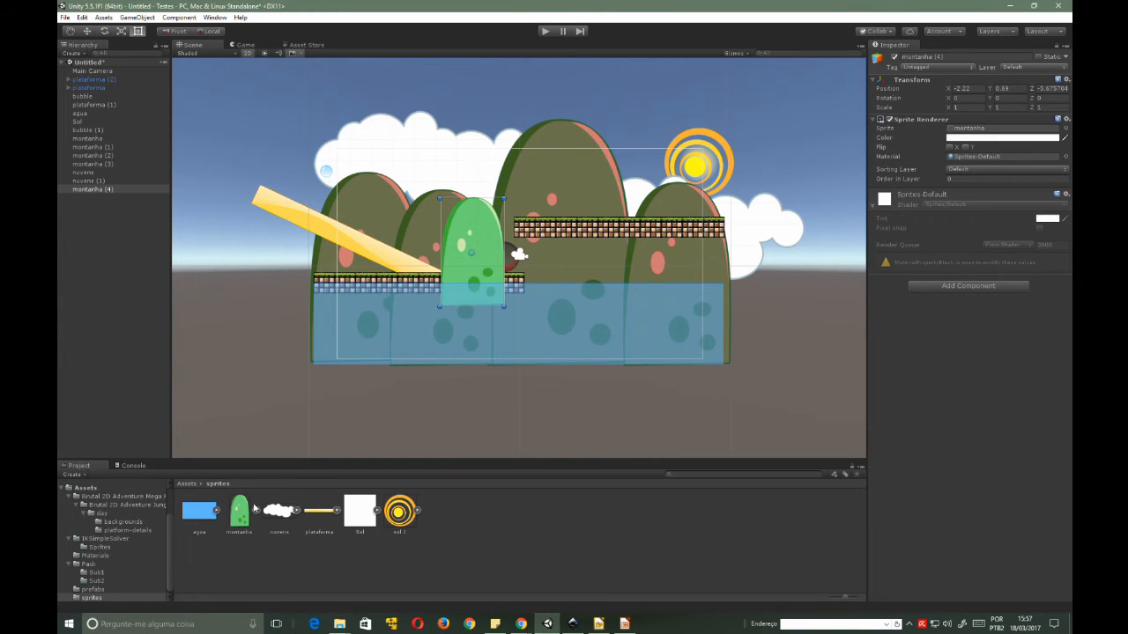
- Move the green mountain along its depth axis in the 3D Scene view to about Z -1.18
left_click(957, 180)
middle_click_drag(502, 243, 531, 256)
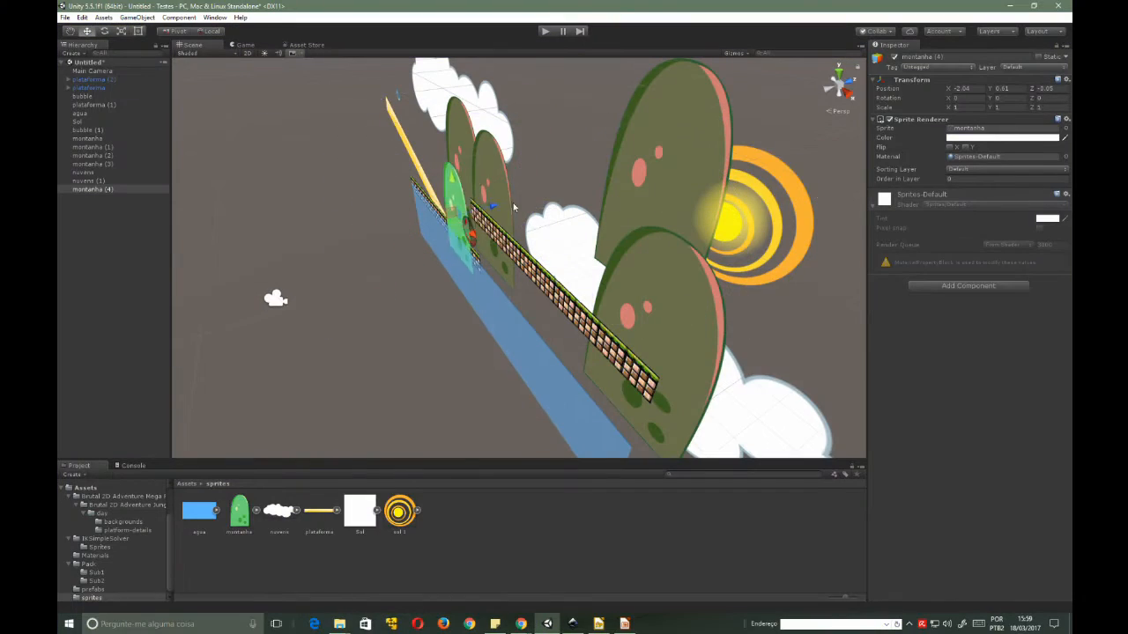
left_click_drag(545, 206, 487, 231)
left_click_drag(402, 295, 592, 181, "alt")
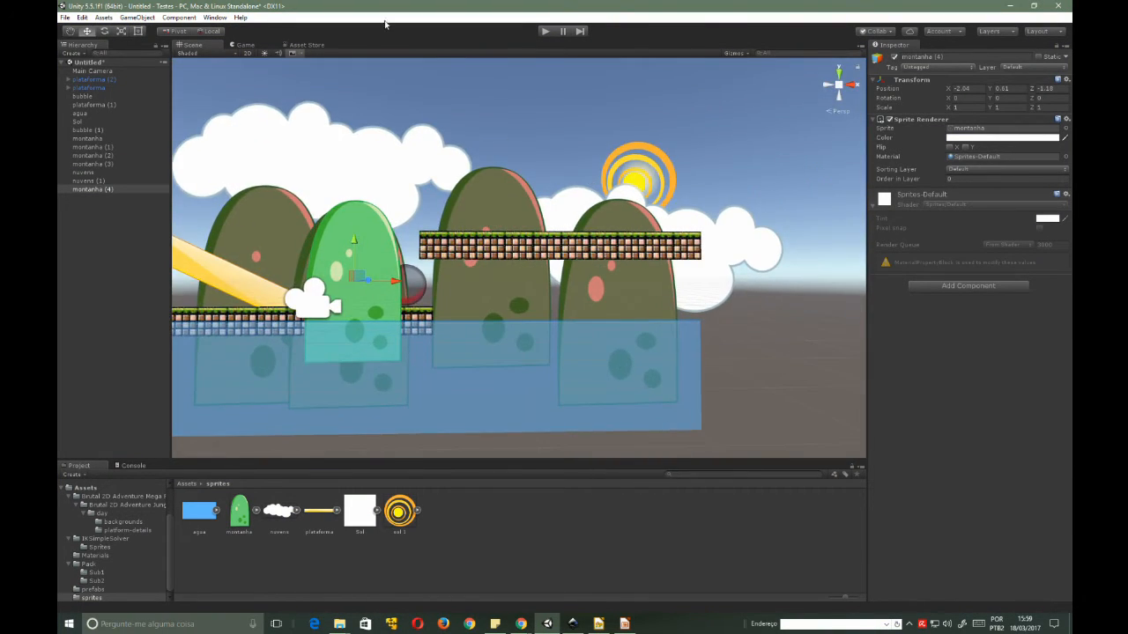
- Return the Scene view to 2D and set the green mountain's Order in Layer to 1
left_click(246, 53)
key("t")
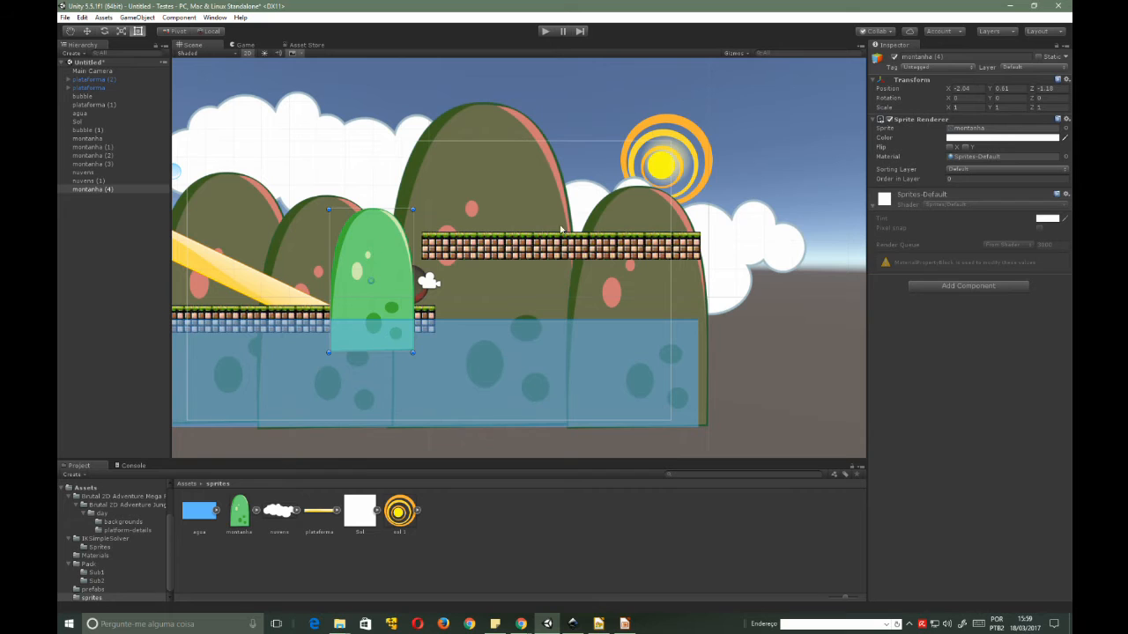
left_click(953, 179)
type("1")
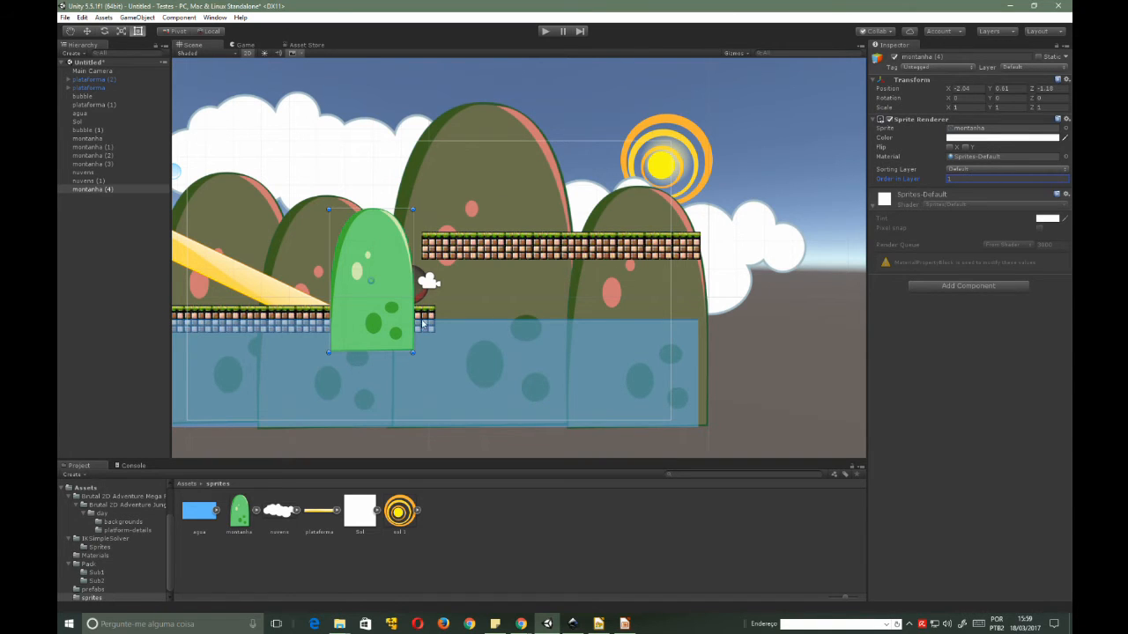
- Try Order in Layer 2 and -17 on the slanted yellow platform sprite, and finish with 0
left_click(266, 314)
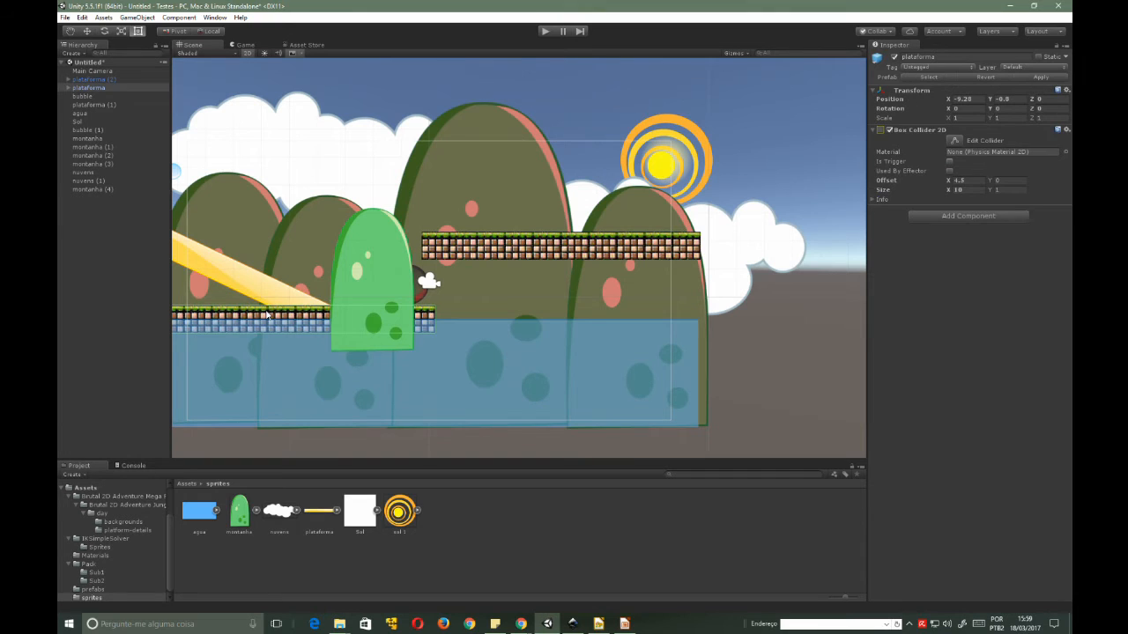
left_click(262, 286)
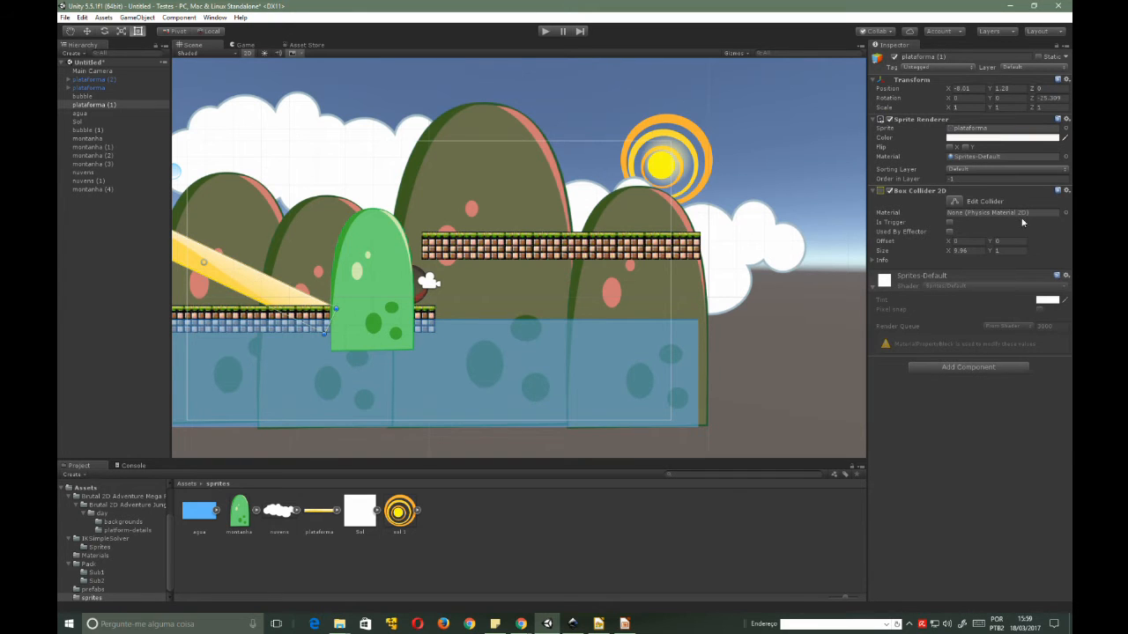
left_click(961, 178)
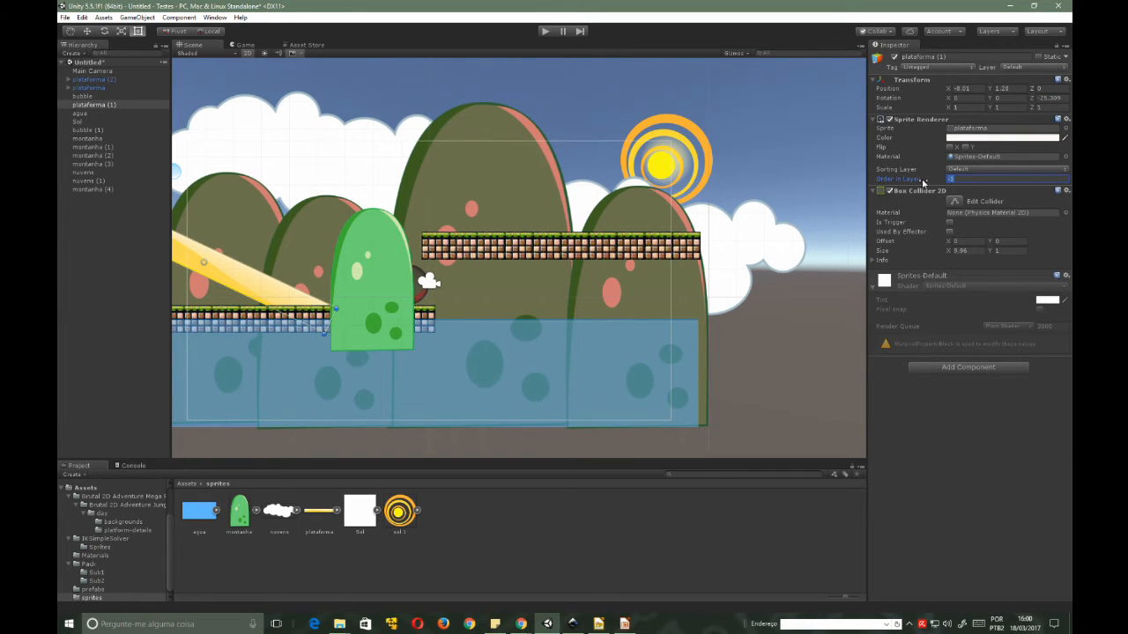
type("2")
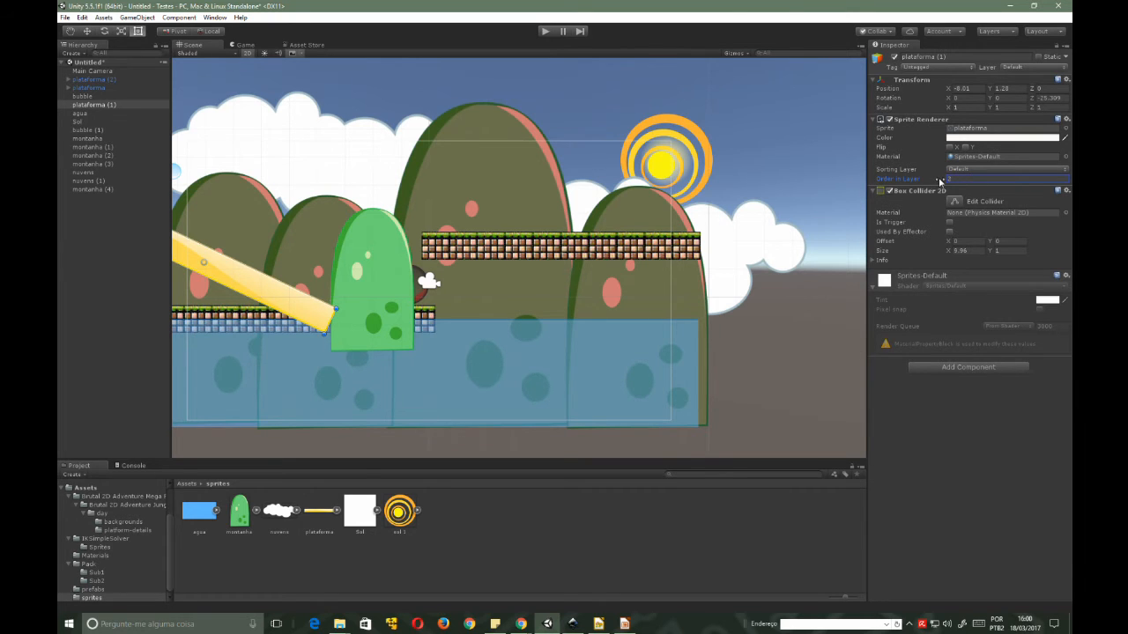
left_click_drag(941, 181, 930, 182)
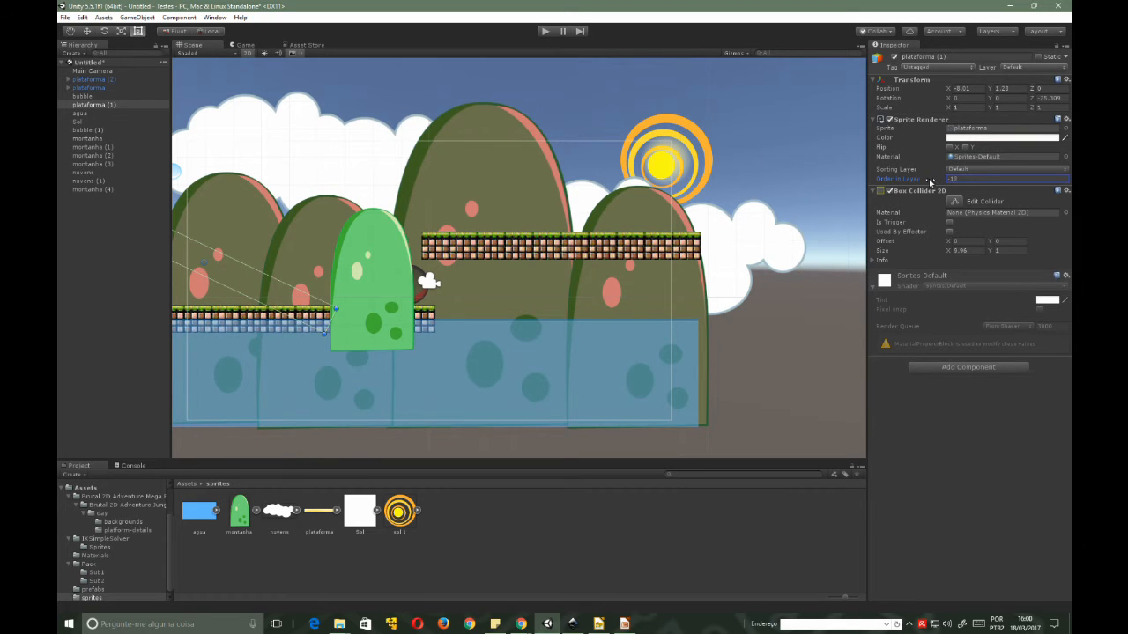
left_click_drag(931, 182, 939, 186)
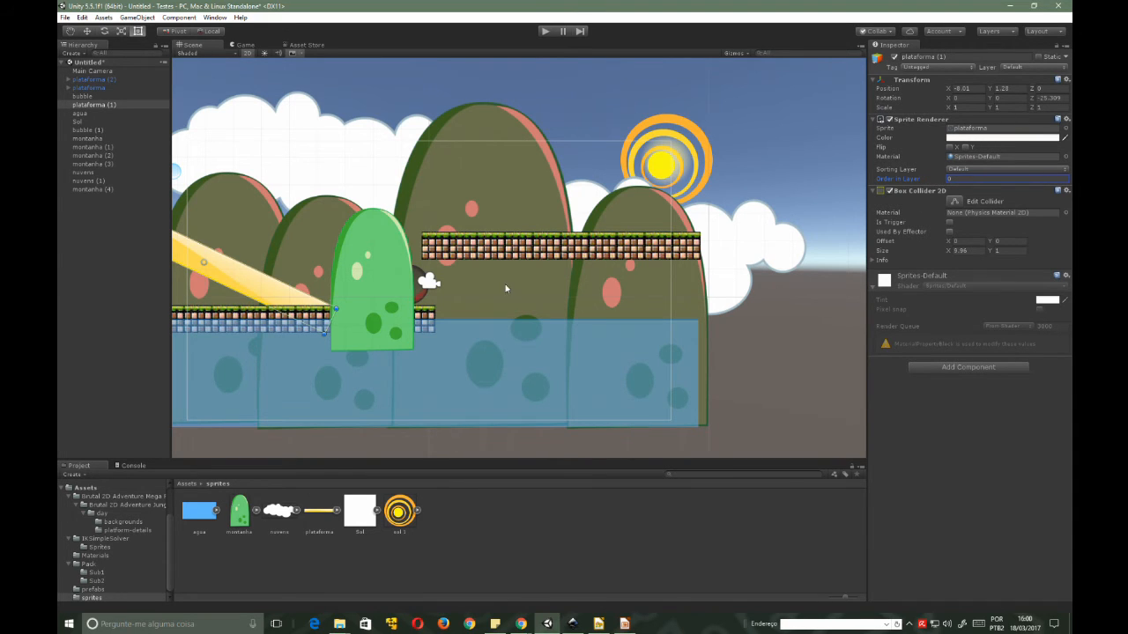
- Lower the large cloud behind the mountains, shift the other cloud to about X 7.2, Y 1.7, and reselect the green mountain
left_click(434, 278)
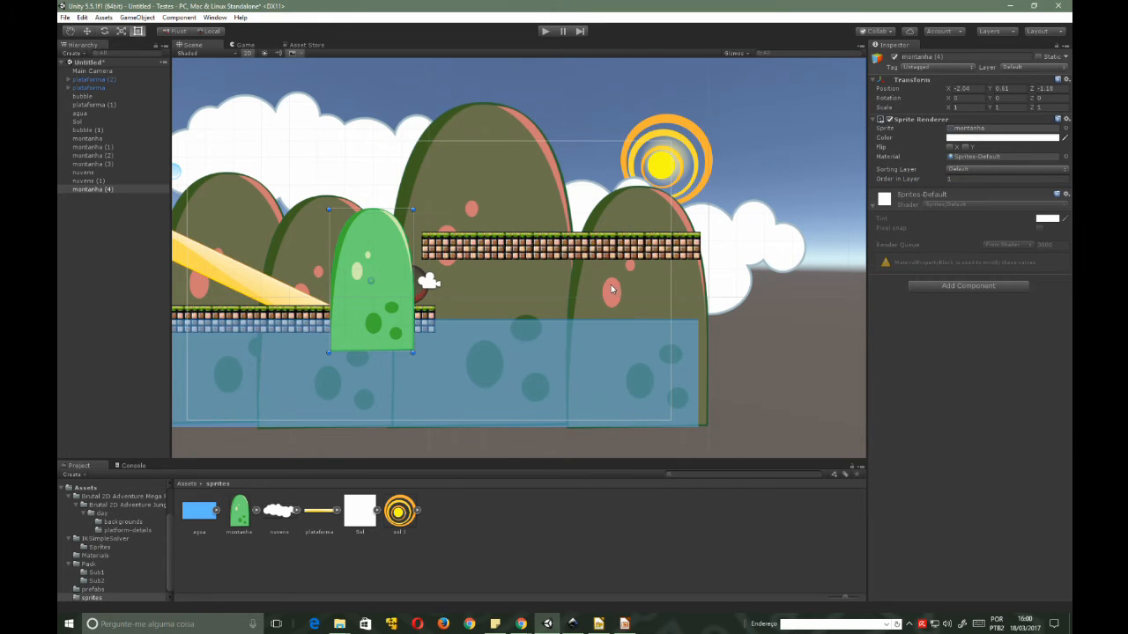
middle_click_drag(612, 289, 633, 314)
left_click(374, 158)
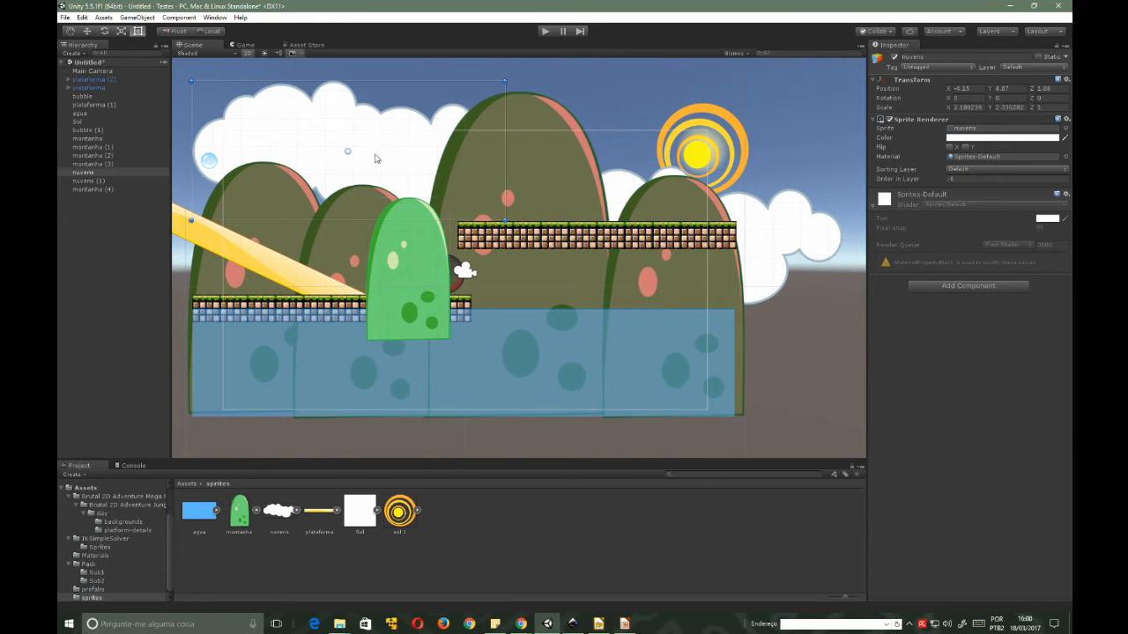
left_click_drag(351, 126, 327, 169)
left_click(796, 230)
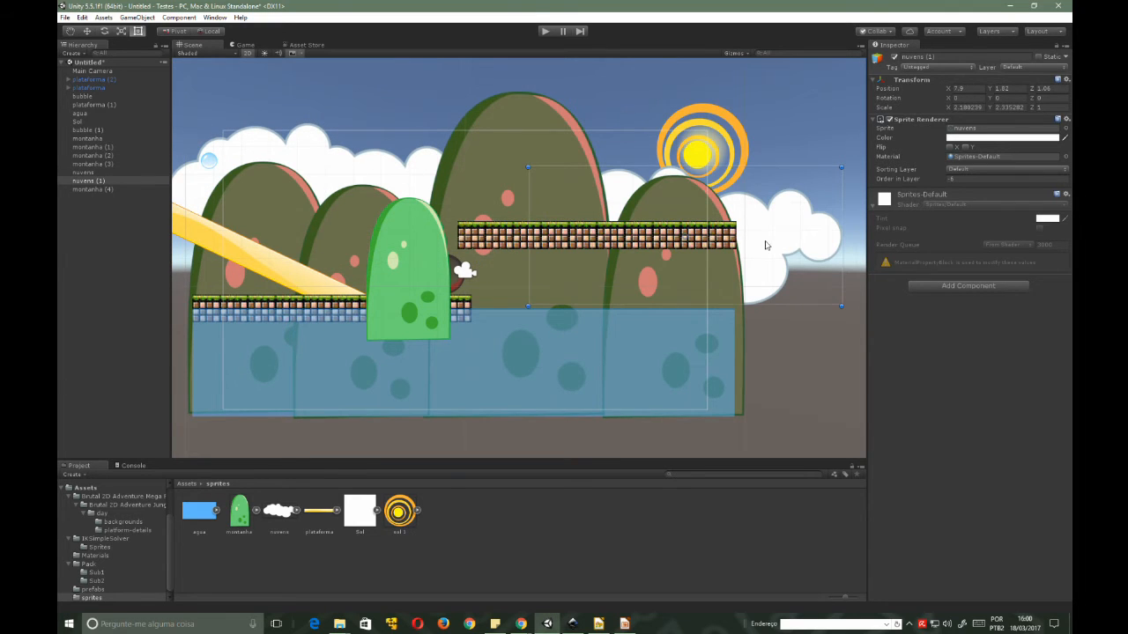
left_click_drag(765, 245, 705, 267)
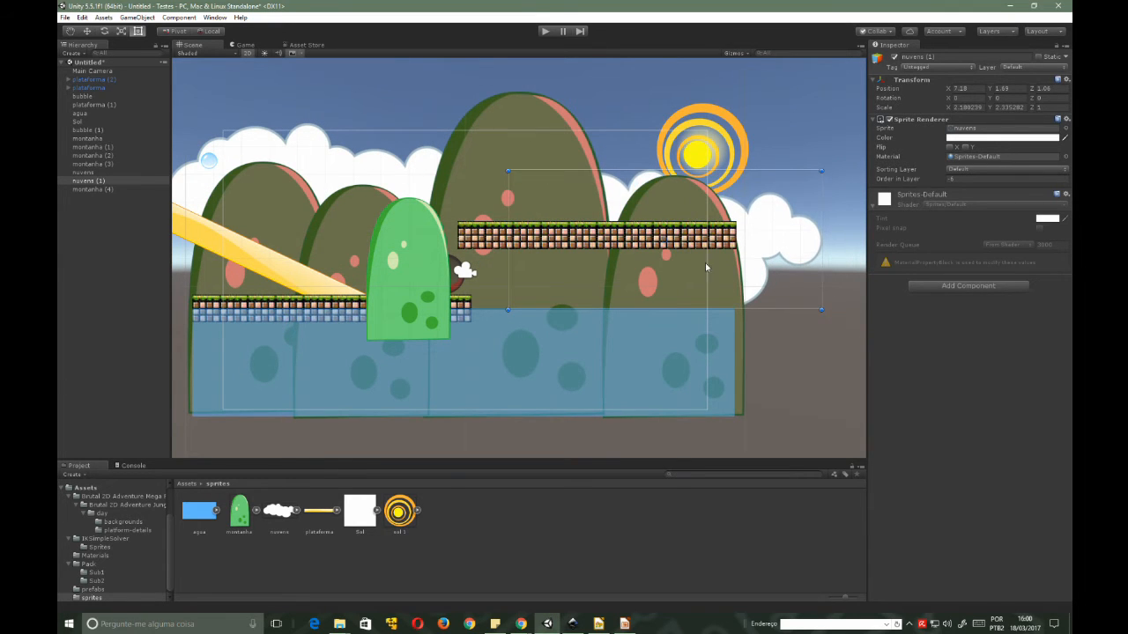
left_click(427, 274)
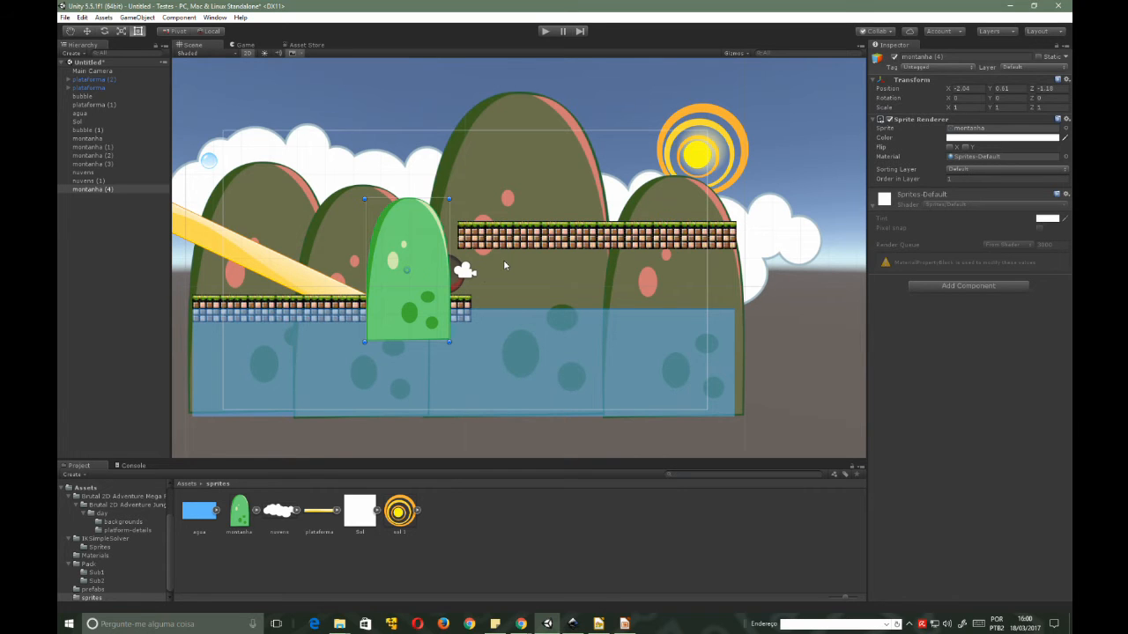
- Delete the small bright green mountain sprite, select the sun and turn the Scene view to an angled 3D view
key("Delete")
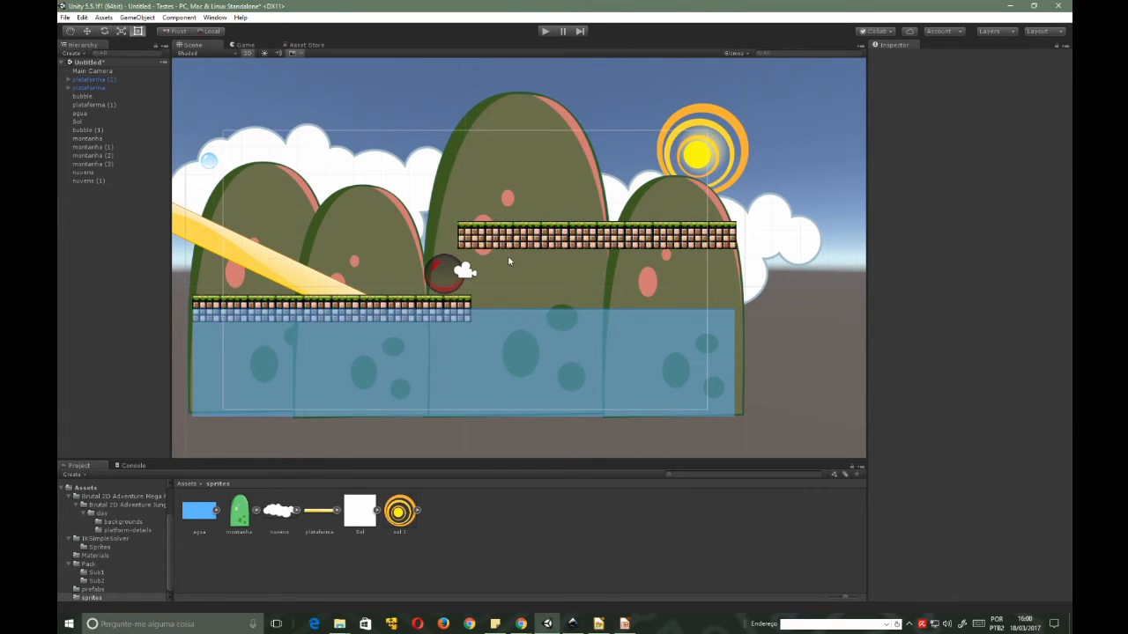
left_click(699, 164)
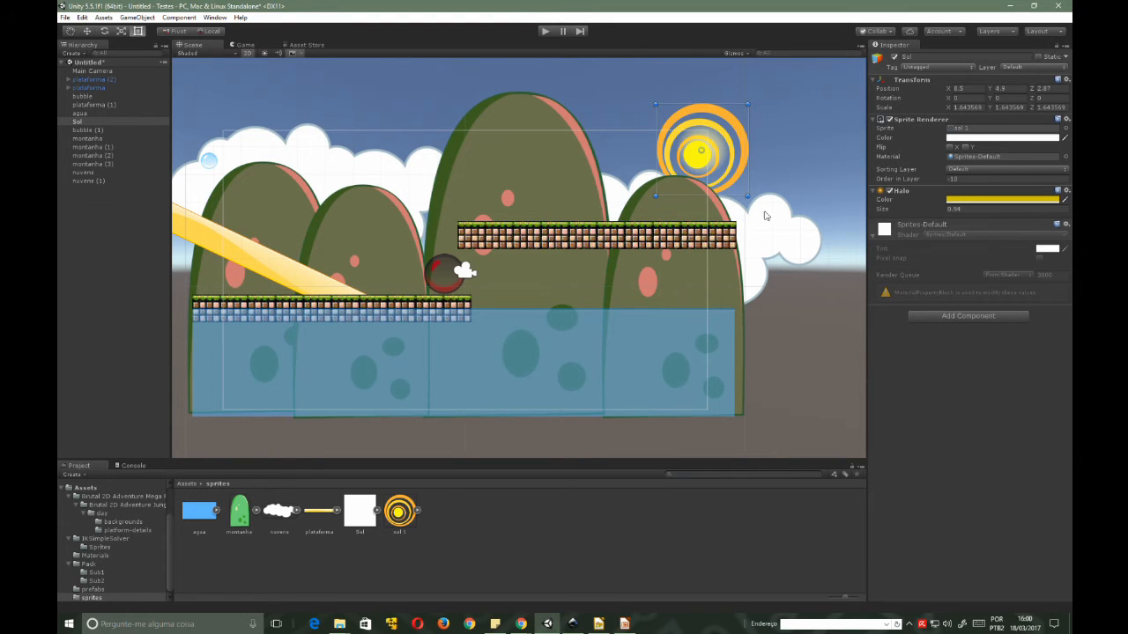
scroll(597, 228, "down", 1)
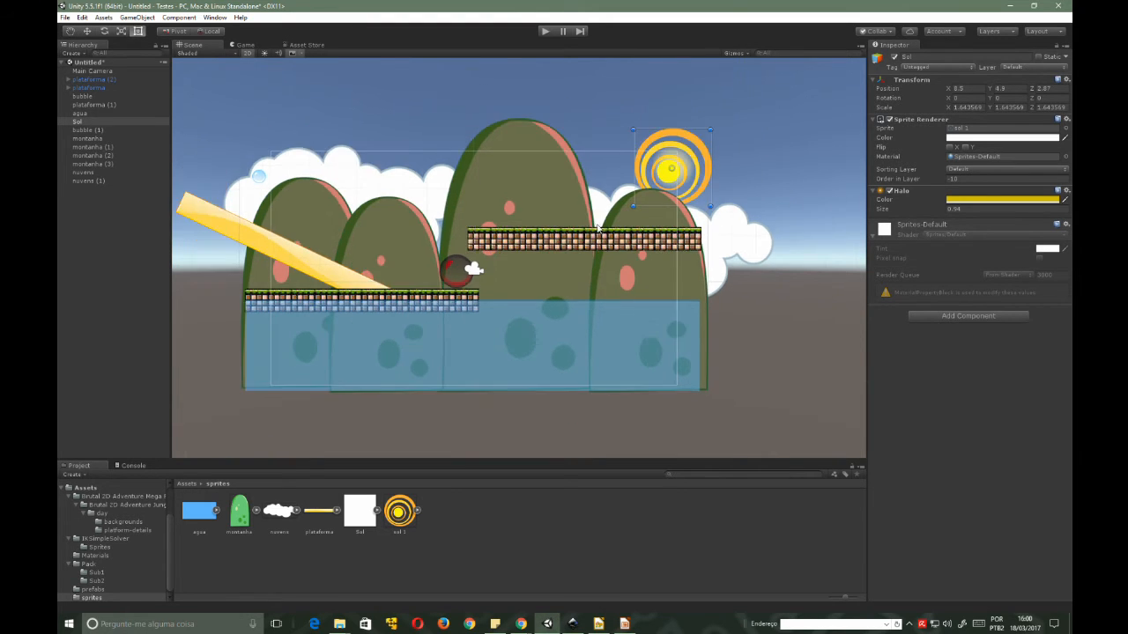
left_click(245, 54)
left_click_drag(318, 123, 455, 302, "alt")
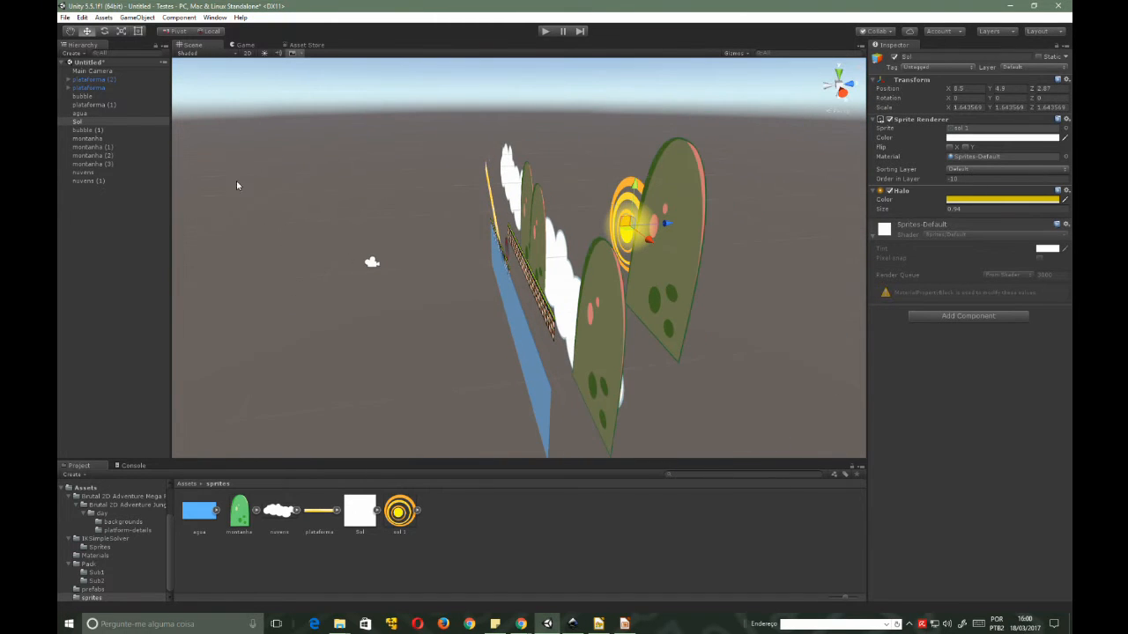
- Set the Main Camera's far clipping plane to 20
left_click(91, 70)
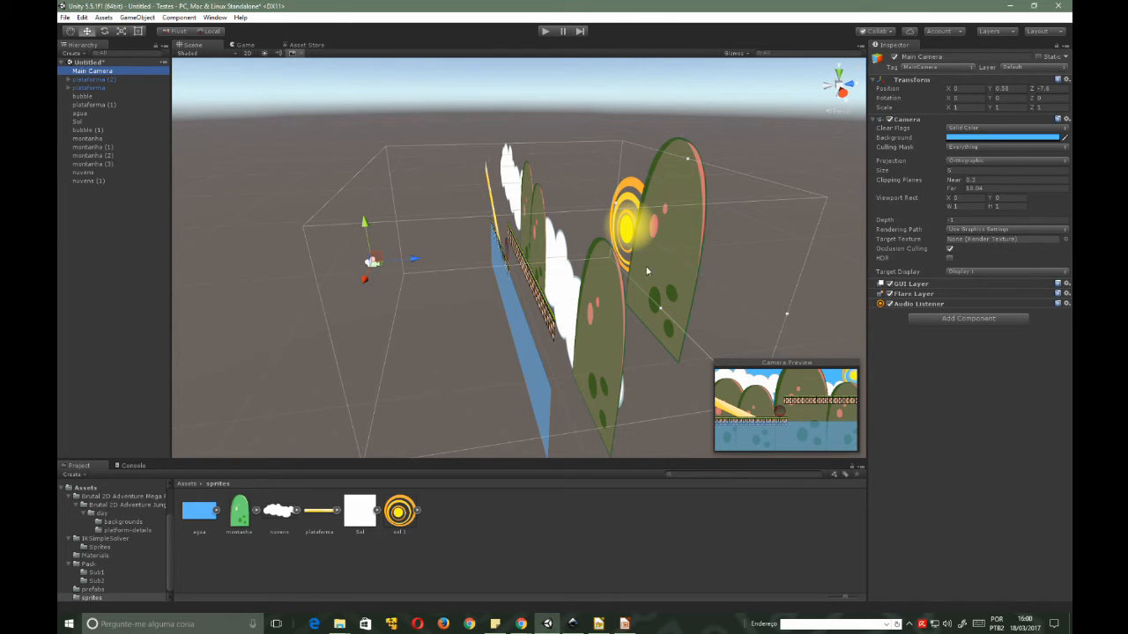
left_click(990, 189)
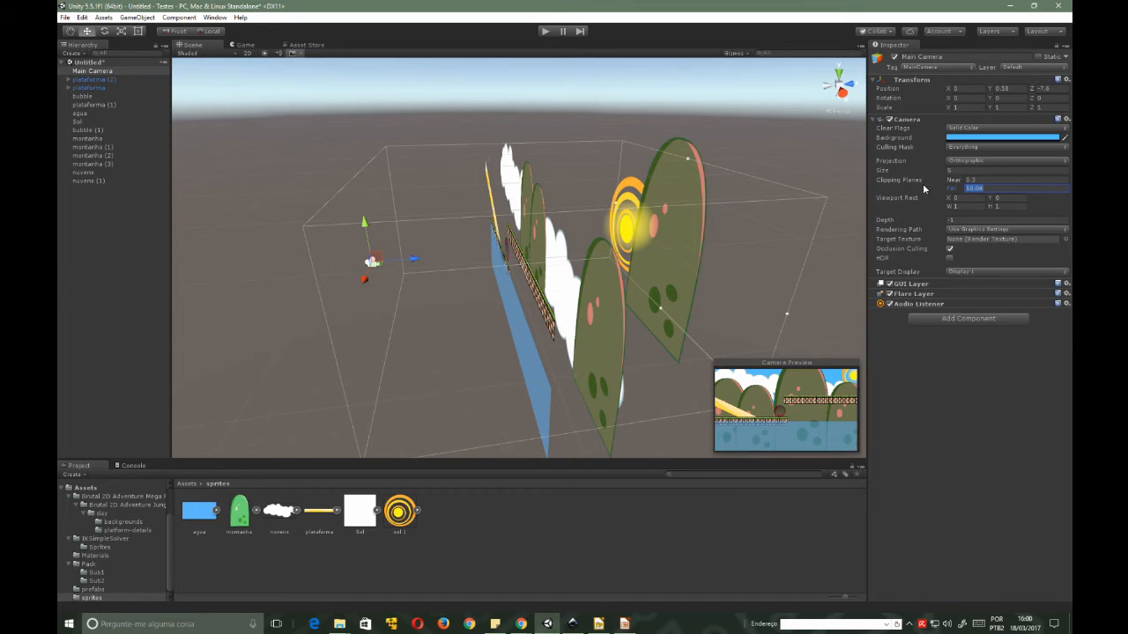
type("20")
- Push the tallest mountain back along its depth axis to about Z 9.28 and examine it against the Main Camera's view volume
mouse_move(566, 256)
left_mouse_down("alt")
mouse_move(531, 275)
mouse_move(545, 263)
left_mouse_up("alt")
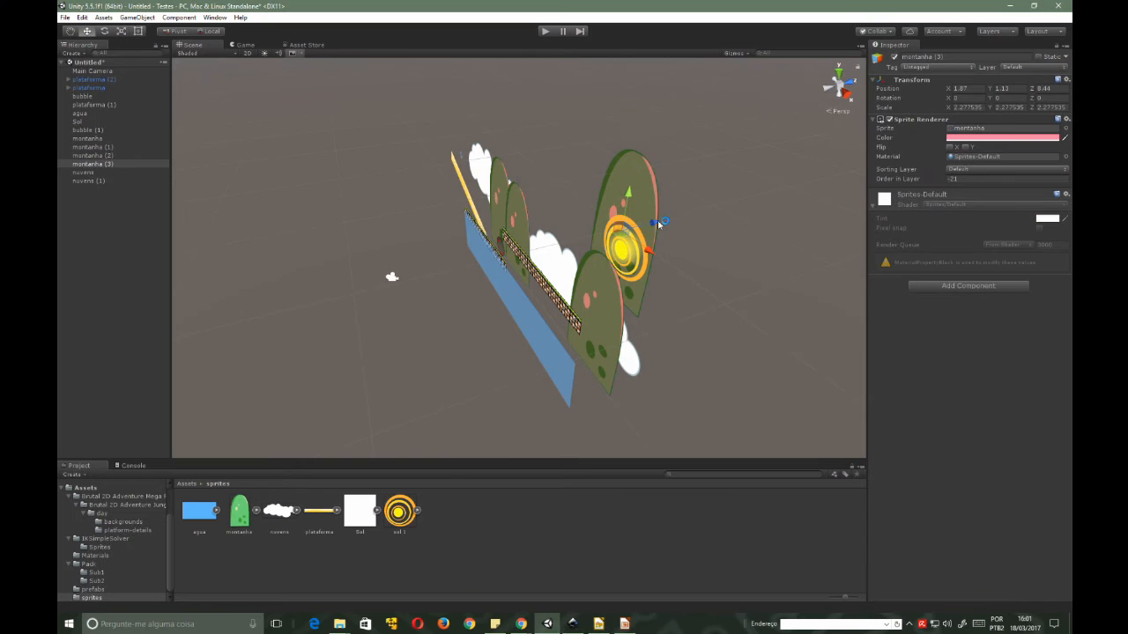
left_click_drag(653, 222, 668, 252)
left_click(392, 279)
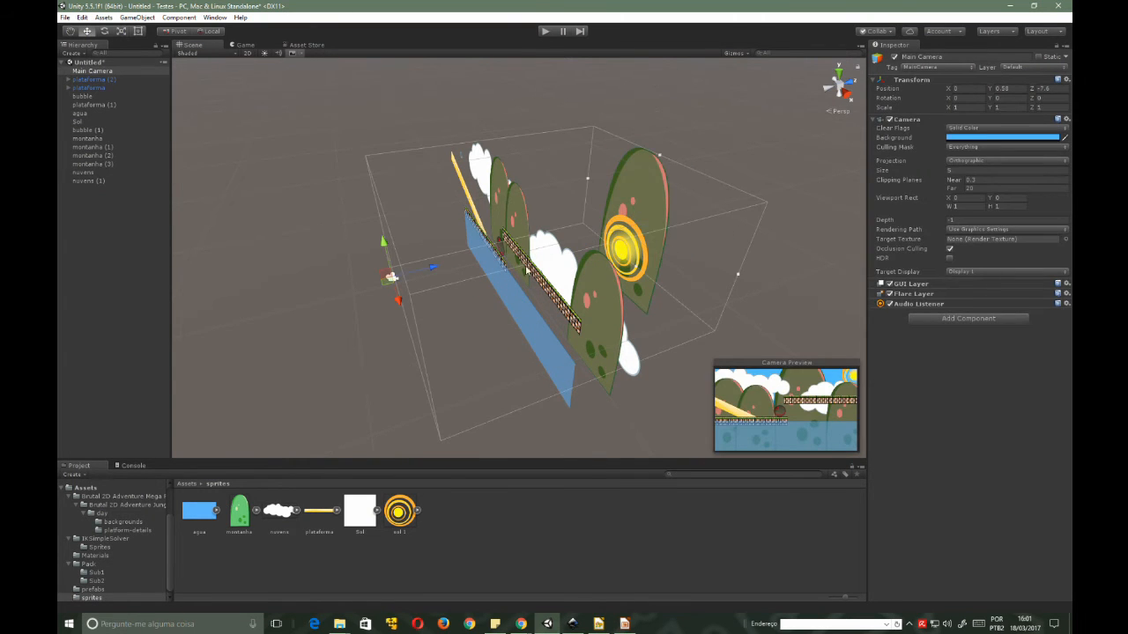
left_click_drag(392, 279, 420, 247, "alt")
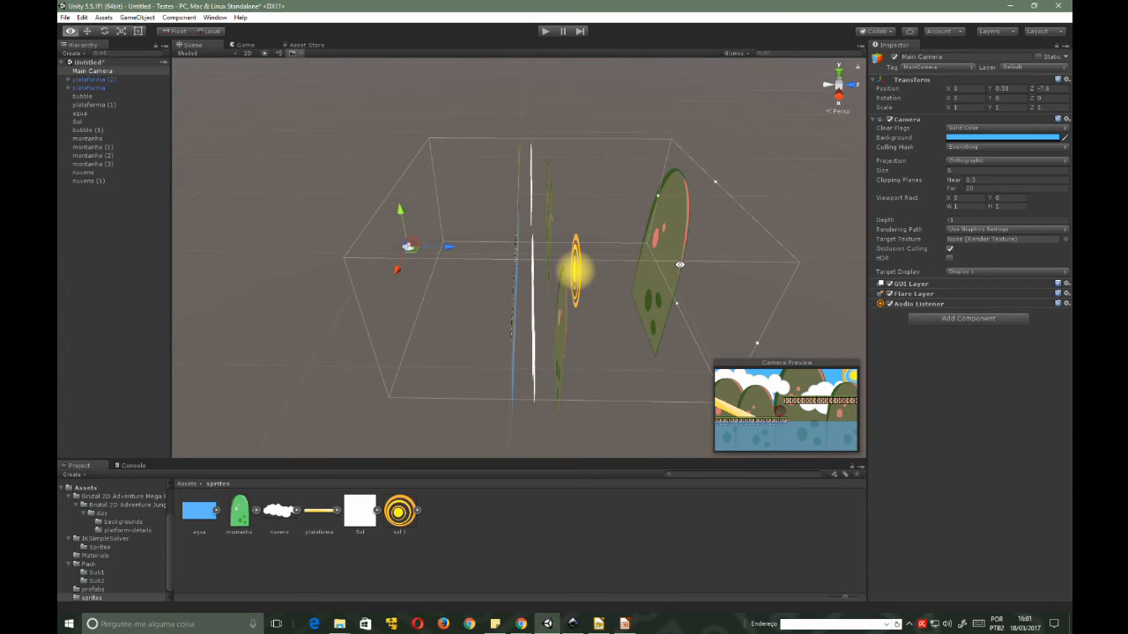
left_click_drag(518, 271, 540, 166, "alt")
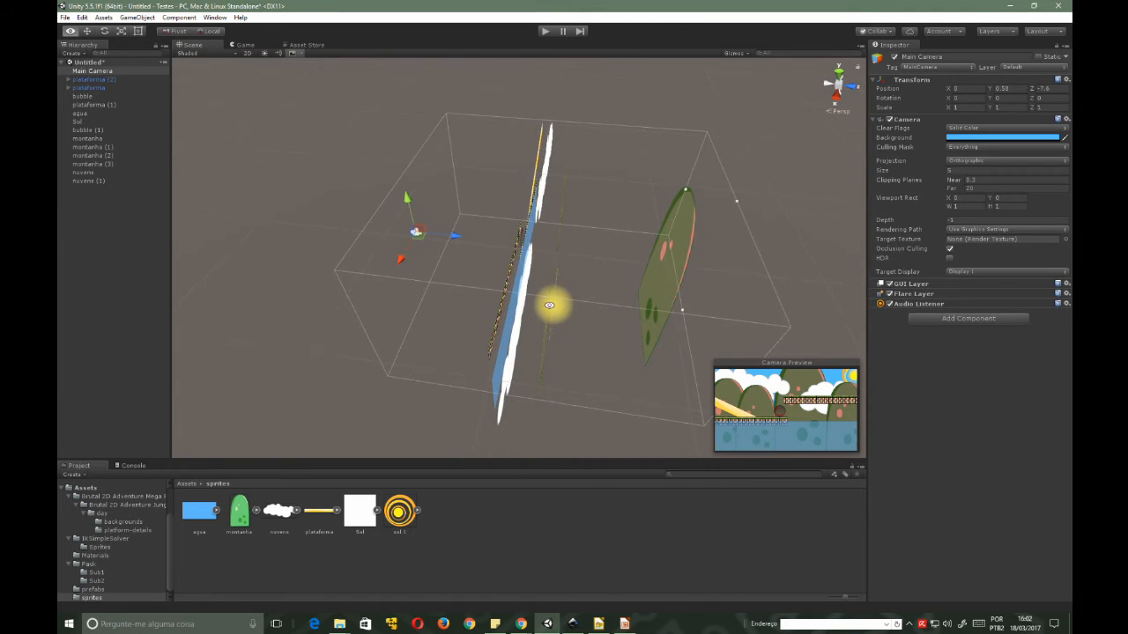
mouse_move(549, 306)
left_mouse_down("alt")
mouse_move(608, 304)
mouse_move(535, 302)
left_mouse_up("alt")
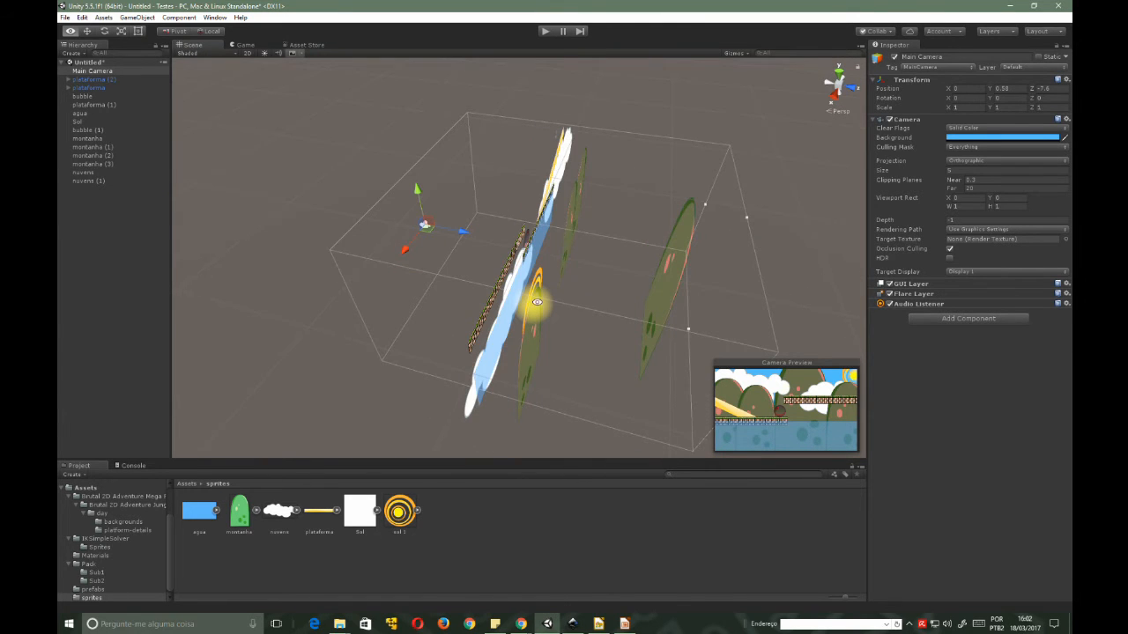
- Move the tallest mountain forward along its depth axis to about Z 5.08
left_click(679, 277)
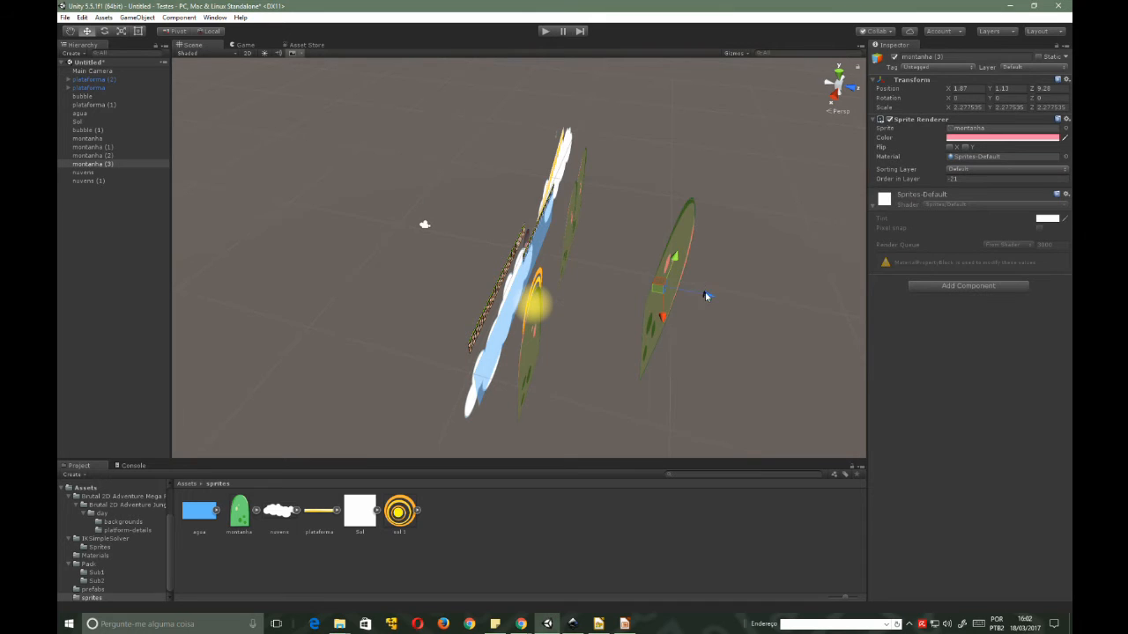
left_click_drag(705, 296, 588, 275)
left_click_drag(385, 297, 583, 284, "alt")
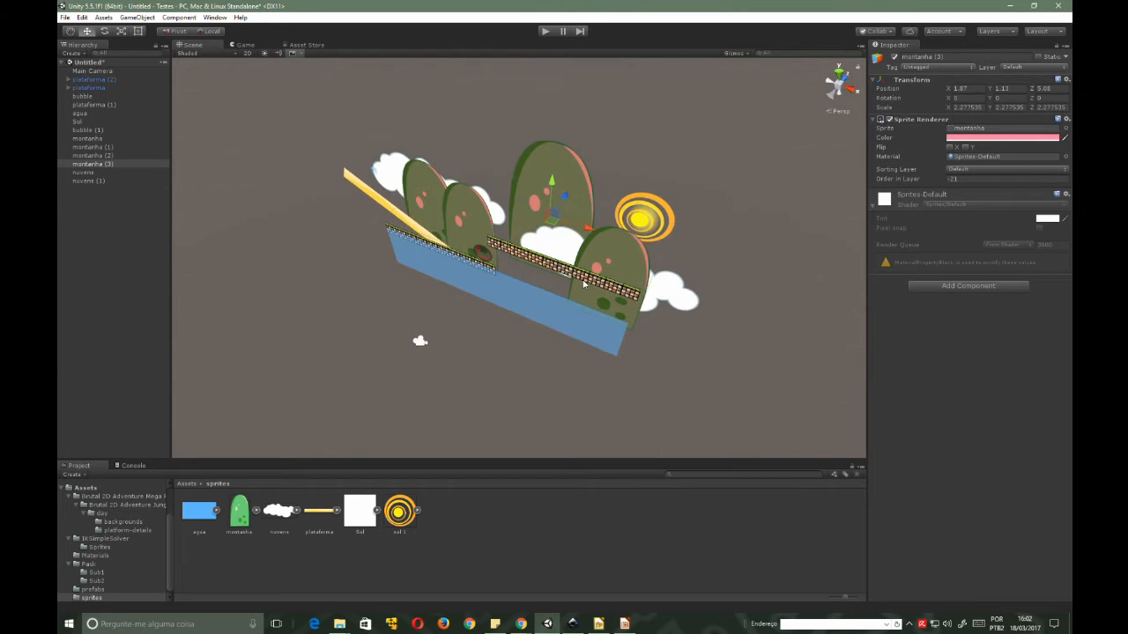
scroll(555, 296, "up", 4)
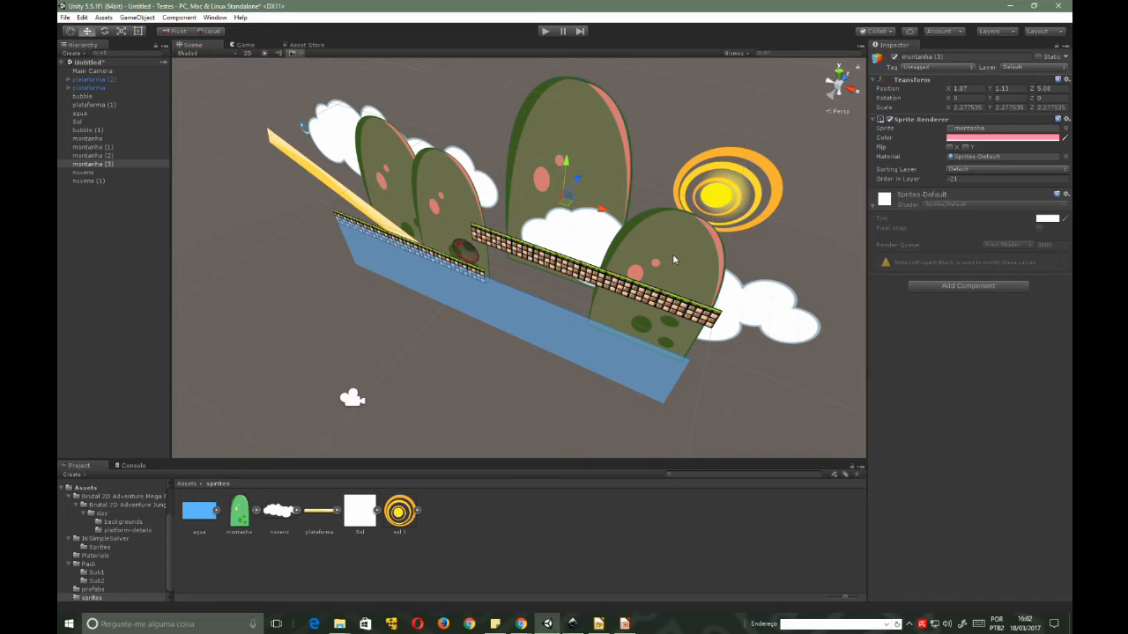
- Set the tallest mountain's Order in Layer to -5 and return the Scene view to 2D
left_click(968, 179)
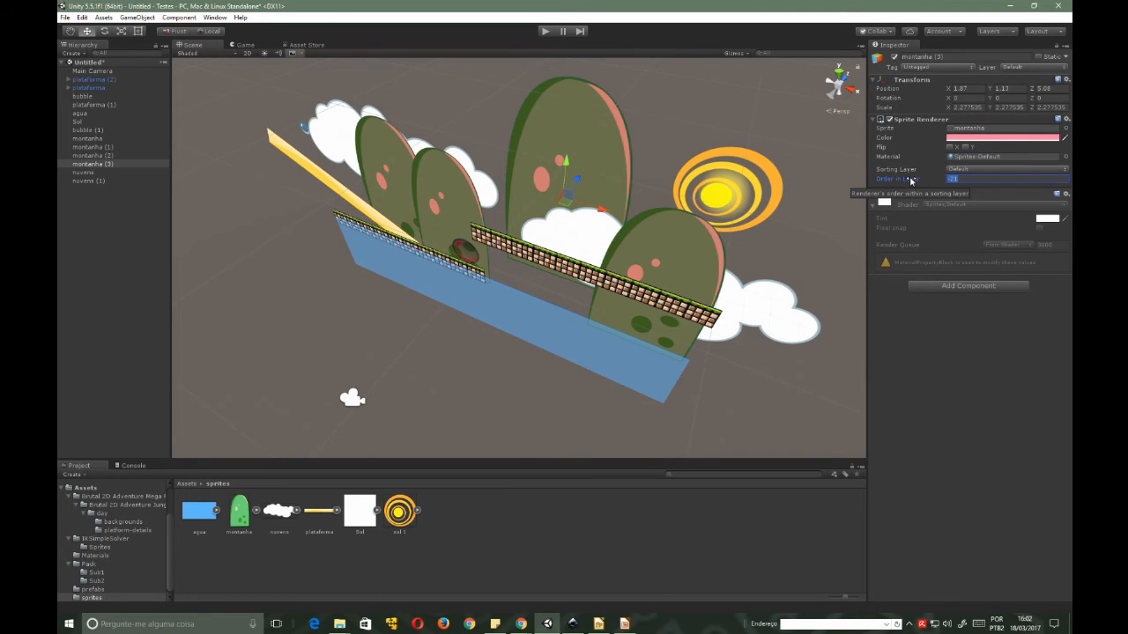
key("BackSpace")
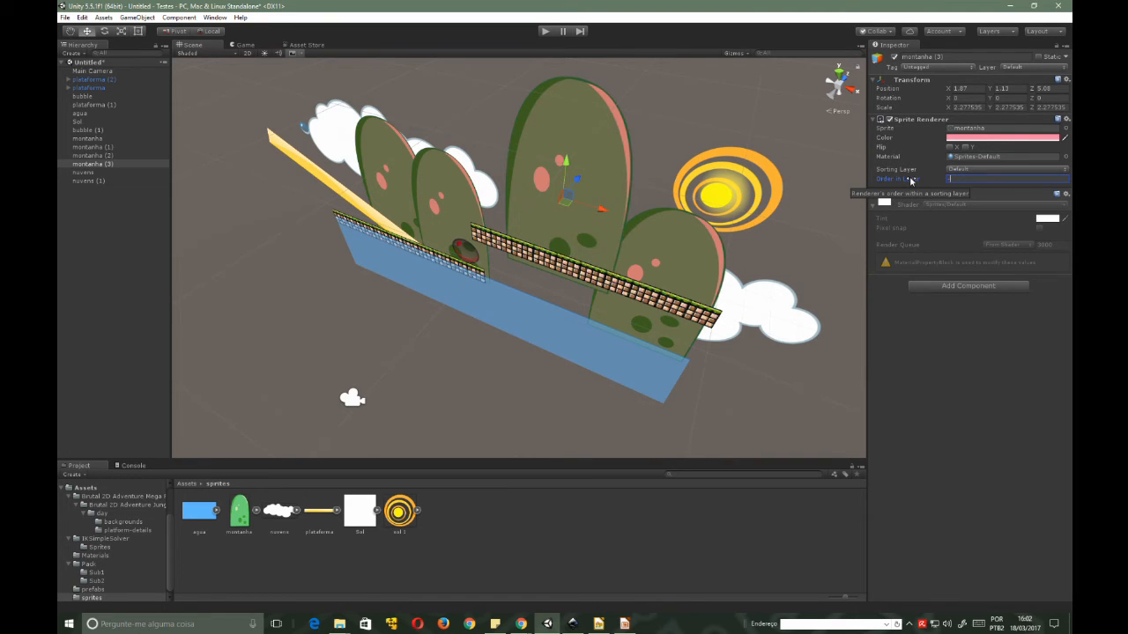
type("-5")
left_click(247, 53)
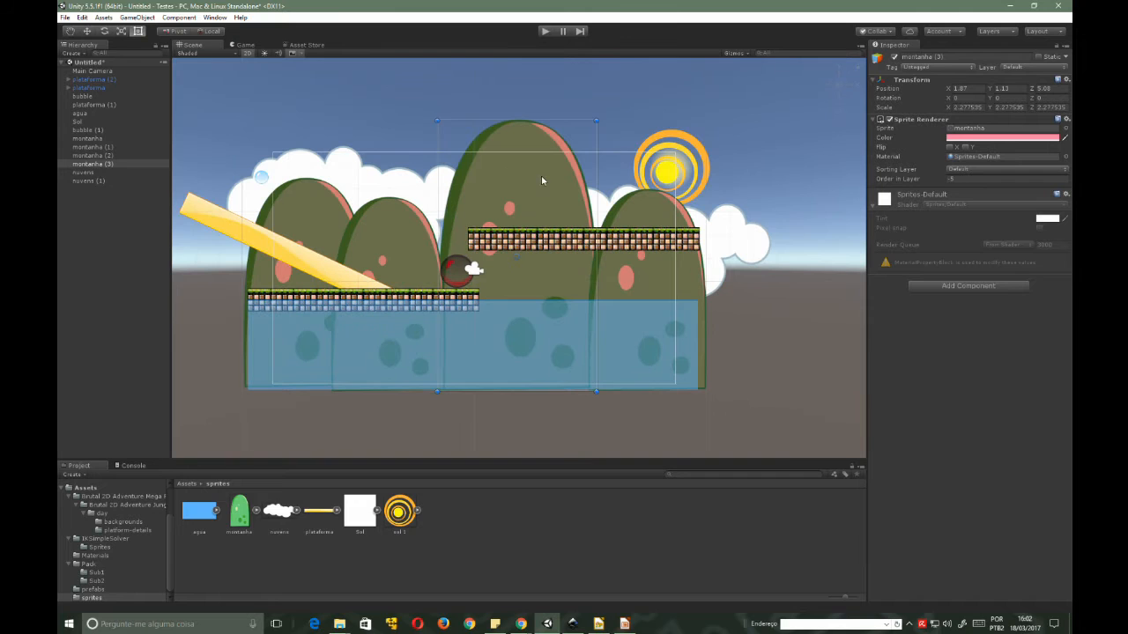
- Move the sun onto the tallest mountain's slope, try Order in Layer 1, and shift it to about X 4.32, Y 3.08
left_click(668, 176)
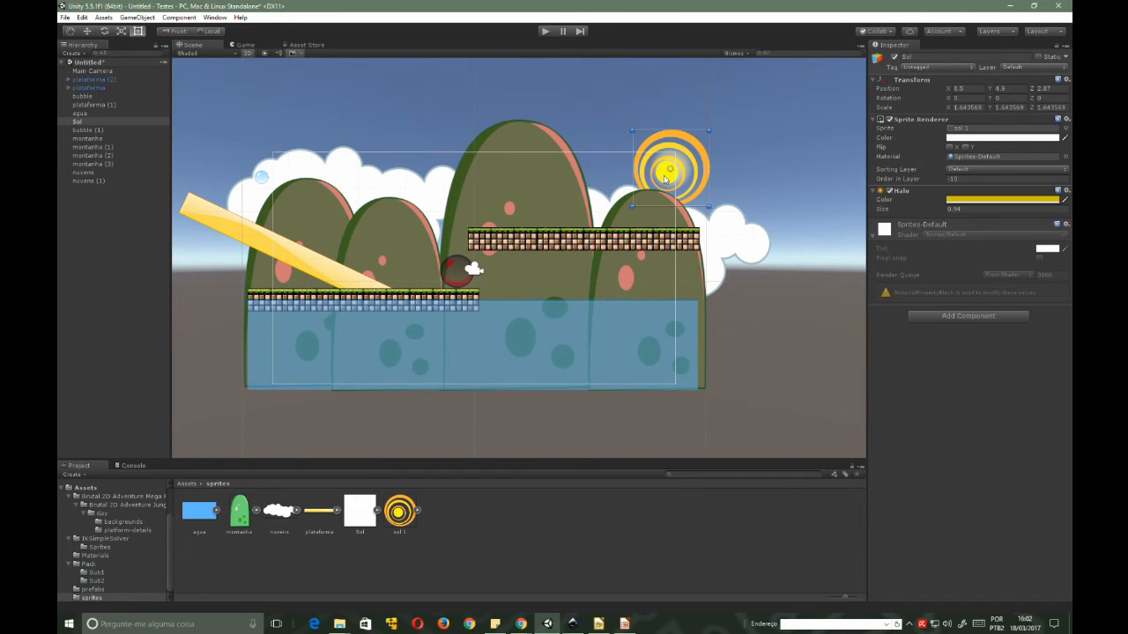
left_click_drag(668, 179, 580, 204)
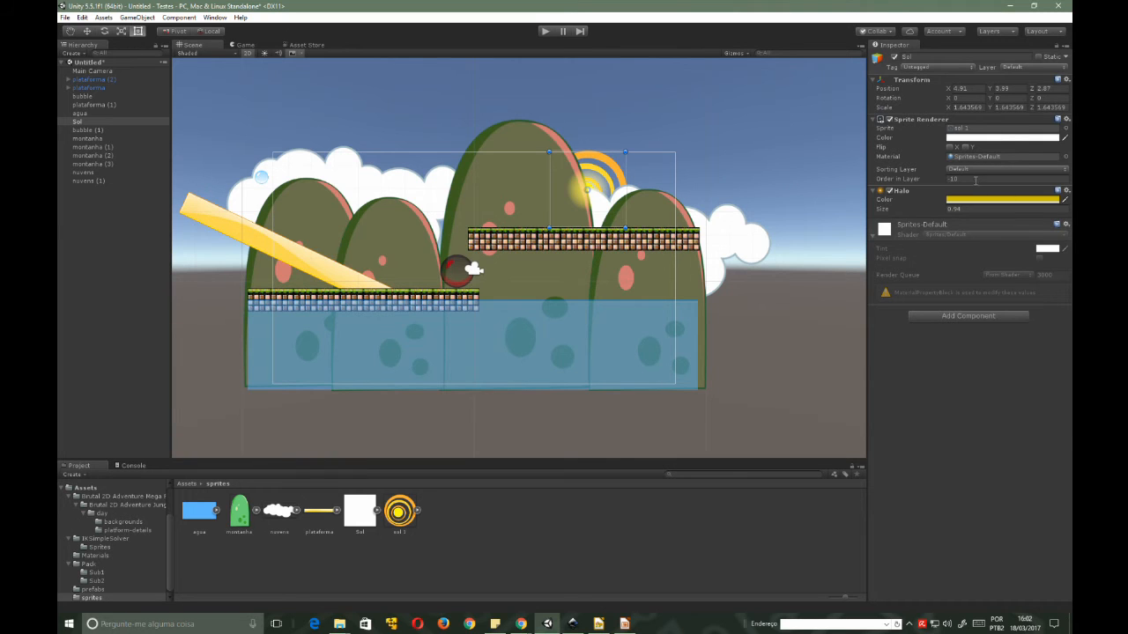
left_click(976, 180)
type("1")
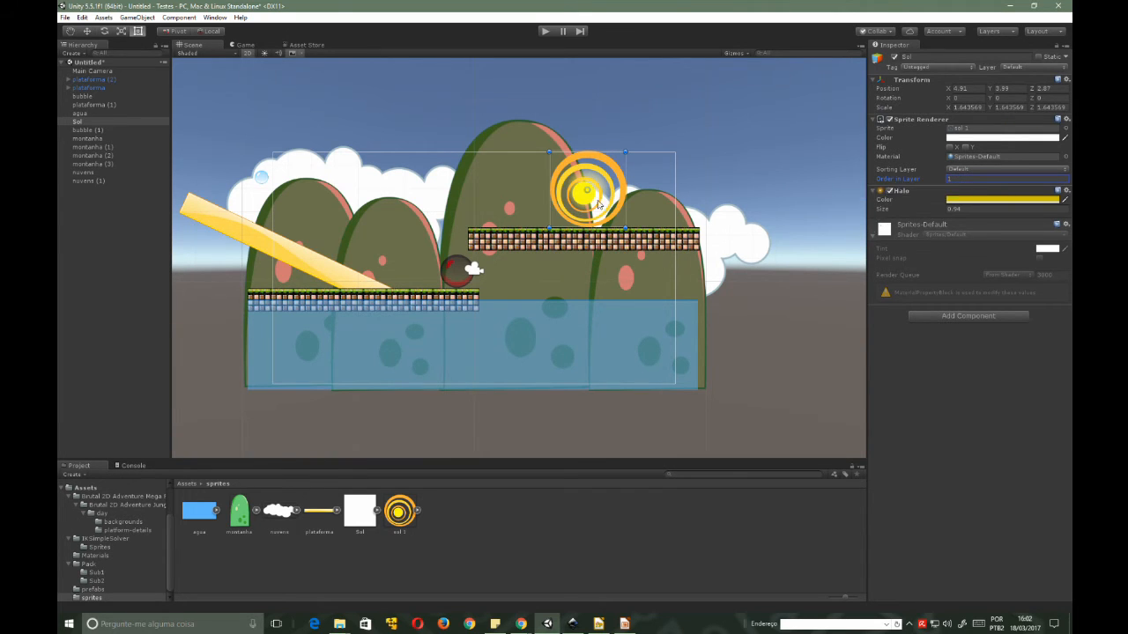
left_click_drag(577, 203, 564, 228)
- Set the sun's Order in Layer to -10 and move it above the mountains to about X 6.88, Y 4.72
left_click(957, 178)
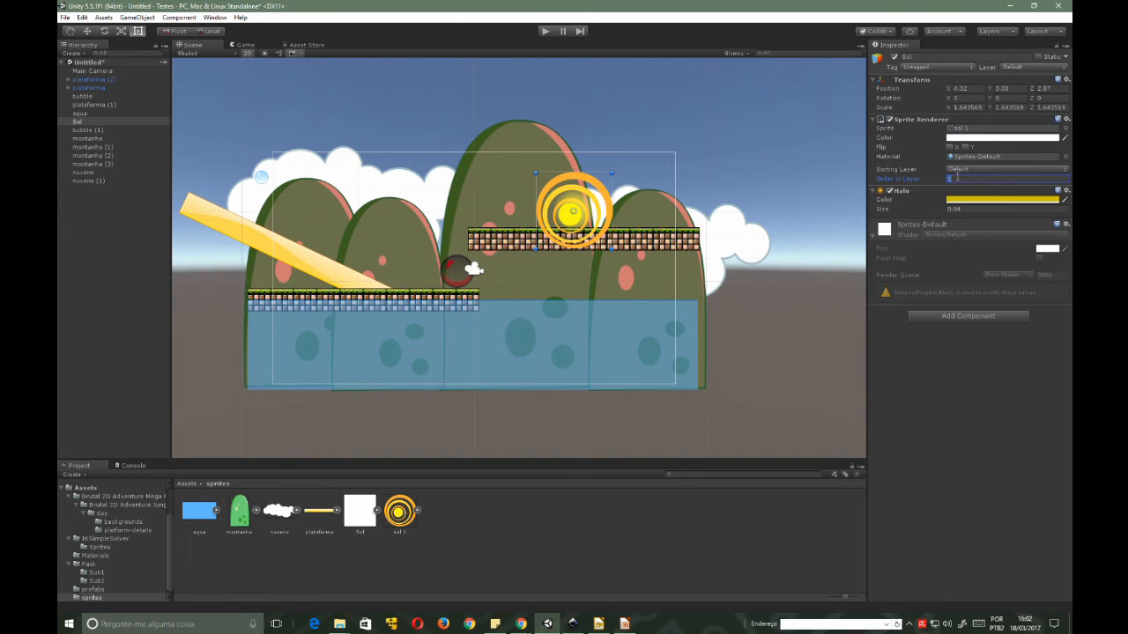
type("-")
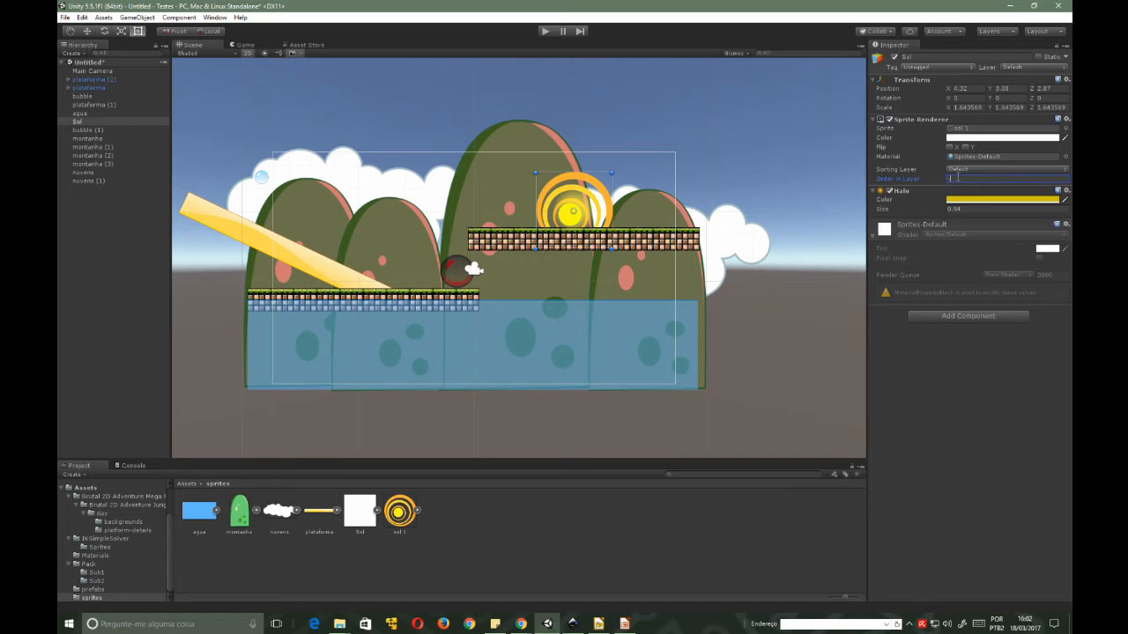
type("10")
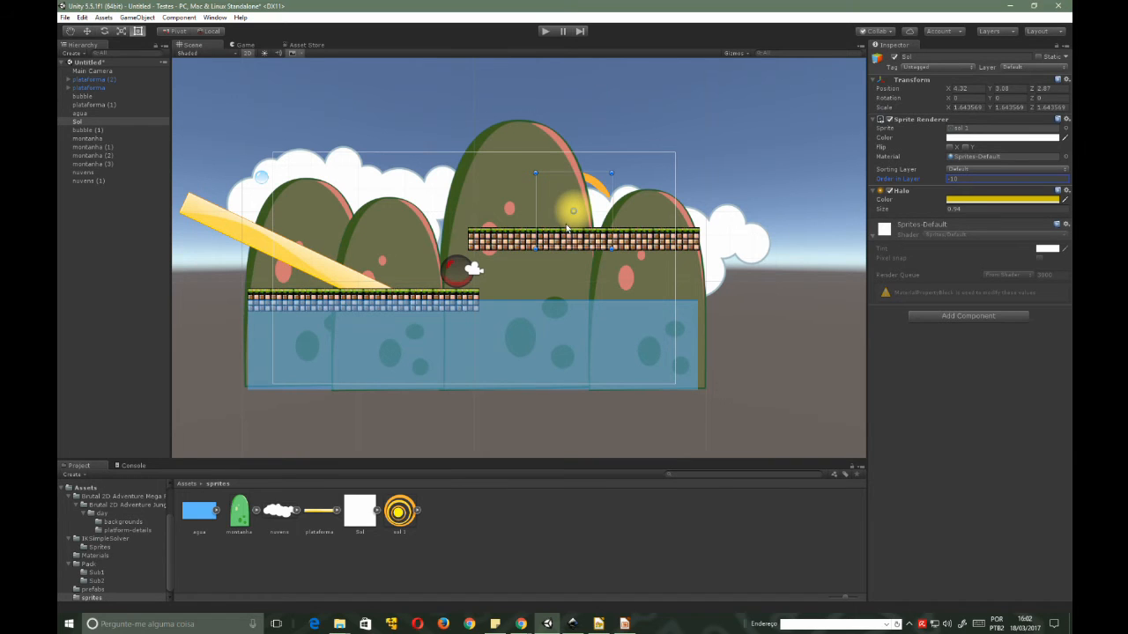
left_click_drag(573, 210, 630, 174)
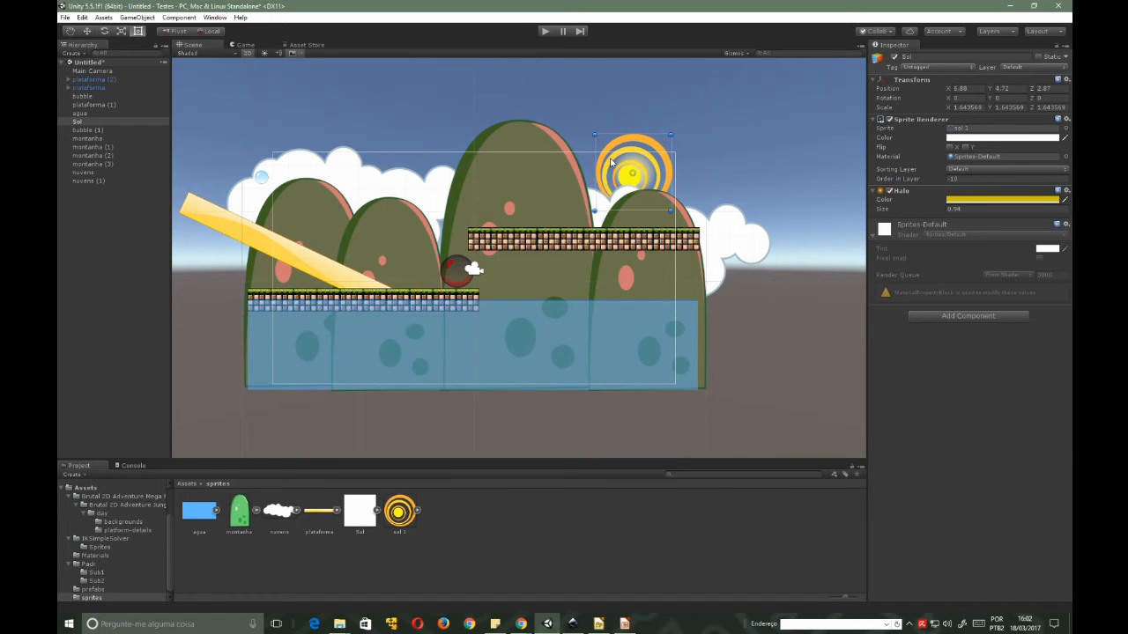
- Compare how the sprite scene is framed in the Scene view and in the camera's Game view
scroll(492, 262, "up", 2)
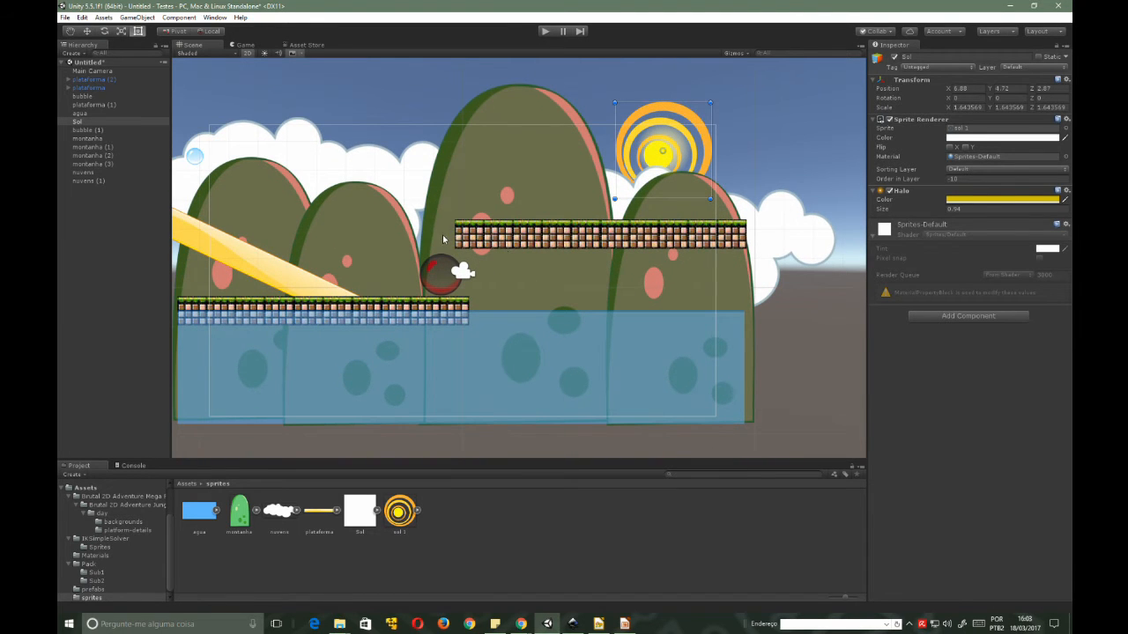
middle_click_drag(384, 199, 451, 195)
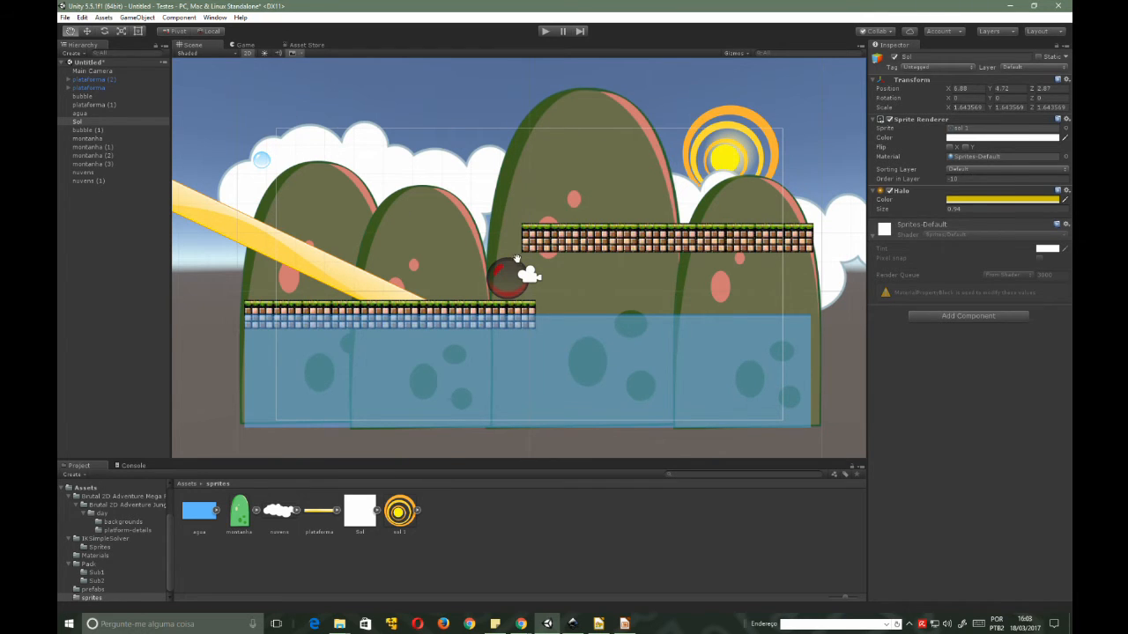
scroll(509, 271, "up", 2)
scroll(508, 270, "down", 1)
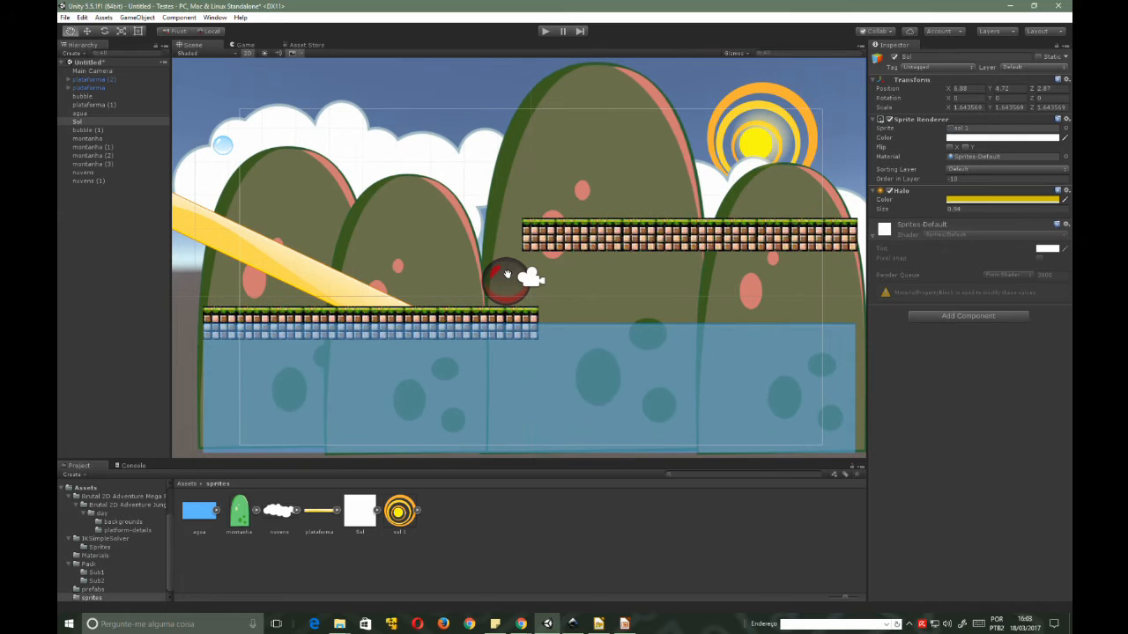
left_click(242, 45)
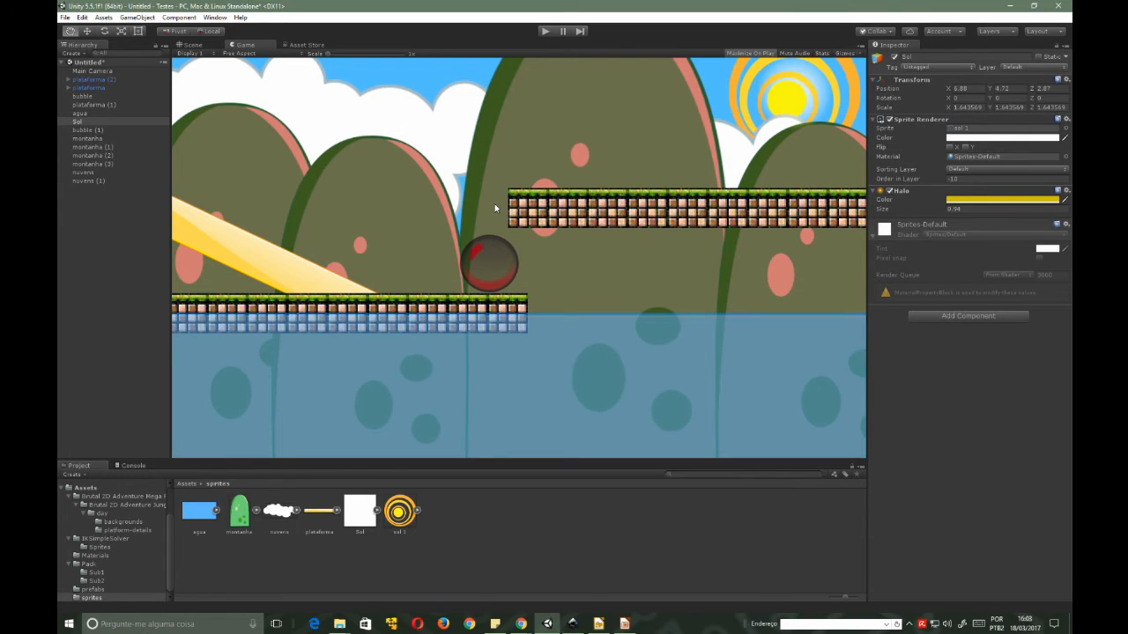
left_click(187, 45)
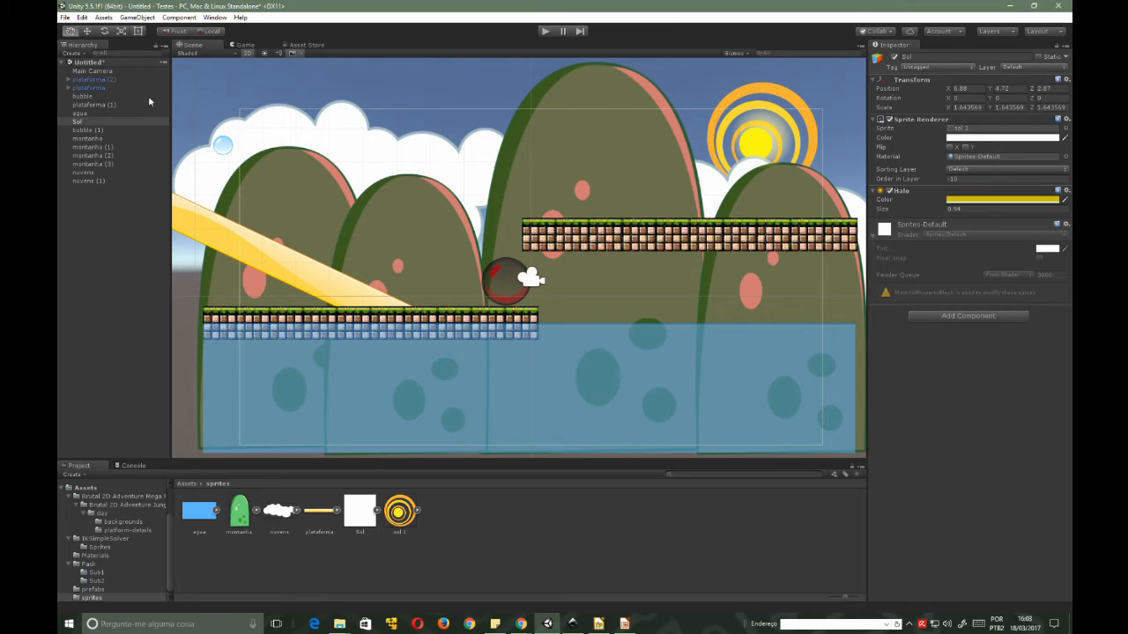
left_click(248, 45)
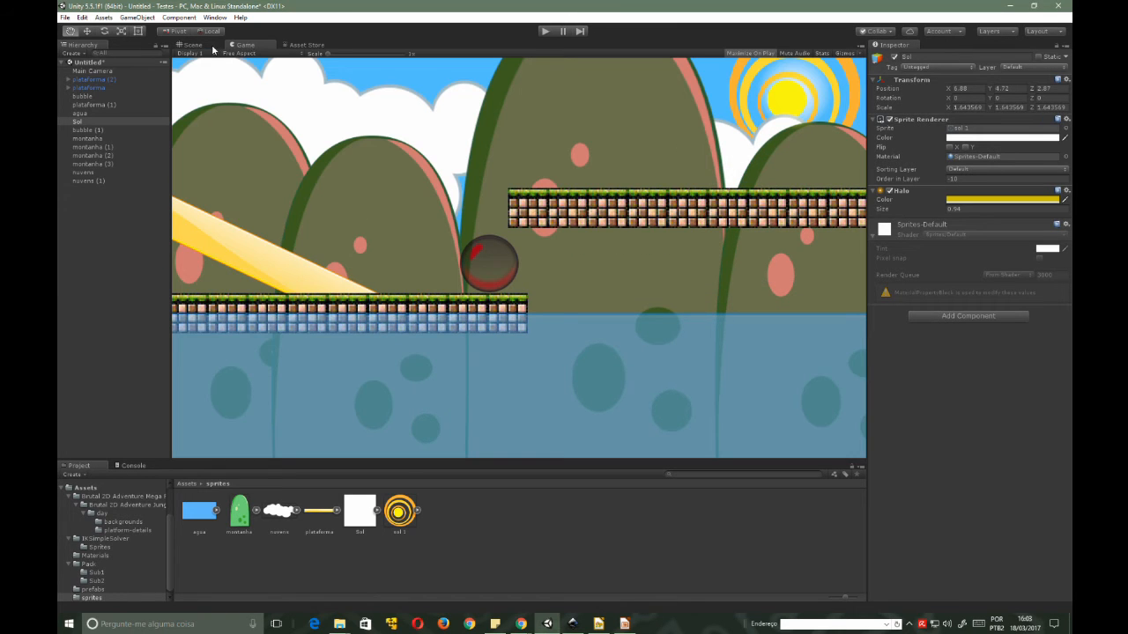
left_click(193, 45)
left_click(245, 45)
left_click(215, 18)
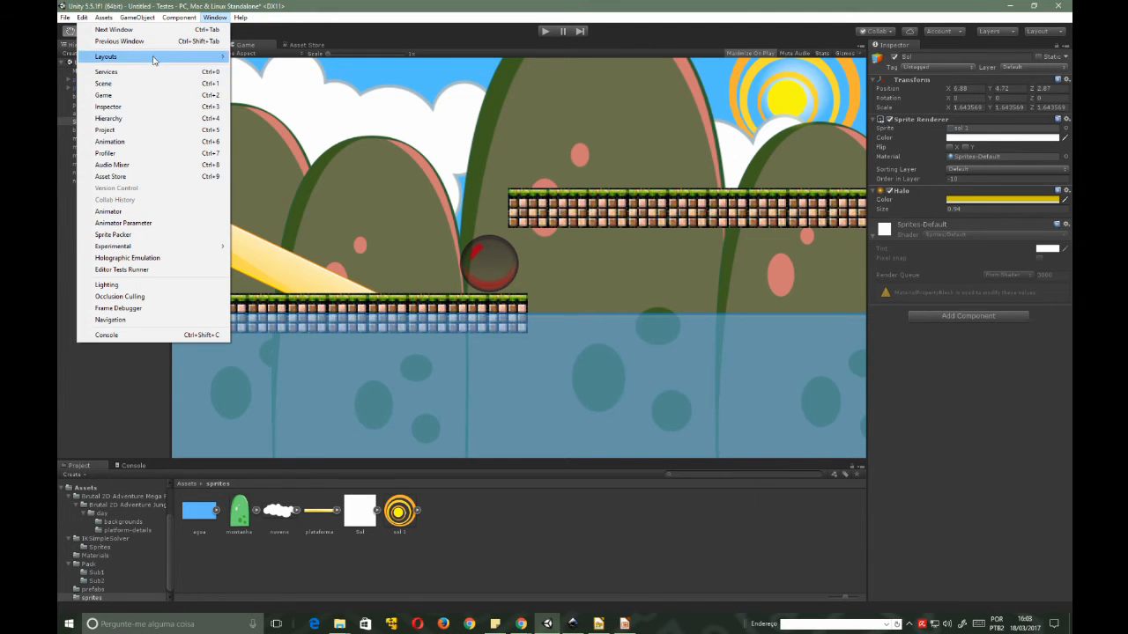
mouse_move(153, 59)
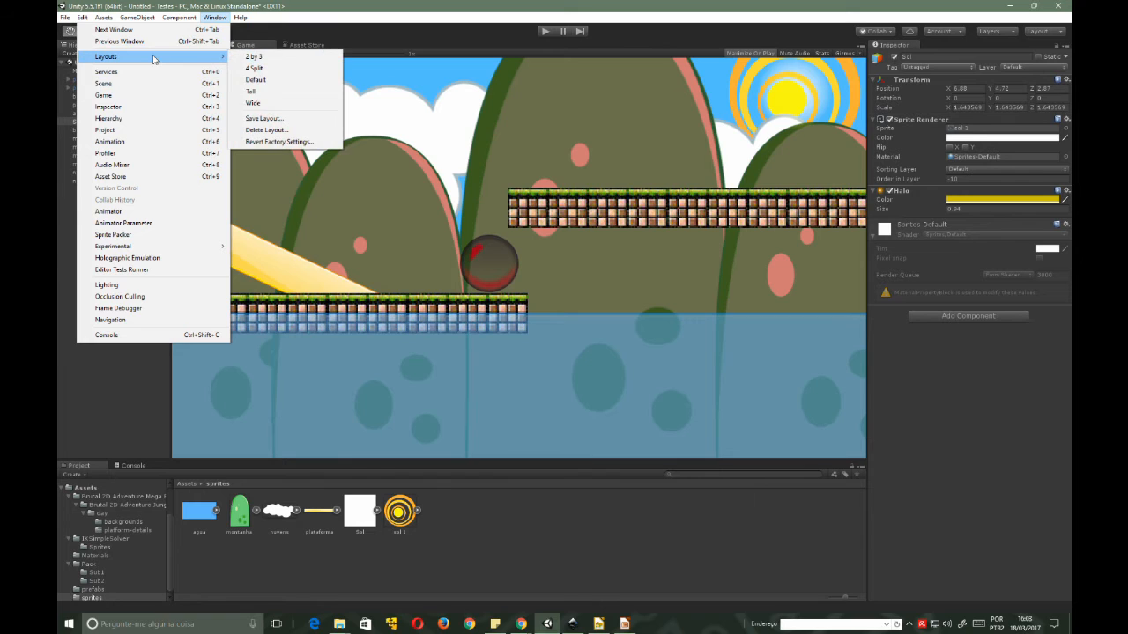
left_click(277, 41)
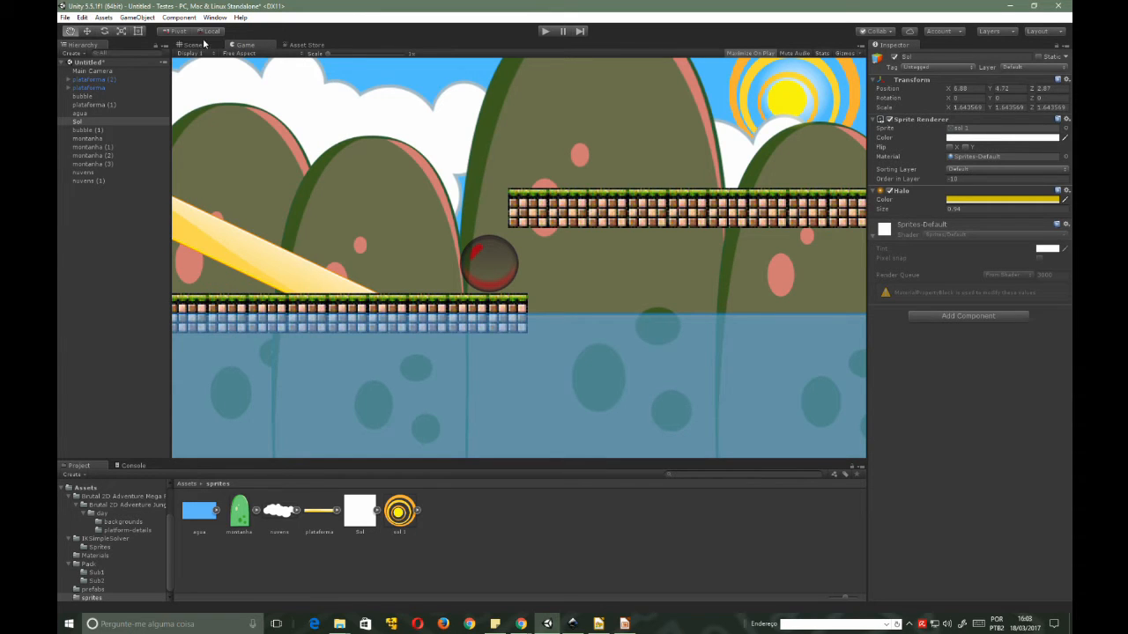
right_click(244, 44)
left_click(405, 38)
- Close the Game view
right_click(267, 45)
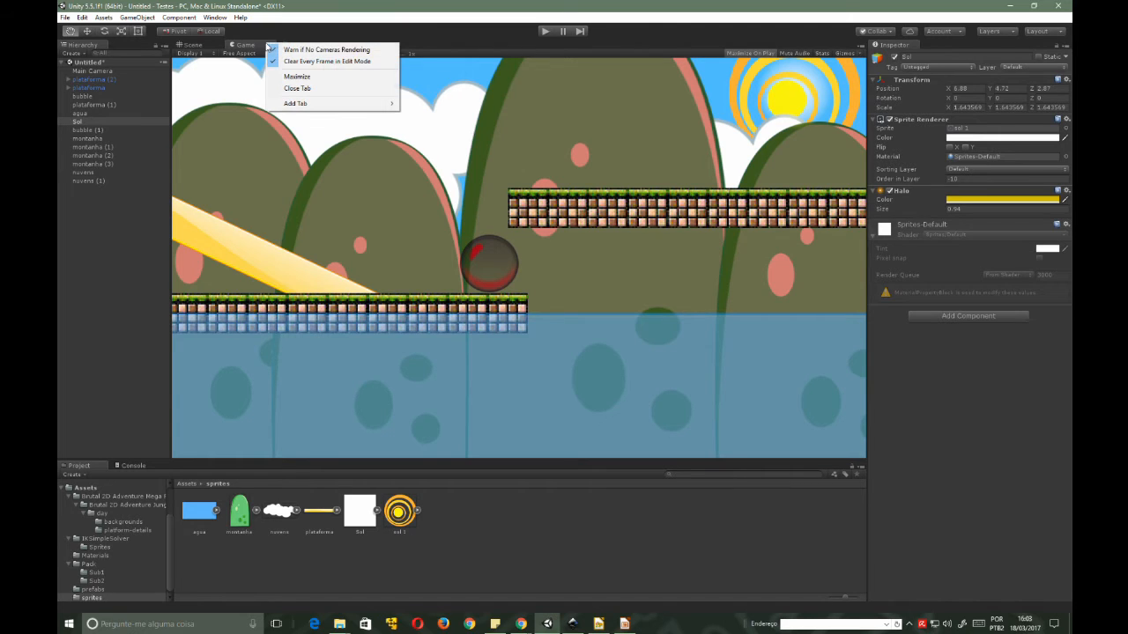
left_click(297, 89)
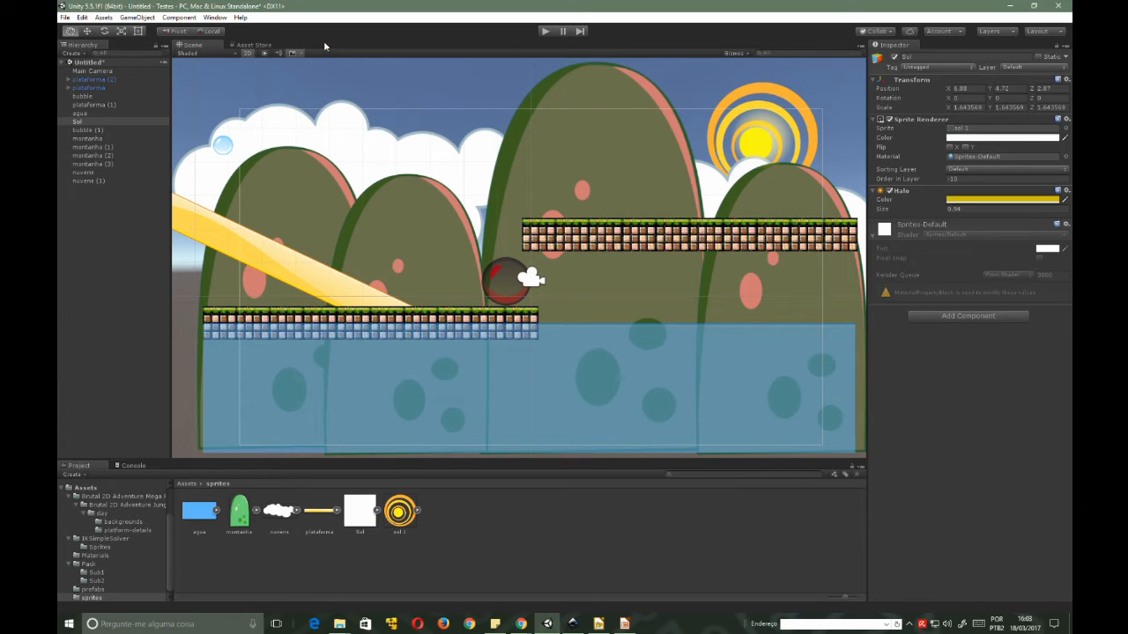
- Reopen the Game view as a tab and dock it directly beside the Scene view
right_click(217, 49)
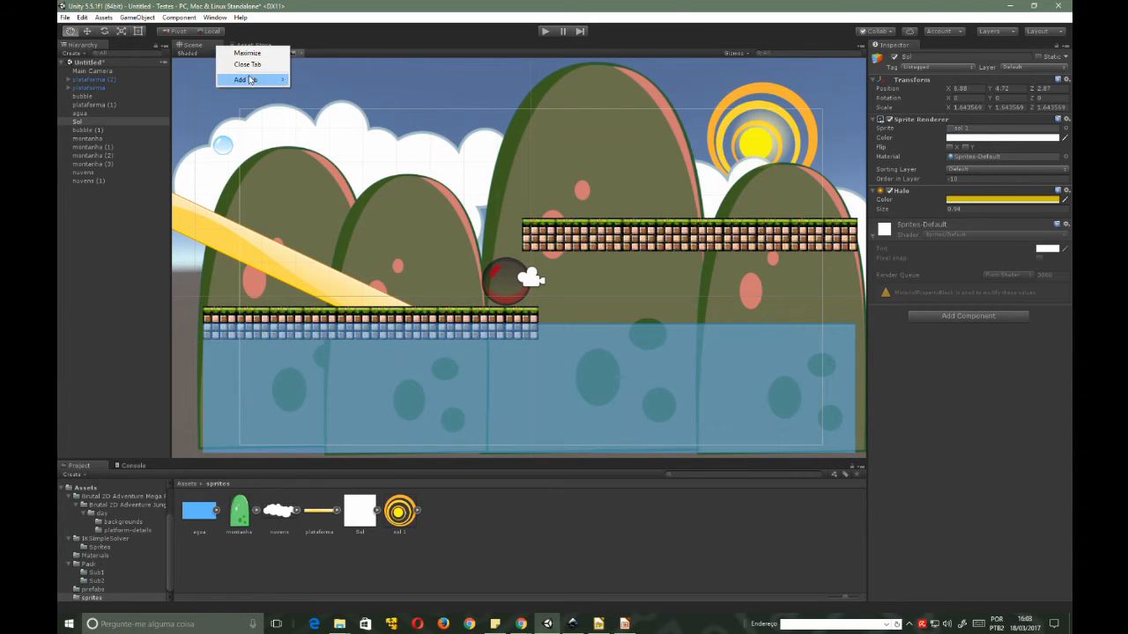
mouse_move(249, 79)
left_click(167, 91)
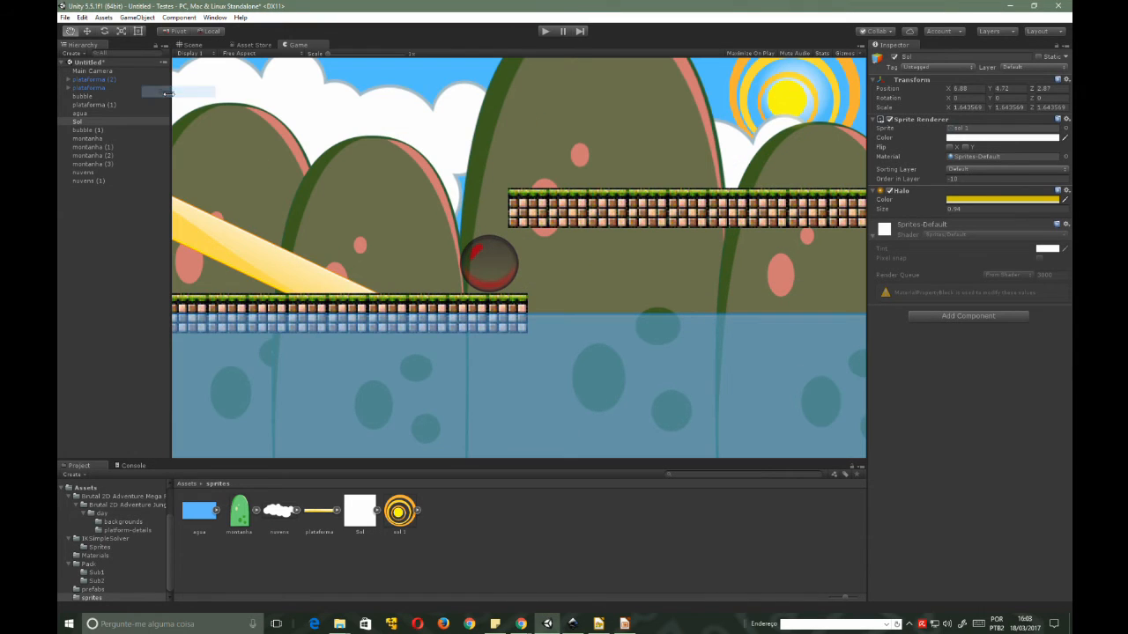
left_click_drag(312, 49, 251, 48)
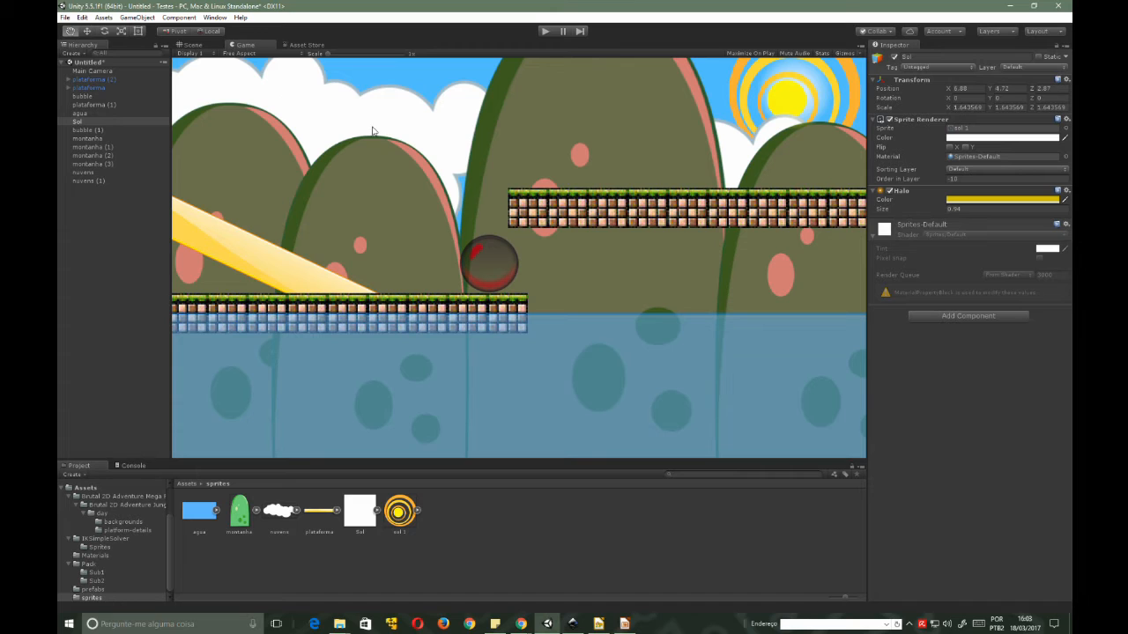
- Try Displays 2 to 5 in the Game view and switch back to Display 1
left_click(211, 54)
left_click(206, 76)
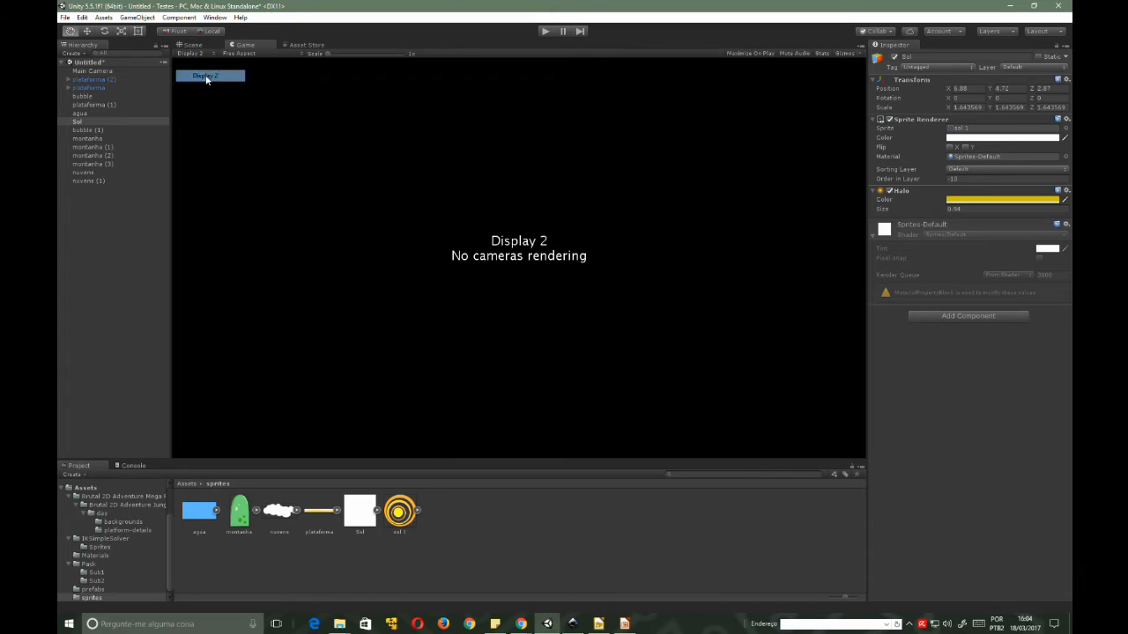
left_click(211, 54)
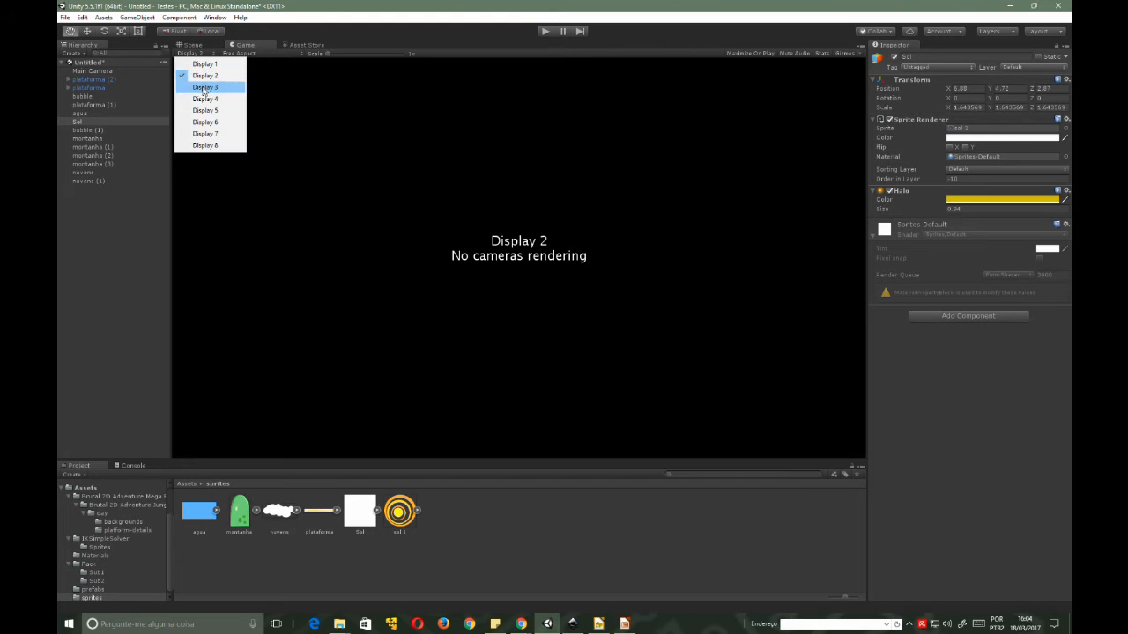
left_click(202, 85)
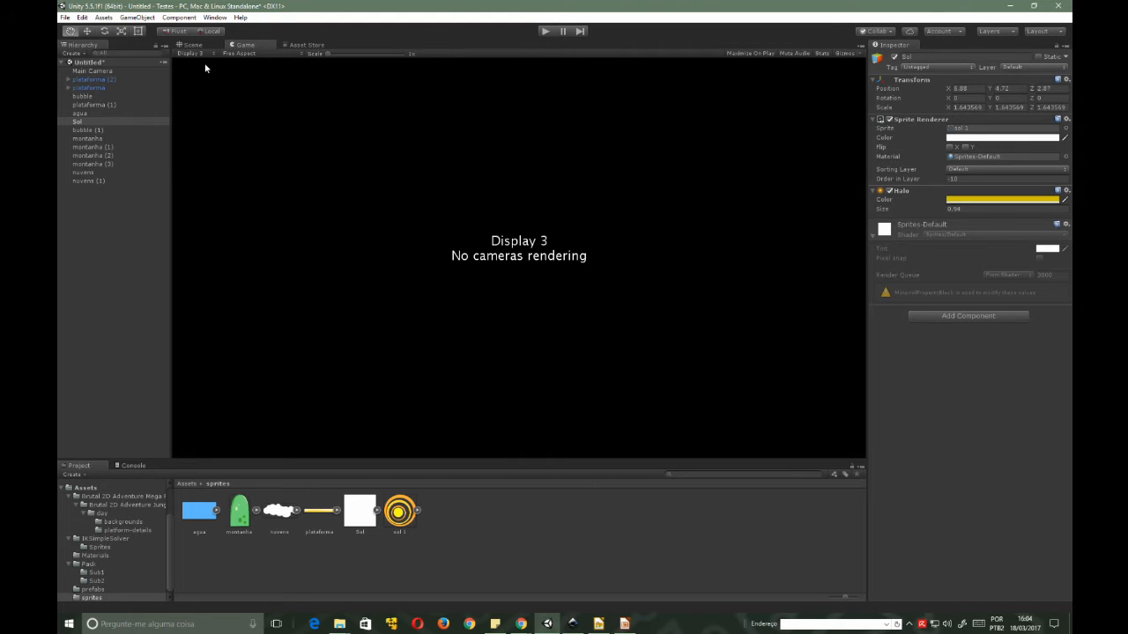
left_click(201, 54)
left_click(202, 96)
left_click(196, 54)
left_click(195, 110)
left_click(195, 55)
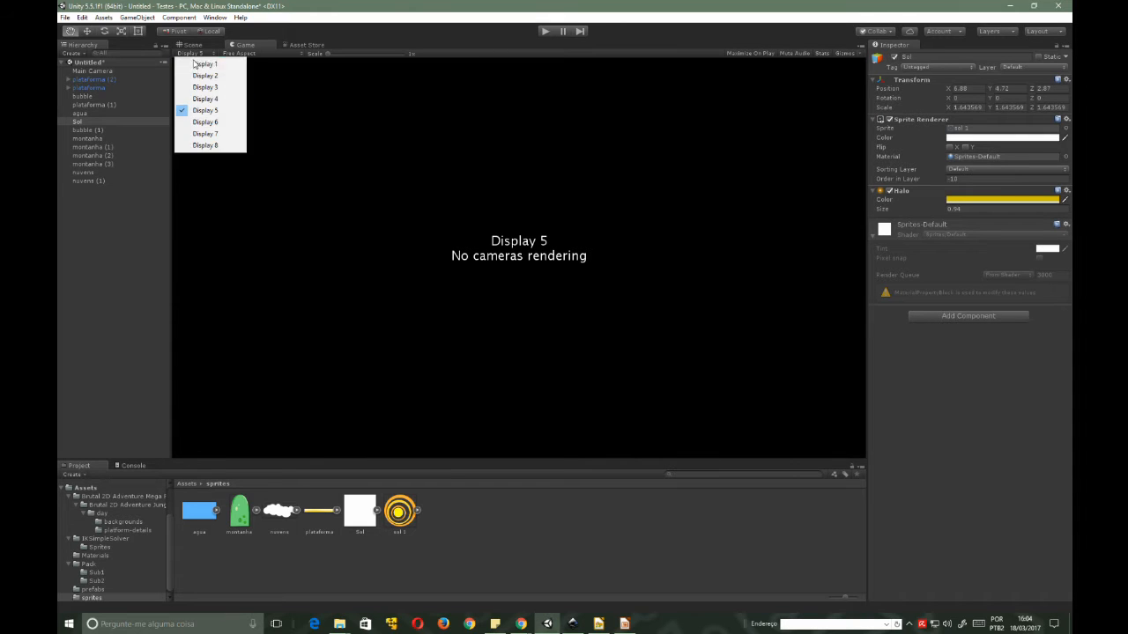
left_click(195, 64)
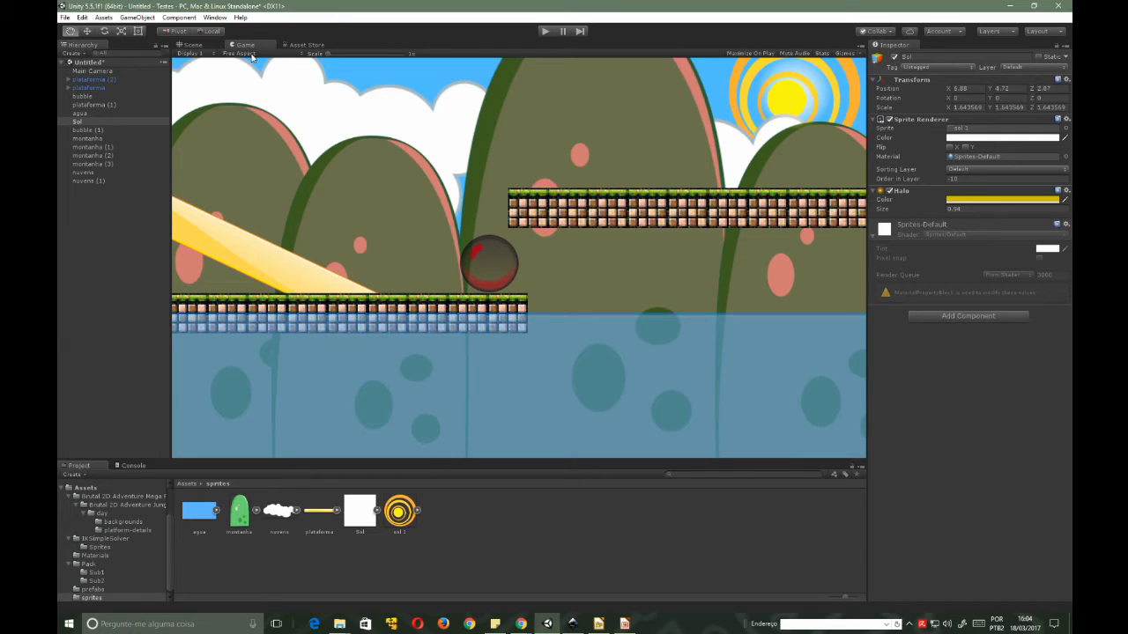
- Try the Standalone (1024x768), 16:9 and 16:10 aspect options in the Game view
left_click(253, 55)
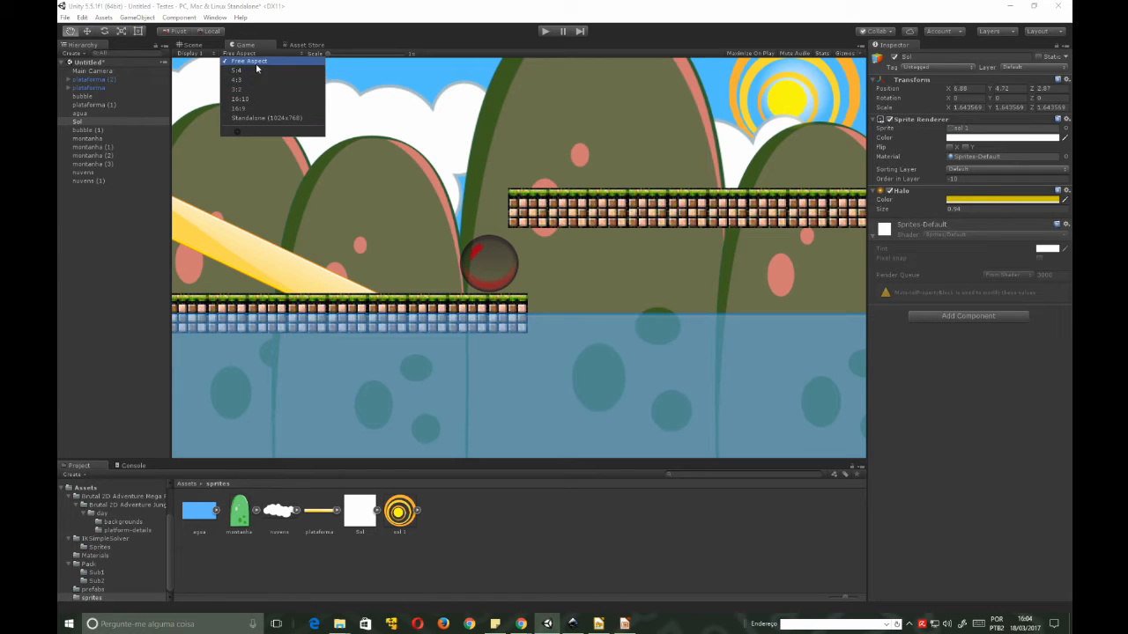
left_click(251, 121)
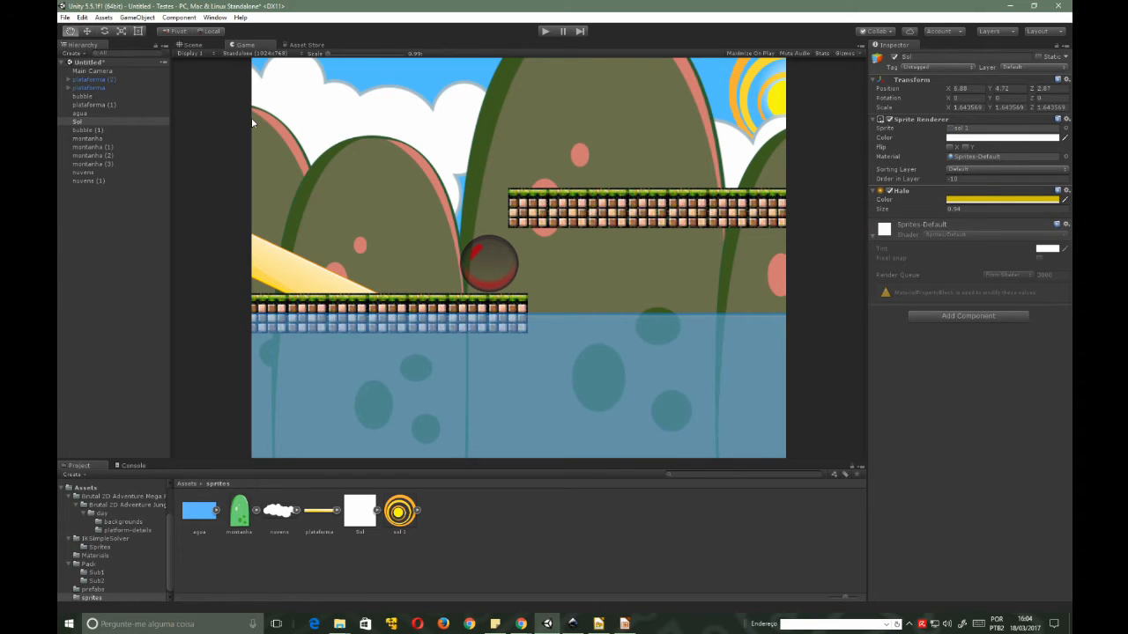
left_click(244, 53)
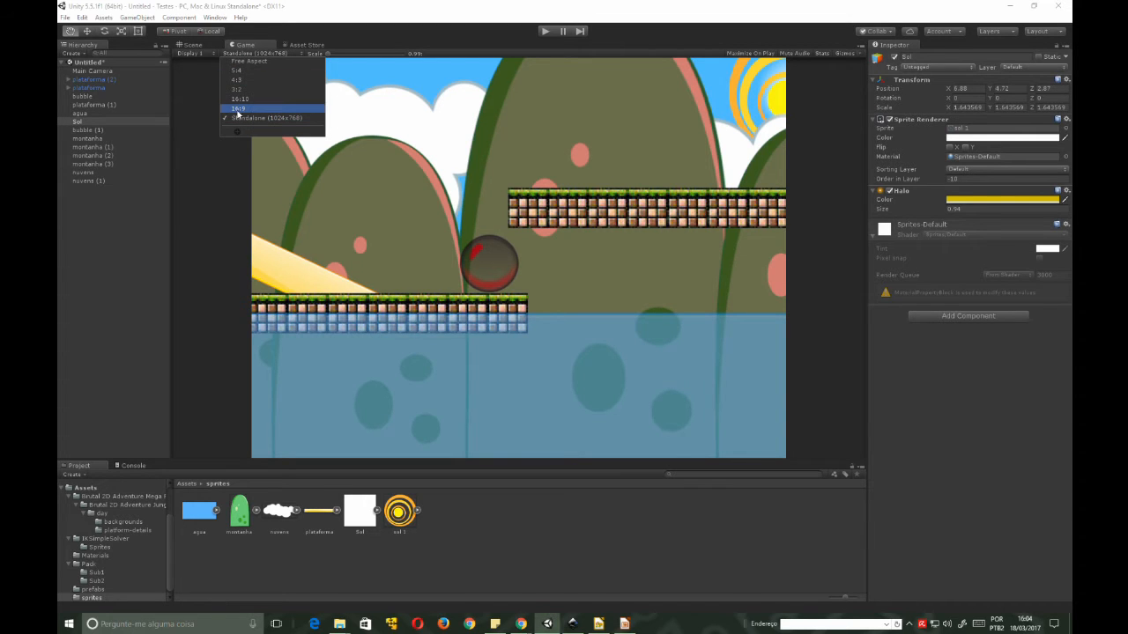
left_click(246, 108)
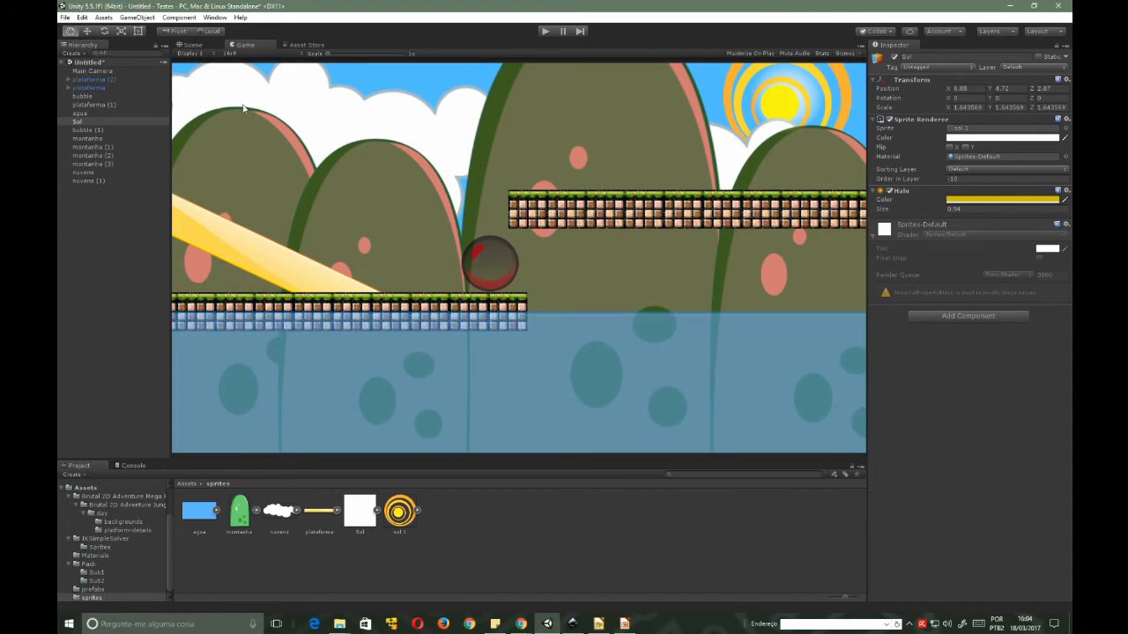
left_click(233, 55)
left_click(233, 99)
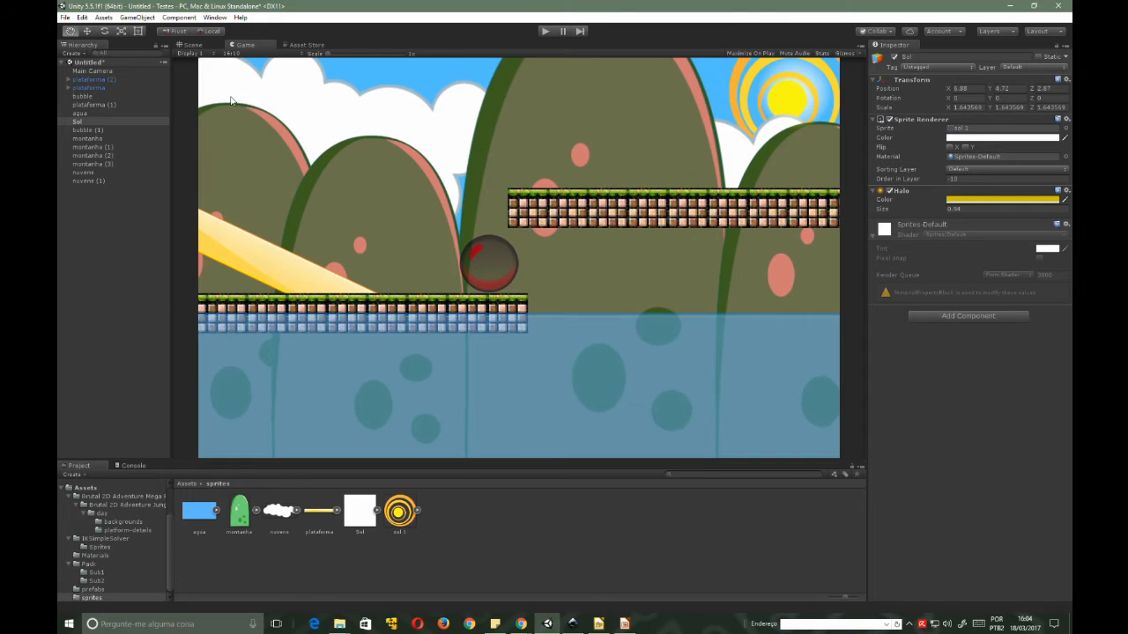
- Set the Game view's aspect ratio to 16:9 and consult Wikipedia's list of video resolutions for the matching formats
left_click(233, 53)
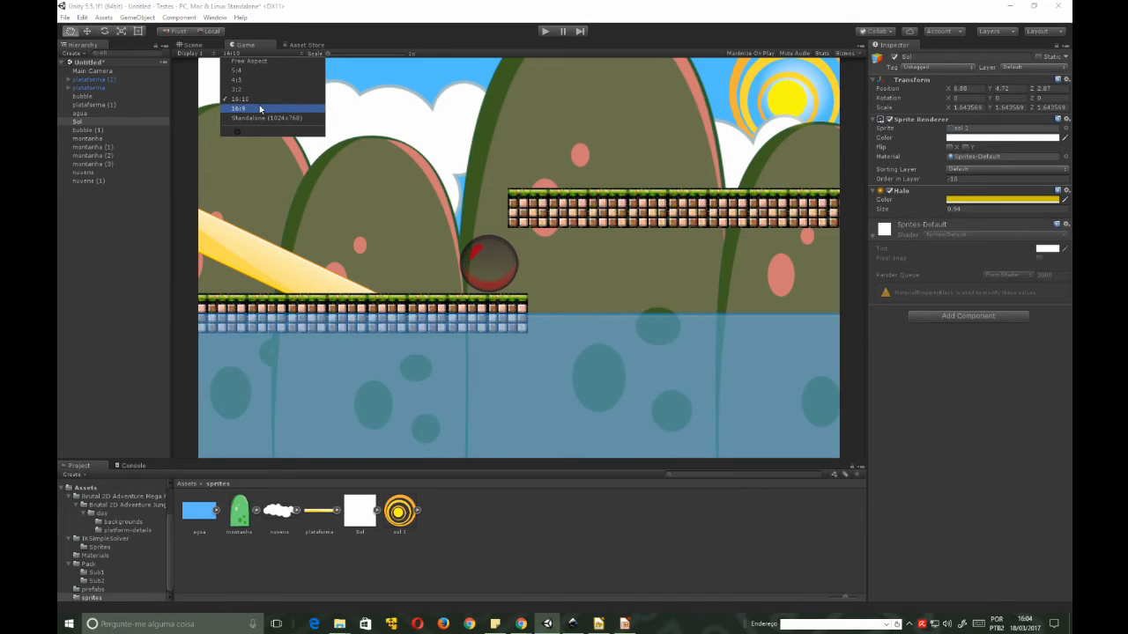
left_click(263, 109)
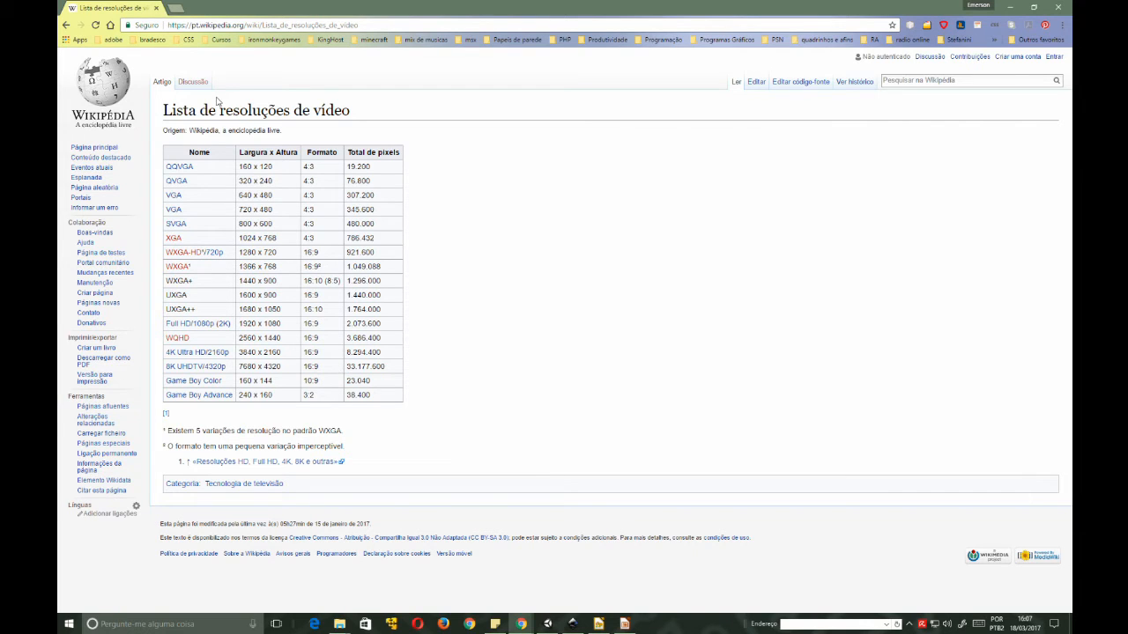
left_click(1009, 7)
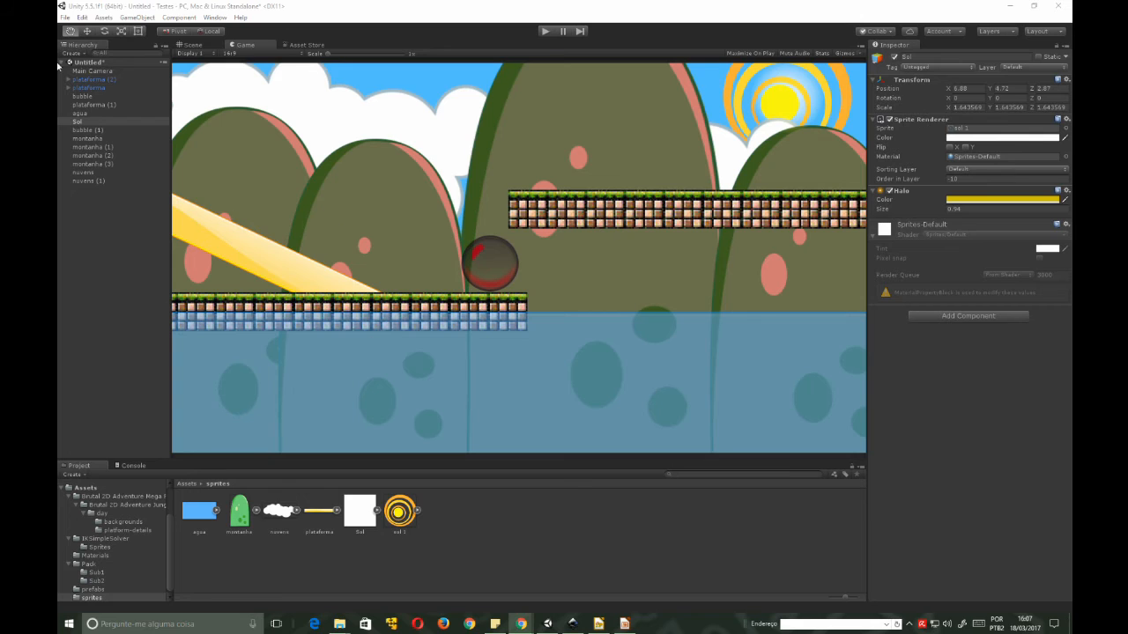
left_click(232, 54)
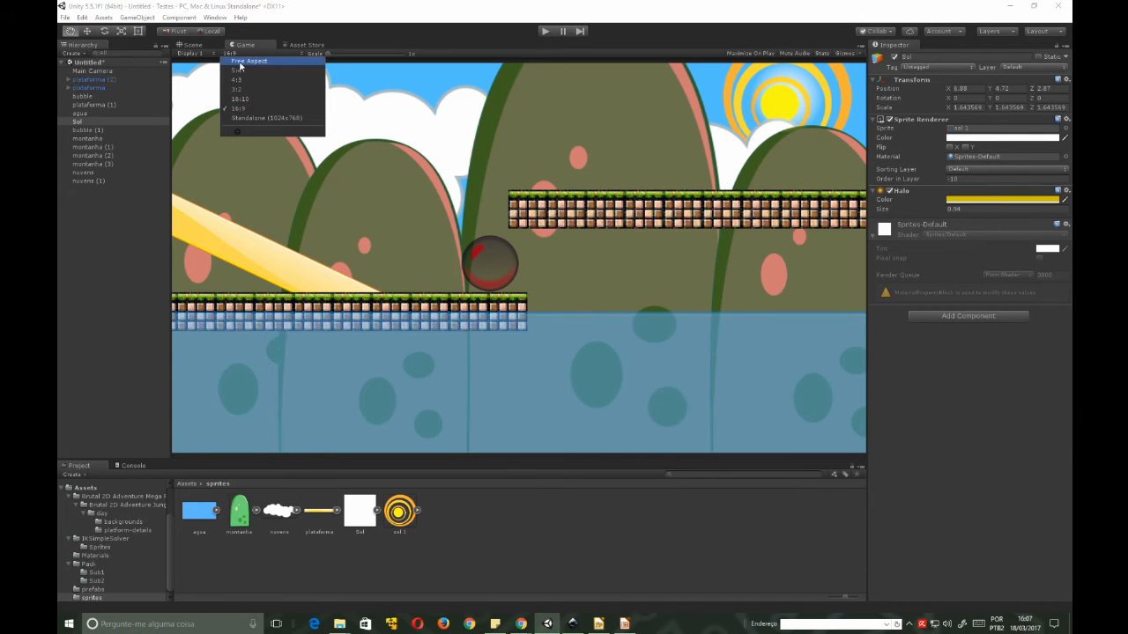
left_click(245, 109)
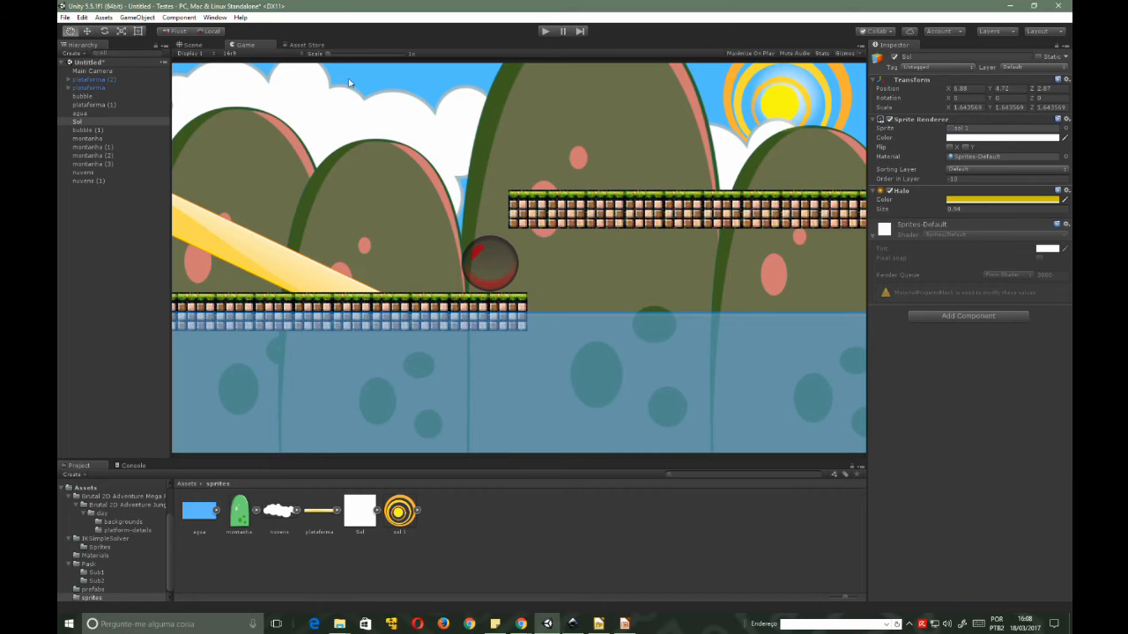
- Examine in the Scene view which parts of the sprite scene fall inside the camera's frame
left_click(192, 45)
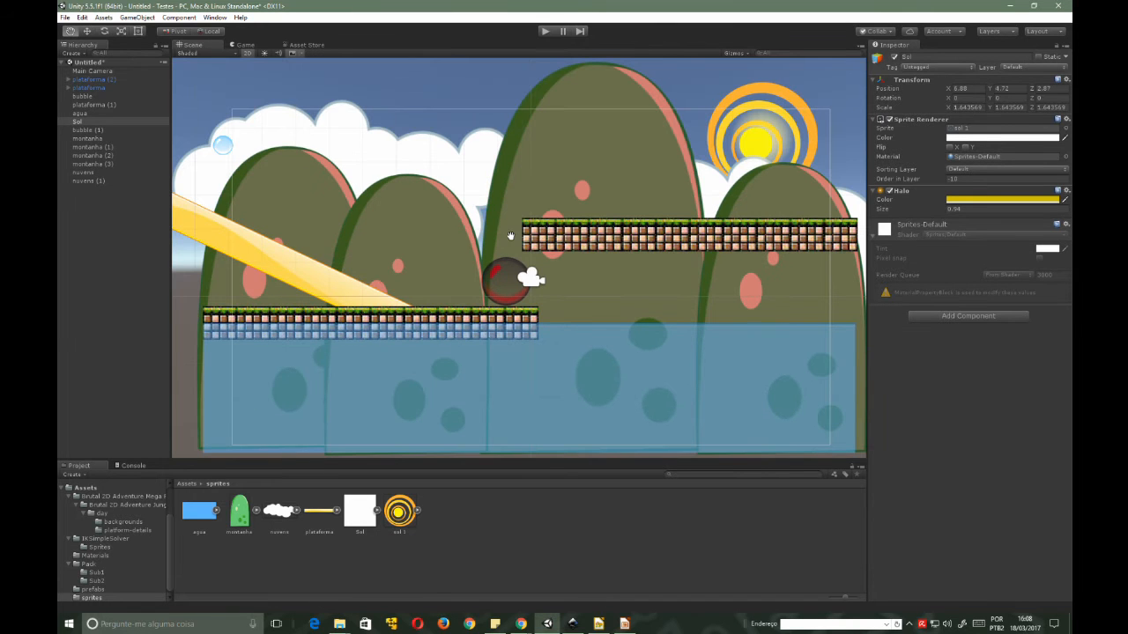
left_click_drag(509, 259, 475, 241)
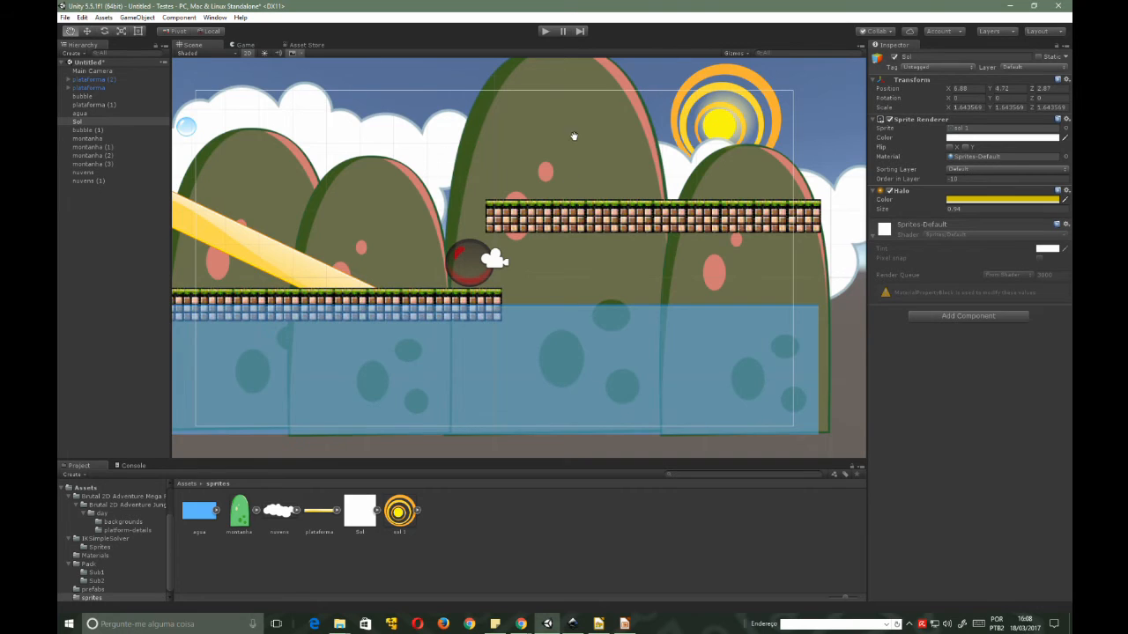
scroll(573, 134, "down", 3)
scroll(562, 148, "up", 2)
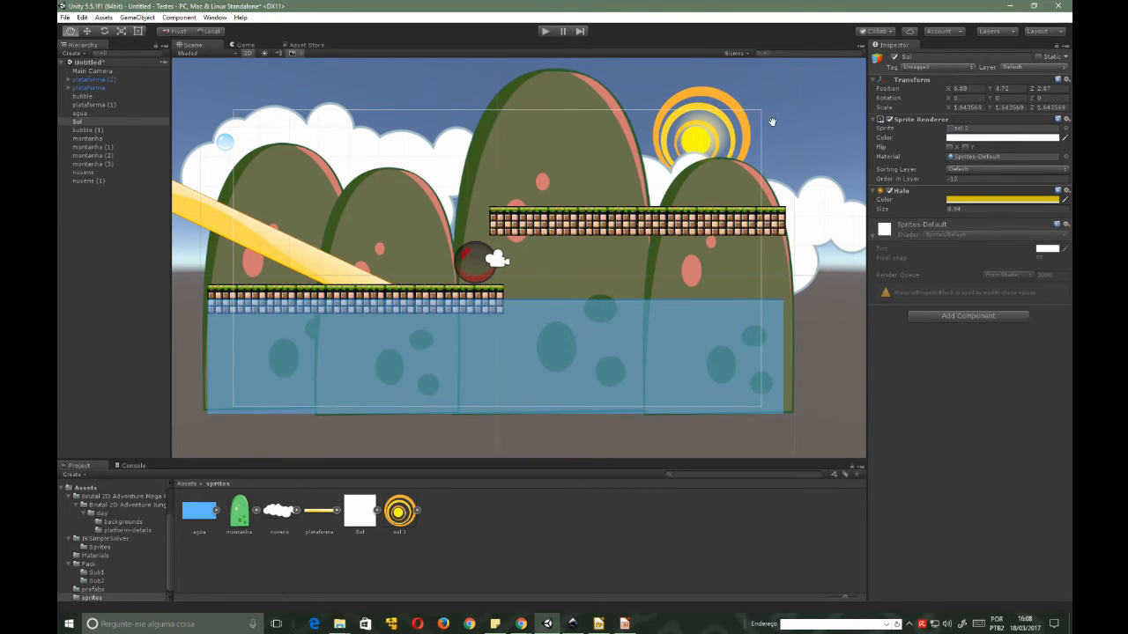
scroll(463, 200, "up", 1)
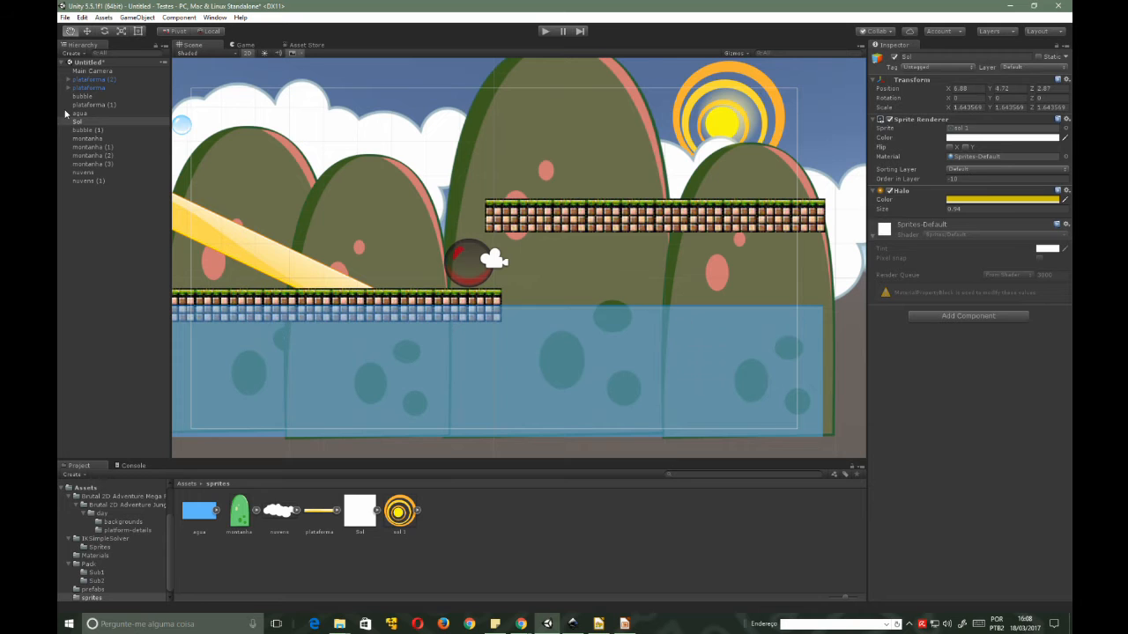
scroll(507, 105, "down", 2)
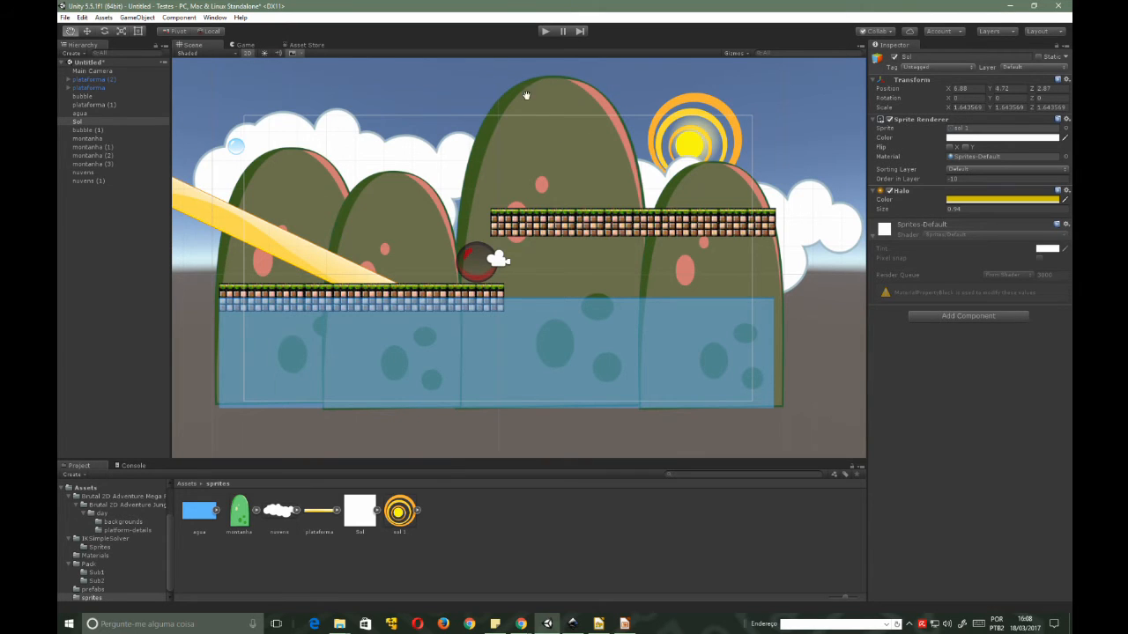
- Select the tallest mountain and check its Order in Layer in the Sprite Renderer
key("w")
left_click(576, 110)
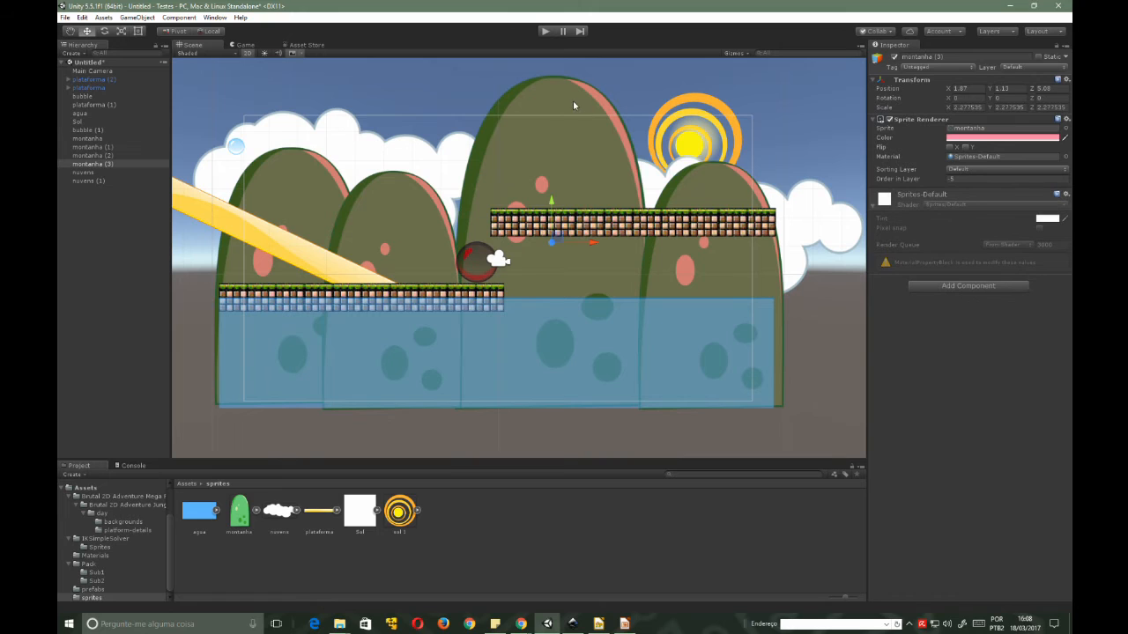
left_click(962, 177)
scroll(547, 254, "down", 2)
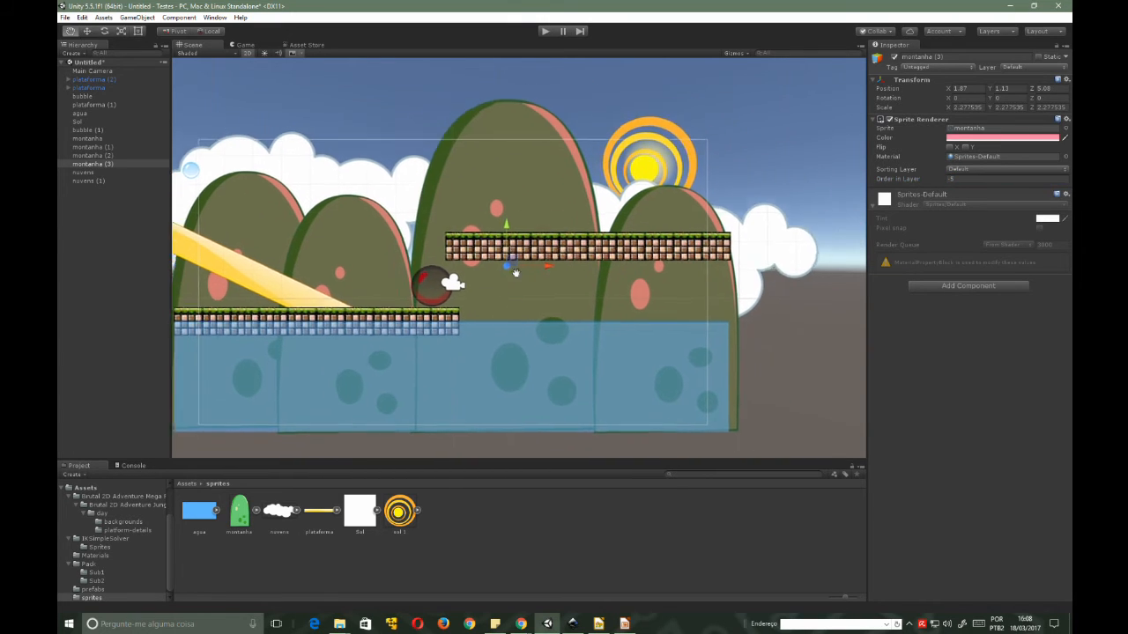
scroll(546, 254, "up", 2)
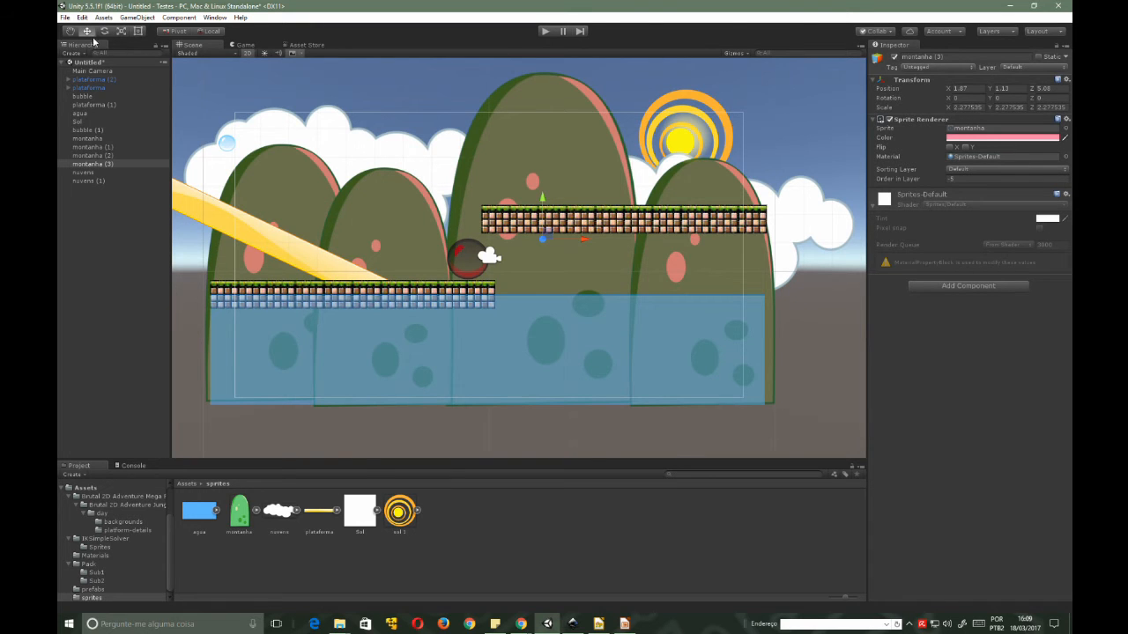
key("q")
left_click_drag(458, 195, 479, 208)
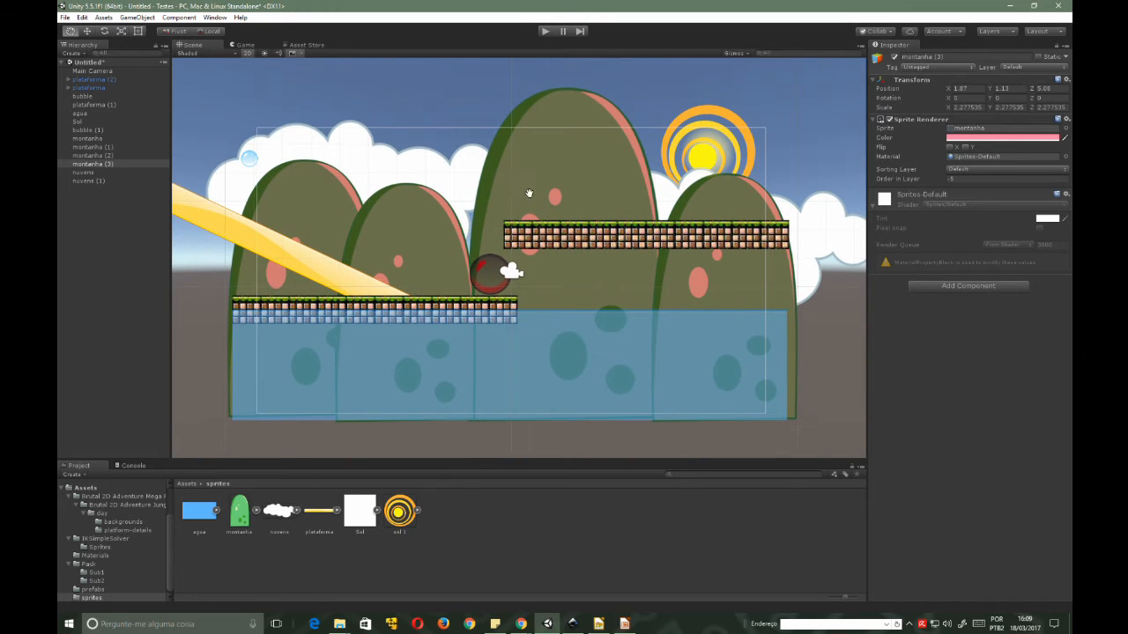
scroll(534, 180, "up", 1)
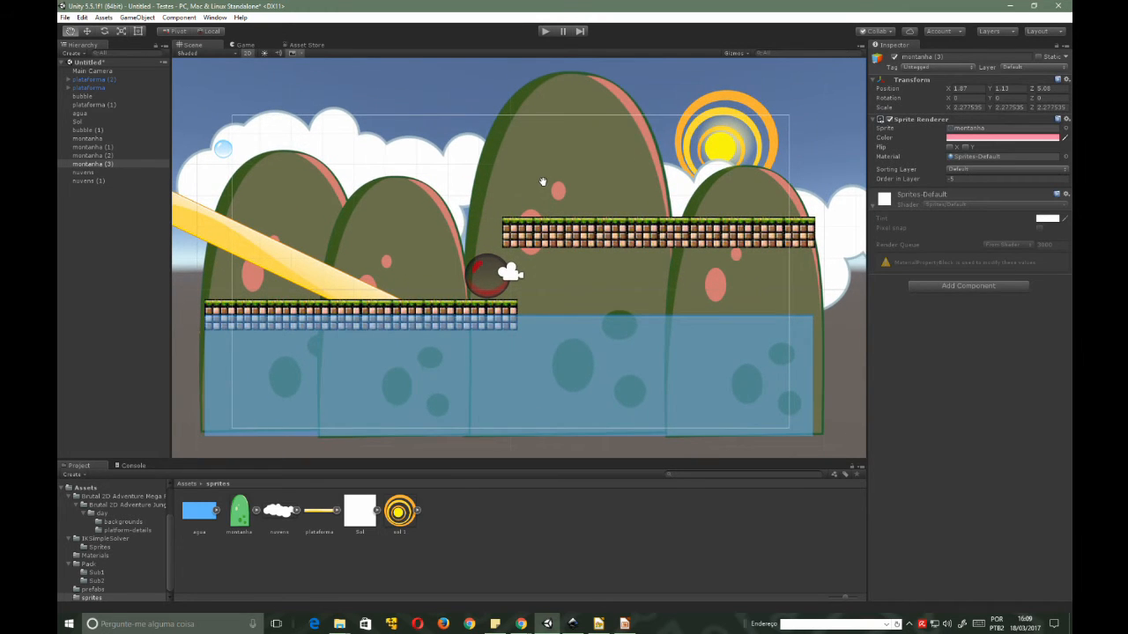
scroll(537, 180, "up", 1)
scroll(536, 180, "down", 1)
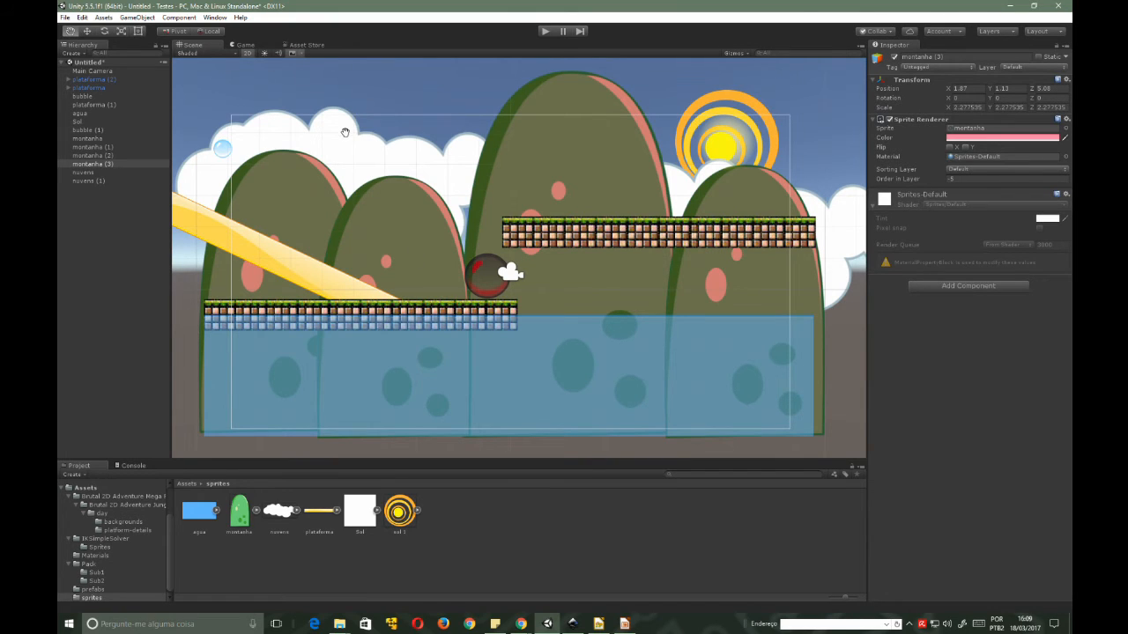
- Select the lower and upper brick platforms and expand both in the Hierarchy to examine their child tiles
key("w")
left_click(610, 233)
left_click(410, 307)
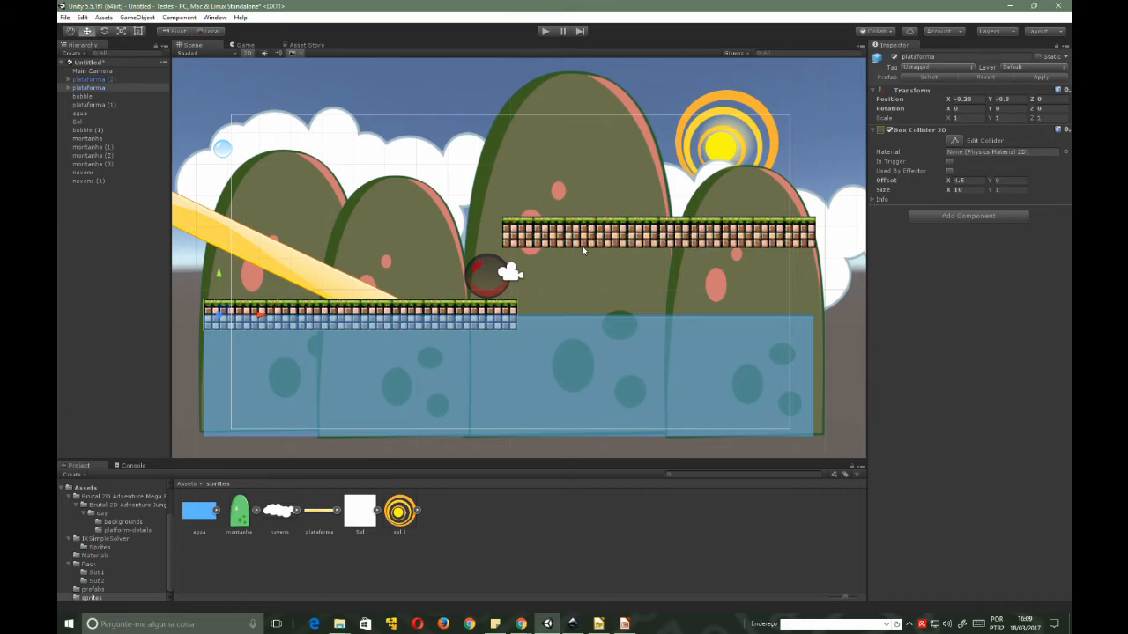
left_click(586, 235)
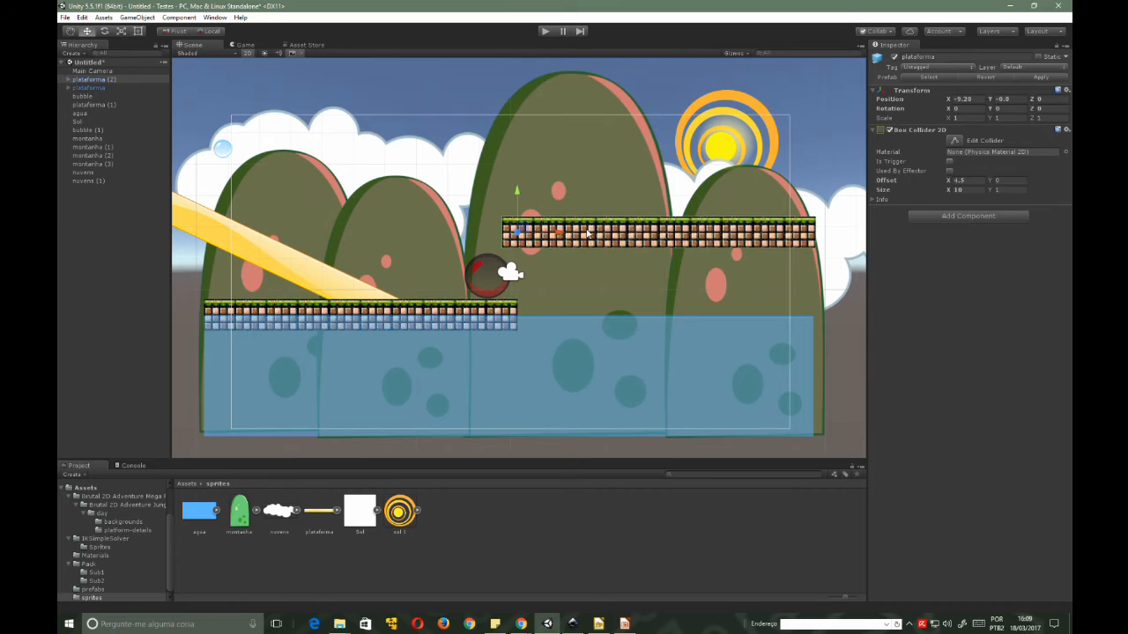
left_click(70, 81)
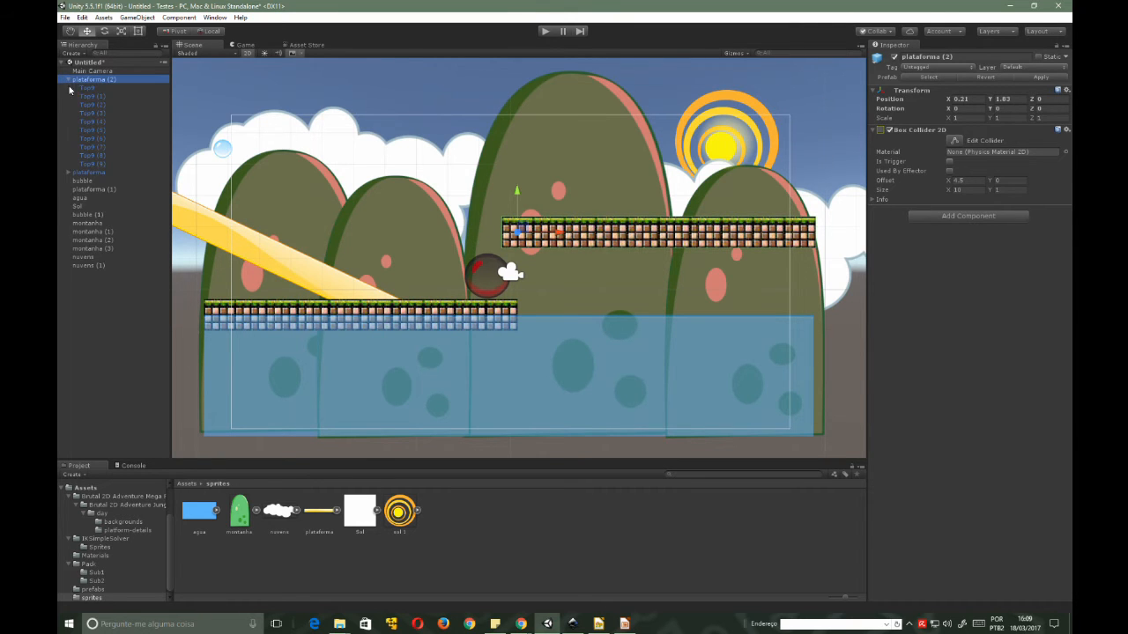
left_click(69, 173)
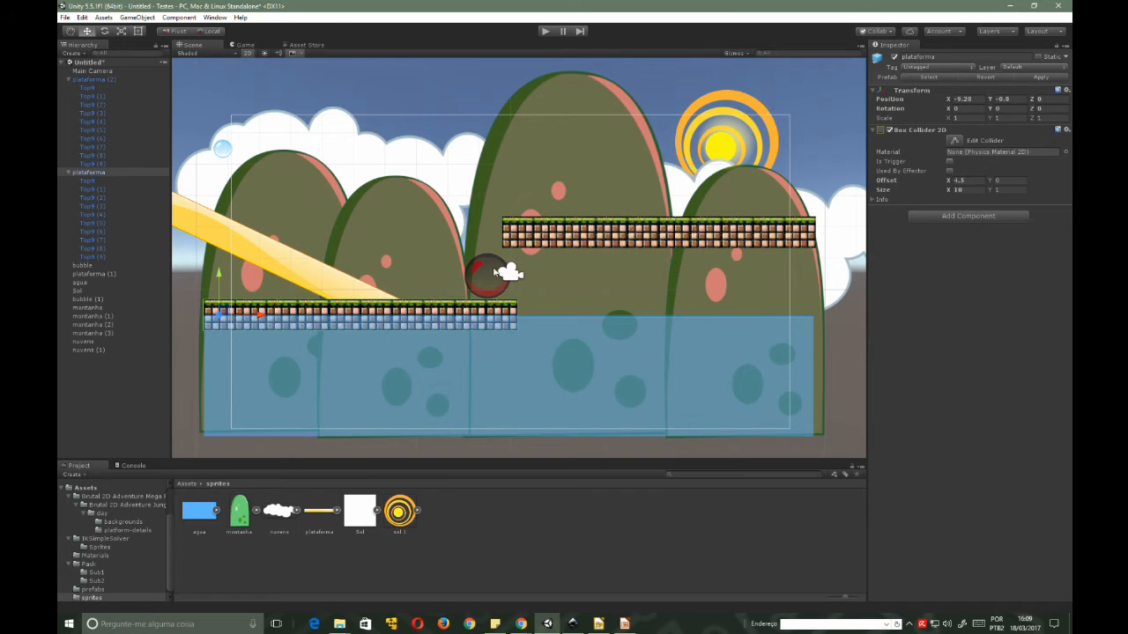
- Inspect the sprite and physics components of the large red bubble and the small blue bubble
left_click(487, 274)
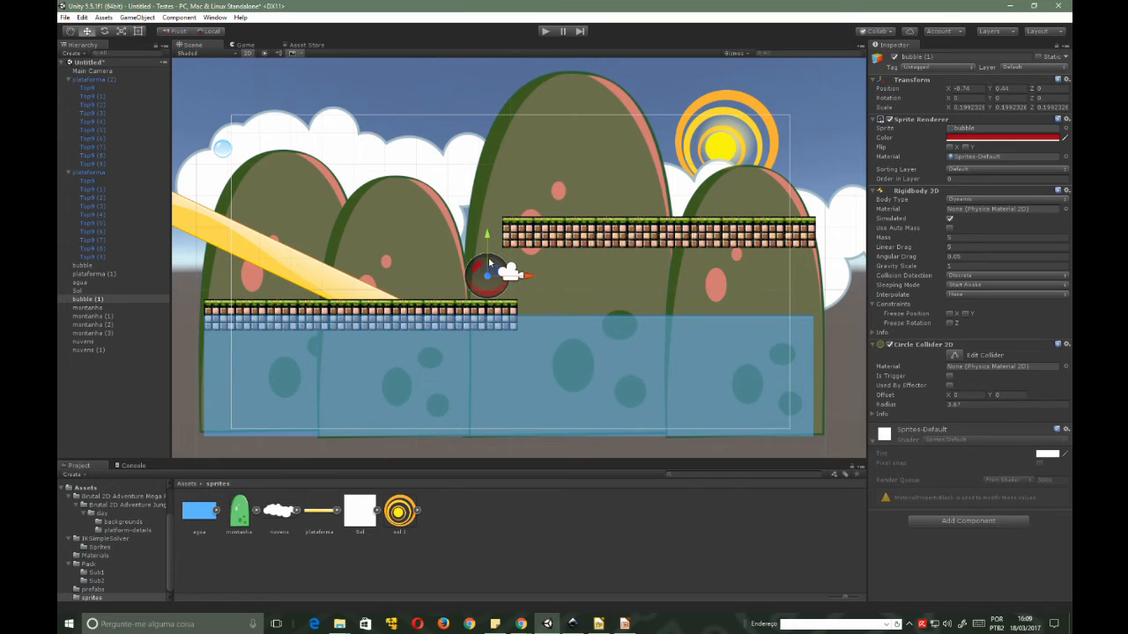
left_click(220, 152)
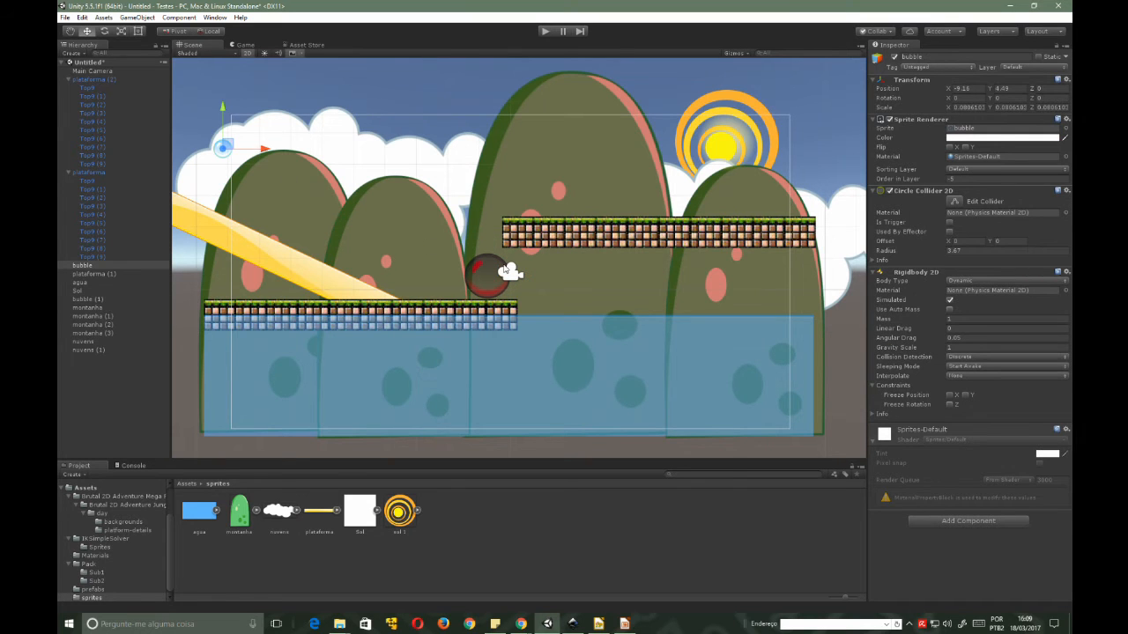
- Add a new bubble sprite to the scene from the IKSimpleSolver Sprites folder
left_click(500, 271)
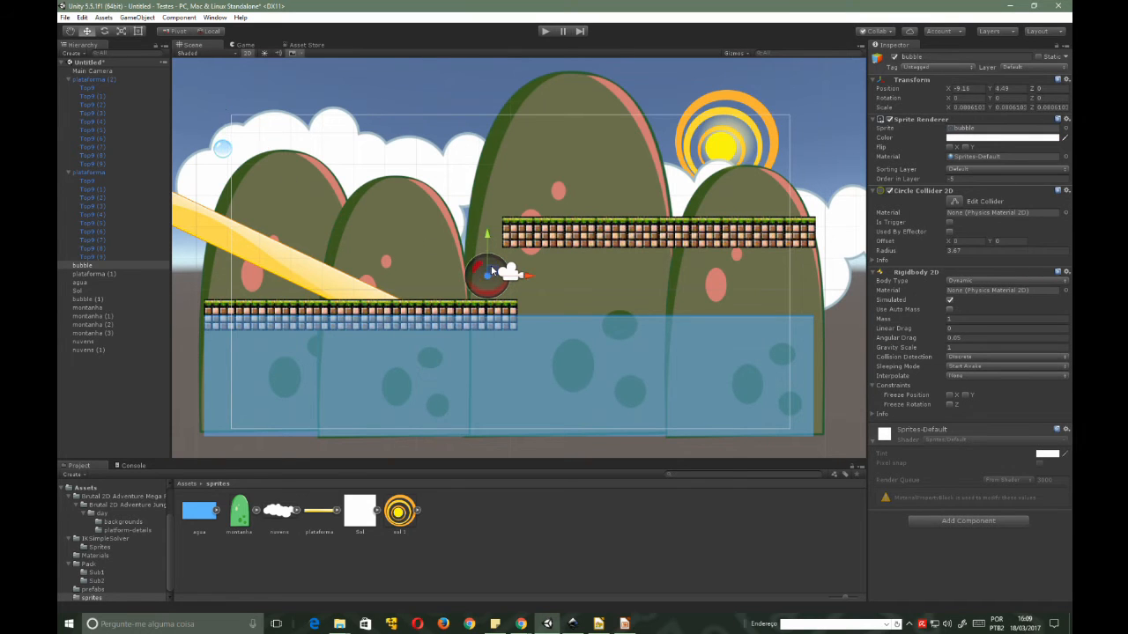
left_click(225, 152)
left_click(99, 496)
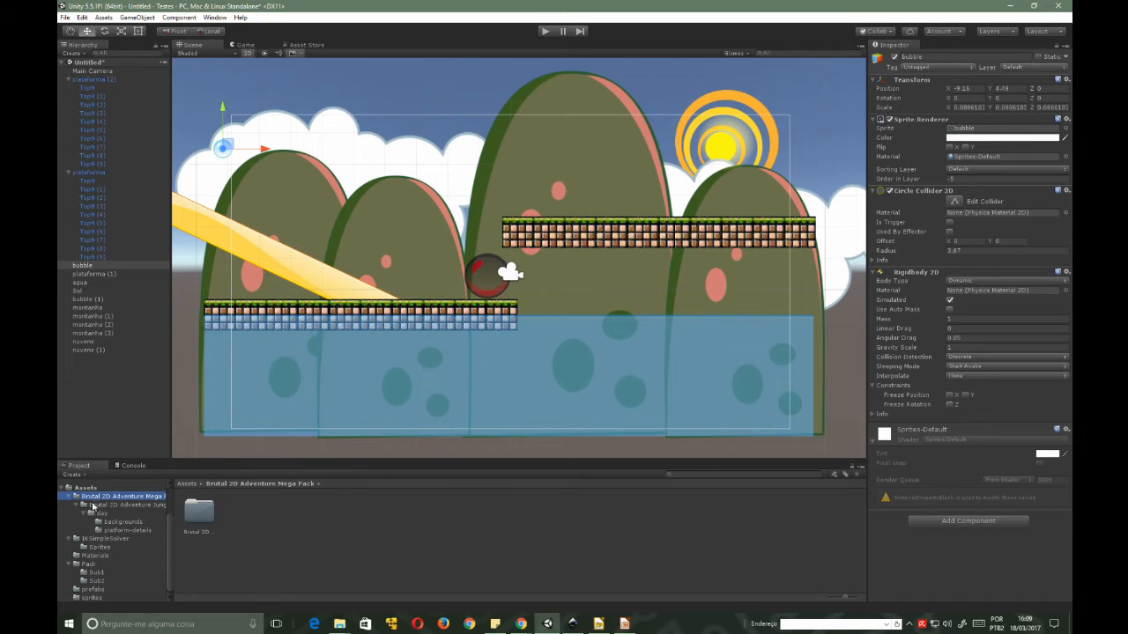
left_click(97, 555)
left_click(97, 547)
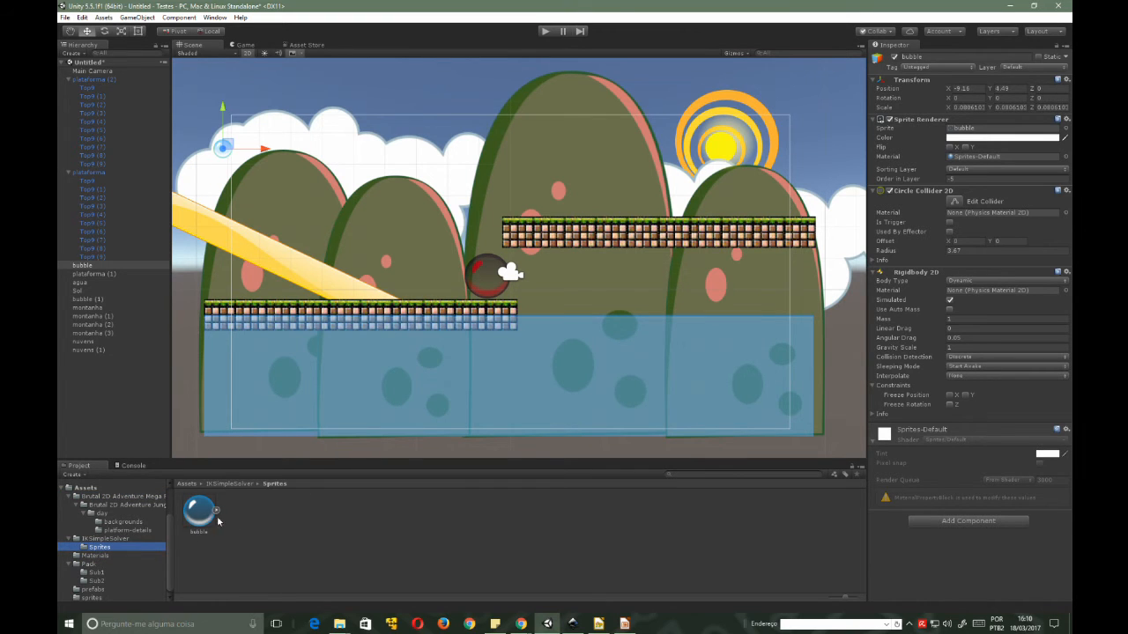
left_click_drag(217, 515, 442, 211)
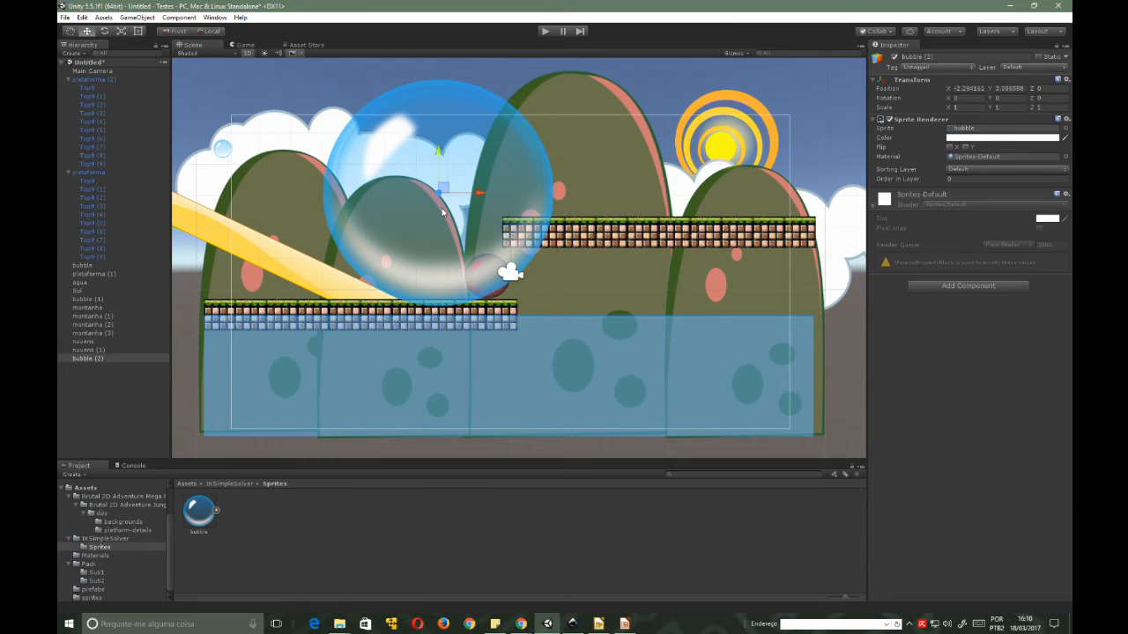
scroll(519, 198, "down", 1)
scroll(506, 207, "up", 3)
scroll(493, 215, "down", 3)
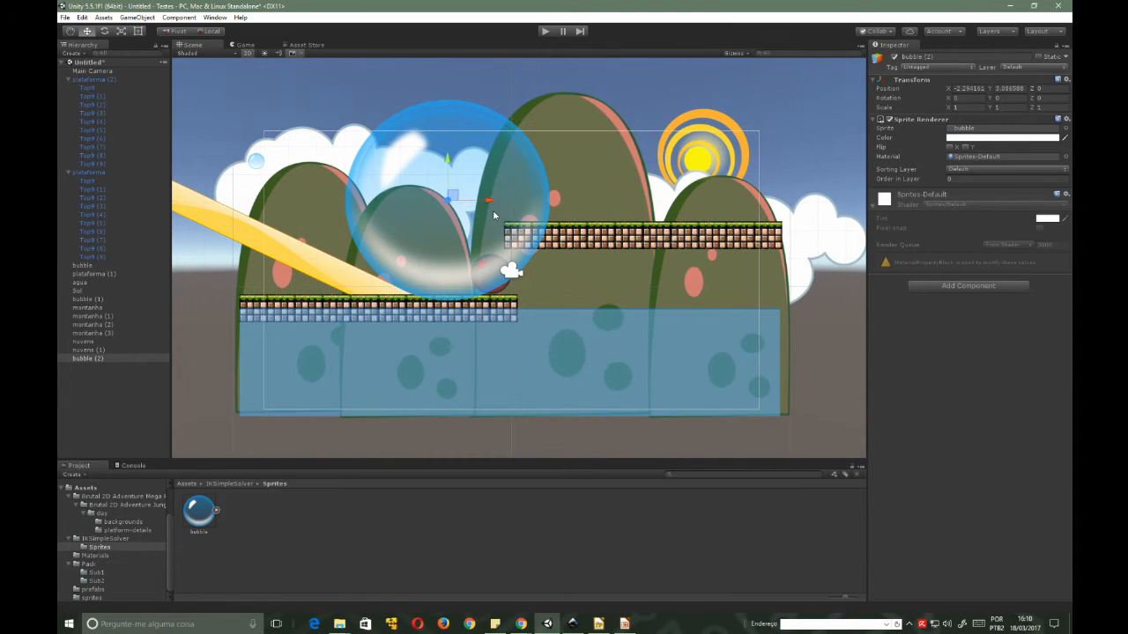
- Scale the new bubble down uniformly to about 0.33 and move it above the upper platform, to about X 0.37, Y 4
left_click_drag(456, 194, 490, 158)
key("e")
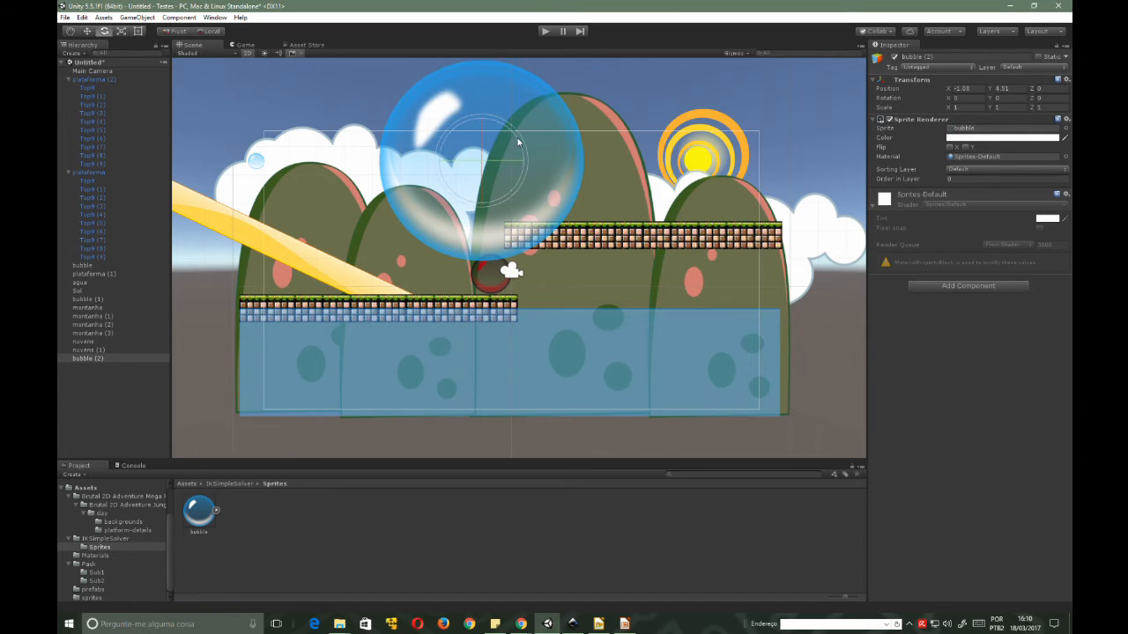
key("r")
left_click_drag(483, 162, 462, 186)
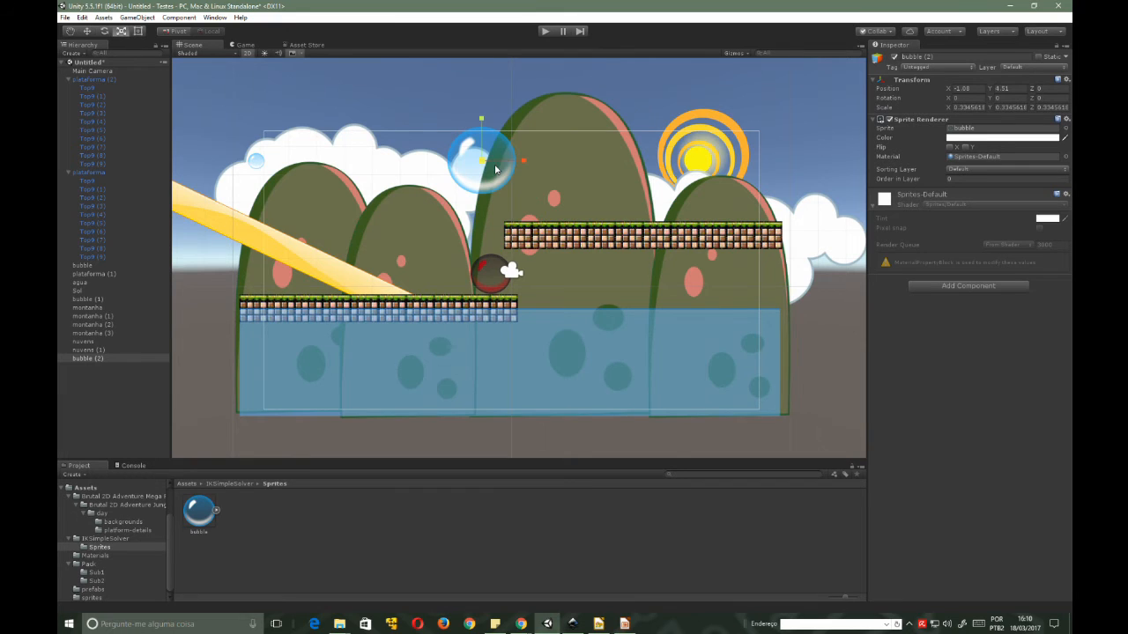
scroll(491, 173, "up", 1)
scroll(491, 173, "up", 2)
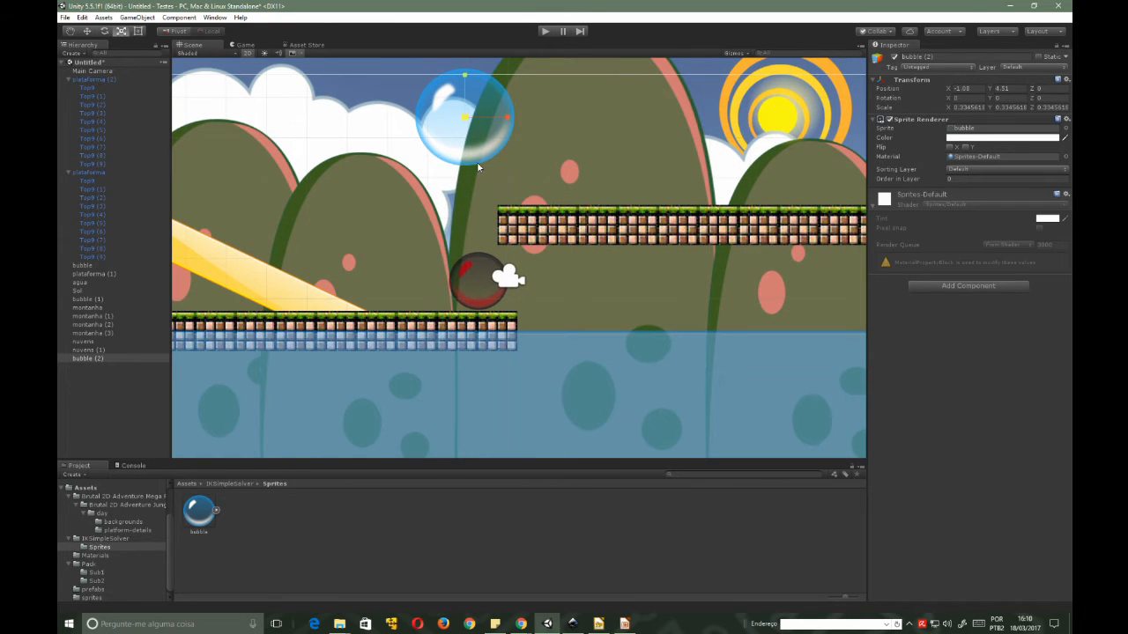
key("w")
left_click_drag(465, 118, 527, 135)
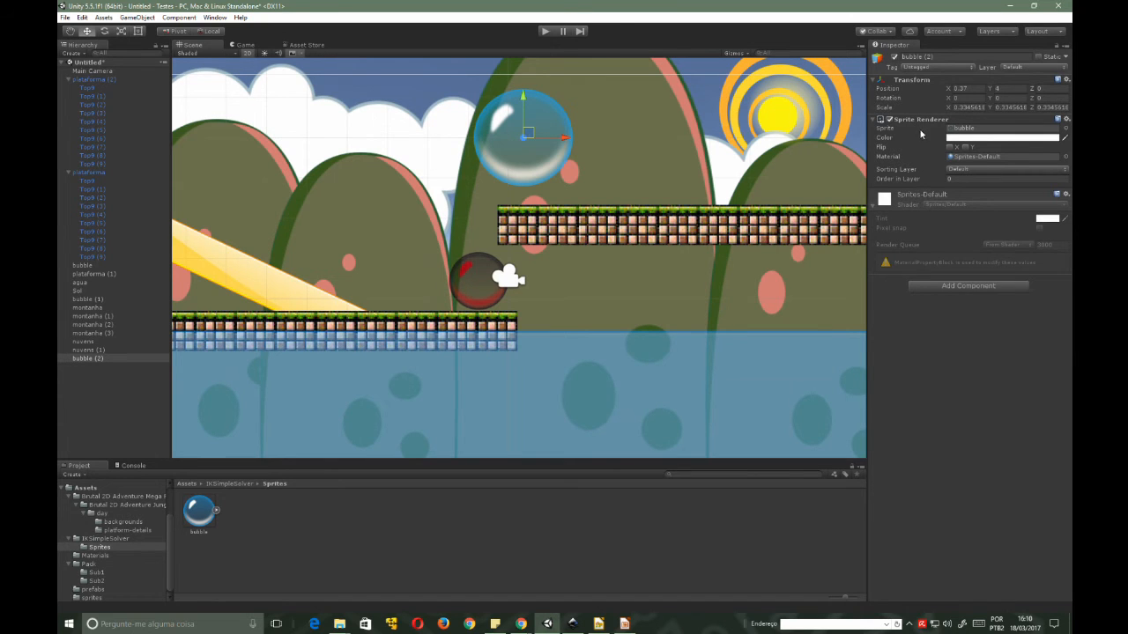
- Toggle the new bubble's Sprite Renderer off and back on twice
left_click(889, 120)
left_click(889, 120)
left_click(889, 120)
left_click(889, 120)
left_click(949, 56)
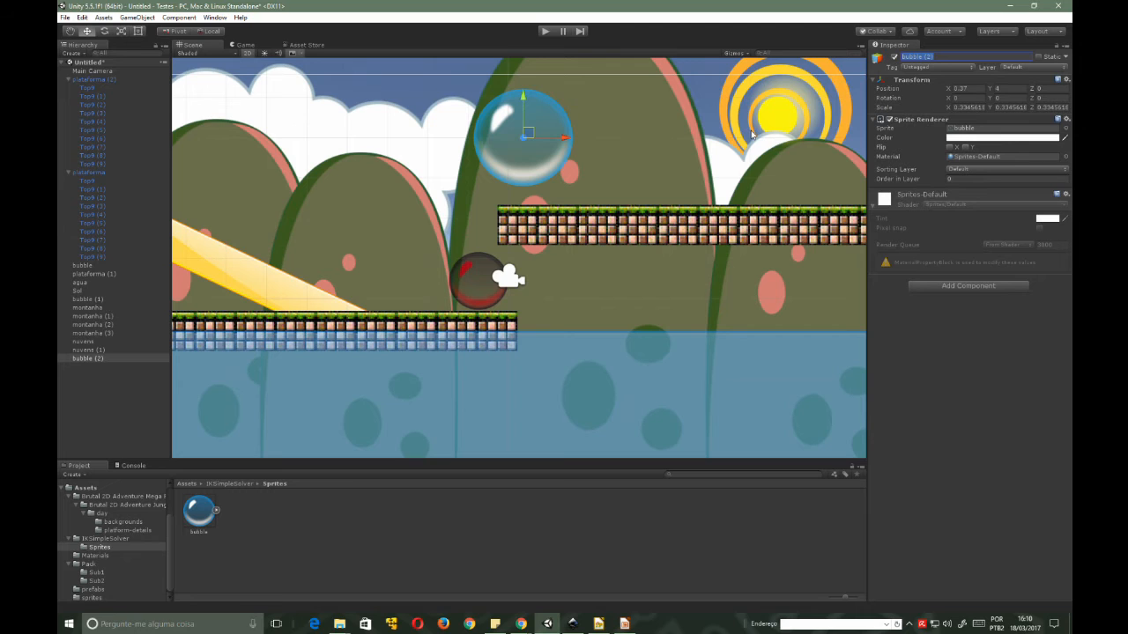
- Examine the new bubble's Material and Color settings in the Sprite Renderer
left_click(996, 161)
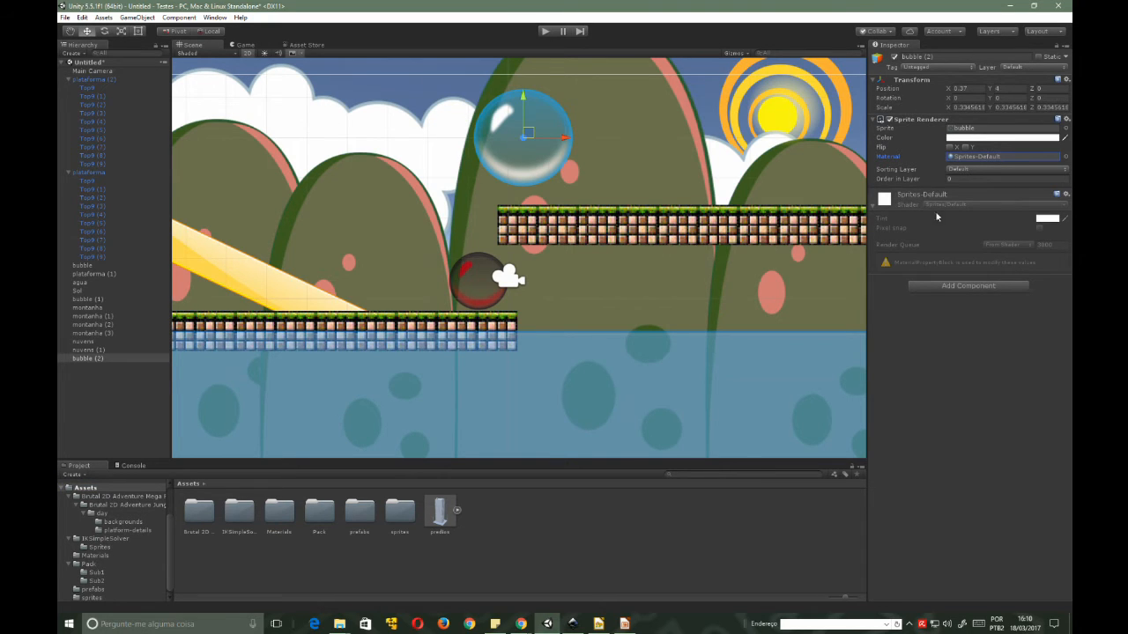
left_click(994, 138)
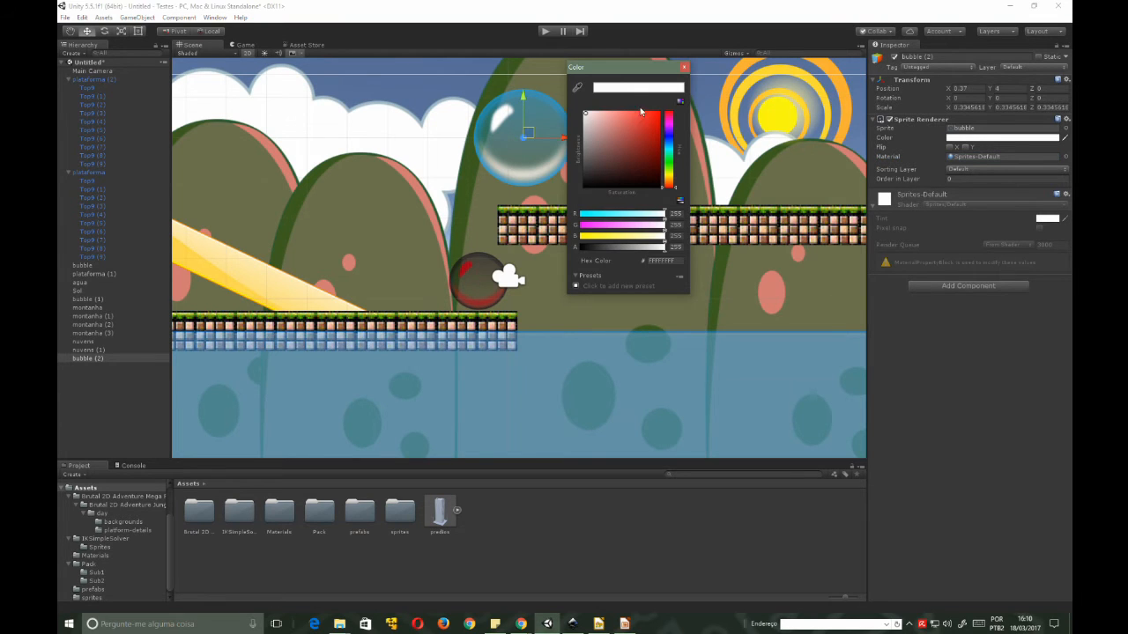
left_click_drag(622, 69, 739, 86)
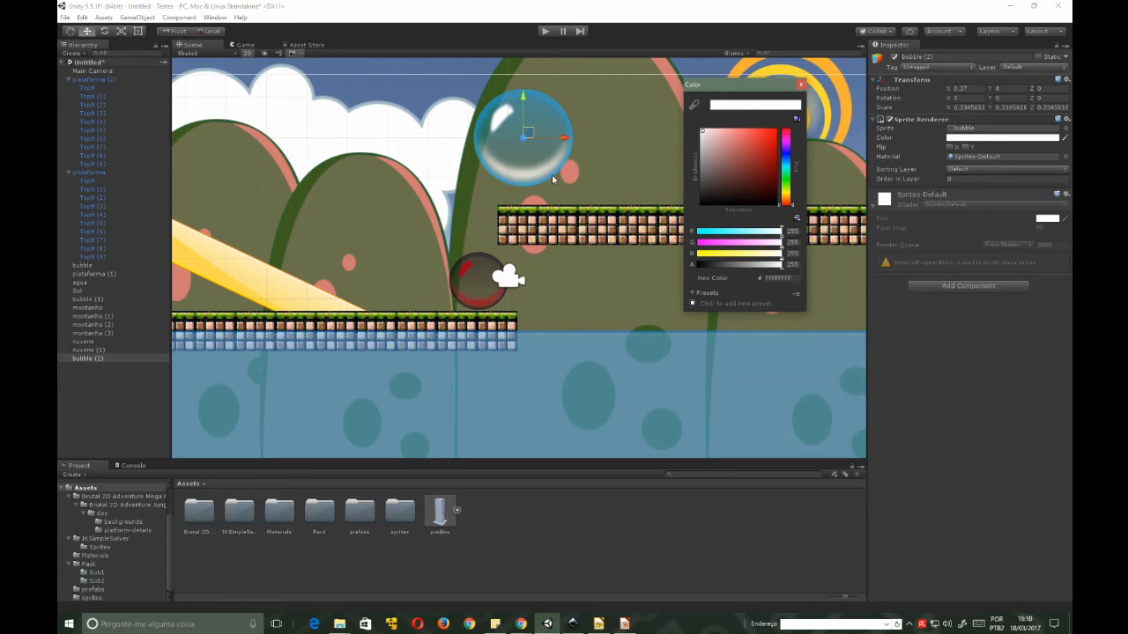
left_click(800, 86)
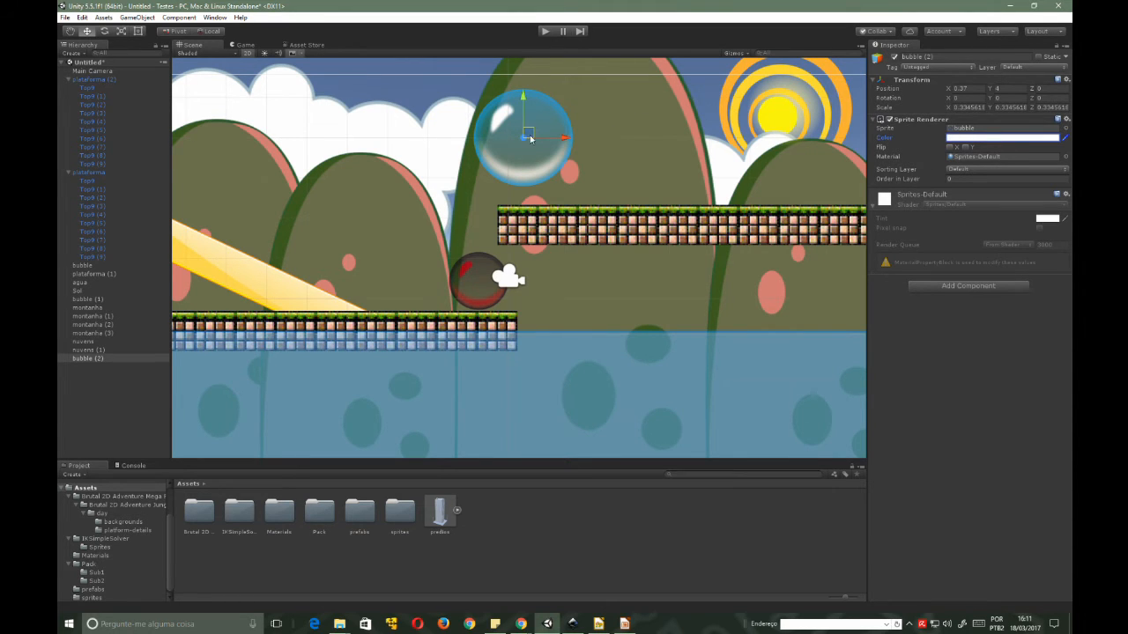
- Rest the bubble on the upper platform at about X 1.09, Y 3.55, and set its Sprite Renderer color to white
left_click_drag(529, 138, 559, 157)
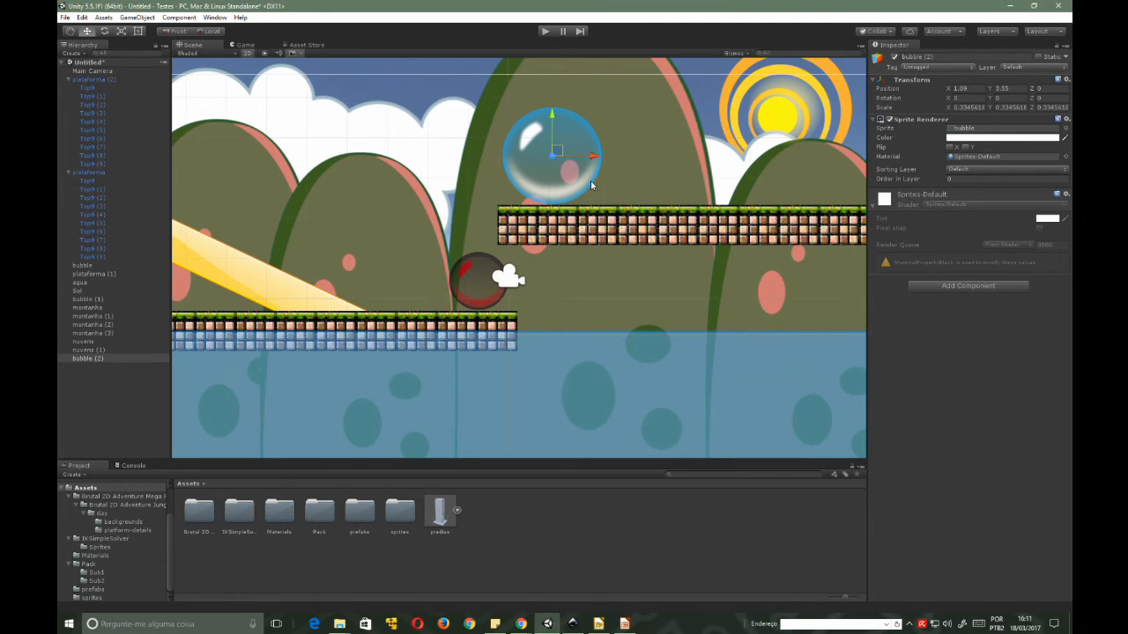
left_click(970, 139)
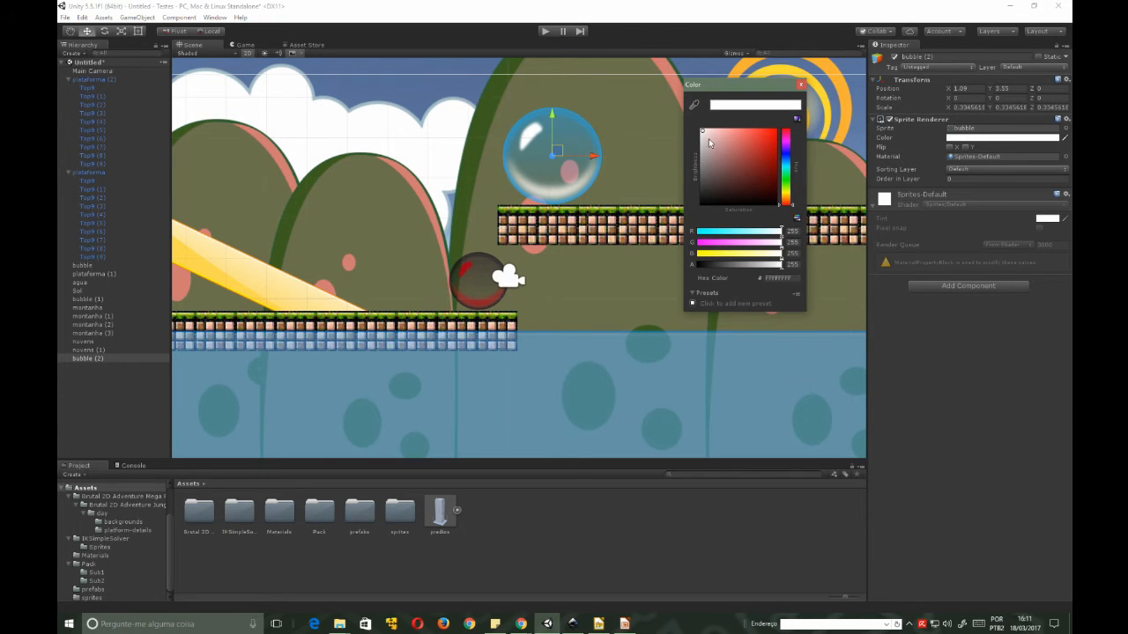
mouse_move(706, 134)
left_mouse_down()
mouse_move(765, 140)
mouse_move(764, 163)
mouse_move(765, 138)
mouse_move(725, 142)
mouse_move(747, 192)
mouse_move(777, 149)
mouse_move(742, 131)
mouse_move(718, 141)
mouse_move(735, 151)
mouse_move(718, 139)
mouse_move(752, 156)
mouse_move(729, 142)
mouse_move(751, 176)
mouse_move(731, 139)
mouse_move(751, 152)
mouse_move(766, 142)
mouse_move(703, 135)
mouse_move(768, 205)
mouse_move(768, 157)
mouse_move(735, 145)
mouse_move(757, 171)
mouse_move(702, 132)
left_mouse_up()
left_click(801, 85)
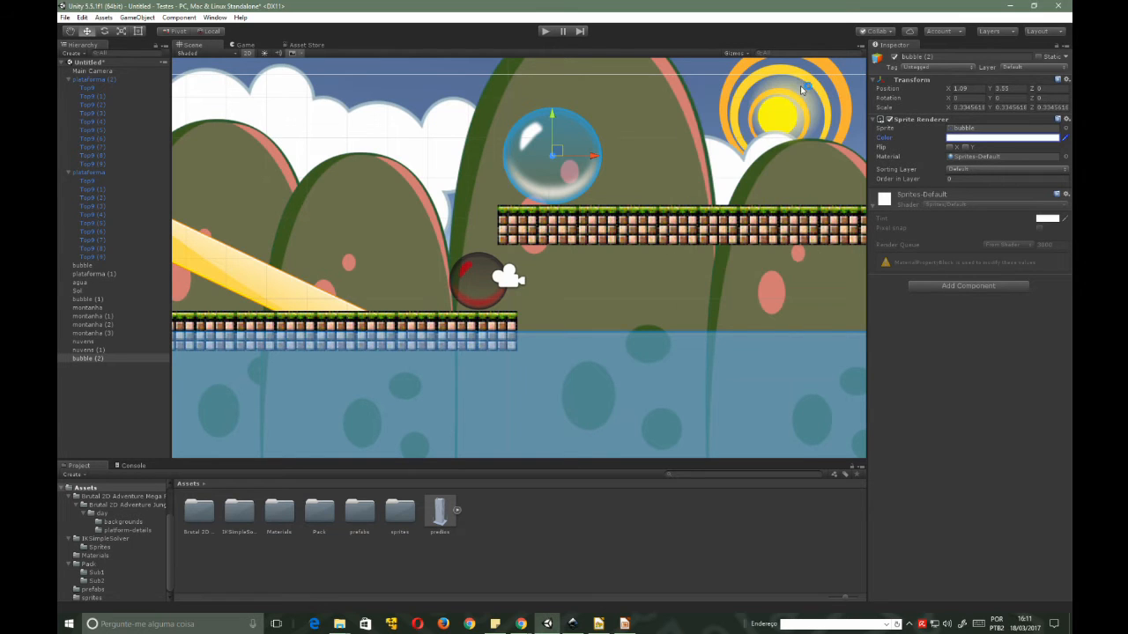
- Toggle Flip X on the bubble's Sprite Renderer several times, finishing with it off
left_click(949, 148)
left_click(950, 148)
left_click(949, 150)
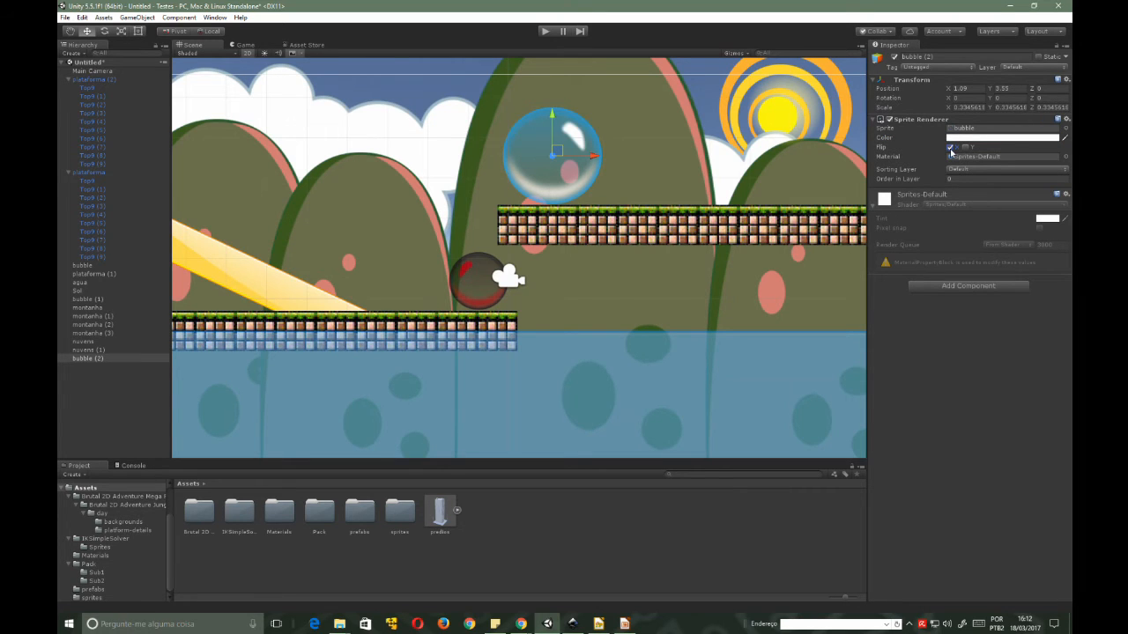
left_click(949, 150)
left_click(950, 149)
left_click(950, 150)
left_click(950, 148)
left_click(950, 149)
- Toggle the bubble's Flip Y alone and together with Flip X, finishing with both off
left_click(966, 149)
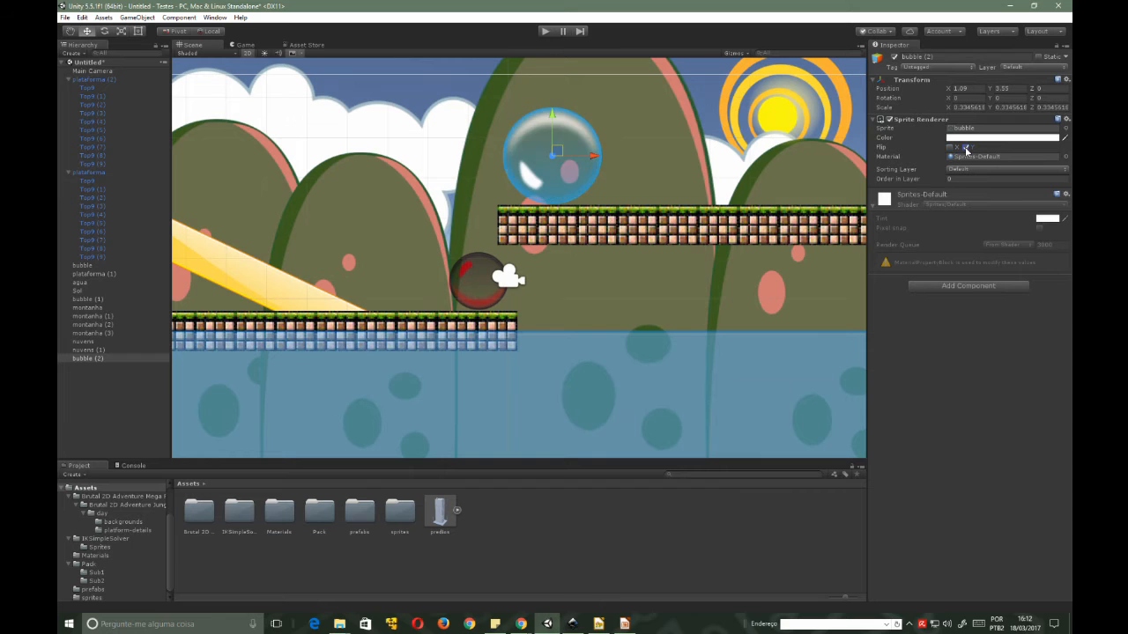
left_click(966, 150)
left_click(965, 149)
left_click(966, 149)
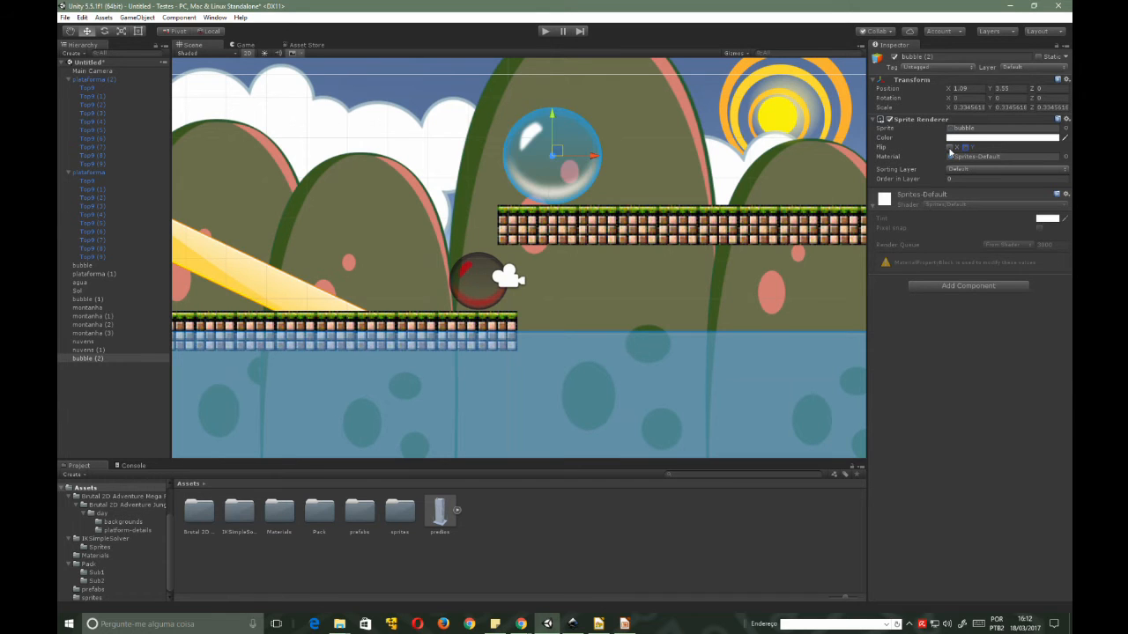
left_click(949, 149)
left_click(964, 150)
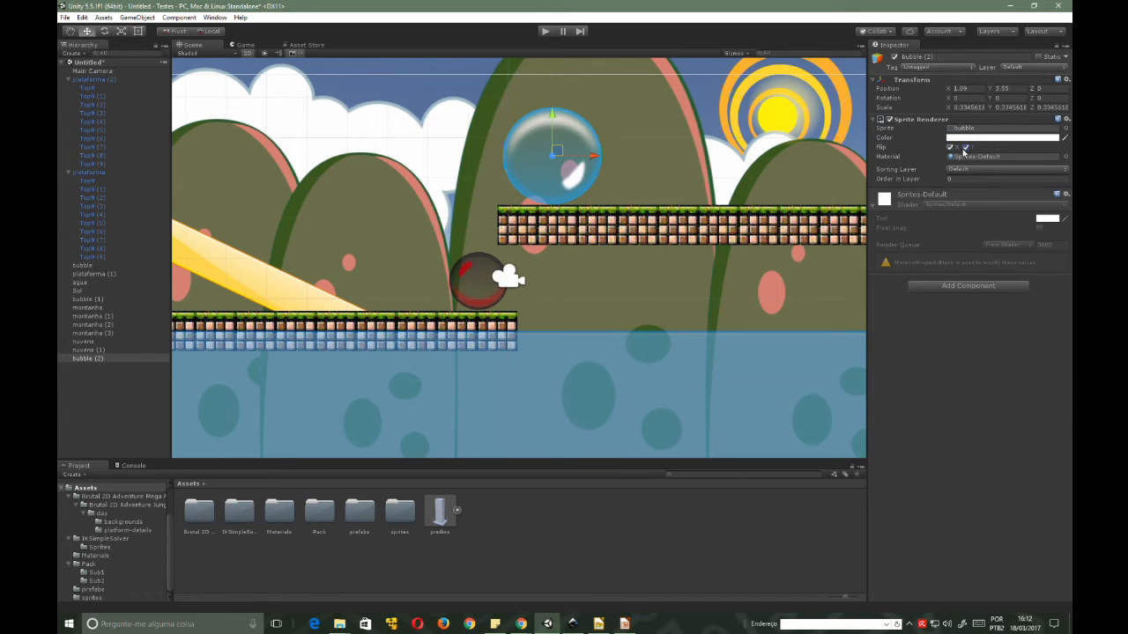
left_click(965, 150)
left_click(950, 149)
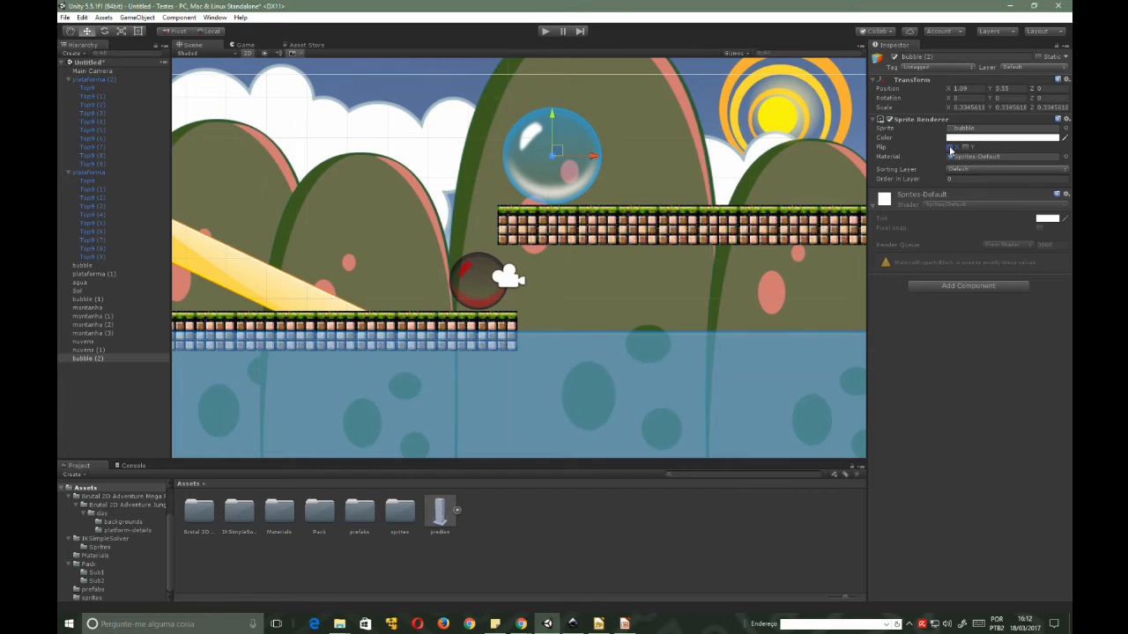
- Open the Tags & Layers settings through Add Sorting Layer, expand the Tags and Layers lists, and reselect the bubble
left_click(975, 169)
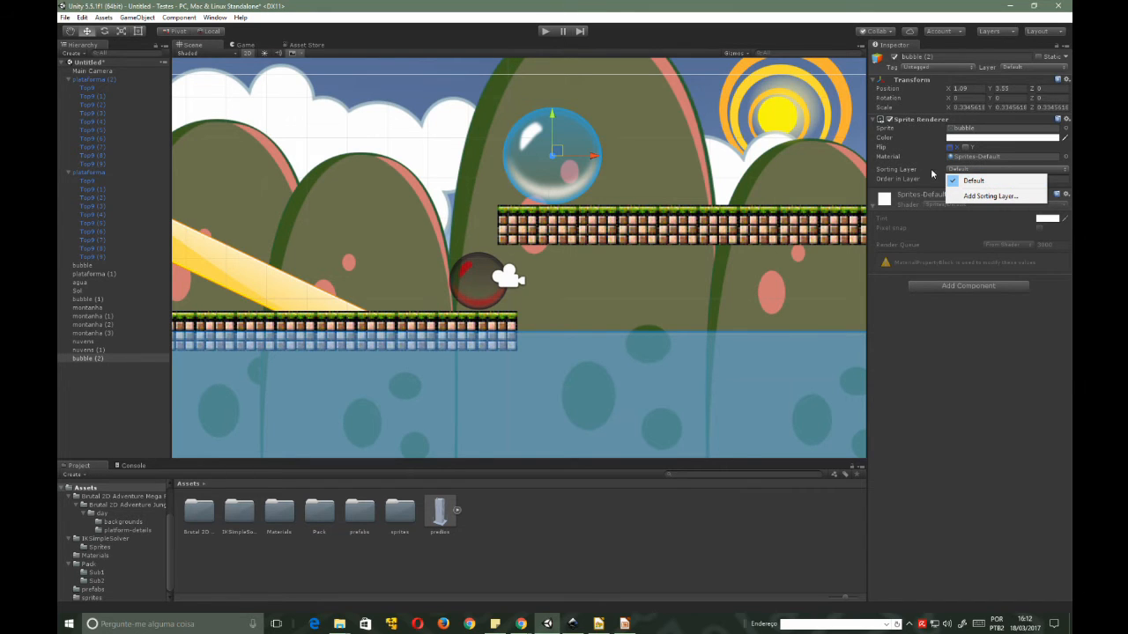
left_click(974, 199)
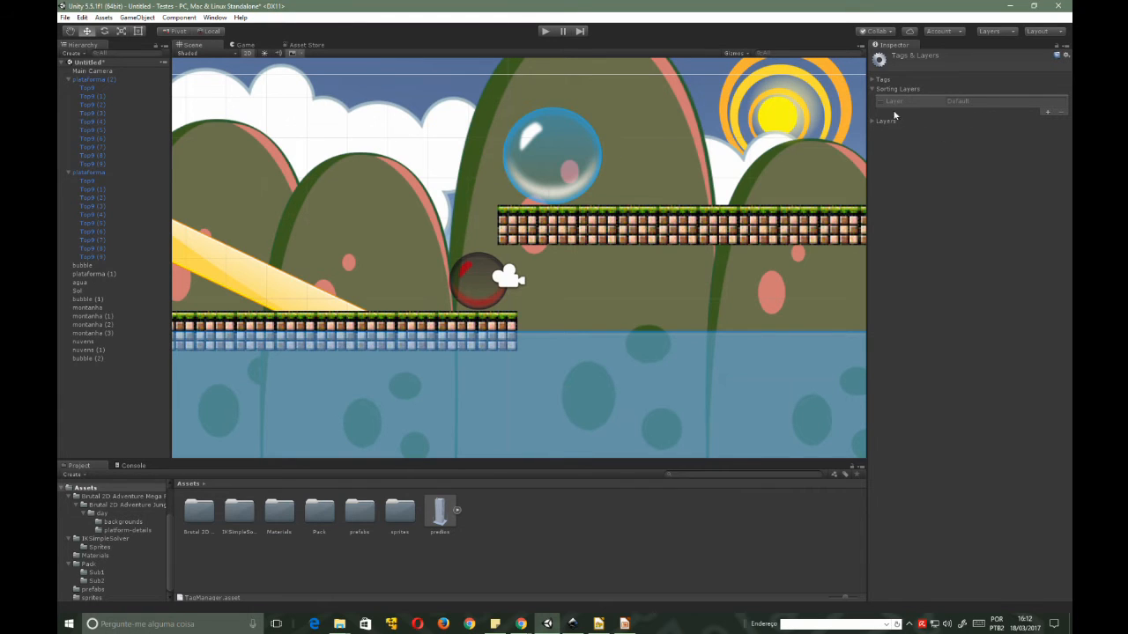
left_click(882, 80)
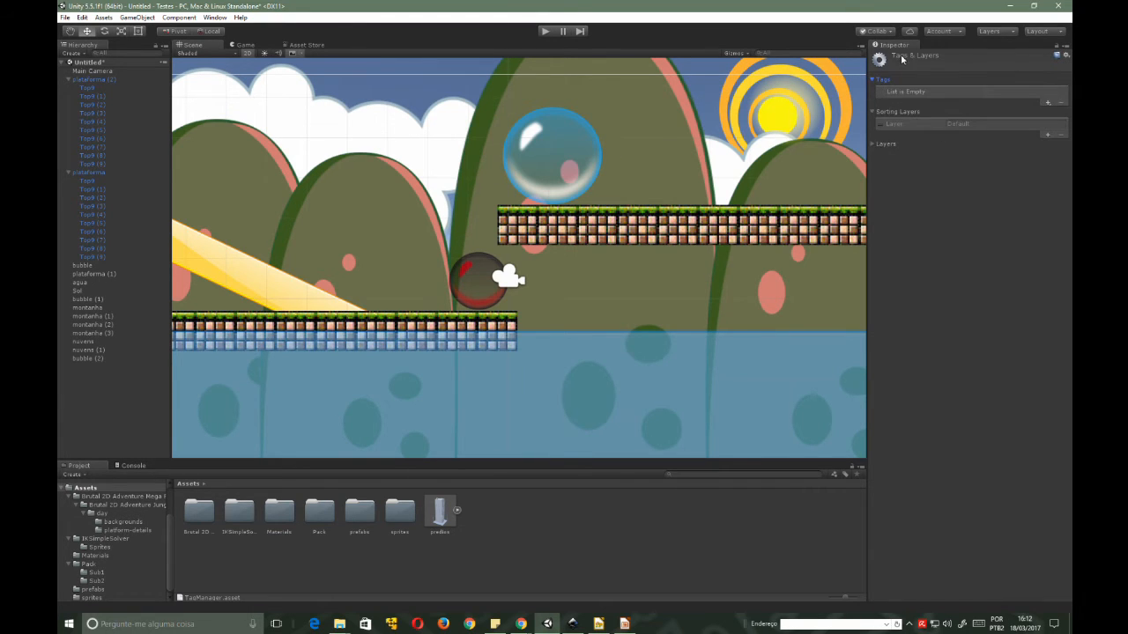
left_click(876, 144)
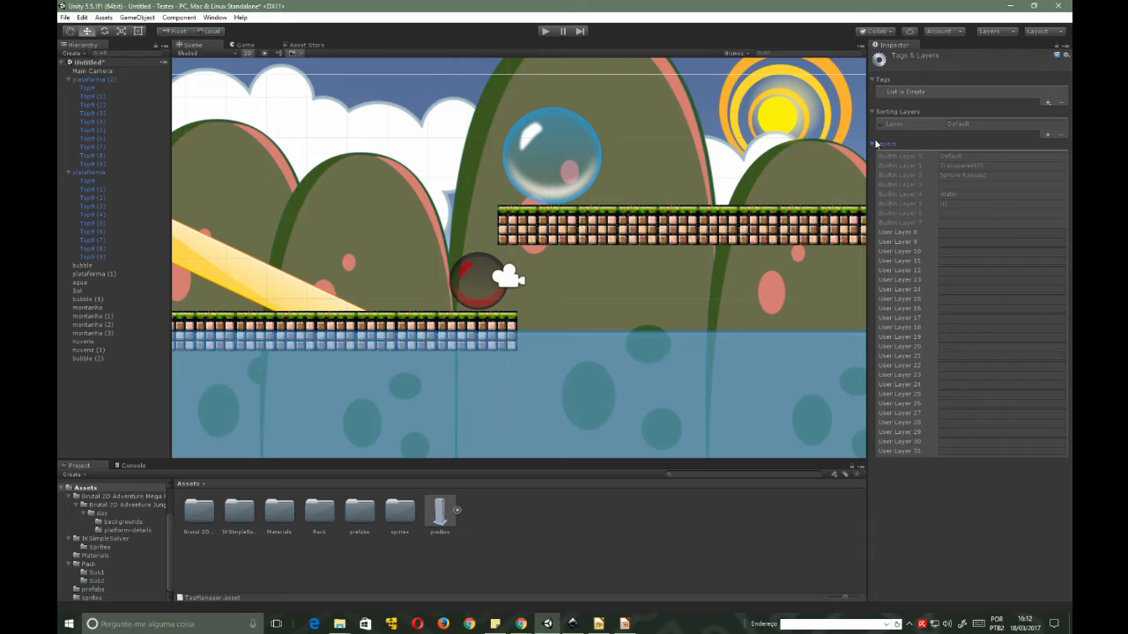
left_click(602, 139)
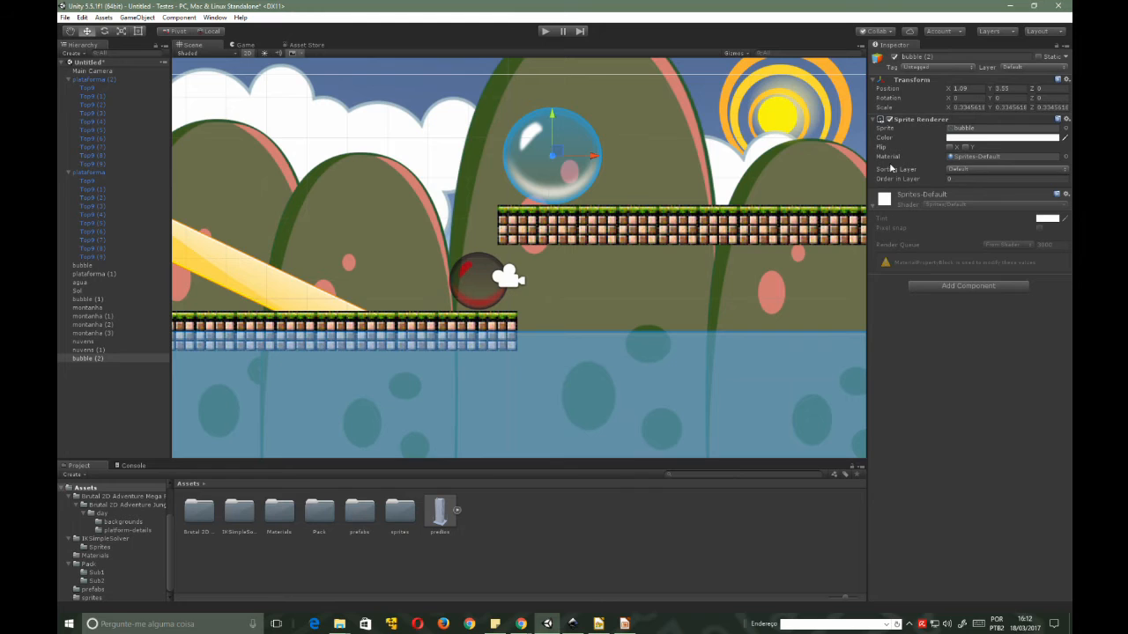
- Check the bubble's Sorting Layer options and Order in Layer, and shift the bubble along the platform to about X 1.89
left_click(1021, 170)
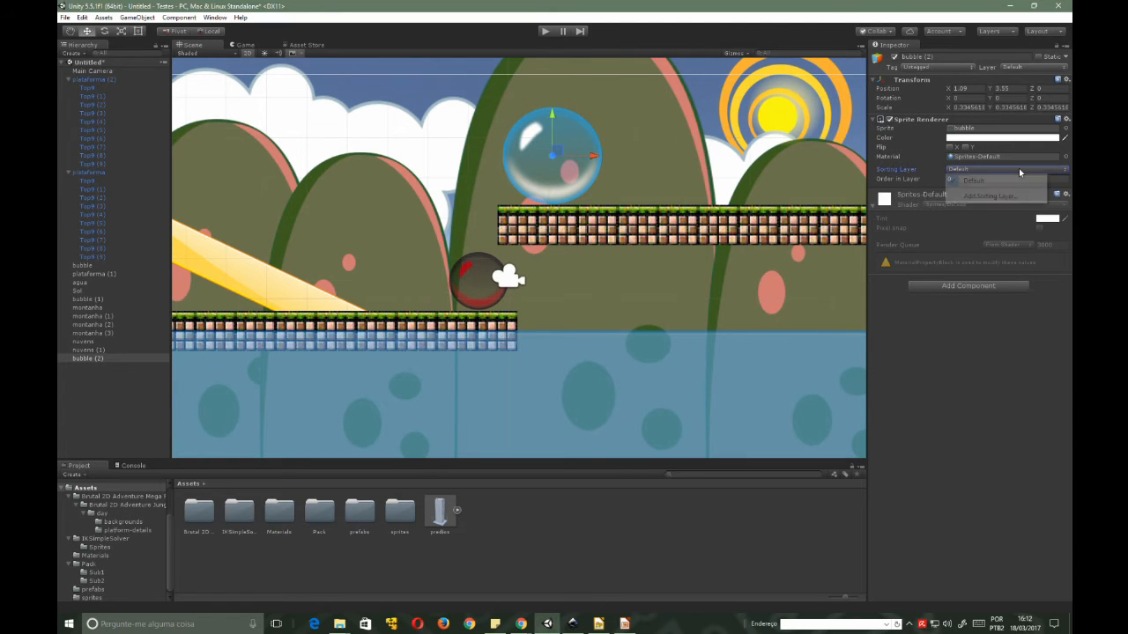
left_click(1017, 172)
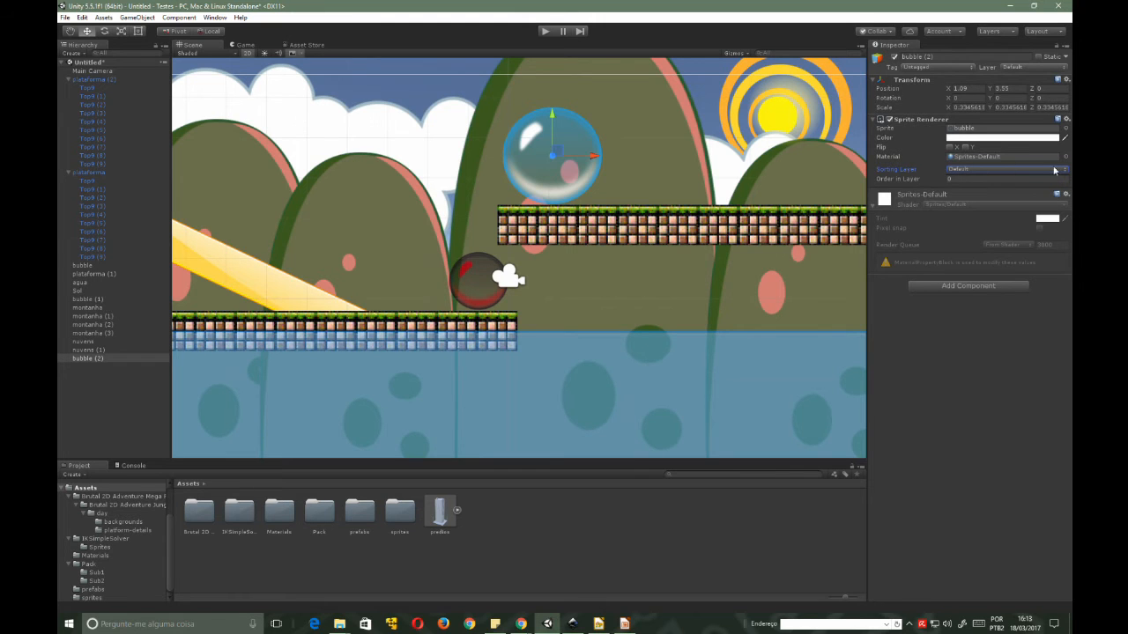
left_click(967, 178)
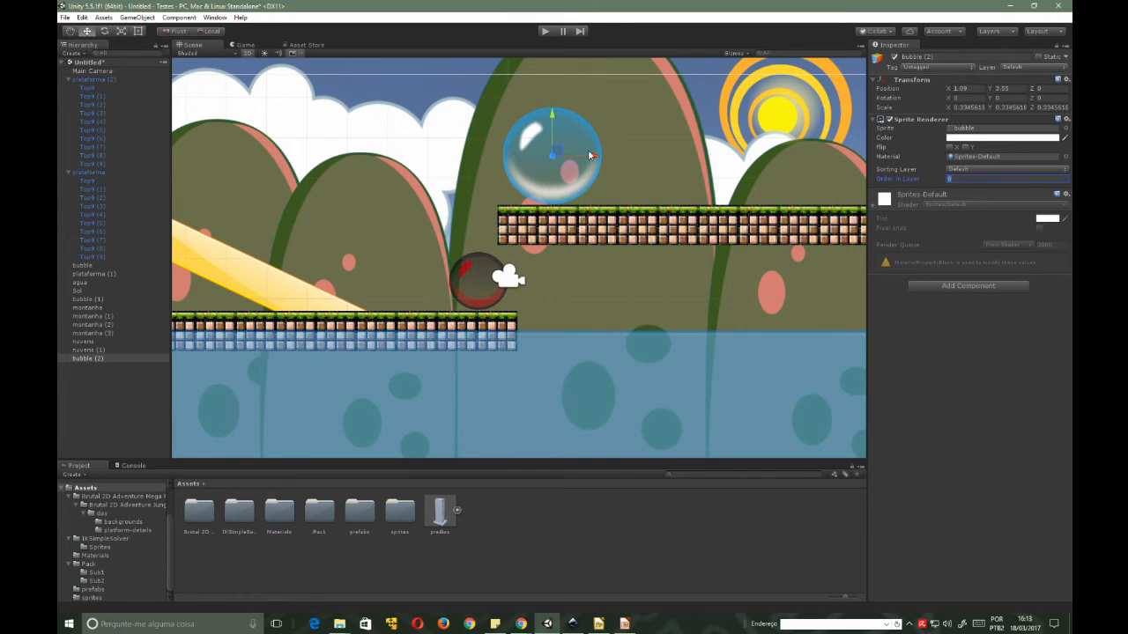
left_click_drag(593, 156, 624, 156)
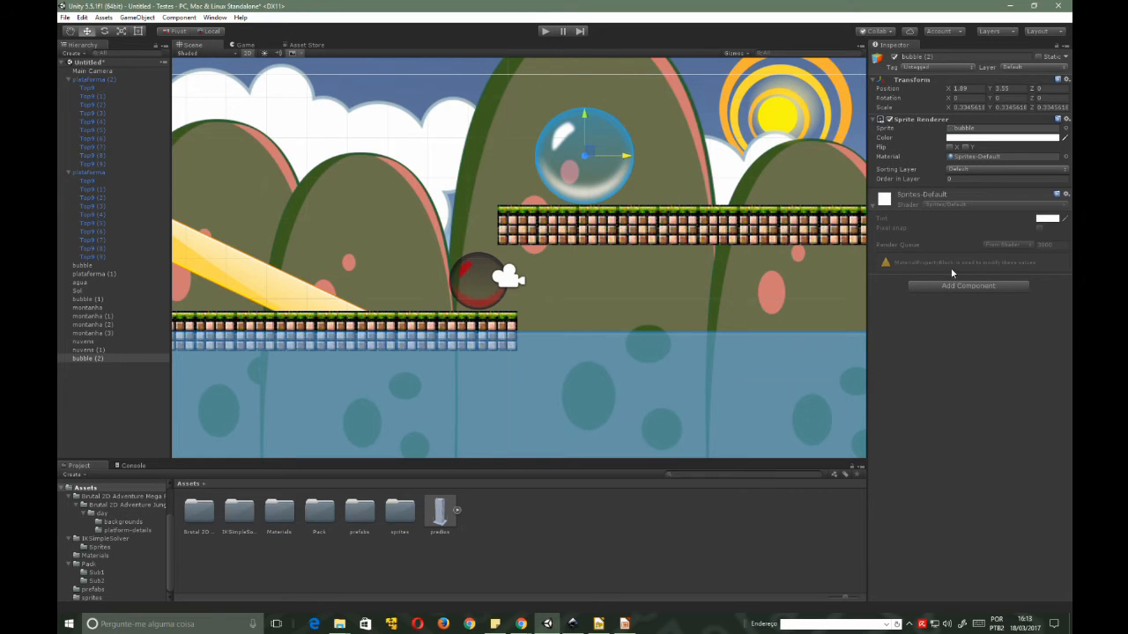
- Browse the Effects, Physics 2D and Navigation categories of components that can be added to the large bubble
left_click(975, 285)
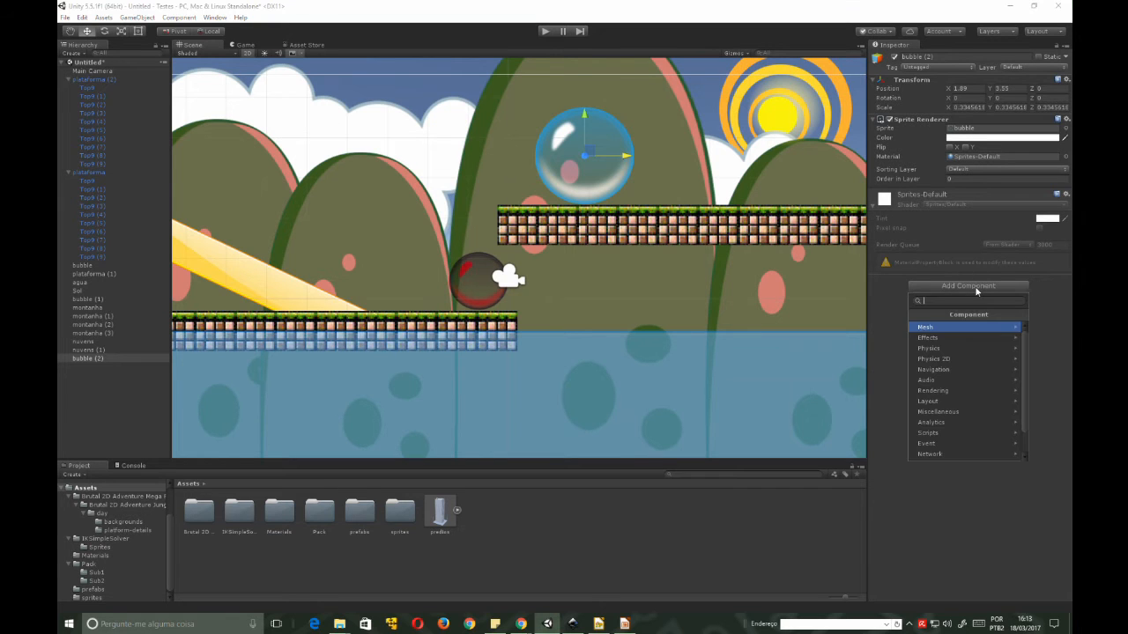
left_click(936, 339)
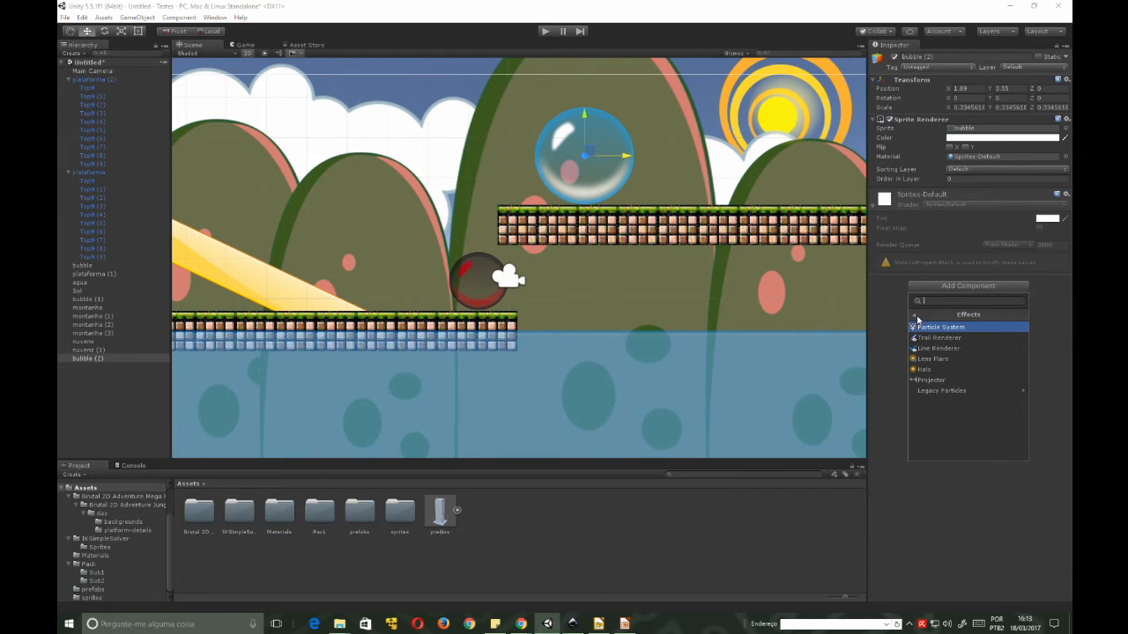
left_click(914, 315)
left_click(938, 359)
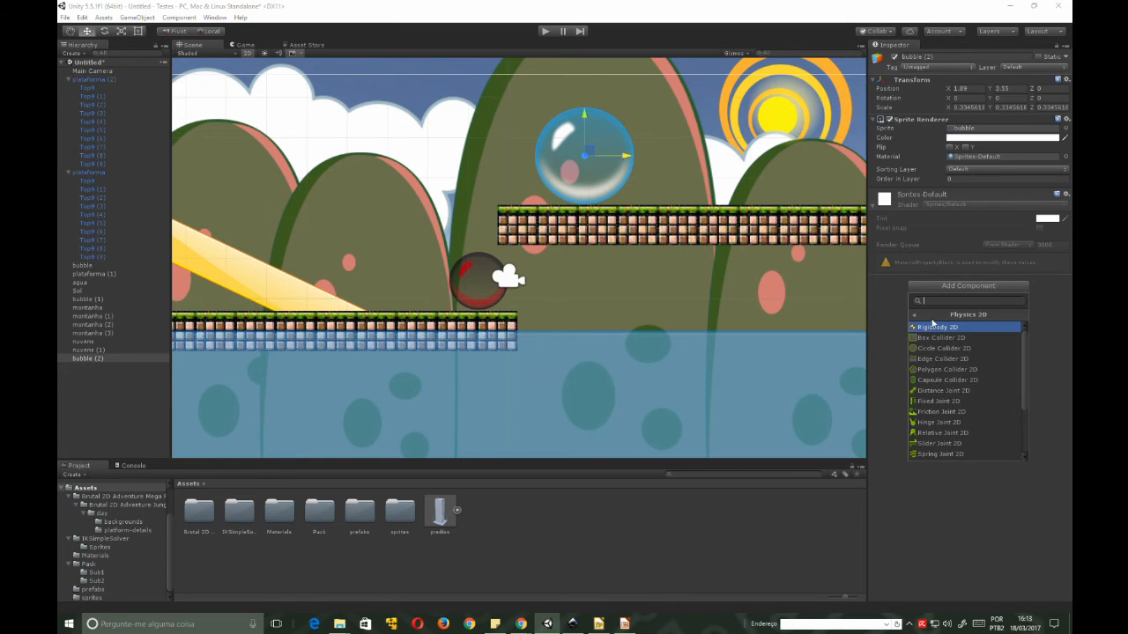
left_click(914, 315)
left_click(936, 370)
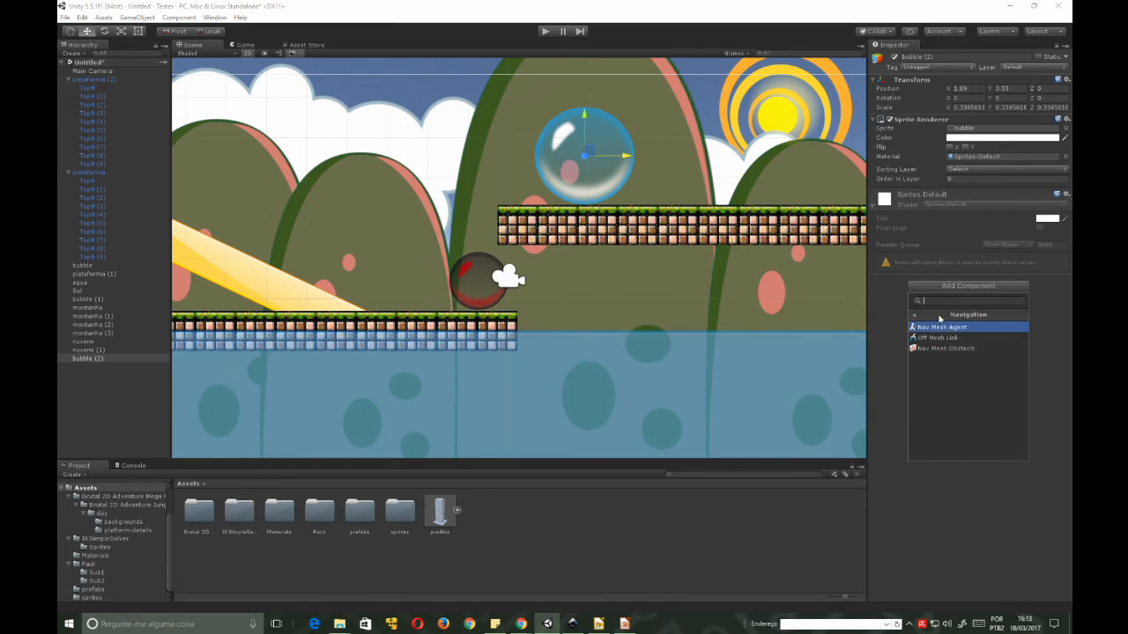
left_click(914, 315)
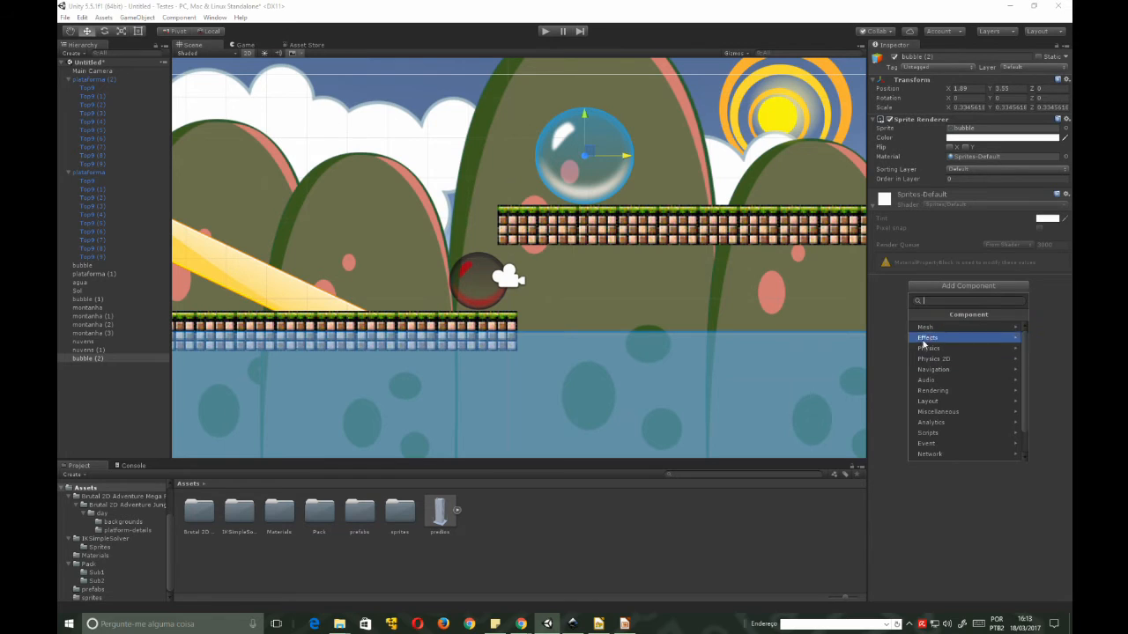
left_click(930, 359)
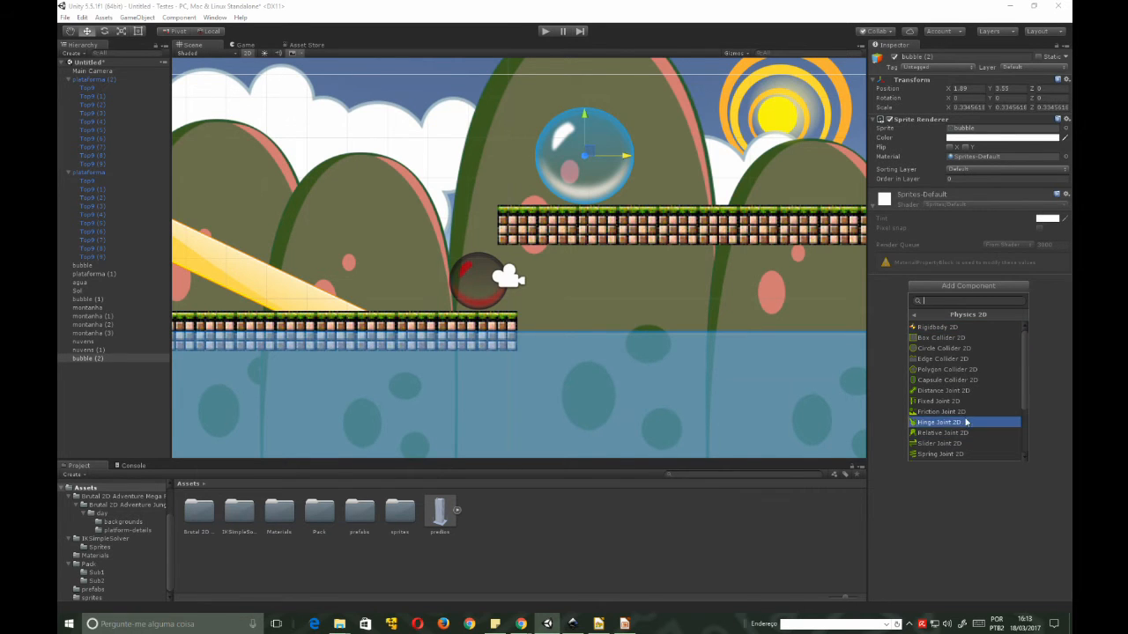
left_click(915, 318)
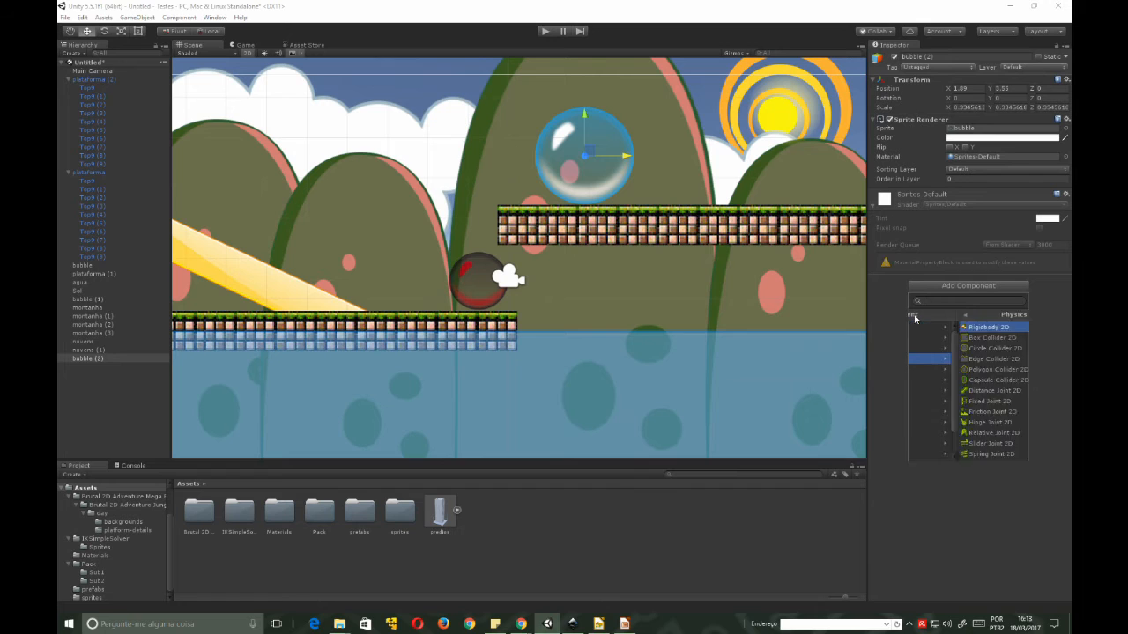
- Review the Effects, Physics 2D, Navigation and Audio component categories, and close the component list without adding anything
left_click(931, 338)
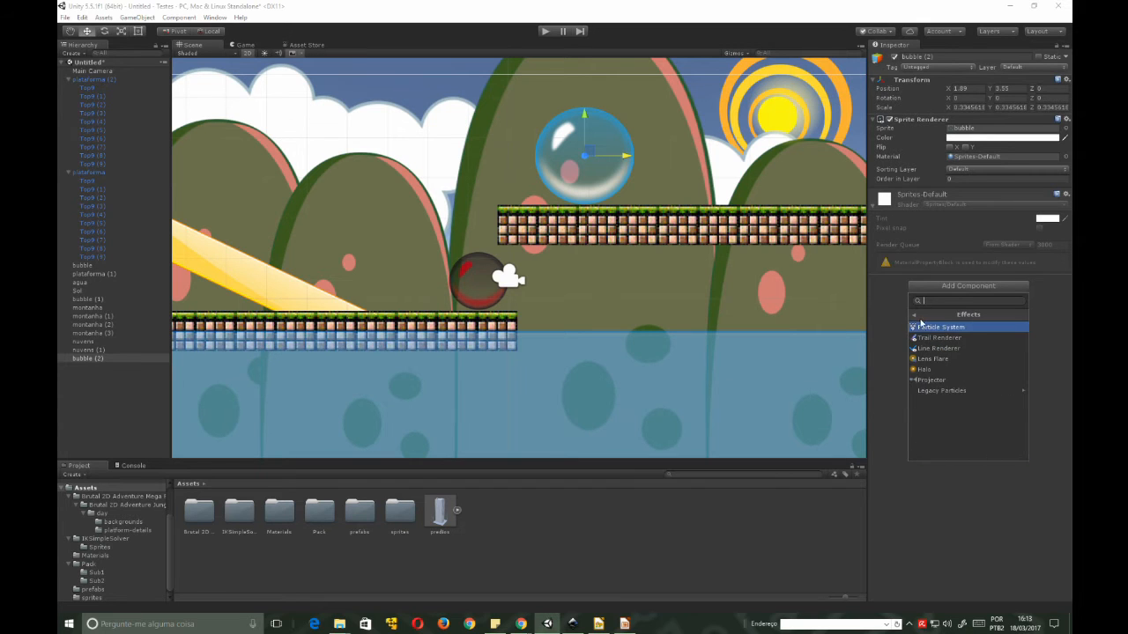
left_click(915, 316)
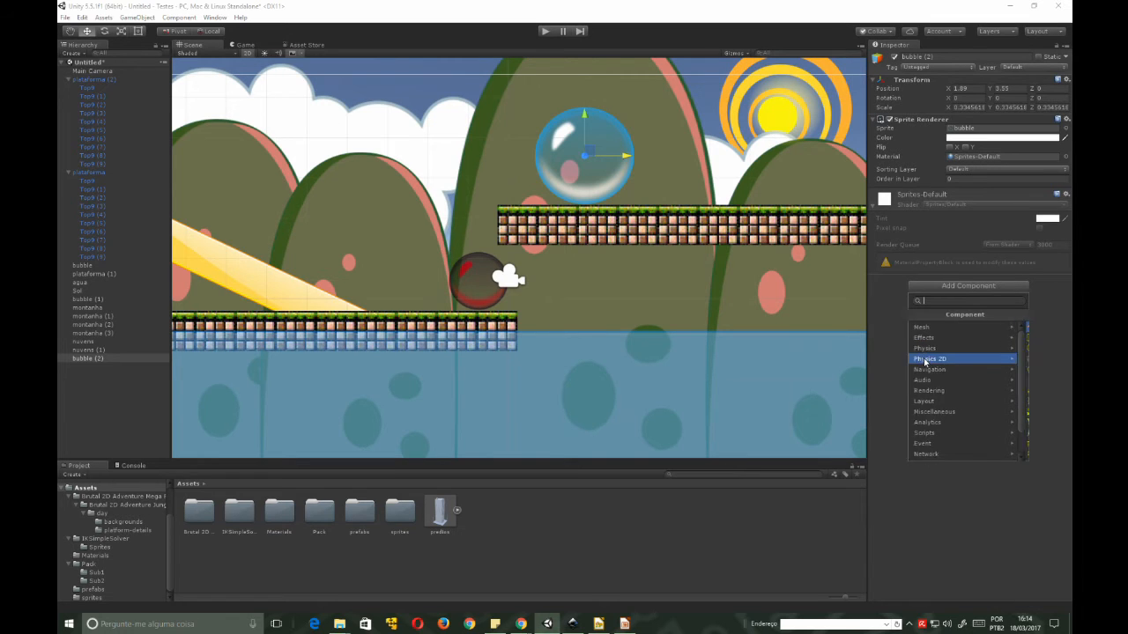
left_click(932, 359)
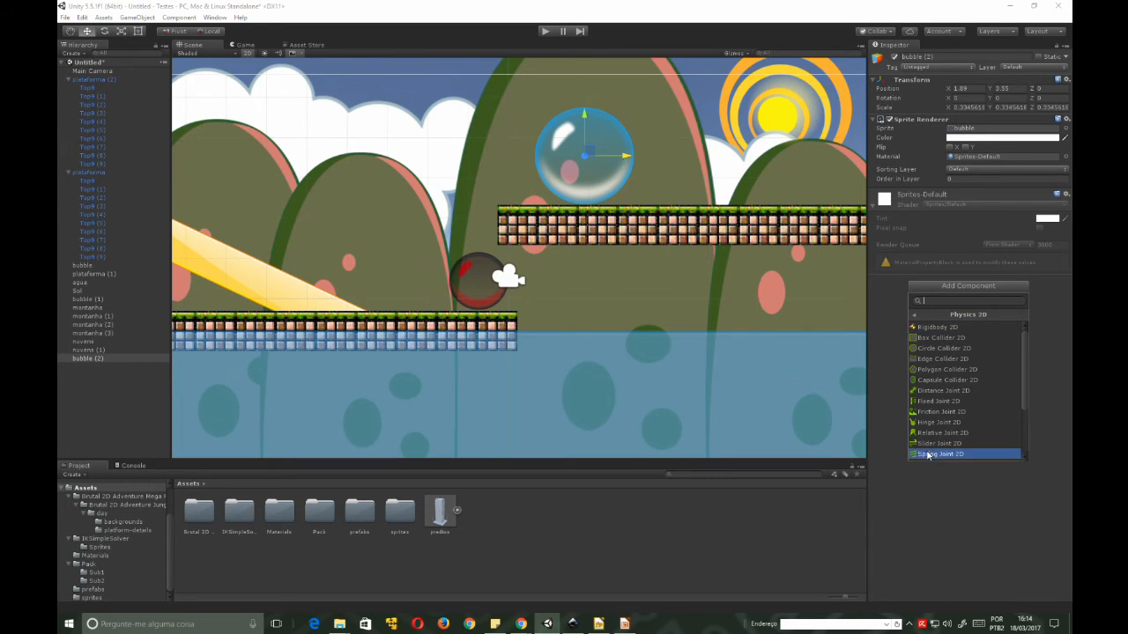
left_click(914, 315)
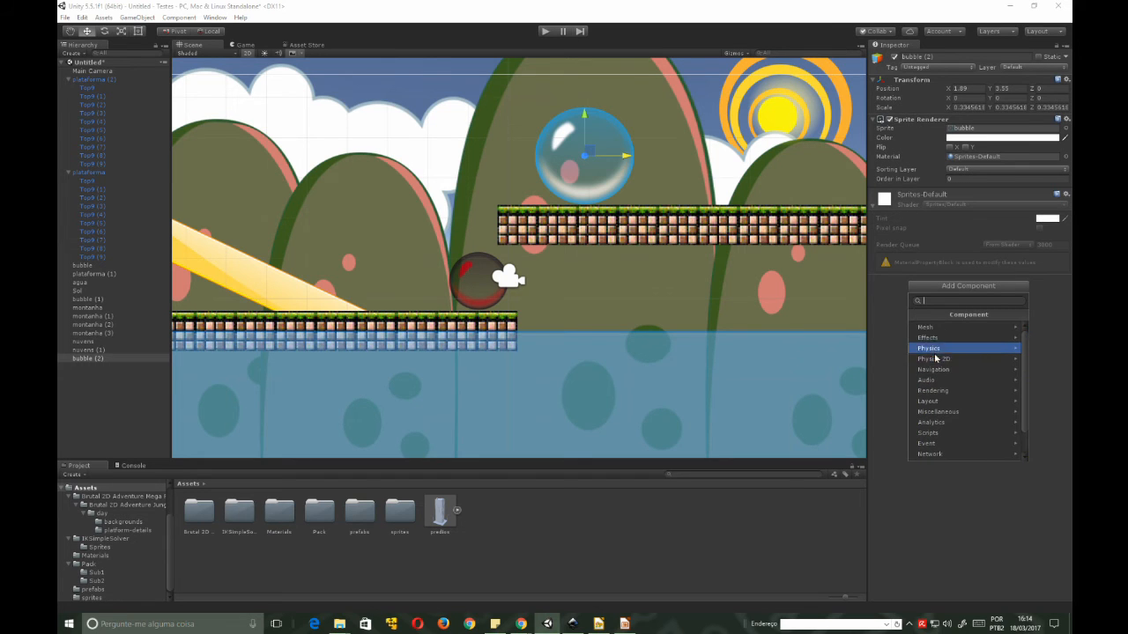
left_click(925, 370)
left_click(915, 316)
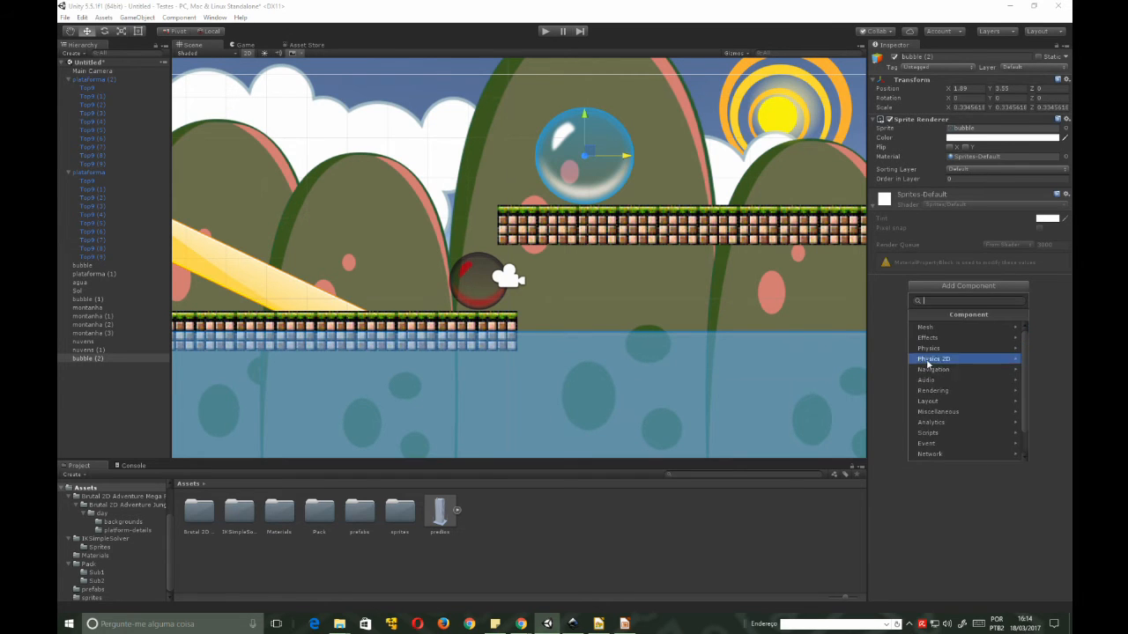
left_click(929, 380)
left_click(913, 314)
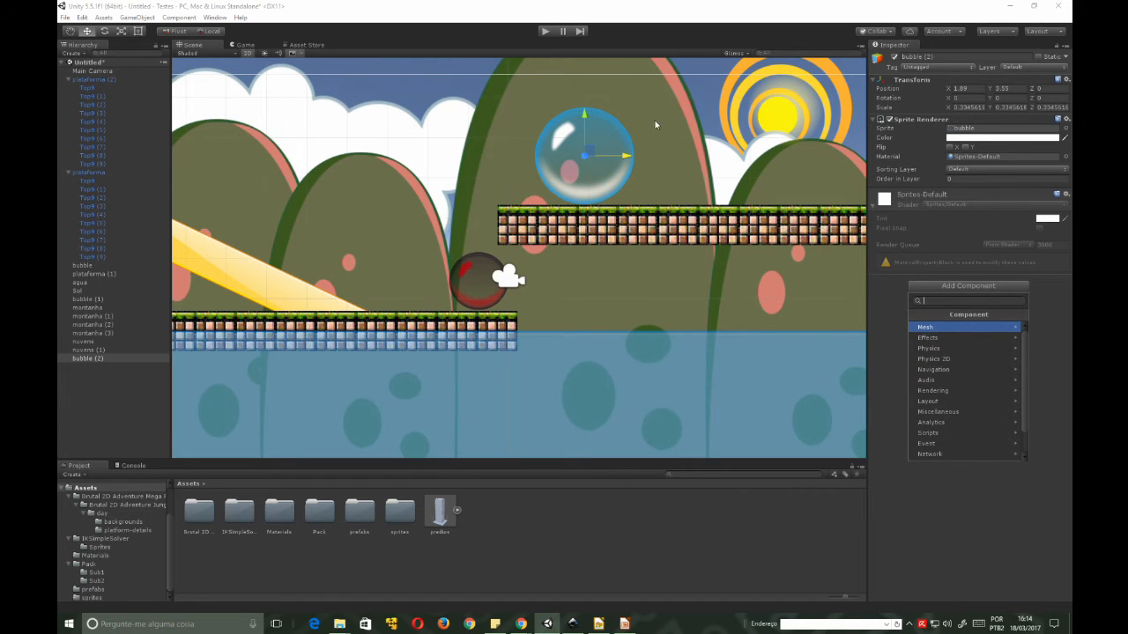
left_click(589, 124)
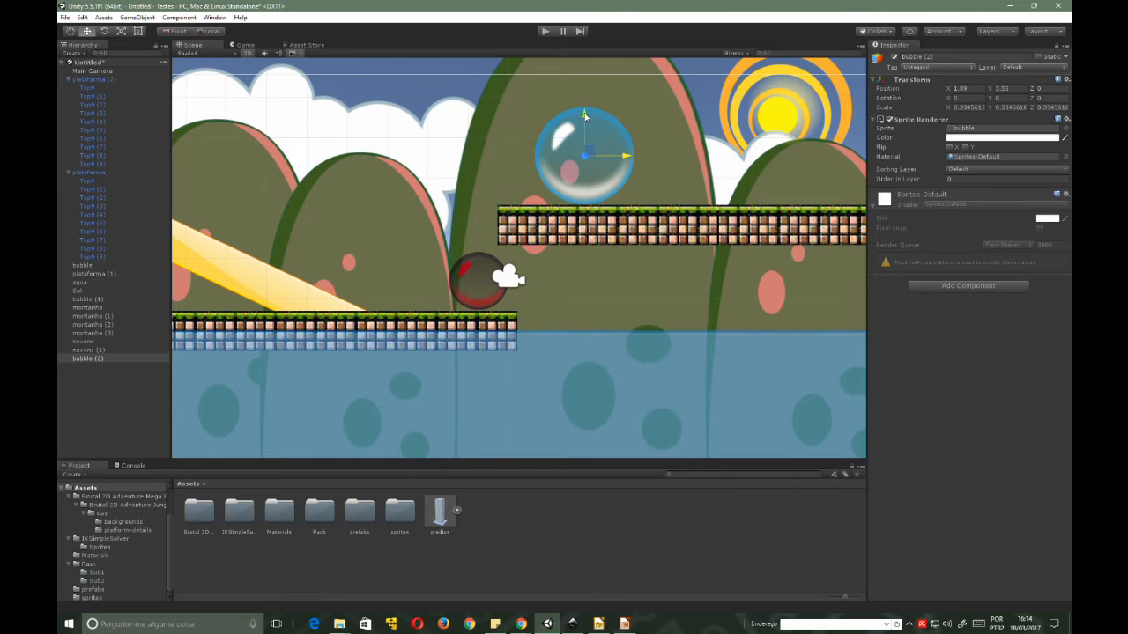
- Raise the large bubble to about Y 3.97 and shift the small bubble slightly right over the clouds
left_click_drag(587, 116, 585, 97)
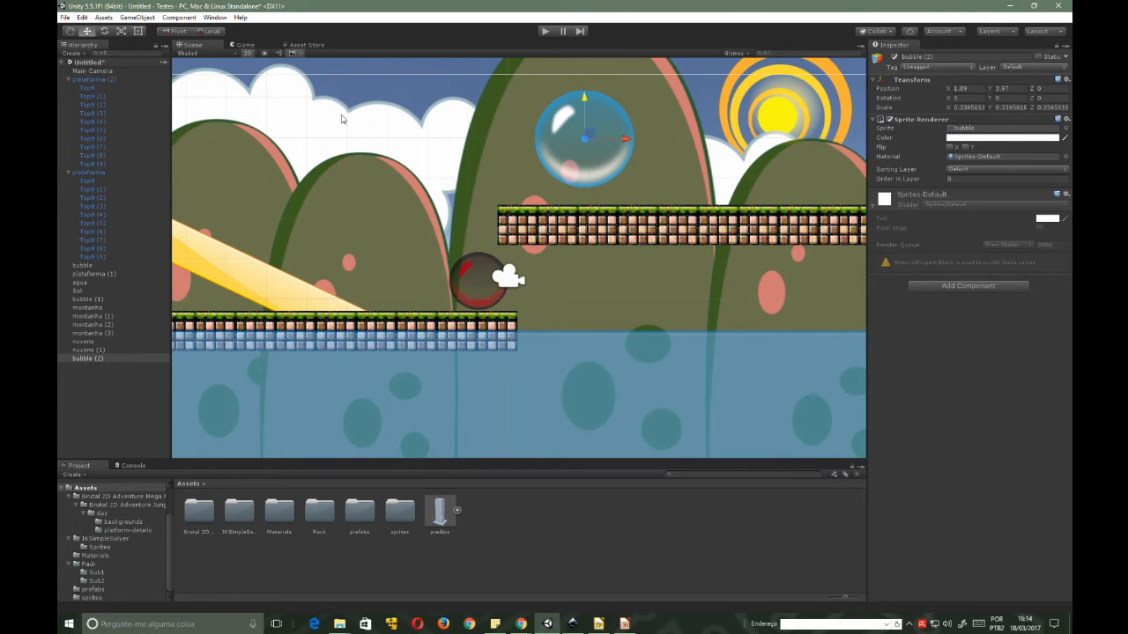
scroll(333, 203, "down", 1)
scroll(441, 167, "down", 1)
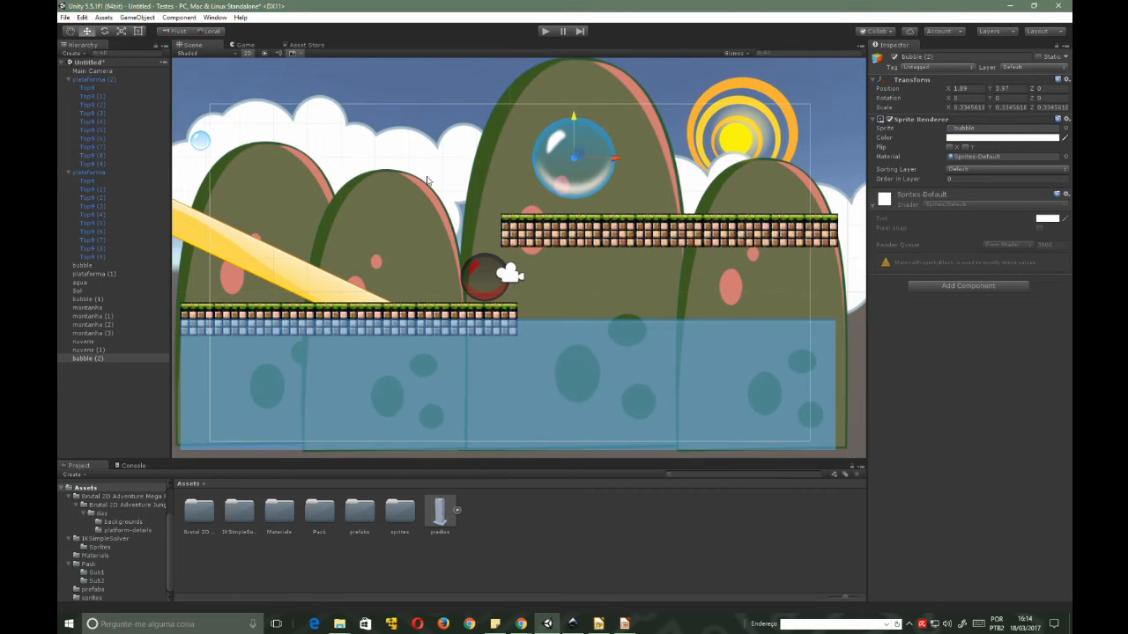
left_click(202, 142)
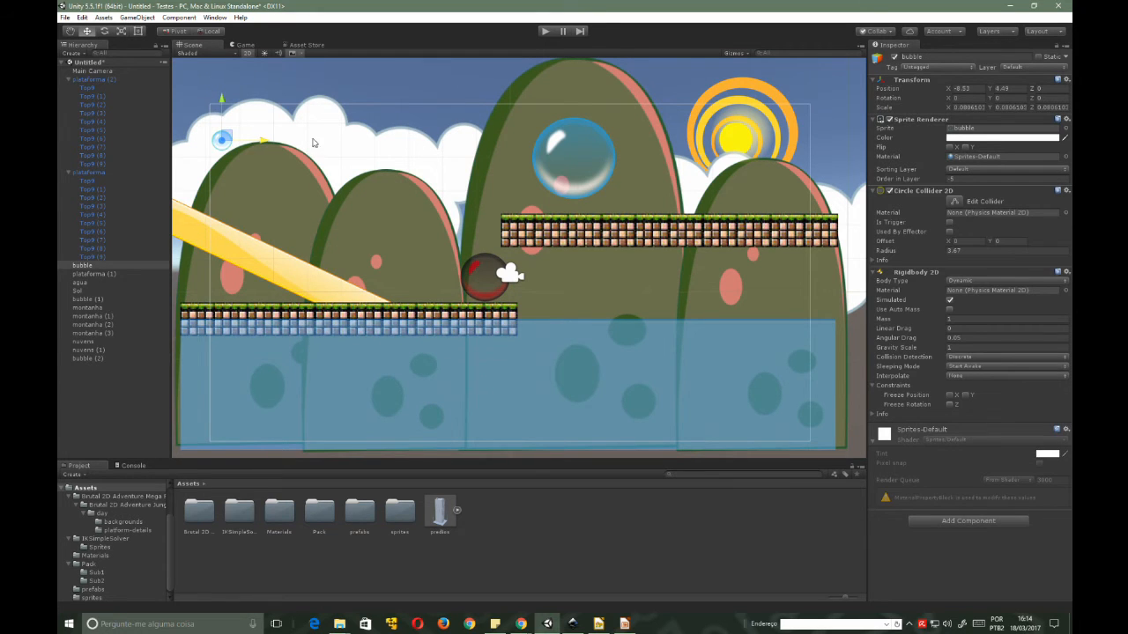
- Reposition the large bubble just above the upper platform, at about X 1.75 and Y 3.59
left_click(588, 164)
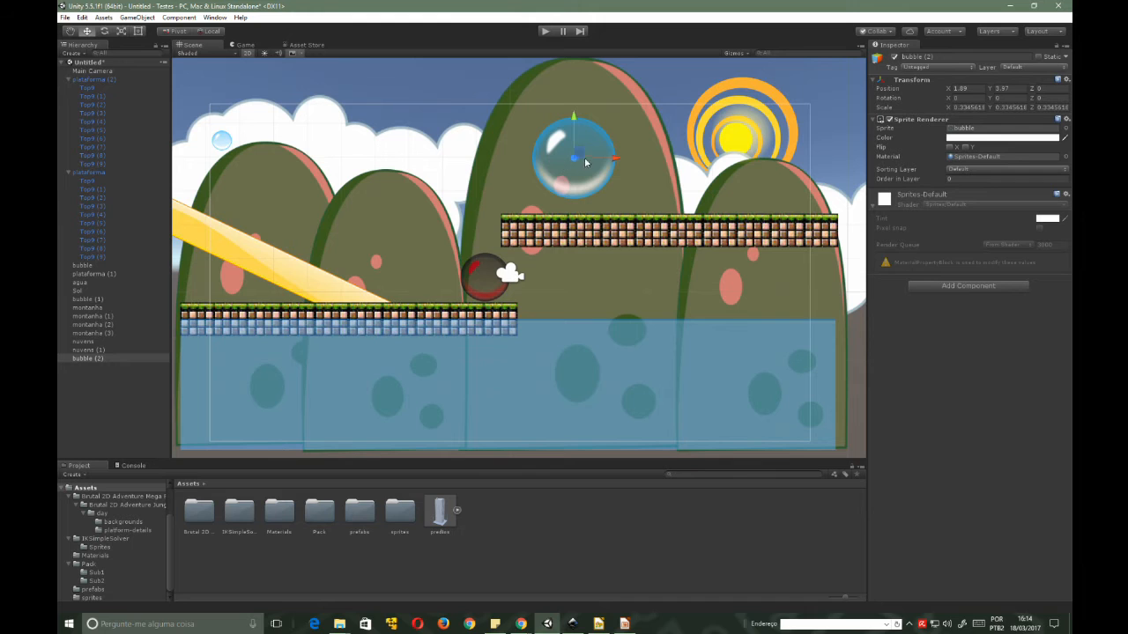
left_click_drag(614, 160, 610, 159)
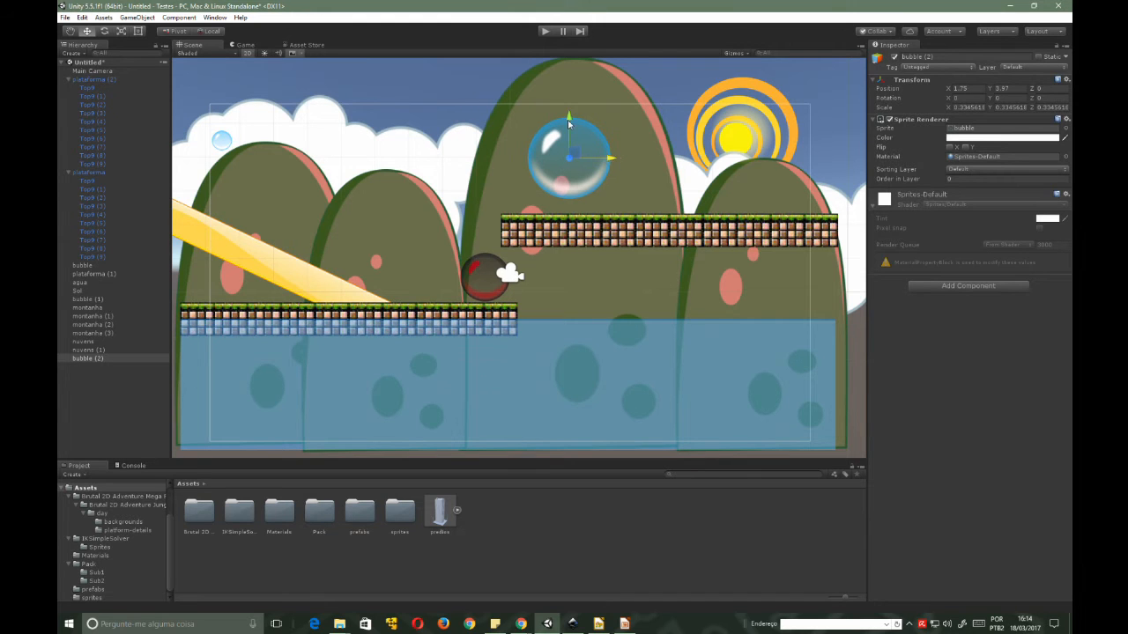
mouse_move(568, 123)
left_mouse_down()
mouse_move(569, 113)
mouse_move(568, 134)
left_mouse_up()
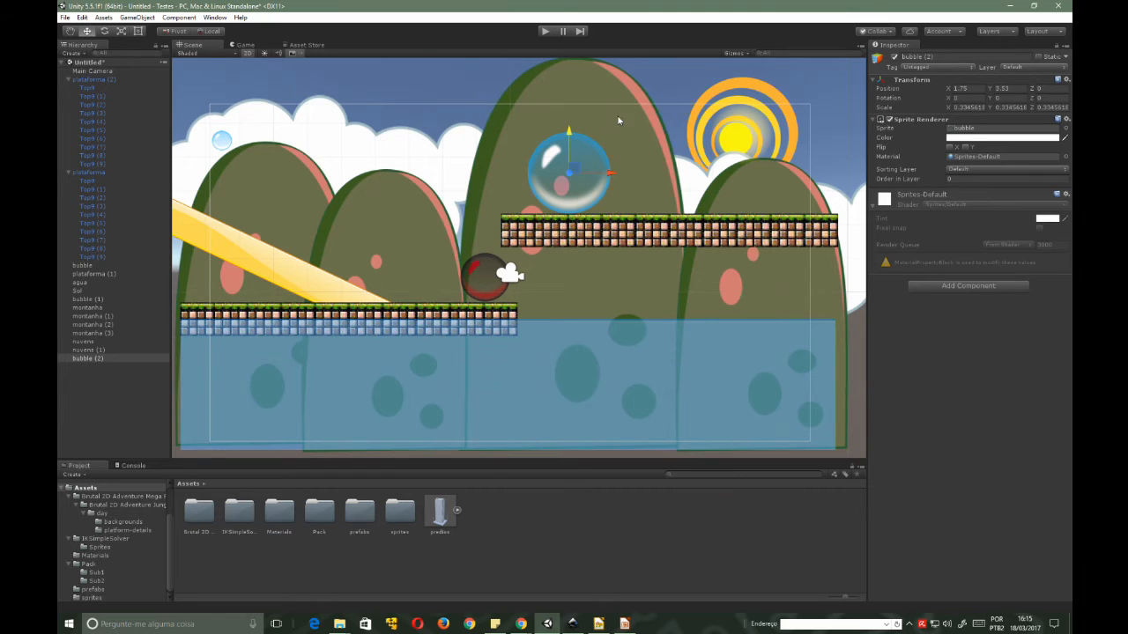
mouse_move(568, 132)
left_mouse_down()
mouse_move(569, 121)
mouse_move(568, 130)
left_mouse_up()
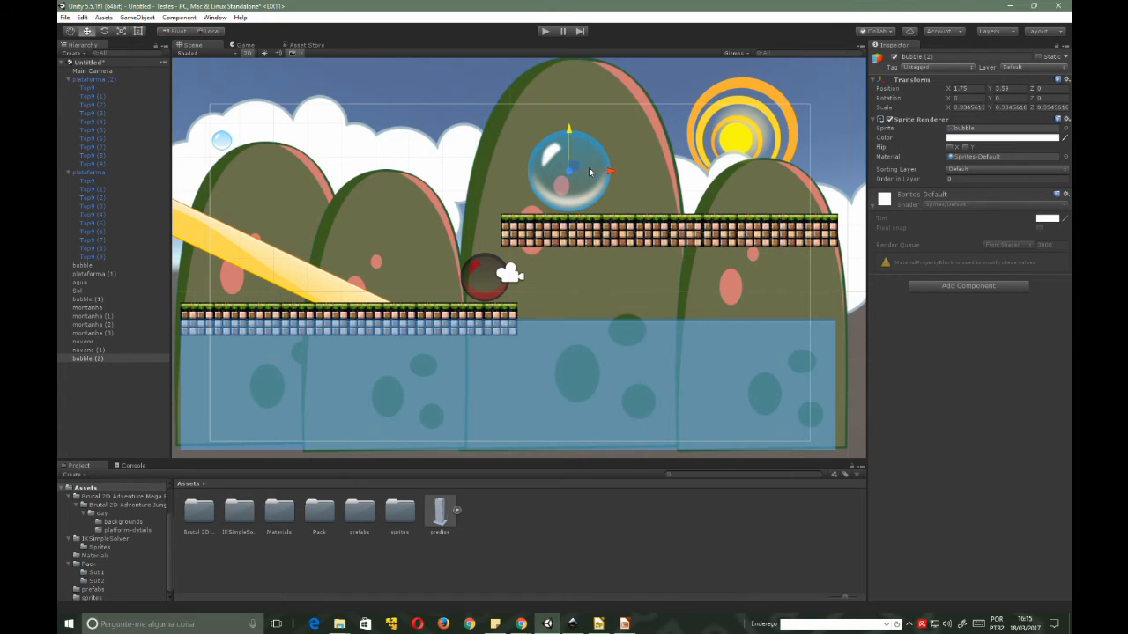
- Delete the large bubble and run the scene twice to watch the small bubble's physics, stopping it each time
key("Delete")
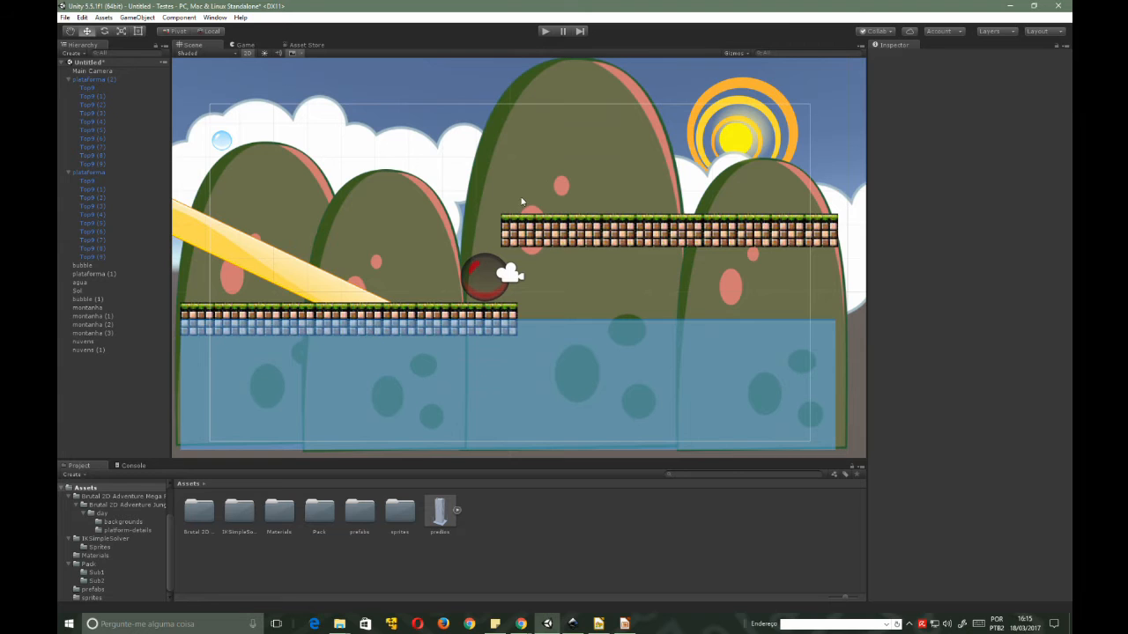
left_click(546, 31)
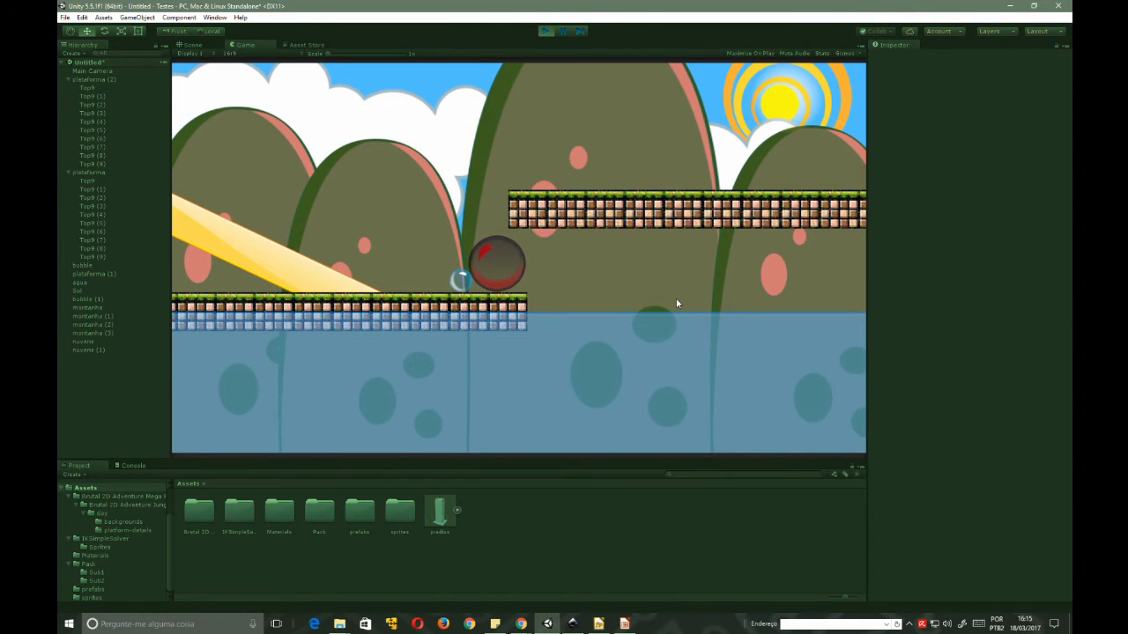
left_click(544, 31)
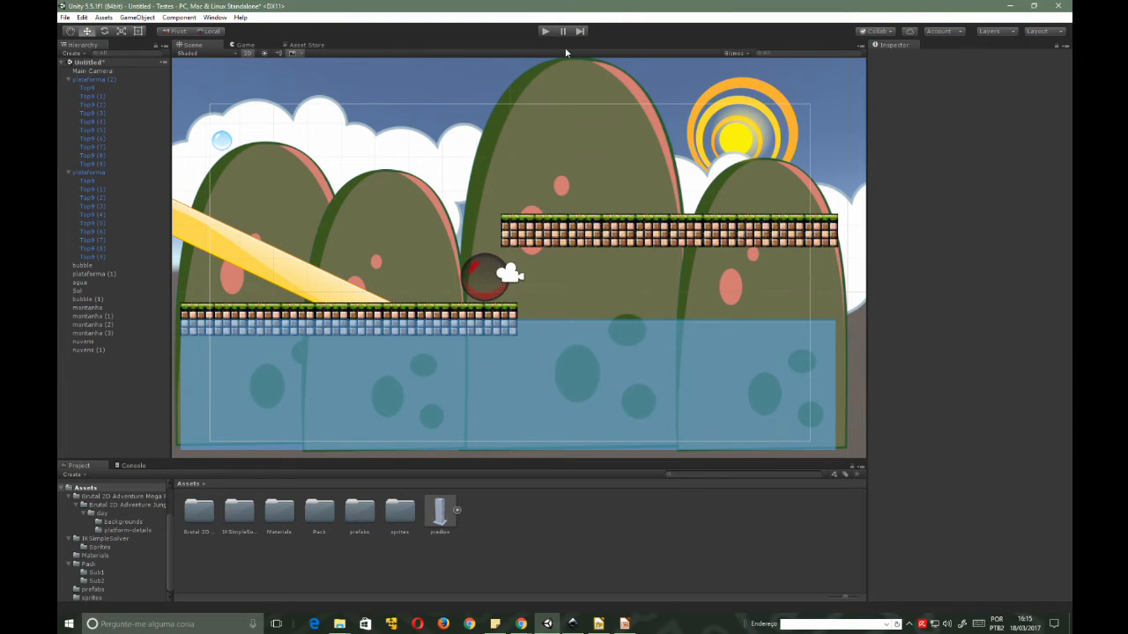
left_click(545, 31)
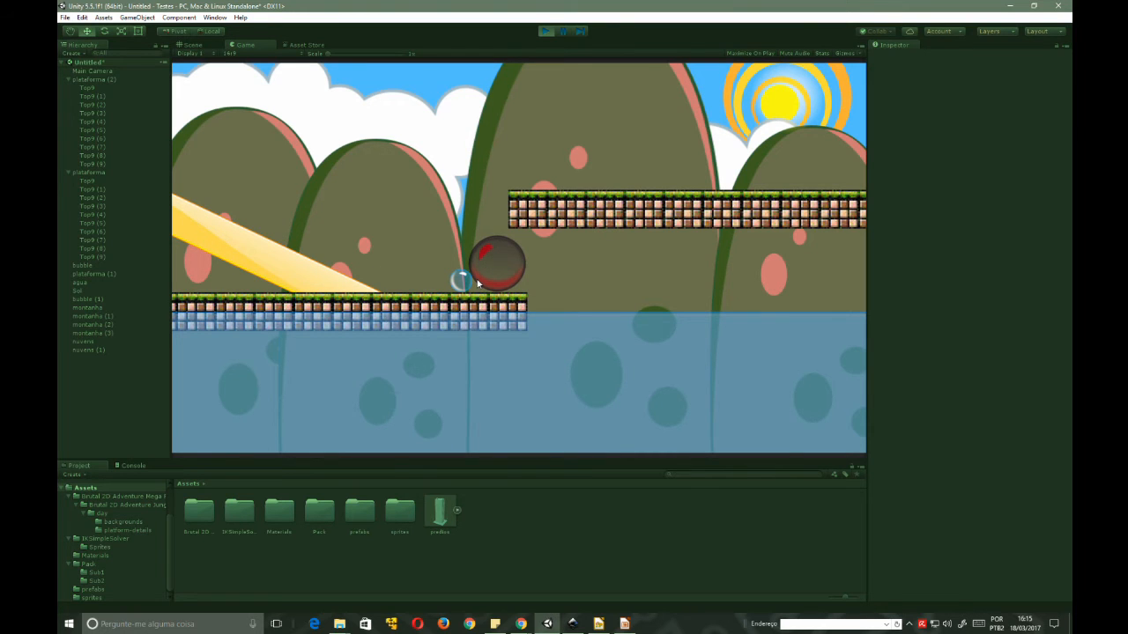
left_click(542, 33)
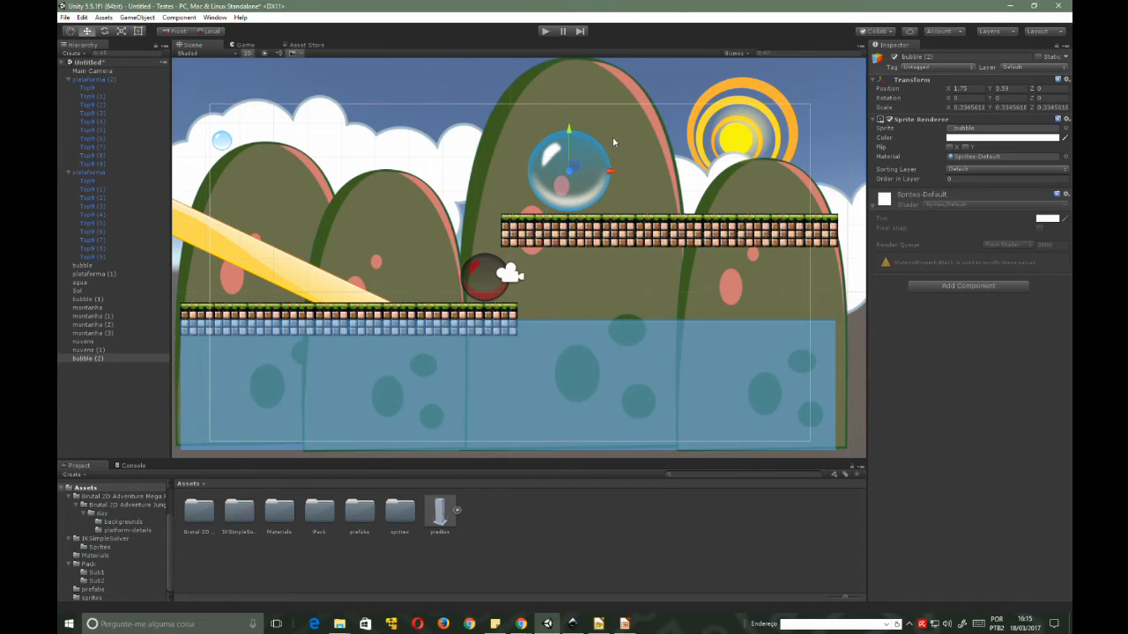
- Lower the restored large bubble onto the upper platform, to about Y 3.54
mouse_move(571, 145)
left_mouse_down()
mouse_move(571, 123)
mouse_move(563, 139)
mouse_move(571, 132)
left_mouse_up()
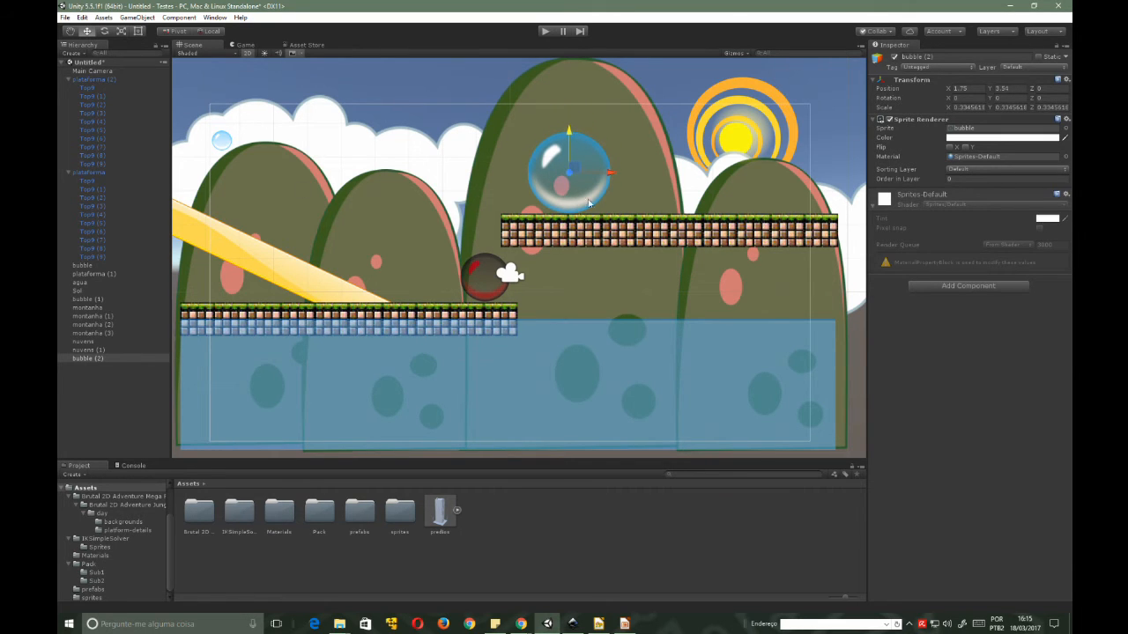
scroll(597, 199, "up", 2)
scroll(595, 222, "down", 2)
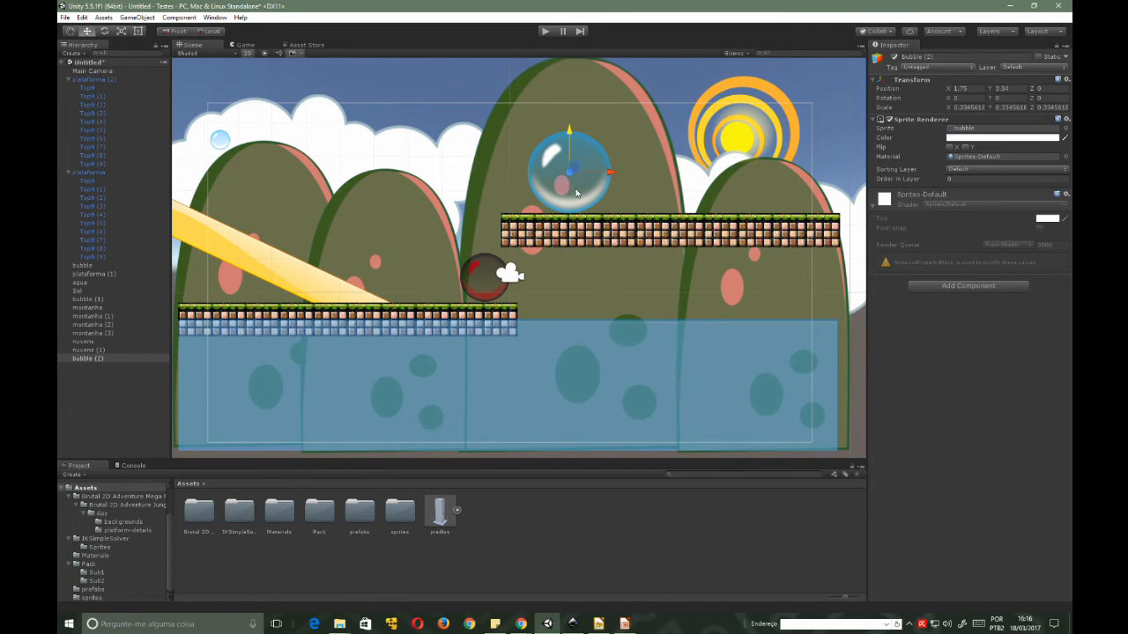
- Show the Physics components available to add to the large bubble
left_click(984, 289)
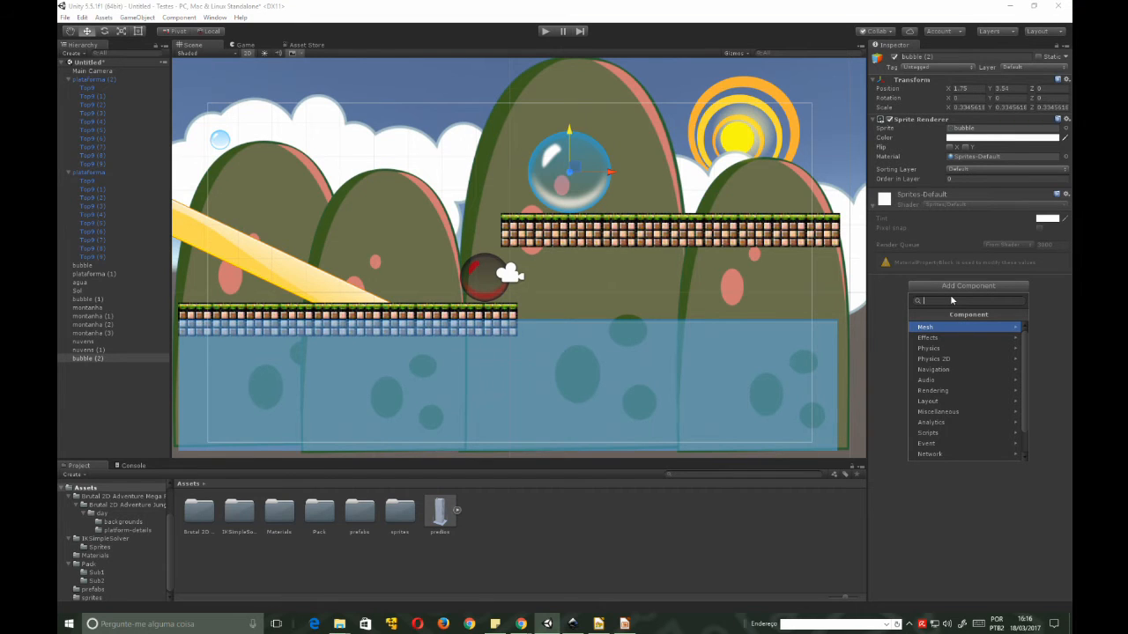
left_click(925, 349)
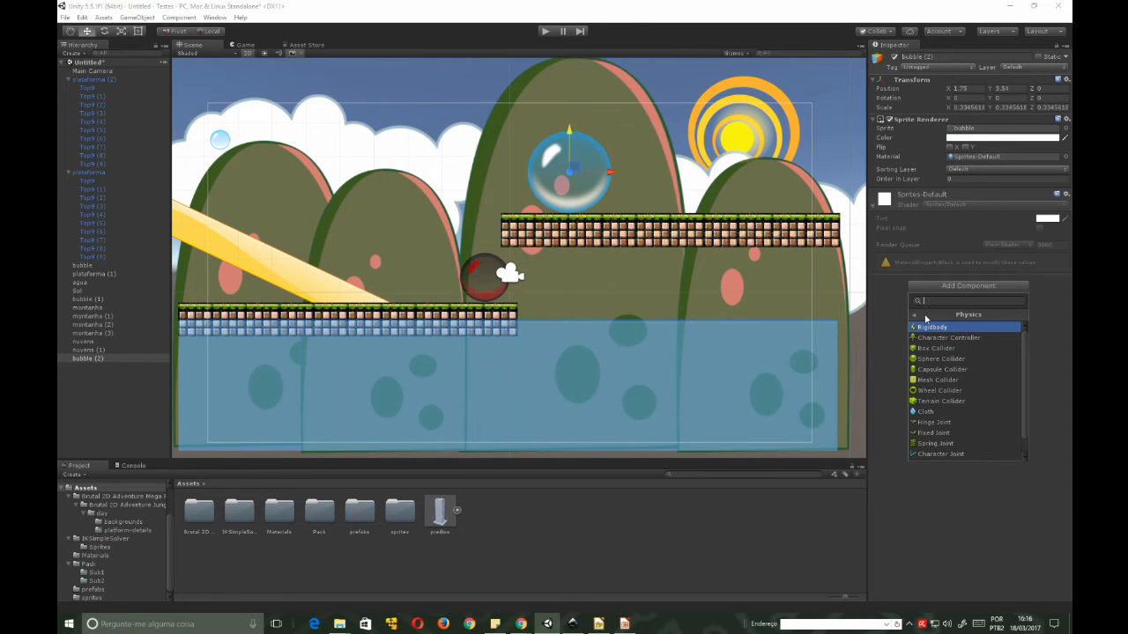
- Add a Rigidbody 2D component to the large blue bubble, bubble (2)
left_click(925, 315)
left_click(925, 360)
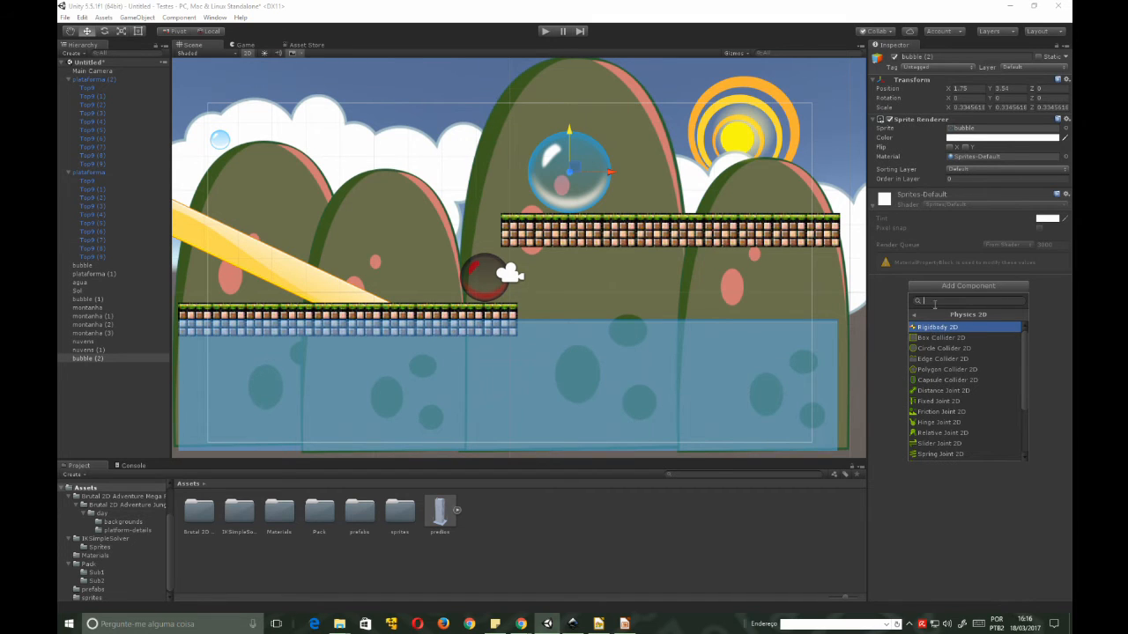
left_click(916, 314)
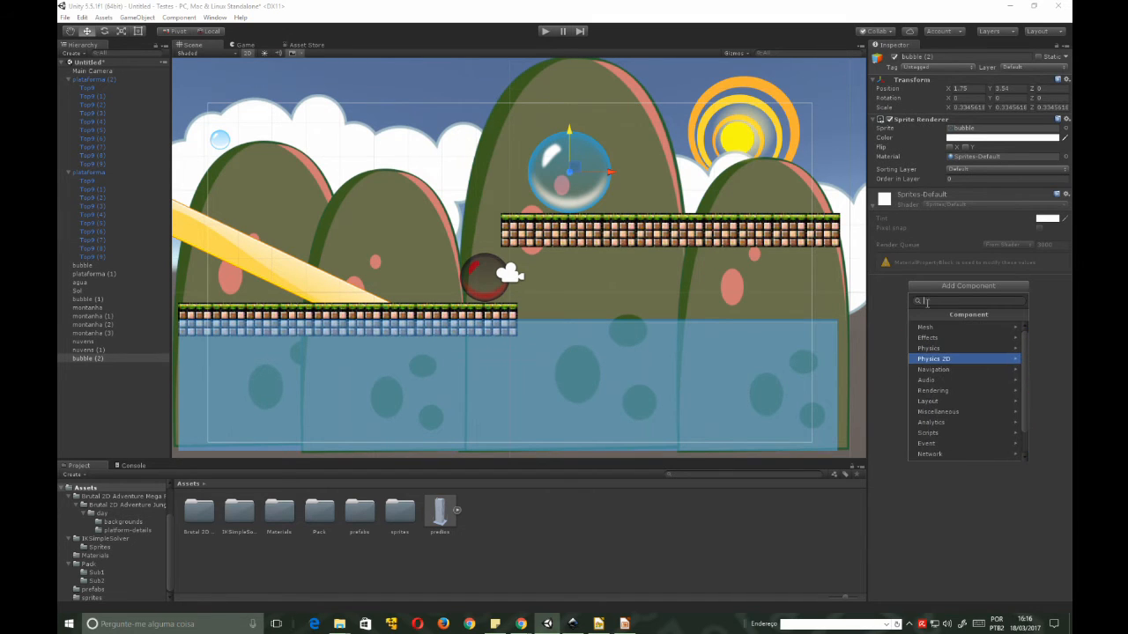
type("rid")
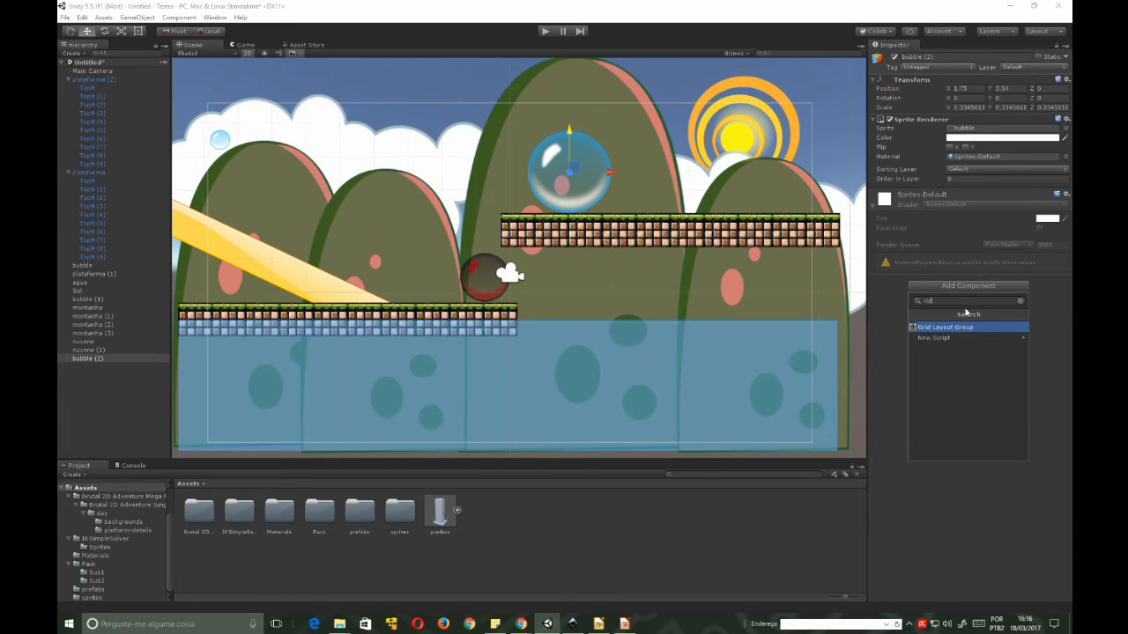
key("BackSpace")
type("g")
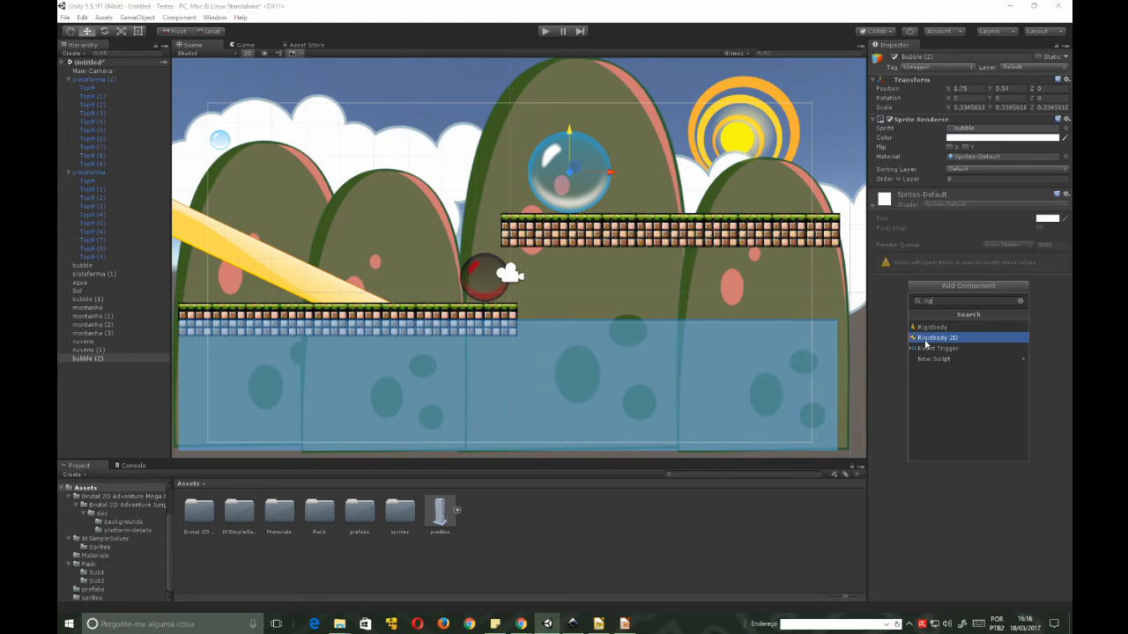
left_click(925, 338)
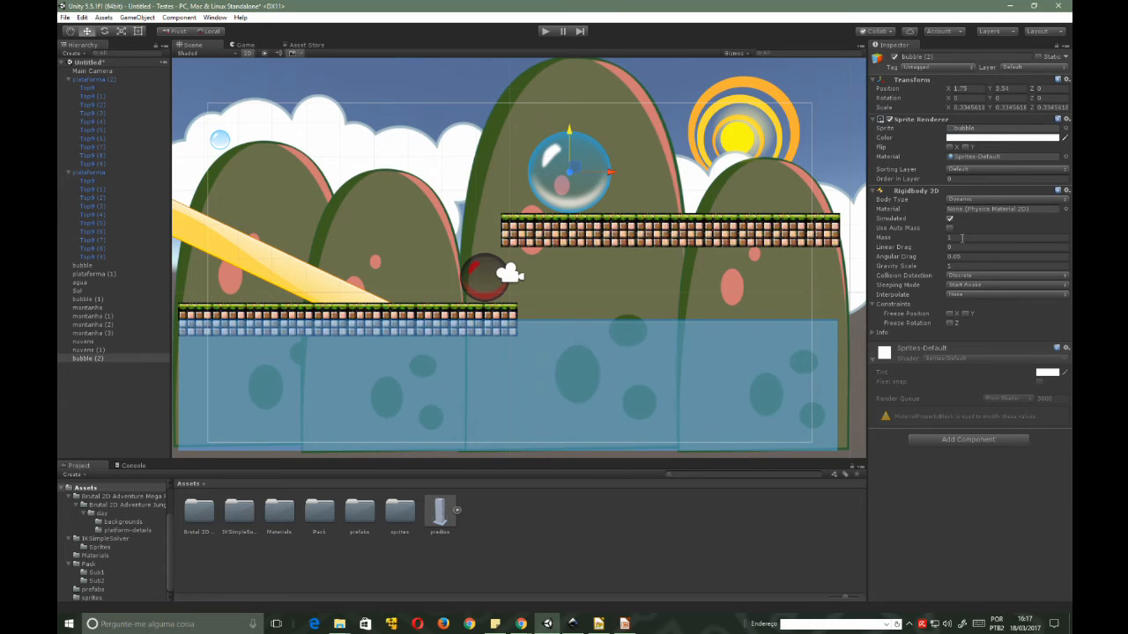
- Move the large bubble down to the water's surface and raise the upper platform to about Y 6.18
left_click(952, 248)
type("0.")
left_click_drag(570, 135, 569, 288)
left_click(624, 243)
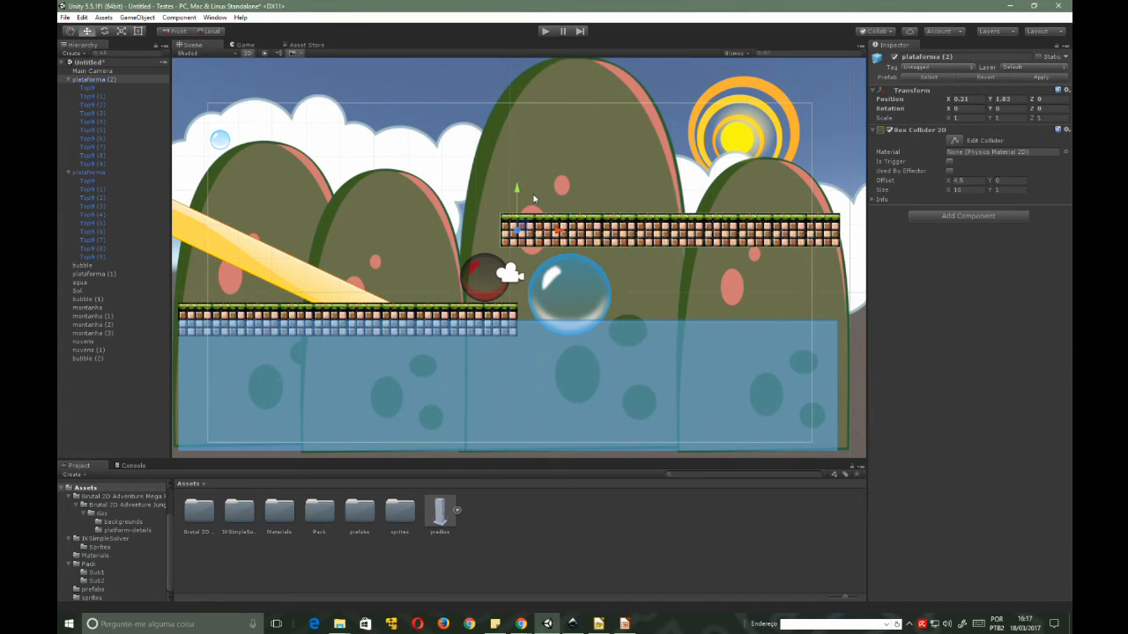
left_click_drag(516, 189, 517, 44)
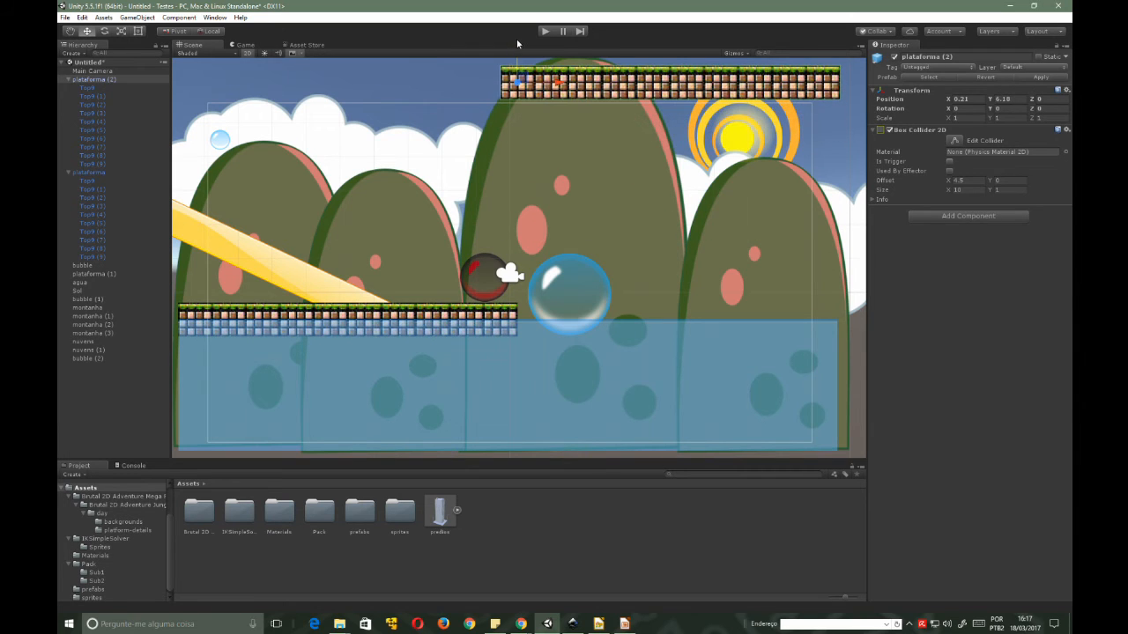
- Reposition the large bubble beneath the raised platform at about X 4.26, Y 3.95, and test its fall in play mode
left_click(571, 310)
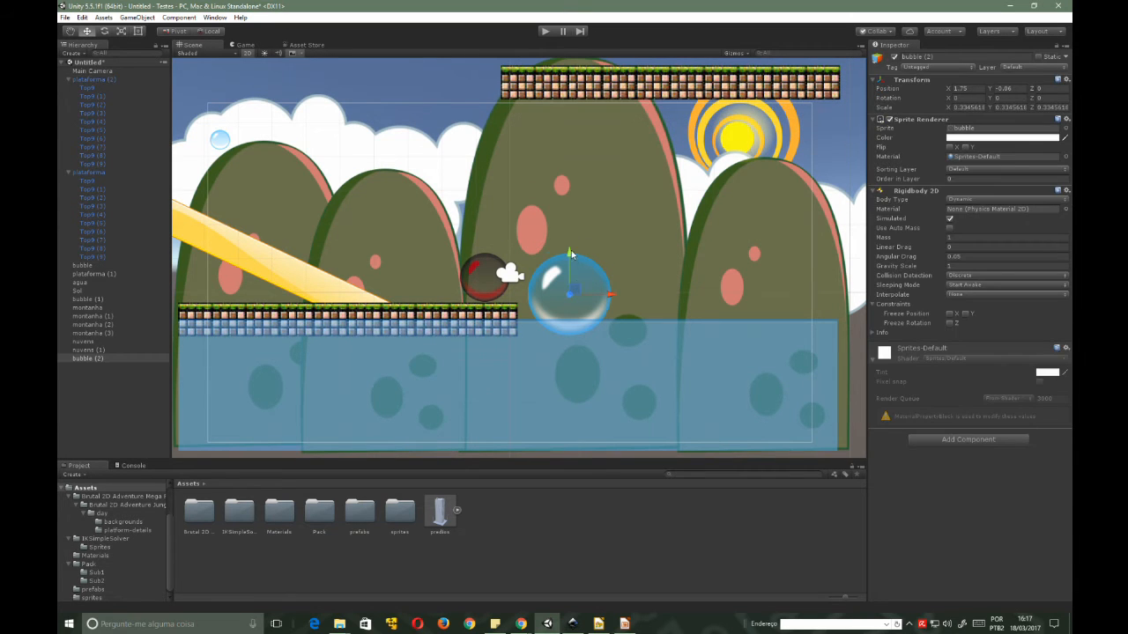
left_click_drag(571, 259, 555, 117)
left_click_drag(602, 157, 686, 155)
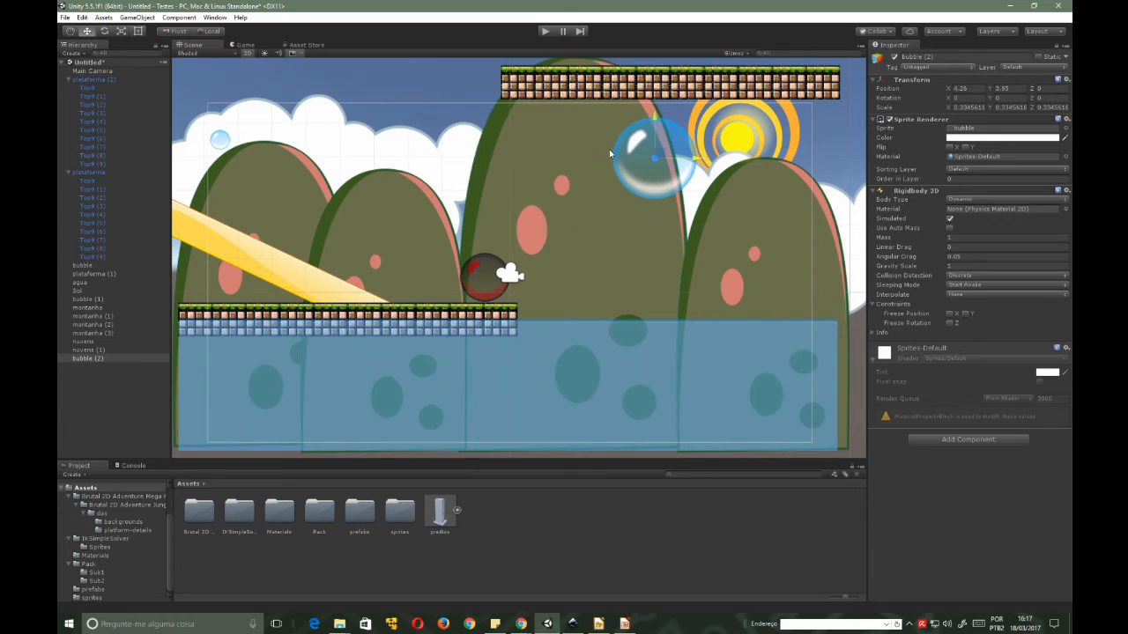
left_click(543, 32)
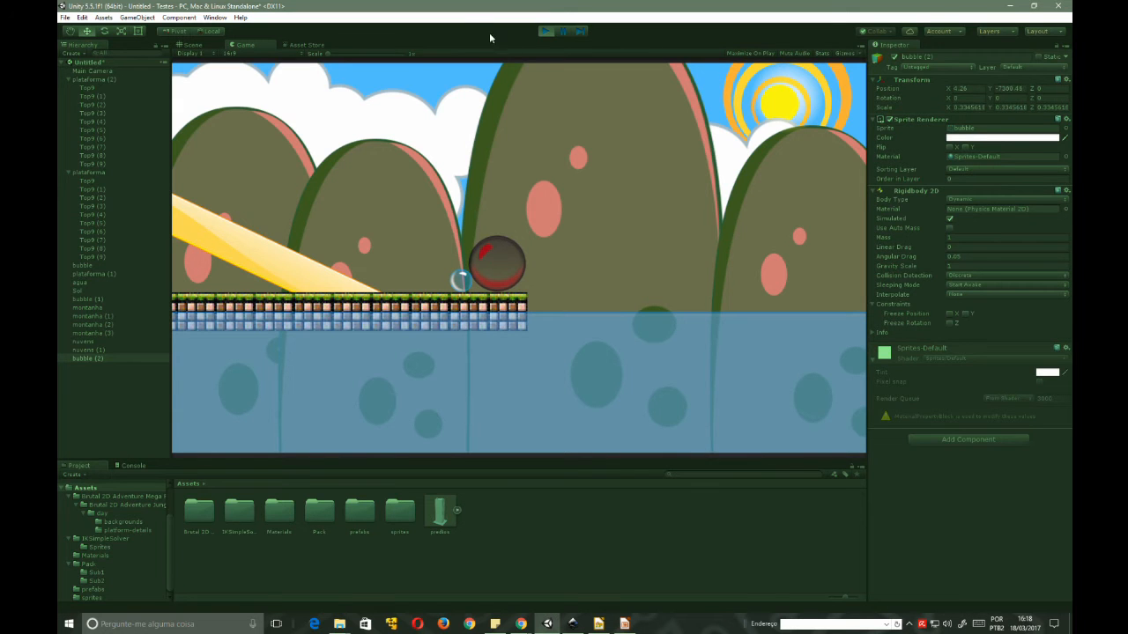
left_click(544, 32)
- Lower the upper platform to about Y 1.64 and raise the large bubble above it to about Y 5.5
left_click(652, 88)
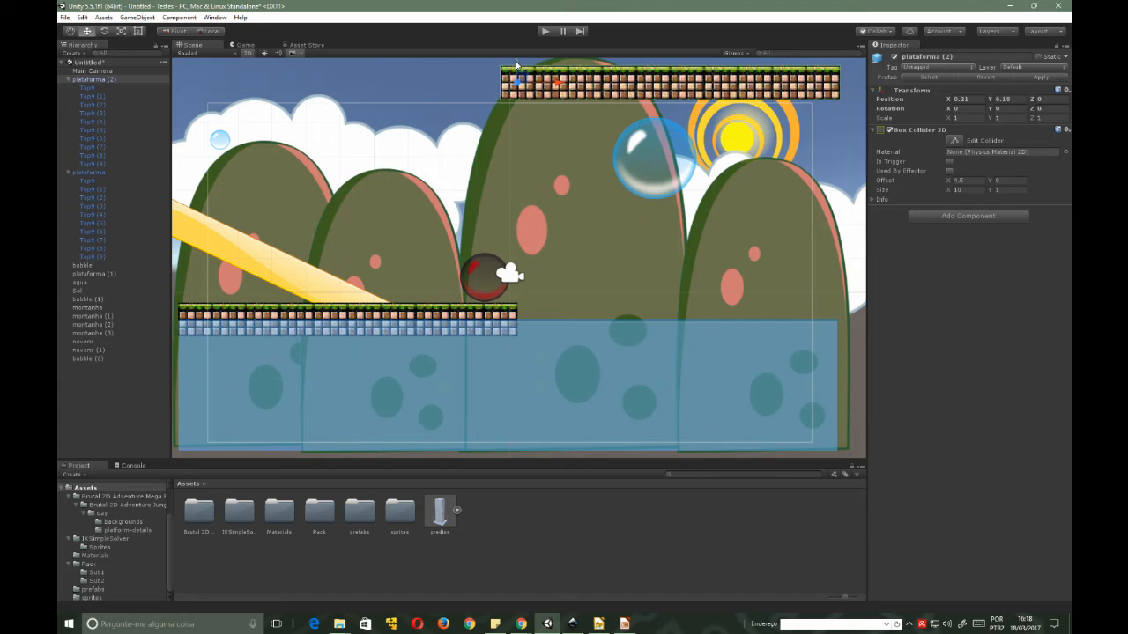
left_click_drag(520, 71, 524, 226)
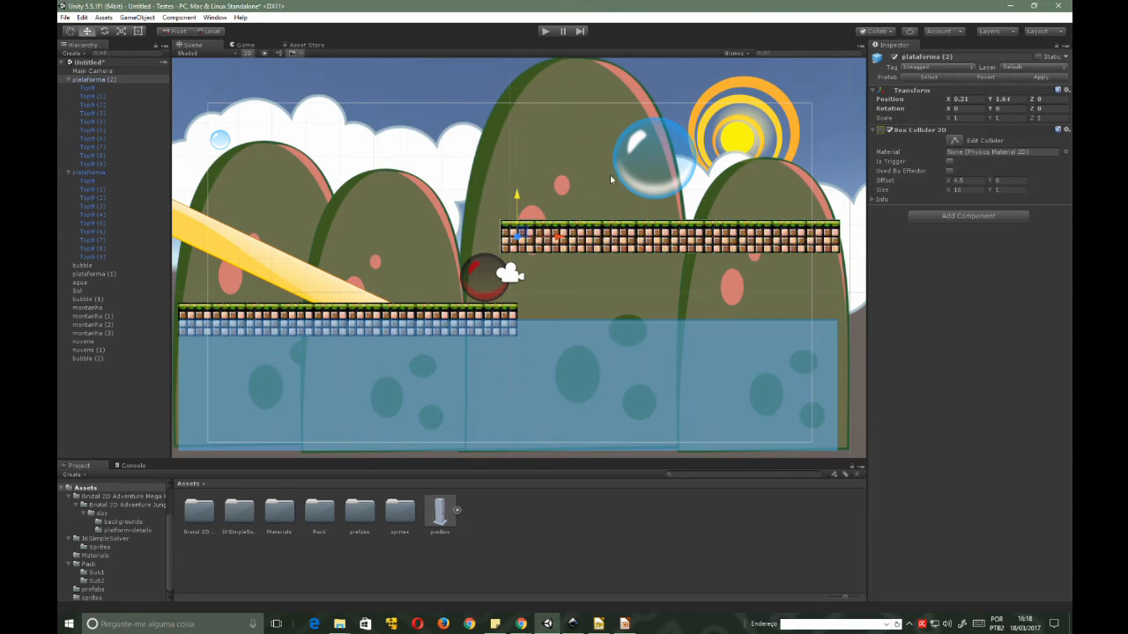
left_click(639, 169)
left_click_drag(653, 129, 654, 76)
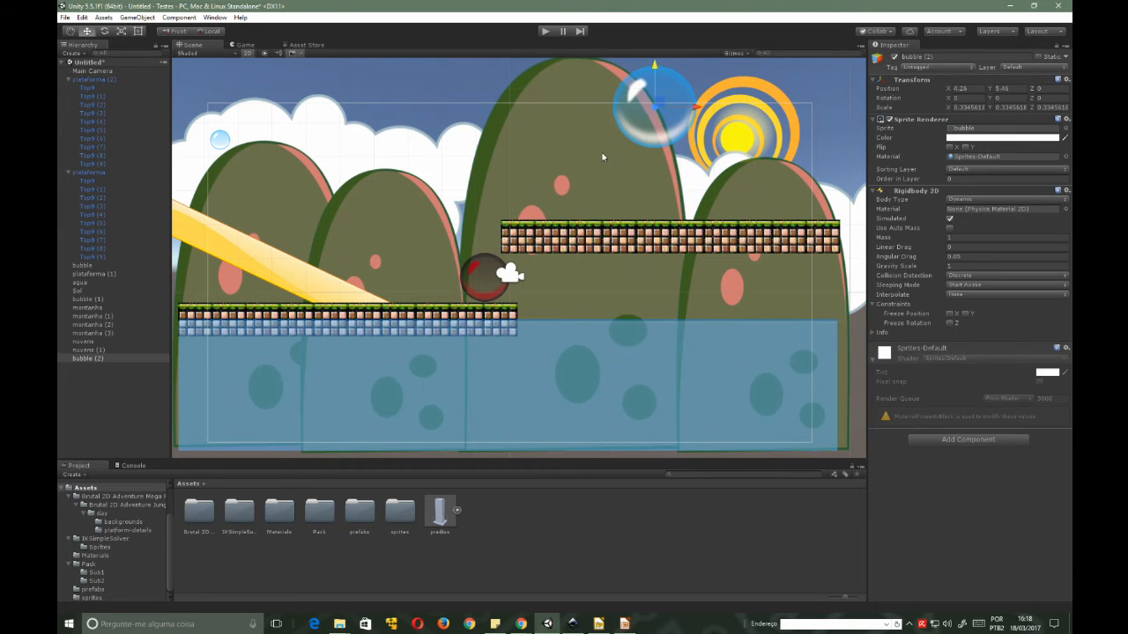
- Compare the components of the large bubble and the upper platform, and test in play mode whether they collide
left_click(567, 238)
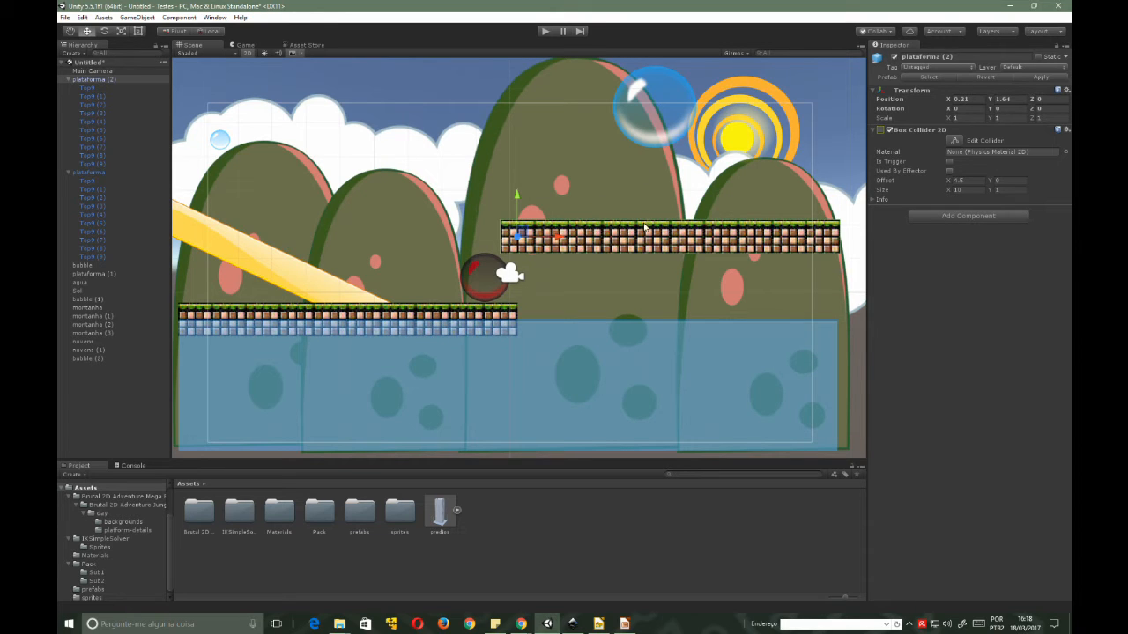
left_click(643, 132)
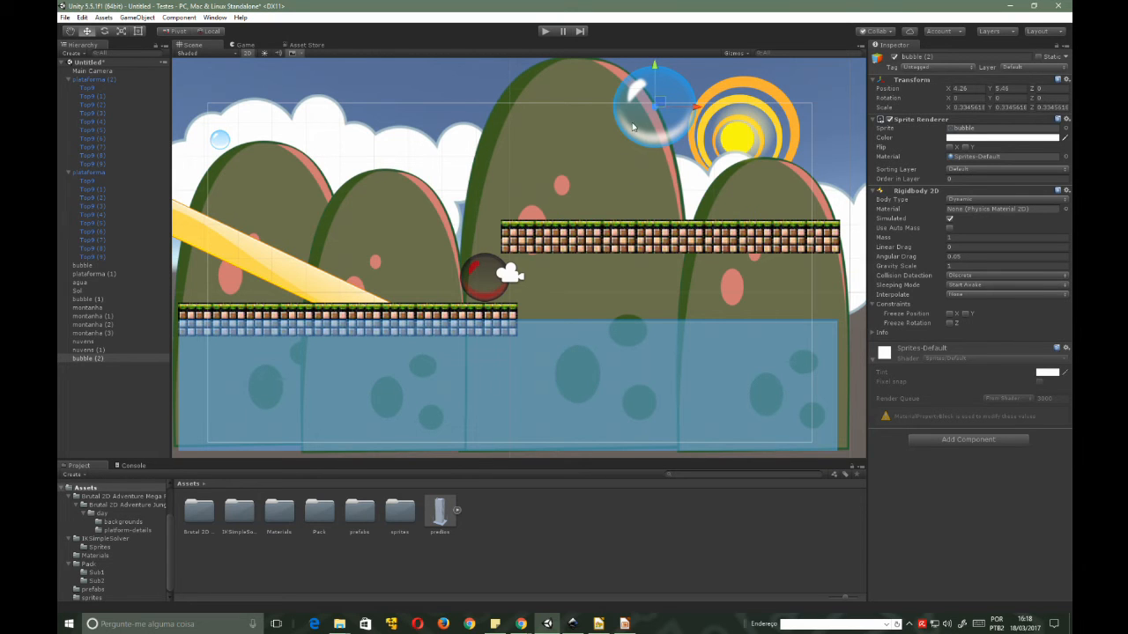
left_click(588, 235)
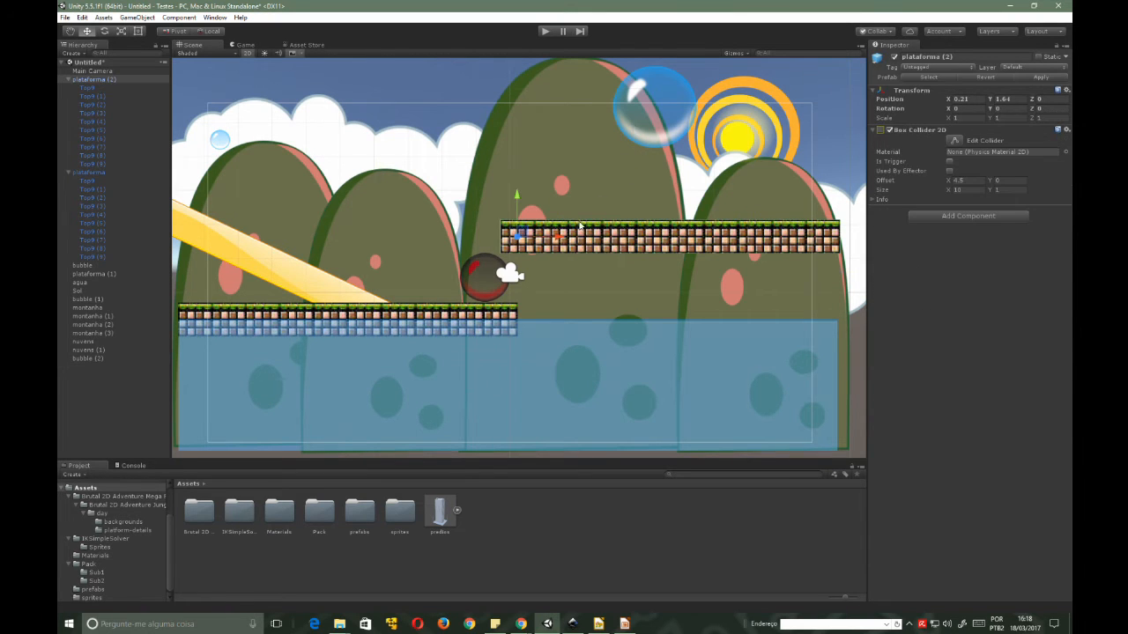
left_click(544, 31)
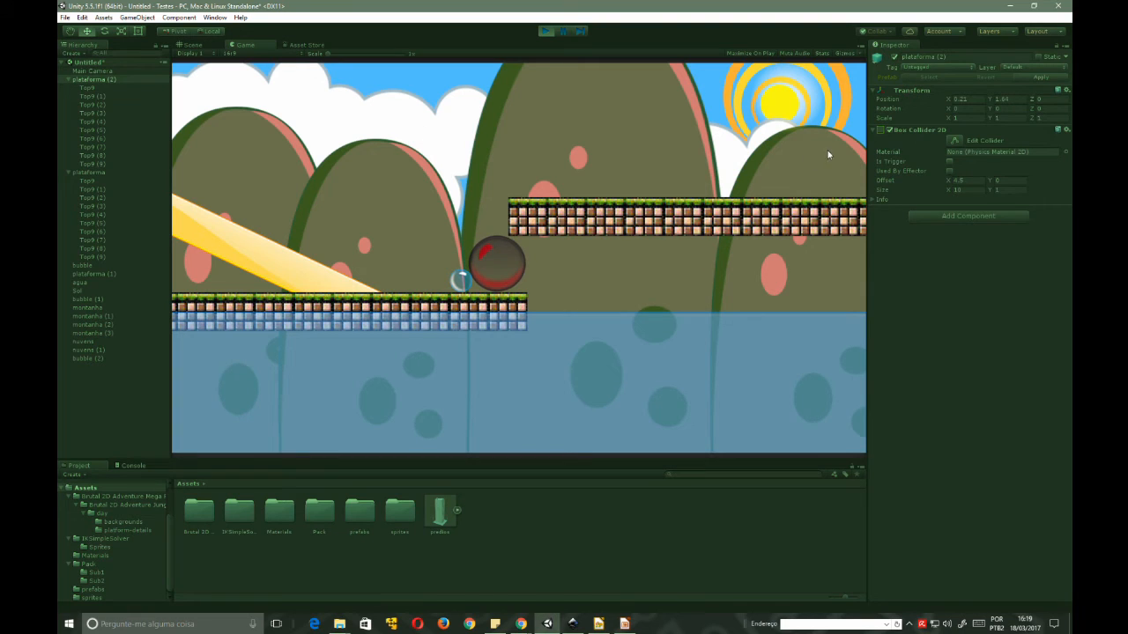
left_click(545, 32)
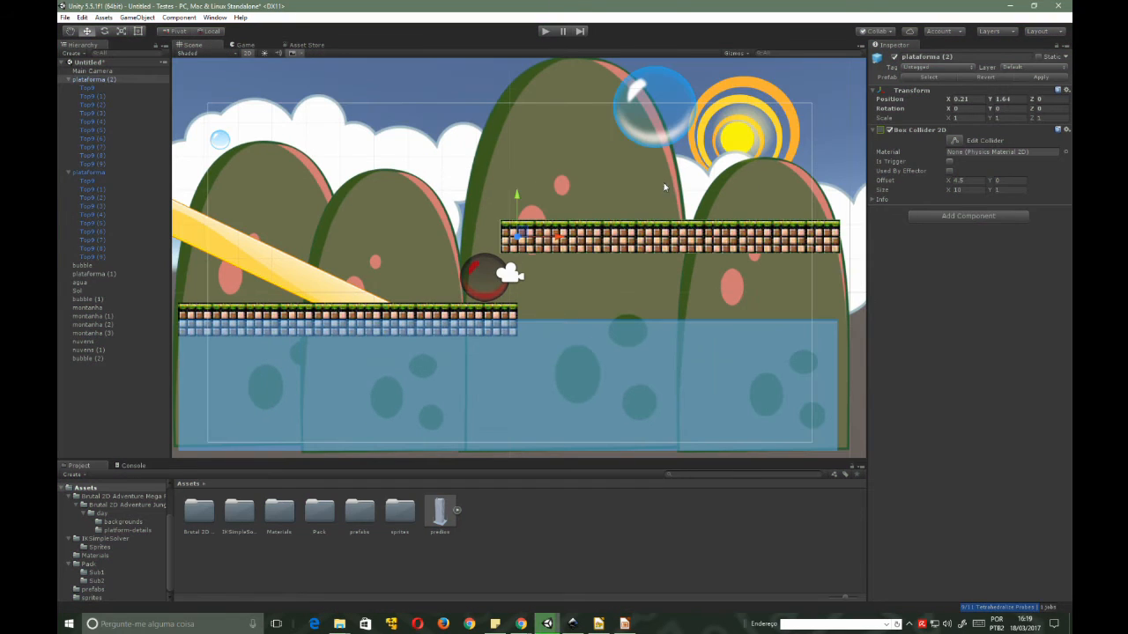
- Add a Box Collider 2D component to the large bubble
left_click(662, 134)
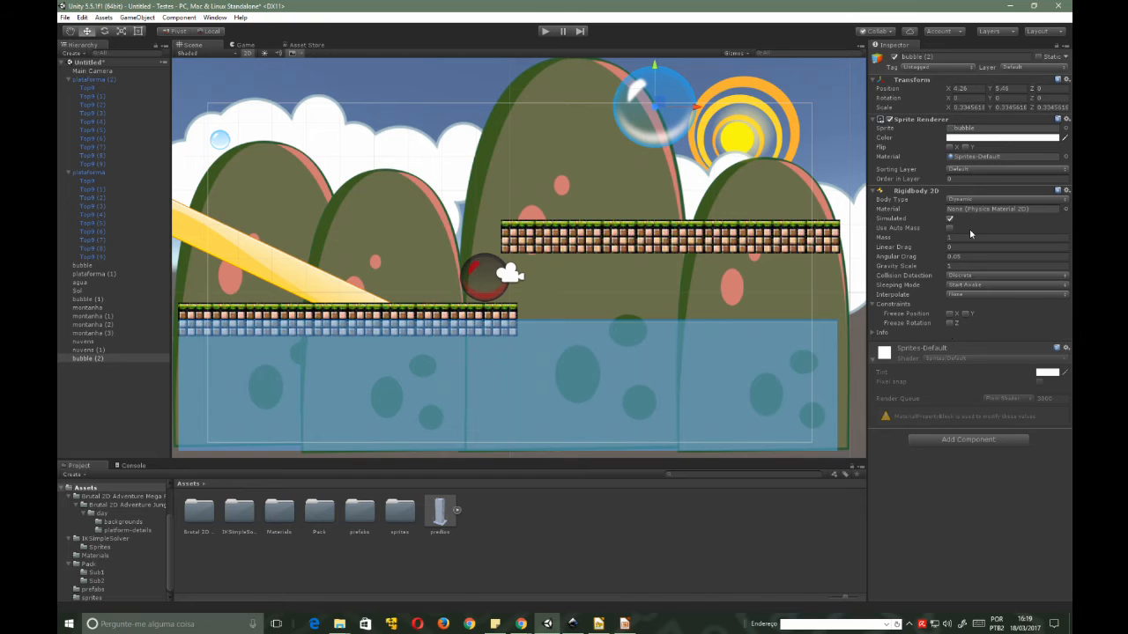
left_click(952, 440)
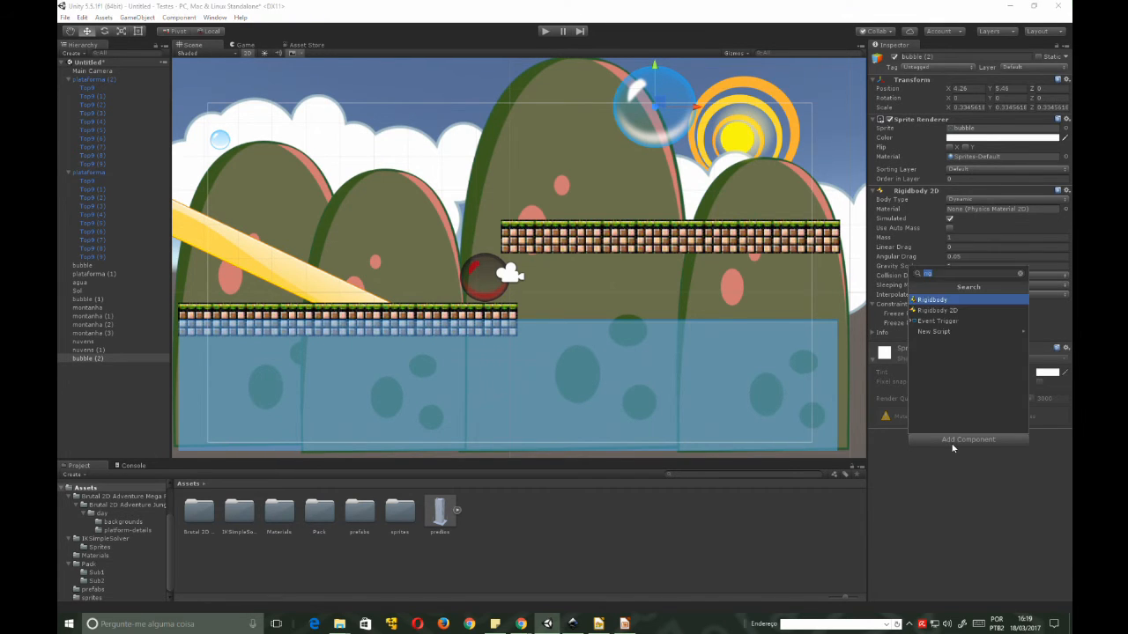
left_click(940, 274)
key("BackSpace")
key("BackSpace")
key("BackSpace")
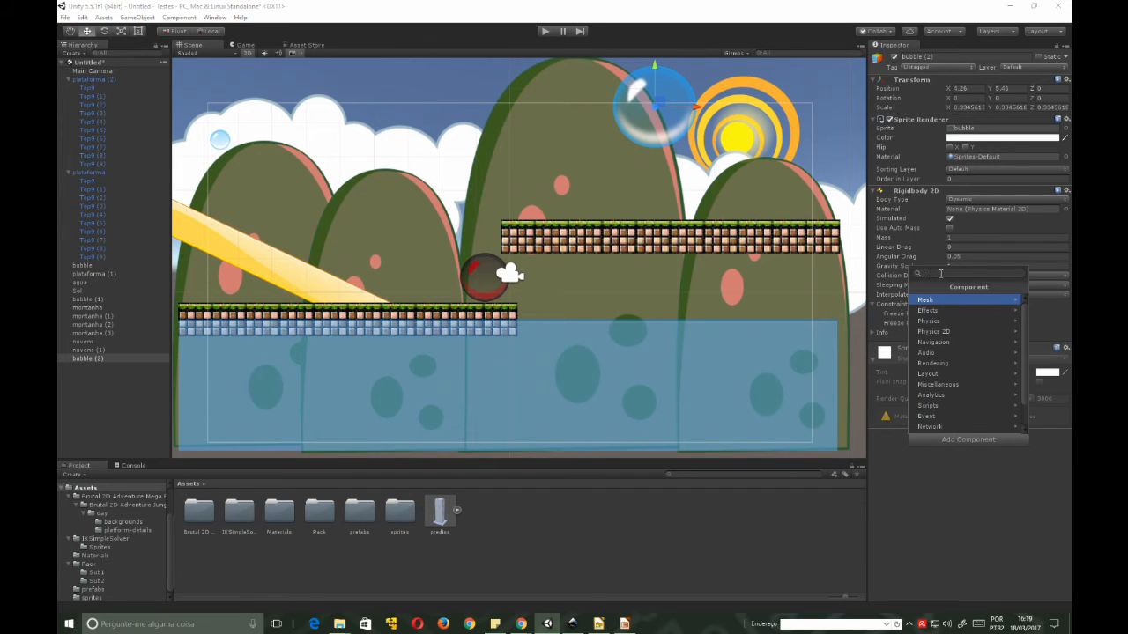
left_click(934, 323)
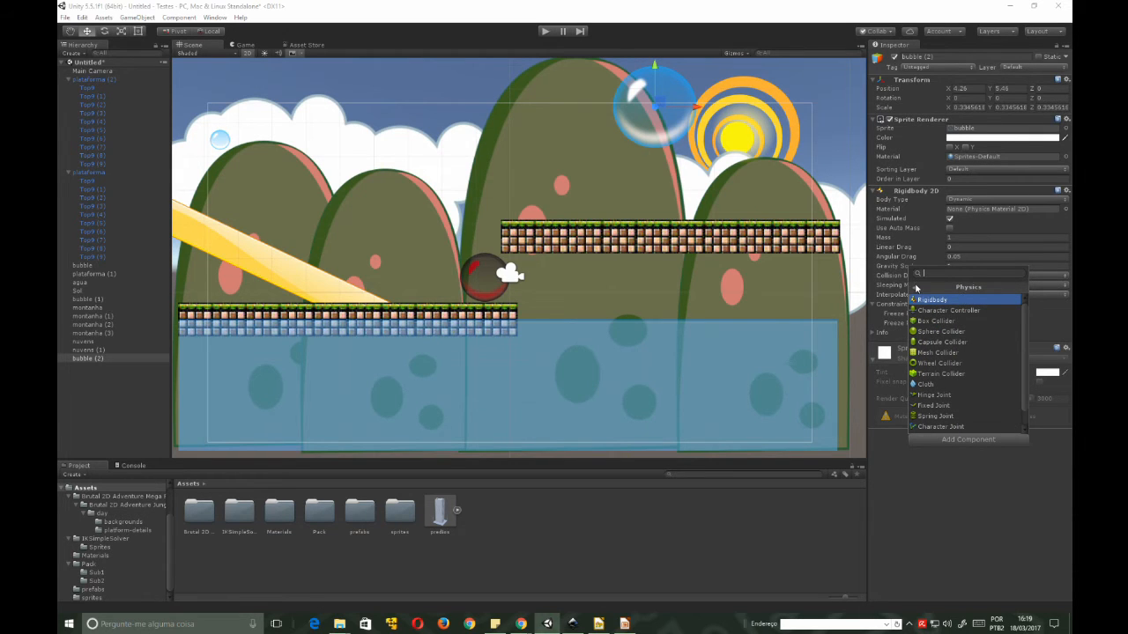
left_click(914, 287)
left_click(945, 332)
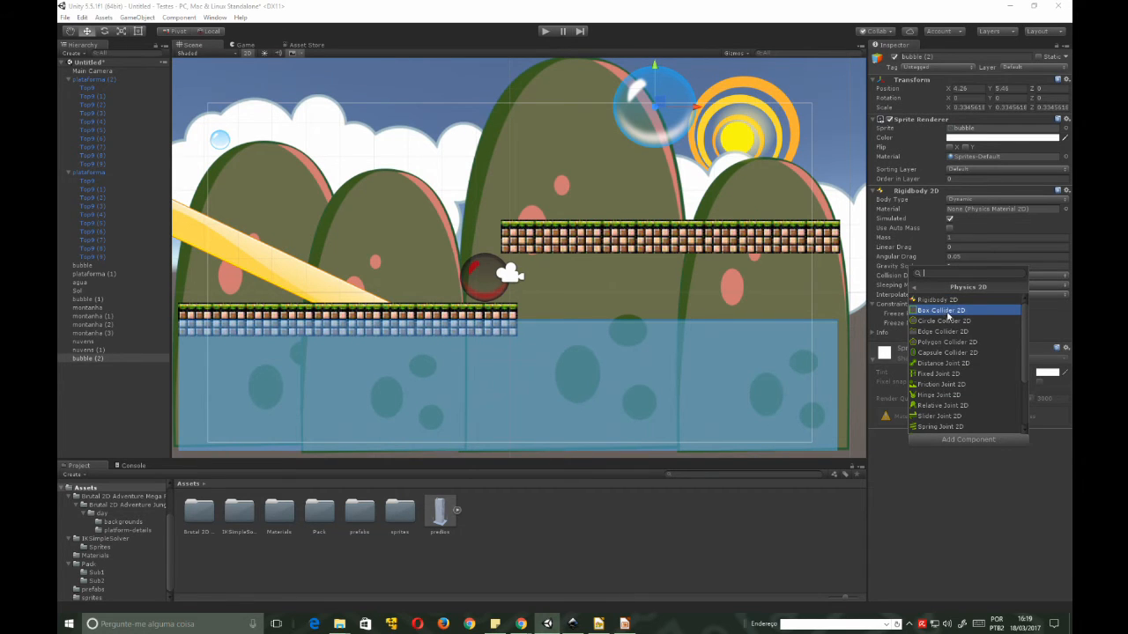
left_click(941, 311)
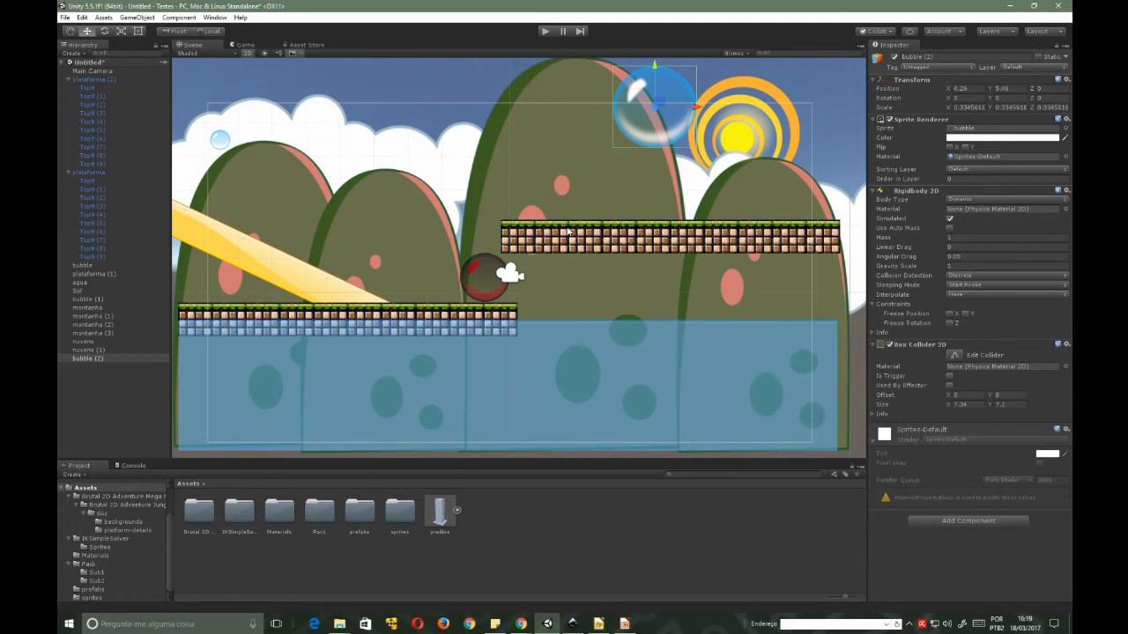
- Check the platform's collider, test the large bubble's landing on the platform in play mode, and review the bubble's components
left_click(730, 236)
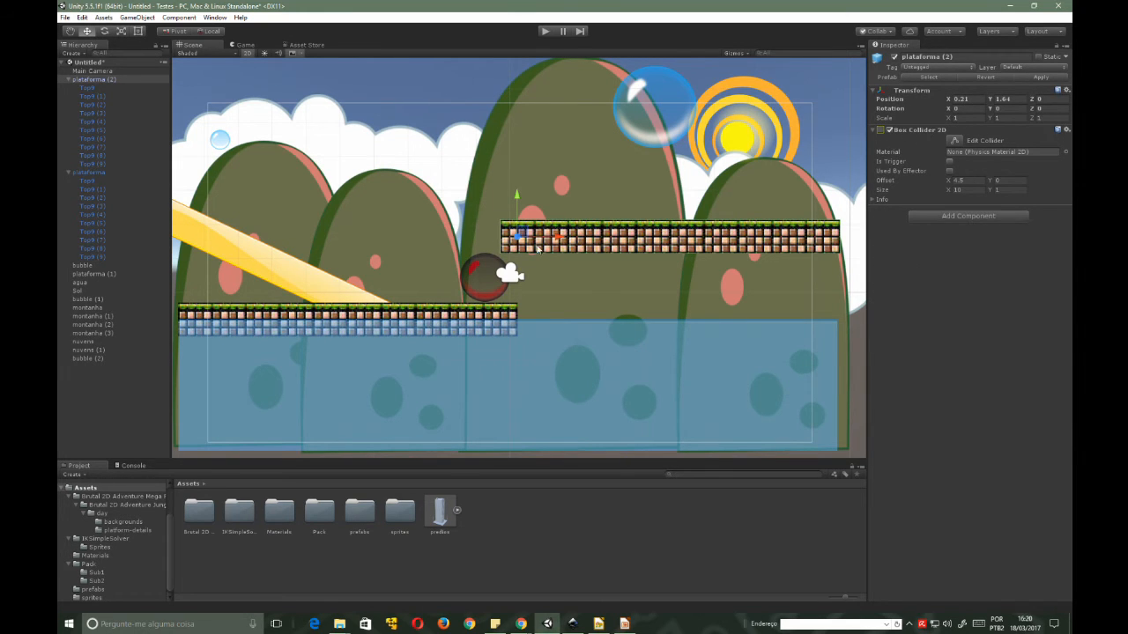
left_click(545, 32)
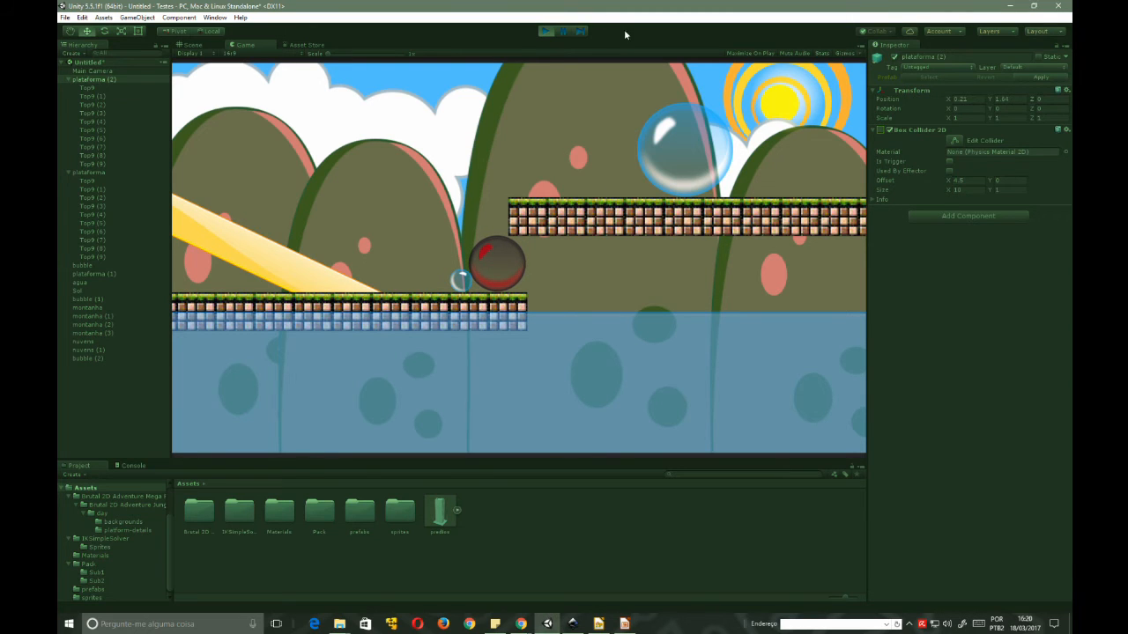
left_click(545, 32)
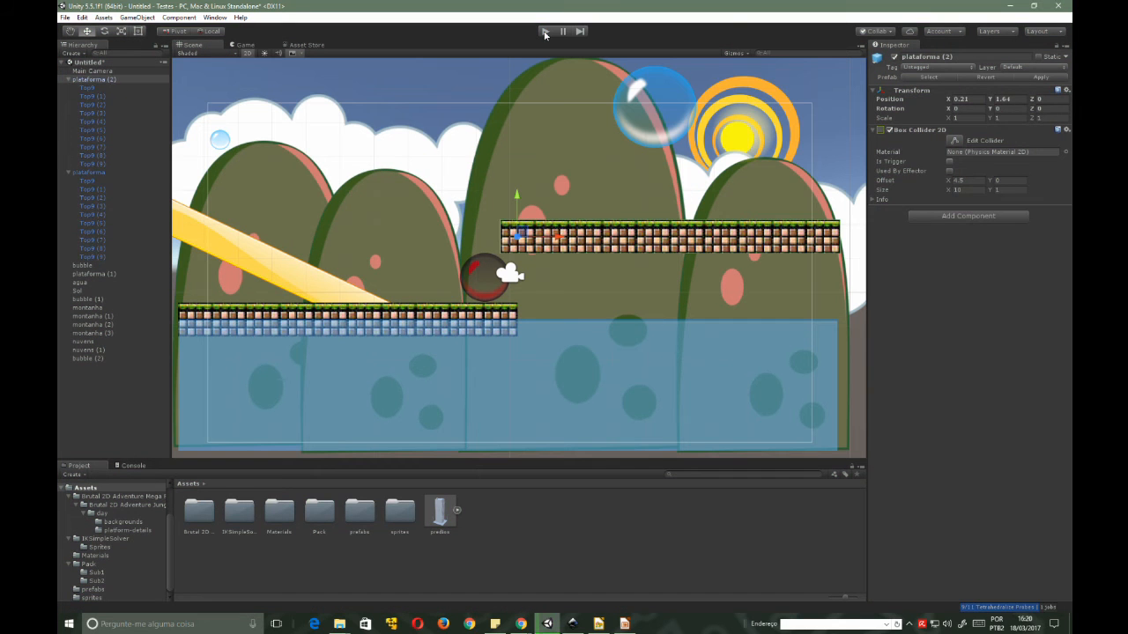
left_click(683, 107)
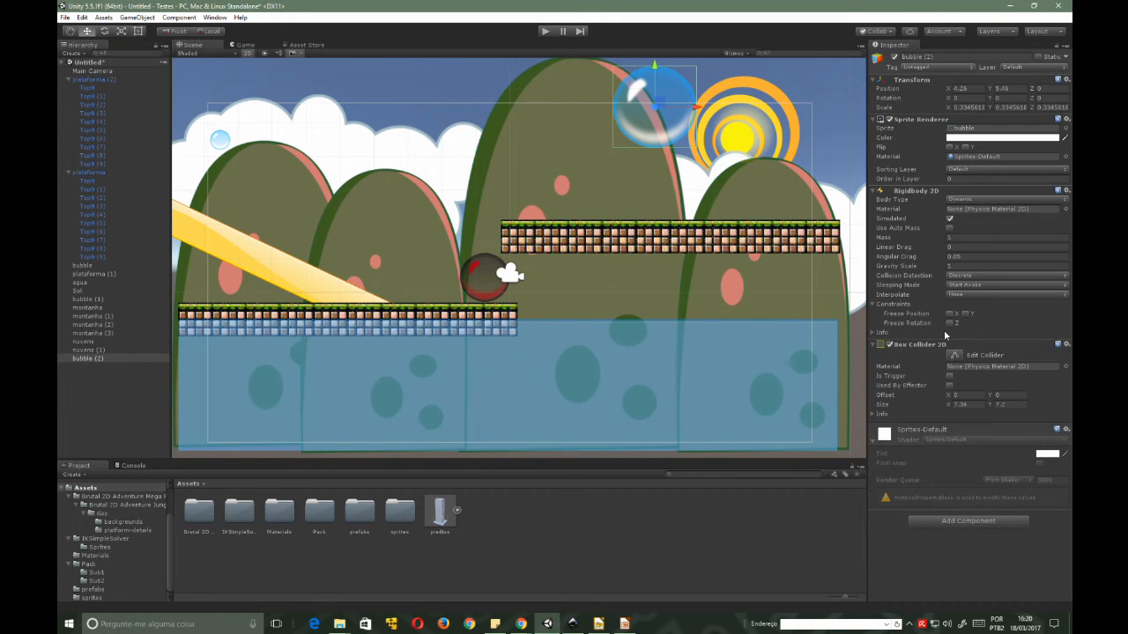
- Deactivate the small blue bubble and the dark red bubble
left_click(222, 141)
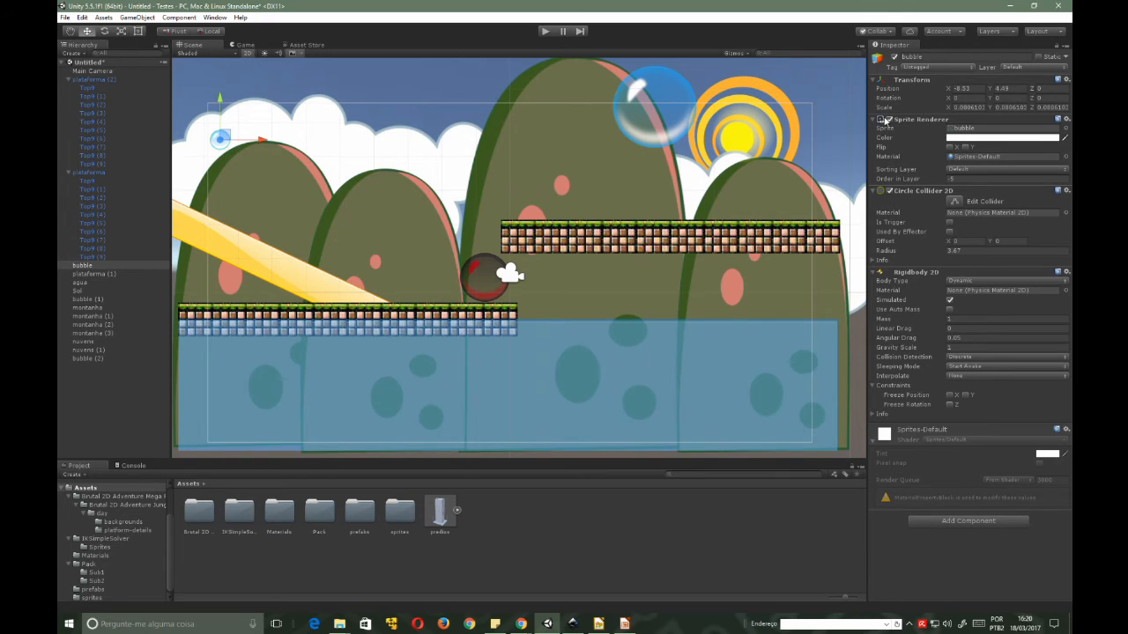
left_click(895, 57)
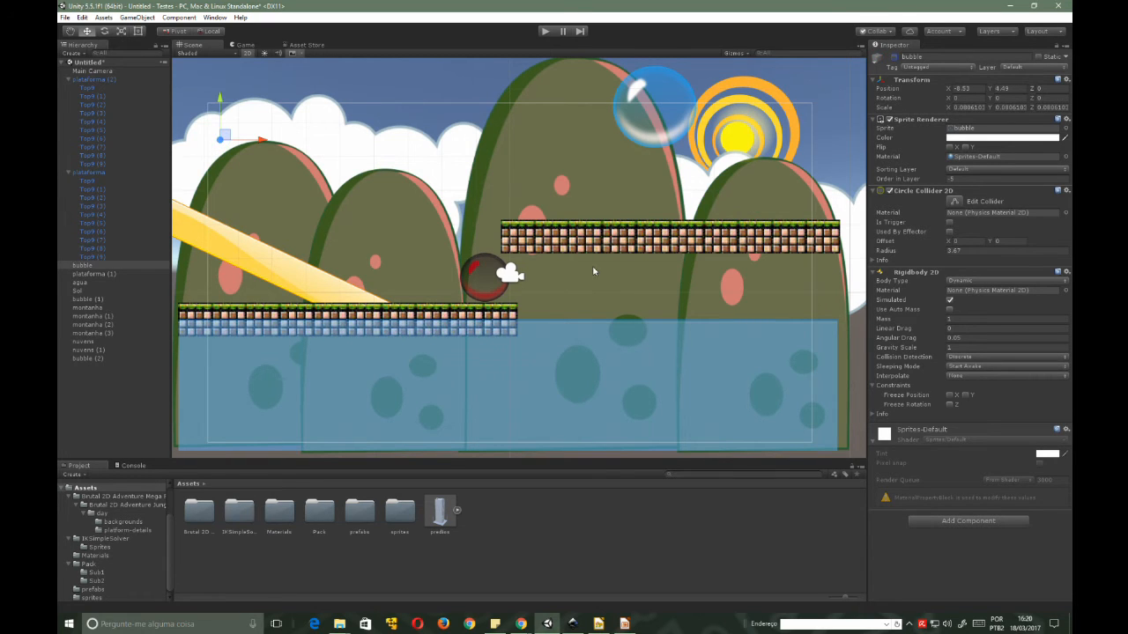
left_click(480, 279)
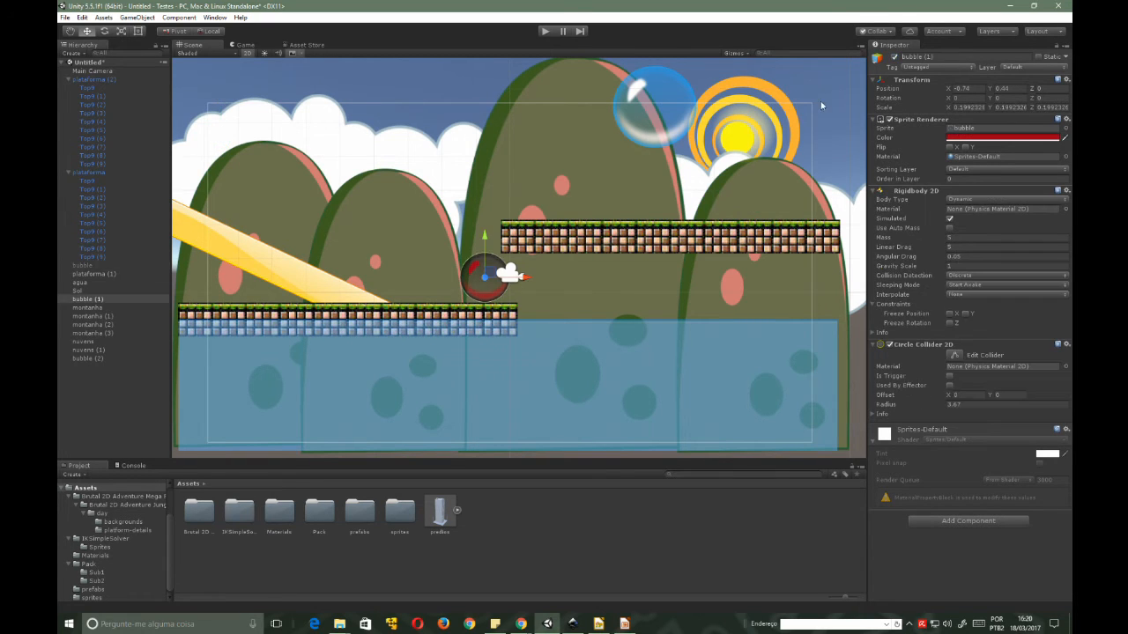
left_click(894, 57)
- Move the large bubble above the yellow ramp to about X -8.05 and shift the ramp to about X -7.81
left_click(674, 112)
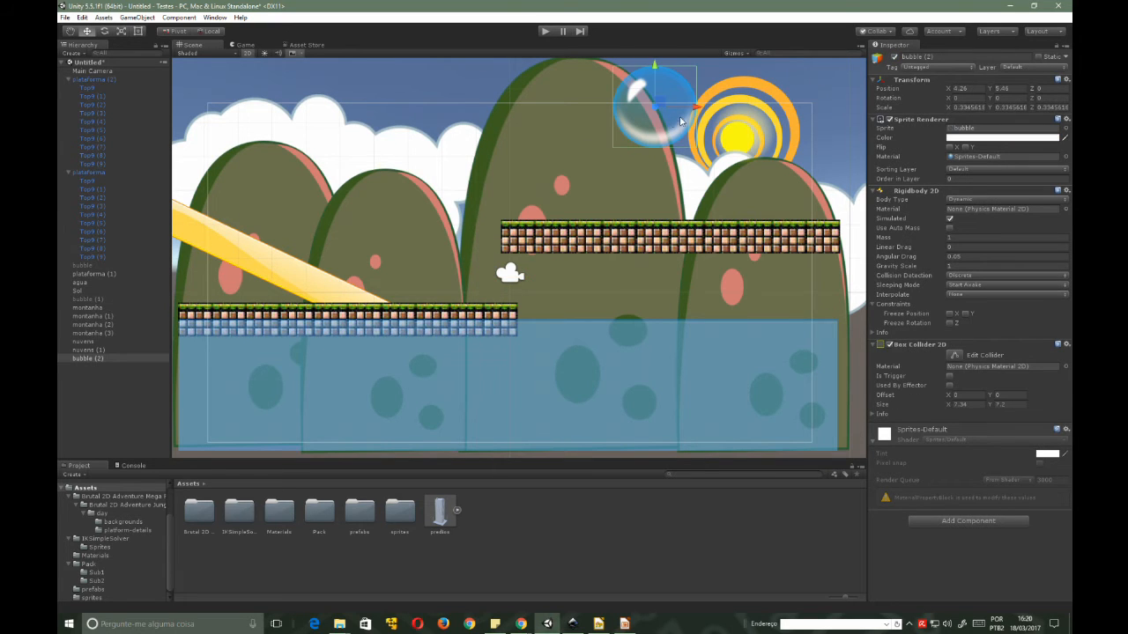
left_click_drag(696, 110, 273, 135)
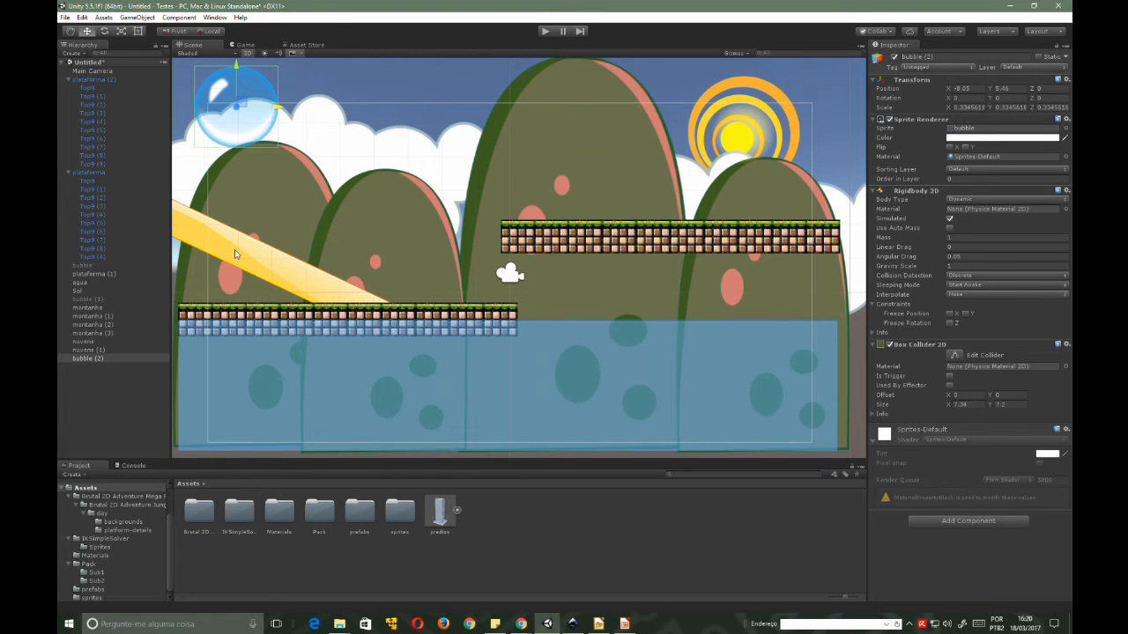
left_click(237, 249)
mouse_move(242, 248)
left_mouse_down()
mouse_move(438, 152)
mouse_move(524, 143)
mouse_move(480, 144)
mouse_move(265, 255)
mouse_move(249, 248)
left_mouse_up()
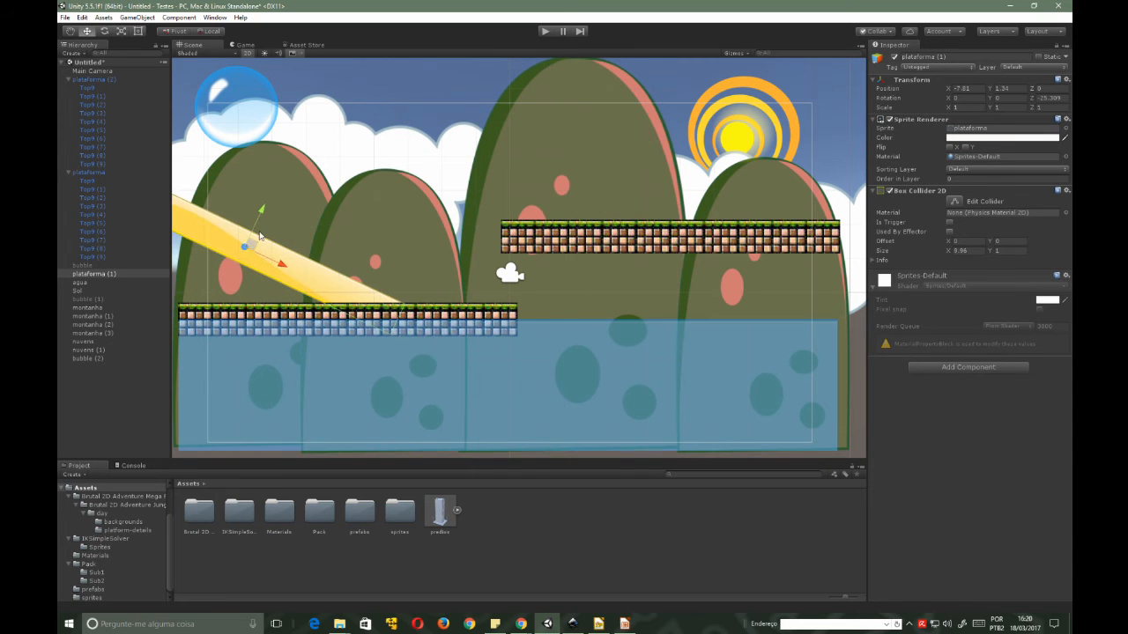
left_click(261, 103)
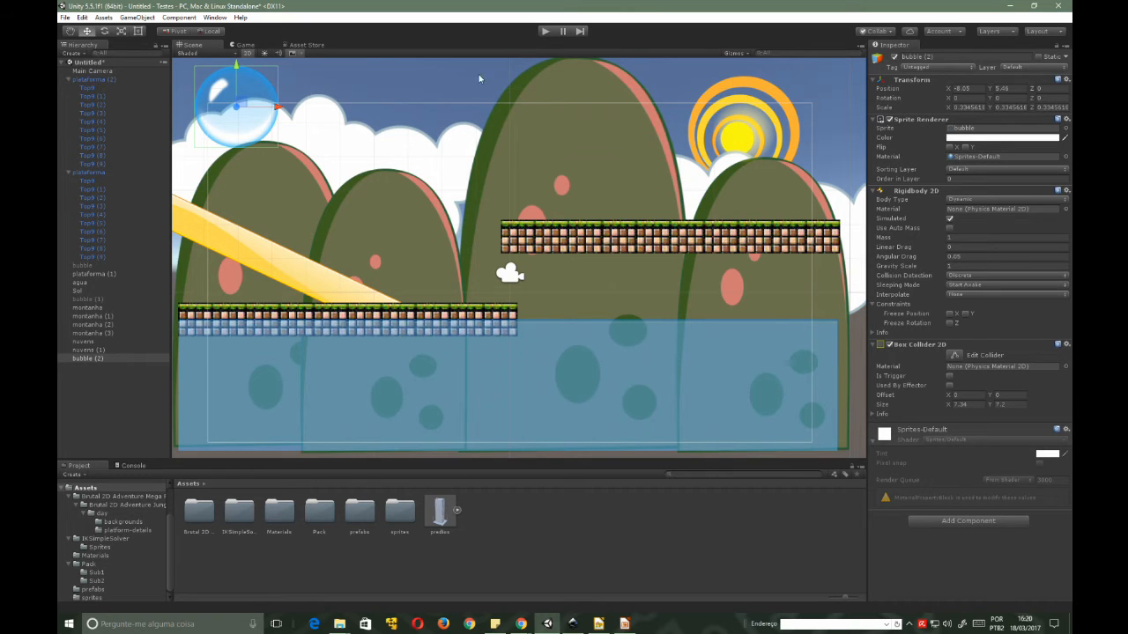
- Check the yellow ramp's collider and the large bubble's components, and test the bubble's fall onto the ramp in play mode
left_click(249, 241)
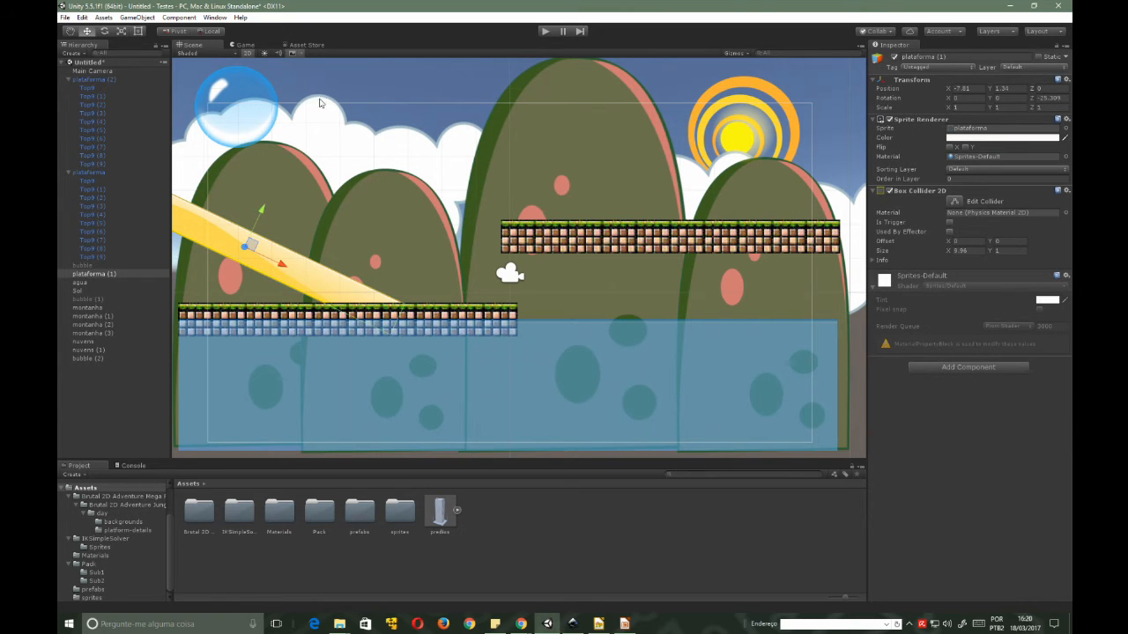
left_click(236, 102)
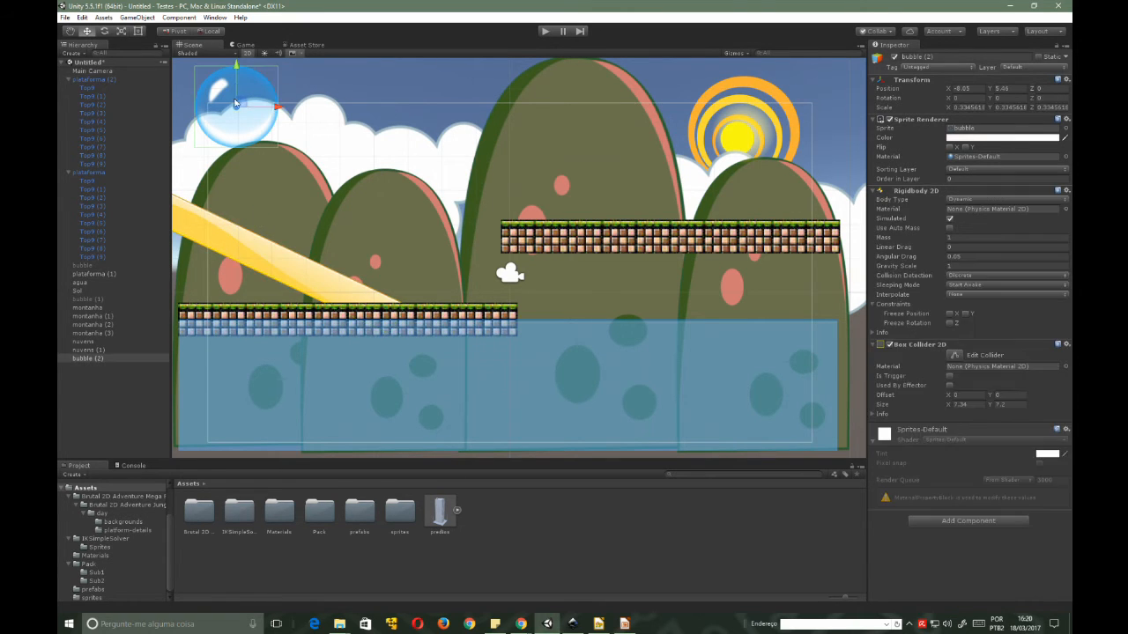
left_click(543, 33)
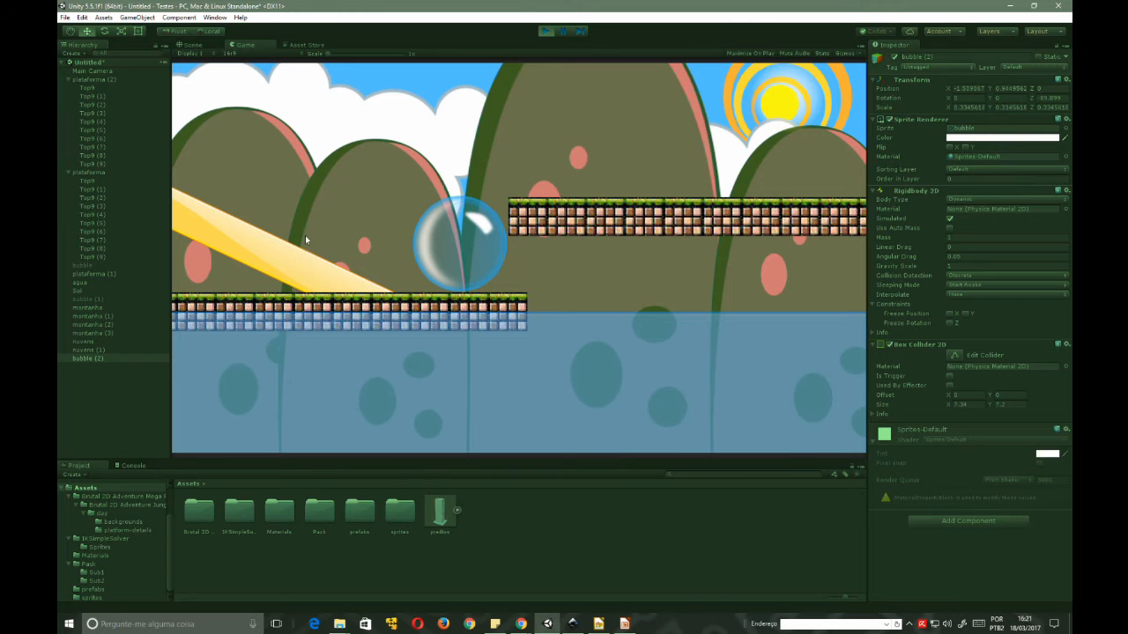
left_click(546, 31)
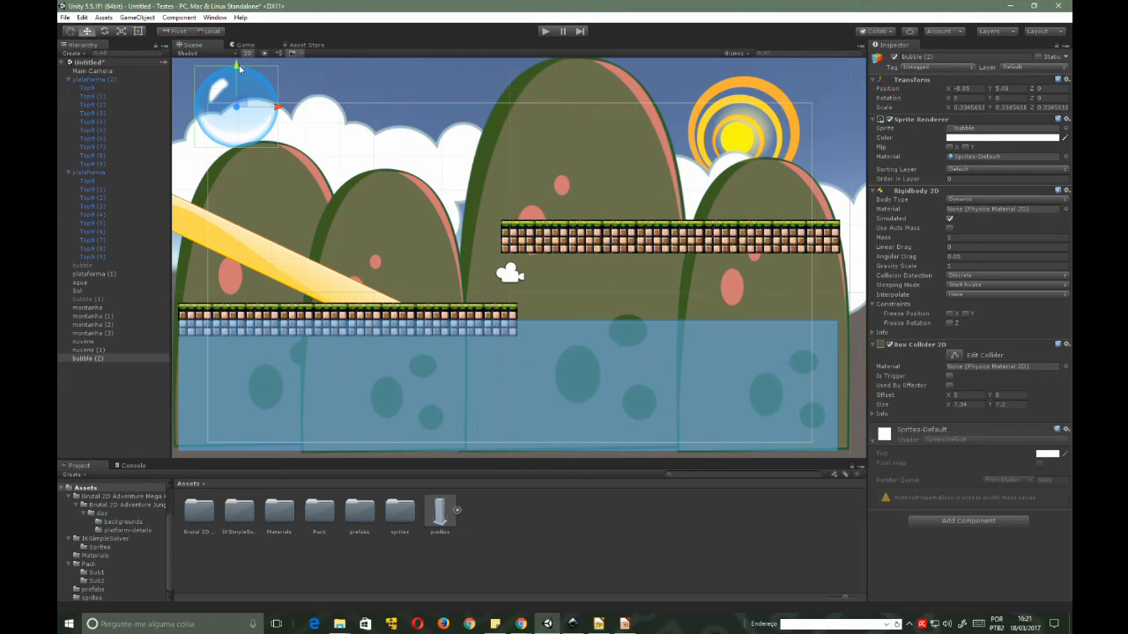
- Reposition the large bubble above the ramp at about Y 5.62 and test its fall in play mode
left_click_drag(236, 66, 227, 126)
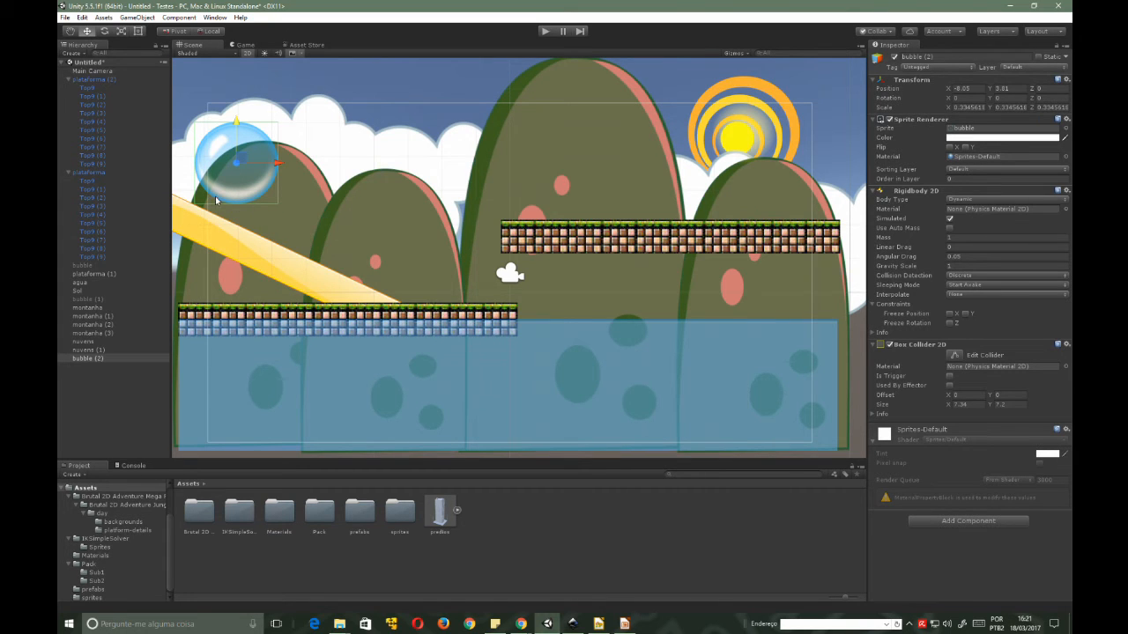
left_click_drag(234, 126, 244, 66)
left_click(544, 31)
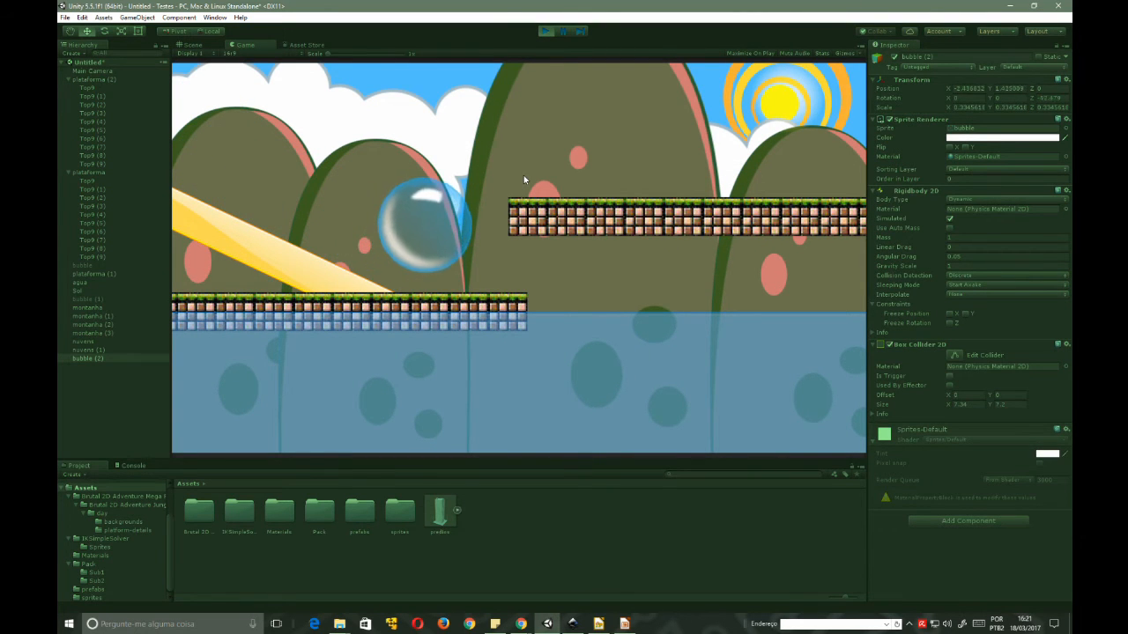
left_click(547, 30)
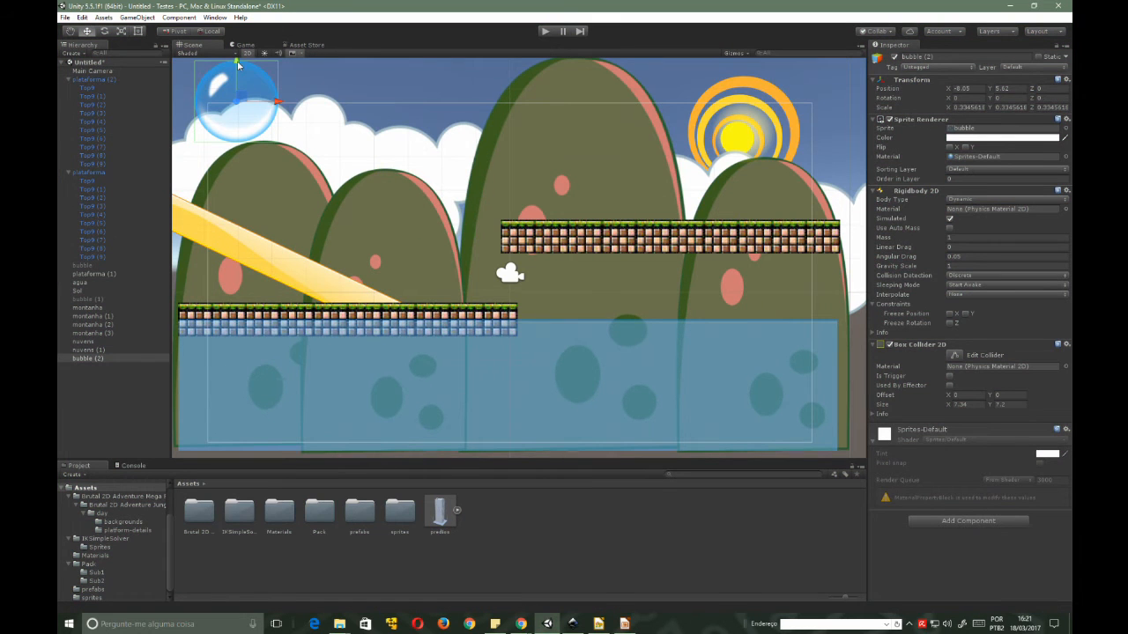
- Lower the large bubble to about Y 3.81 just above the ramp and rotate it to about -23.42 degrees, matching the slope
left_click_drag(237, 64, 220, 126)
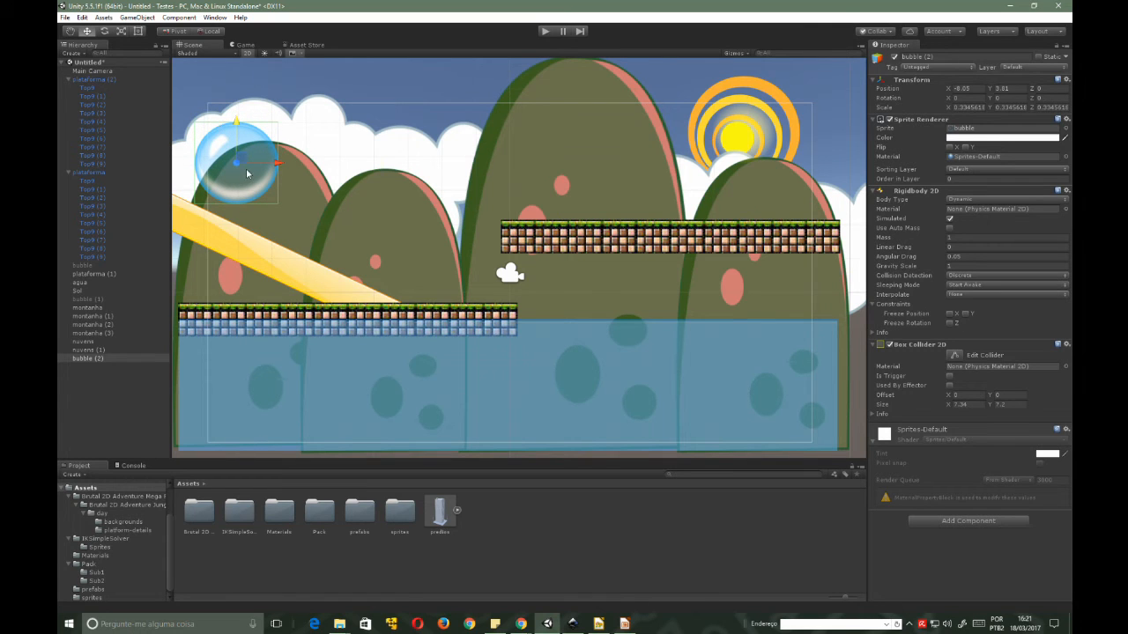
key("t")
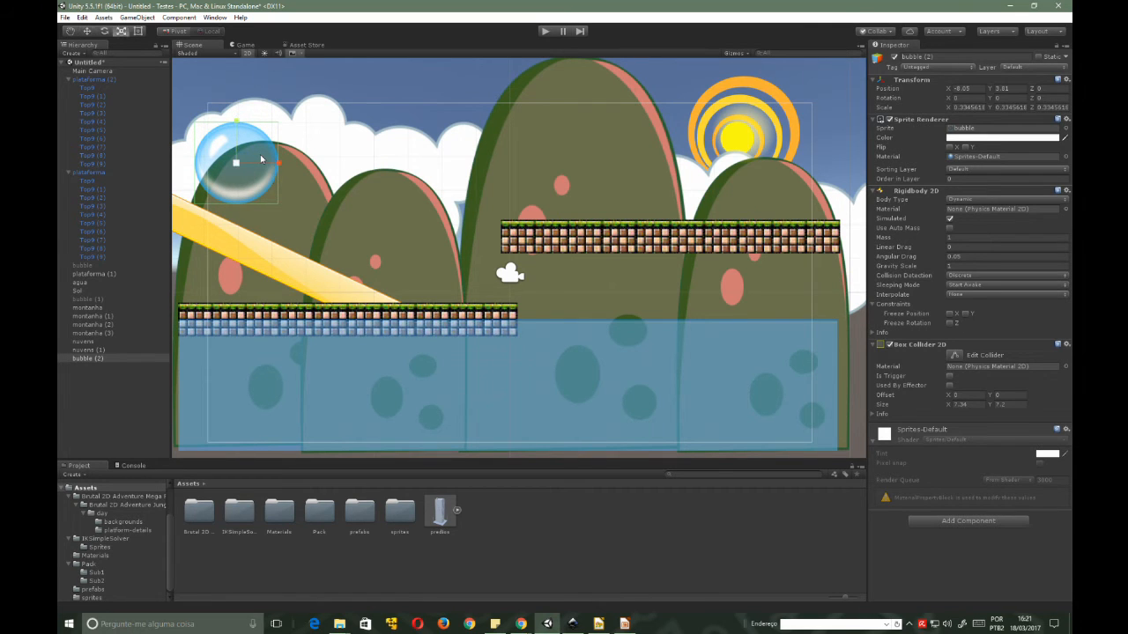
key("e")
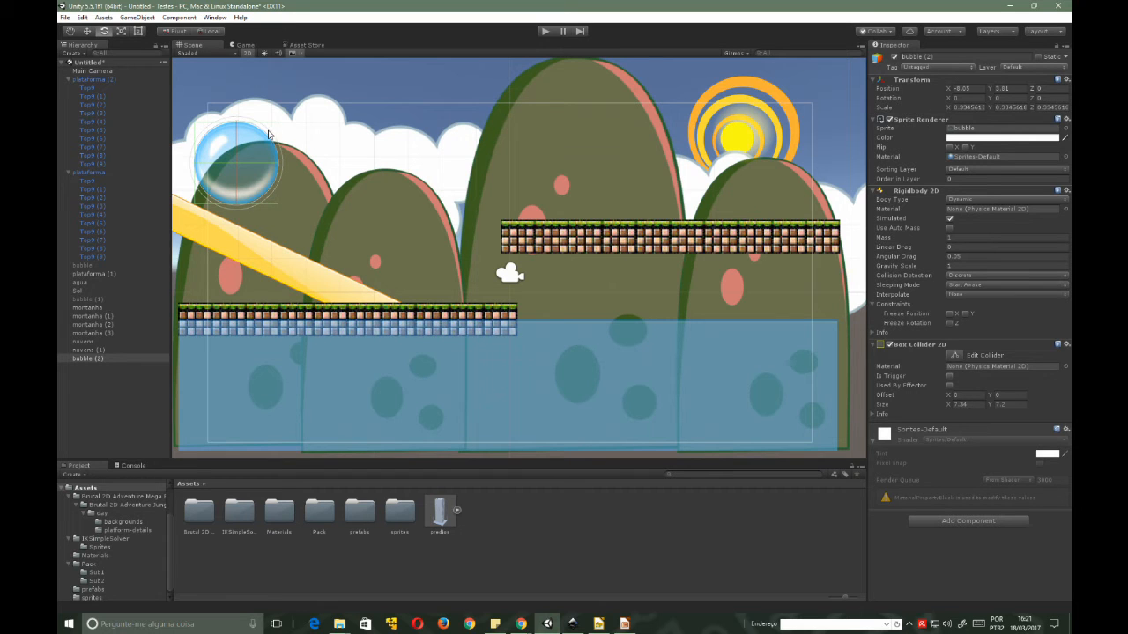
left_click_drag(273, 133, 277, 170)
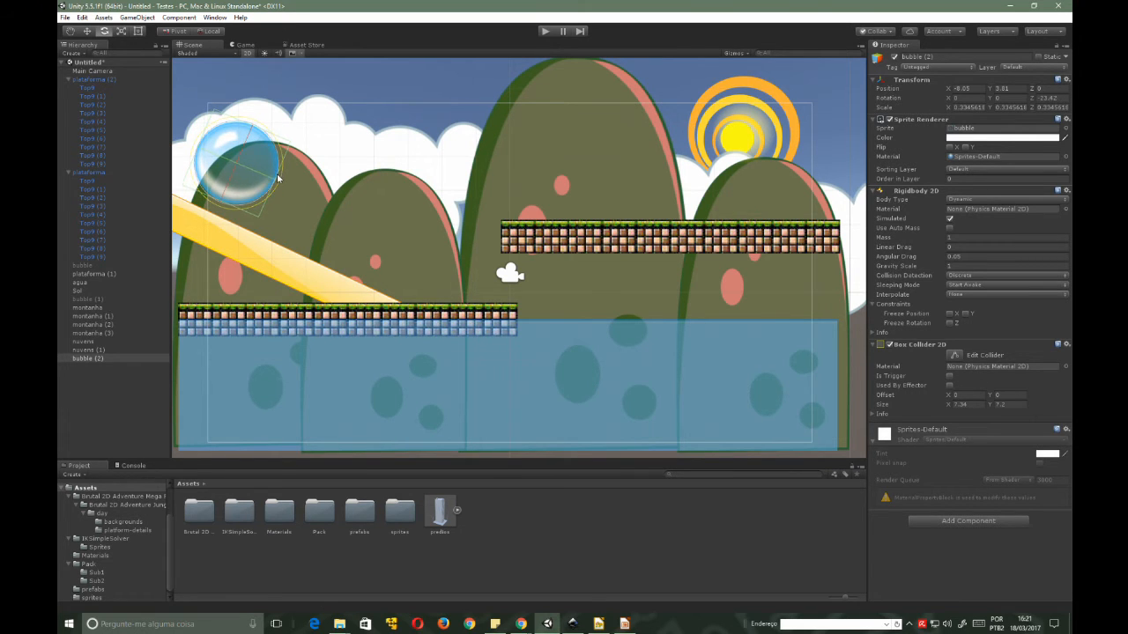
- Place the large bubble at the foot of the ramp, about X -3.79, Y 1.3, and rotate it to about 1.595 degrees
key("w")
left_click_drag(250, 168, 394, 253)
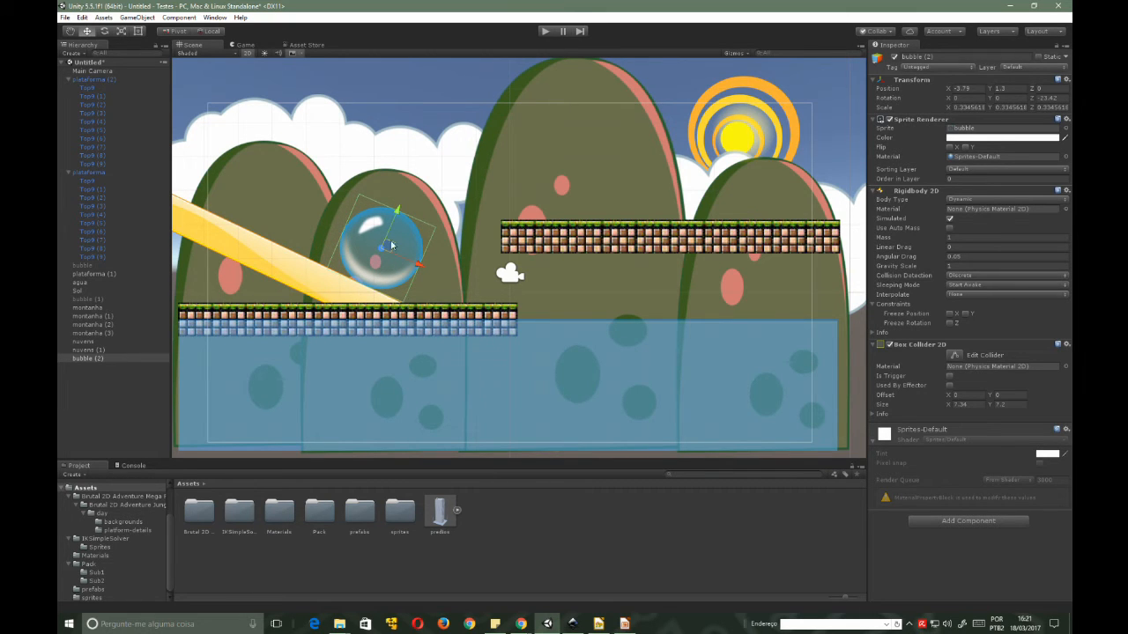
key("t")
key("e")
left_click_drag(418, 220, 399, 184)
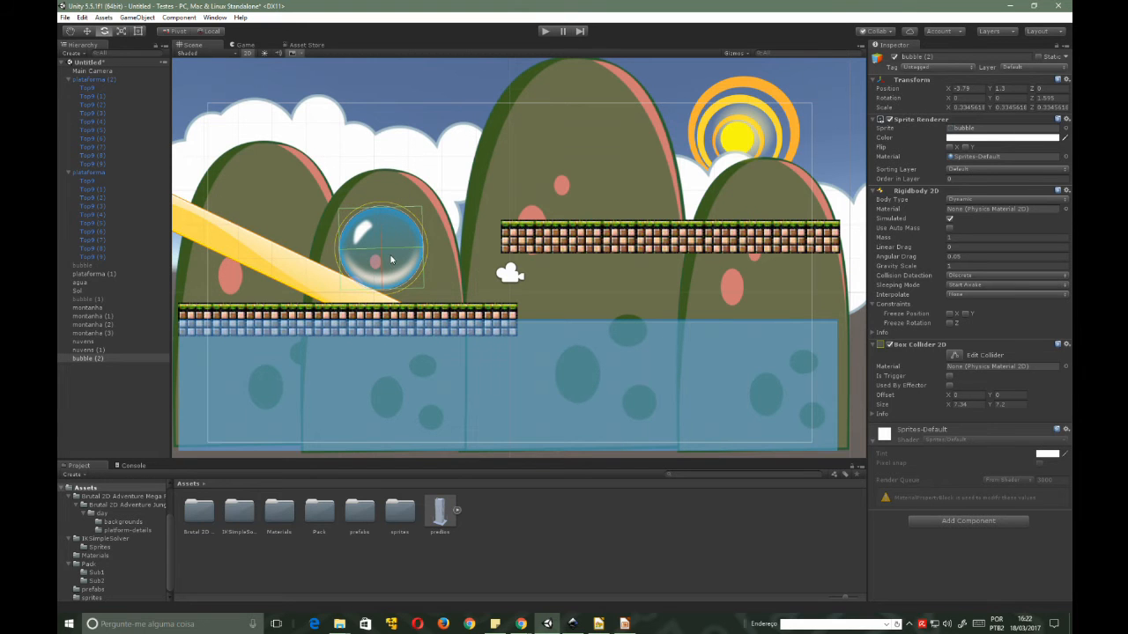
- Move the large bubble above the ramp's upper end, about X -9.87, Y 5.68, and test it in play mode
key("q")
left_click_drag(391, 252, 223, 104)
key("w")
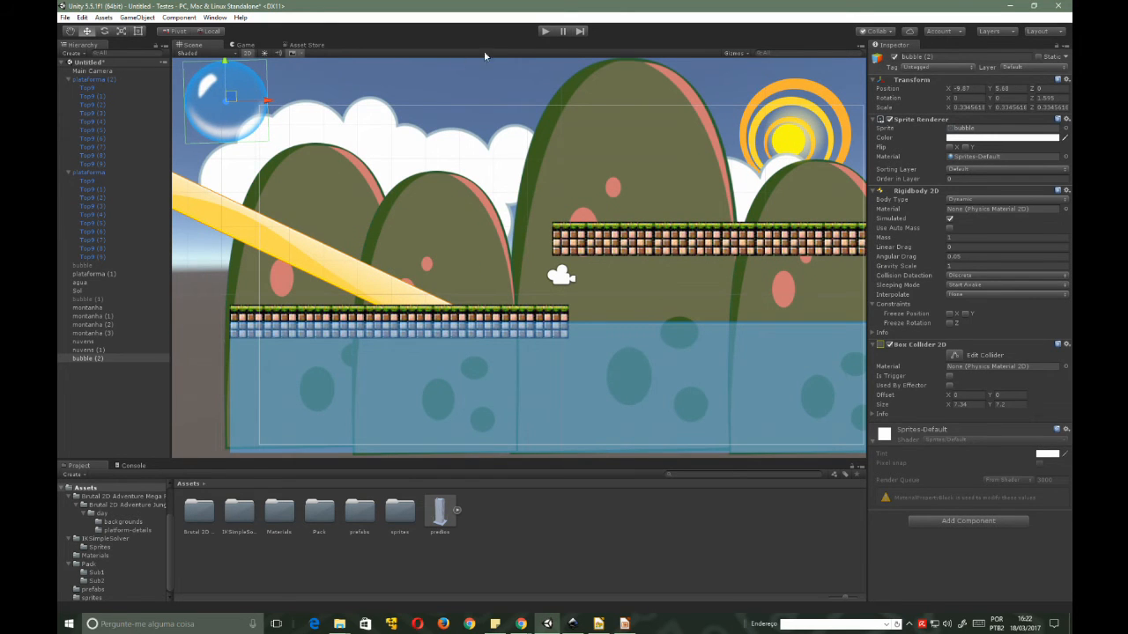
left_click(546, 31)
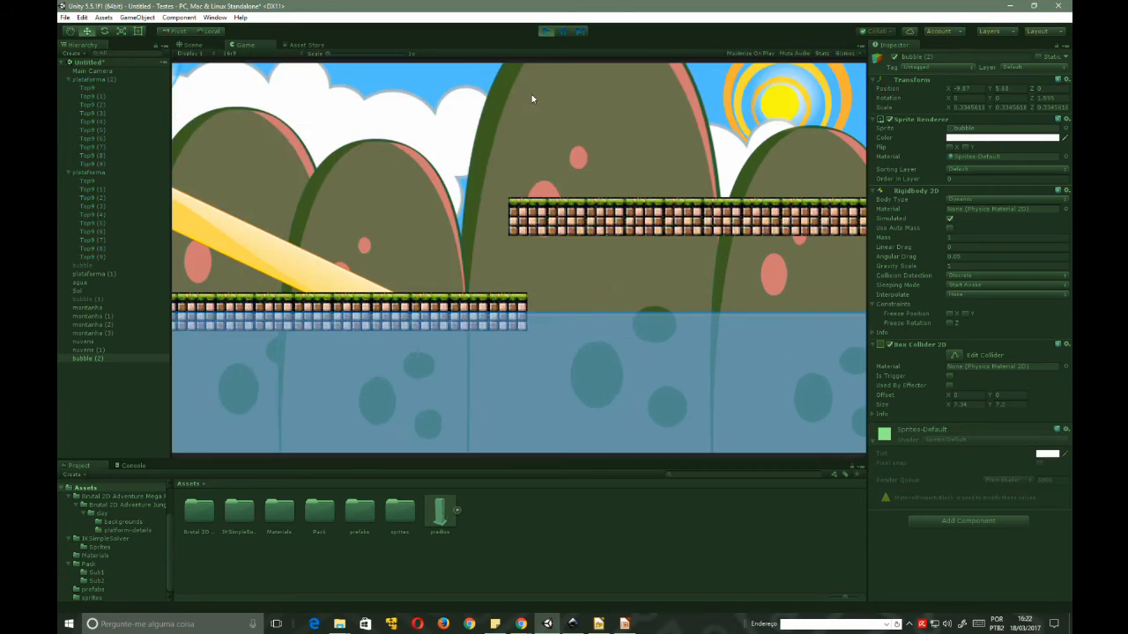
left_click(543, 32)
- Shift the large bubble to about X -7.87, Y 5.74 and test its slide down the ramp in play mode
left_click_drag(267, 103, 343, 99)
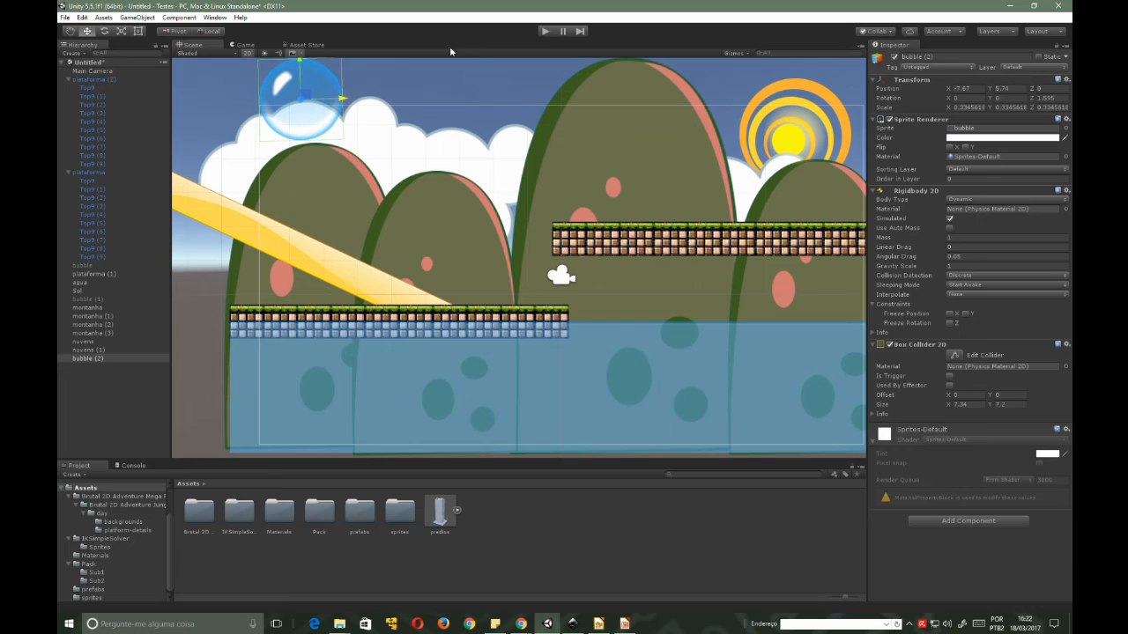
left_click(543, 32)
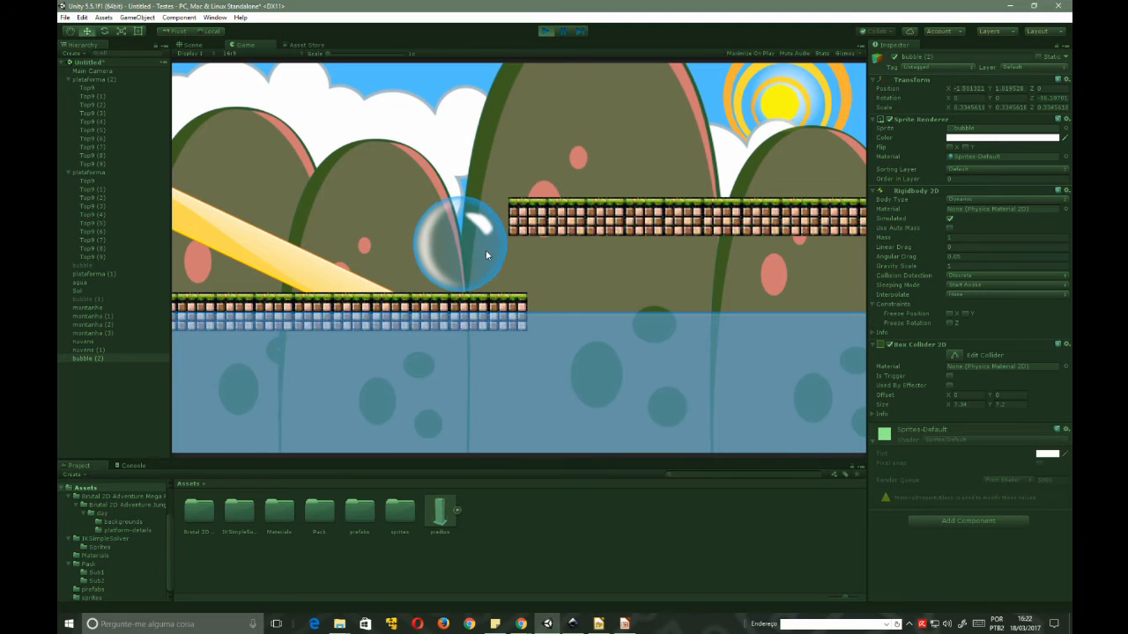
left_click(546, 31)
- Move the large bubble to about X -3.09, Y 3.97, disable its Box Collider 2D and collapse that component
left_click_drag(345, 99, 454, 137)
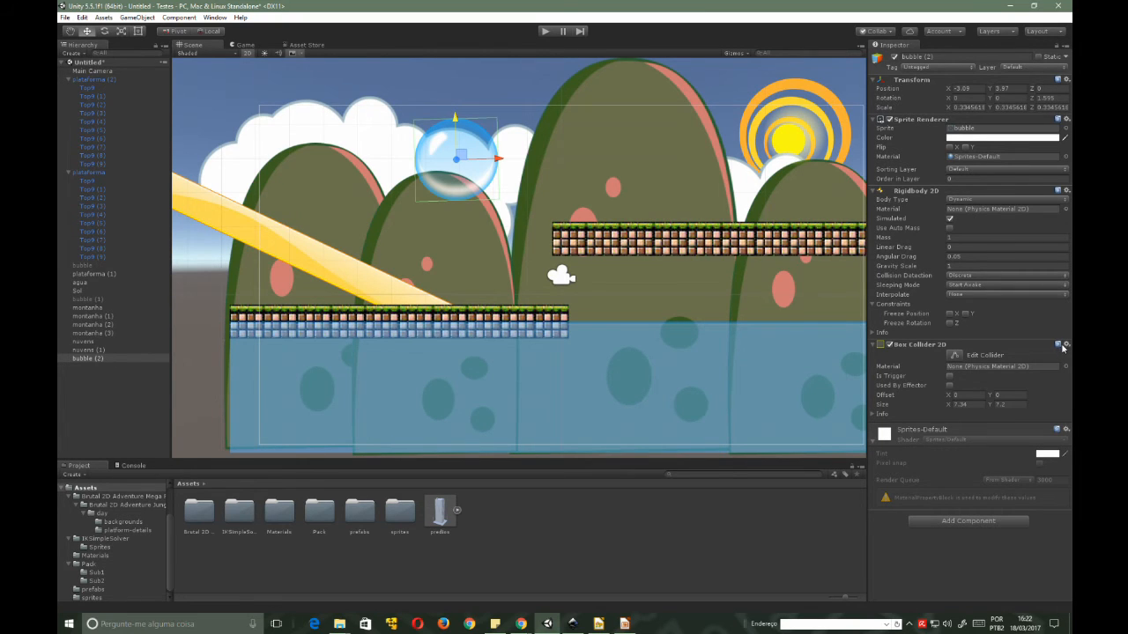
left_click(888, 345)
left_click(888, 344)
left_click(888, 345)
left_click(1066, 345)
left_click(901, 347)
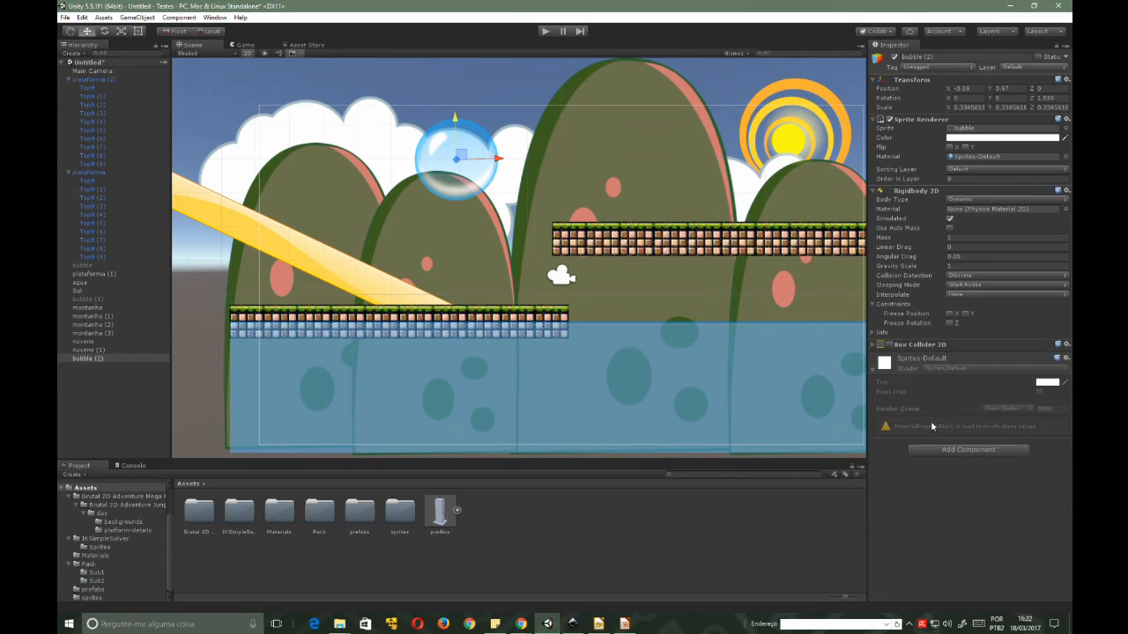
- Add a Circle Collider 2D component to the large bubble
left_click(978, 452)
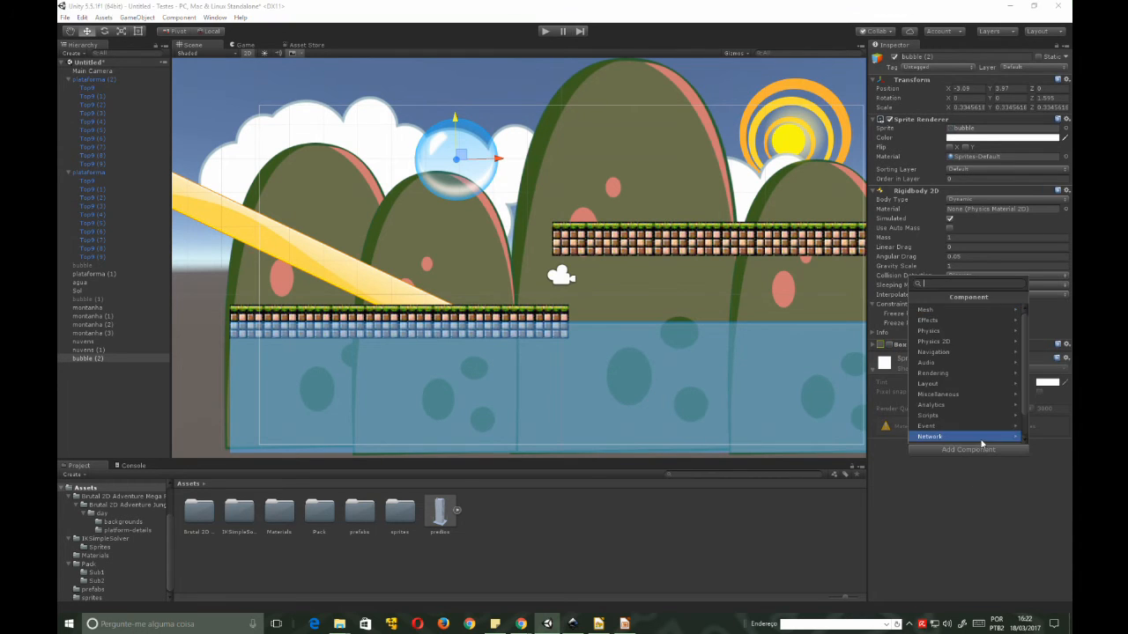
left_click(932, 341)
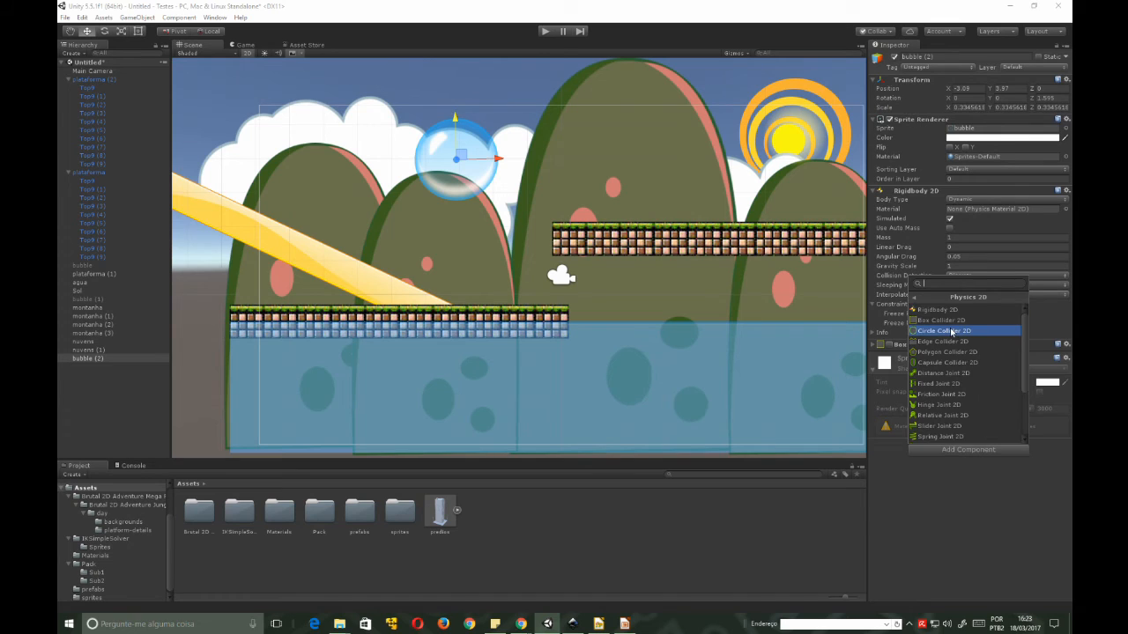
left_click(943, 330)
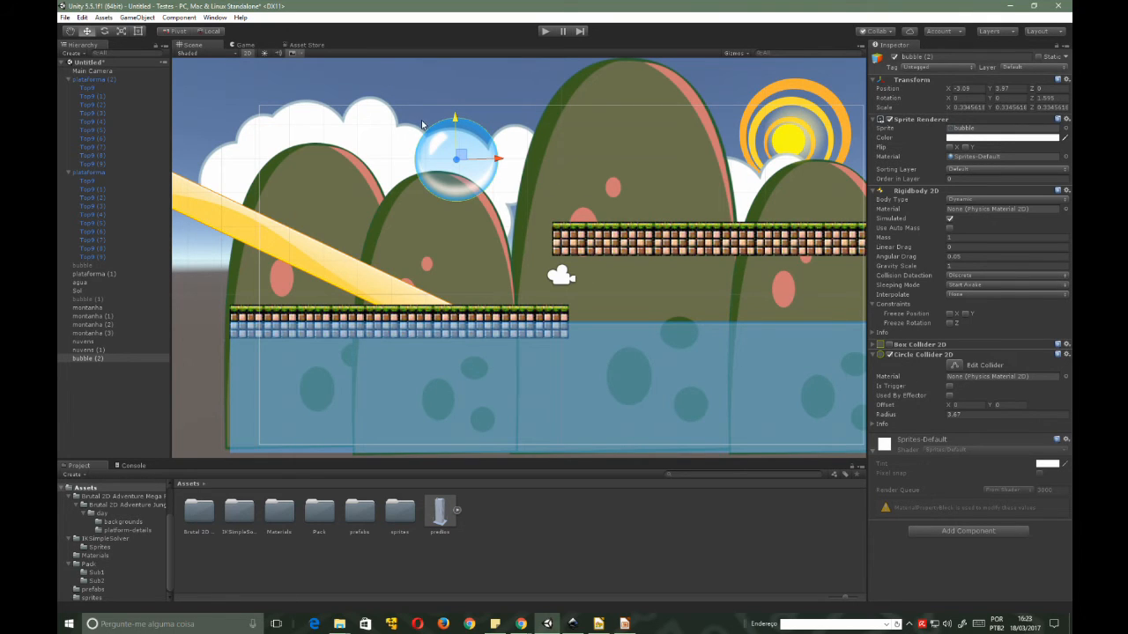
- Move the large bubble above the ramp to about X -7.63, Y 4.78 and test its circle collider in play mode
left_click_drag(454, 120, 454, 112)
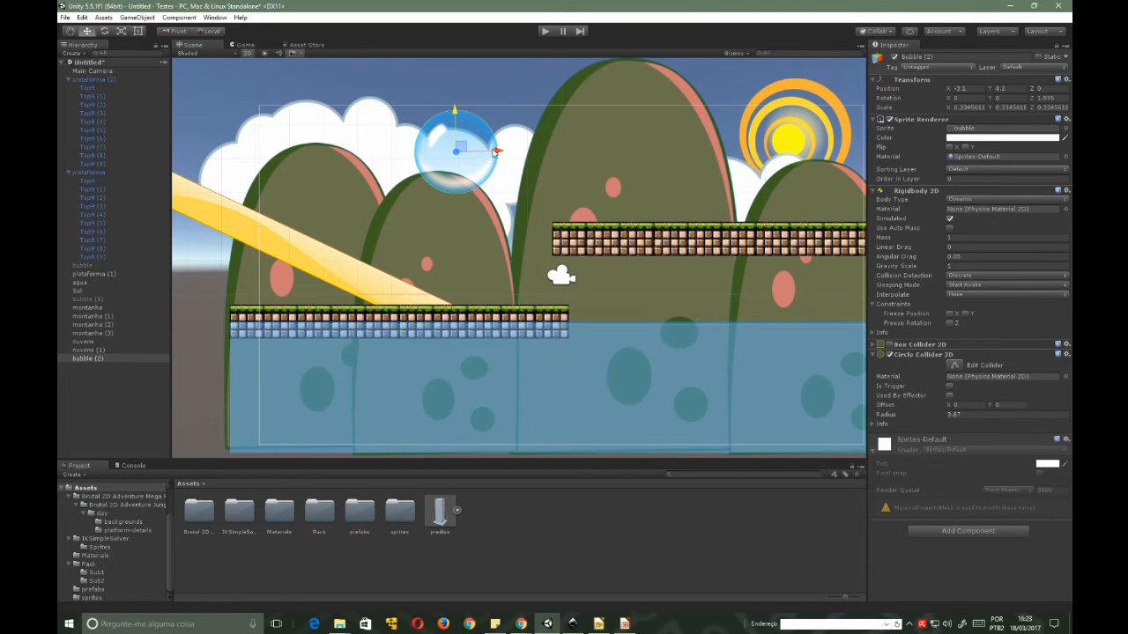
left_click_drag(499, 157, 346, 157)
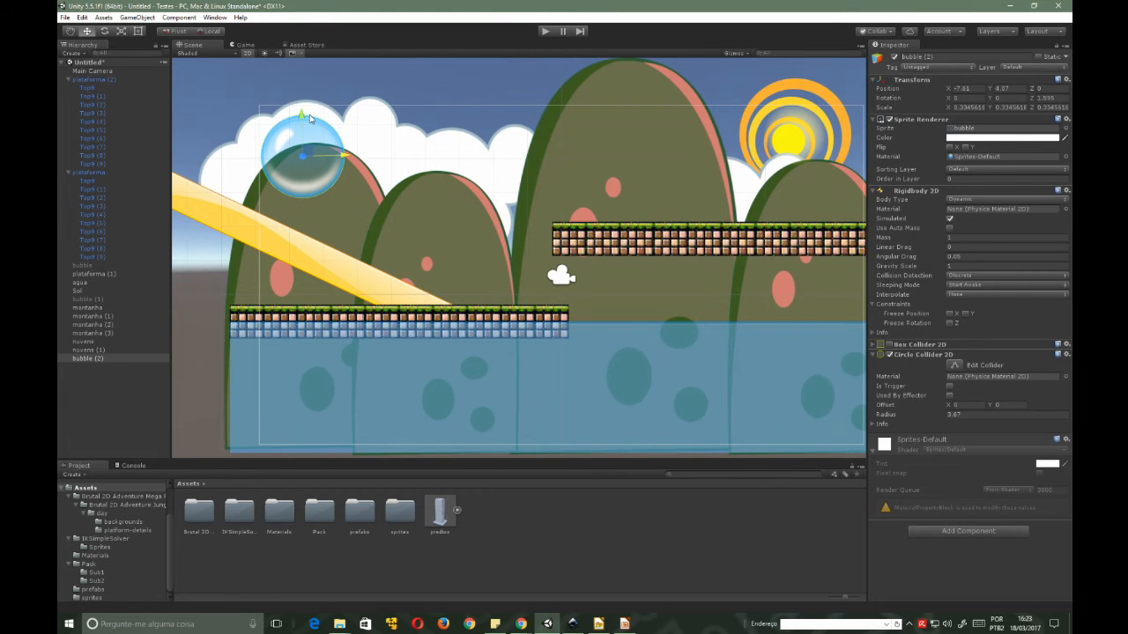
mouse_move(301, 115)
left_mouse_down()
mouse_move(301, 86)
mouse_move(295, 97)
left_mouse_up()
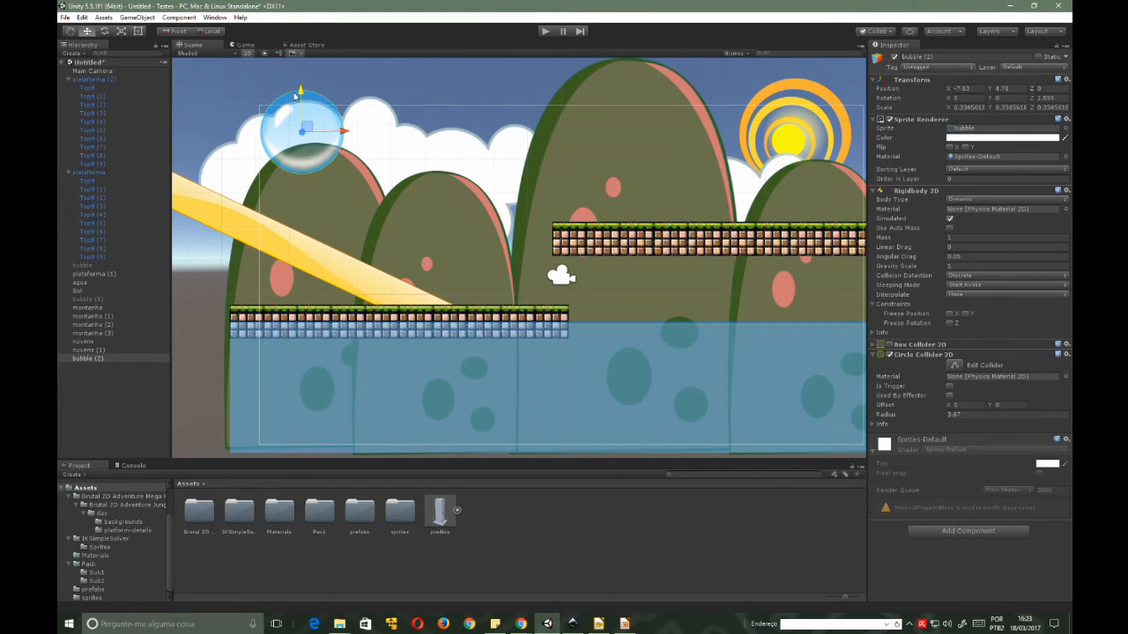
left_click(544, 32)
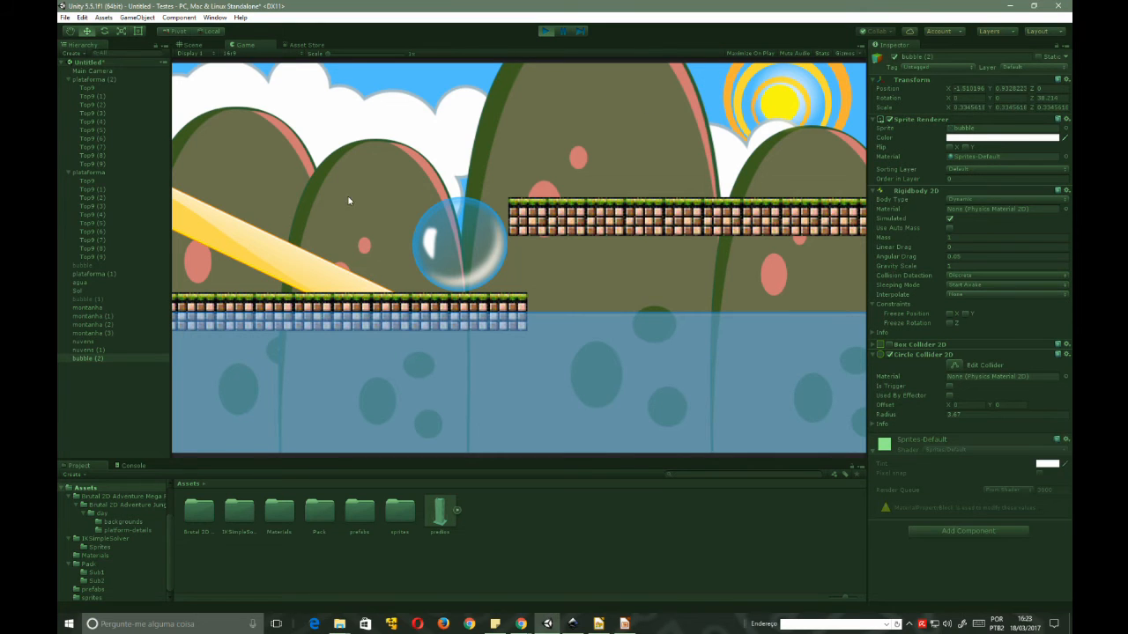
left_click(546, 33)
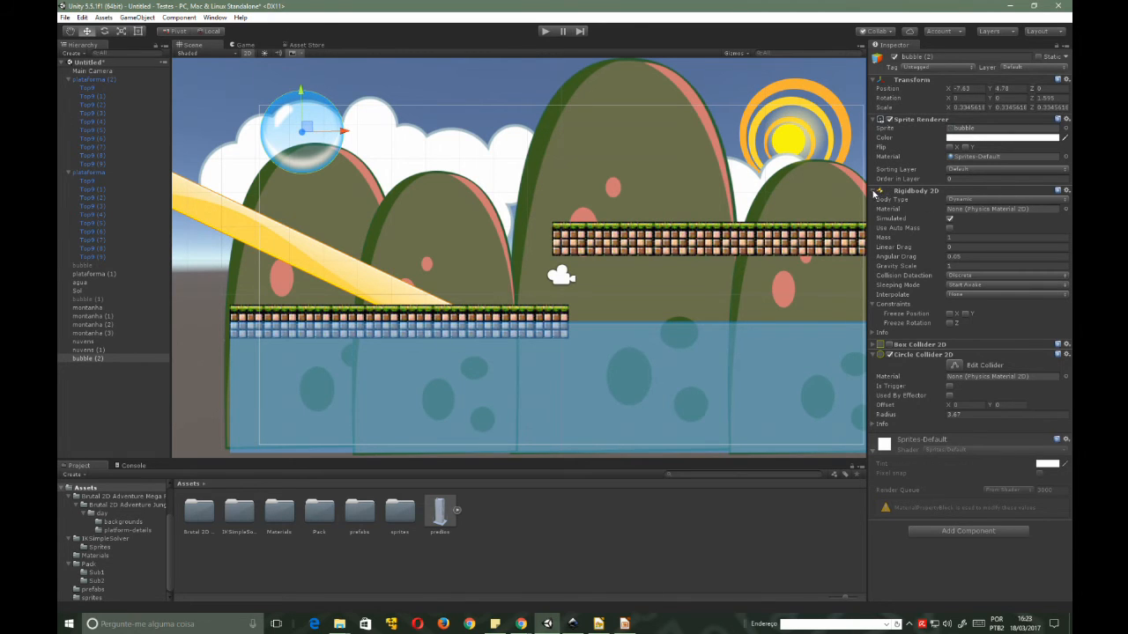
- Remove the large bubble's Rigidbody 2D component and test the bubble without it in play mode
left_click(932, 191)
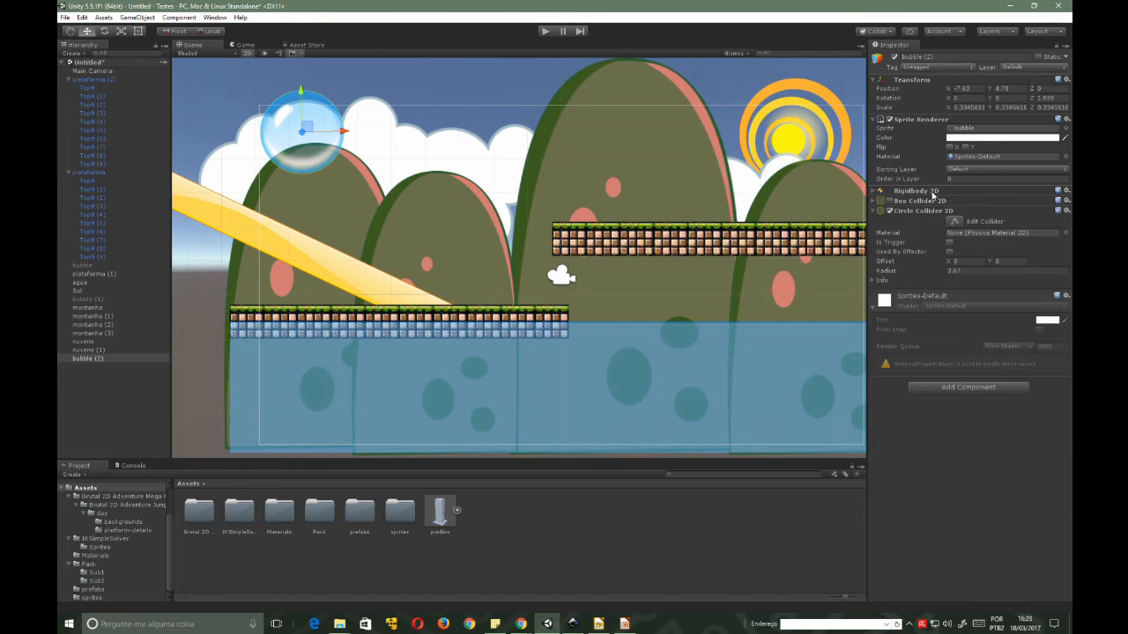
left_click(914, 191)
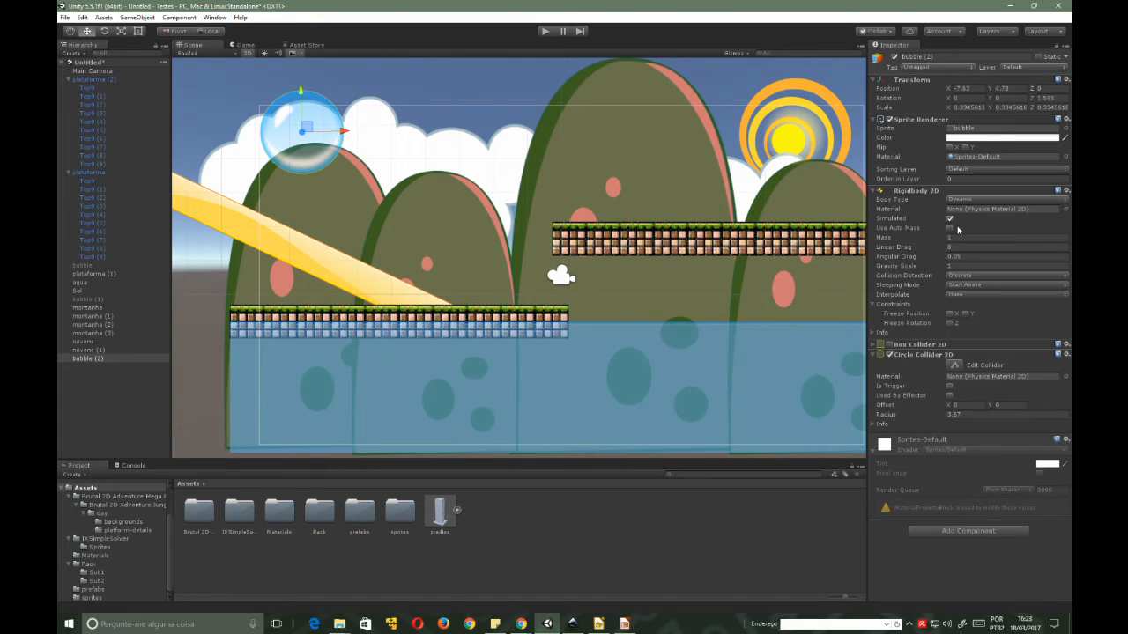
left_click(1066, 191)
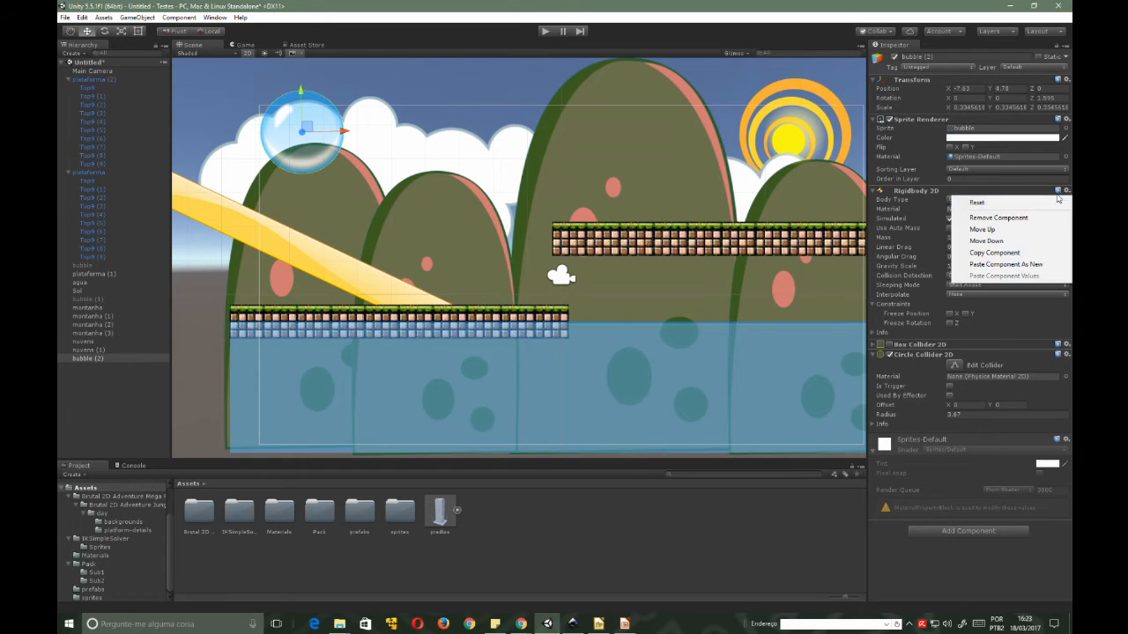
left_click(999, 217)
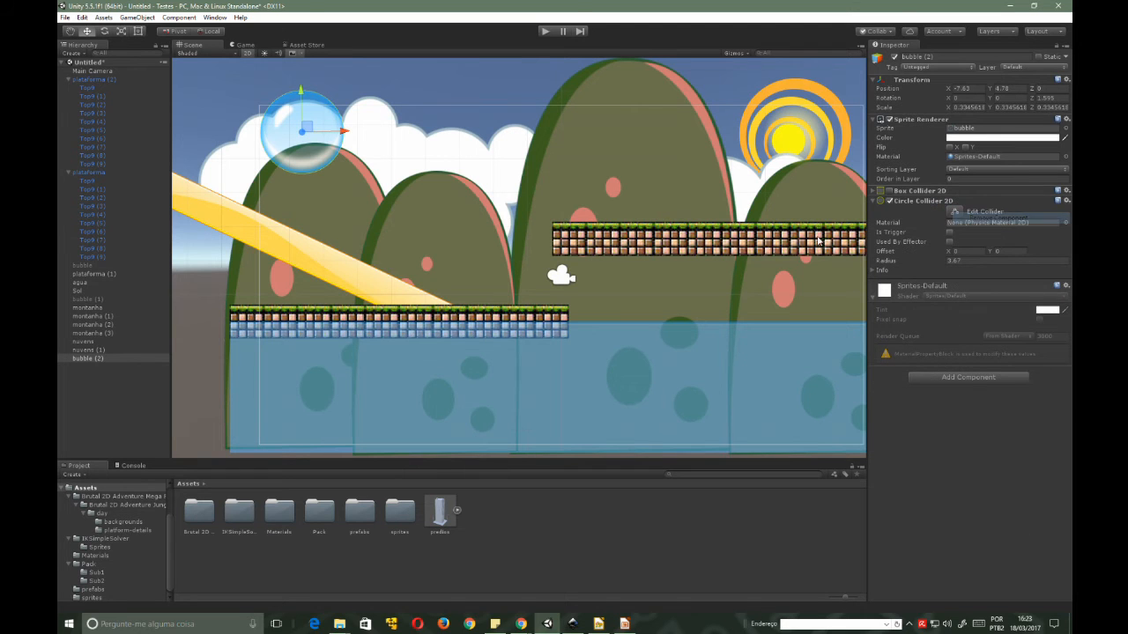
left_click(542, 32)
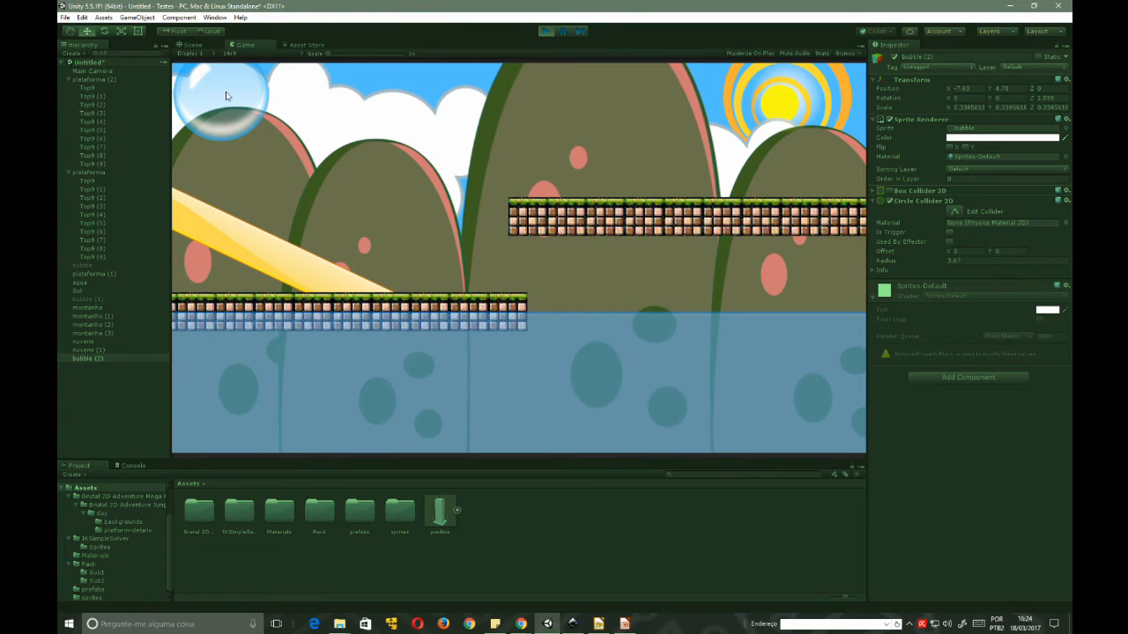
left_click(544, 31)
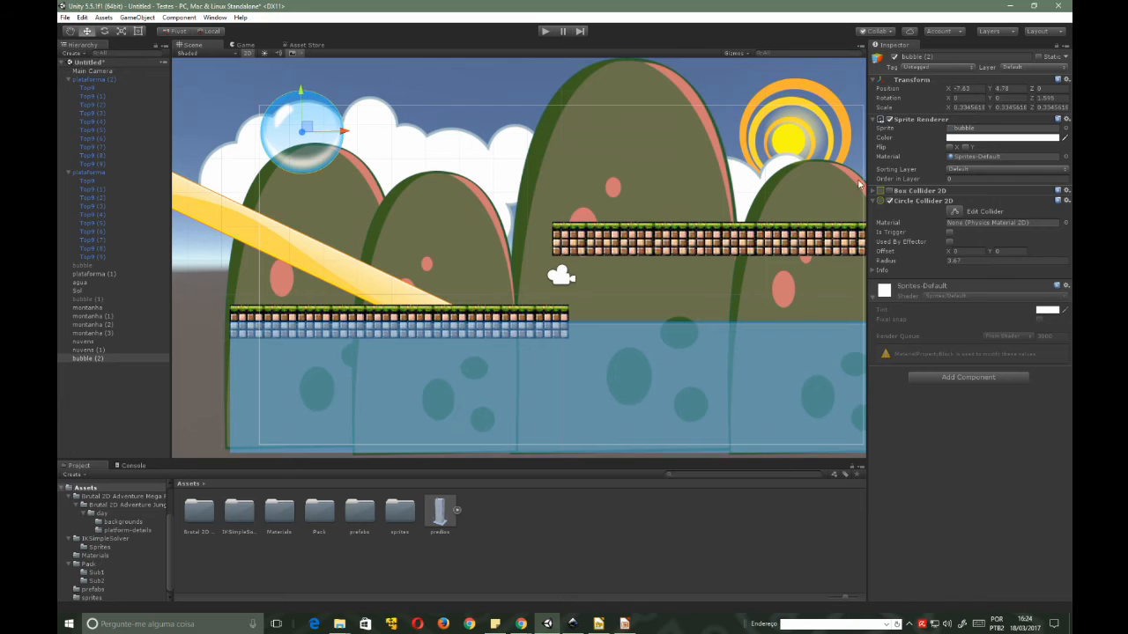
- Expand the large bubble's Box Collider 2D settings and undo the removal of its Rigidbody 2D component
left_click(985, 194)
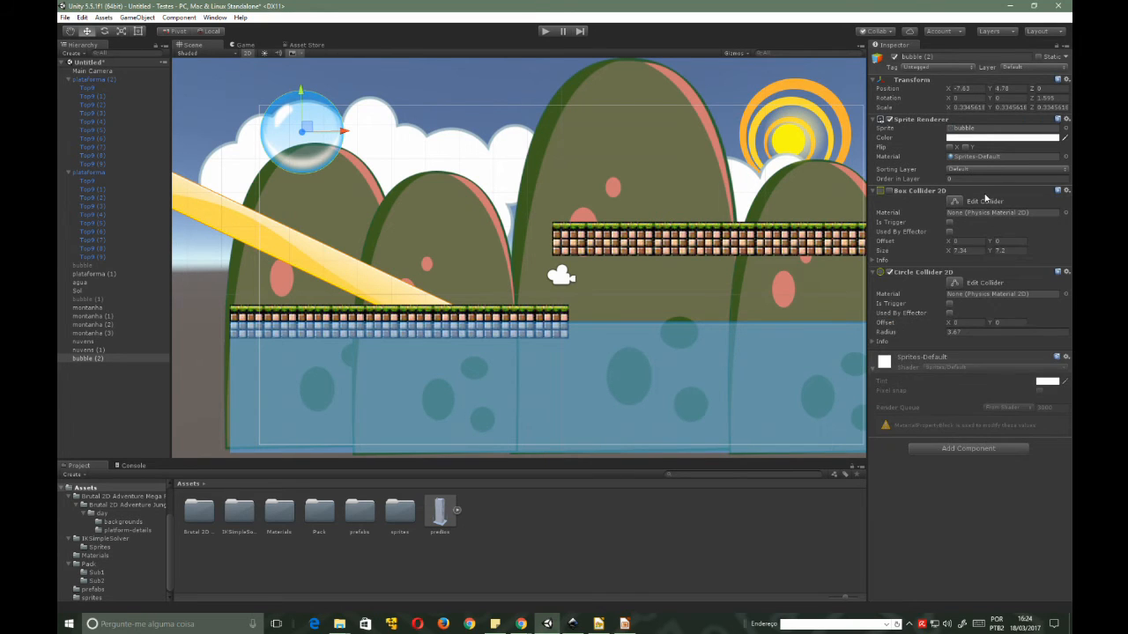
key("ctrl+z")
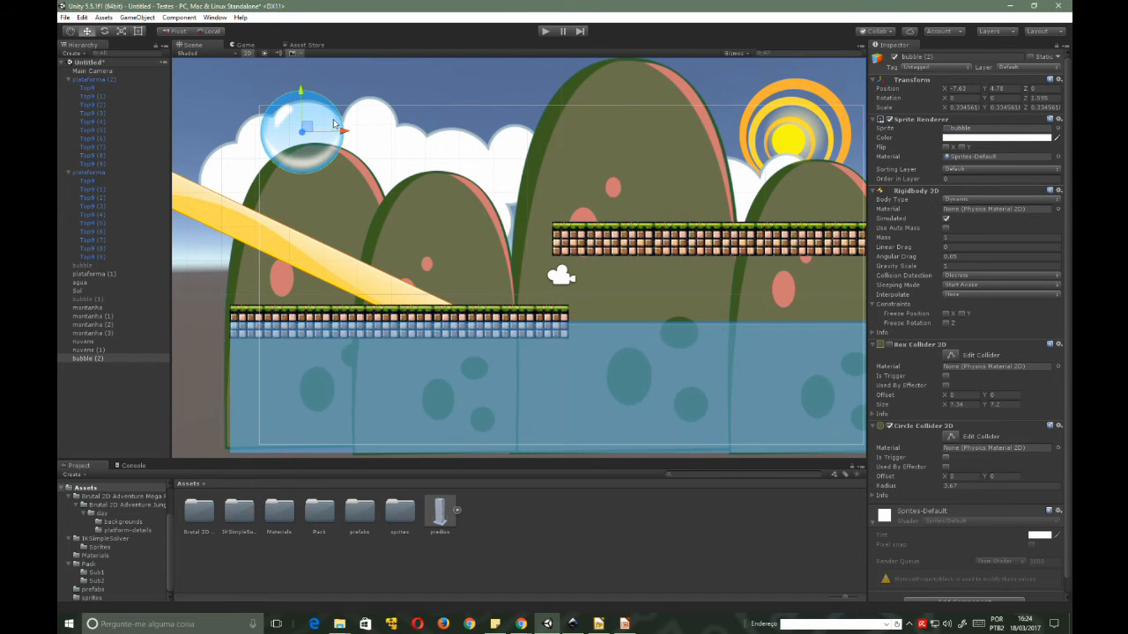
- Move the large bubble down to about X -7.6, Y 3.67 and collapse its Box Collider 2D settings
left_click_drag(302, 95, 304, 132)
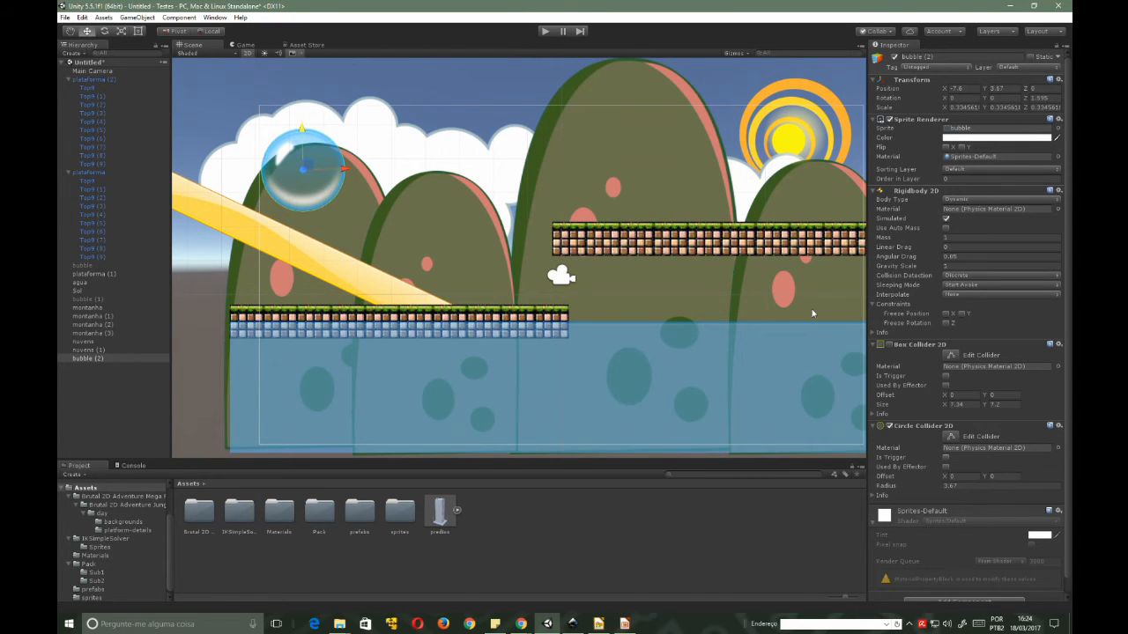
left_click(914, 427)
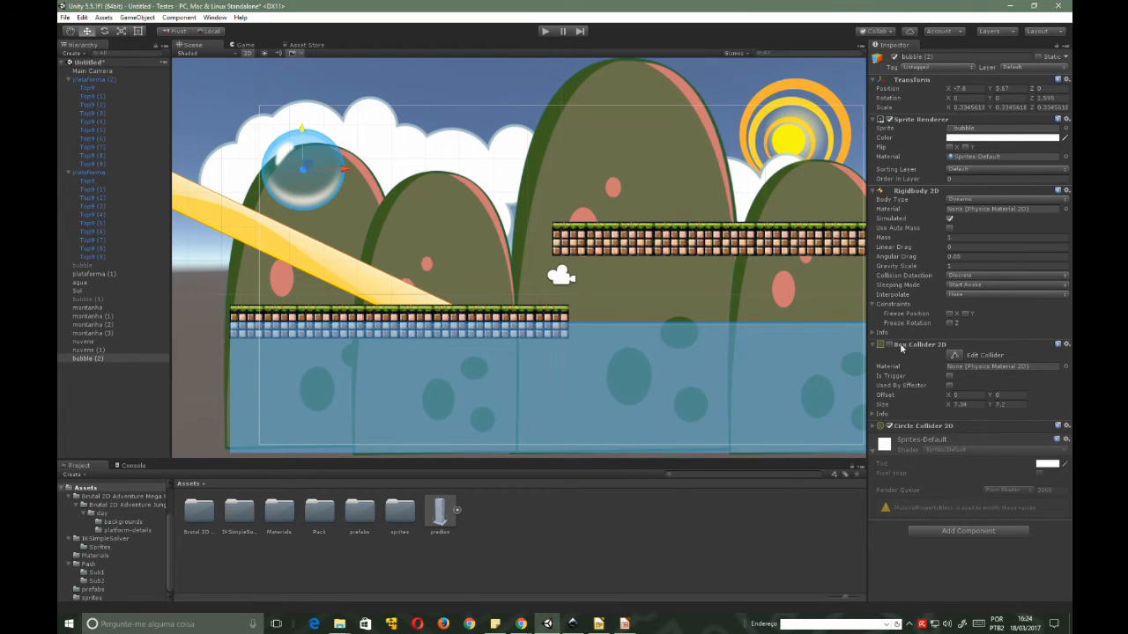
left_click(906, 428)
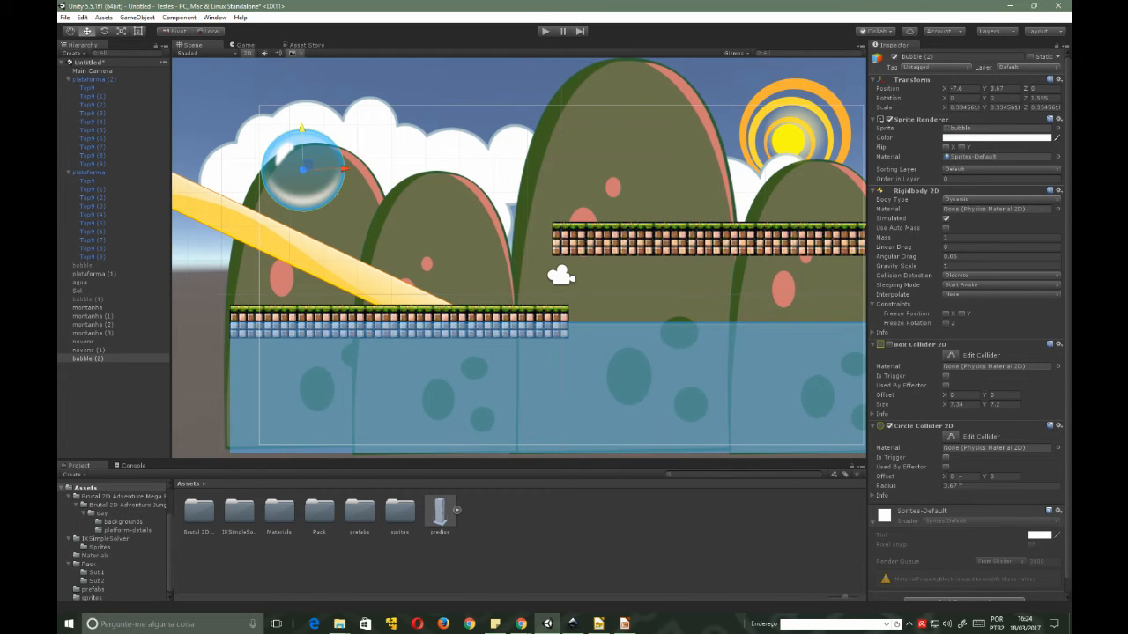
scroll(969, 476, "down", 1)
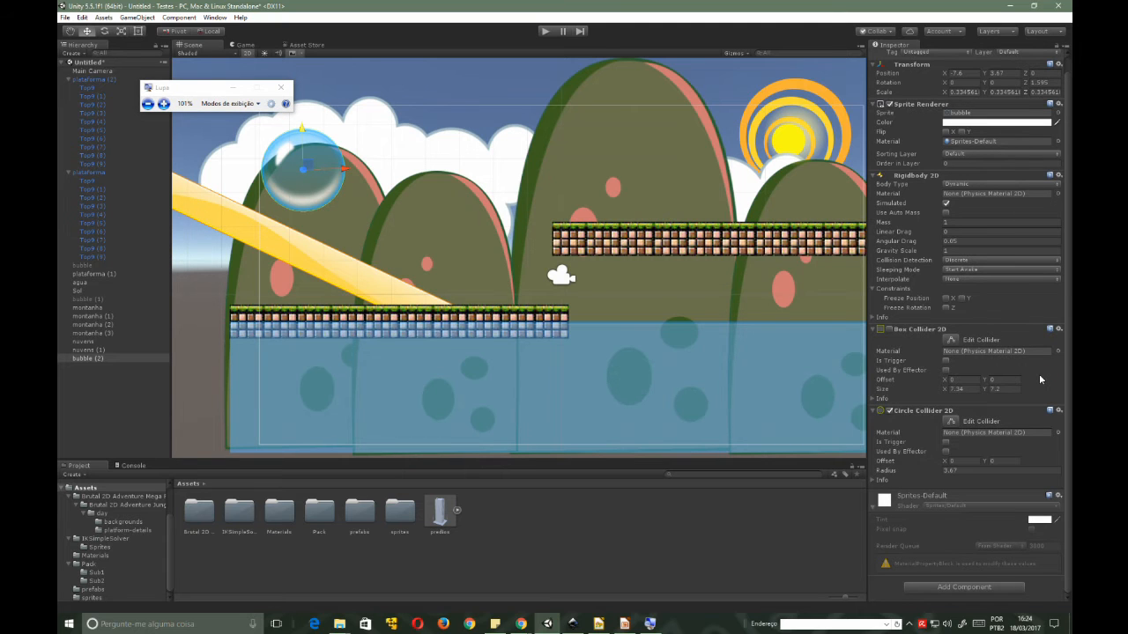
key("super+plus")
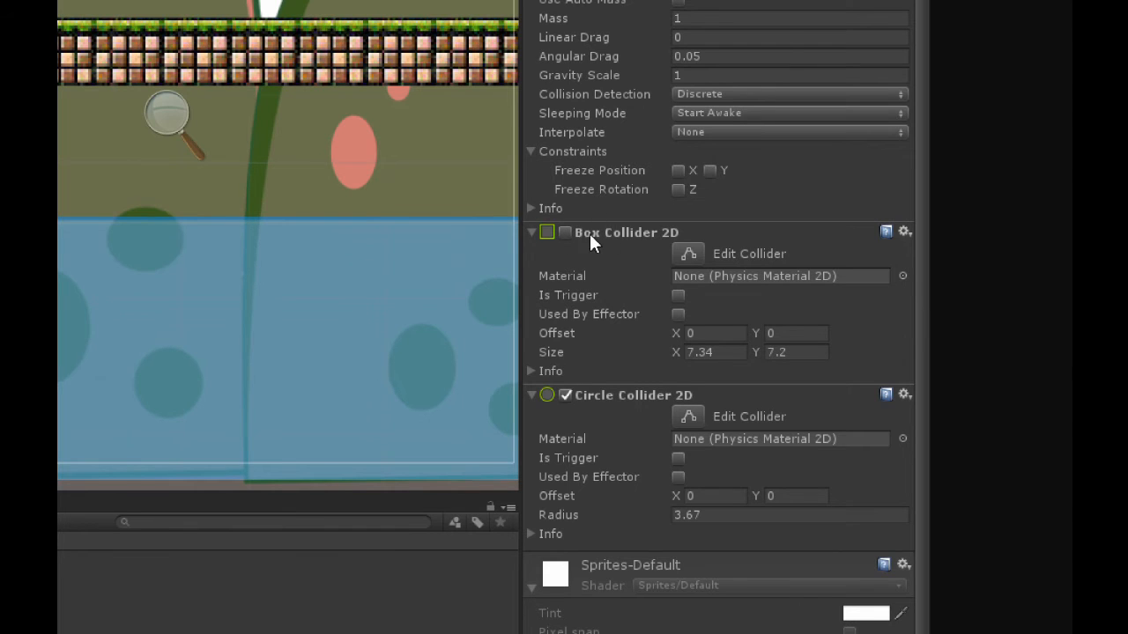
left_click(531, 231)
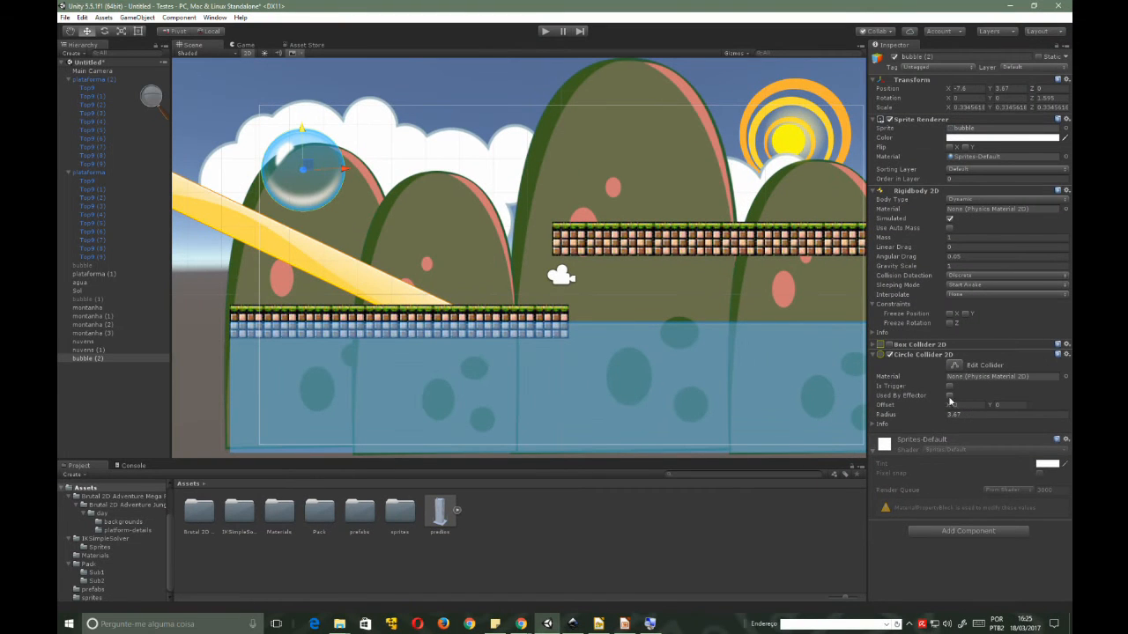
left_click(151, 96)
left_click(281, 87)
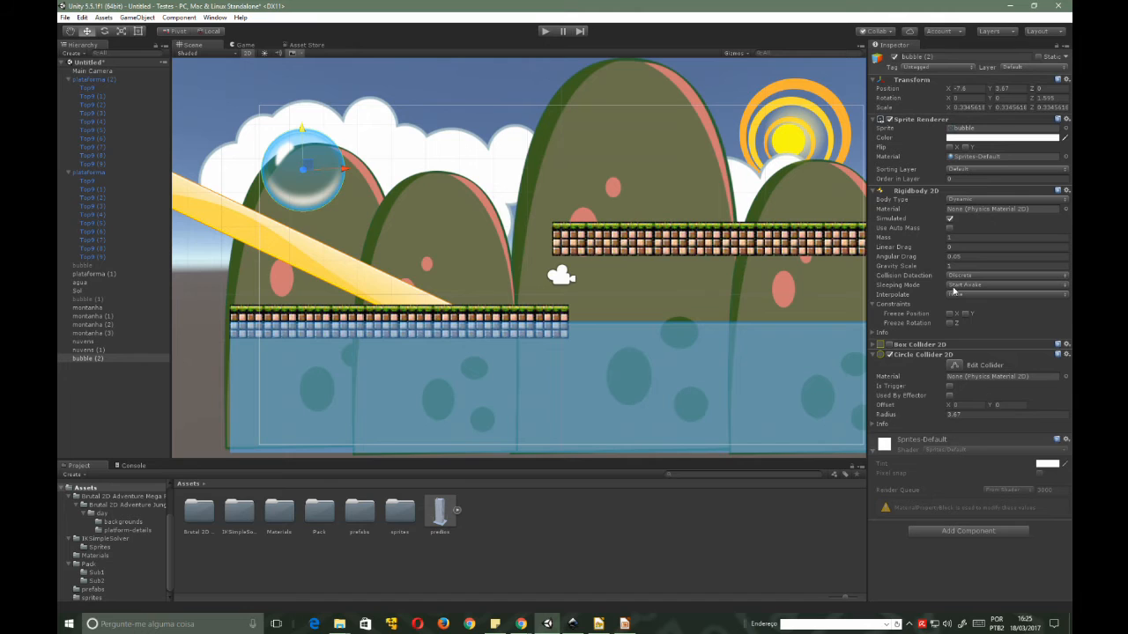
- Set the large bubble's circle collider X offset to about 3.39 and test the shifted collider in play mode
left_click(966, 406)
type("1")
key("BackSpace")
type("3")
key("BackSpace")
type("5")
key("BackSpace")
type("0")
left_click_drag(946, 407, 999, 408)
left_click(546, 32)
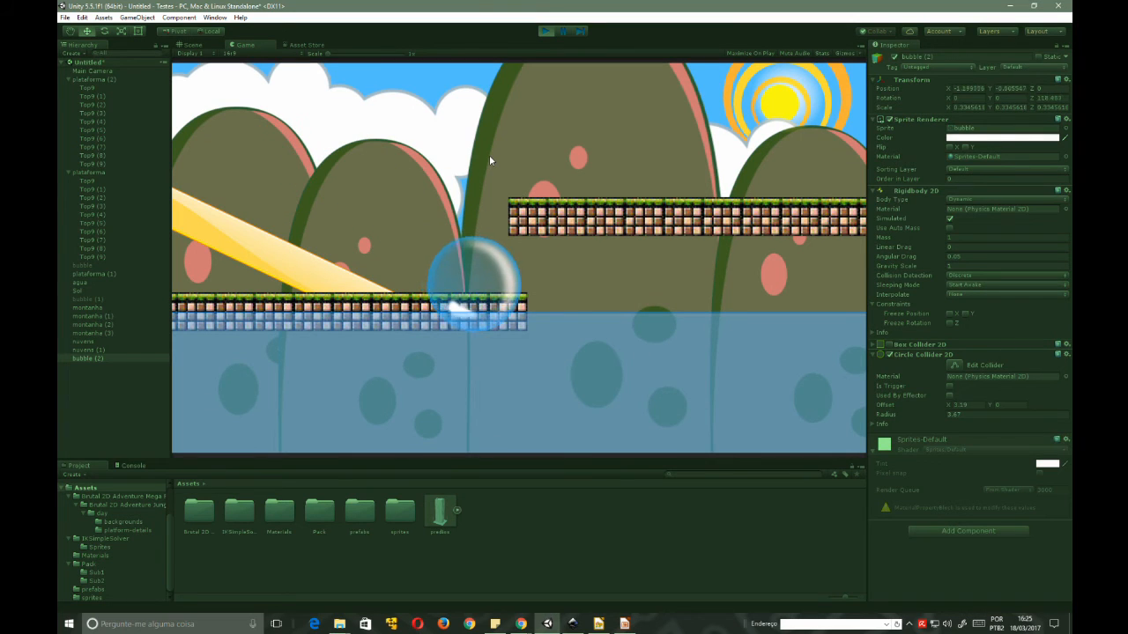
left_click(541, 31)
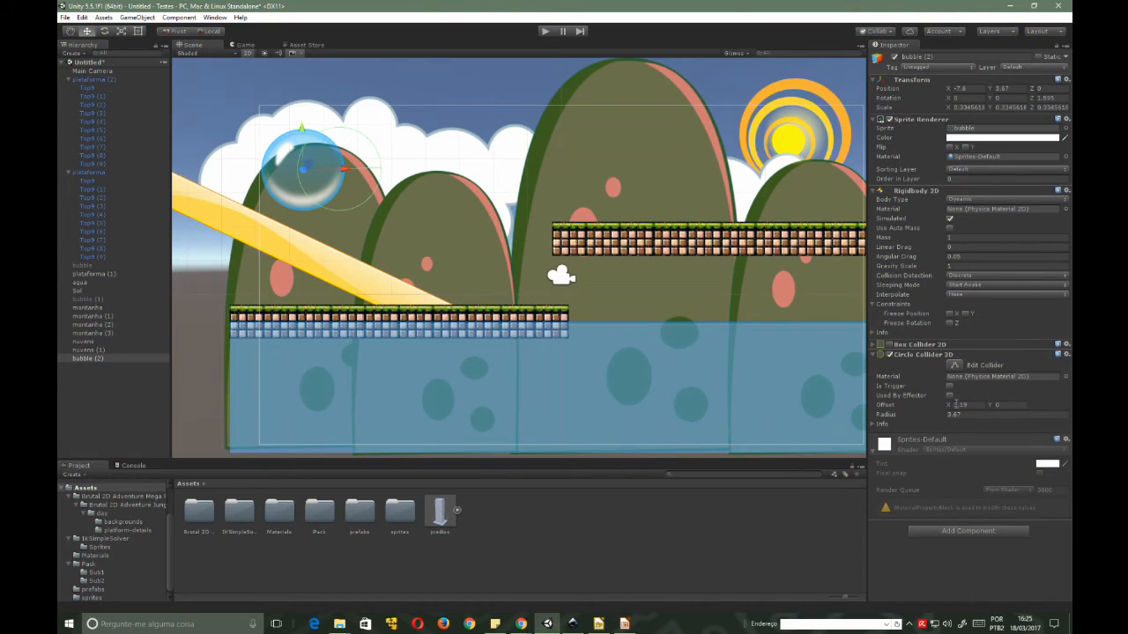
- Set the circle collider's X offset to about 0.09 and radius to about 0.92, testing the shrunken collider in play mode
left_click_drag(942, 402, 909, 429)
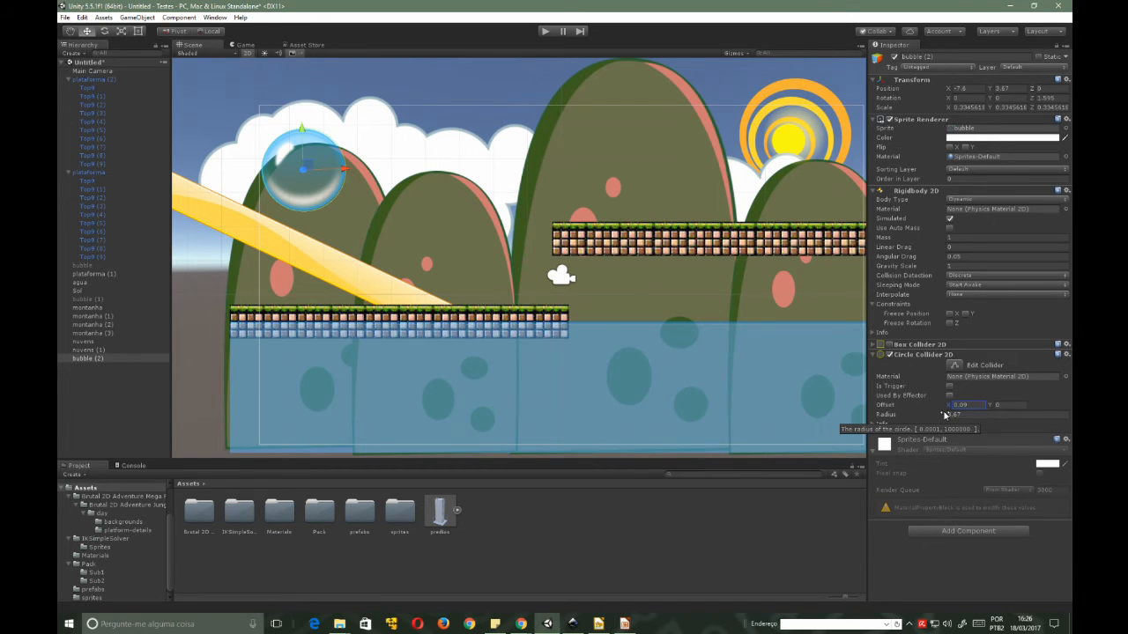
left_click_drag(944, 414, 914, 416)
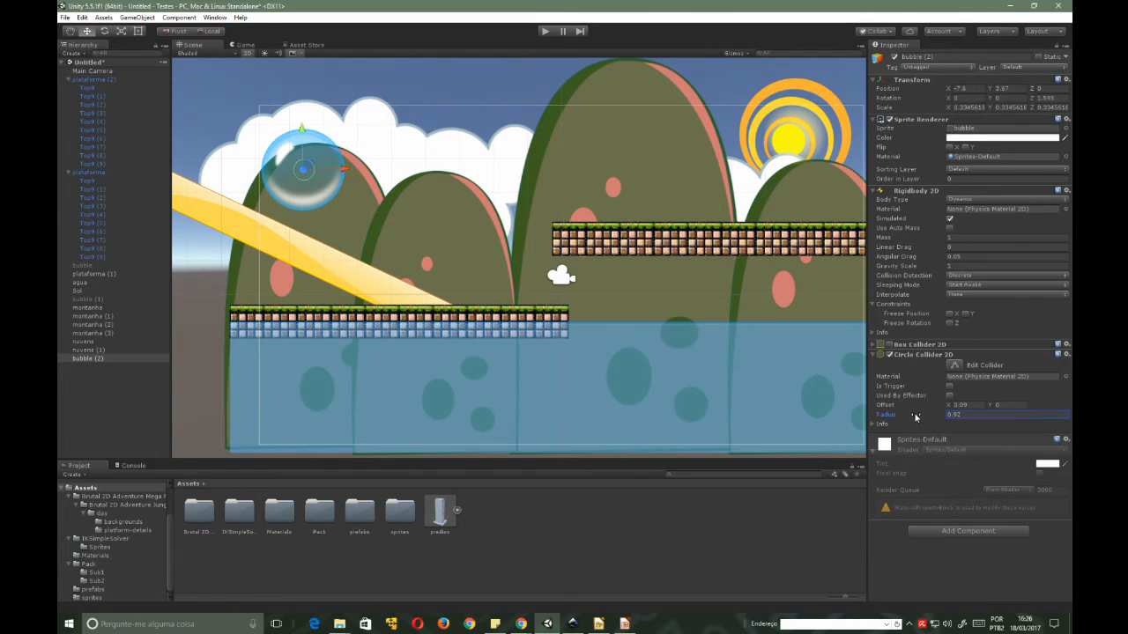
left_click(544, 32)
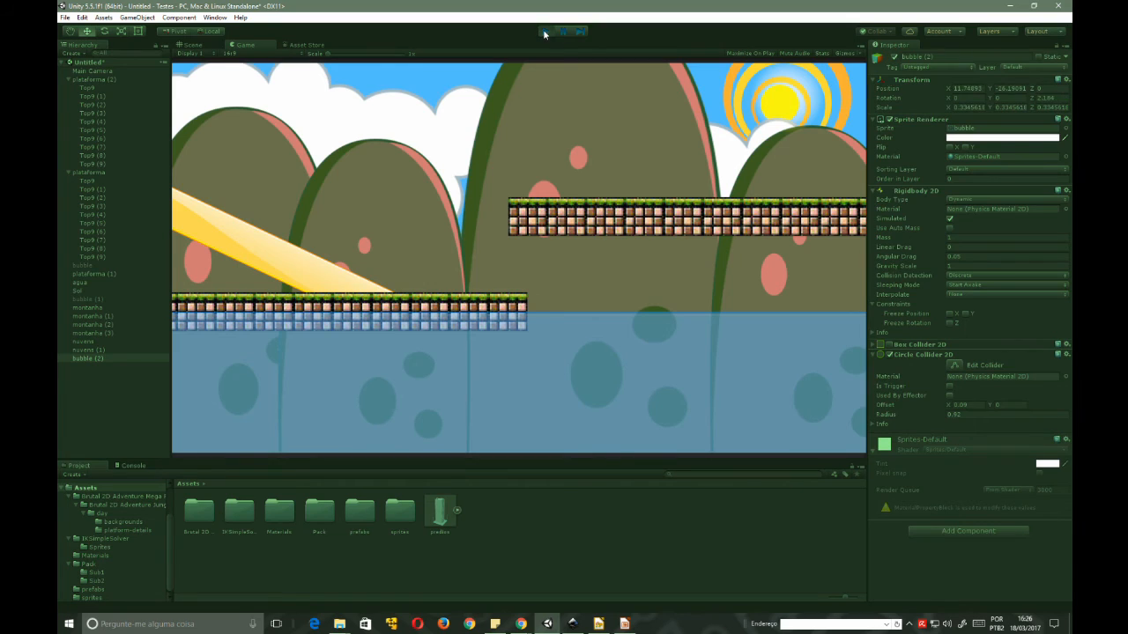
left_click(544, 32)
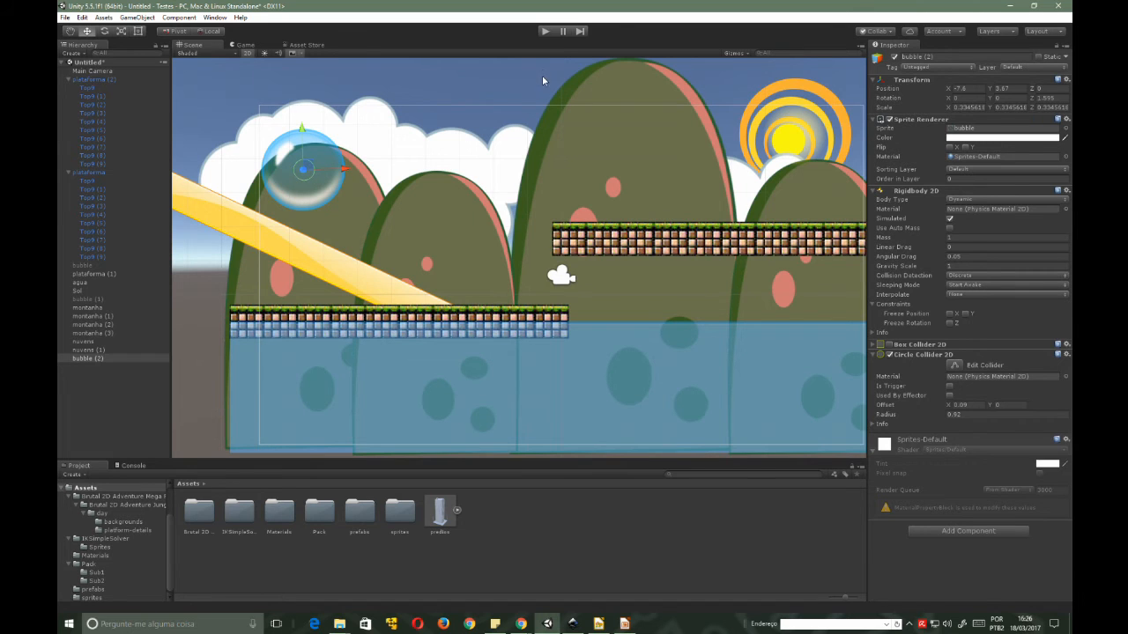
left_click(543, 32)
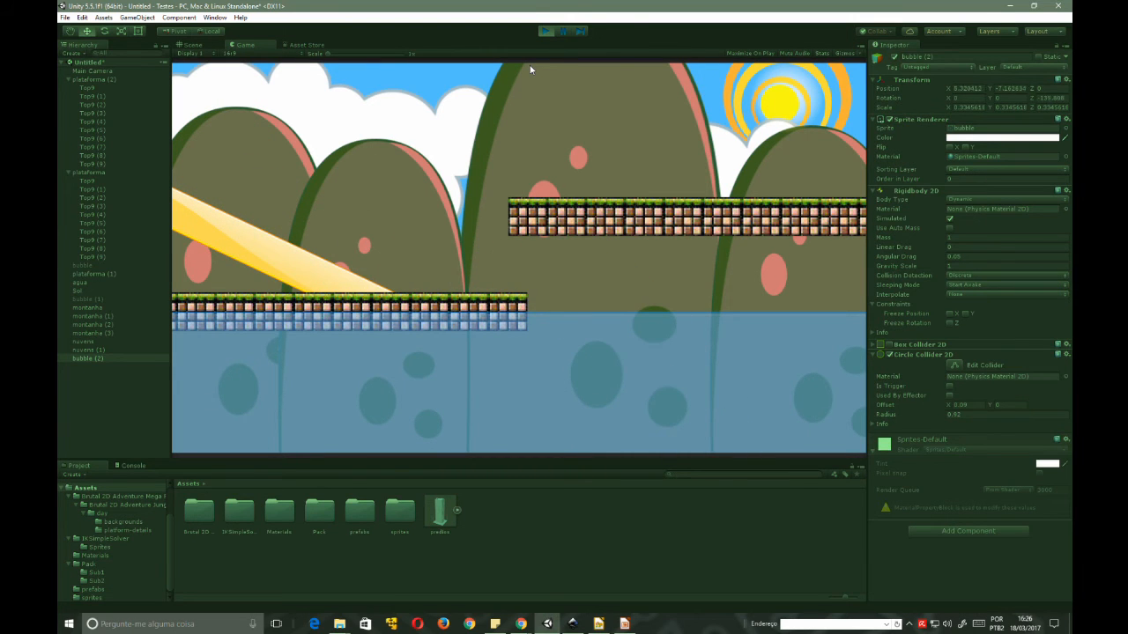
left_click(544, 32)
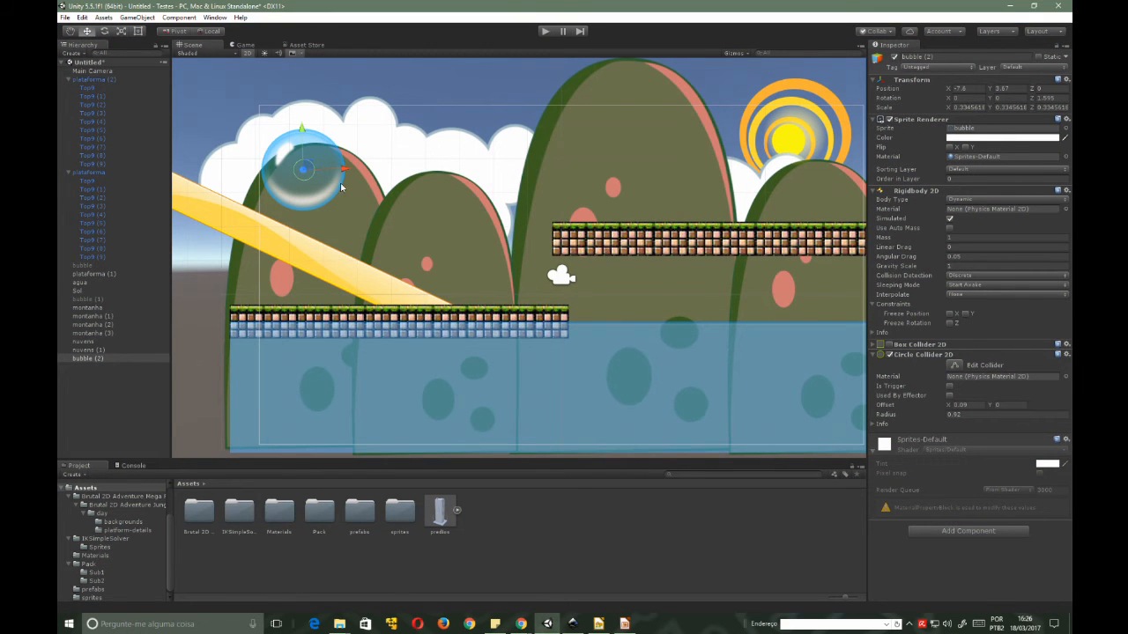
- Offset the small circle collider to about X 2.03, Y -2.01 within the large bubble and test it in play mode
left_click_drag(350, 170, 351, 170)
left_click(954, 406)
mouse_move(981, 404)
left_mouse_down()
mouse_move(989, 398)
mouse_move(960, 411)
left_mouse_up()
left_click(547, 29)
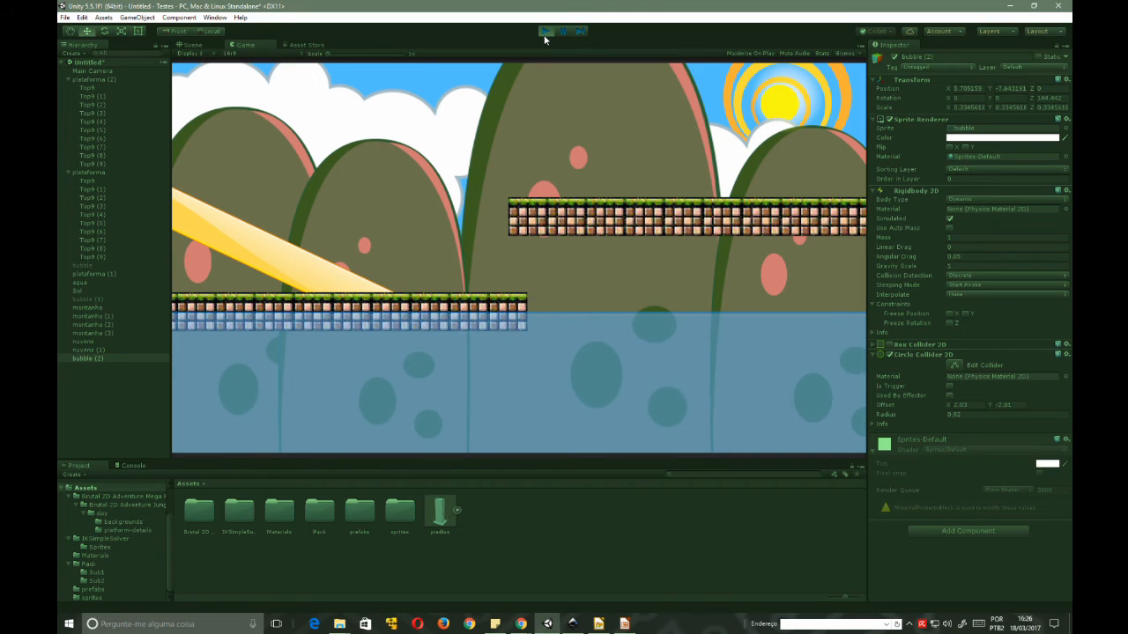
left_click(545, 33)
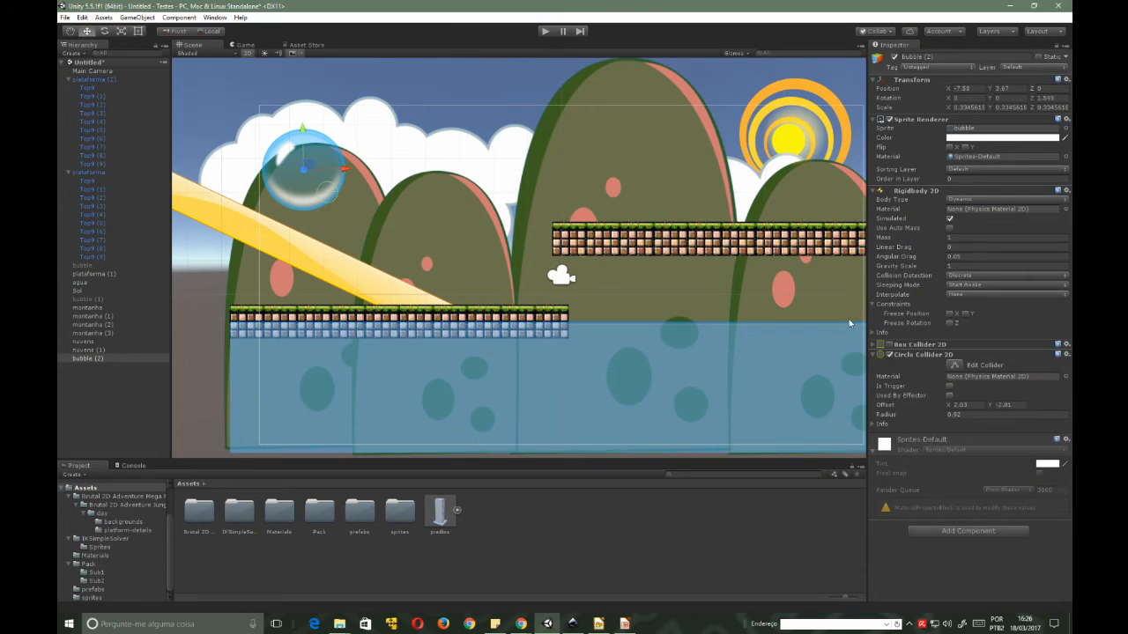
- Set the circle collider's offset to X 0, Y 0 and its radius to 3.63, and test the bubble in play mode
left_click_drag(951, 407, 963, 404)
left_click(966, 405)
type("0")
key("Tab")
type("0")
key("Tab")
left_click(545, 31)
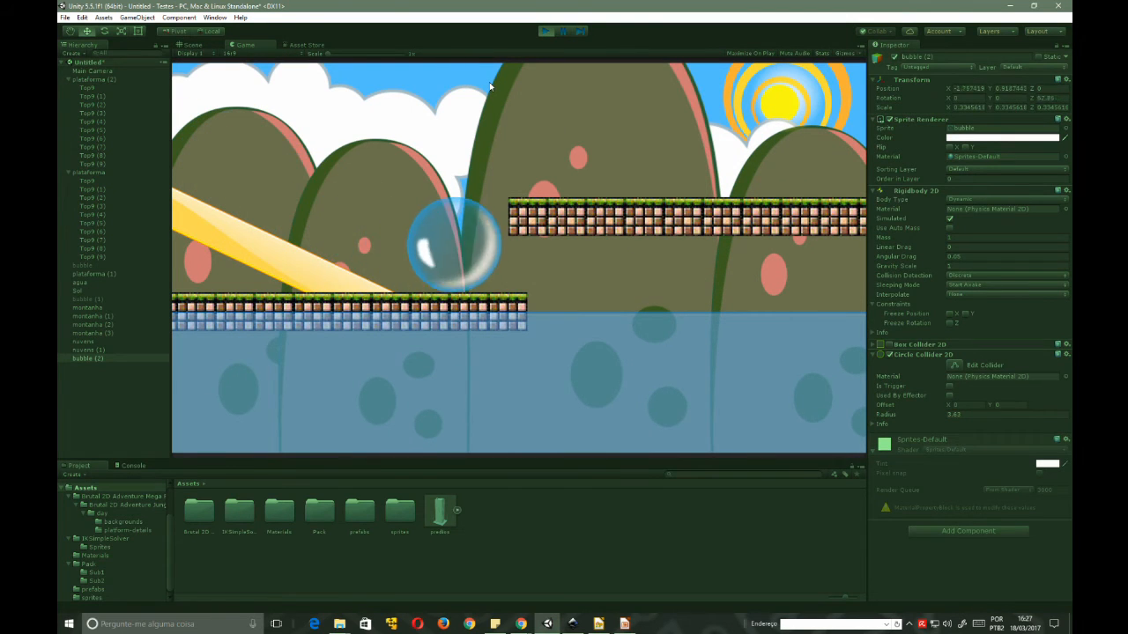
left_click(546, 30)
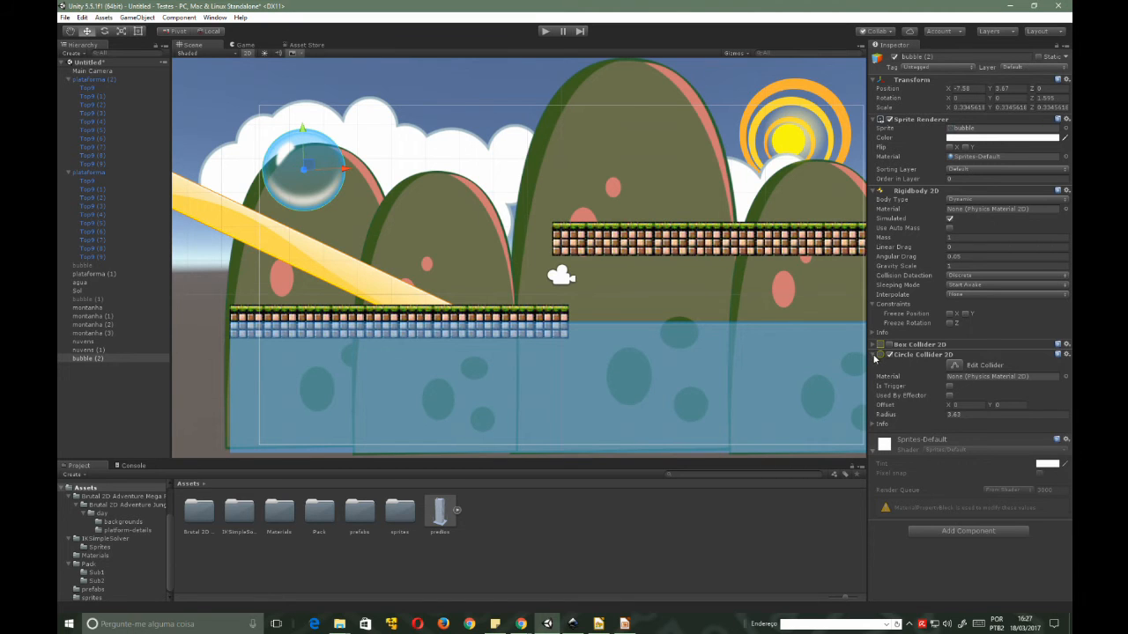
- Enable the large bubble's Box Collider 2D alongside its Circle Collider 2D and expand the settings of both
left_click(873, 354)
left_click(873, 354)
left_click(873, 354)
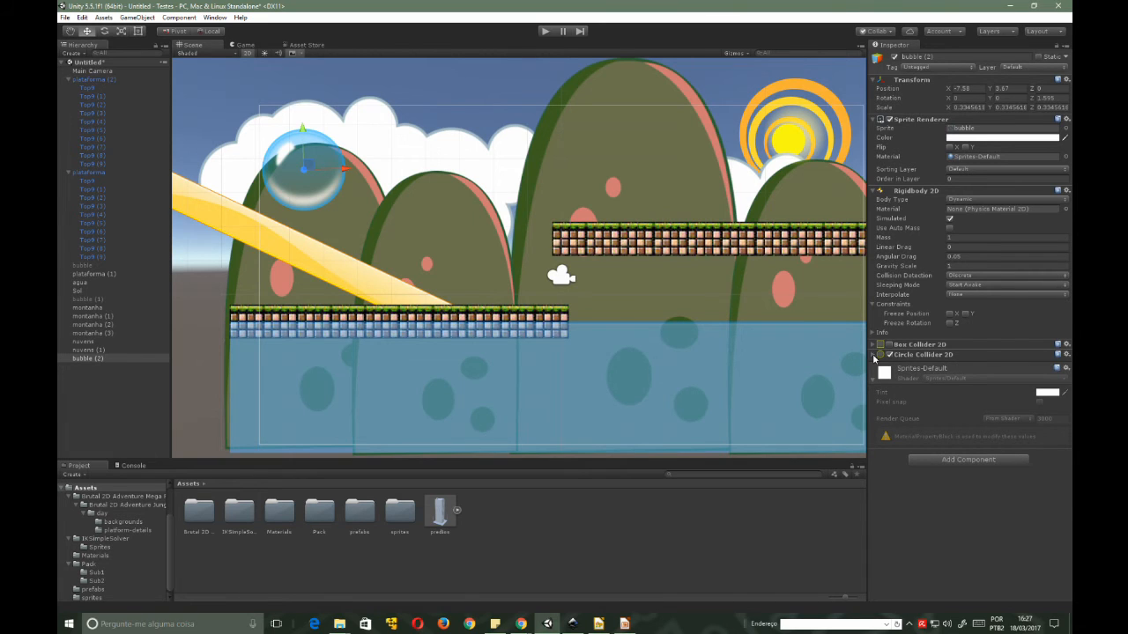
left_click(873, 354)
left_click(873, 354)
left_click(888, 354)
left_click(888, 344)
left_click(889, 354)
left_click(872, 354)
left_click(874, 346)
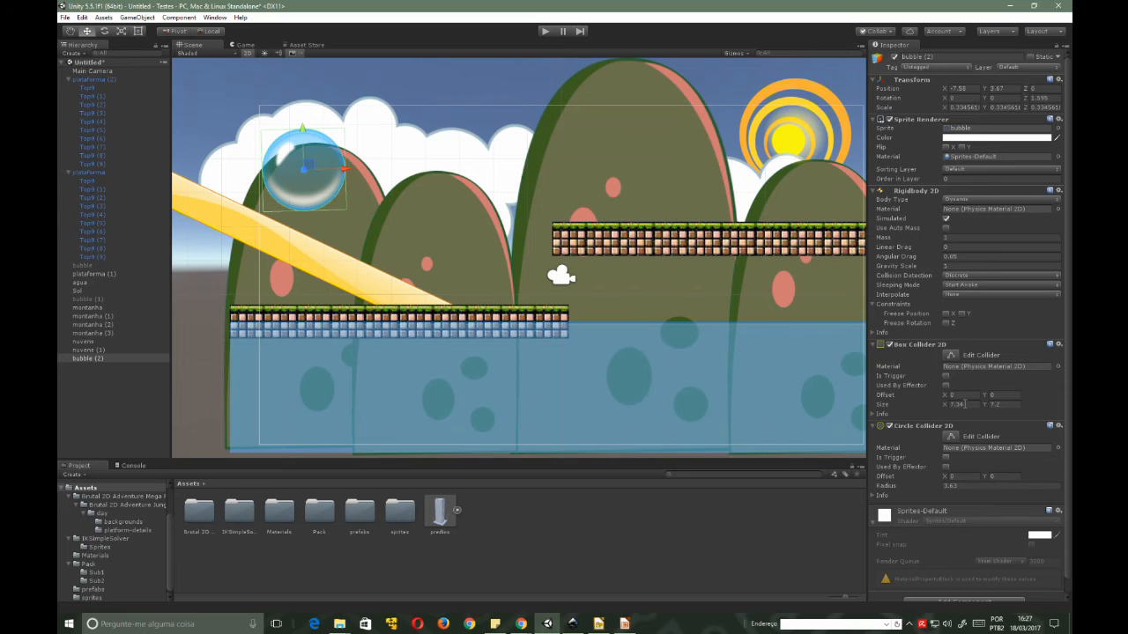
- Resize the large bubble's box collider to about X 3.09, Y 2.98 and set its Y offset to about -4.3
left_click_drag(950, 404, 865, 405)
left_click_drag(991, 404, 948, 404)
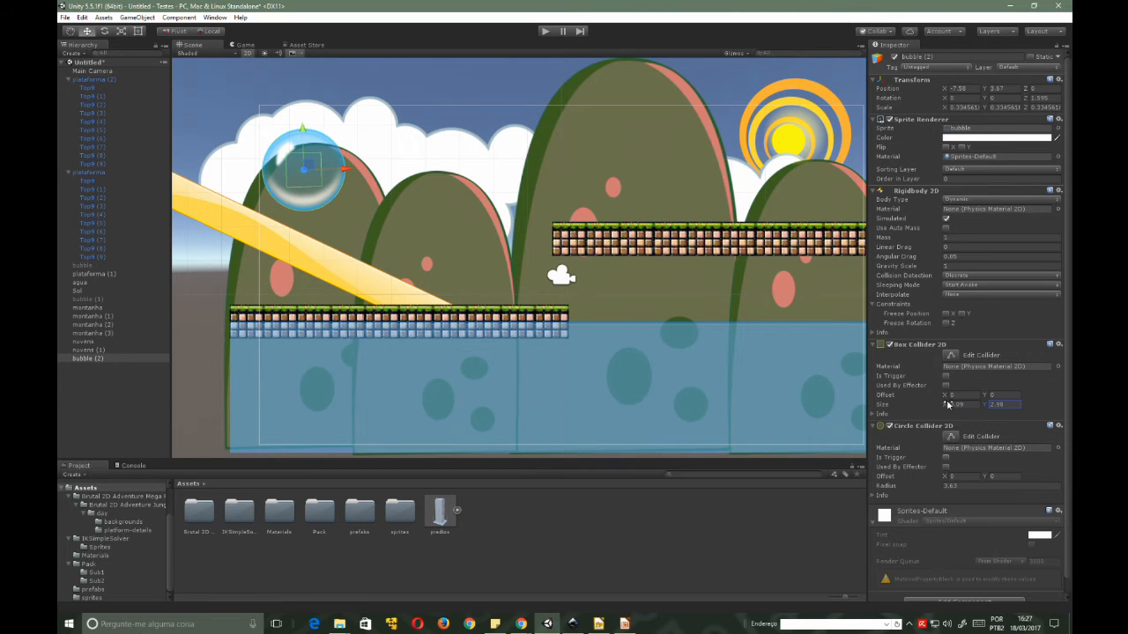
left_click(992, 397)
left_click_drag(992, 398, 963, 402)
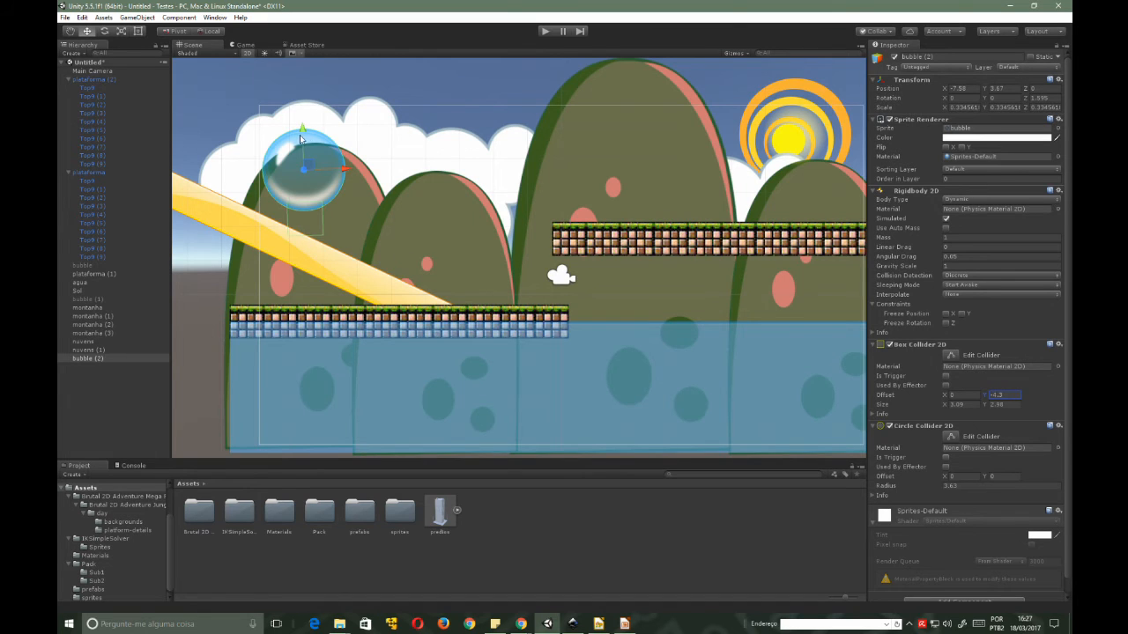
- Move the large bubble up to about X -7.62, Y 5.25 and test its combined box and circle colliders in play mode
left_click_drag(307, 123, 307, 76)
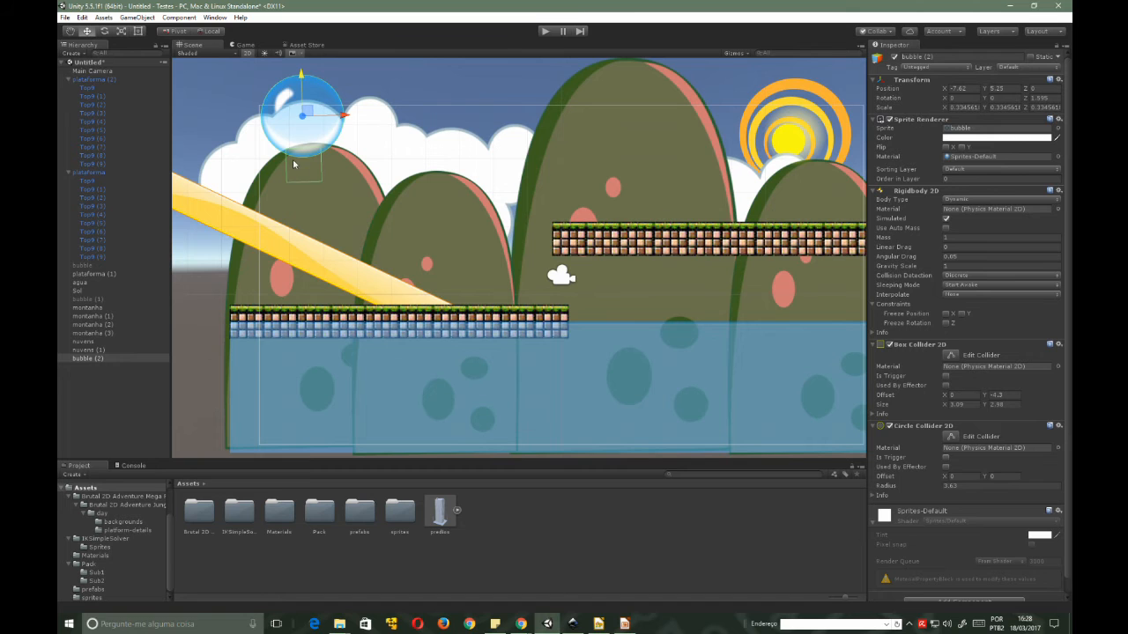
left_click(546, 32)
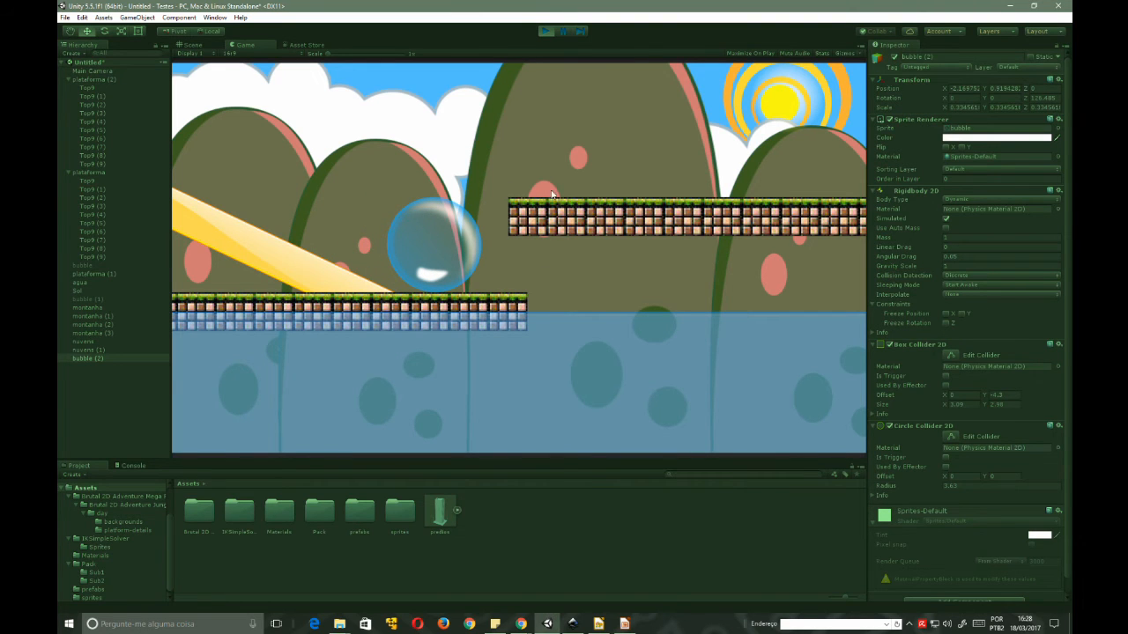
left_click(546, 32)
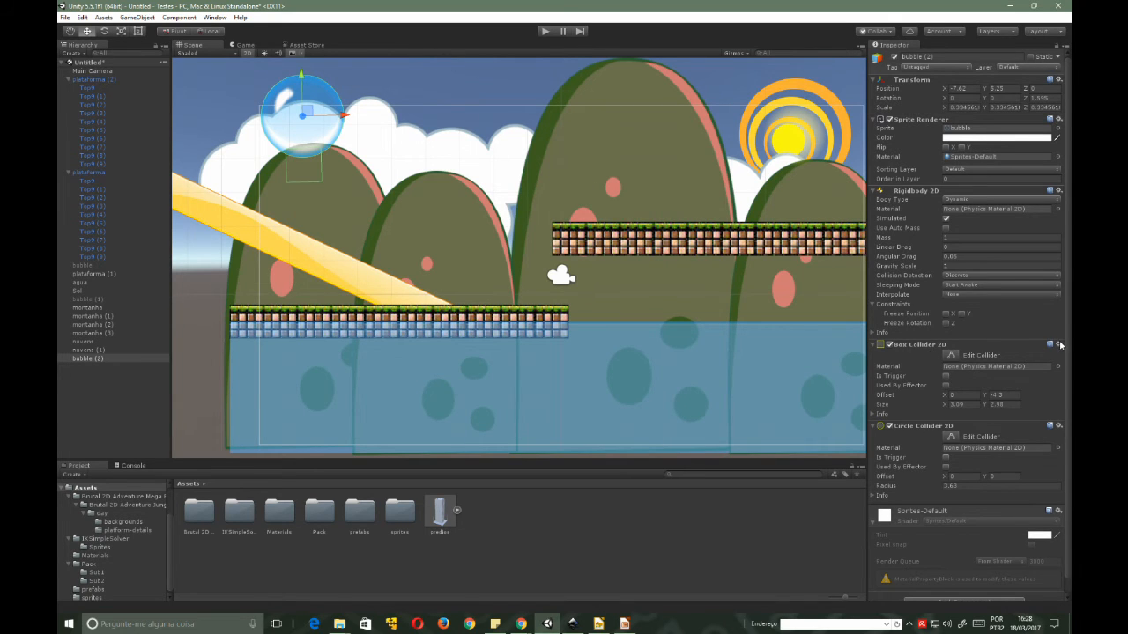
- Remove the large bubble's Box Collider 2D component and test it with only the circle collider in play mode
left_click(1059, 344)
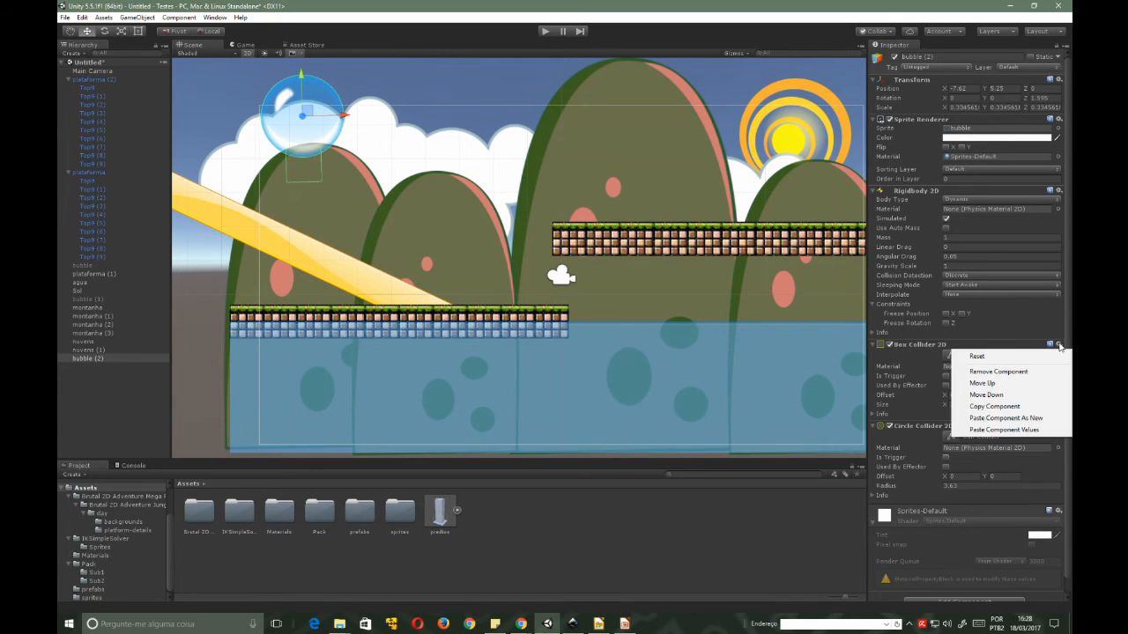
left_click(1007, 372)
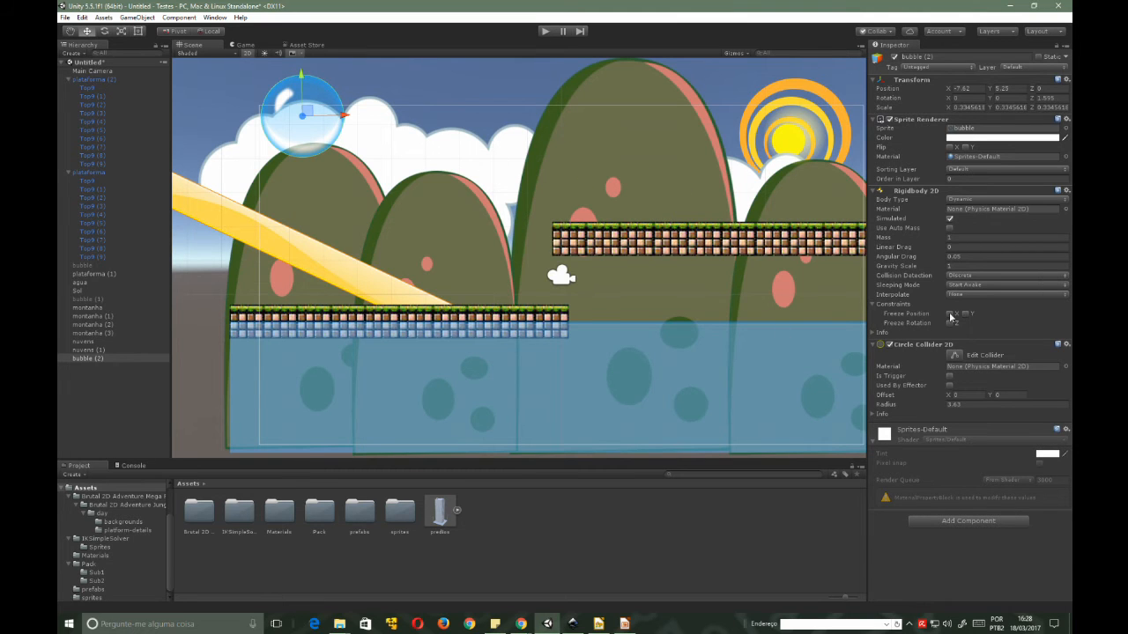
left_click(545, 32)
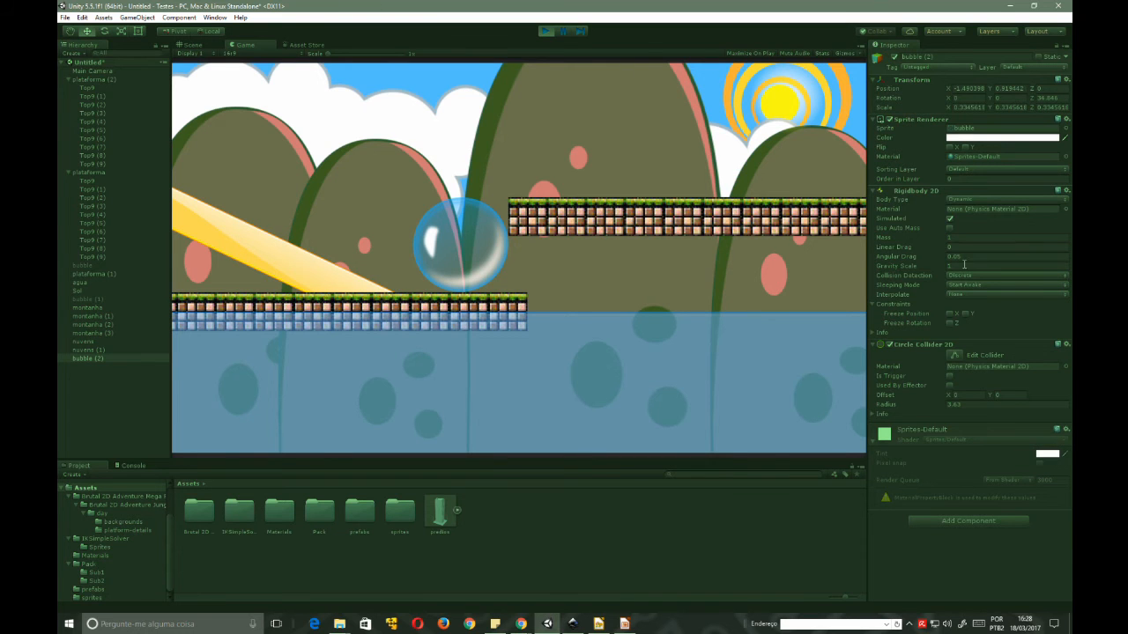
left_click(545, 30)
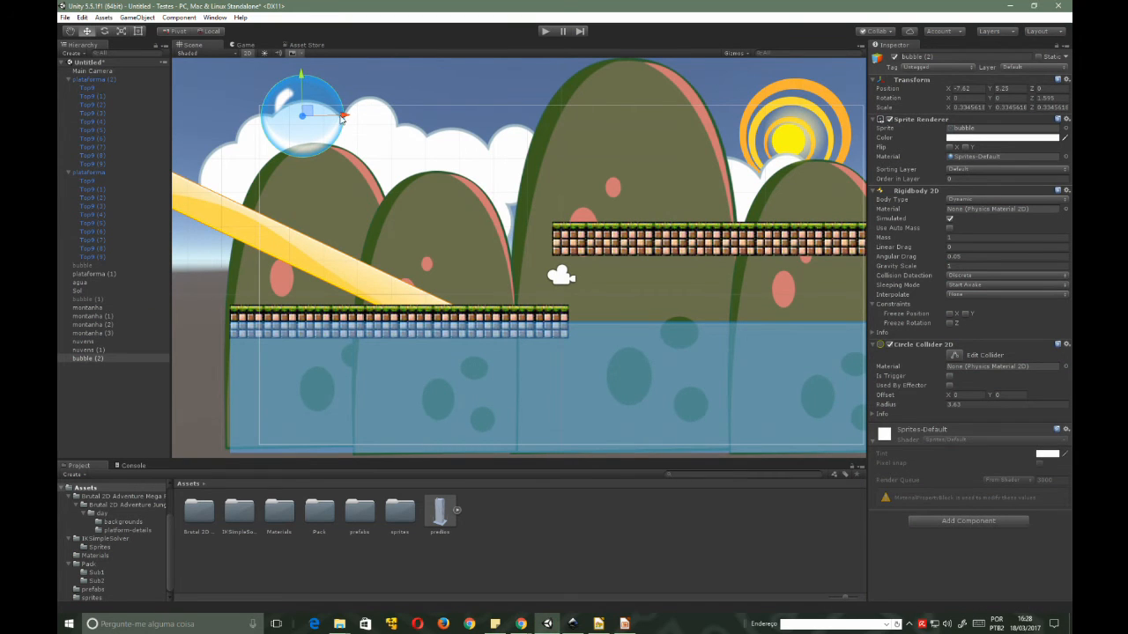
- Move the large bubble above the upper platform to about X 0.76, Y 5.48 and collapse its Circle Collider 2D settings
left_click_drag(343, 120, 625, 121)
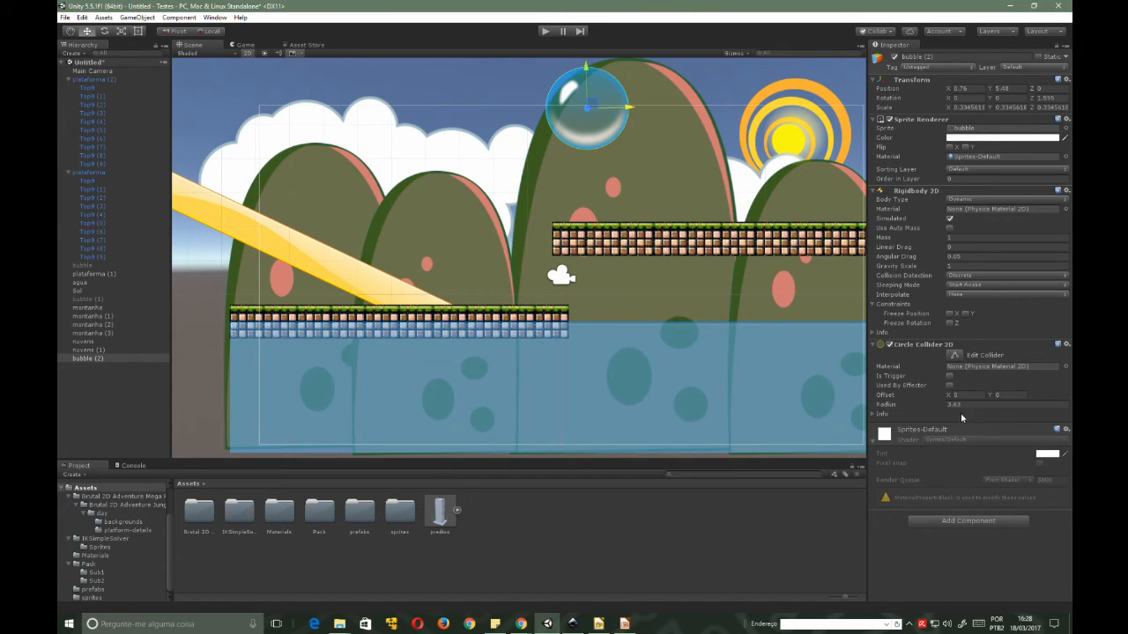
left_click(873, 345)
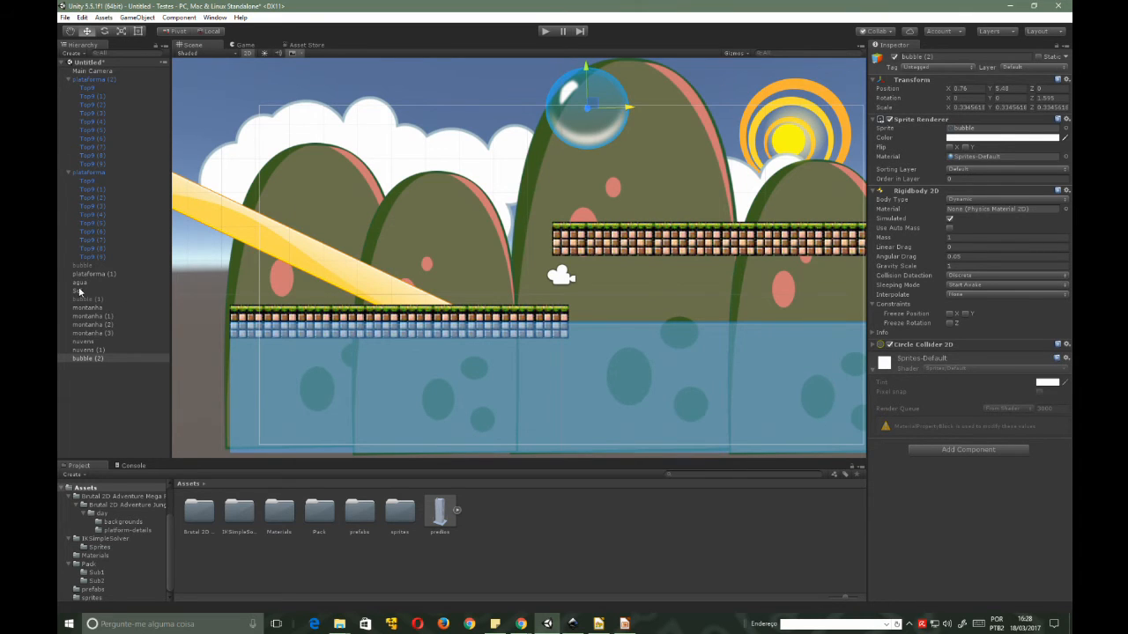
- Collapse both expanded platform groups in the object hierarchy and select the inactive object named bubble
left_click(68, 79)
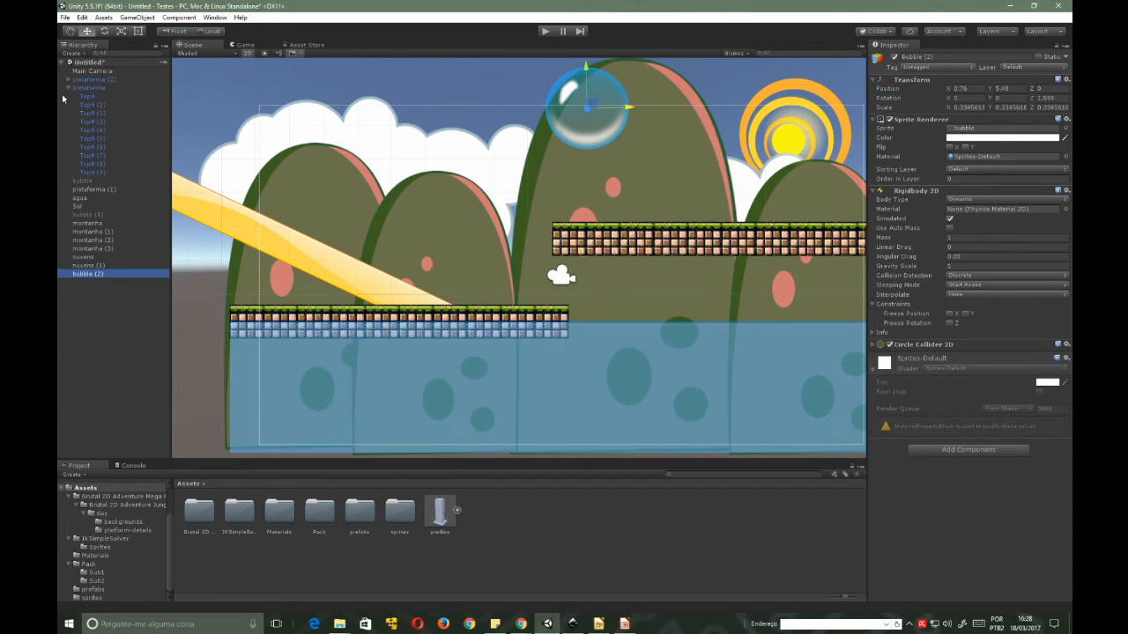
left_click(65, 86)
left_click(66, 88)
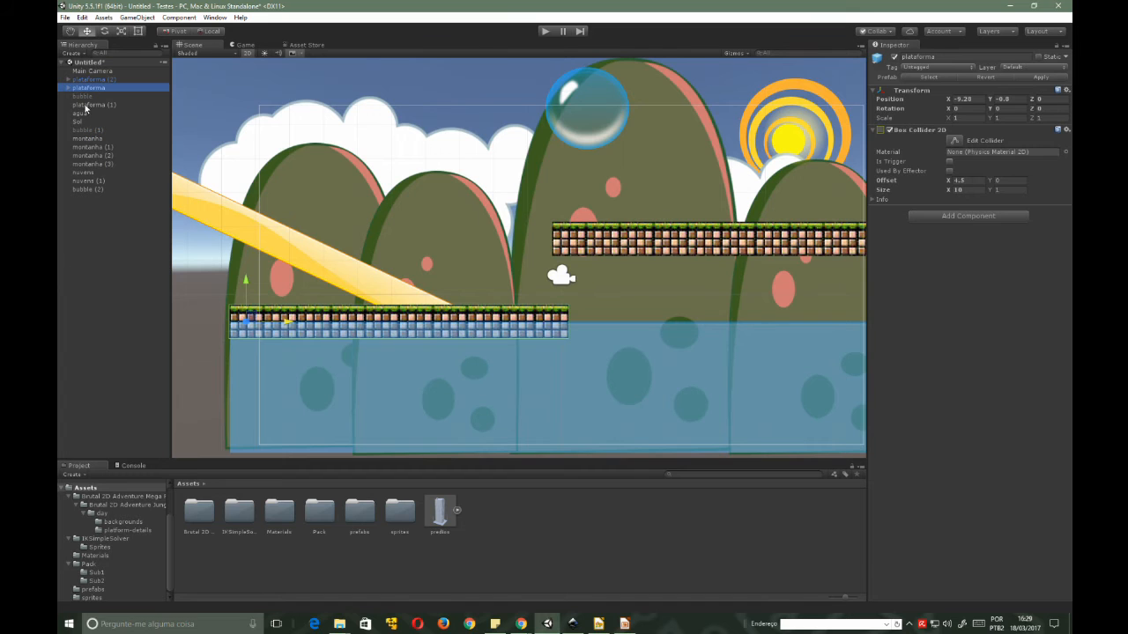
left_click(82, 96)
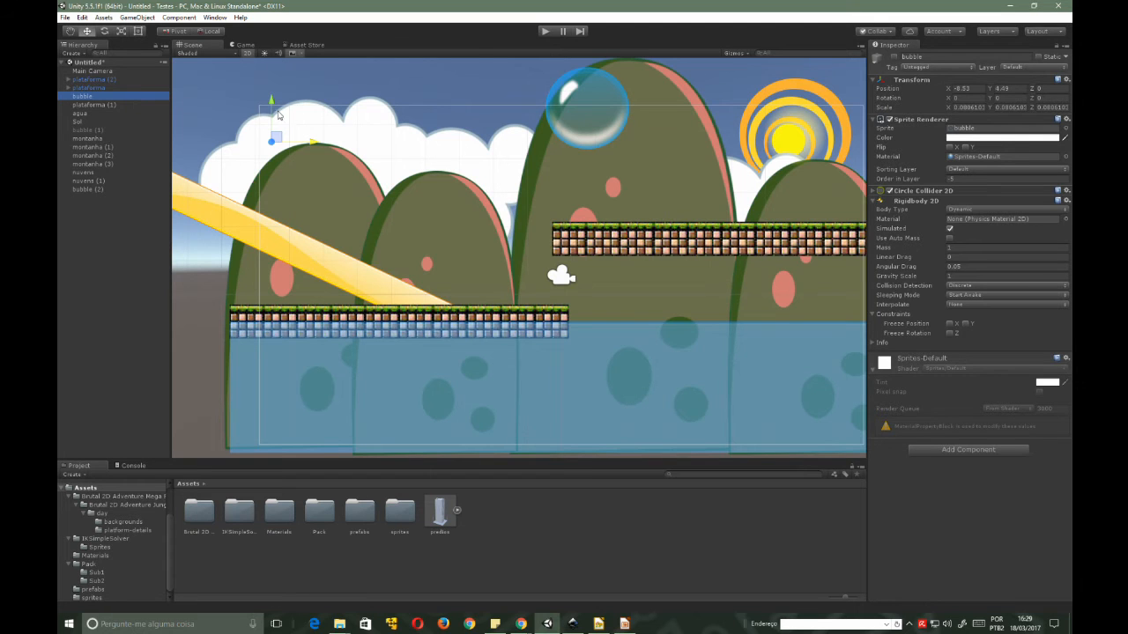
- Activate the inactive objects bubble and bubble (1) together so both are enabled in the scene
left_click(89, 105)
left_click(85, 97)
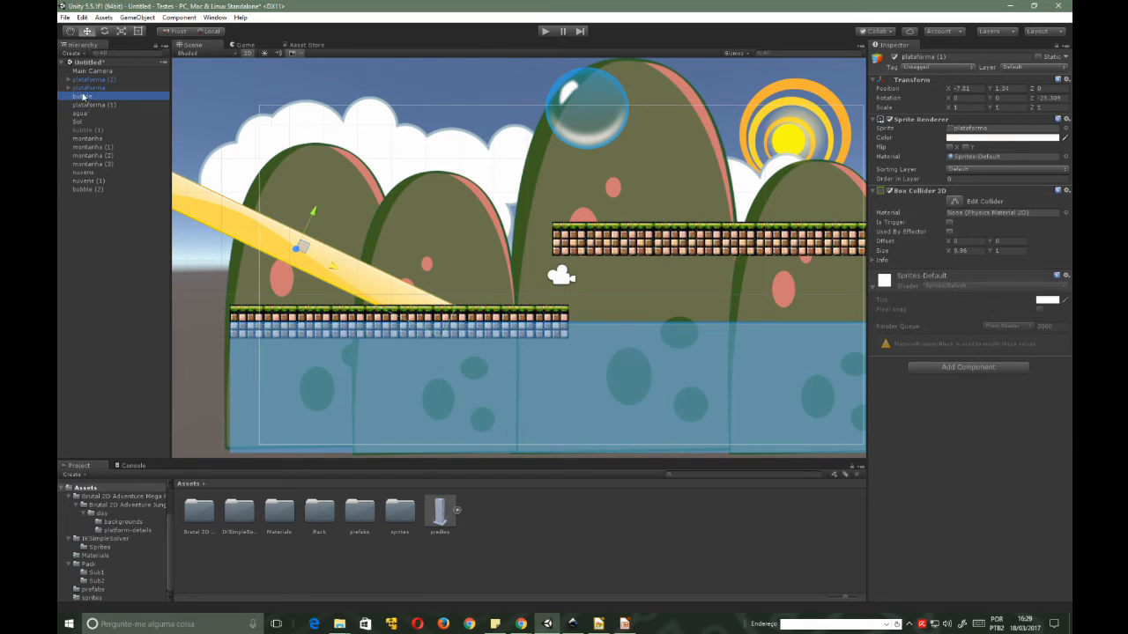
left_click(87, 112)
left_click(87, 97)
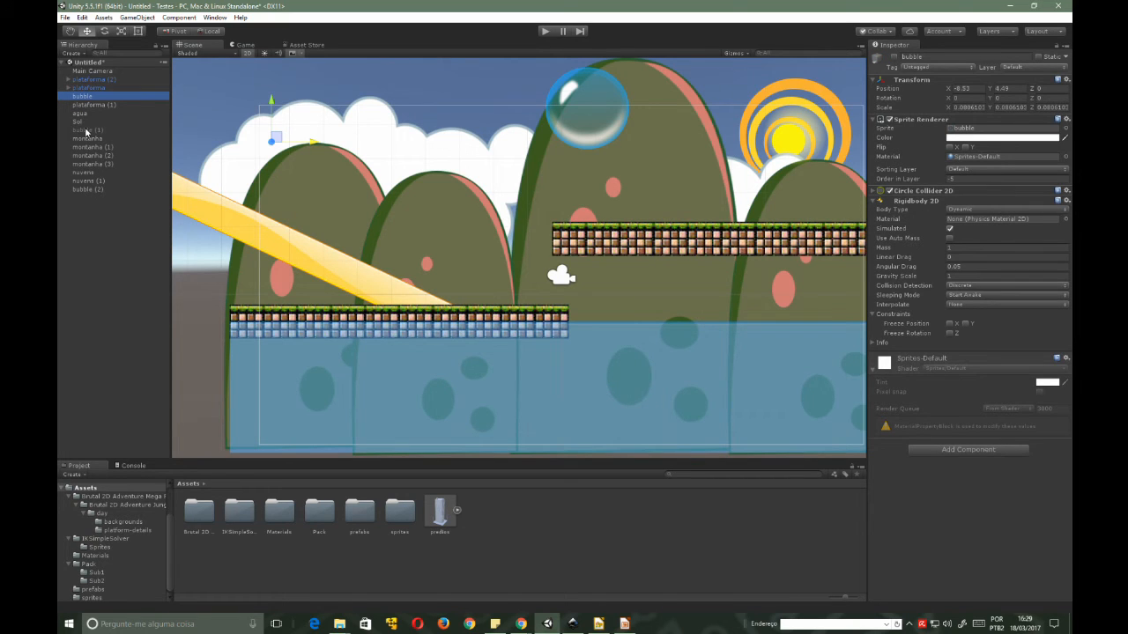
left_click(86, 131, "ctrl")
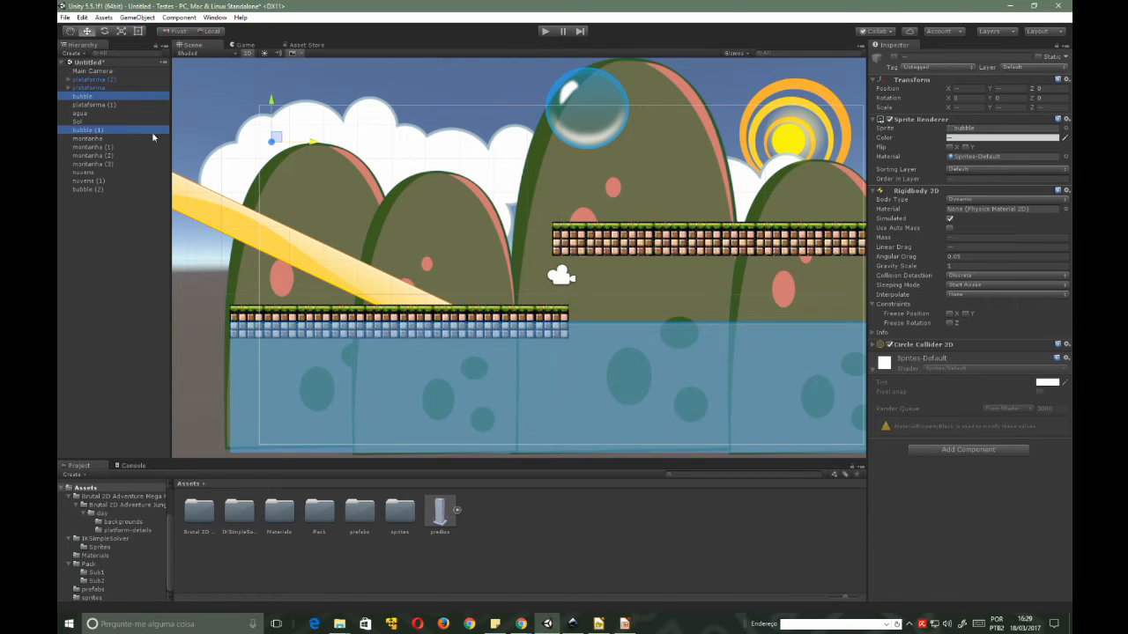
left_click(894, 58)
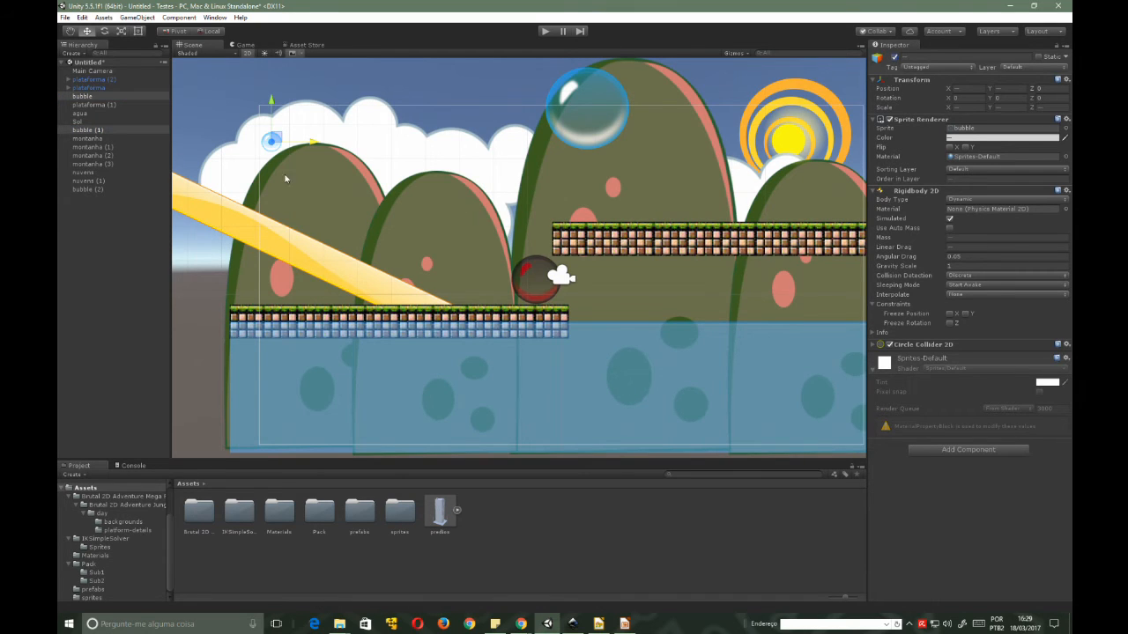
left_click(371, 172)
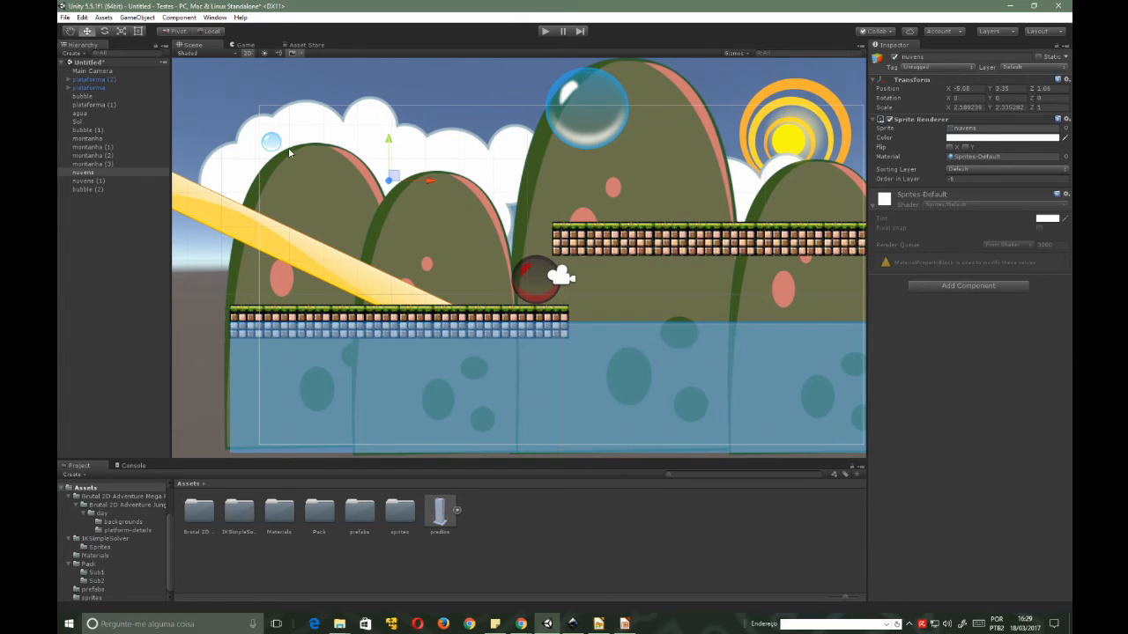
- Collapse the small bubble's Rigidbody 2D, expand its Circle Collider 2D, and test its collision with the red bubble in play mode
left_click(274, 146)
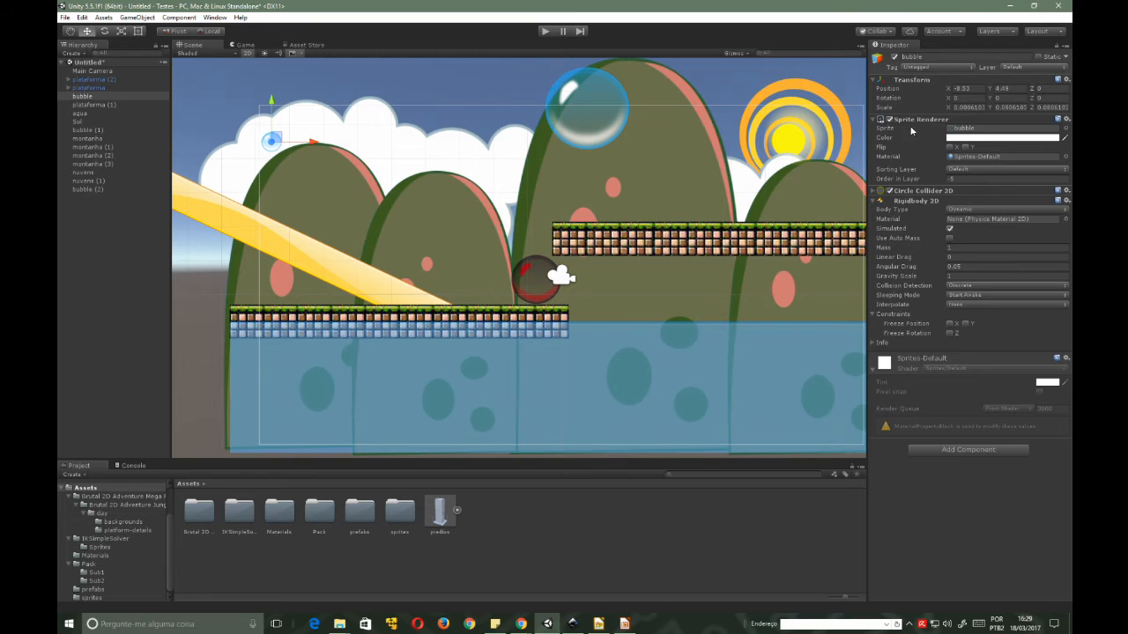
left_click(873, 201)
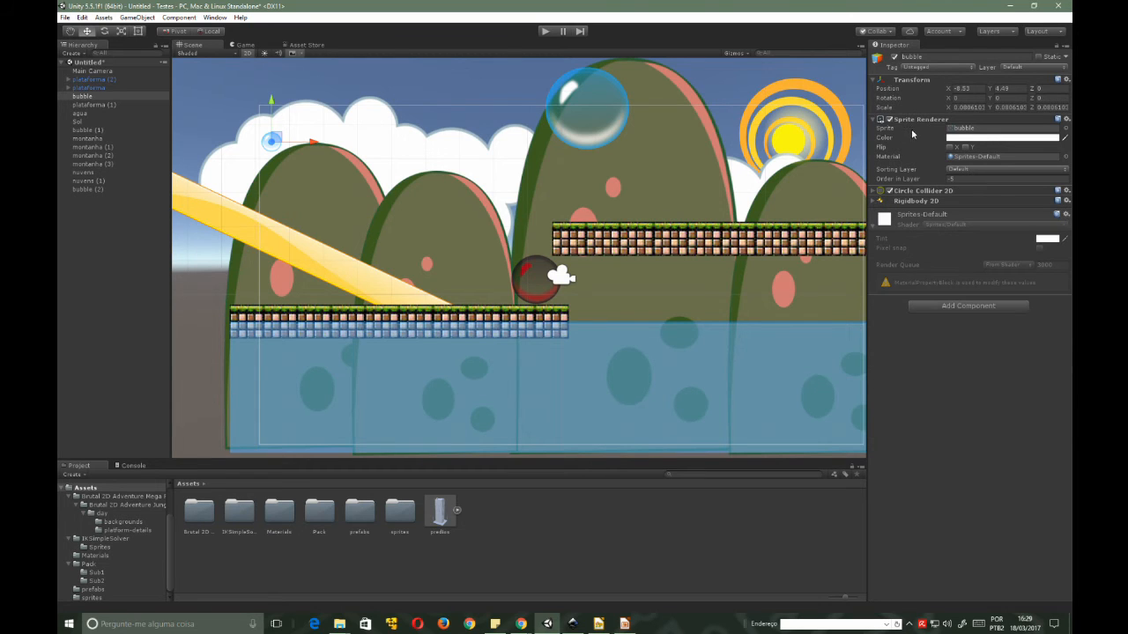
left_click(874, 192)
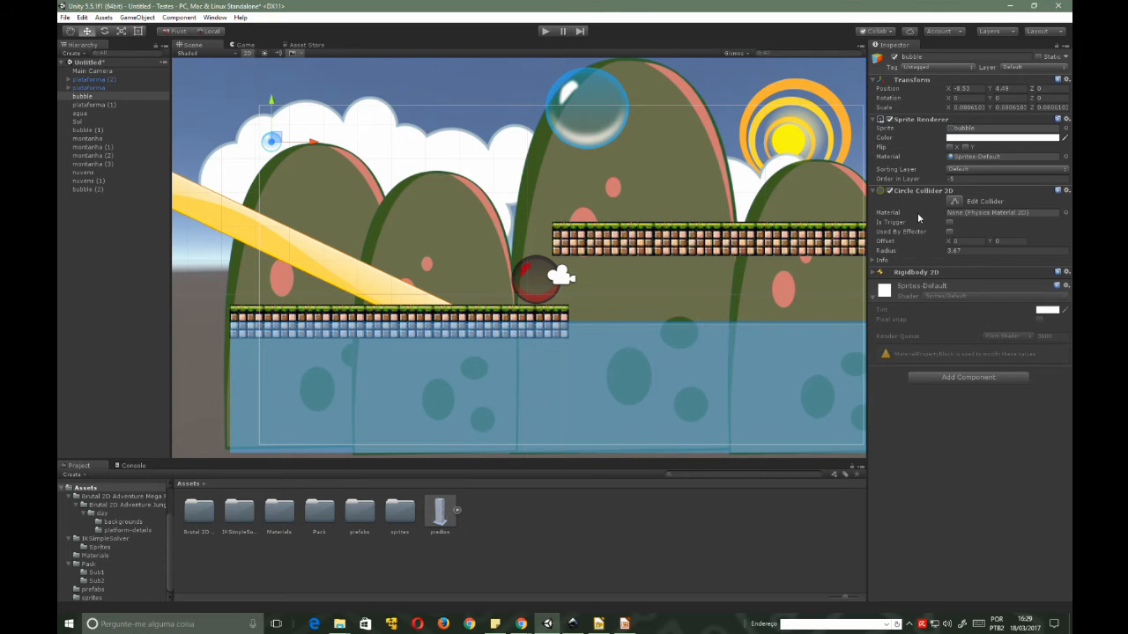
left_click(545, 31)
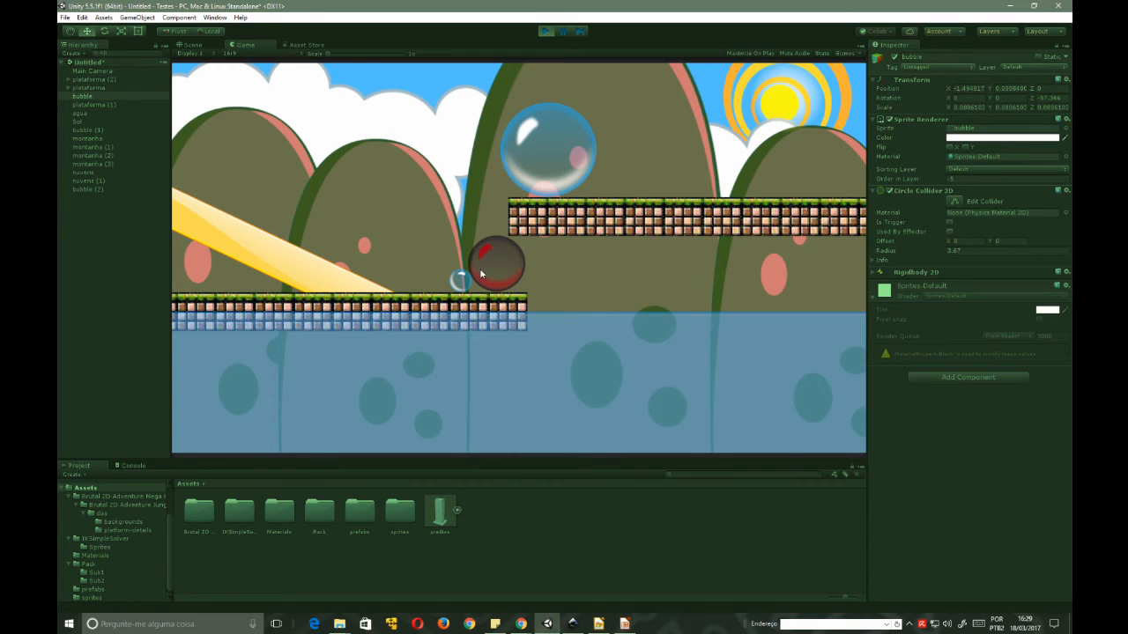
left_click(551, 32)
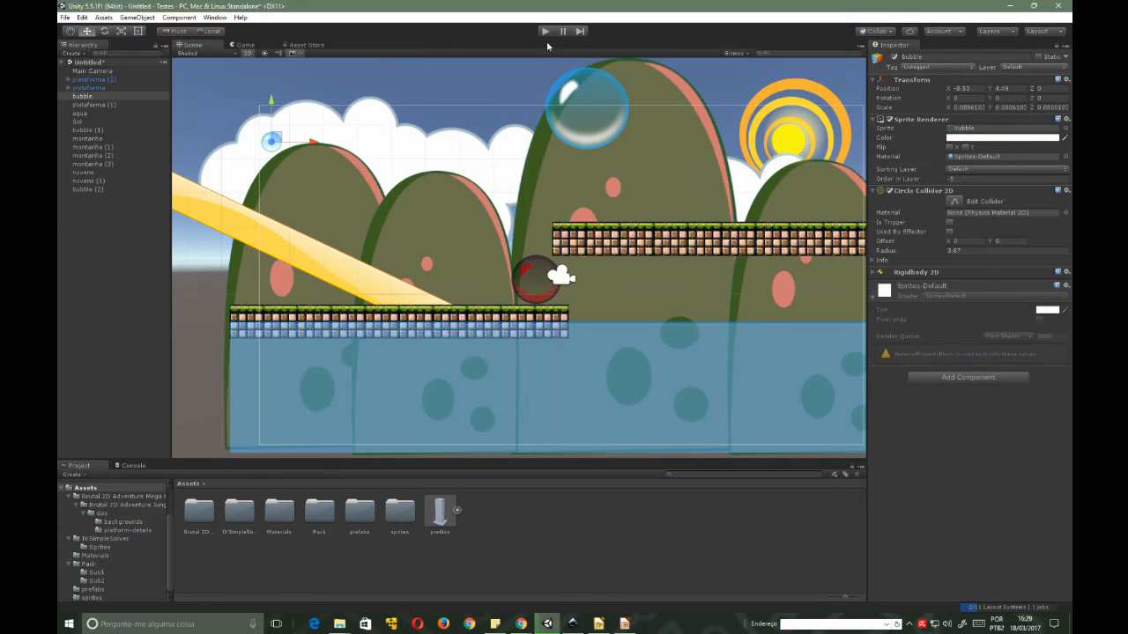
- Compare the Rigidbody 2D mass and linear drag settings of the red bubble and the small bubble above the ramp
left_click(530, 275)
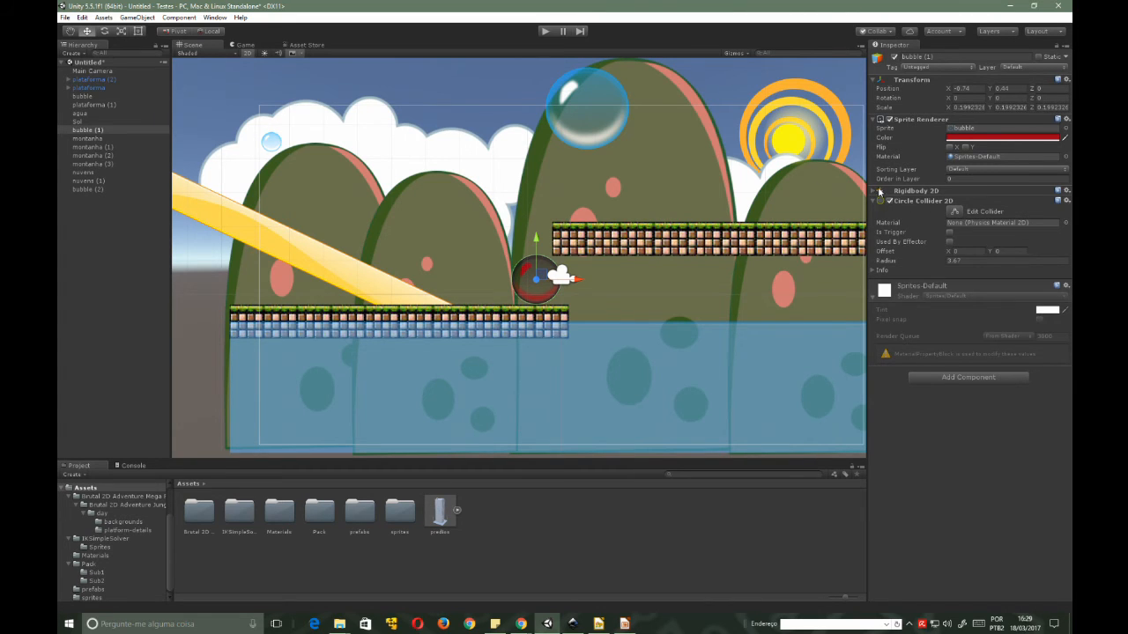
left_click(873, 192)
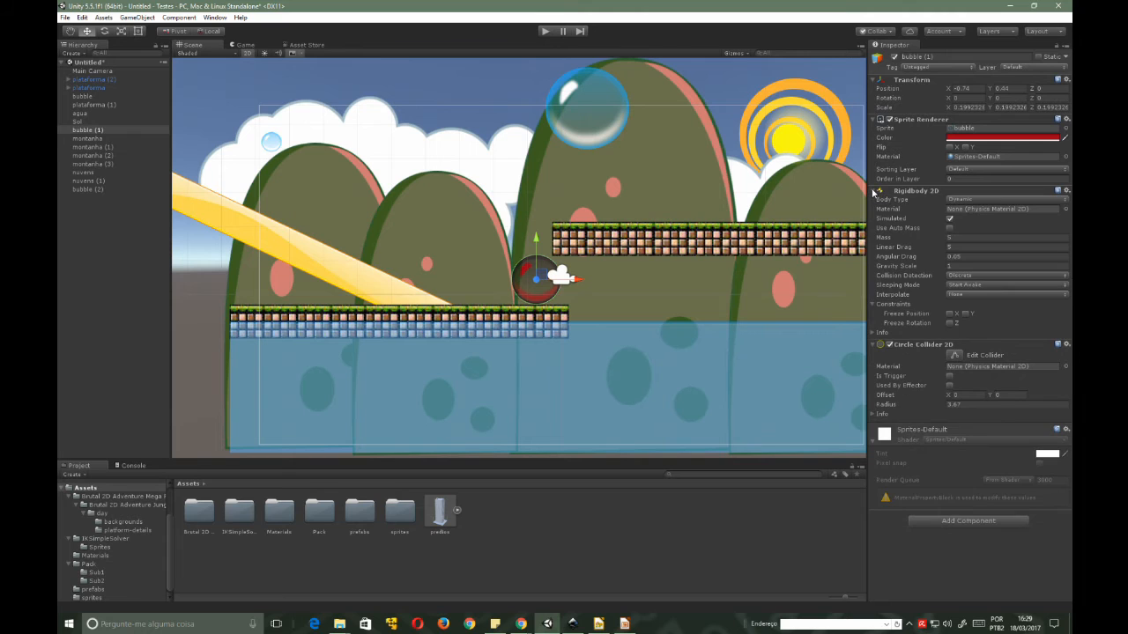
left_click(956, 248)
left_click(266, 143)
left_click(266, 143)
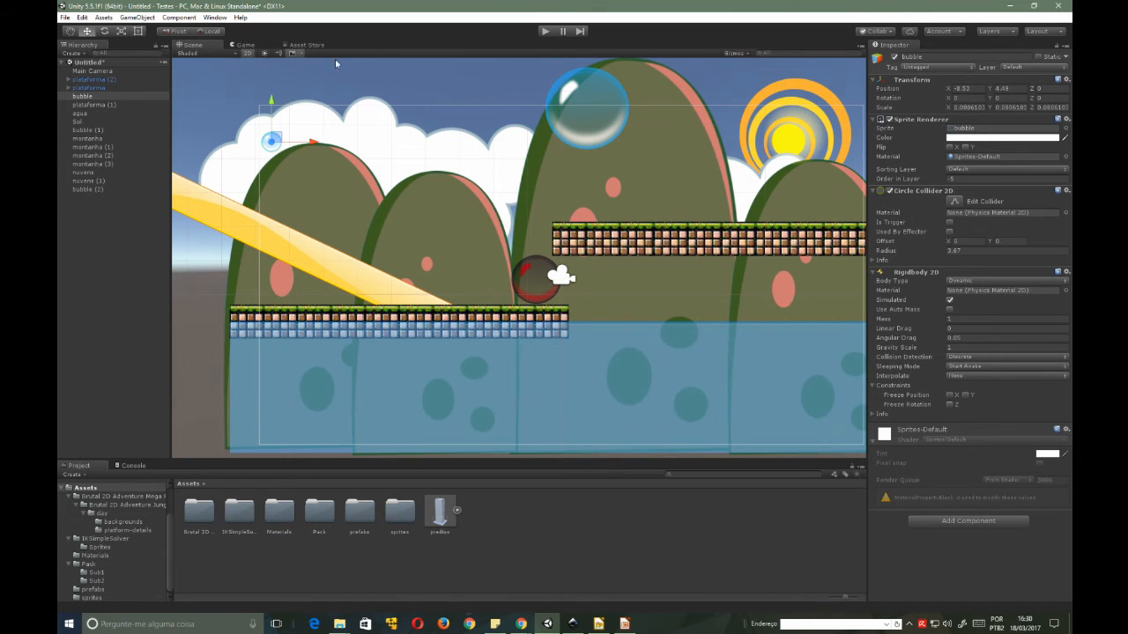
left_click(960, 330)
left_click(541, 268)
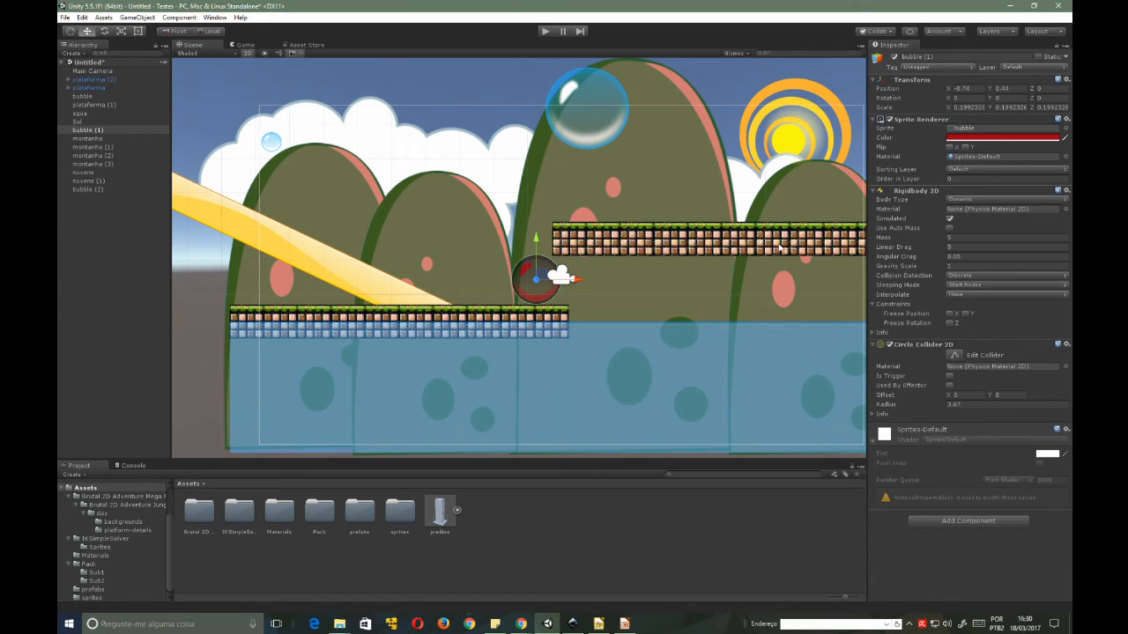
left_click(270, 143)
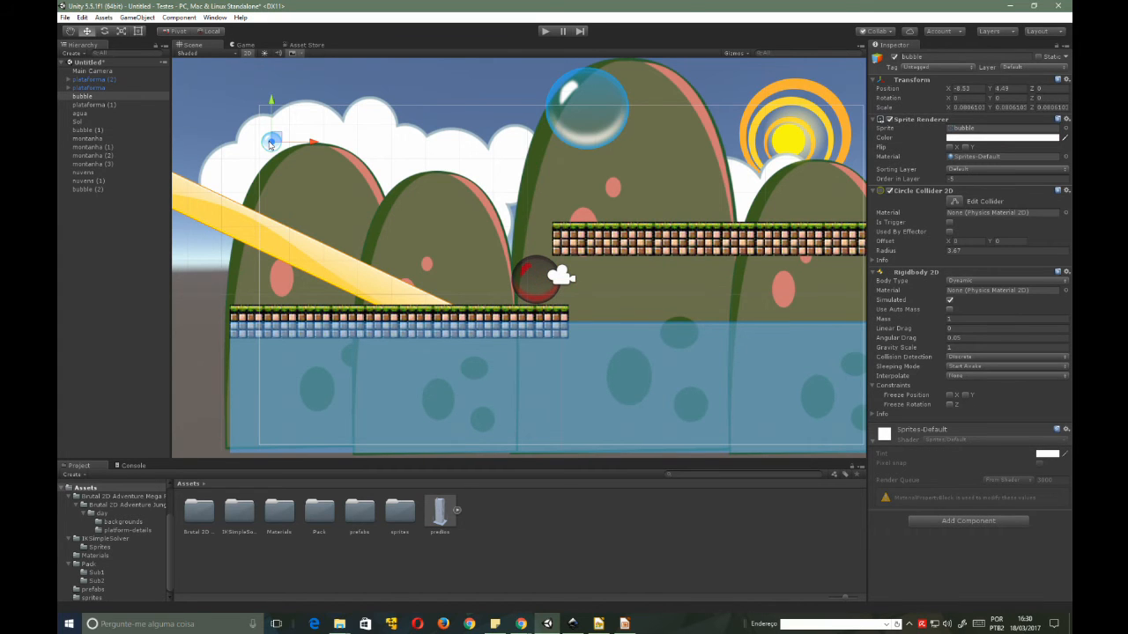
left_click(529, 275)
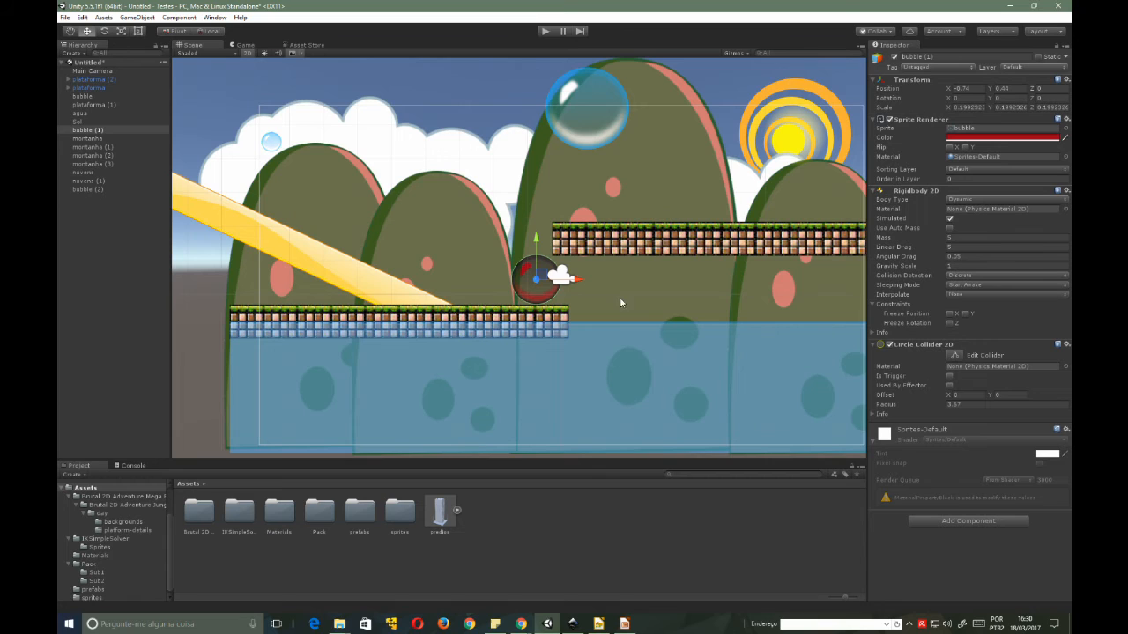
- Set the red bubble's Rigidbody 2D mass to 1 and test its collision with the small bubble in play mode
left_click(956, 236)
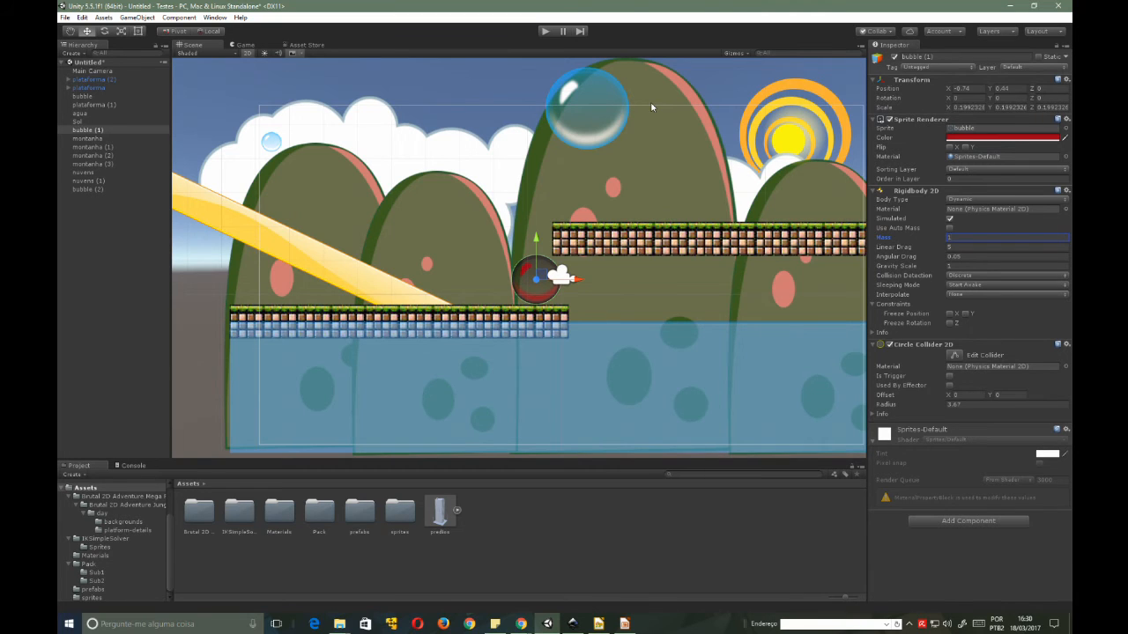
left_click(961, 247)
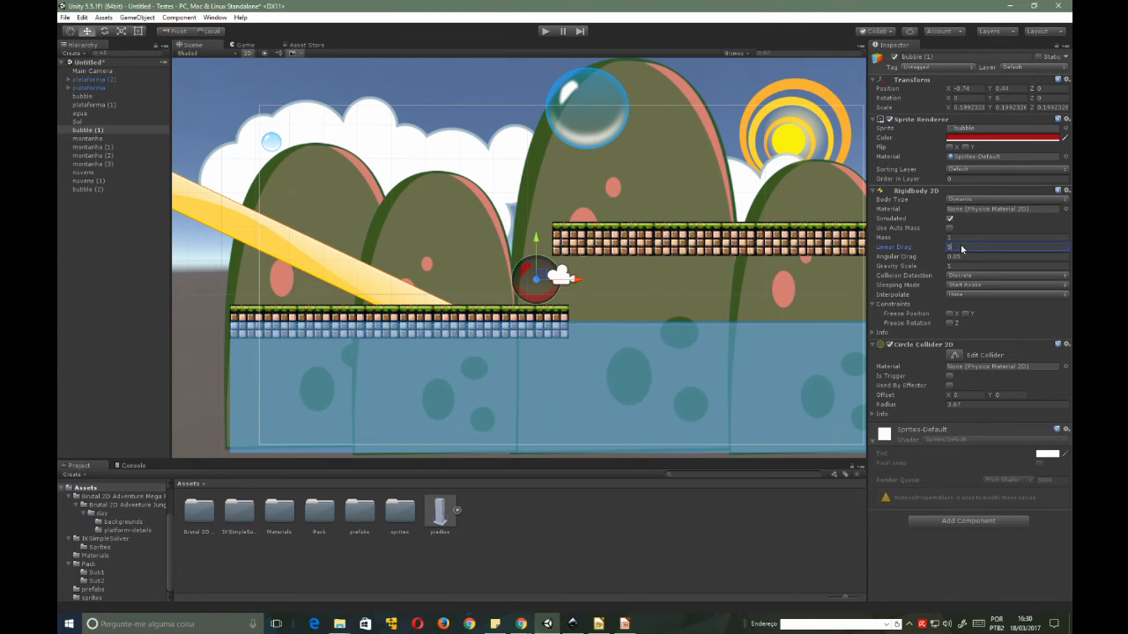
left_click(270, 144)
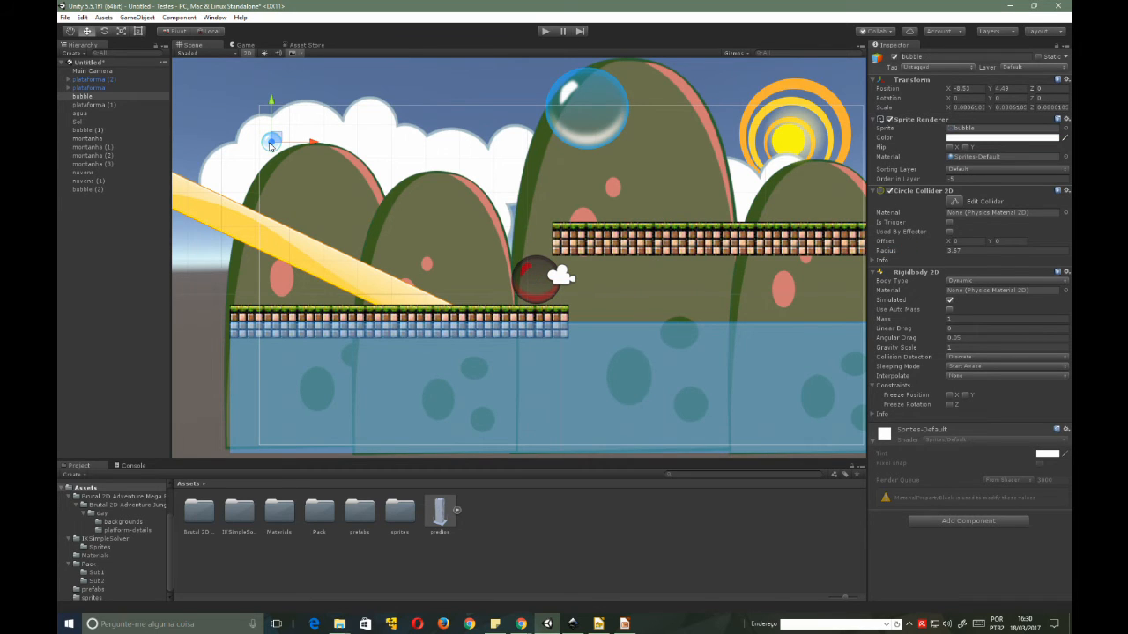
left_click(532, 281)
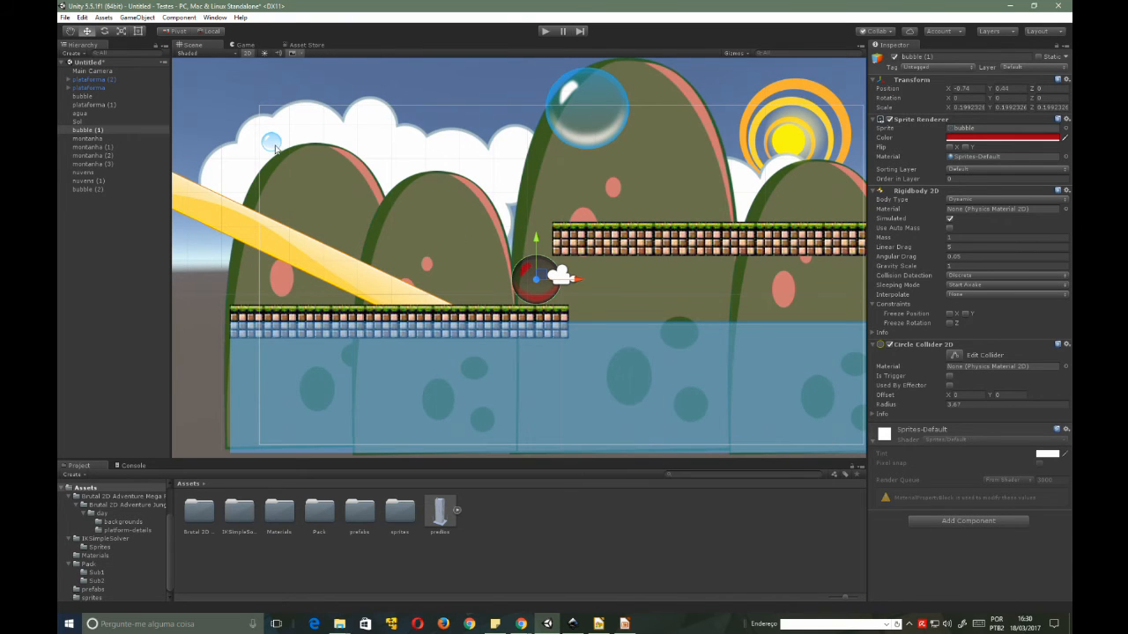
left_click(540, 32)
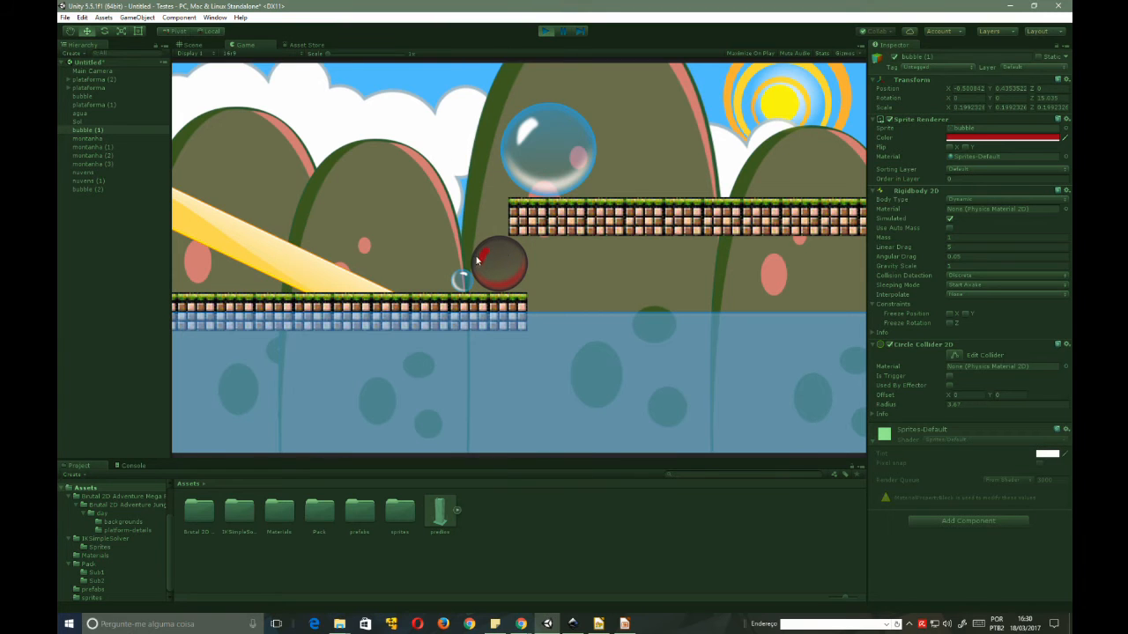
left_click(543, 31)
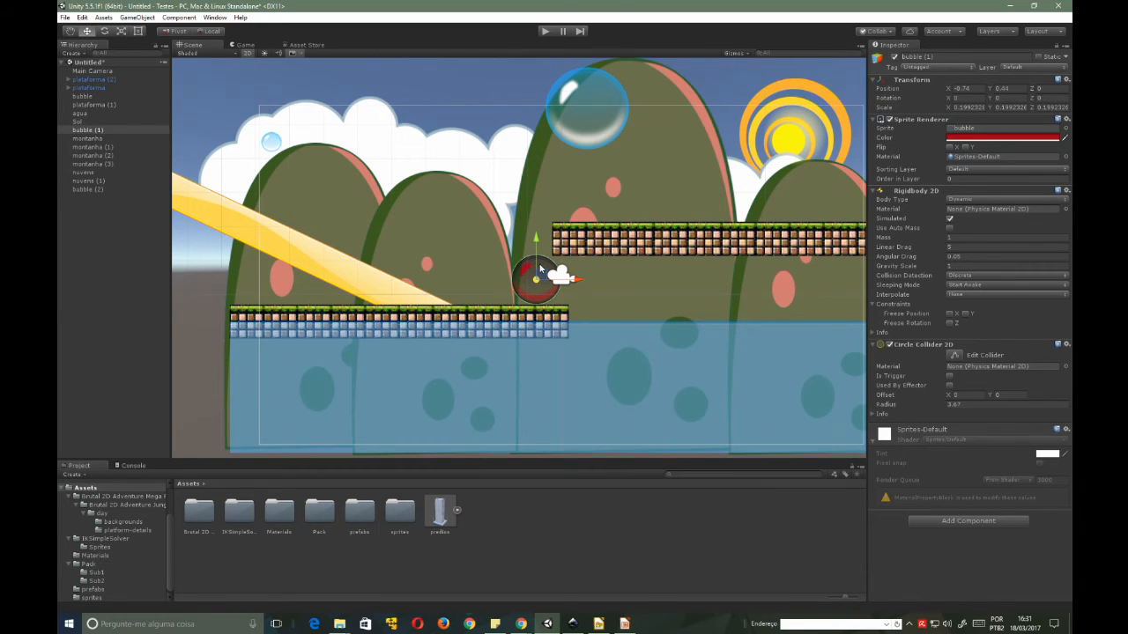
- Scale the red bubble down to about 0.125, lower it onto the platform at Y 0.17, and test the collision in play mode
key("e")
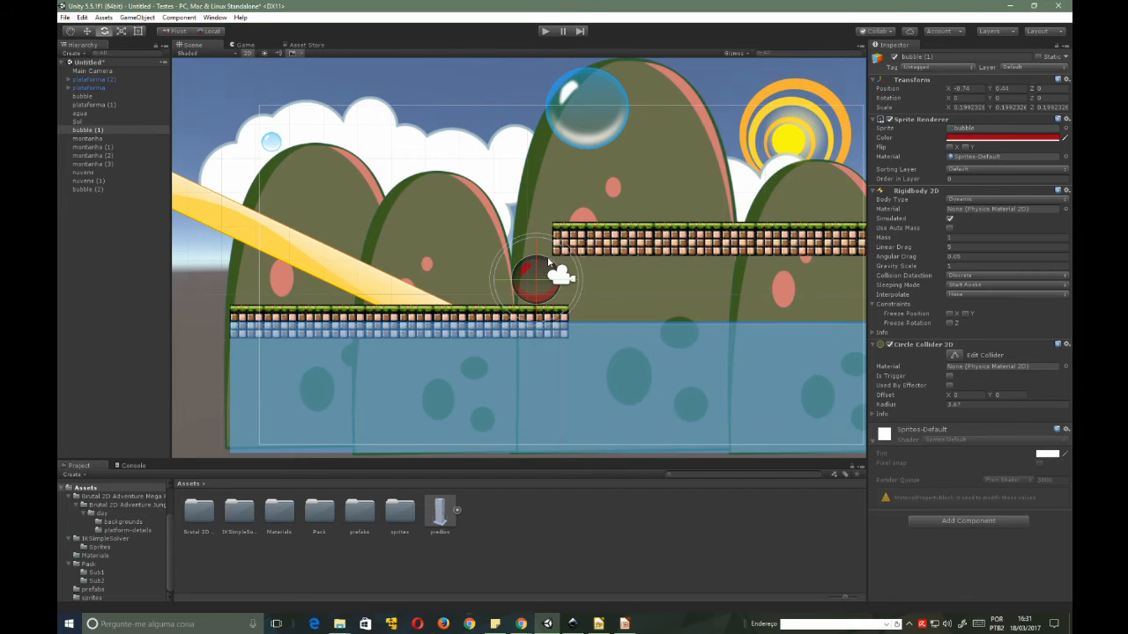
key("r")
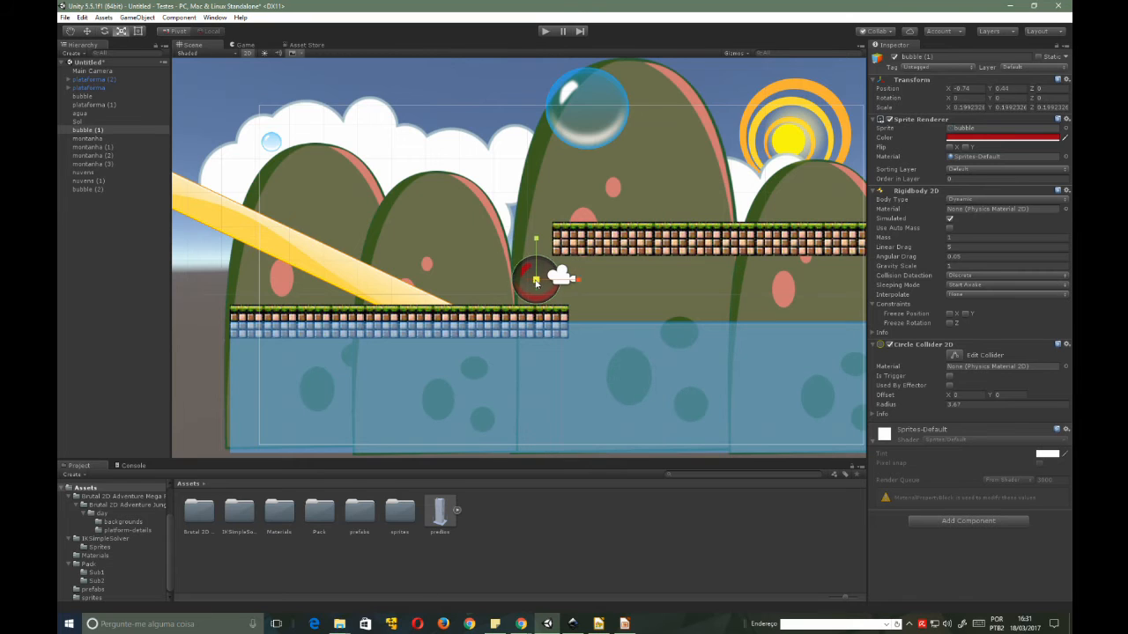
left_click_drag(535, 280, 526, 290)
key("w")
left_click_drag(538, 242, 537, 250)
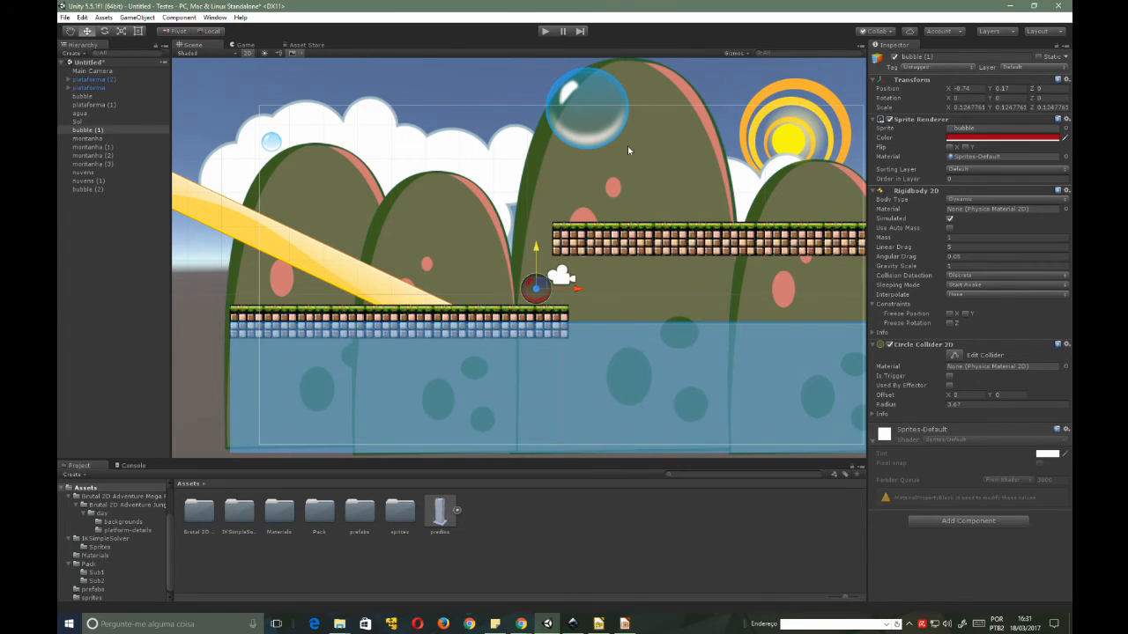
left_click(545, 32)
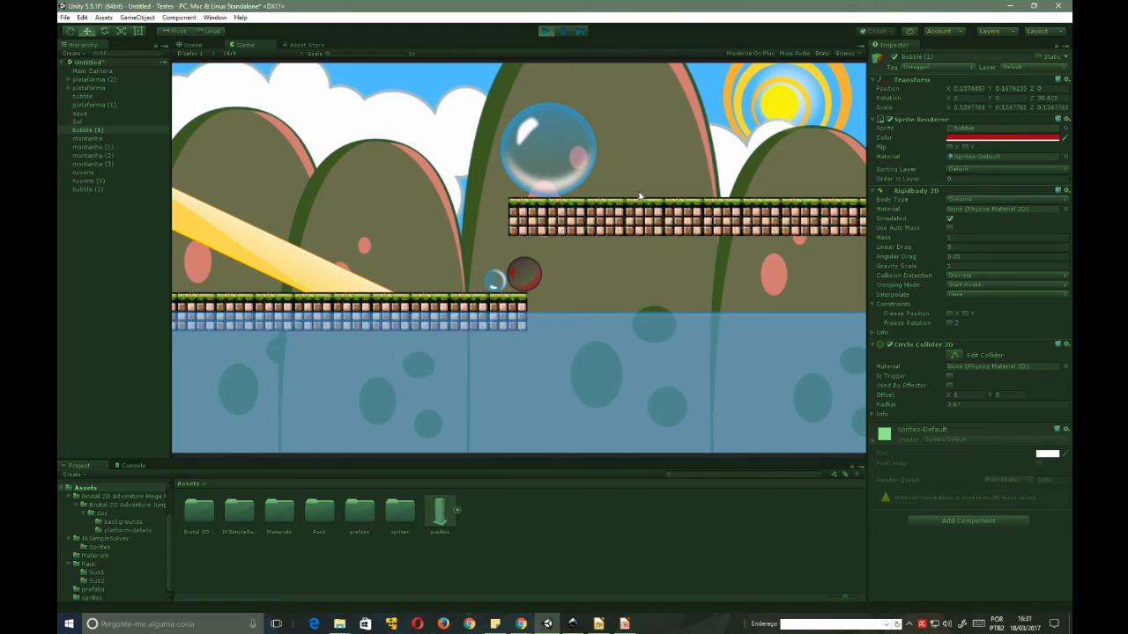
left_click(545, 32)
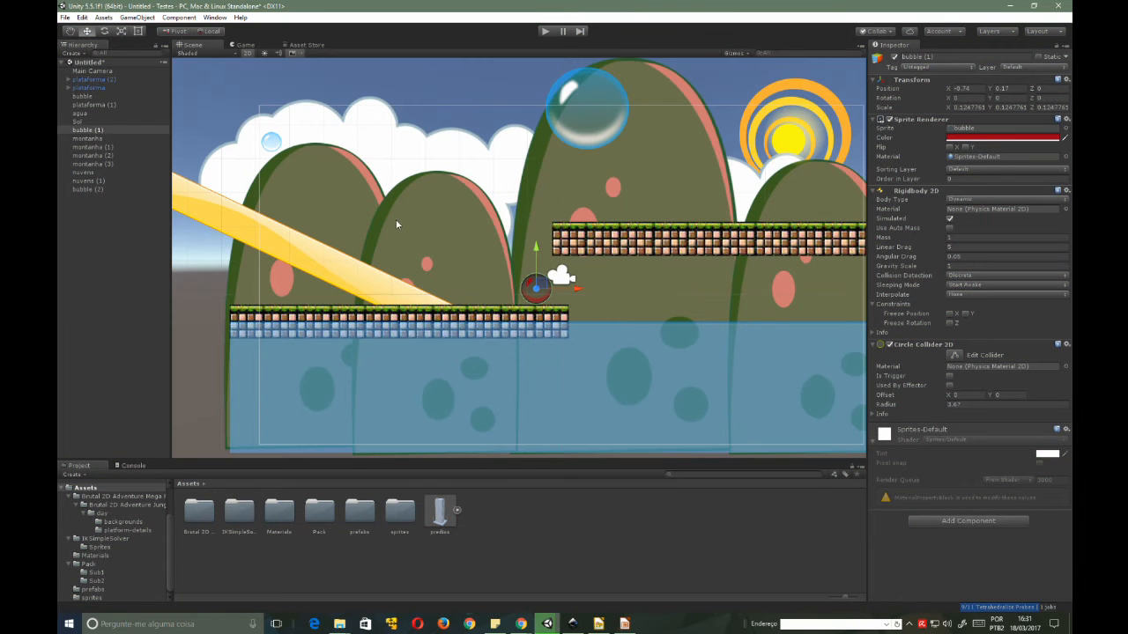
- Set the red bubble's linear drag to 0 and test the collision in play mode
left_click(957, 246)
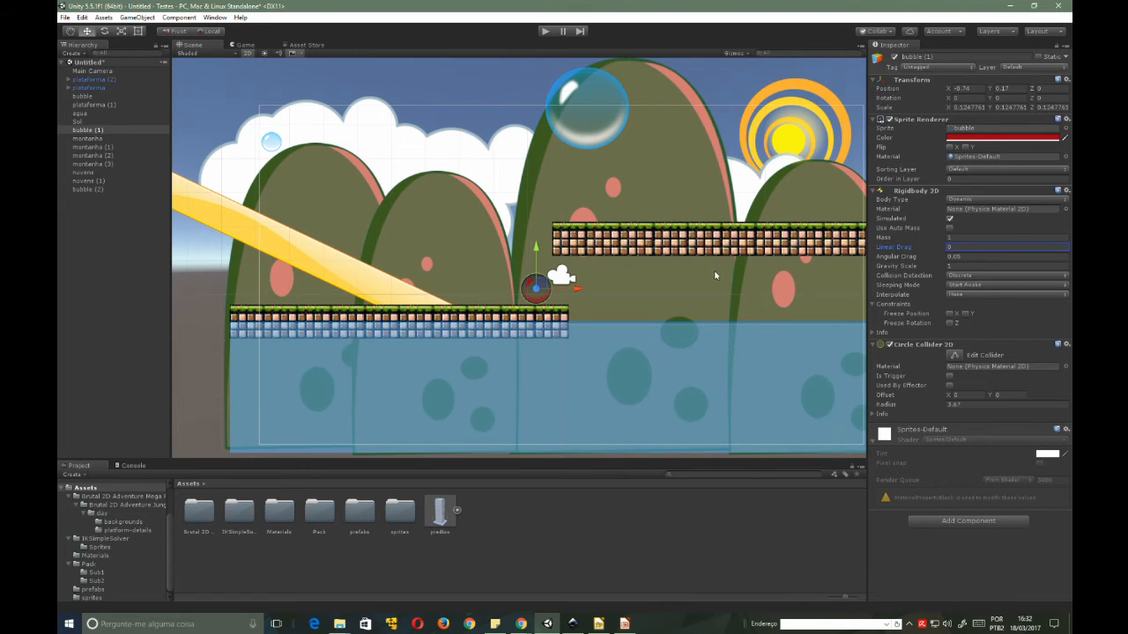
left_click(543, 32)
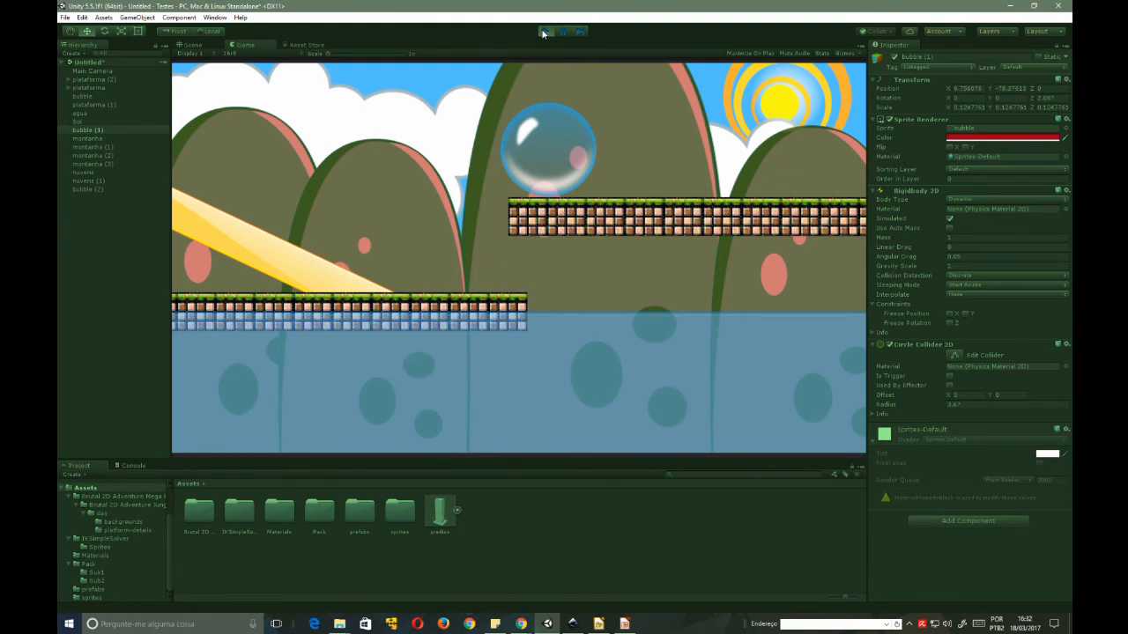
left_click(544, 32)
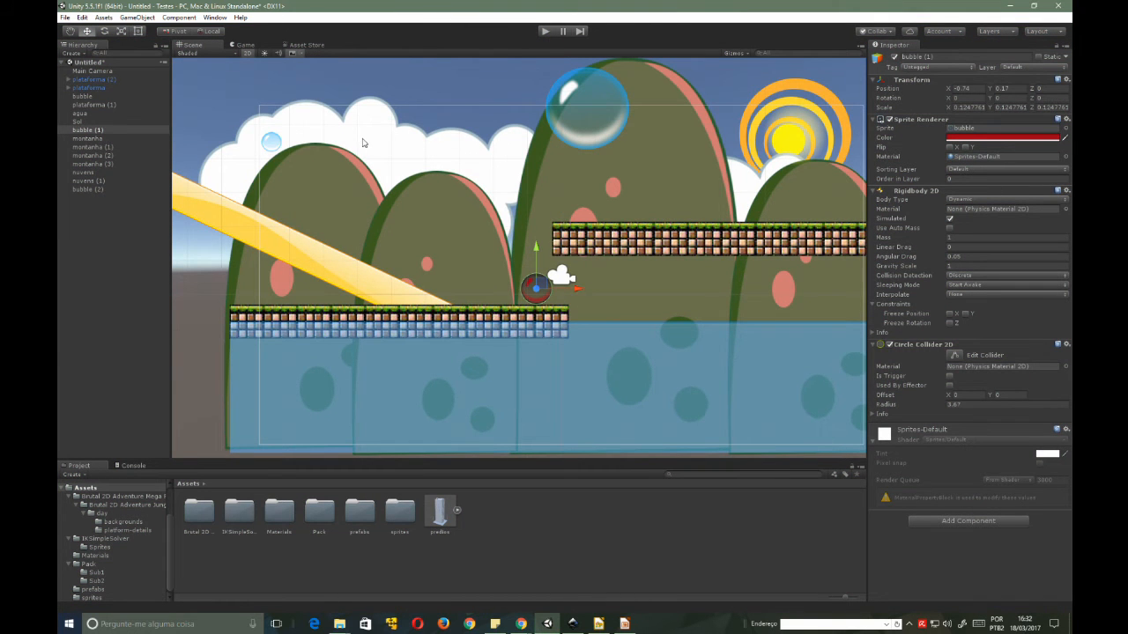
- Set the small bubble's linear drag to 5 and test its roll down the ramp twice in play mode
left_click(273, 146)
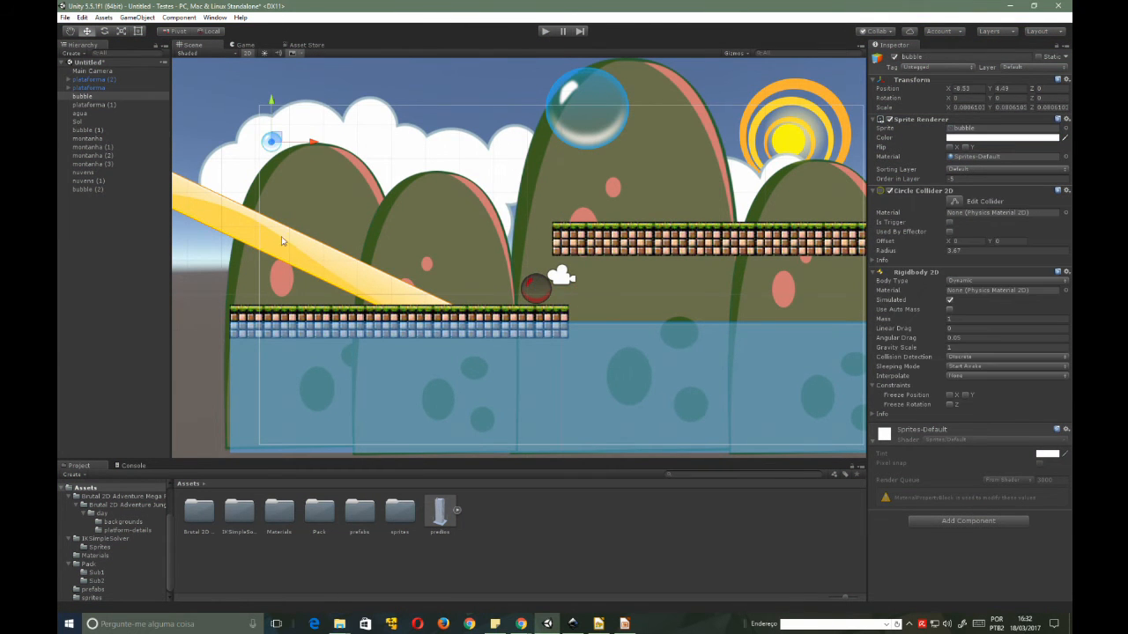
left_click(966, 327)
left_click(544, 31)
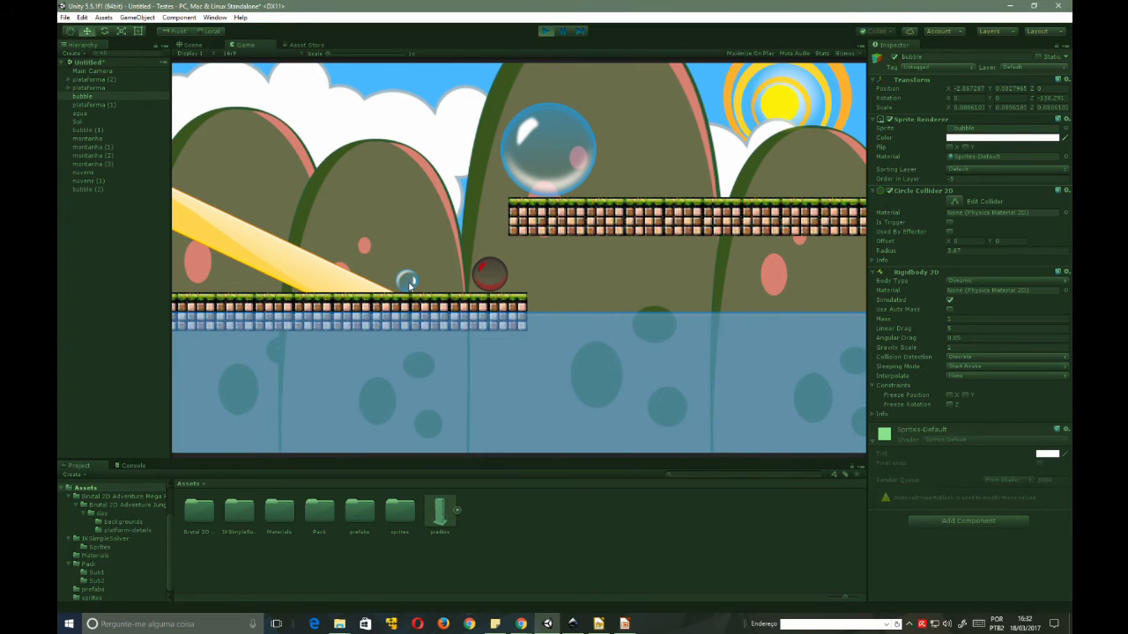
left_click(545, 32)
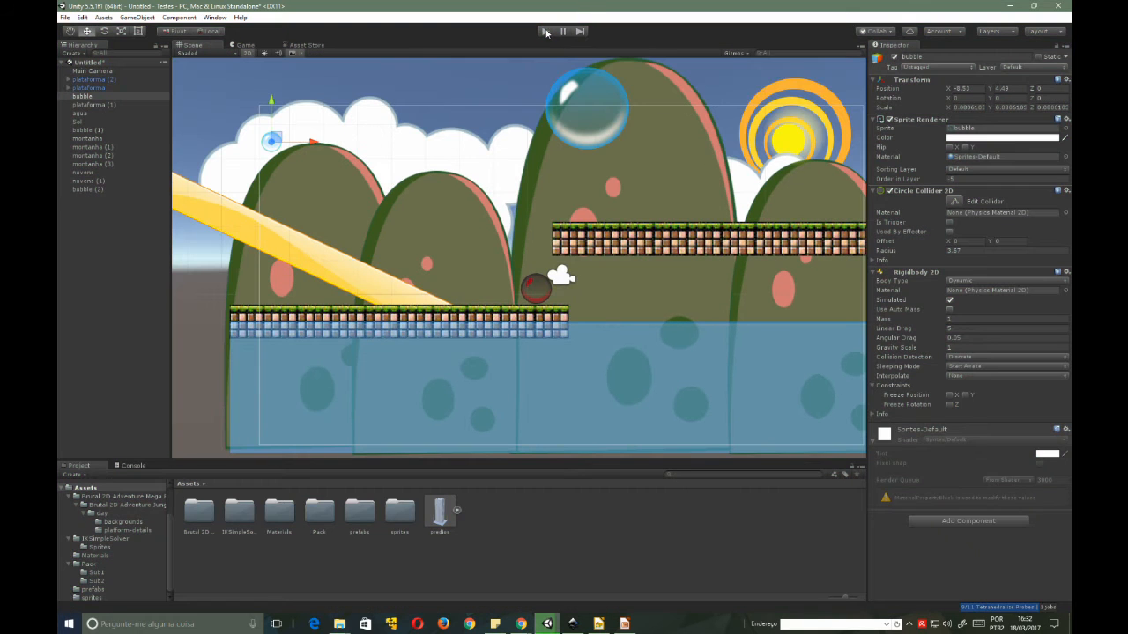
left_click(545, 32)
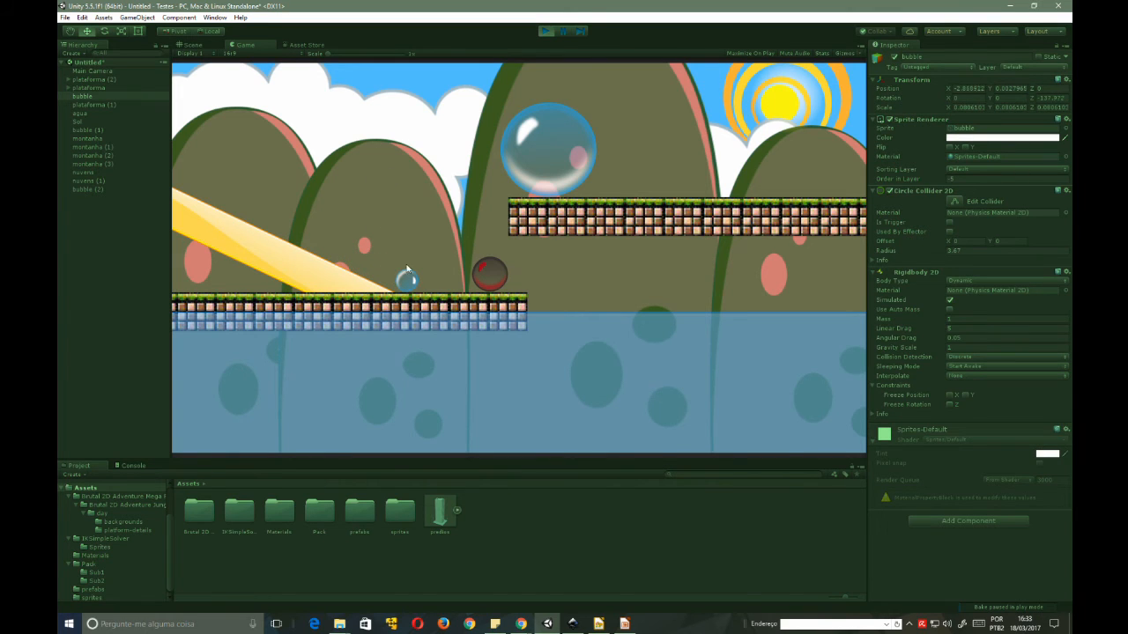
left_click(546, 32)
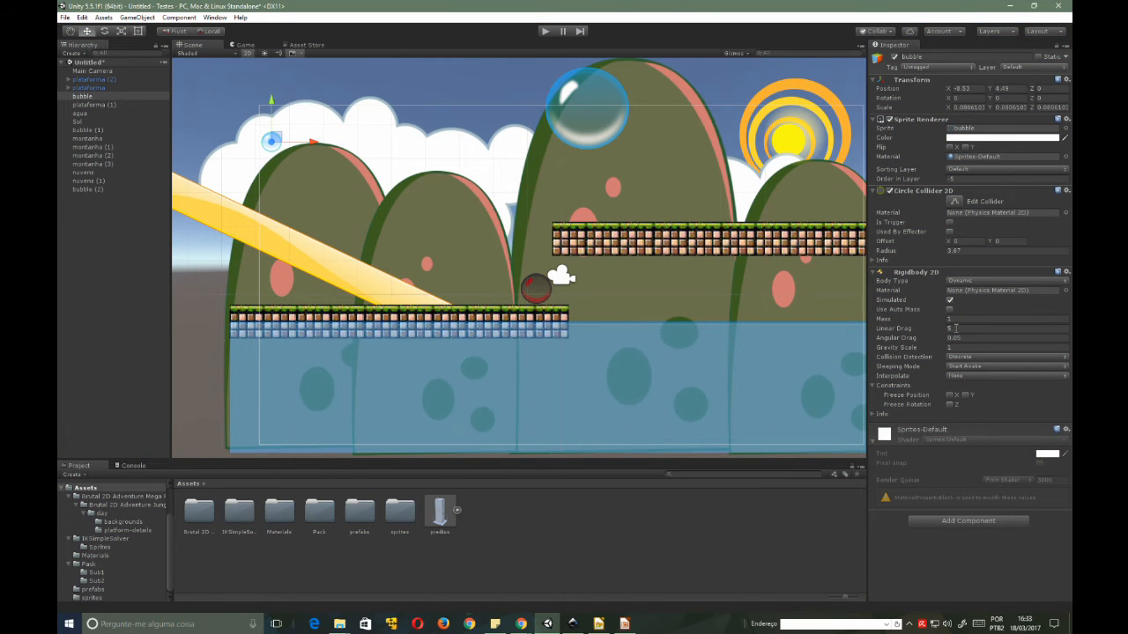
- Set the small bubble's linear drag to 0 and its mass to 10, and test the collision in play mode
left_click(955, 328)
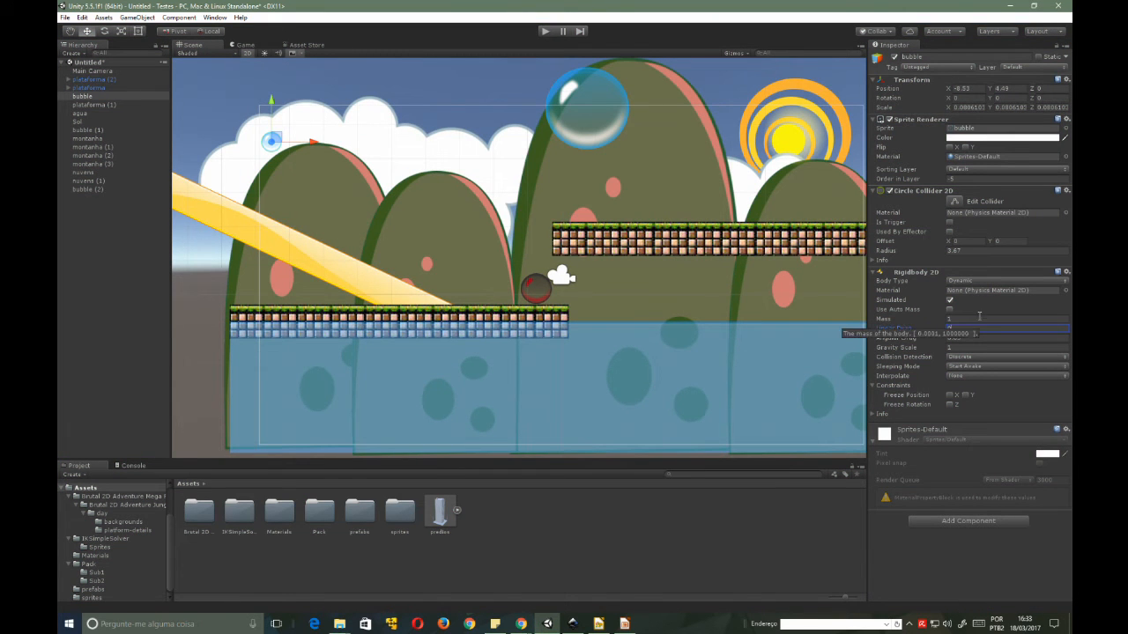
left_click(956, 318)
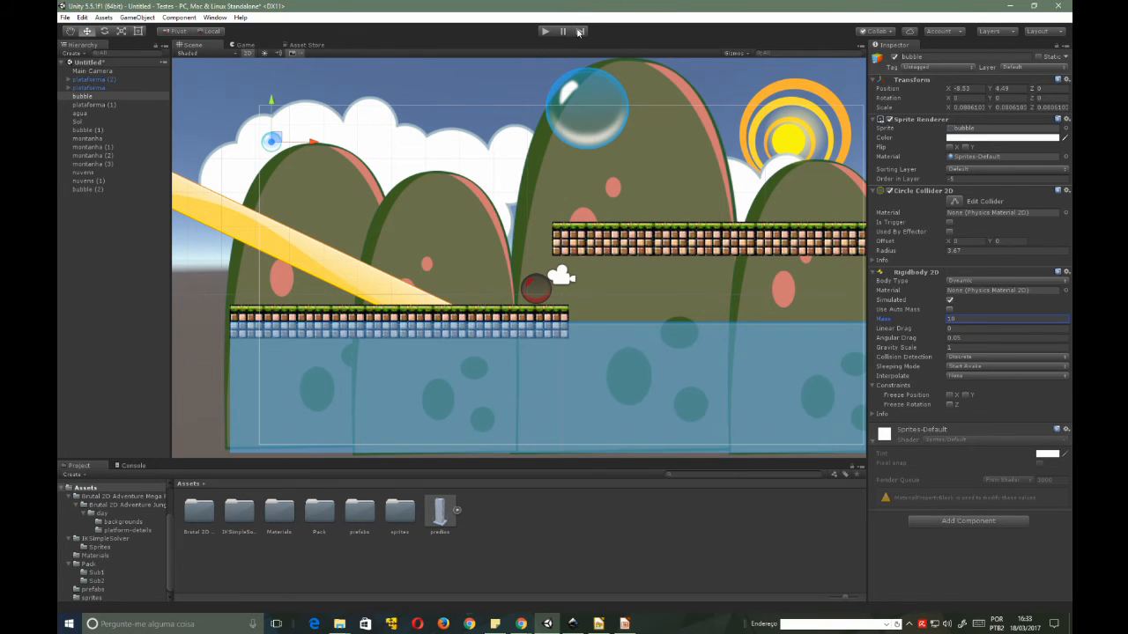
left_click(546, 31)
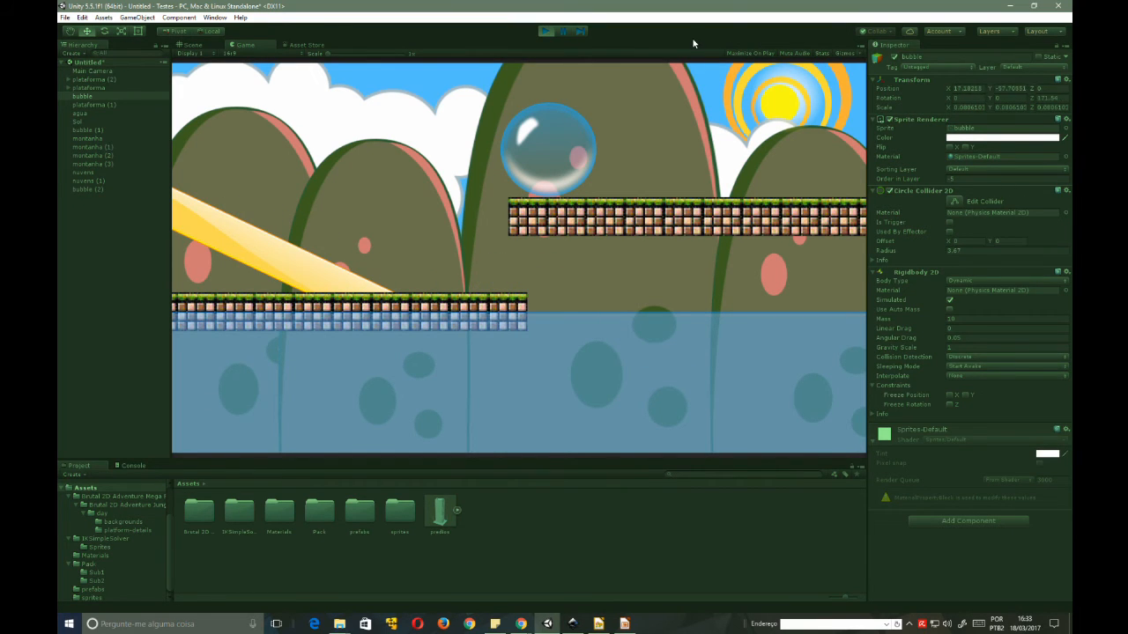
left_click(545, 33)
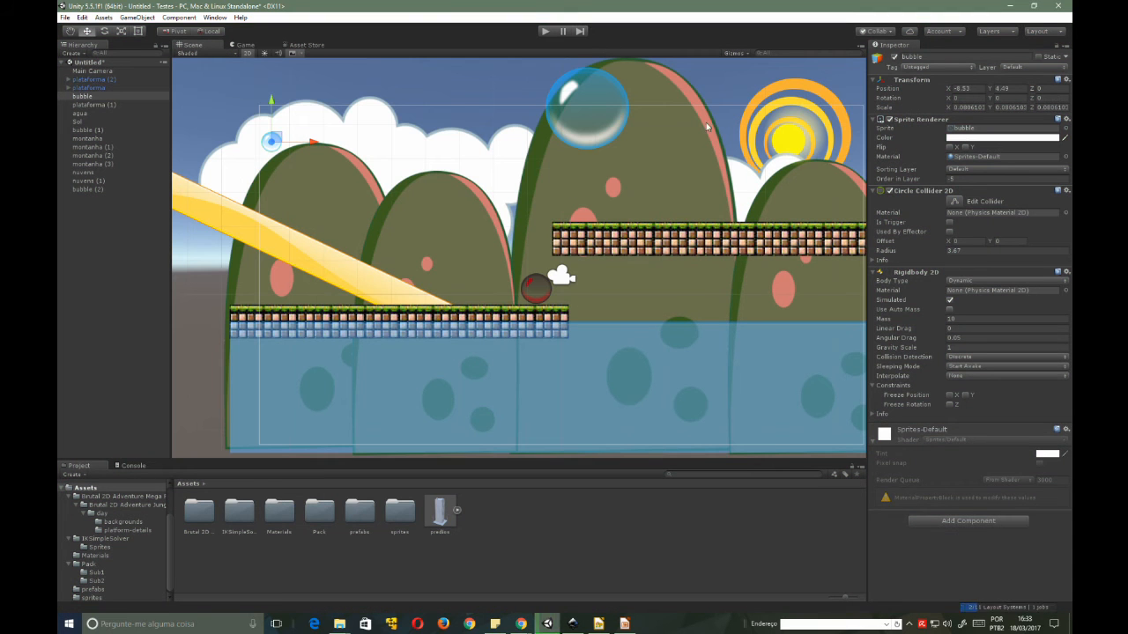
- Set the small bubble's Rigidbody 2D mass to 0.0001 and test its collision with the red bubble in play mode
left_click(962, 318)
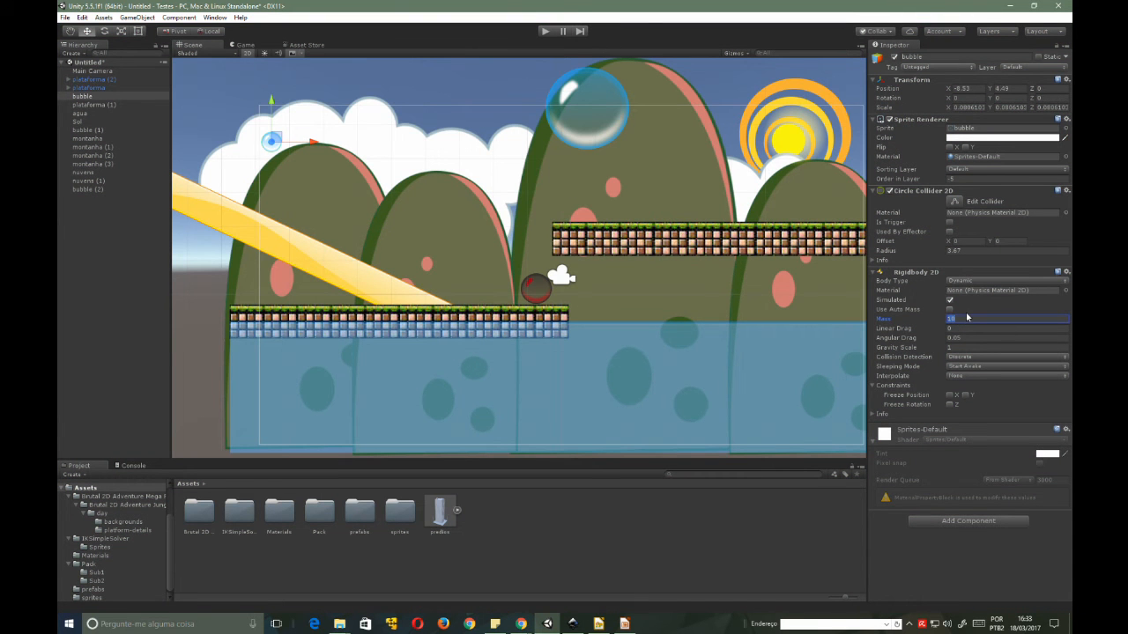
type("0.0001")
left_click(545, 32)
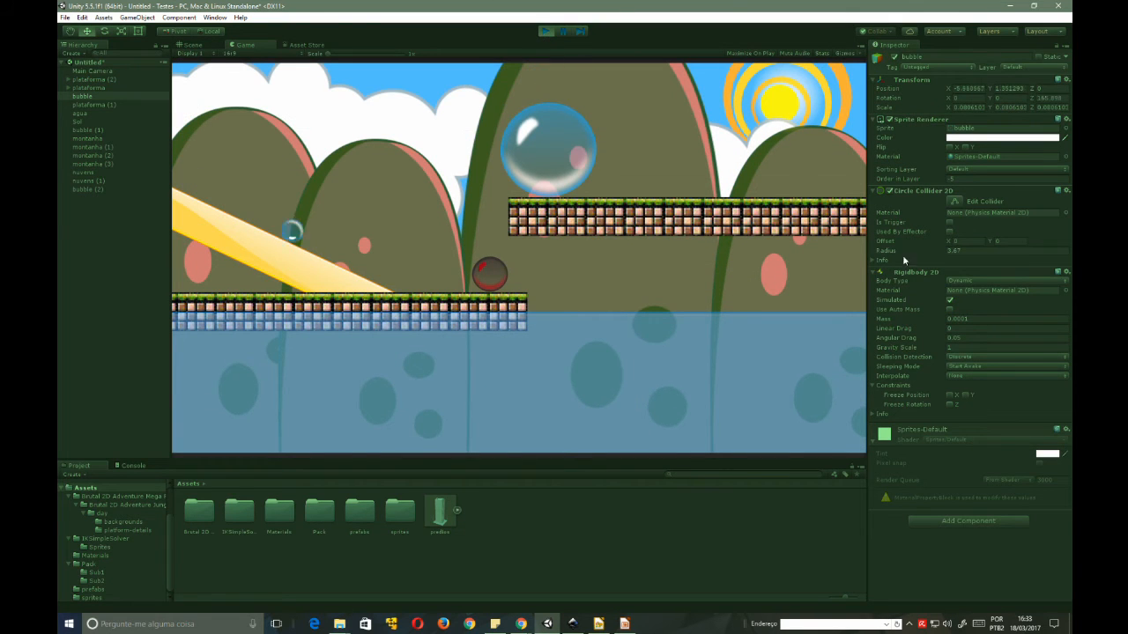
left_click(976, 319)
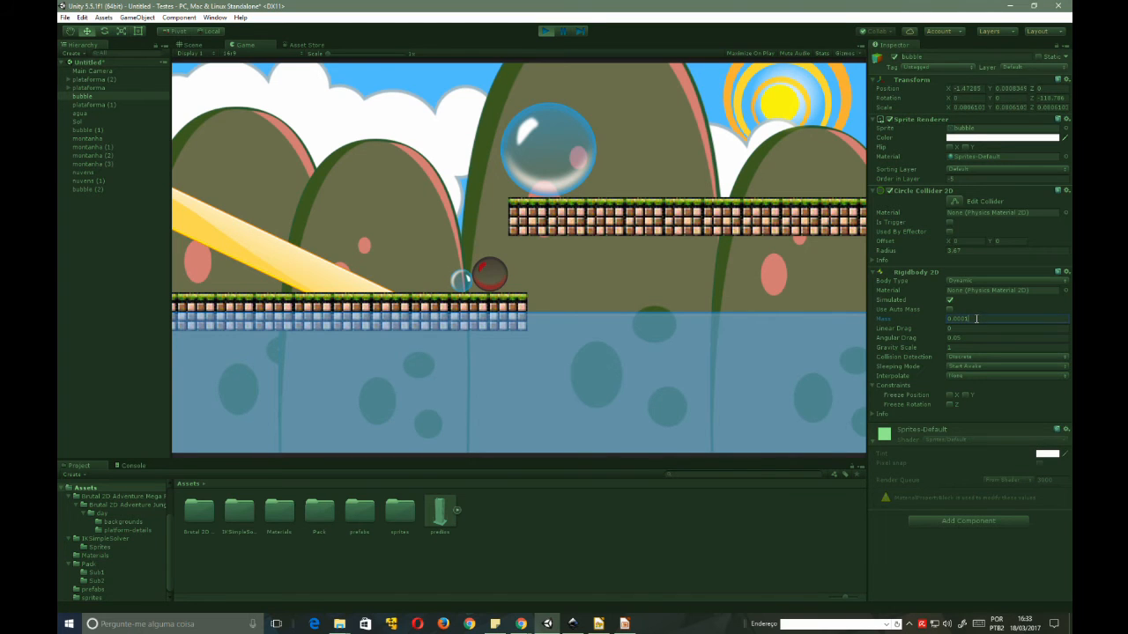
left_click(545, 31)
left_click(544, 30)
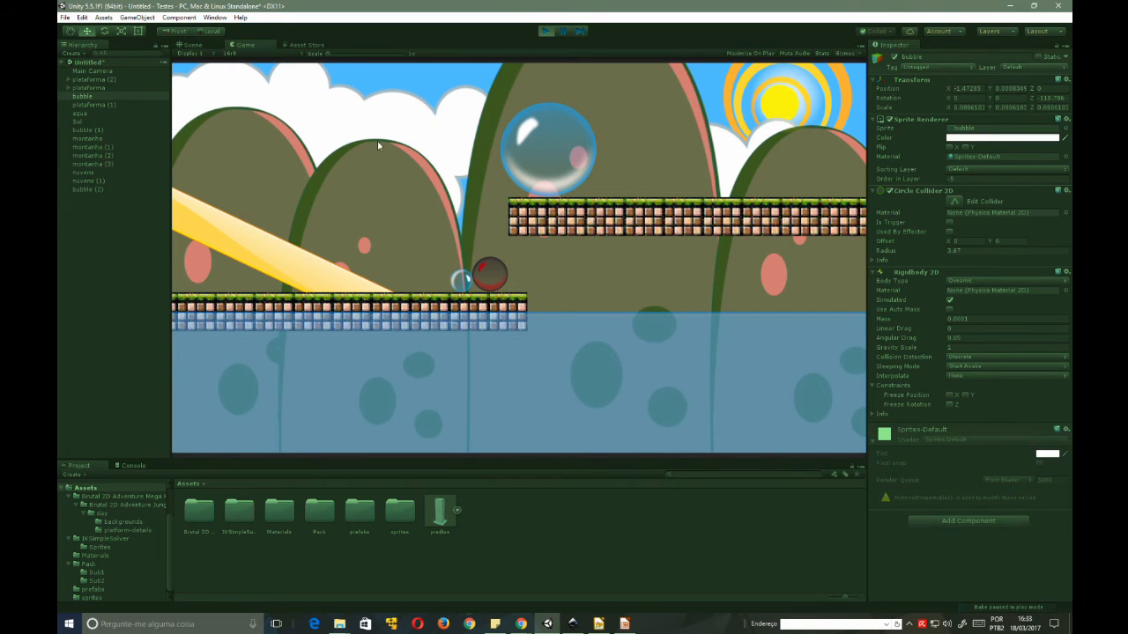
left_click(547, 33)
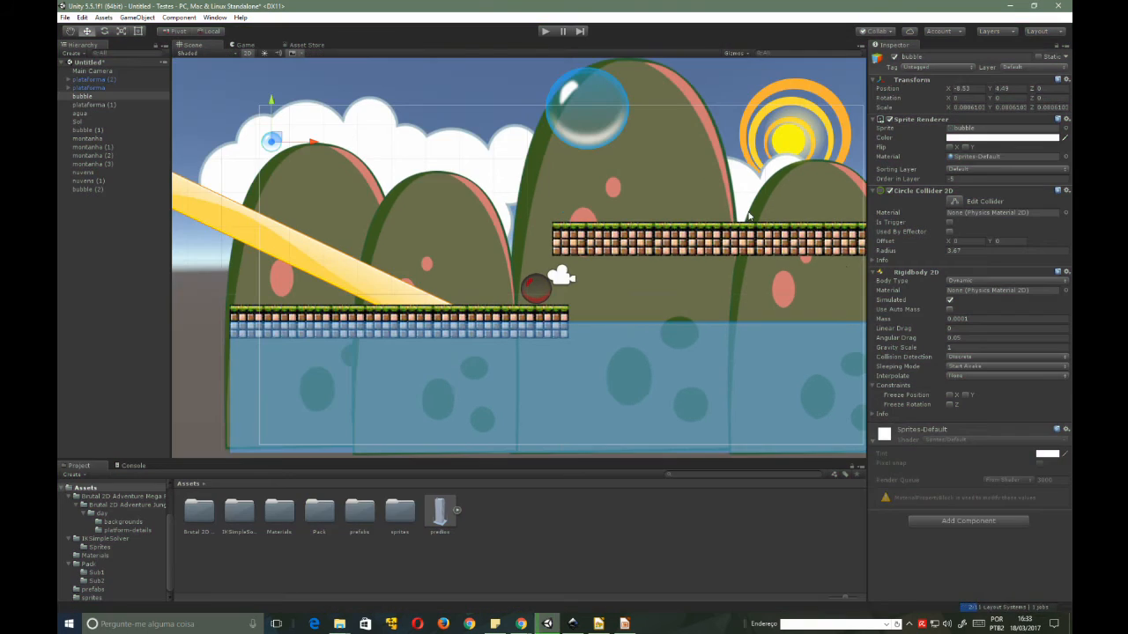
- Set the small bubble's Rigidbody 2D mass to 1 and test the collision in play mode
left_click(980, 318)
type("1")
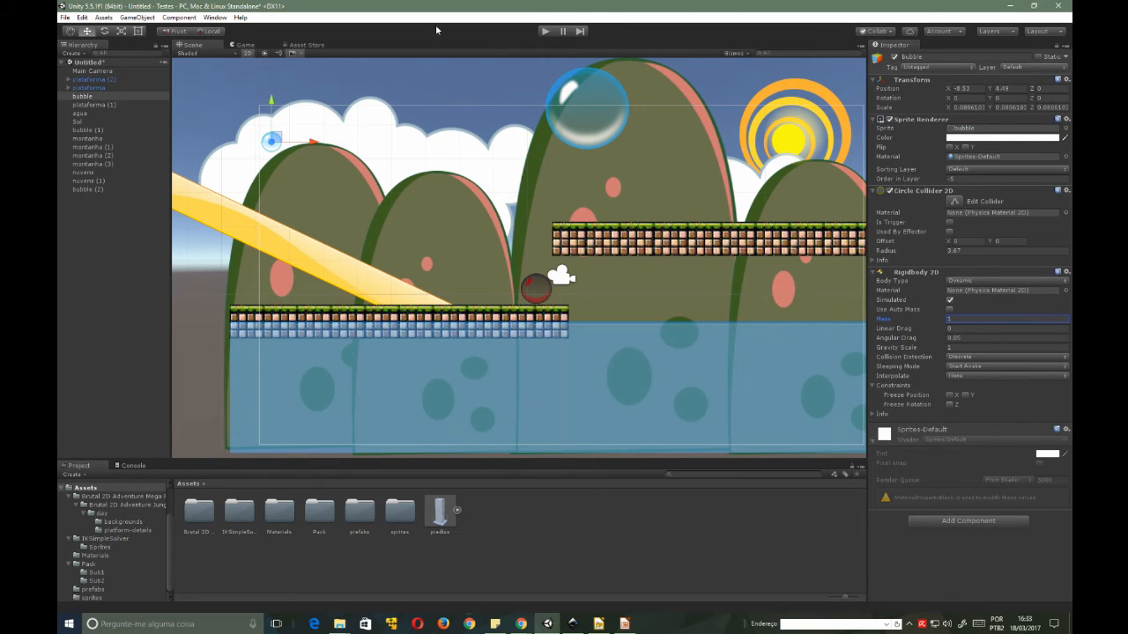
left_click(544, 32)
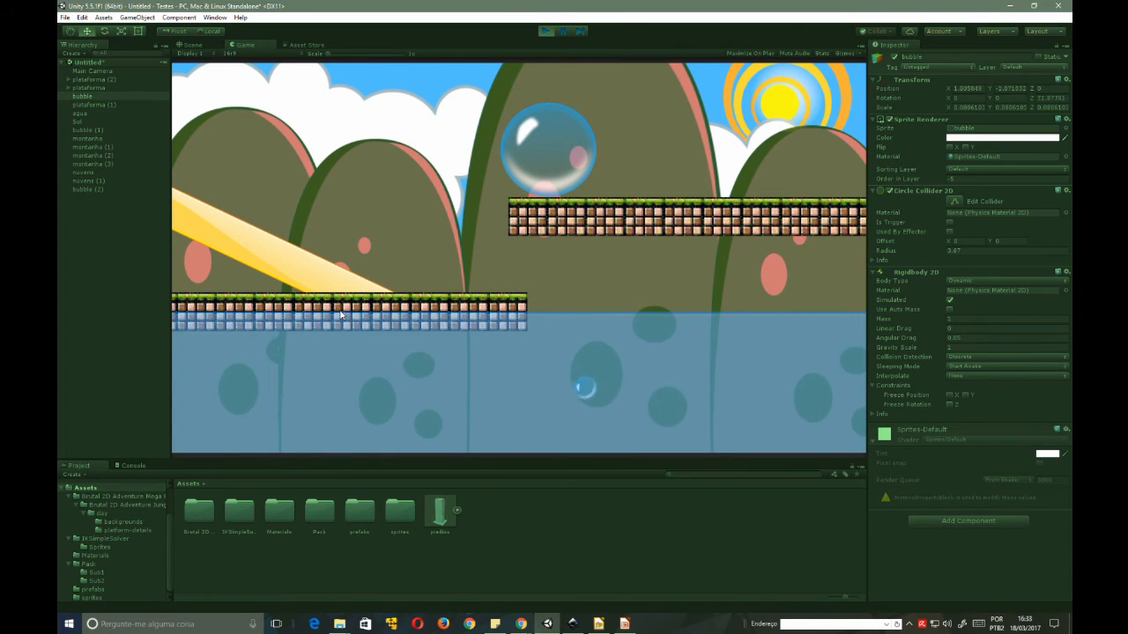
left_click(544, 31)
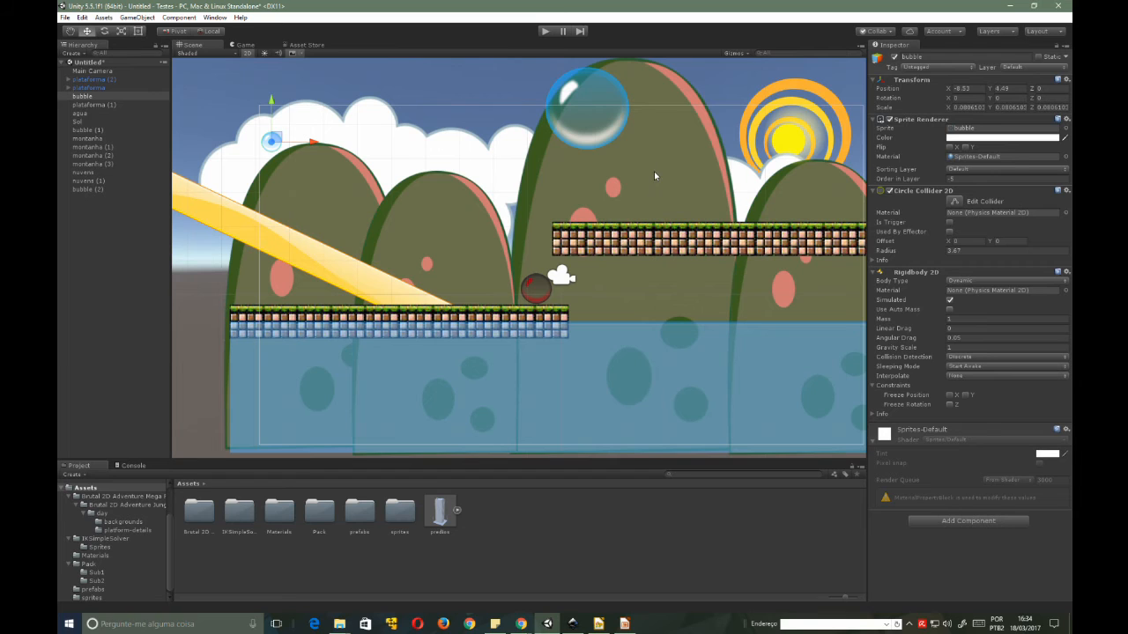
left_click(657, 87)
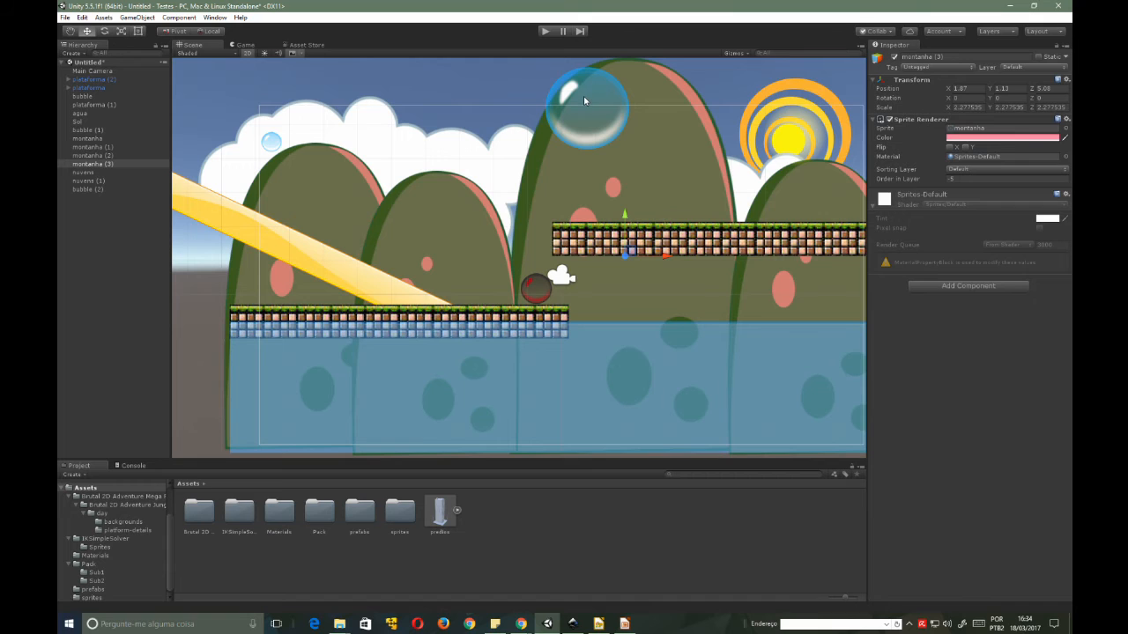
left_click(601, 237)
left_click(377, 289)
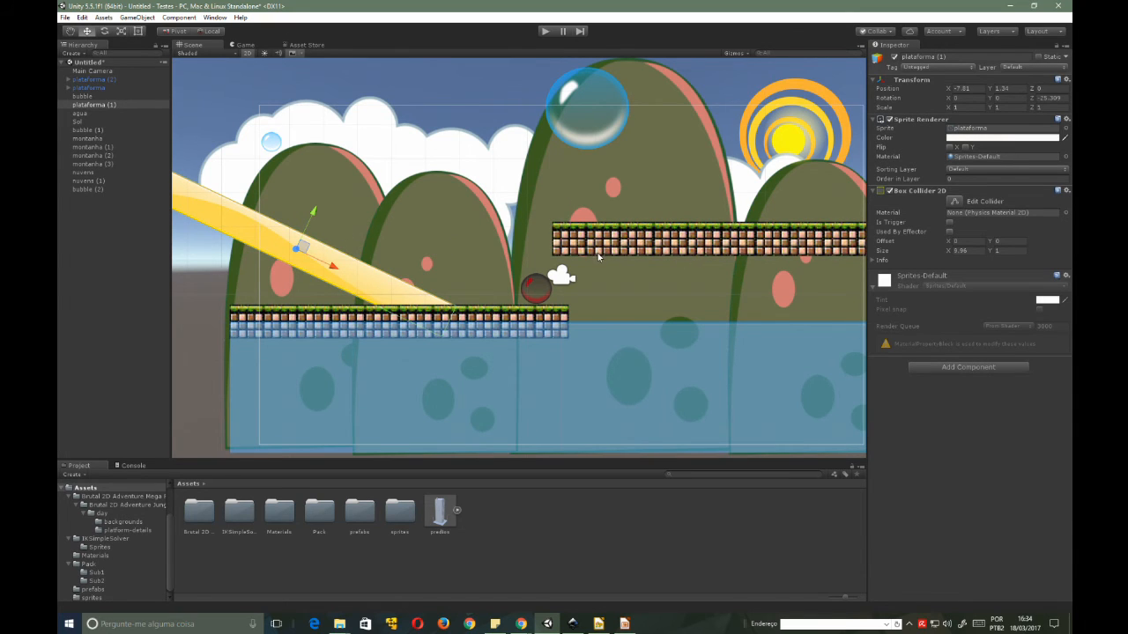
left_click_drag(306, 248, 540, 135)
left_click(578, 117)
left_click_drag(592, 66, 588, 42)
left_click(534, 141)
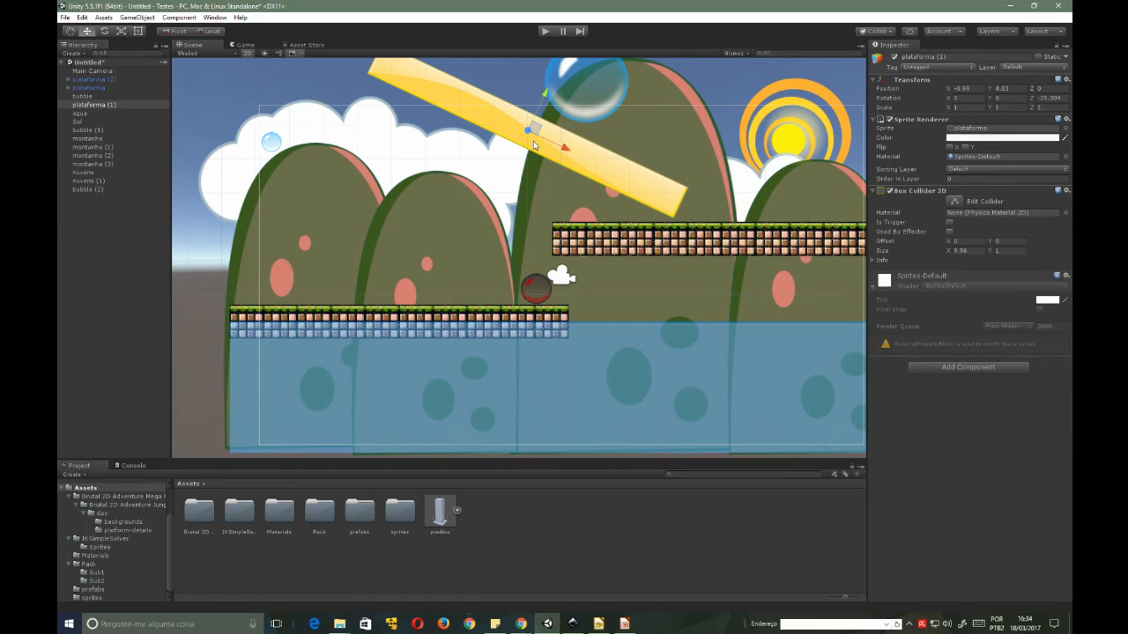
left_click(534, 145)
key("ctrl+z")
key("ctrl+z")
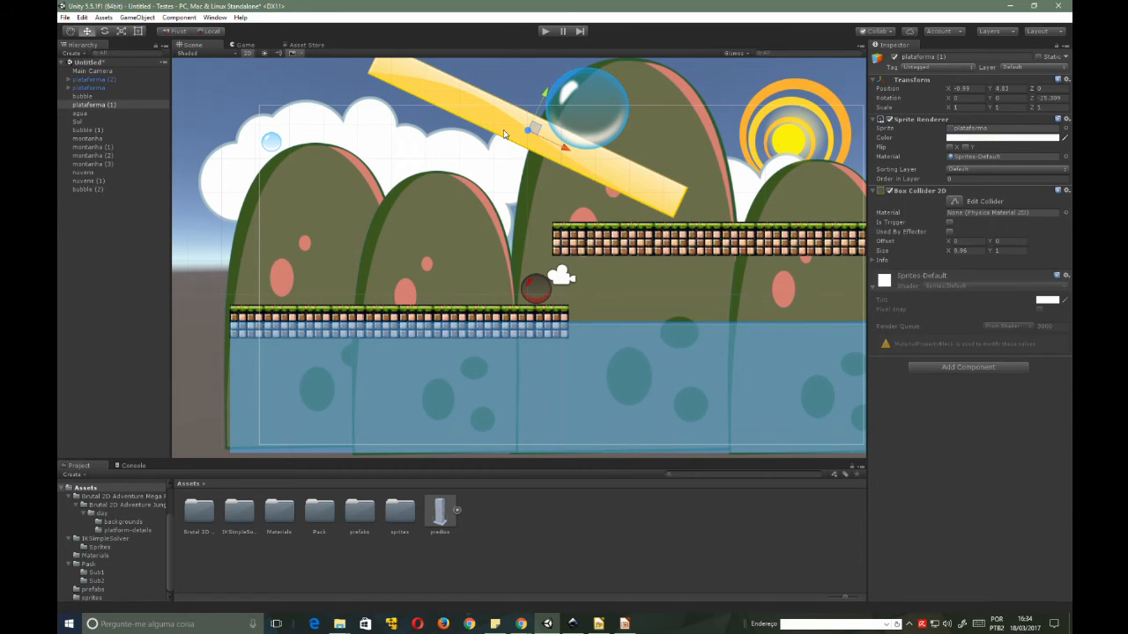
- Duplicate the yellow ramp, scale the copy to about 0.485, and place it under the large bubble at about X -0.25, Y 3.4
key("ctrl+d")
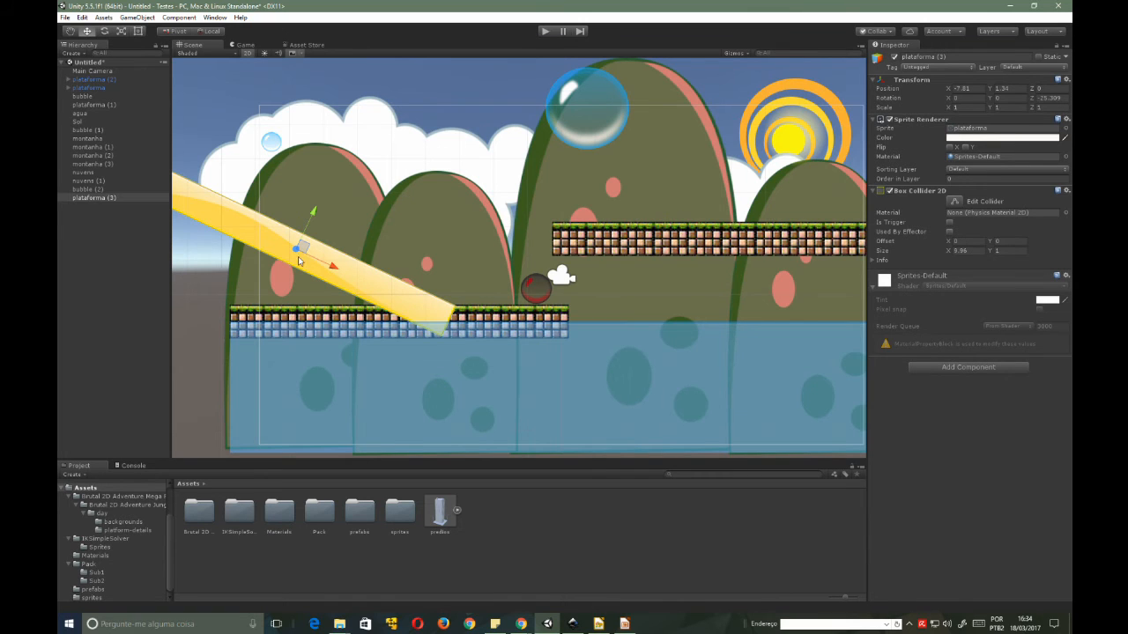
left_click_drag(310, 251, 469, 151)
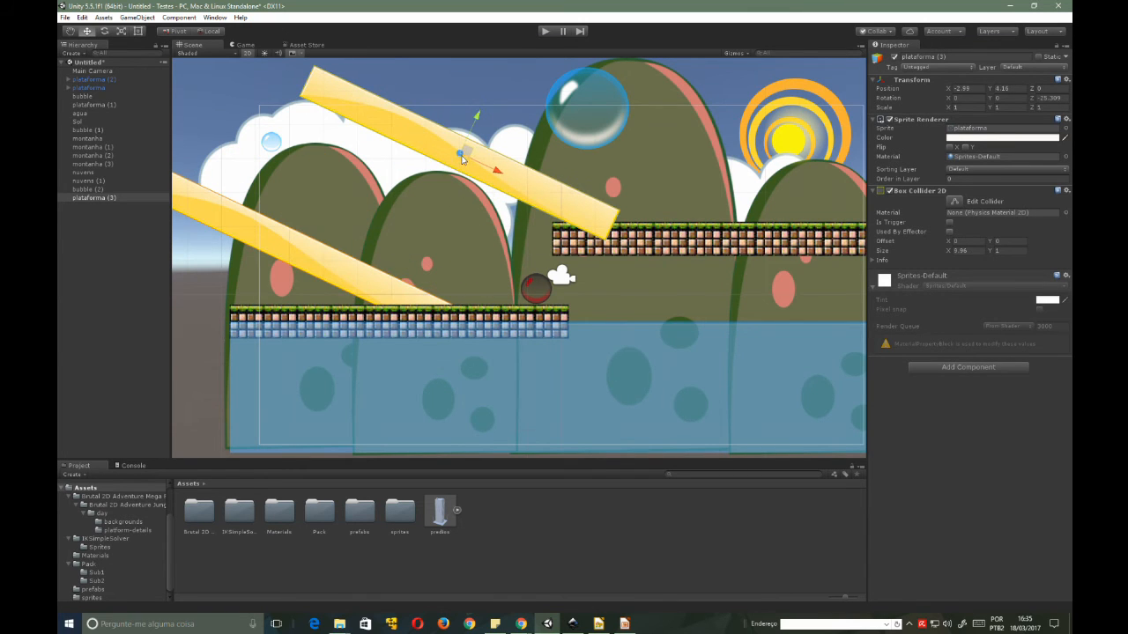
key("e")
key("r")
left_click_drag(470, 156, 557, 181)
key("e")
key("w")
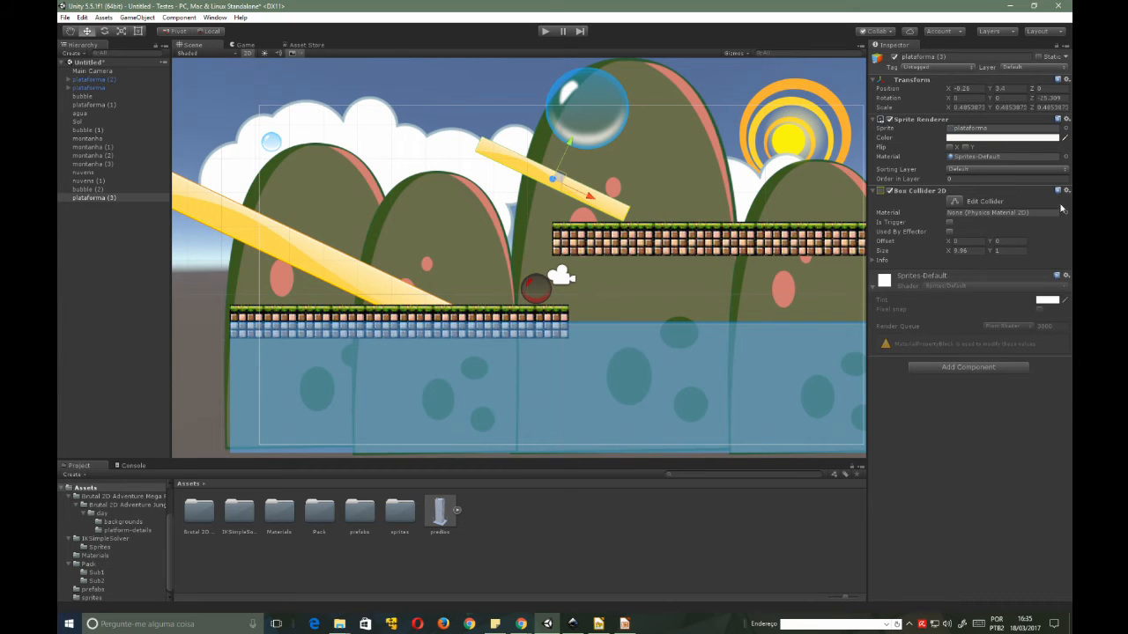
- Add a Rigidbody 2D component to the small ramp and test how it reacts to the large bubble in play mode
left_click(973, 366)
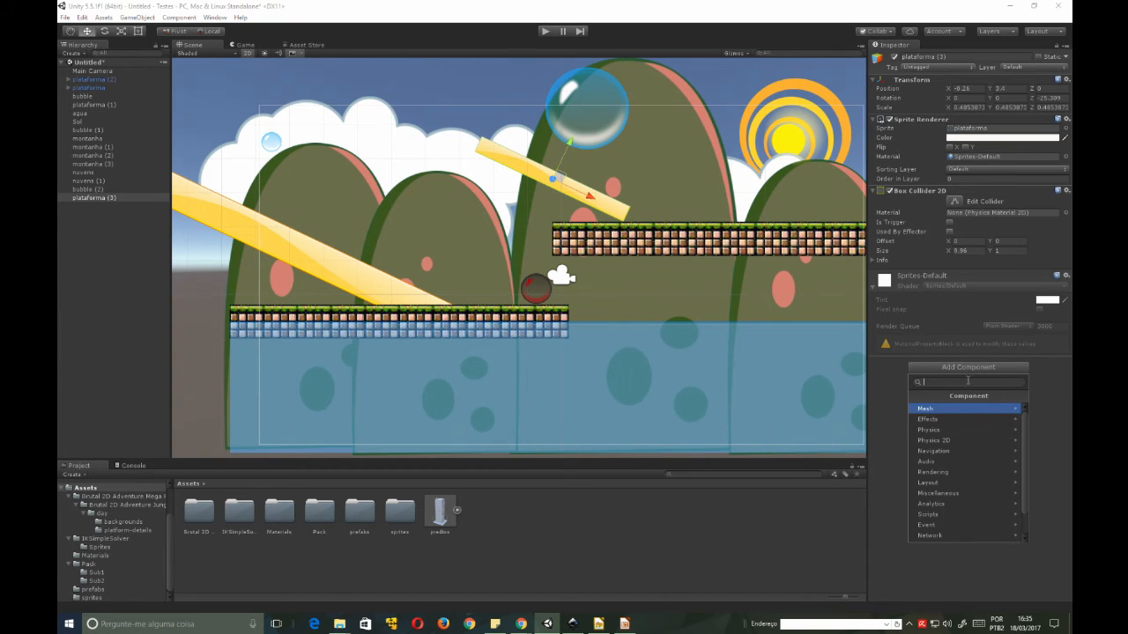
left_click(923, 441)
left_click(936, 407)
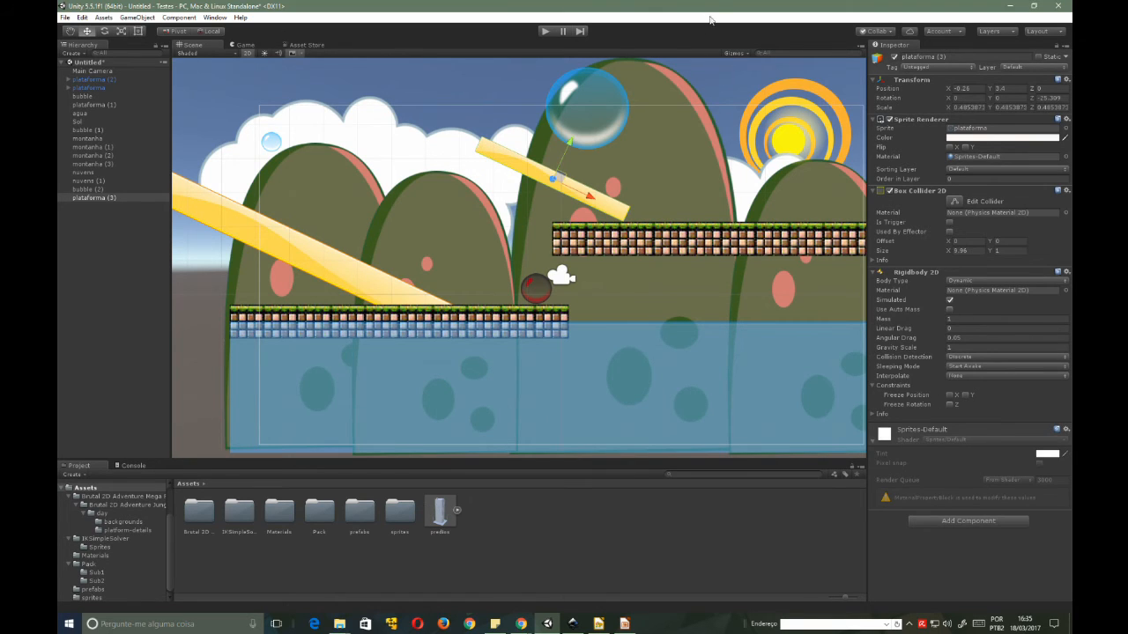
left_click(546, 32)
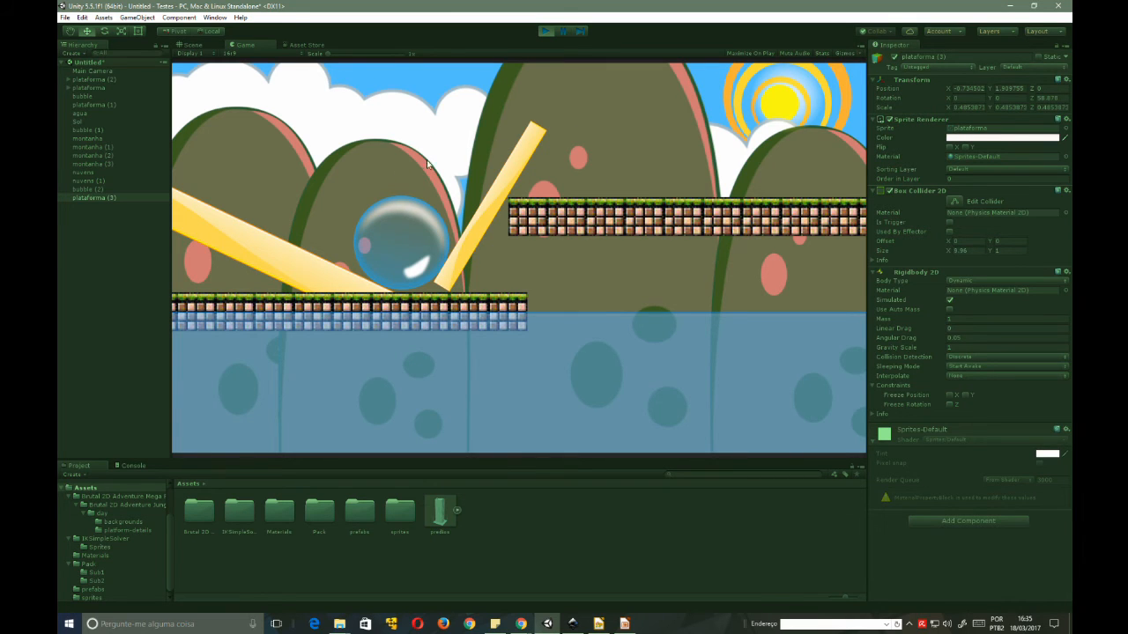
left_click(546, 31)
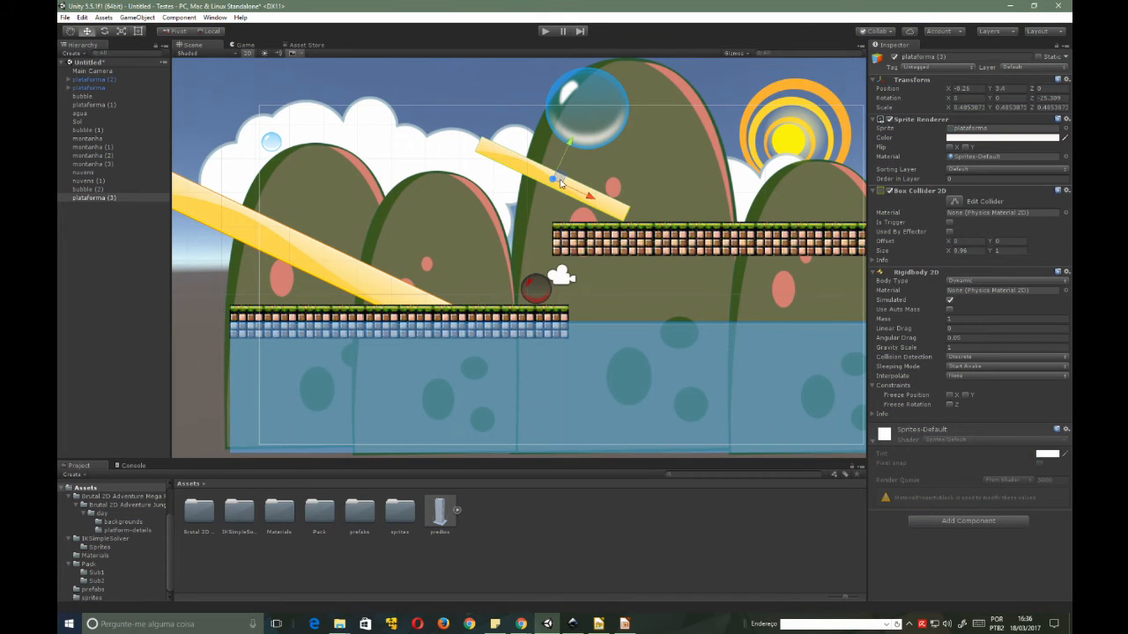
- Shift the small ramp to X -0.65 and try changing its Box Collider 2D offset values
mouse_move(562, 179)
left_mouse_down()
mouse_move(606, 180)
mouse_move(551, 180)
left_mouse_up()
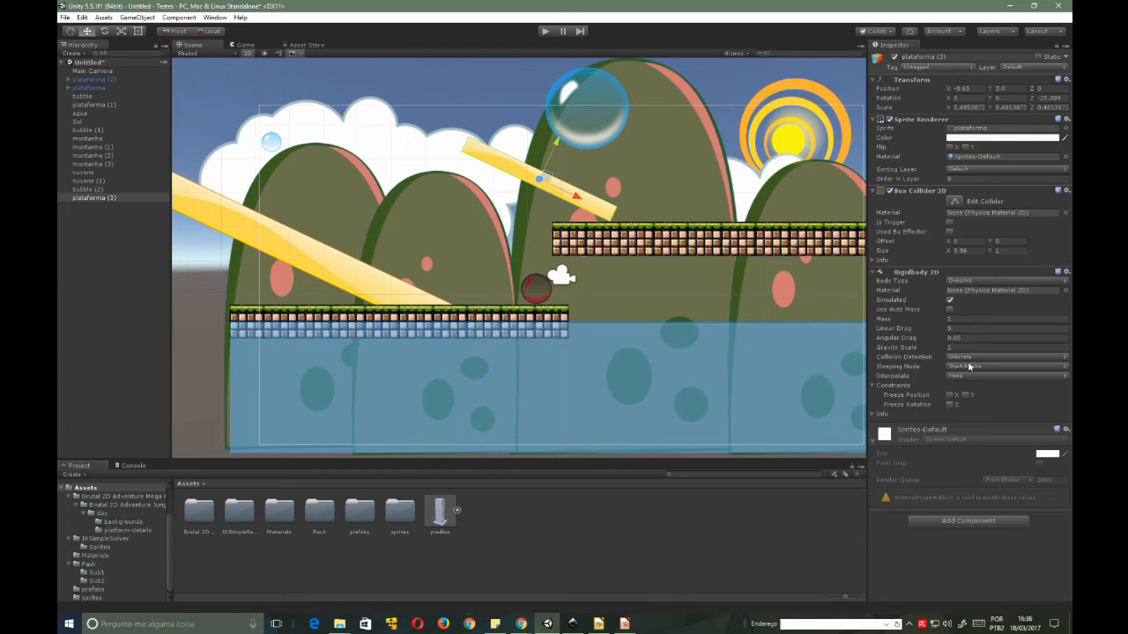
left_click(916, 191)
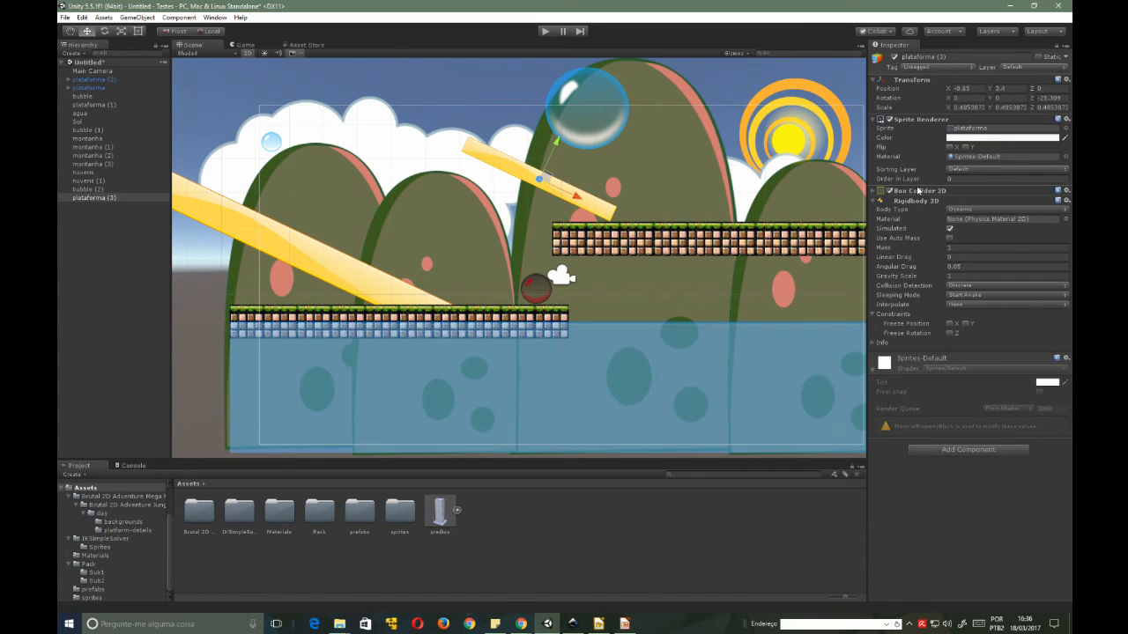
left_click(918, 191)
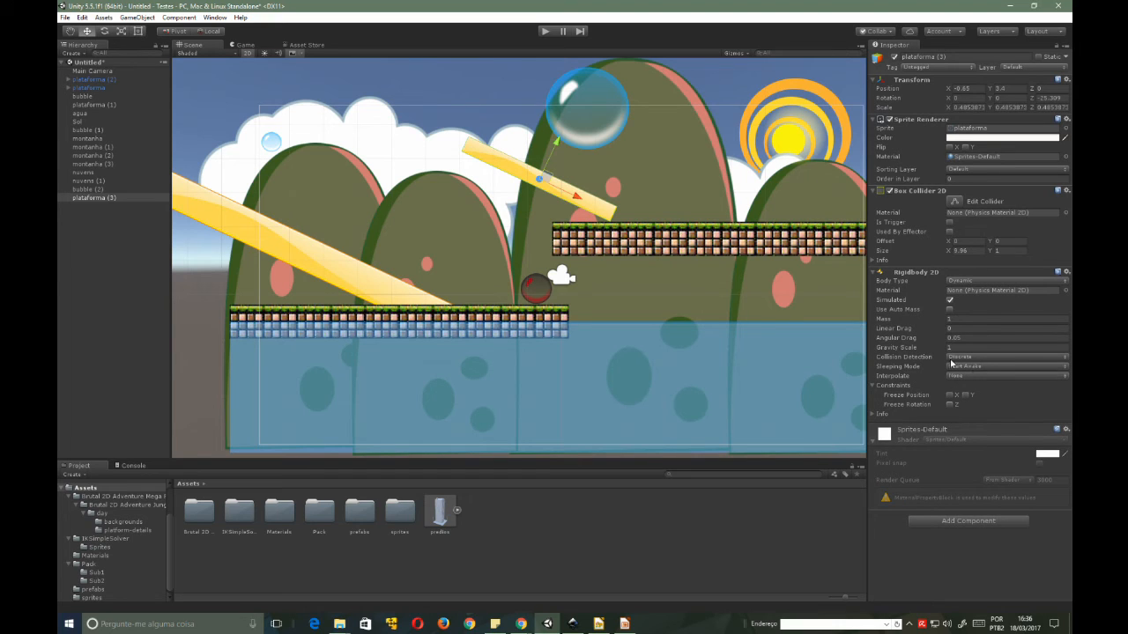
left_click_drag(955, 241, 853, 261)
left_click_drag(947, 242, 1042, 258)
key("Tab")
type("0.2")
key("BackSpace")
type("19")
left_click_drag(996, 249, 991, 247)
left_click_drag(948, 241, 1011, 245)
left_click_drag(995, 245, 973, 251)
- Delete the small ramp and select the upper brick platform
key("Delete")
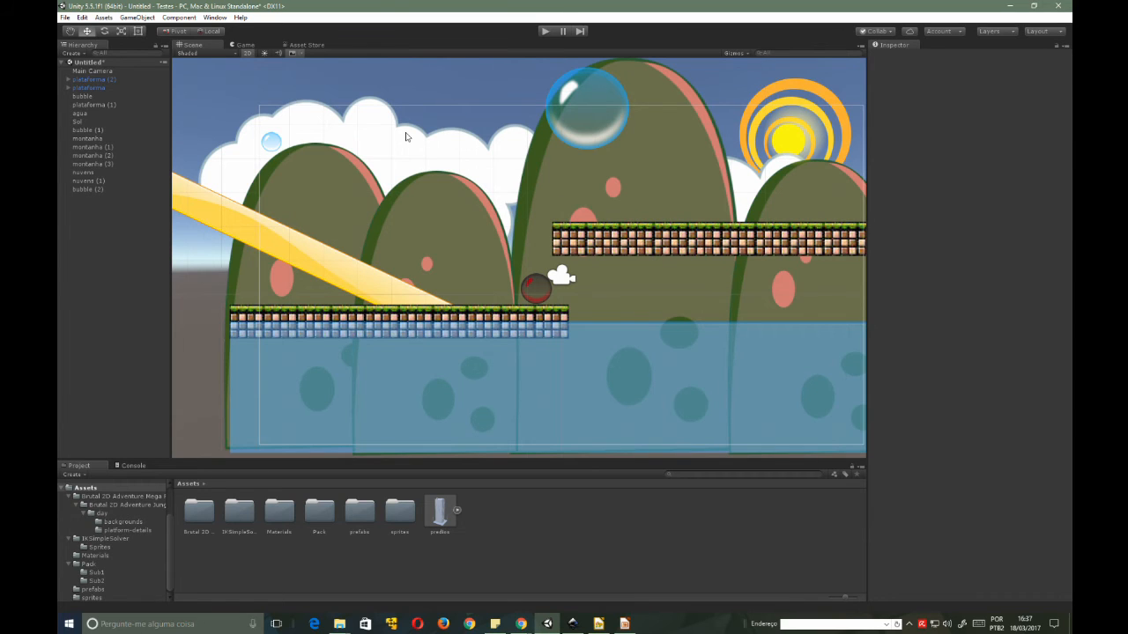
left_click(675, 245)
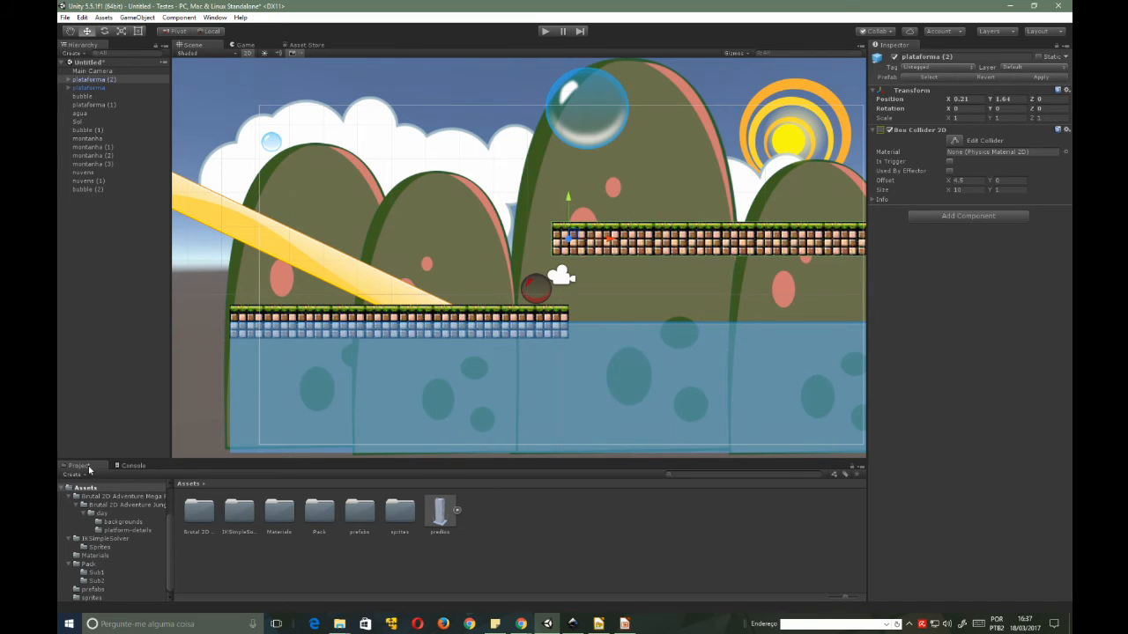
- Enlarge the project area, browse the asset folders for tile sprites, and inspect the Right1 sprite in Pack's Sub1 folder
left_click_drag(203, 459, 204, 409)
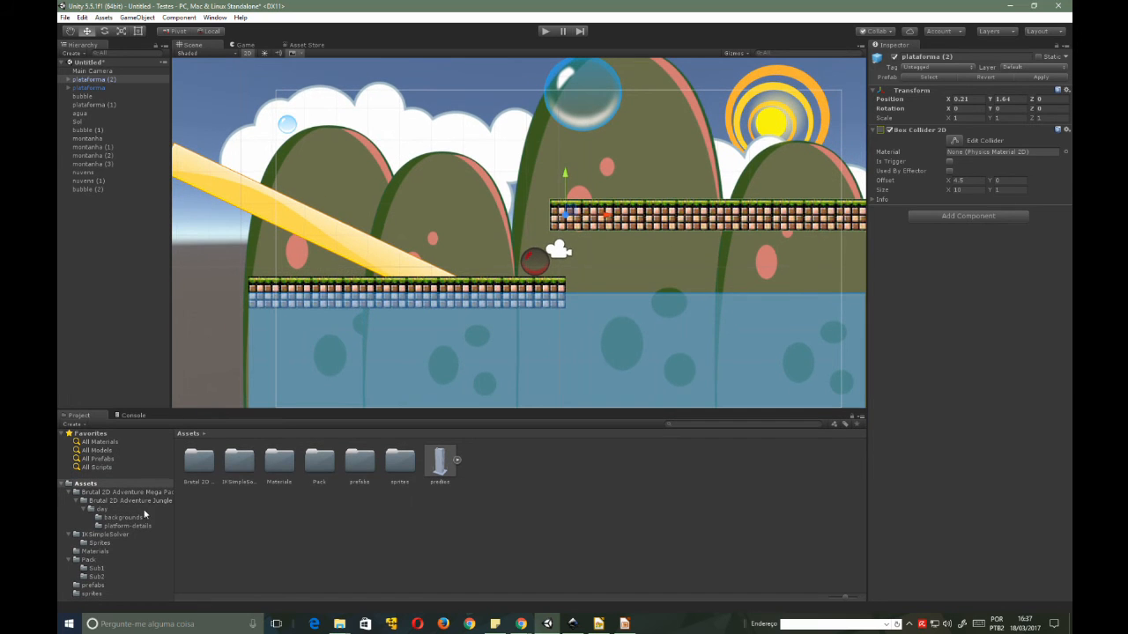
left_click(104, 543)
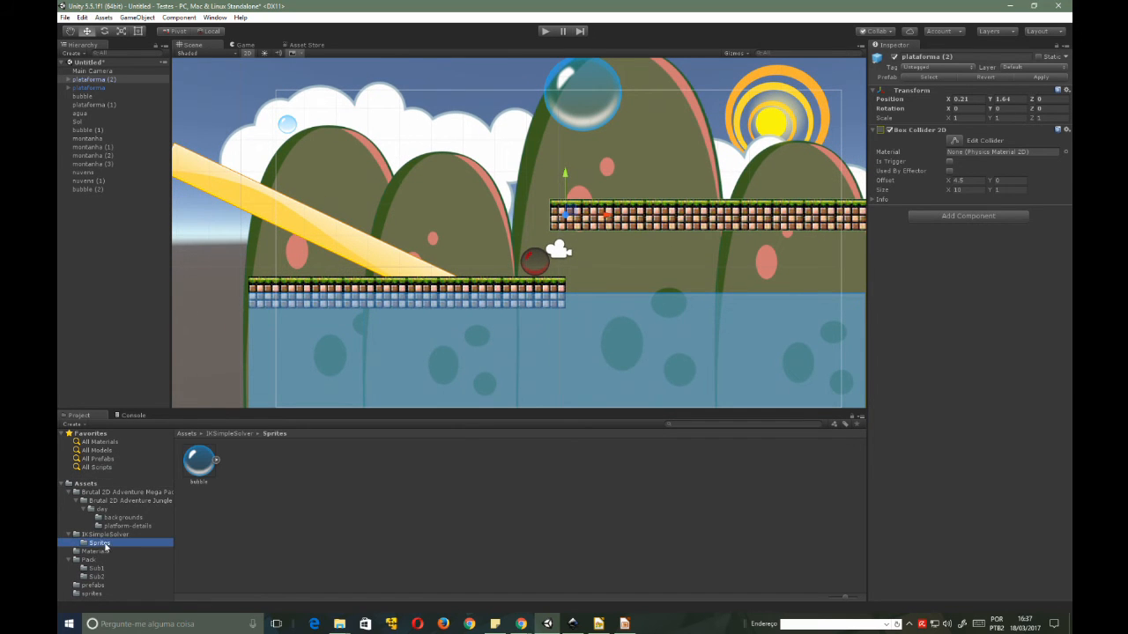
left_click(117, 512)
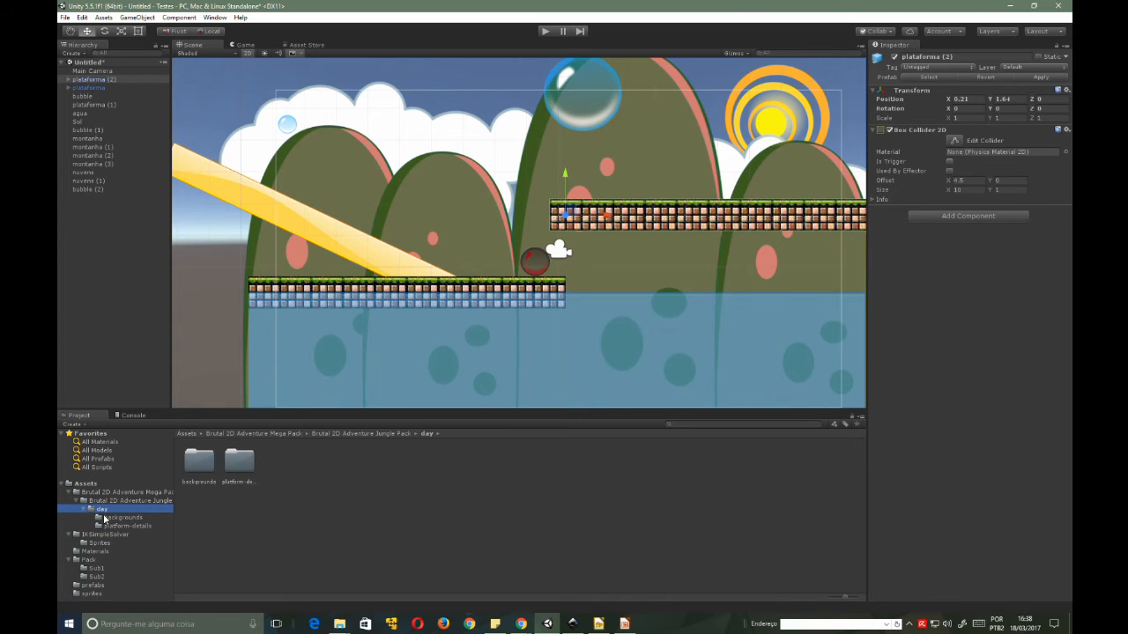
left_click(108, 517)
left_click(101, 534)
left_click(92, 550)
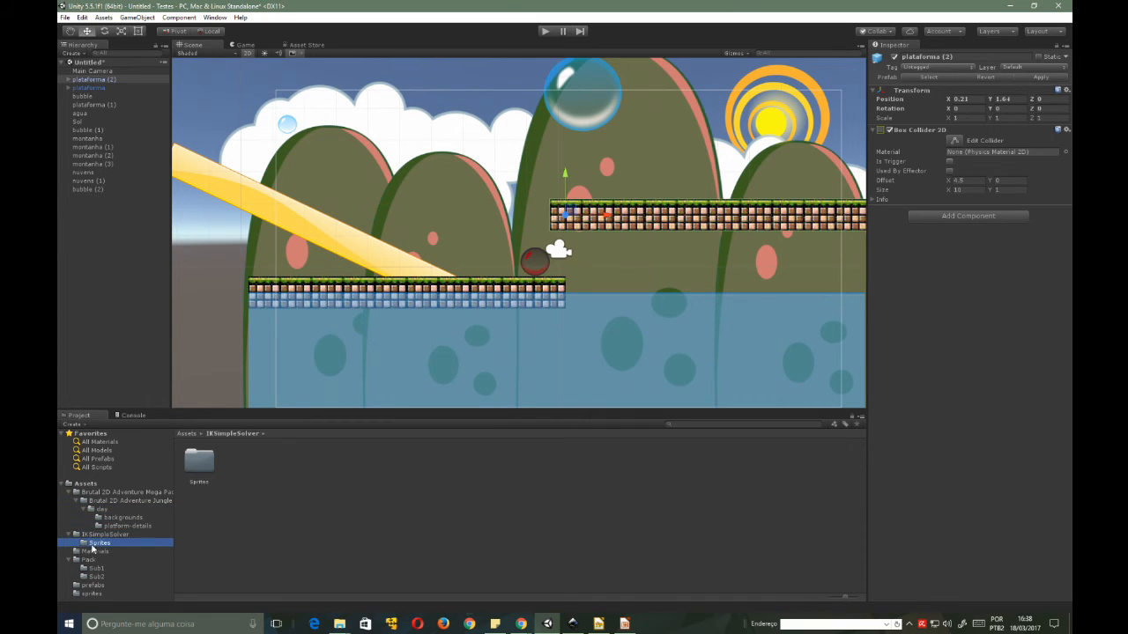
left_click(120, 500)
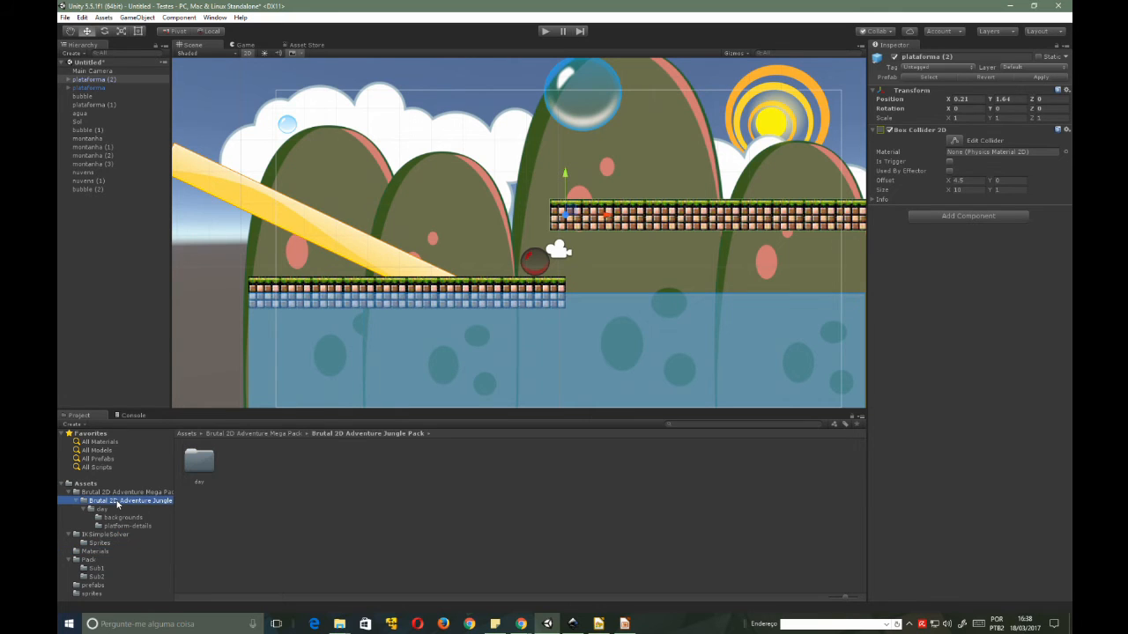
left_click(119, 492)
left_click(95, 568)
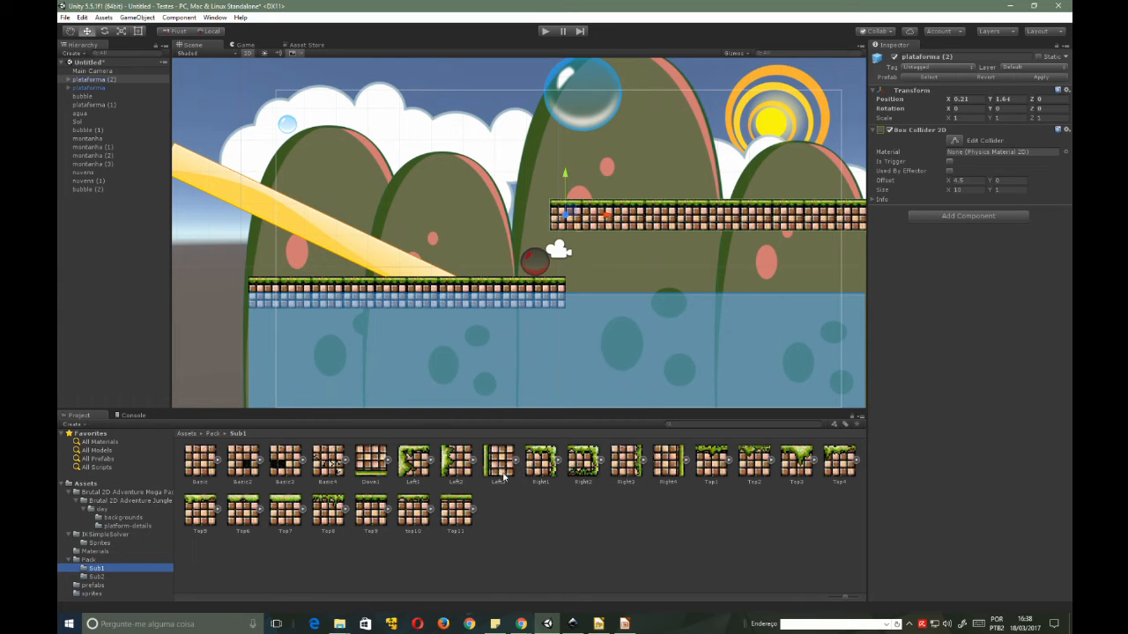
left_click(535, 467)
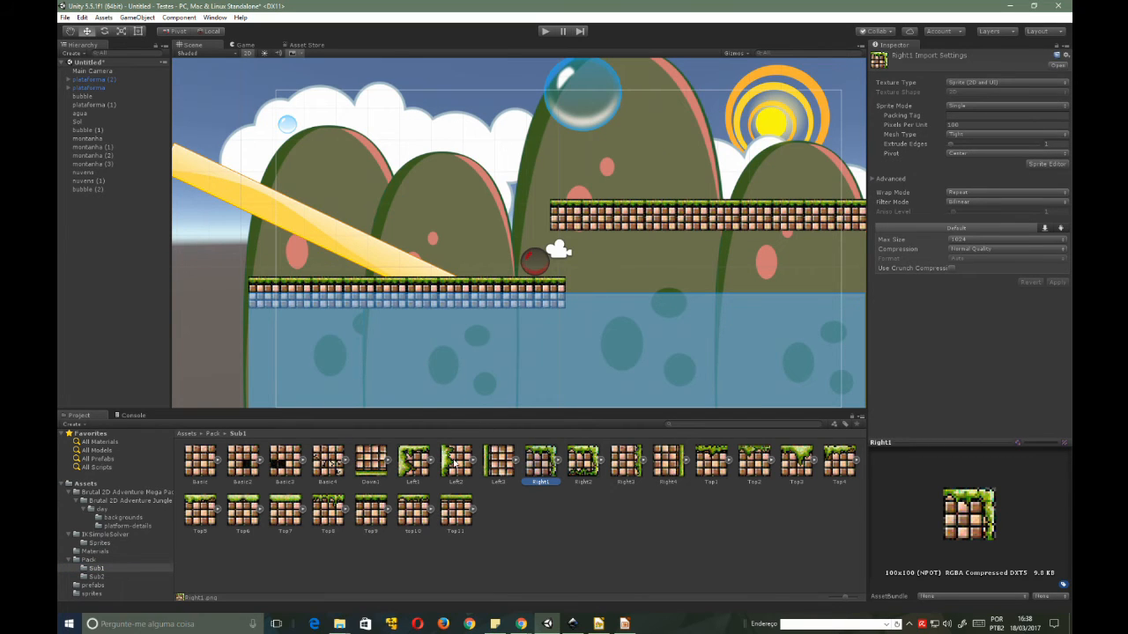
- Place top10, Top7, Top5 and Top6 tiles edge to edge as a floating row above the lower brick platform
left_click_drag(540, 460, 452, 175)
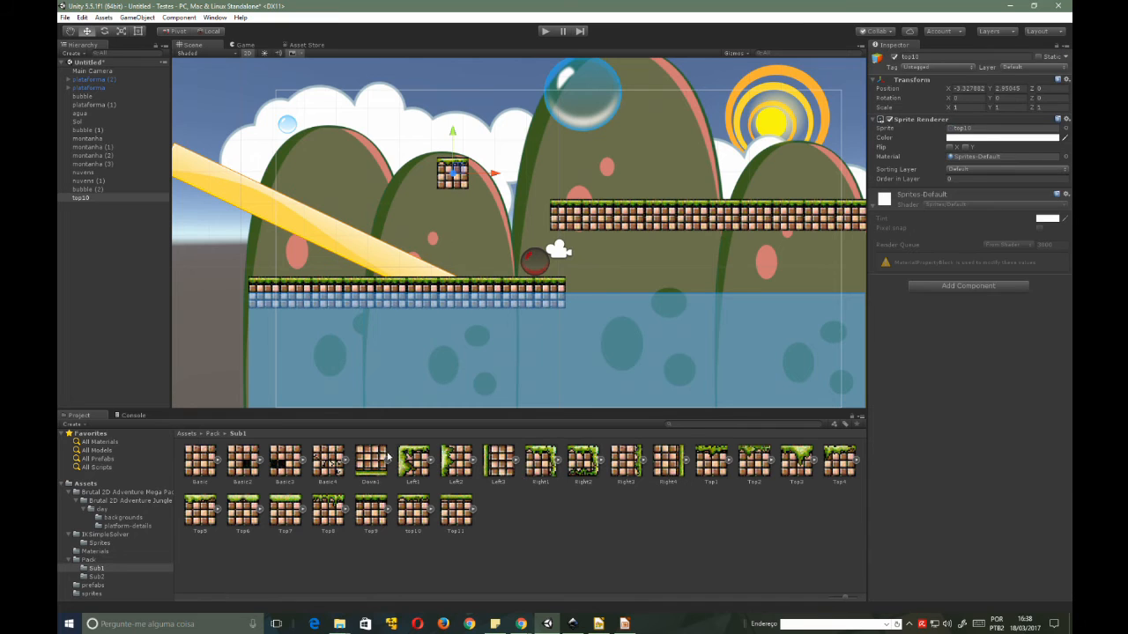
left_click_drag(295, 521, 490, 183)
left_click_drag(205, 519, 518, 180)
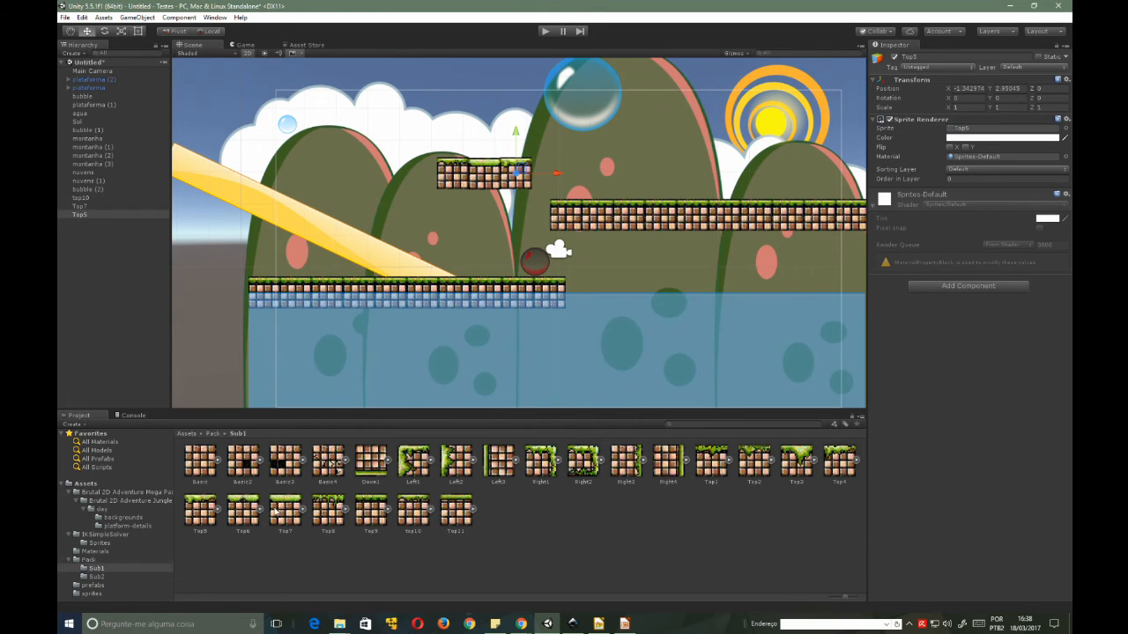
left_click_drag(250, 516, 421, 173)
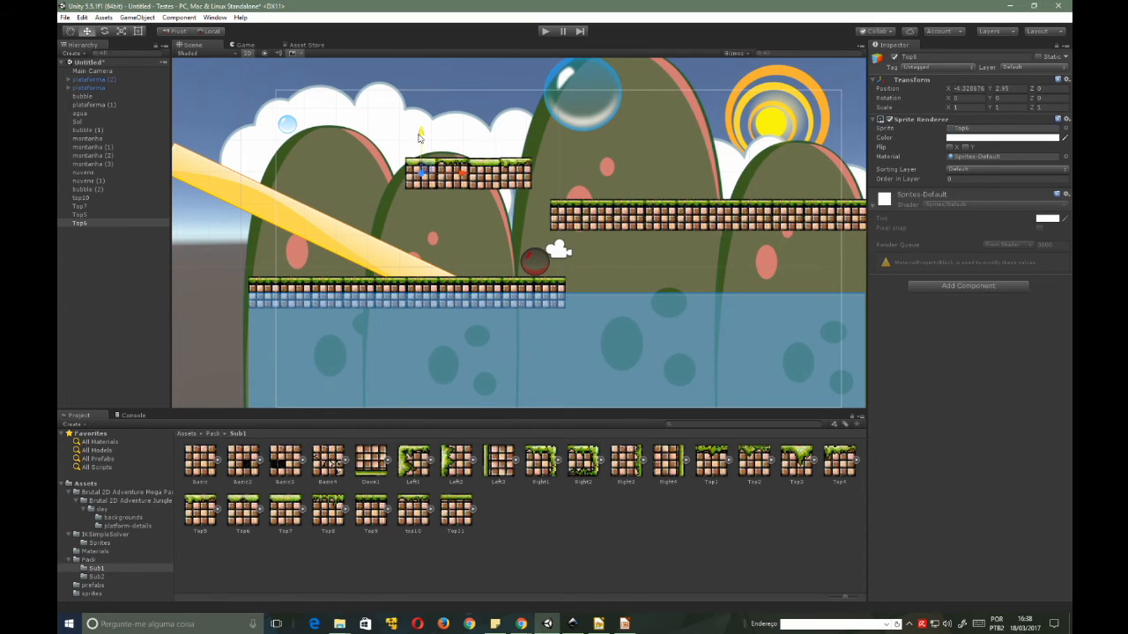
left_click_drag(419, 137, 419, 138)
- Add a Left2 tile beneath the row's left end, a Right1 tile at its right end and a Right3 tile below that
left_click(448, 457)
left_click_drag(447, 457, 424, 209)
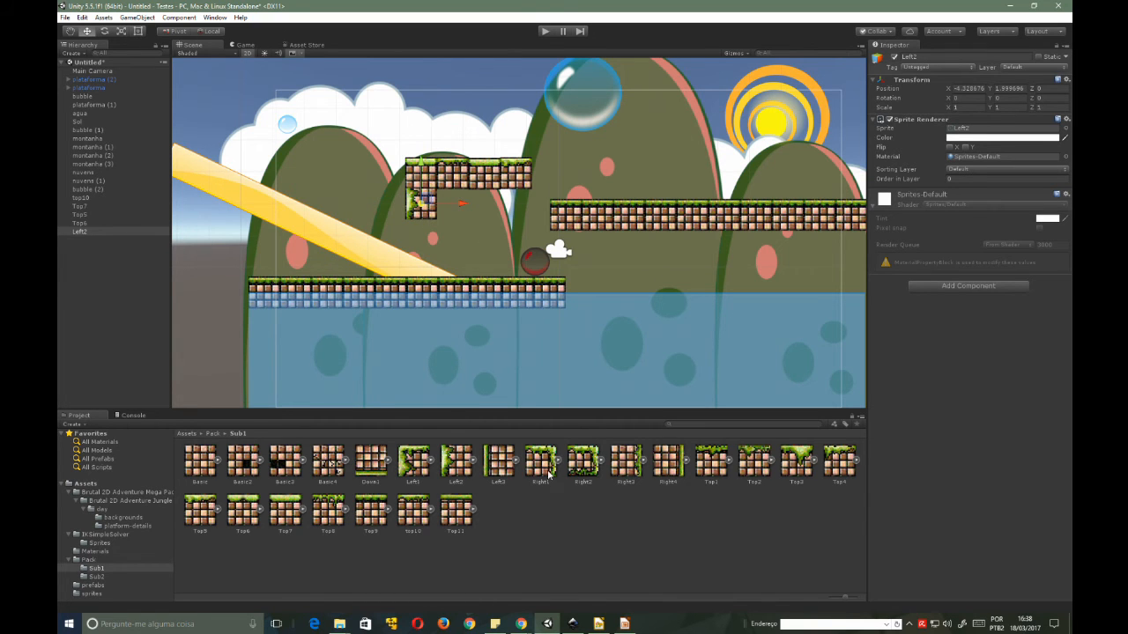
left_click_drag(549, 474, 551, 180)
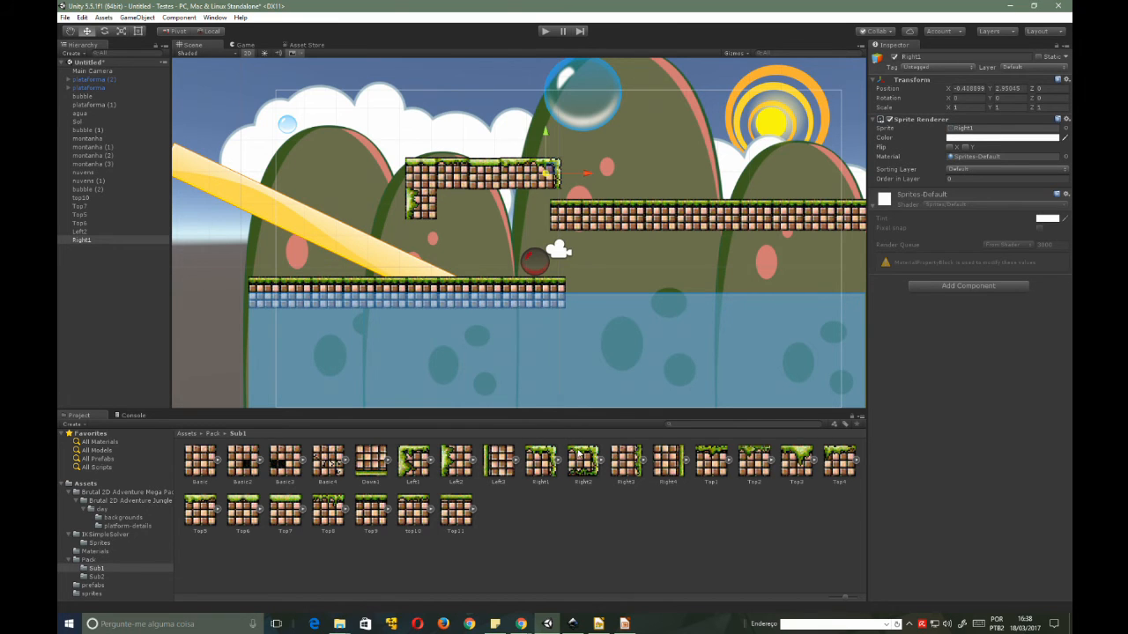
left_click_drag(626, 460, 545, 206)
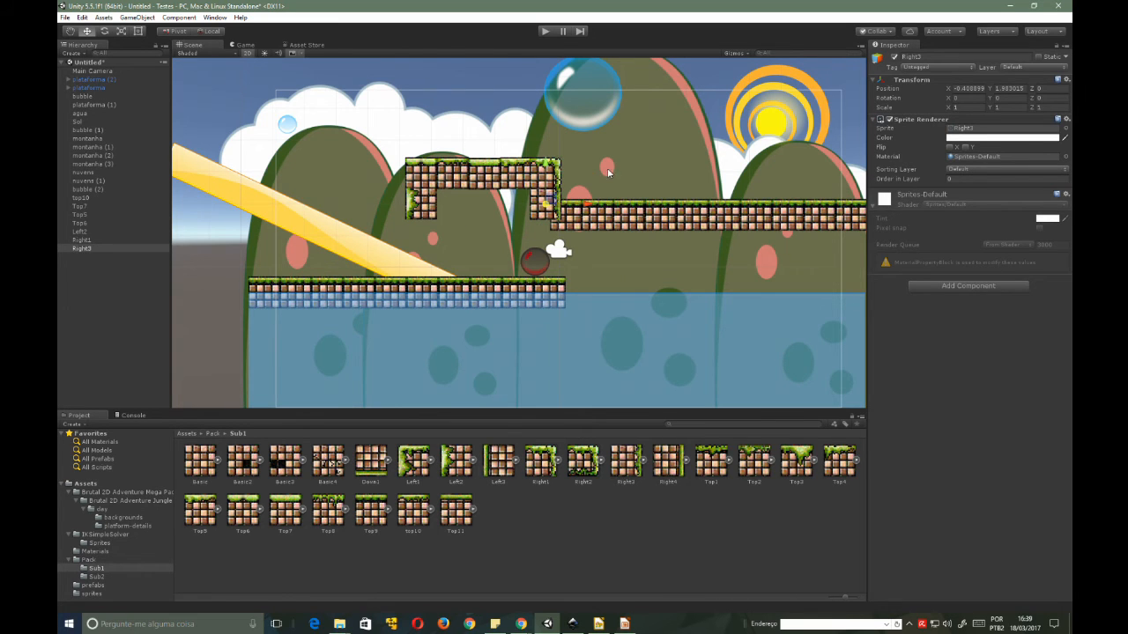
- Check the individual tiles of the floating arch and delete all seven of them from the scene
left_click(421, 207)
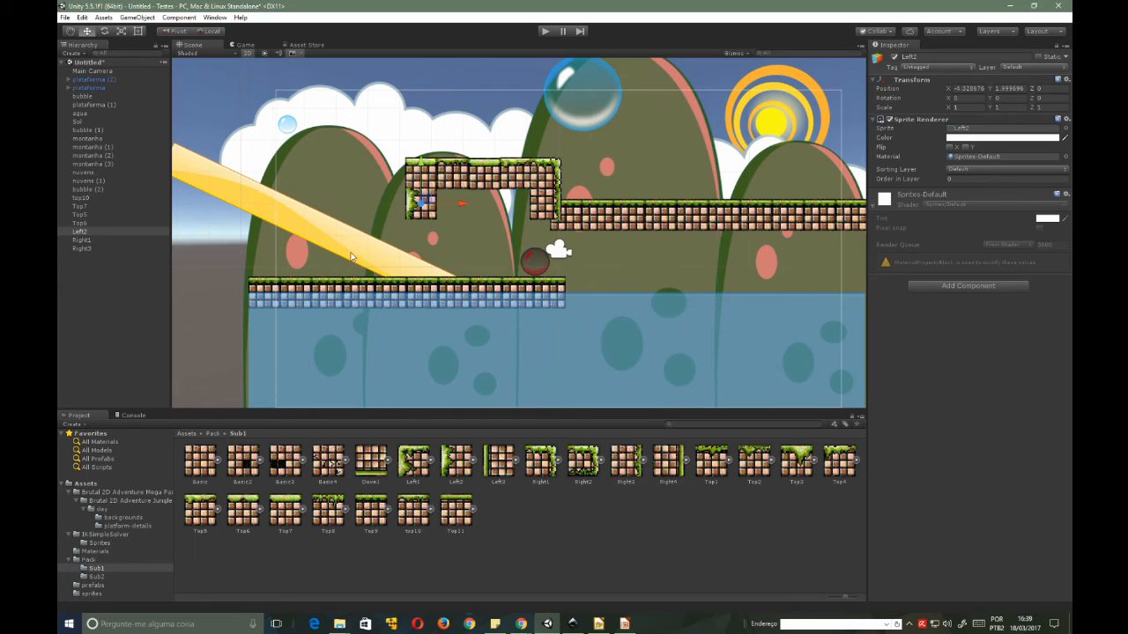
left_click(430, 170)
left_click(452, 171)
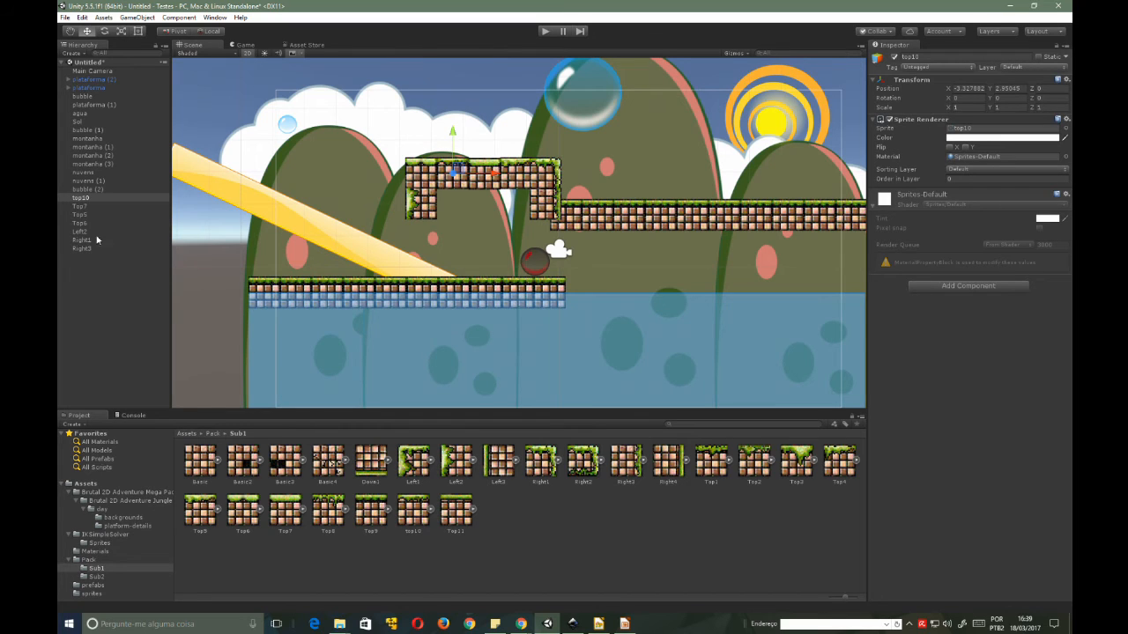
left_click(81, 206)
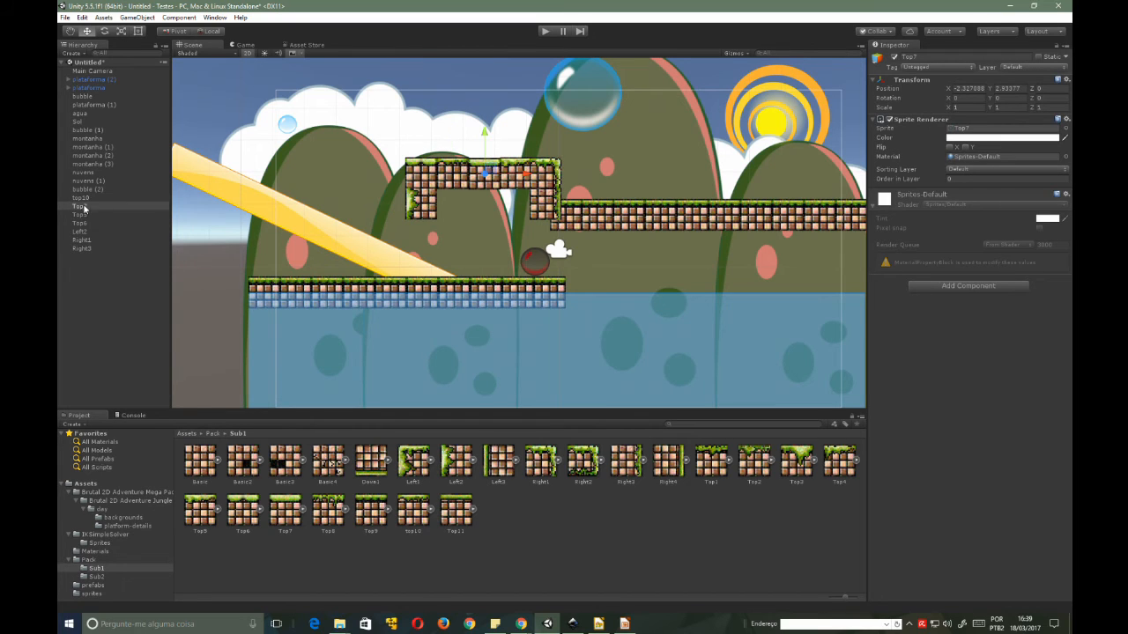
left_click(83, 223)
left_click(83, 232)
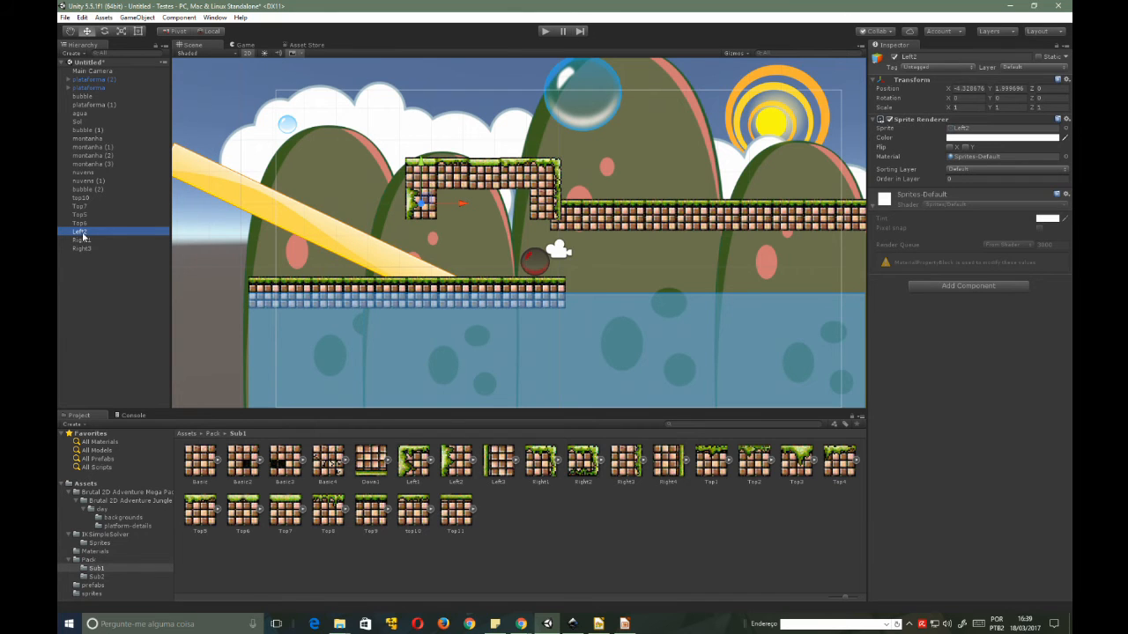
left_click(80, 198, "shift")
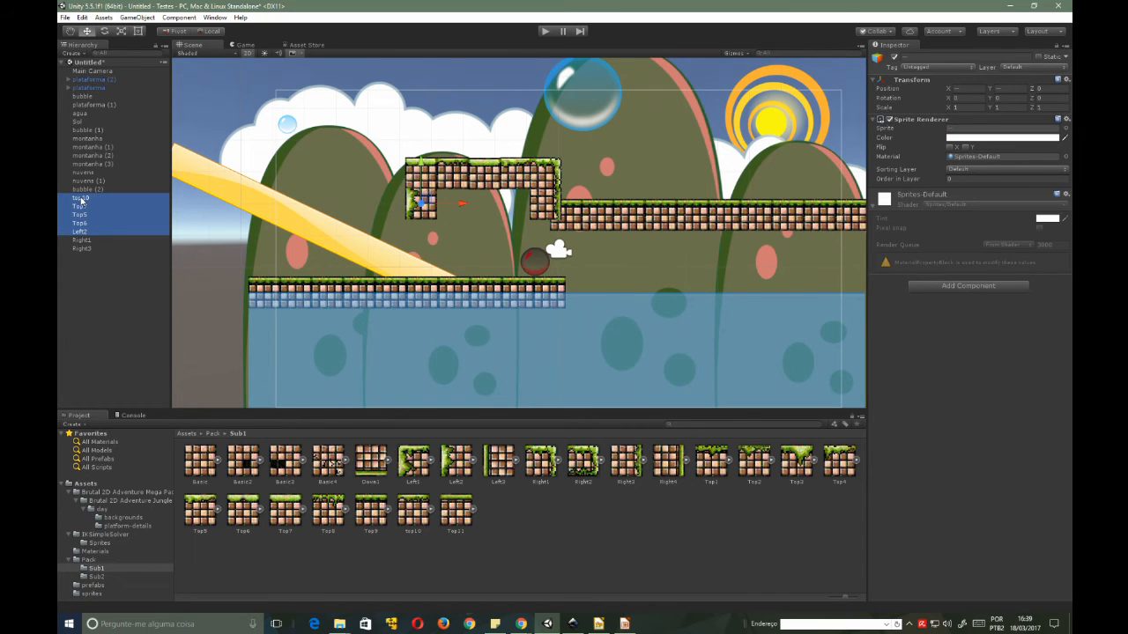
key("Delete")
left_click(554, 167)
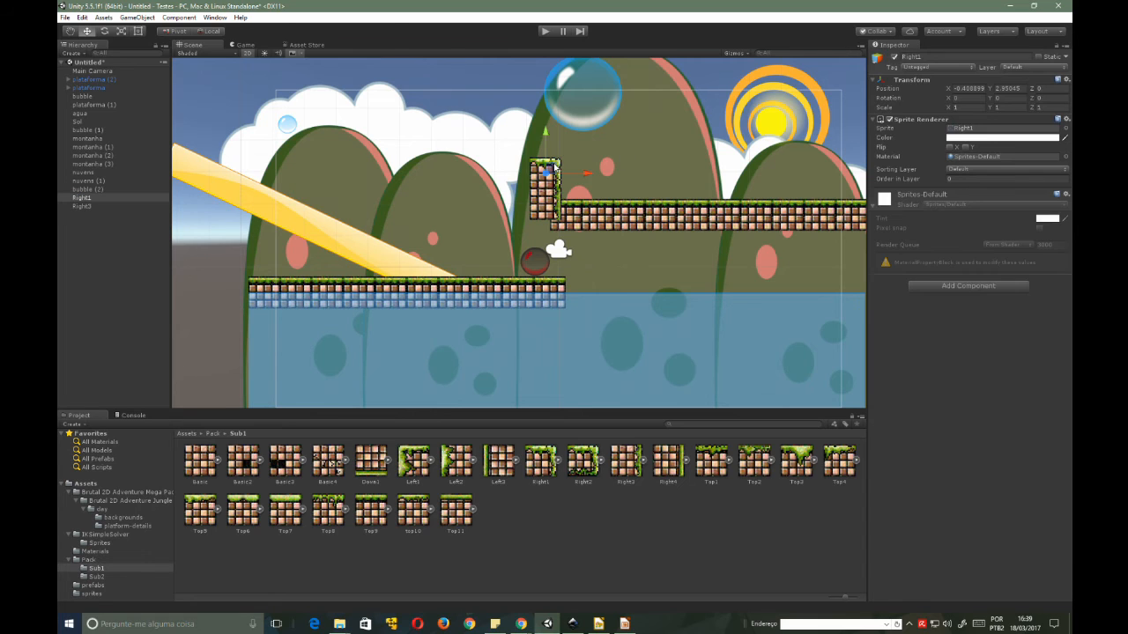
key("Delete")
left_click(543, 200)
key("Delete")
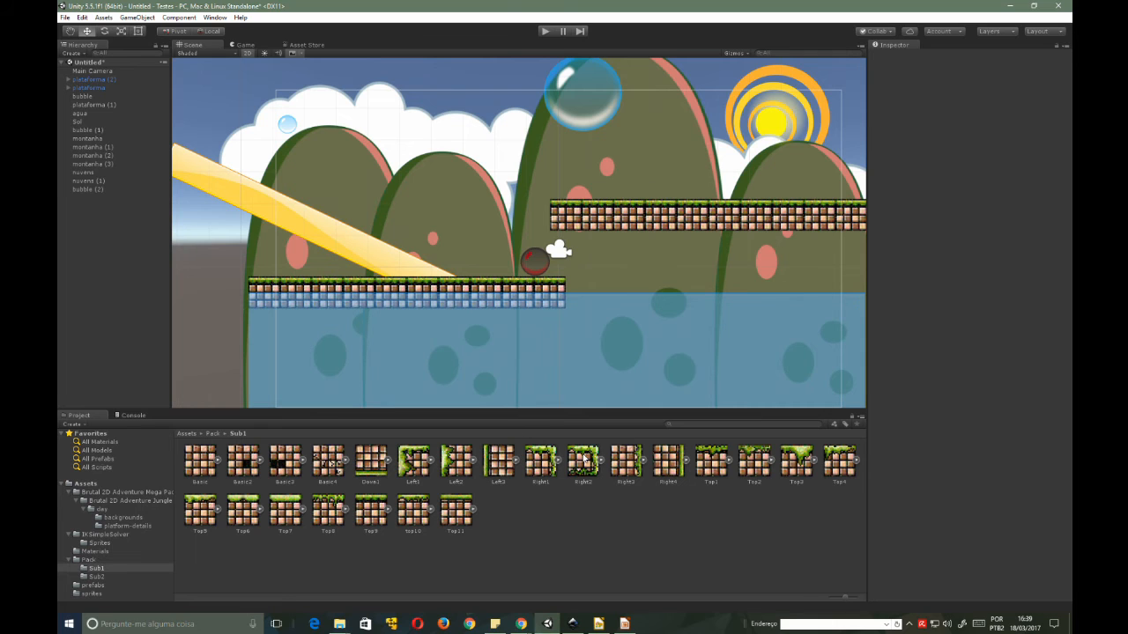
- Place Left1, Top8 and Right1 tiles in a row above the second mountain, with a Basic4 tile beneath the middle one
left_click_drag(411, 460, 435, 124)
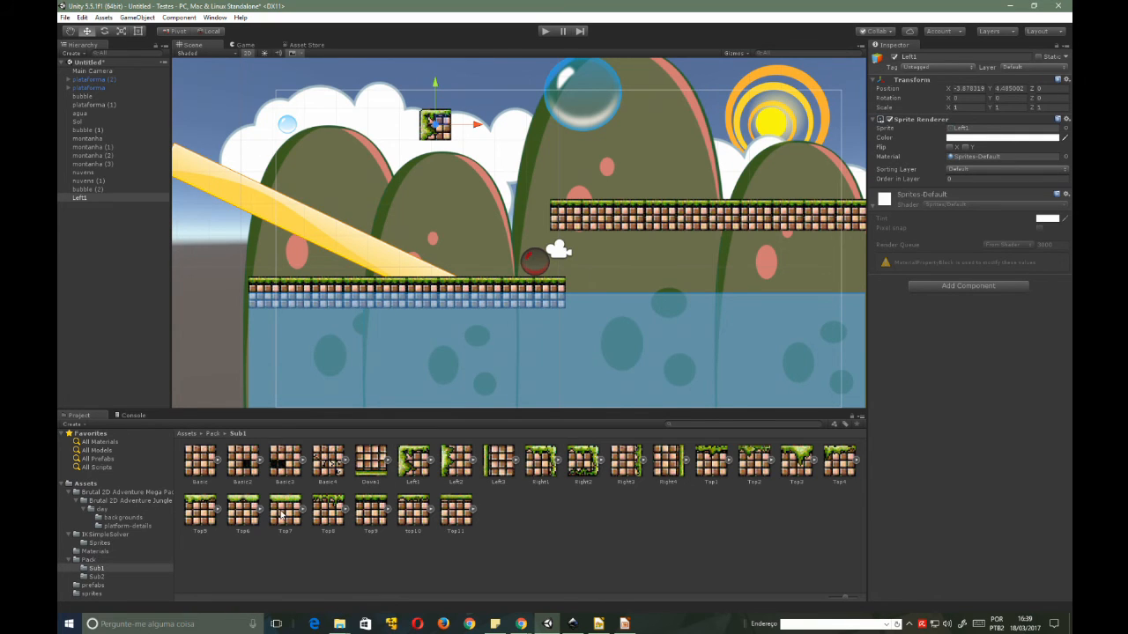
left_click_drag(328, 511, 470, 130)
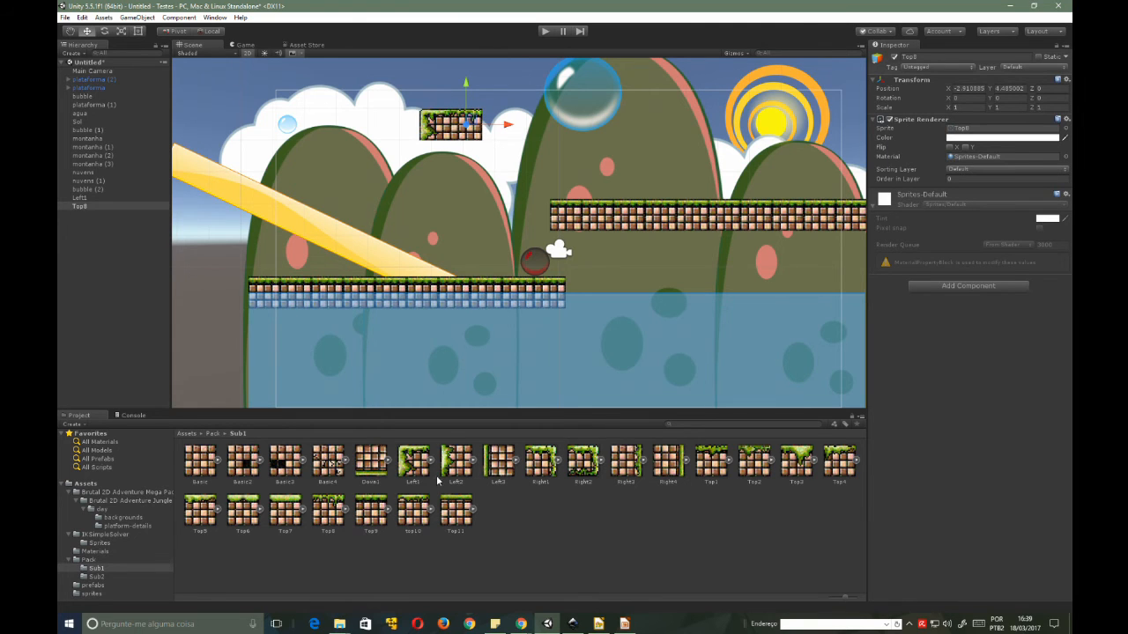
left_click_drag(530, 465, 502, 131)
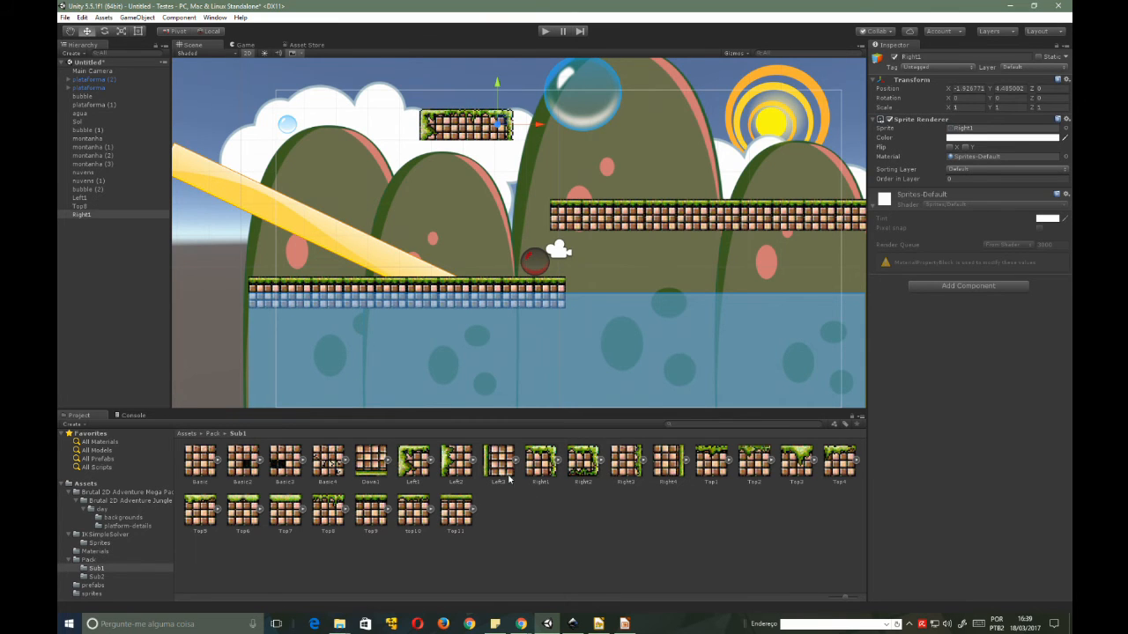
left_click_drag(338, 460, 475, 165)
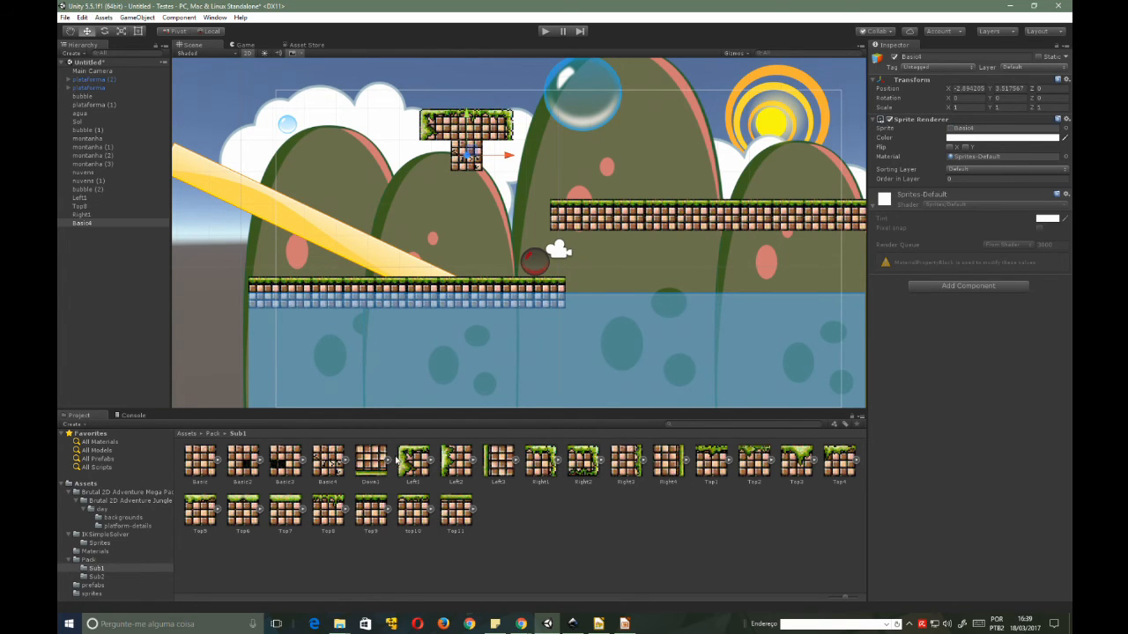
- Duplicate the Left1 corner tile, rotate the copy 90 on Z and move it down to Y 2.54 as the block's lower-left corner
left_click(435, 122)
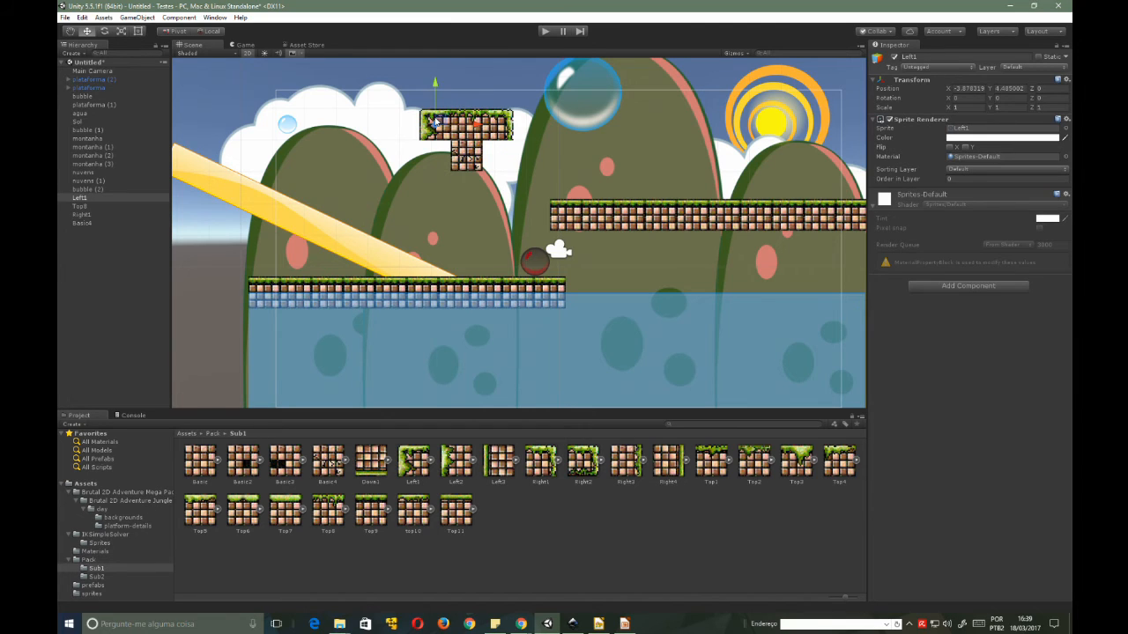
key("ctrl+d")
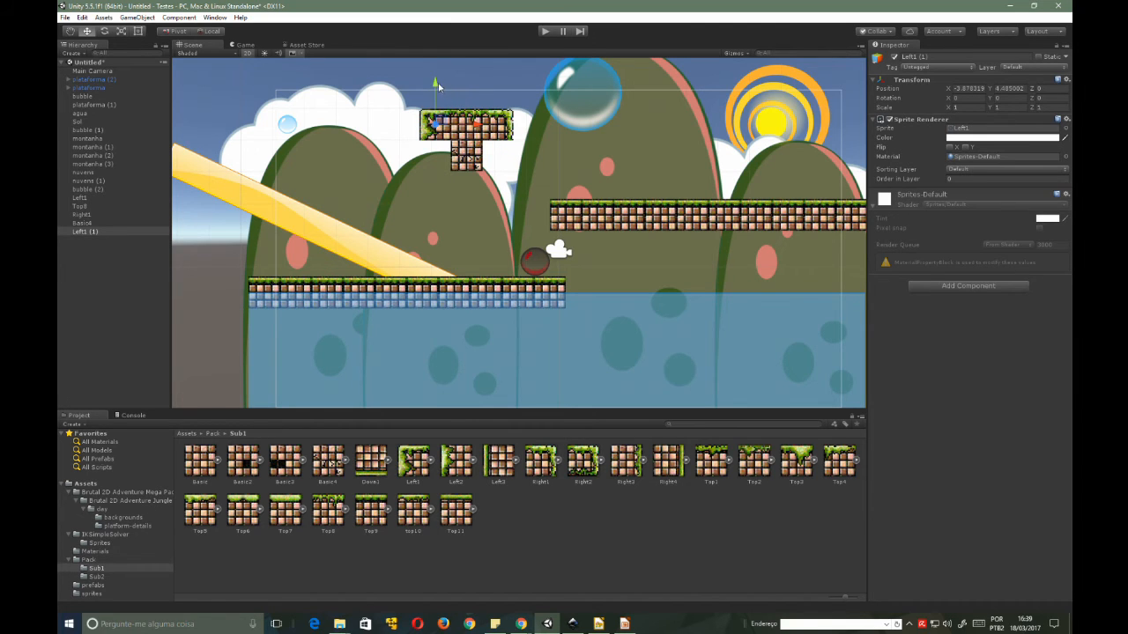
left_click_drag(440, 88, 436, 115)
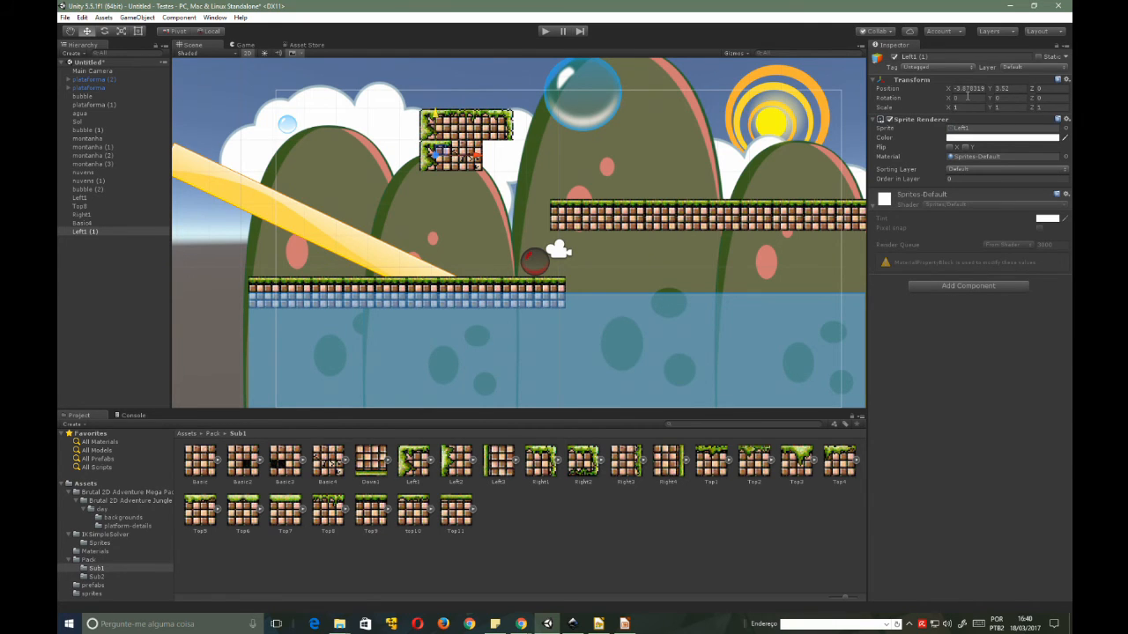
left_click(1047, 98)
type("90")
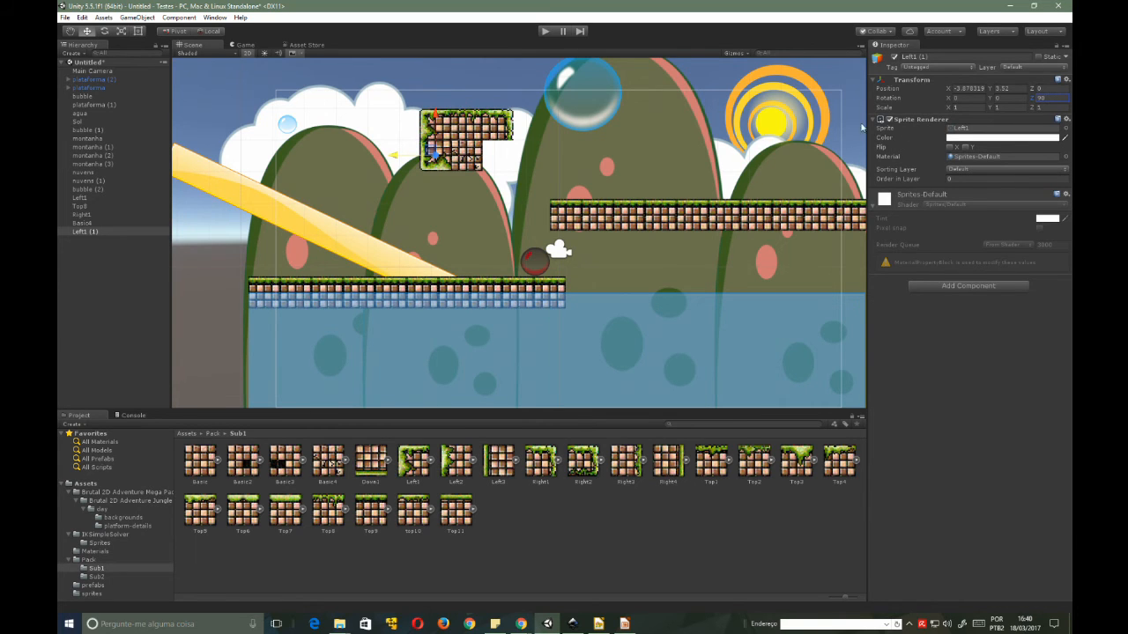
left_click_drag(434, 114, 429, 141)
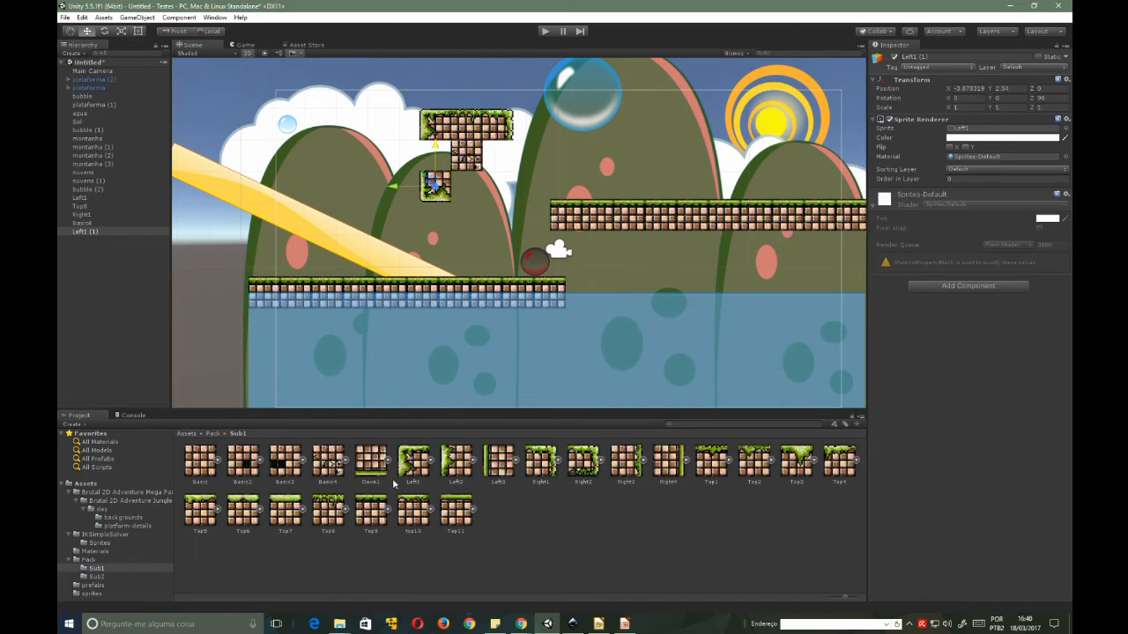
- Fill the block's left edge with Left2 at Y 3.52, its right edge with Right4 and its bottom middle with Down1
left_click_drag(457, 461, 474, 153)
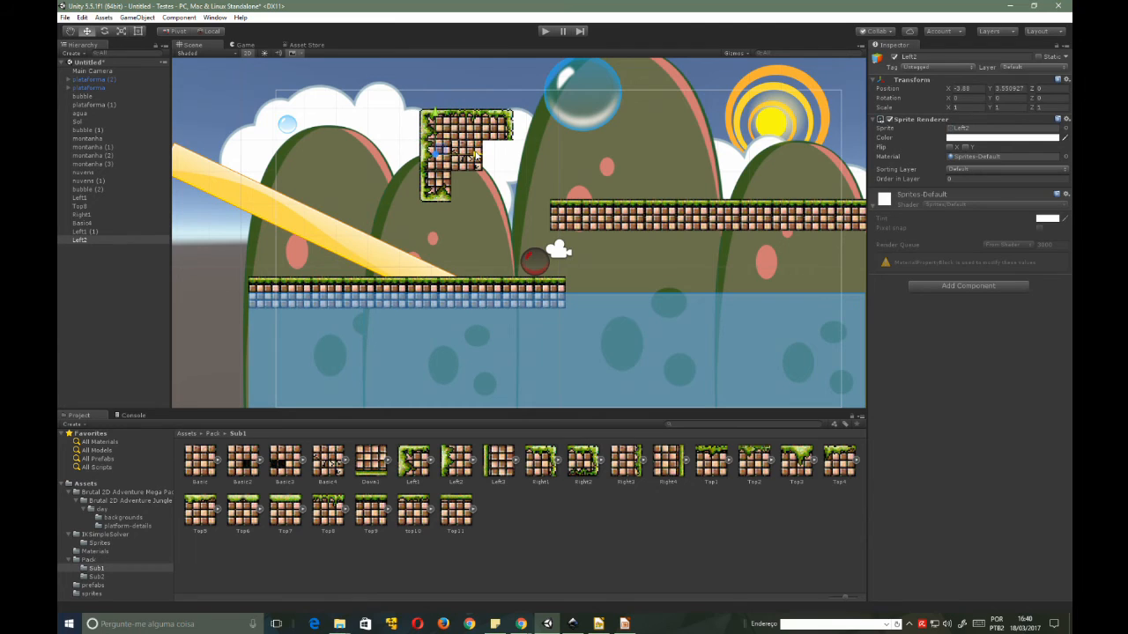
left_click_drag(436, 112, 436, 115)
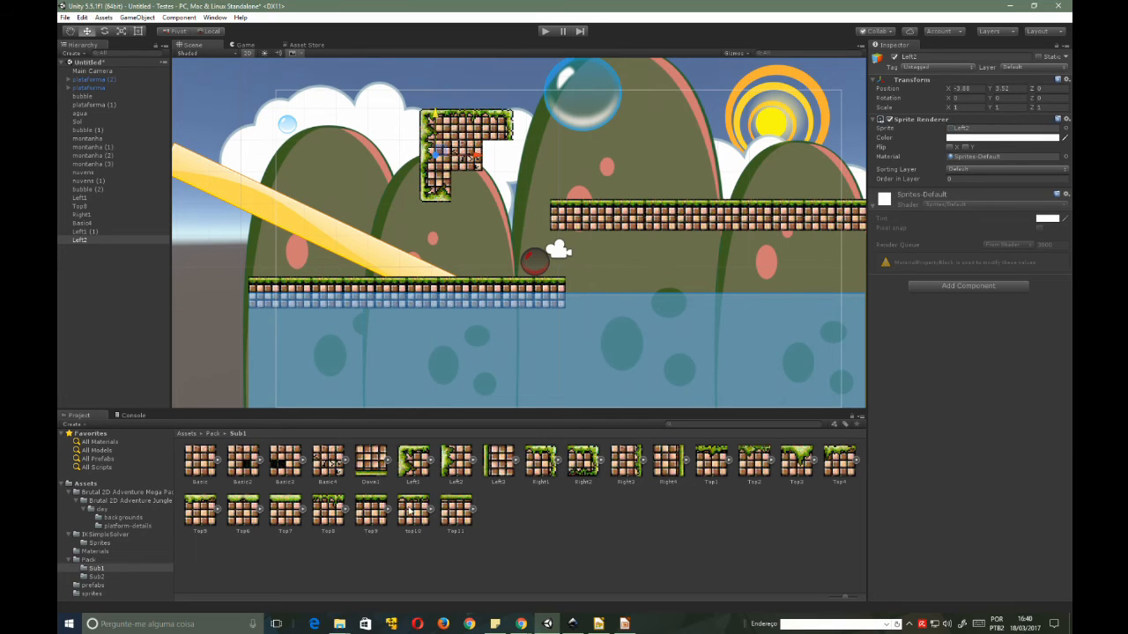
left_click_drag(668, 461, 499, 157)
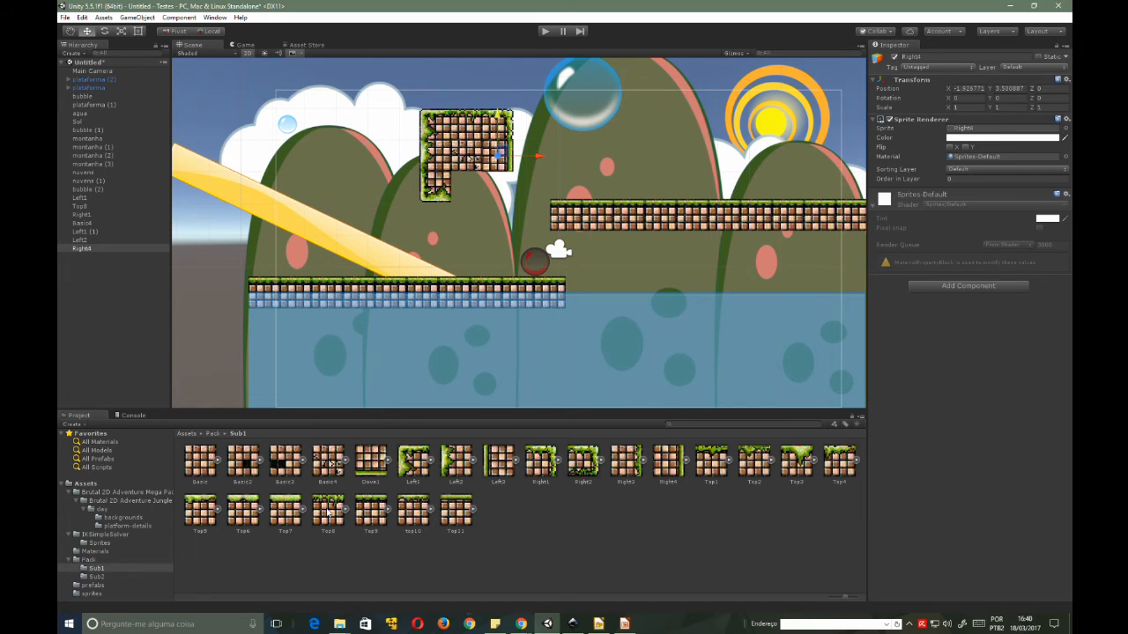
left_click_drag(366, 460, 474, 190)
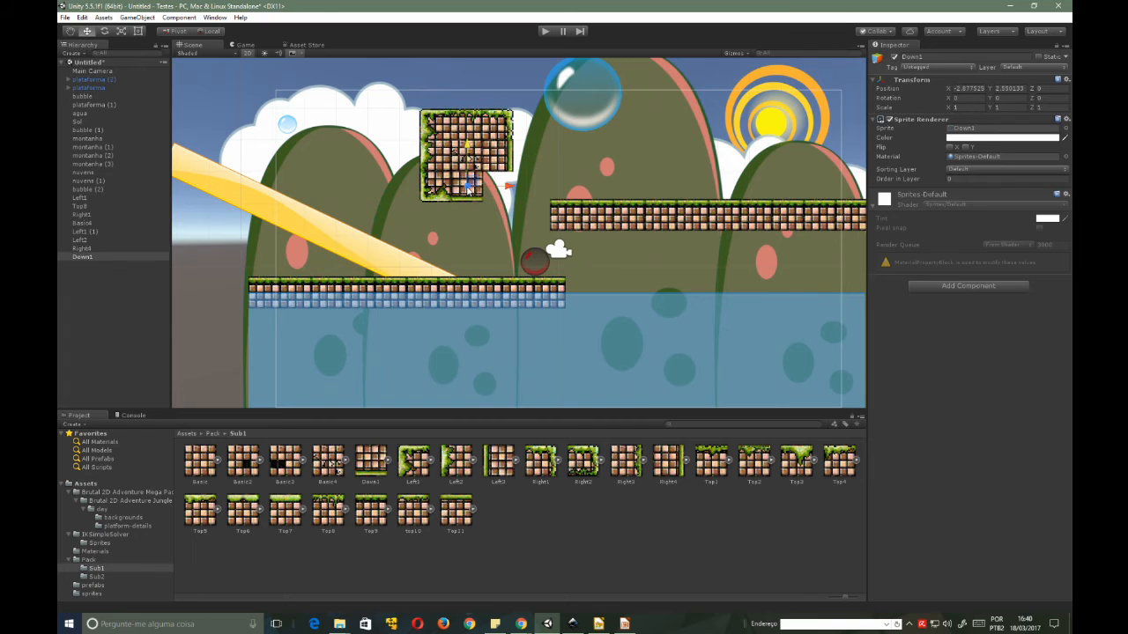
- Duplicate the lower-left corner tile, move the copy to X -1.91 as the lower-right corner and flip its sprite on Y
left_click(433, 185)
key("ctrl+d")
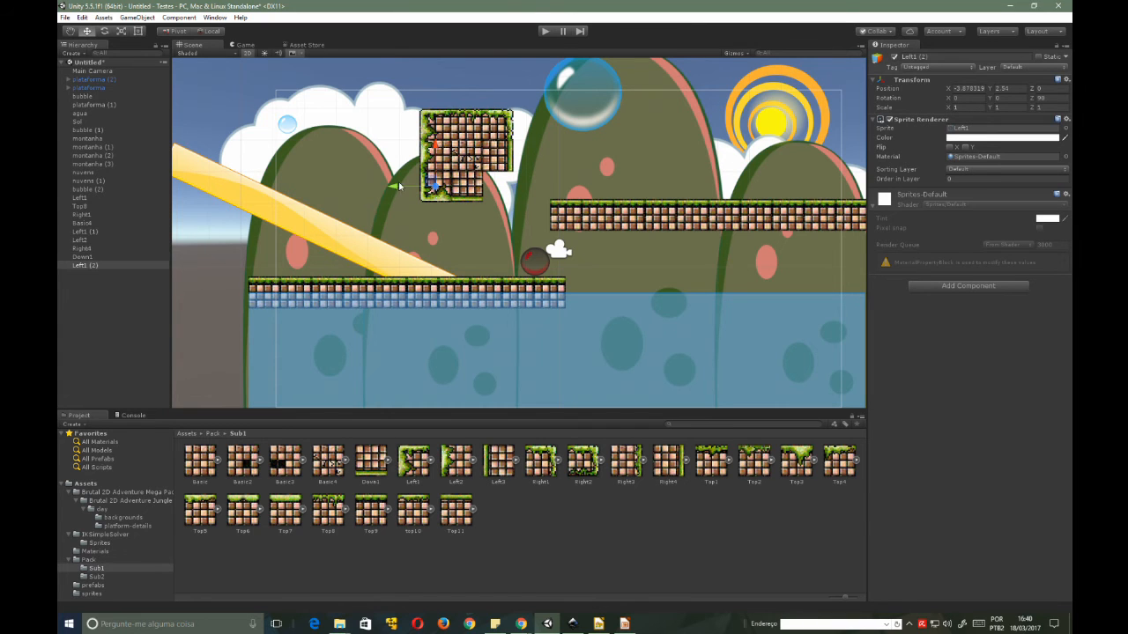
left_click_drag(390, 186, 455, 186)
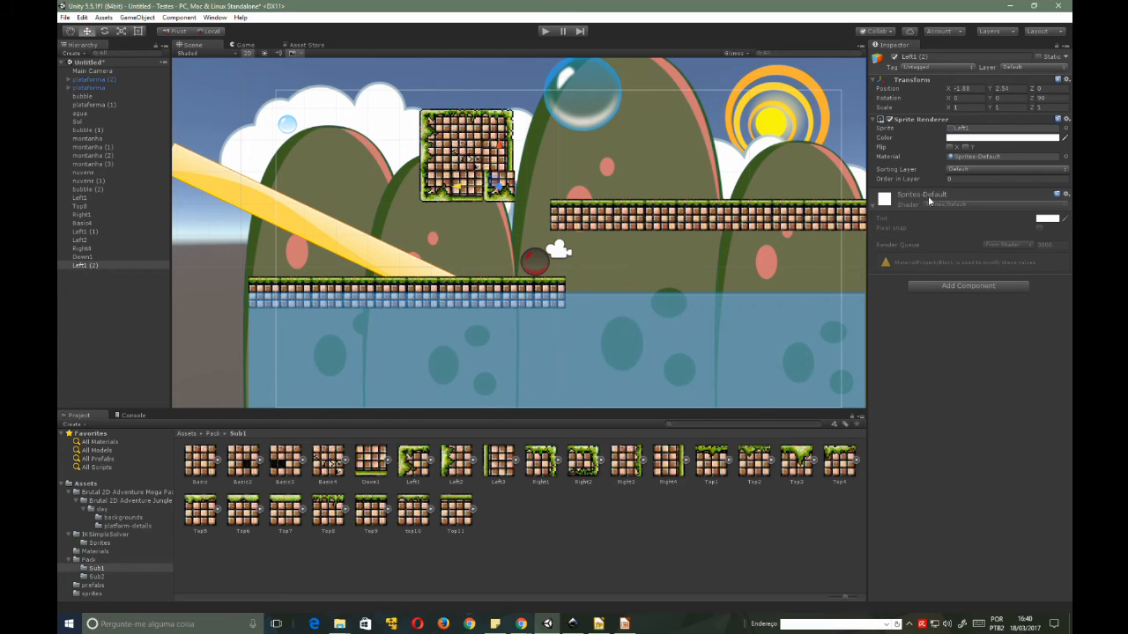
left_click(949, 147)
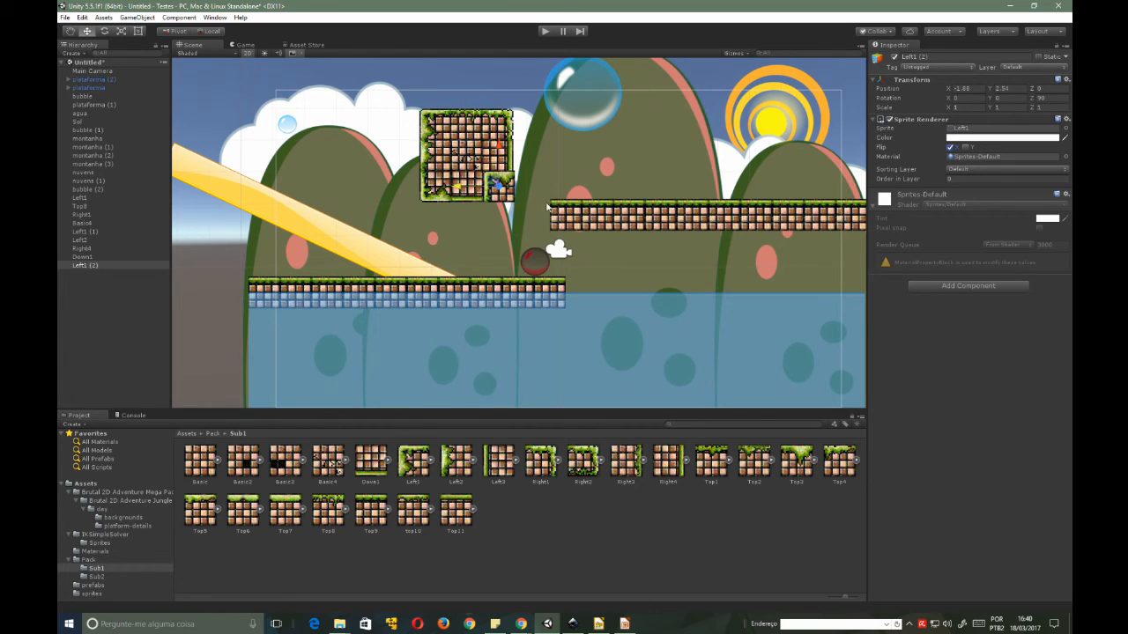
left_click(949, 147)
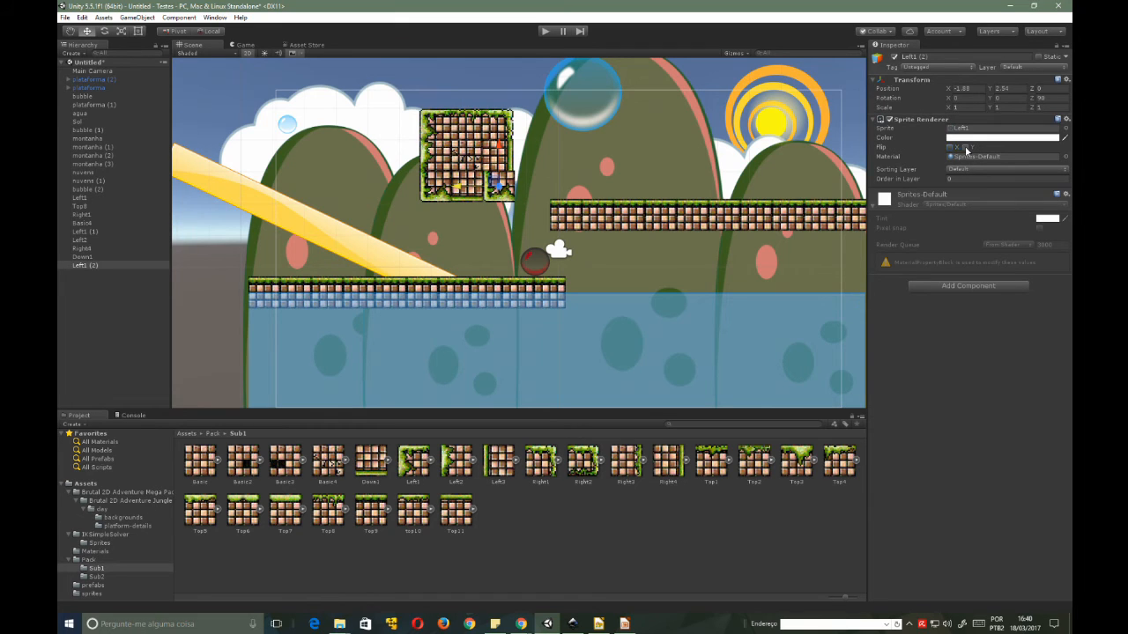
left_click(966, 147)
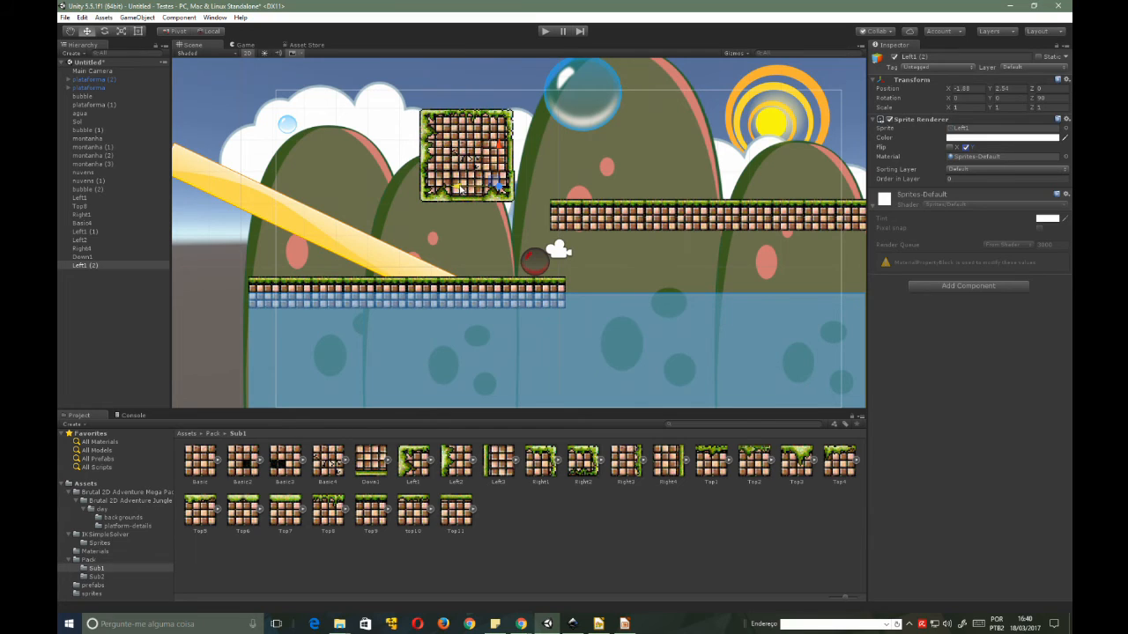
left_click_drag(461, 189, 446, 184)
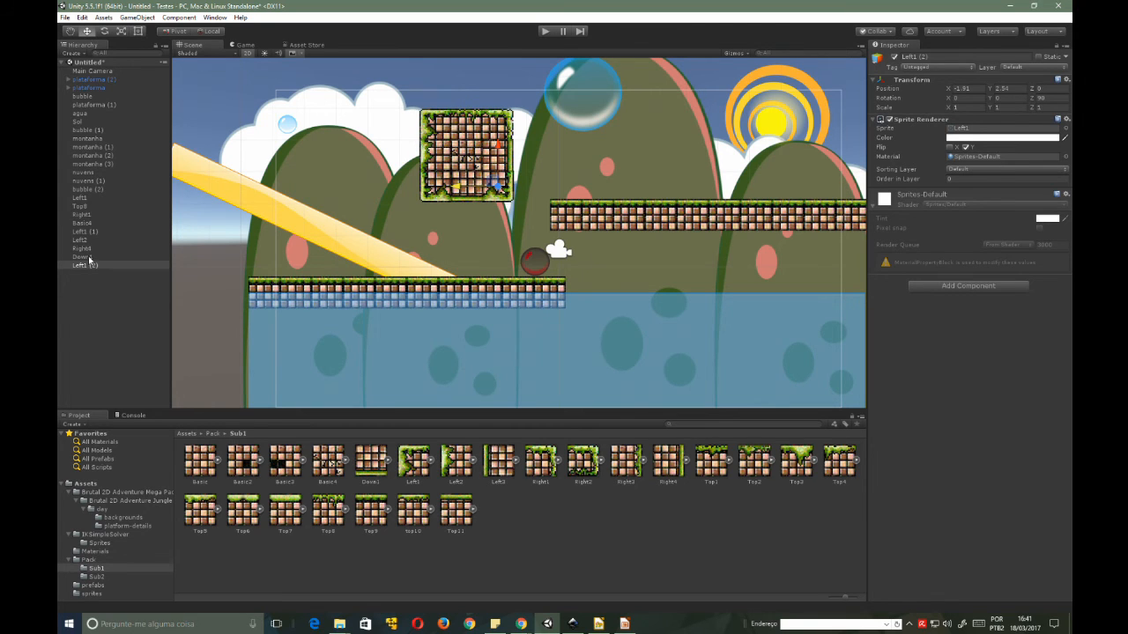
- Examine the separate tile objects that make up the brick block, from Left1 through Down1
left_click(77, 223)
left_click(77, 231)
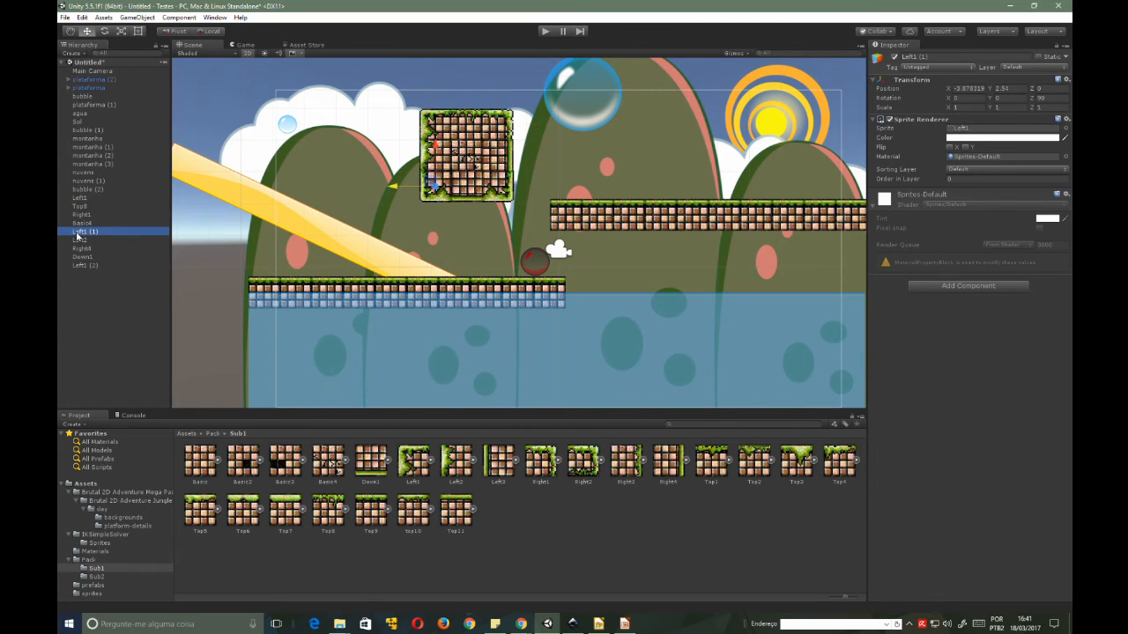
left_click(78, 240)
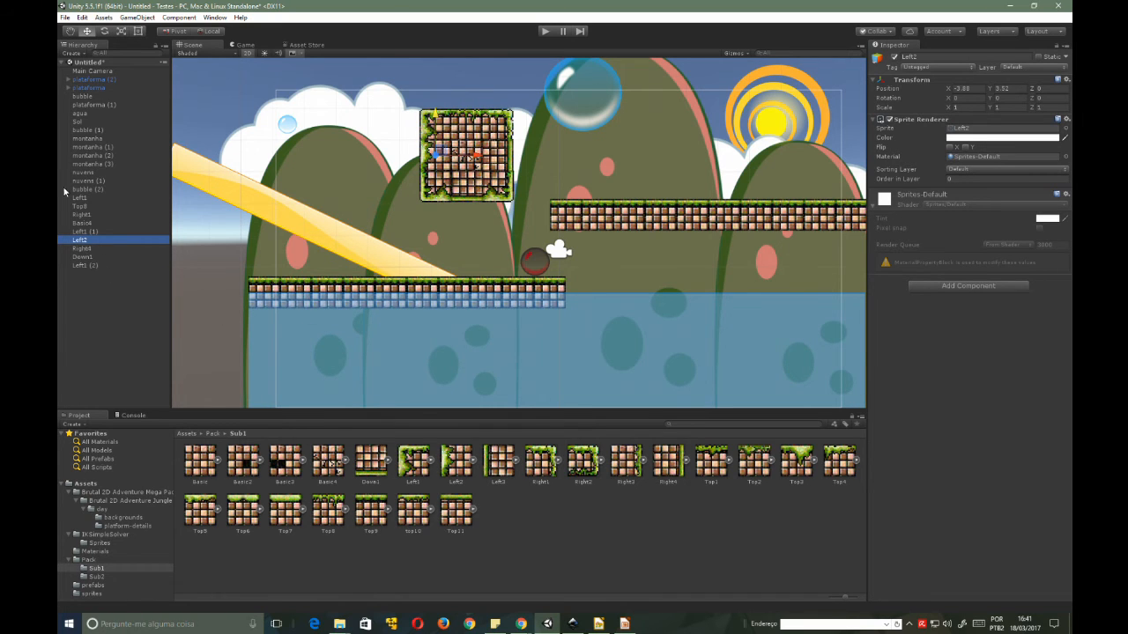
left_click(81, 197)
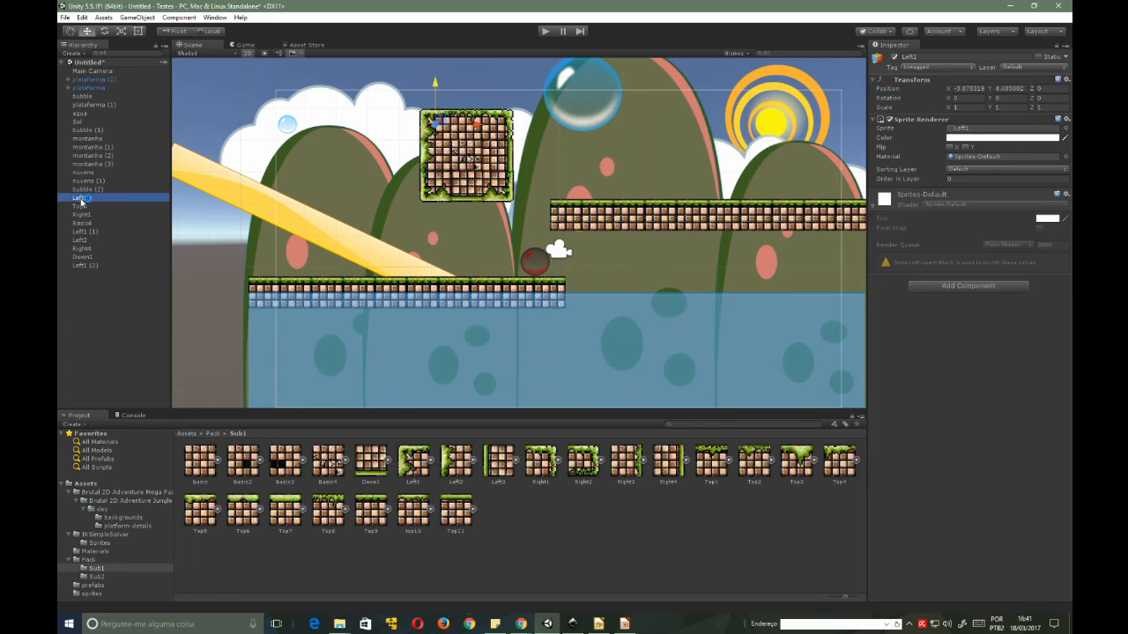
left_click(82, 215)
left_click(82, 224)
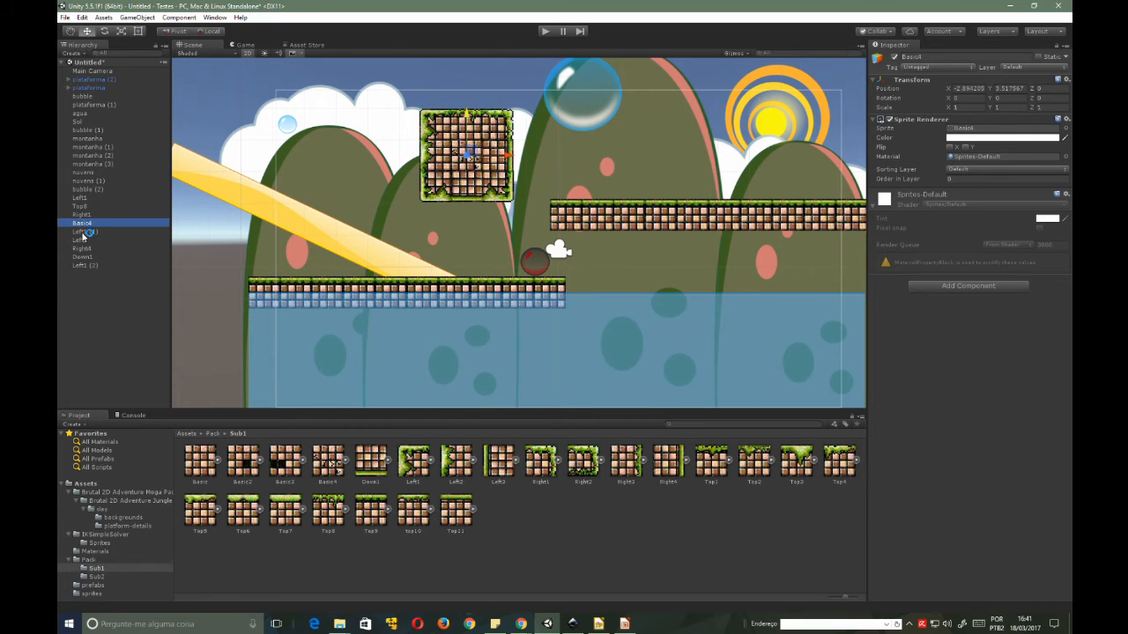
left_click(82, 231)
left_click(83, 240)
left_click(83, 257)
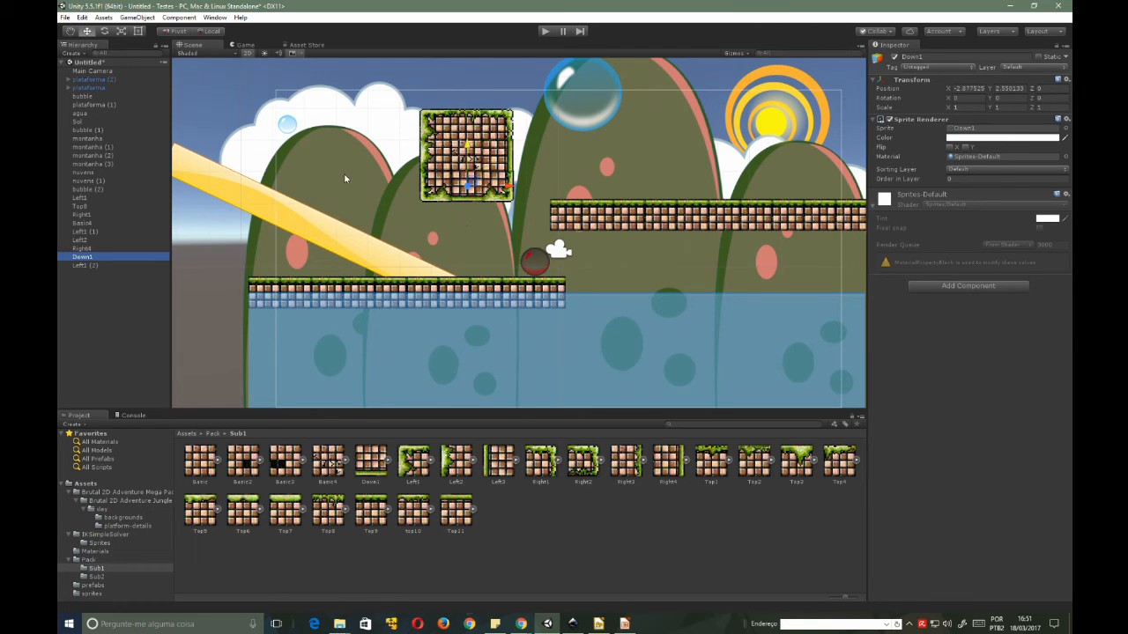
- Inspect the individual mountain objects in the scene for comparison with the tiled brick block
left_click(403, 212)
left_click(403, 213)
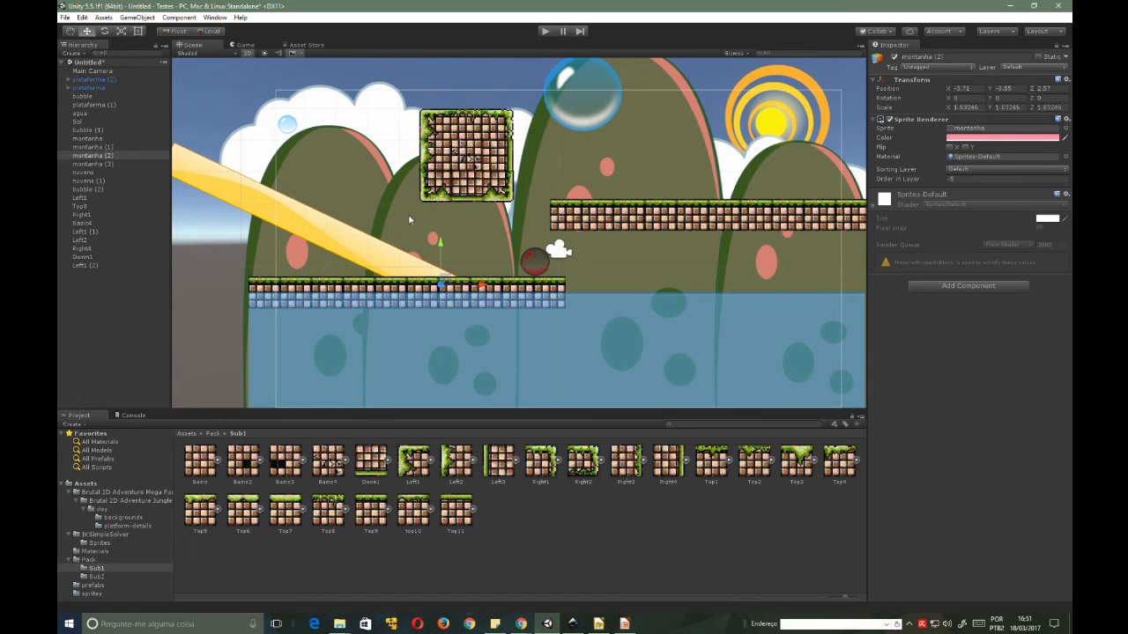
left_click(567, 168)
left_click(818, 166)
left_click(571, 193)
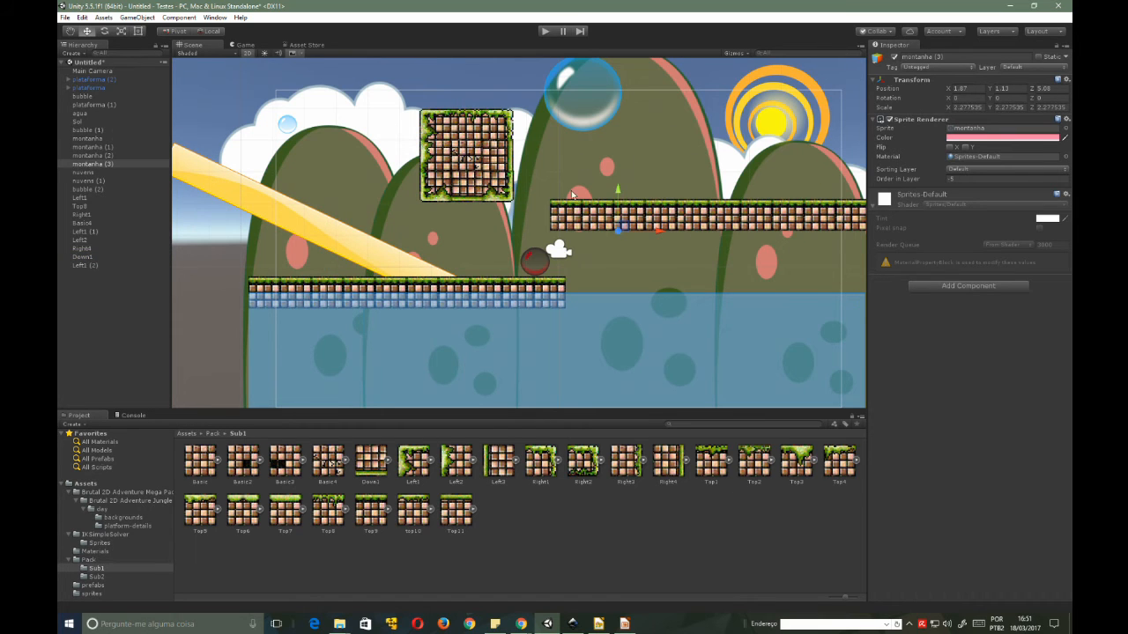
left_click(470, 250)
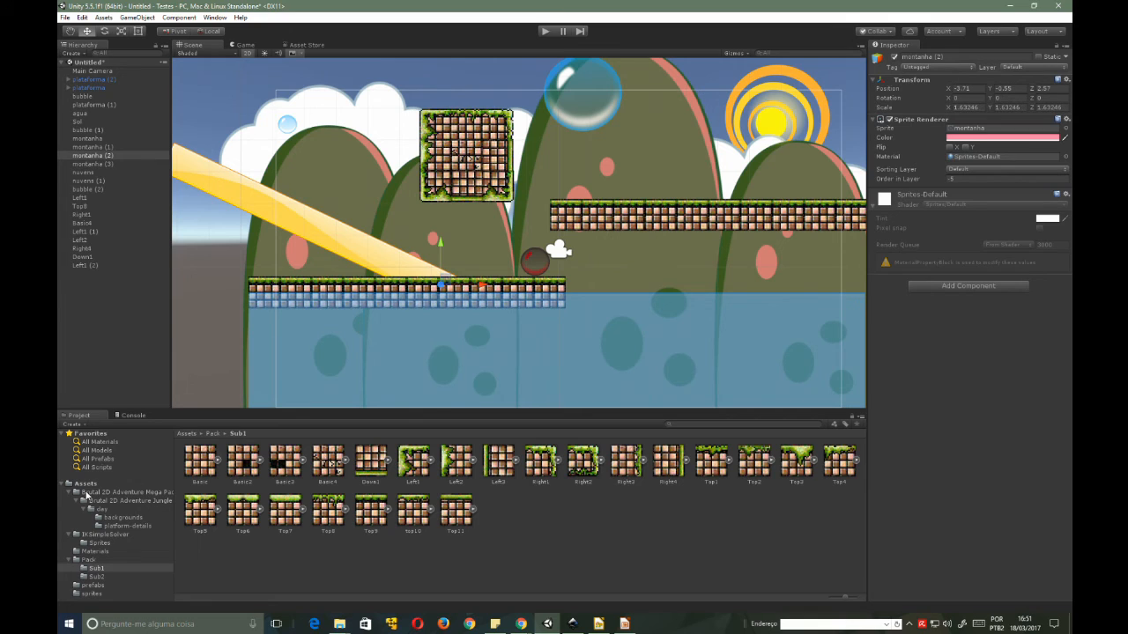
- Examine the montanha sprite's import settings in the sprites folder, and return to the block's Basic4 tile and the Pack Sub1 folder
left_click(90, 484)
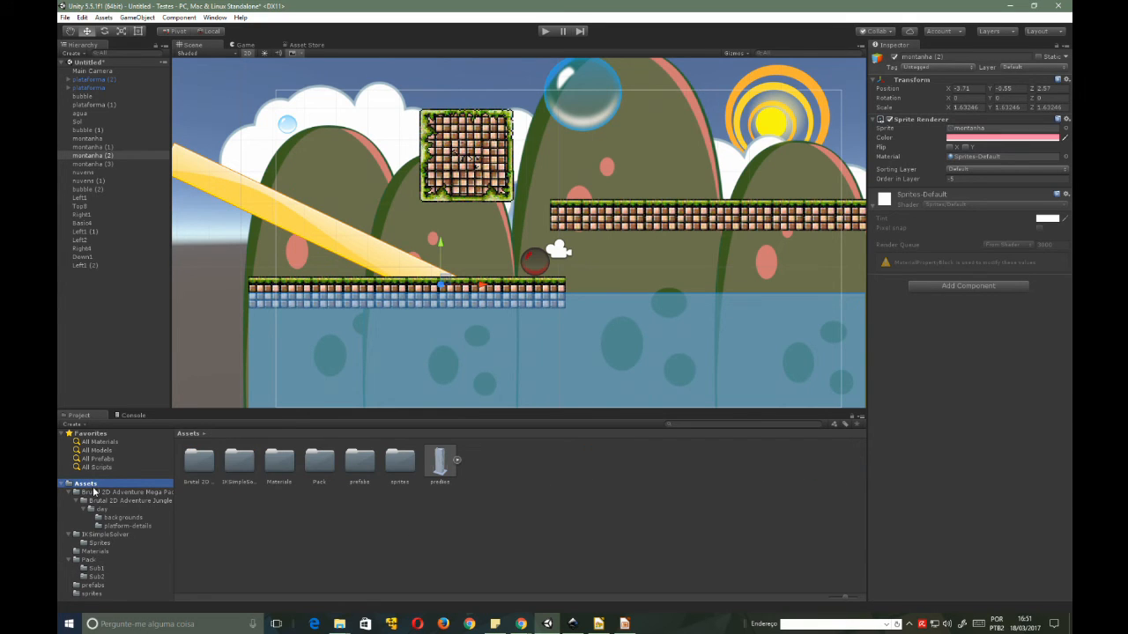
left_click(101, 542)
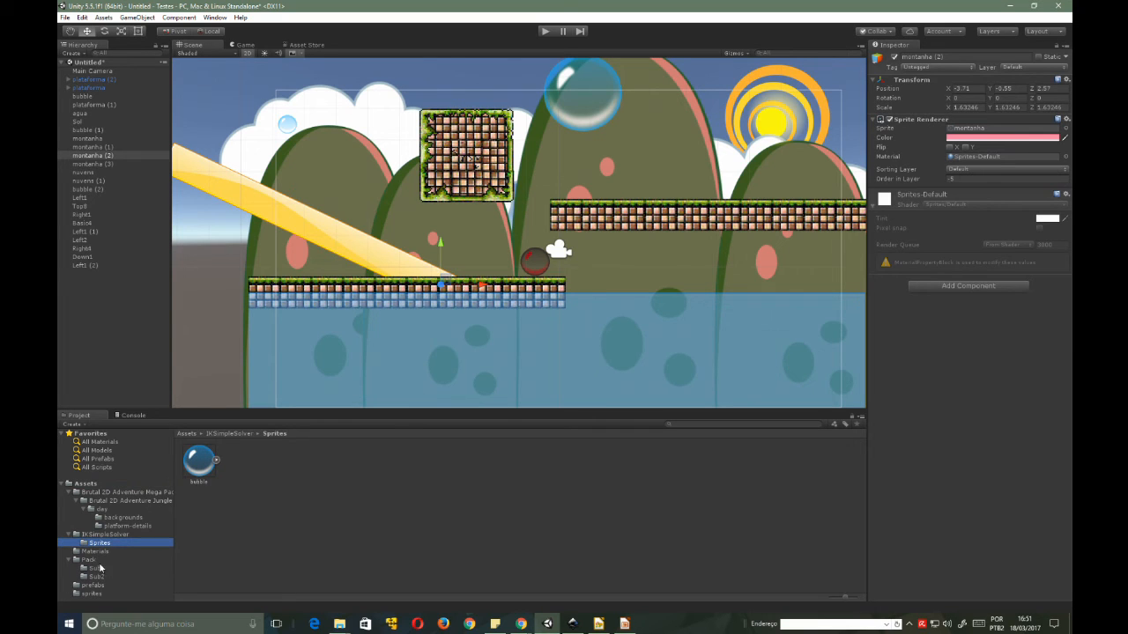
left_click(93, 594)
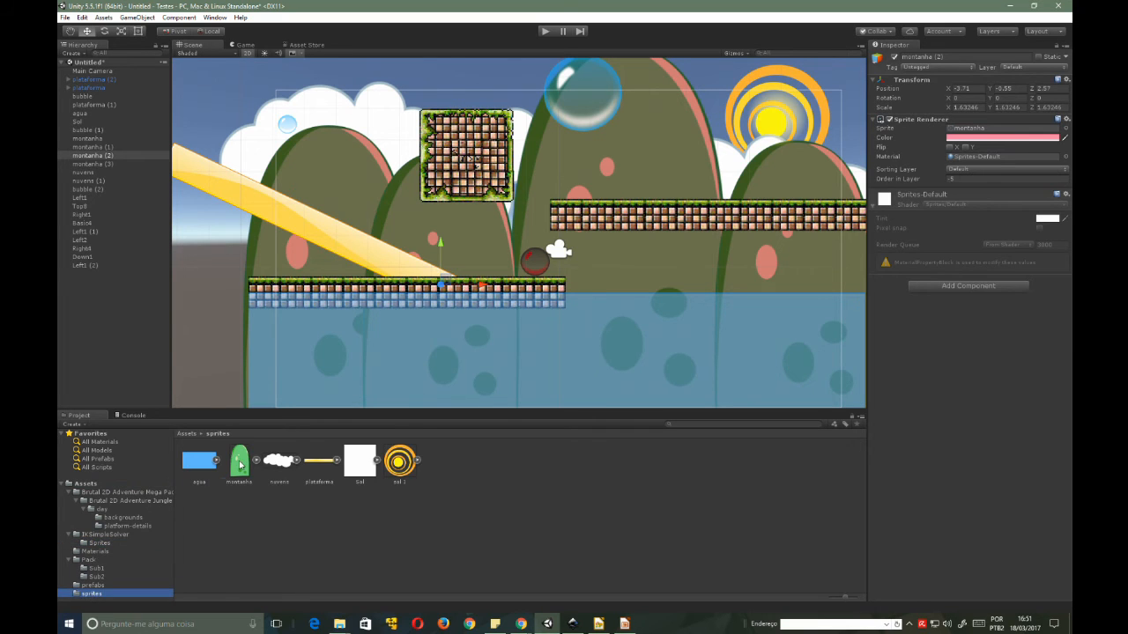
left_click(239, 463)
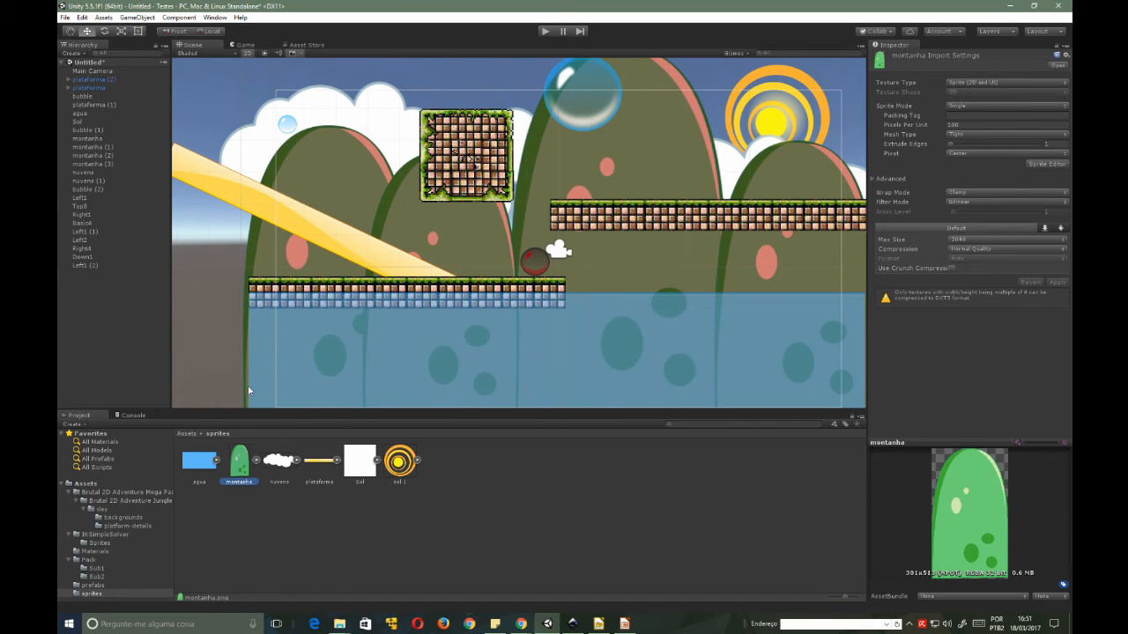
left_click(481, 173)
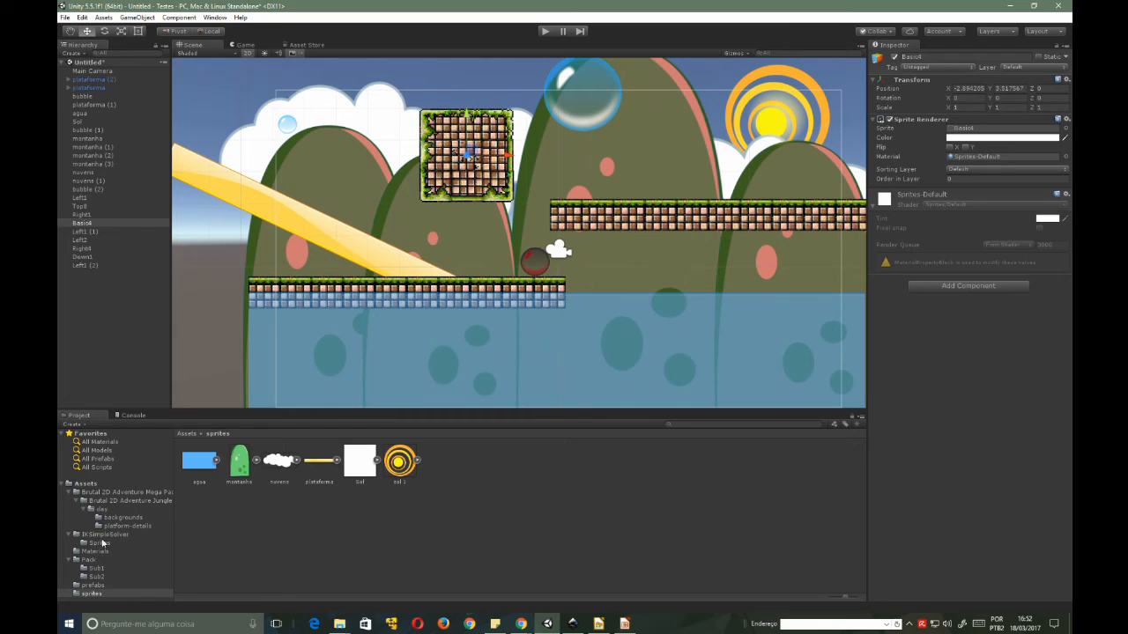
left_click(97, 568)
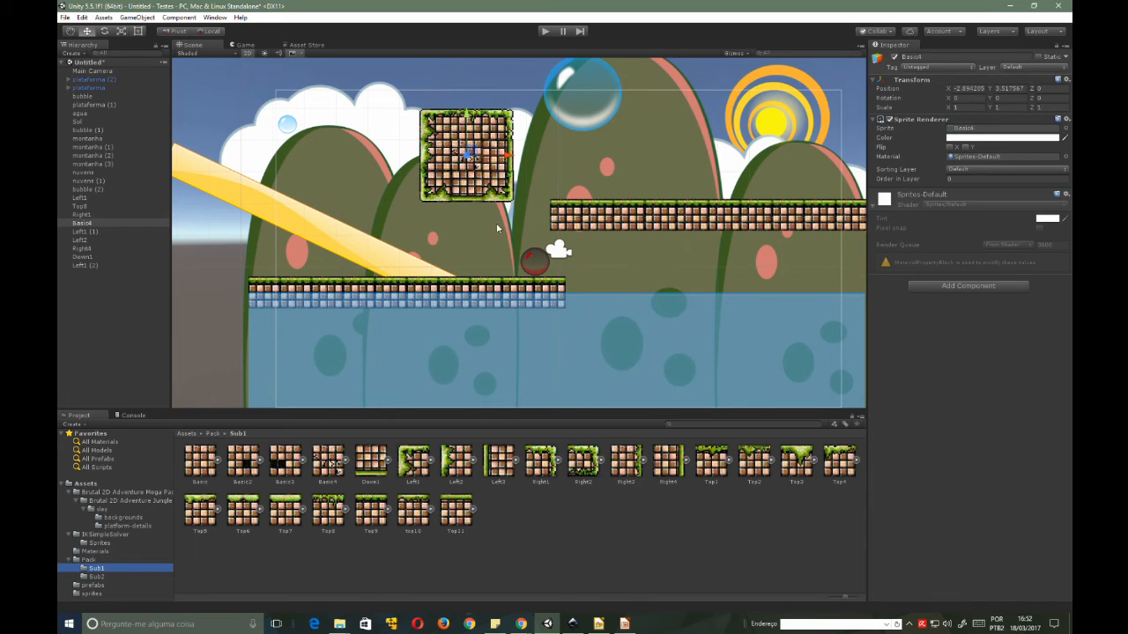
- Try to move the tiles Left1 through Right4 together toward the left side of the scene, and undo the move
left_click(447, 133)
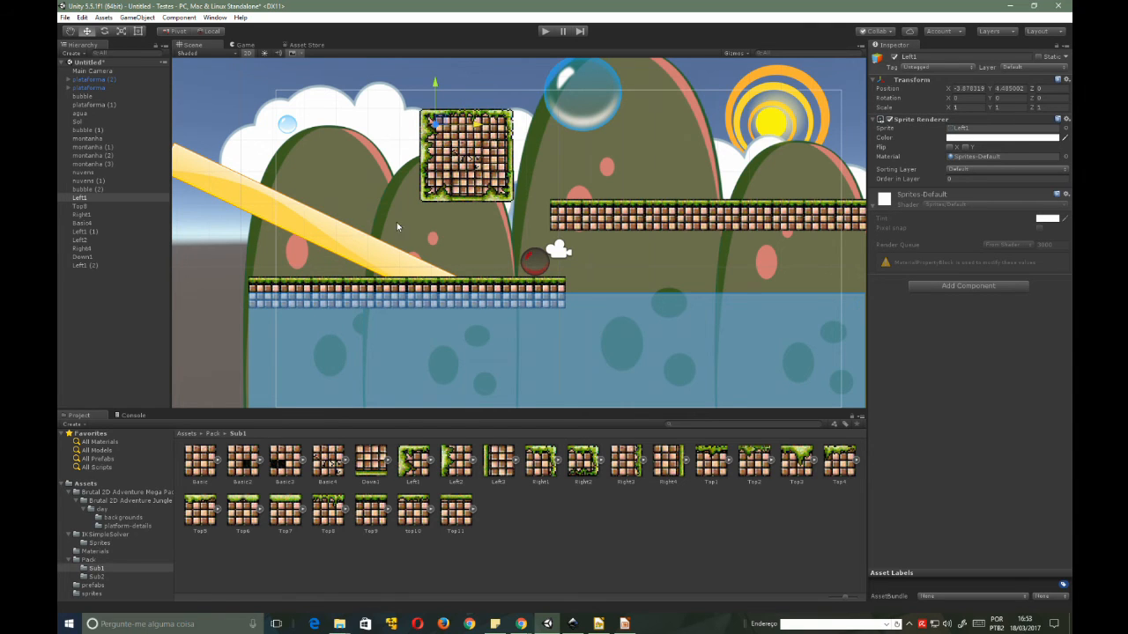
left_click(83, 249, "shift")
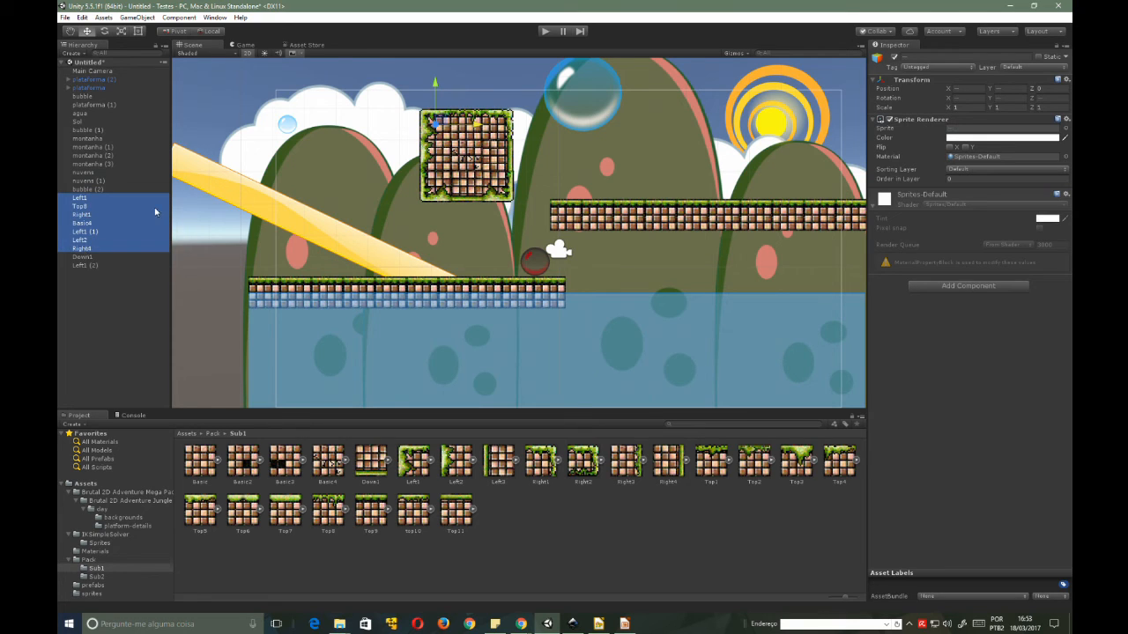
left_click_drag(475, 121, 425, 121)
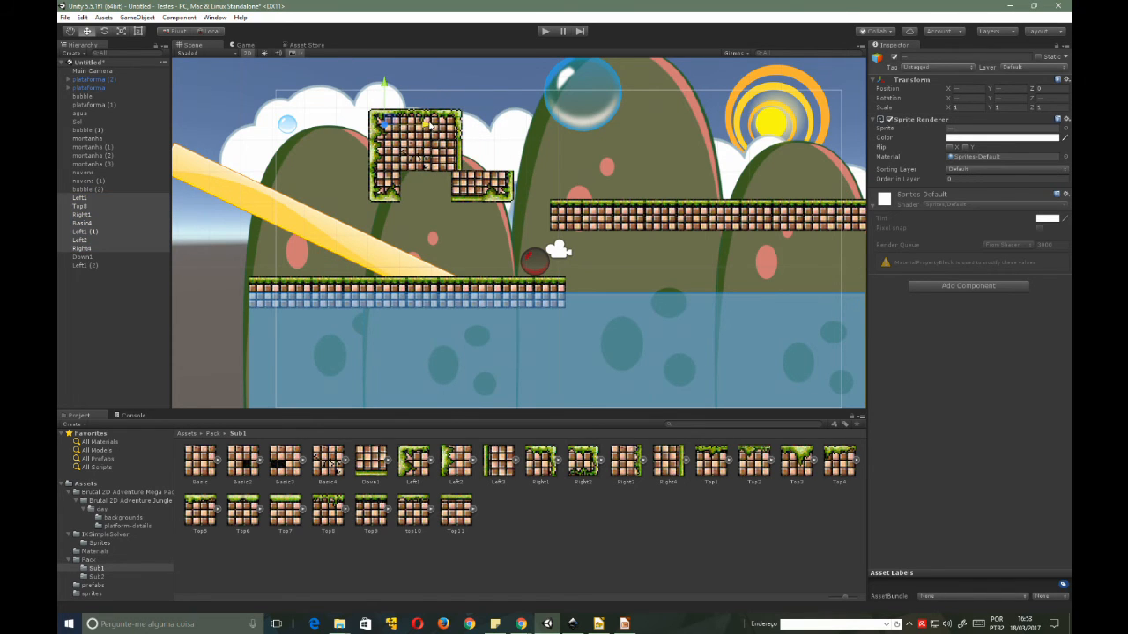
left_click(82, 200)
left_click(82, 263, "shift")
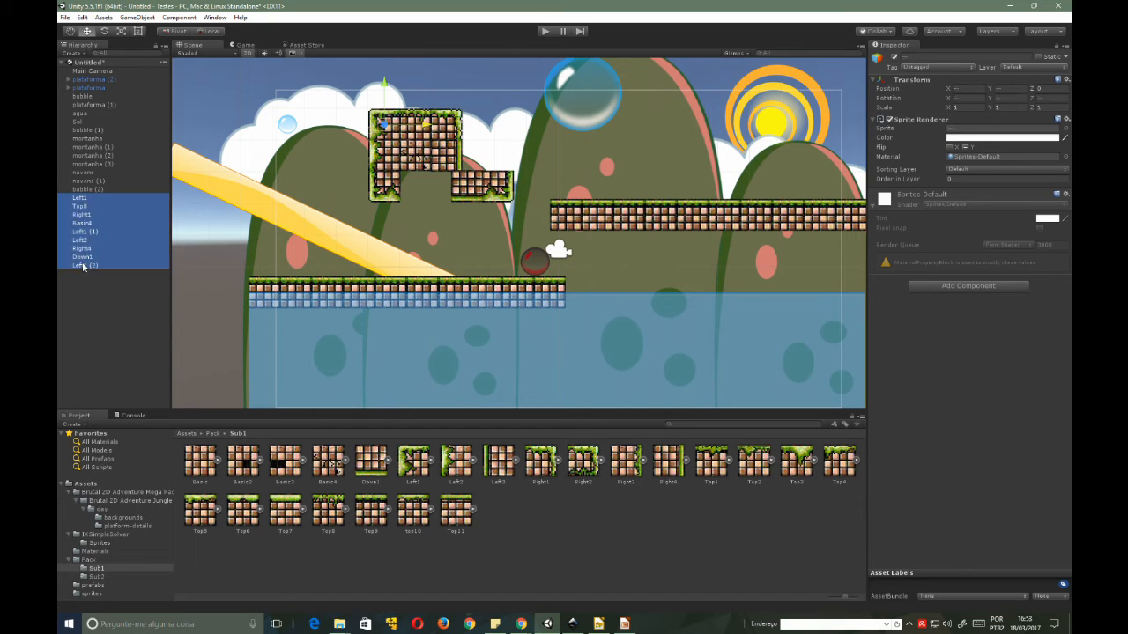
key("ctrl+z")
key("ctrl+z")
key("ctrl+z")
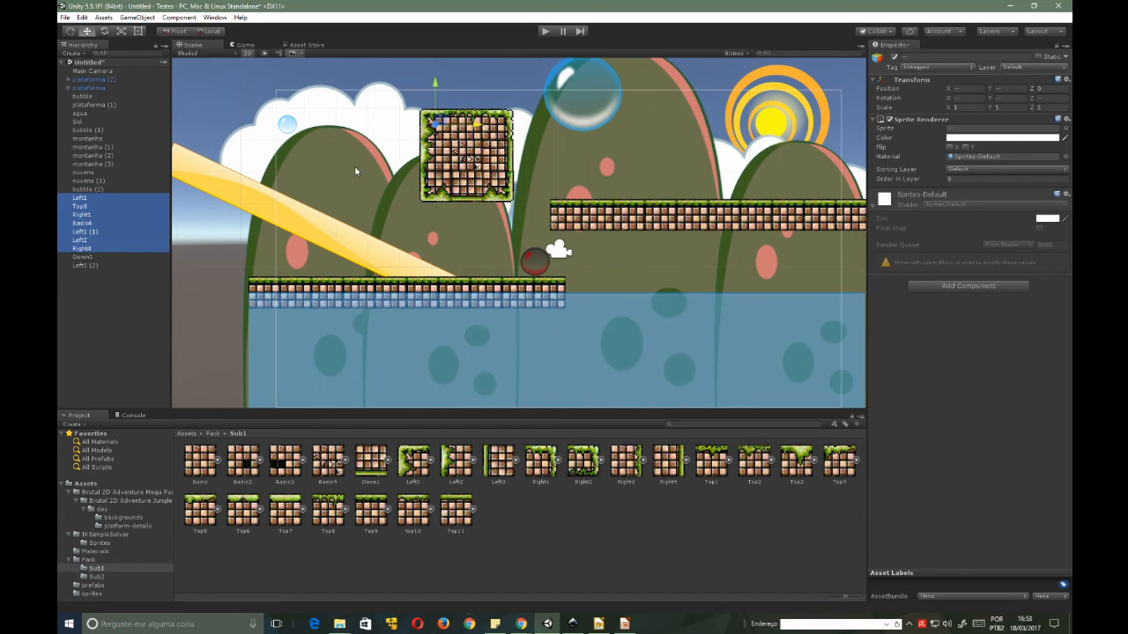
- Extend the selection to all nine tiles of the brick block and nudge them together slightly left and down
left_click(86, 264, "shift")
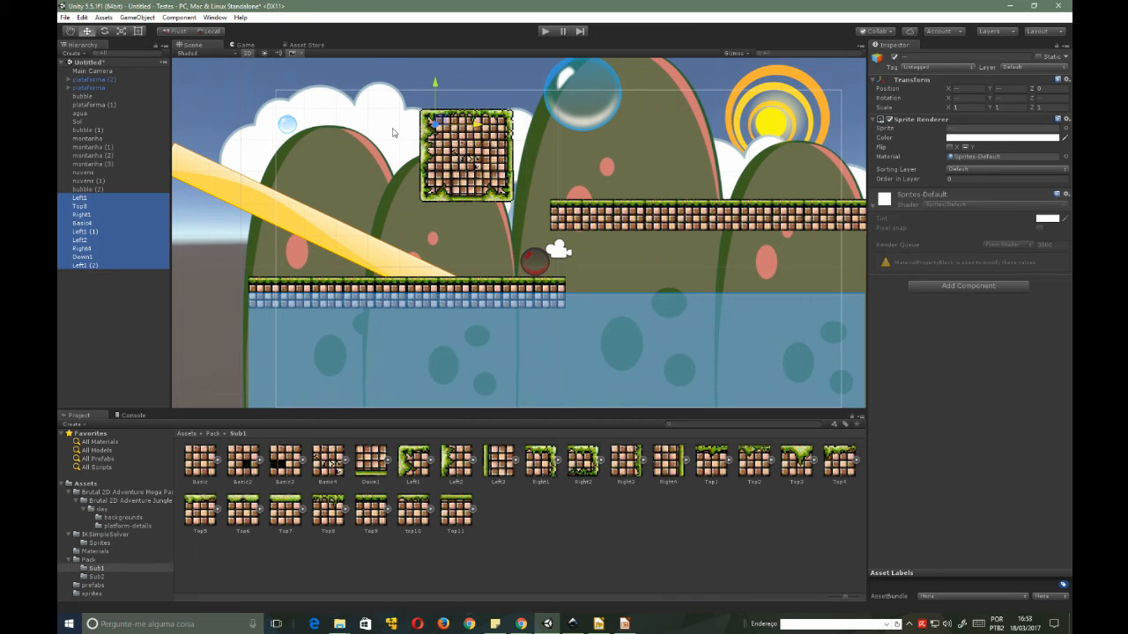
mouse_move(480, 128)
left_mouse_down()
mouse_move(413, 129)
mouse_move(494, 129)
mouse_move(437, 133)
mouse_move(476, 137)
left_mouse_up()
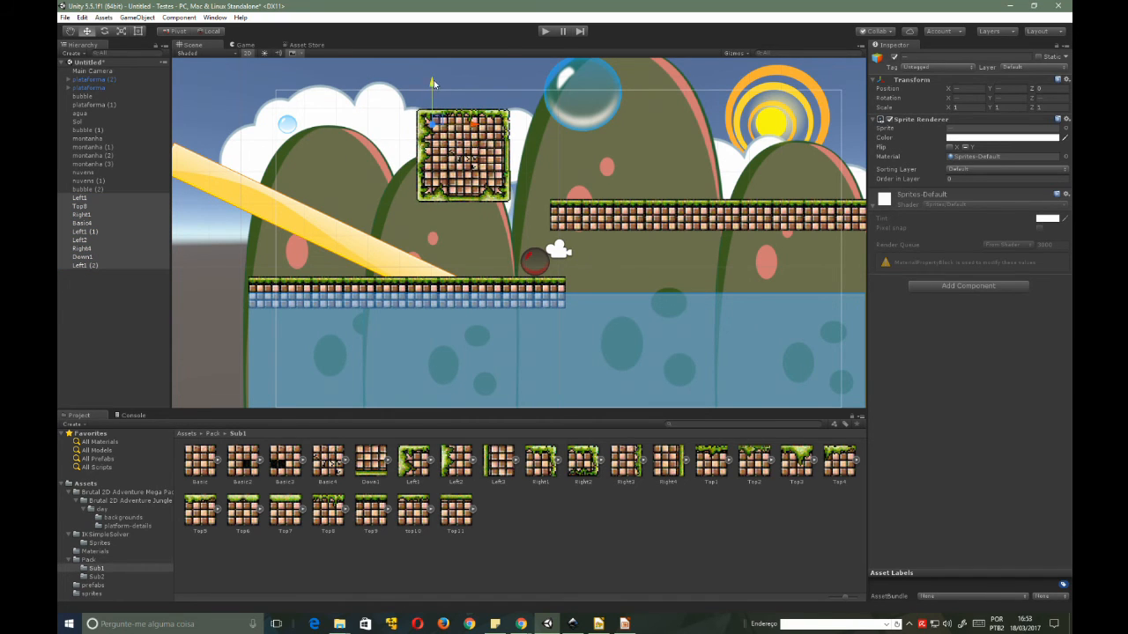
mouse_move(437, 86)
left_mouse_down()
mouse_move(439, 99)
mouse_move(445, 84)
left_mouse_up()
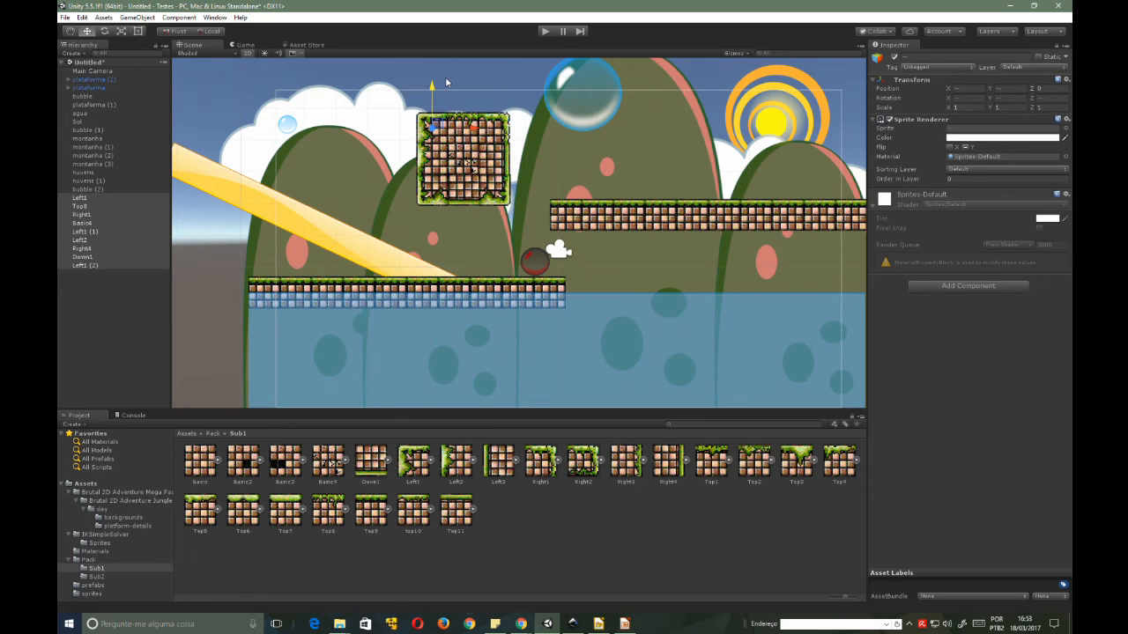
left_click(136, 290)
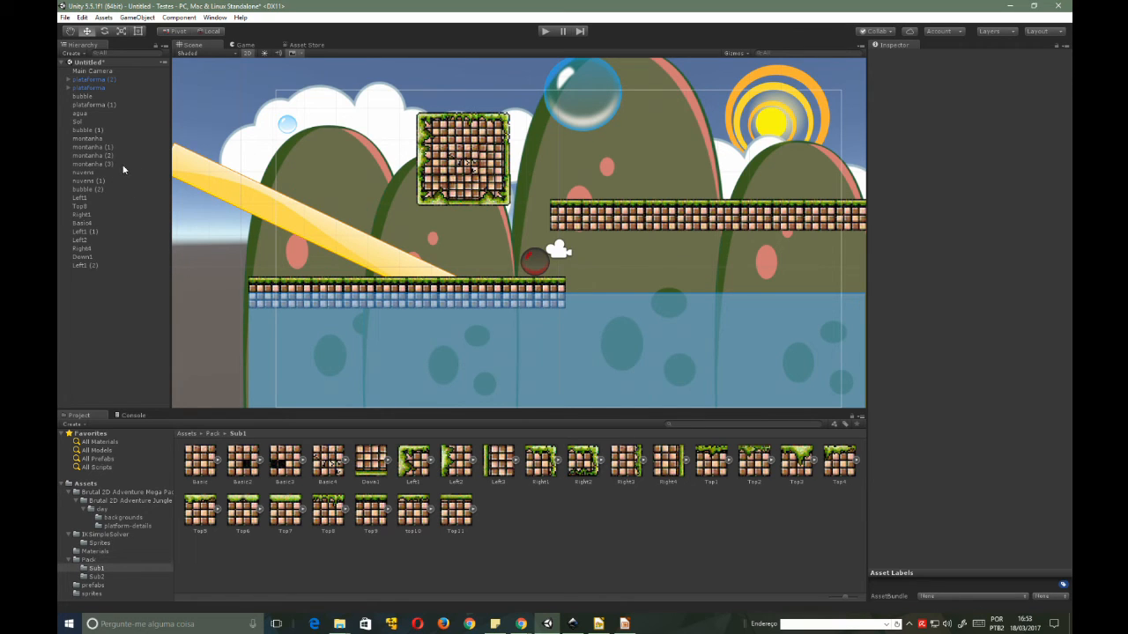
- Create an empty game object and name it Tijolo_group
left_click(72, 54)
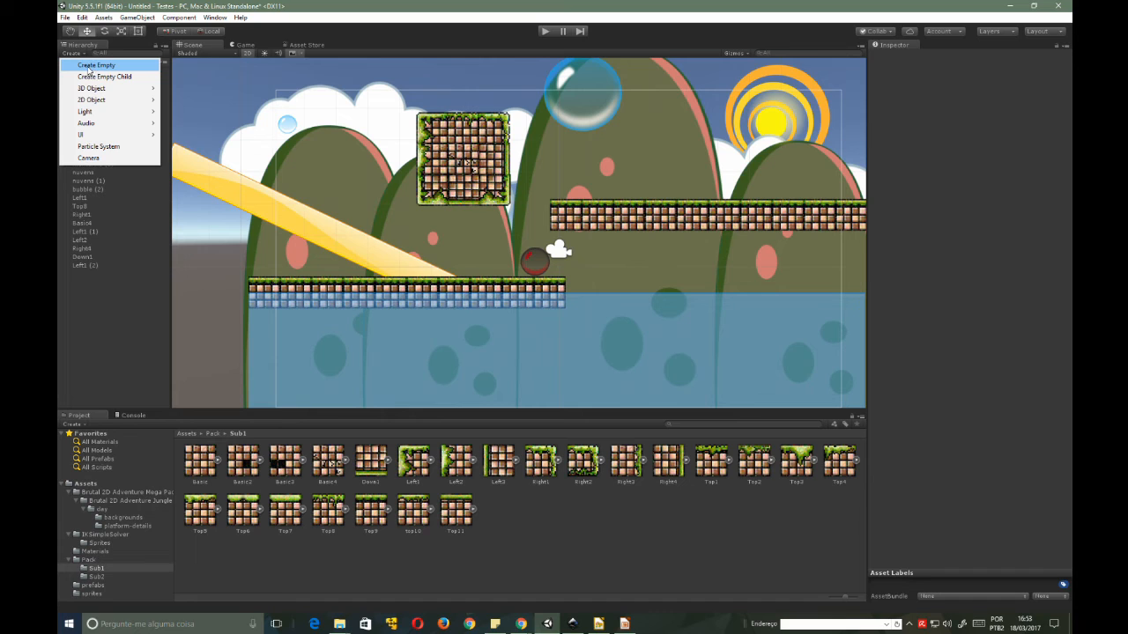
left_click(97, 66)
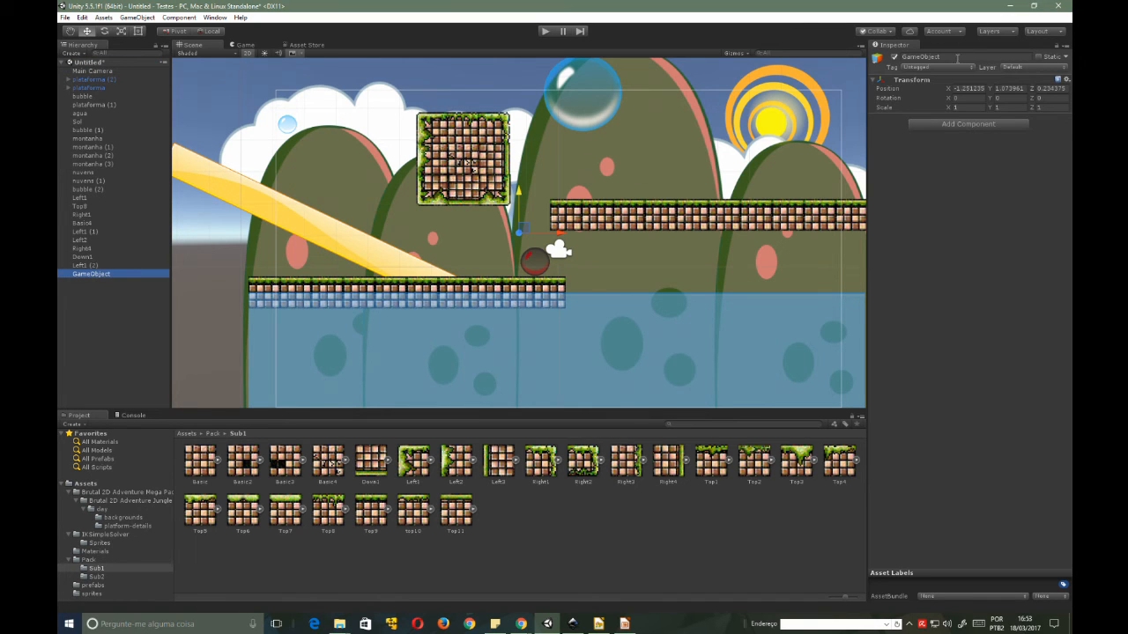
left_click(920, 57)
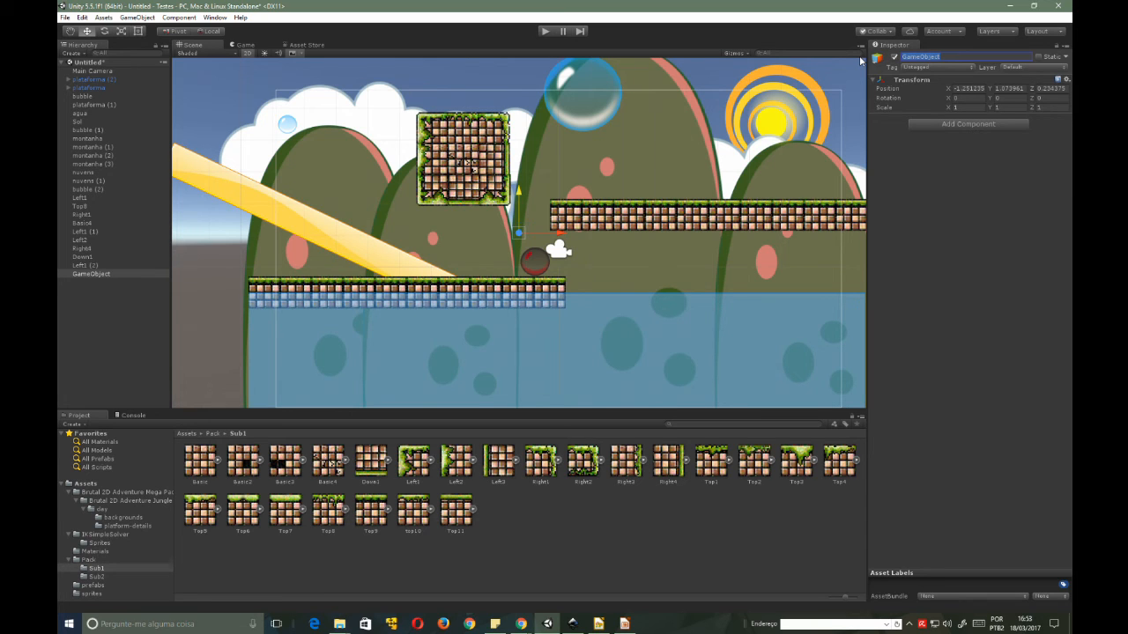
type("Tijolo_group")
key("Return")
- Move Tijolo_group to the brick block's lower-left corner, at about X -4.4, Y 2
left_click_drag(560, 234, 499, 250)
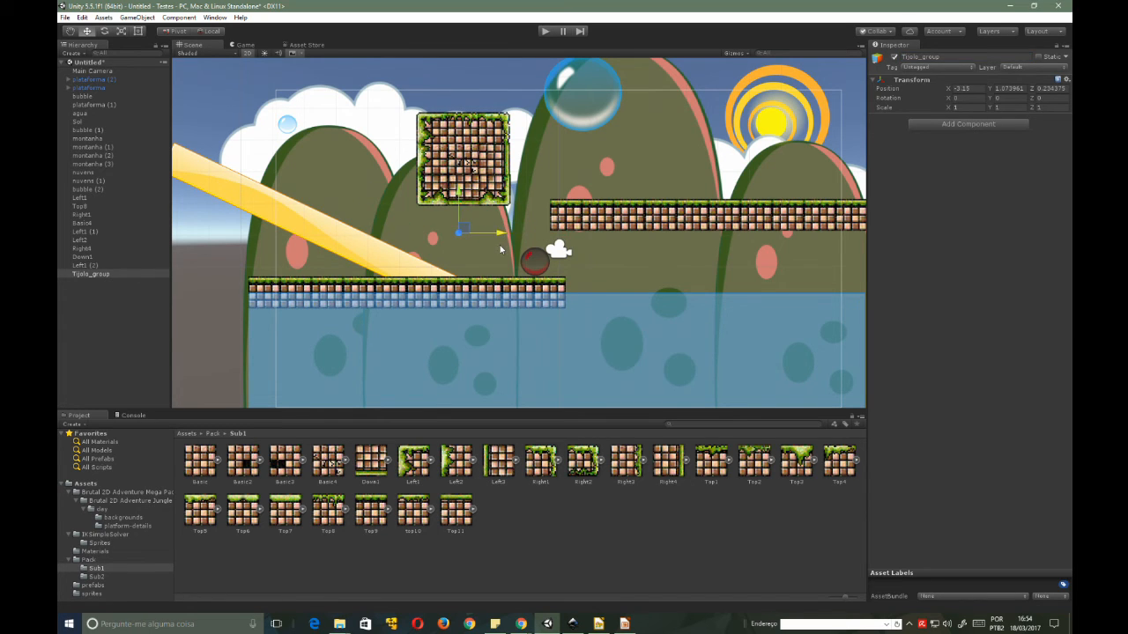
left_click_drag(468, 199, 471, 129)
left_click_drag(466, 124, 460, 165)
left_click_drag(504, 203, 459, 208)
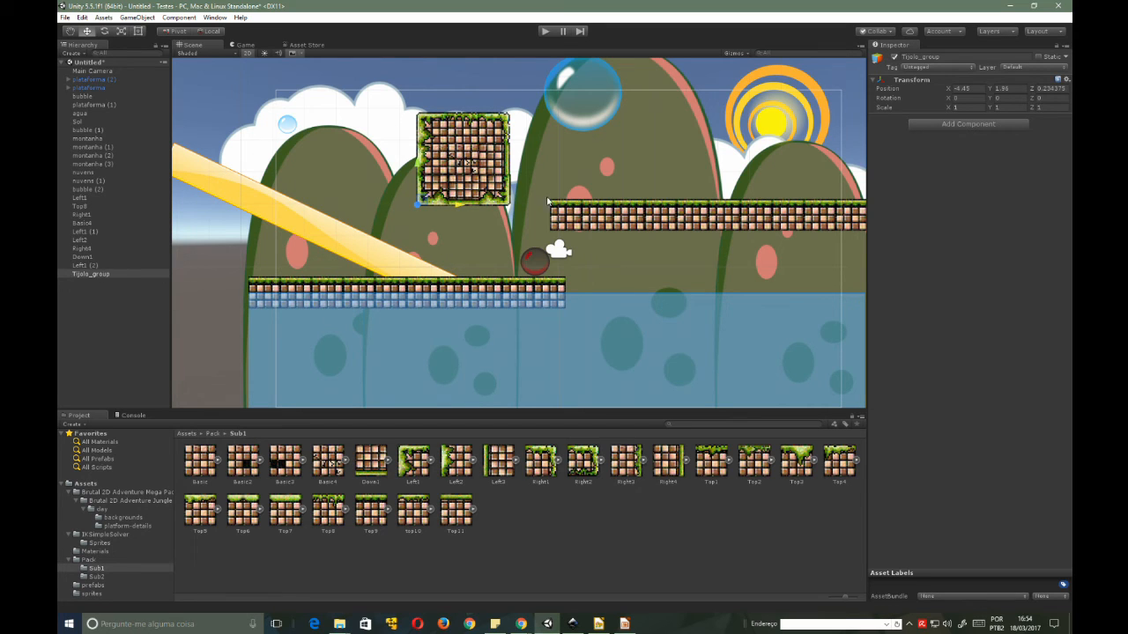
mouse_move(463, 205)
left_mouse_down()
mouse_move(395, 209)
mouse_move(463, 204)
left_mouse_up()
mouse_move(463, 204)
left_mouse_down()
mouse_move(419, 208)
mouse_move(661, 218)
mouse_move(431, 221)
mouse_move(459, 223)
left_mouse_up()
- Make all nine brick tiles, from Left1 through Left1 (2), children of Tijolo_group
left_click(83, 198)
left_click(94, 265, "shift")
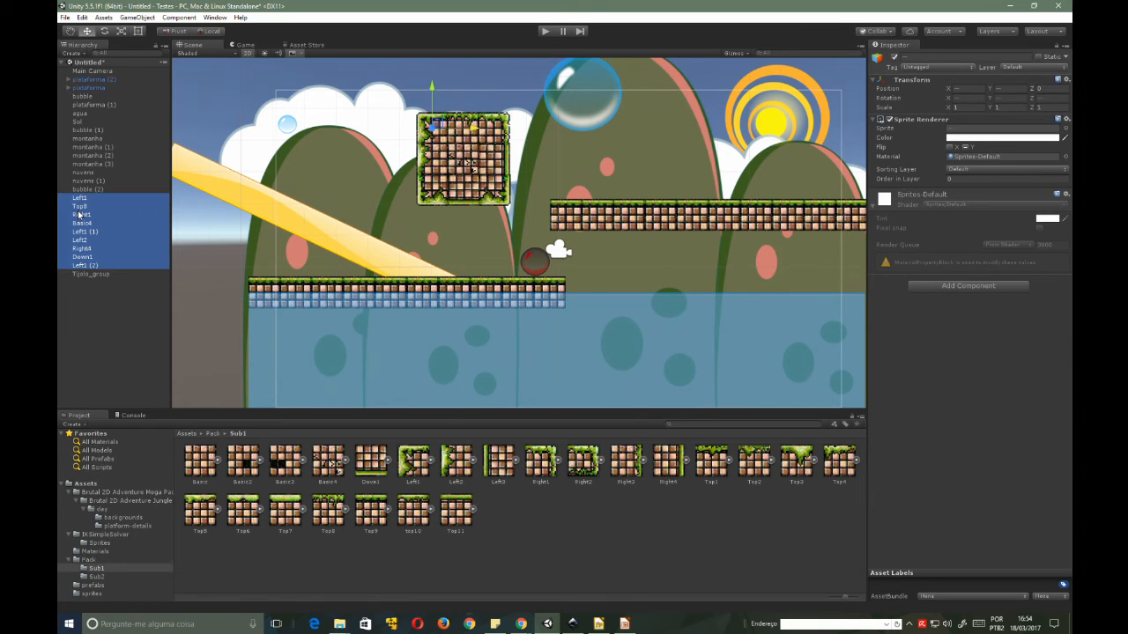
left_click_drag(79, 214, 87, 282)
mouse_move(89, 279)
left_mouse_down()
mouse_move(89, 293)
mouse_move(86, 275)
left_mouse_up()
left_click_drag(86, 274, 86, 276)
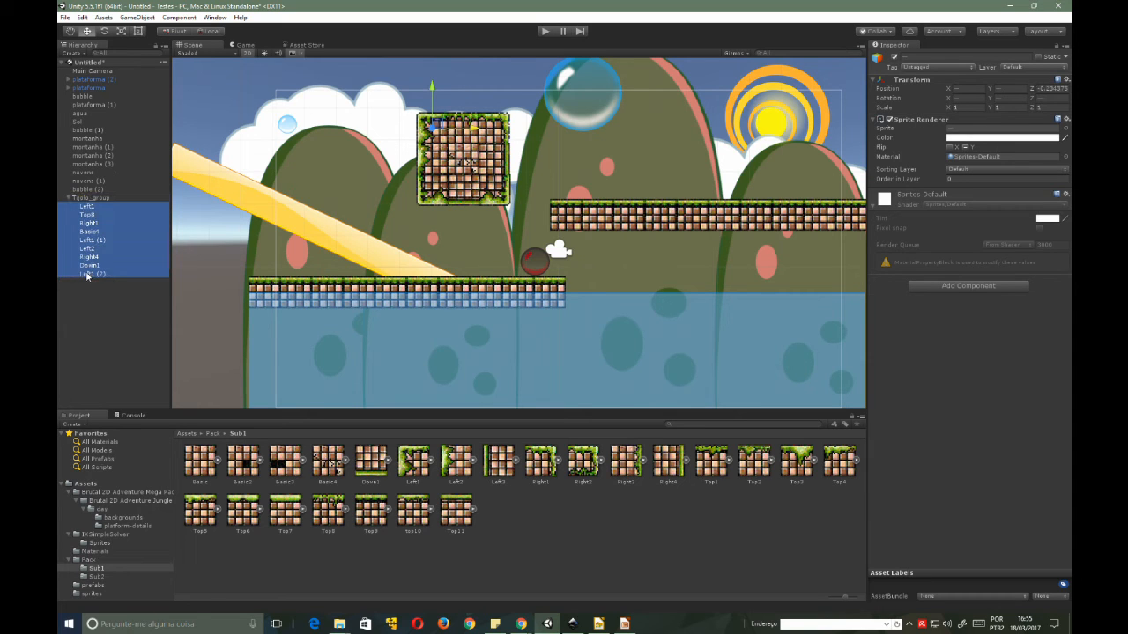
- Review Tijolo_group and its child tiles one by one to check the parenting
left_click(93, 198)
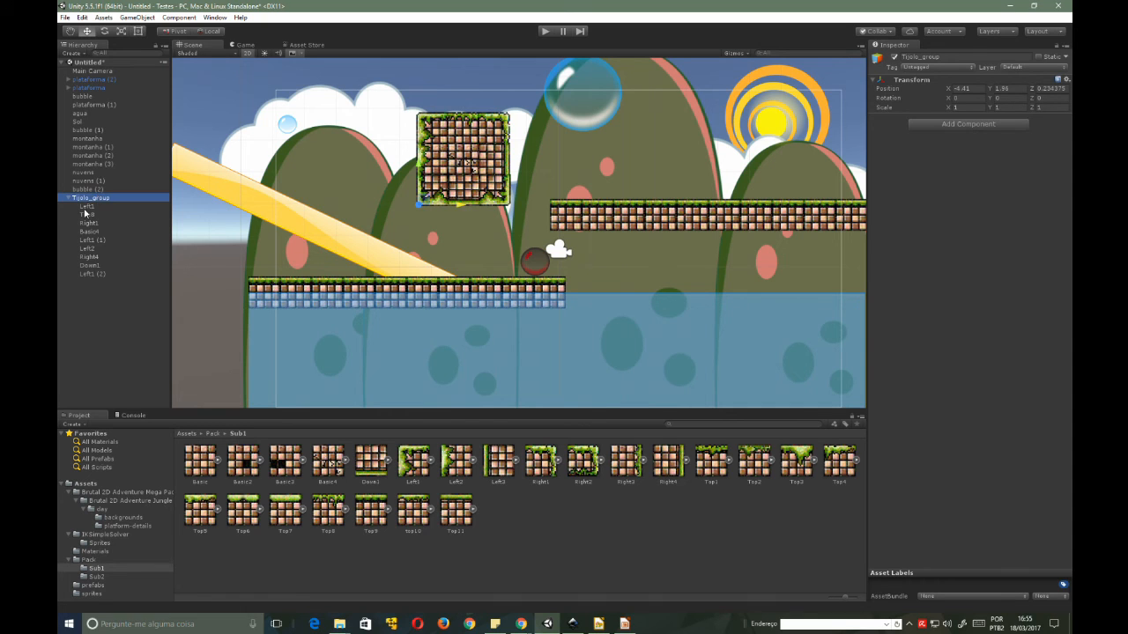
left_click(85, 209)
left_click(89, 223)
left_click(88, 232)
left_click(89, 241)
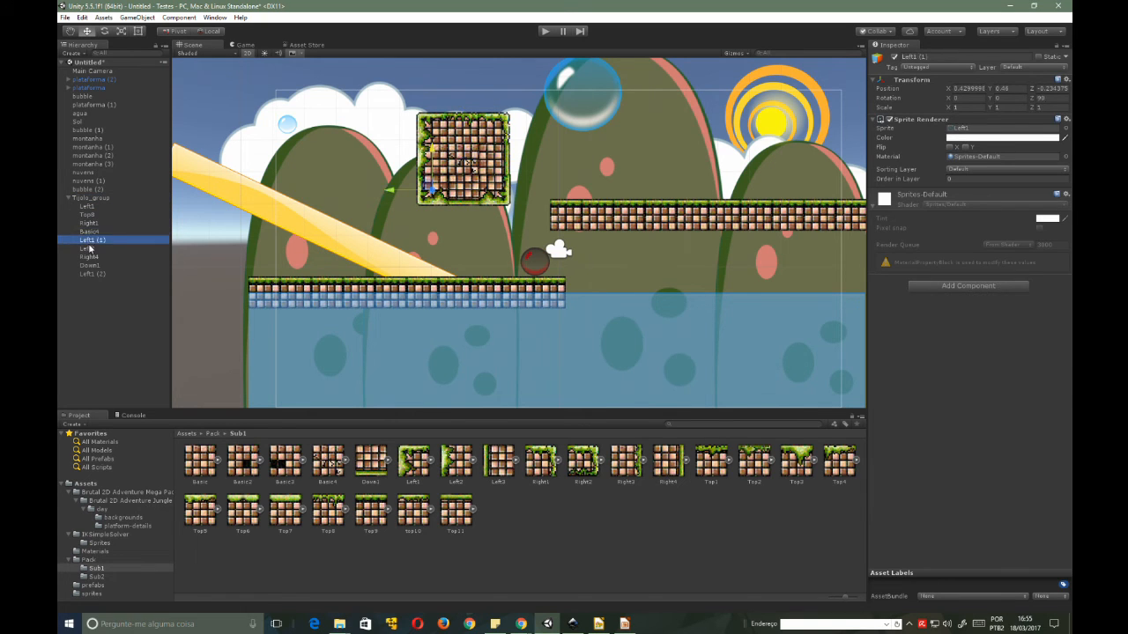
left_click(89, 248)
left_click(92, 265)
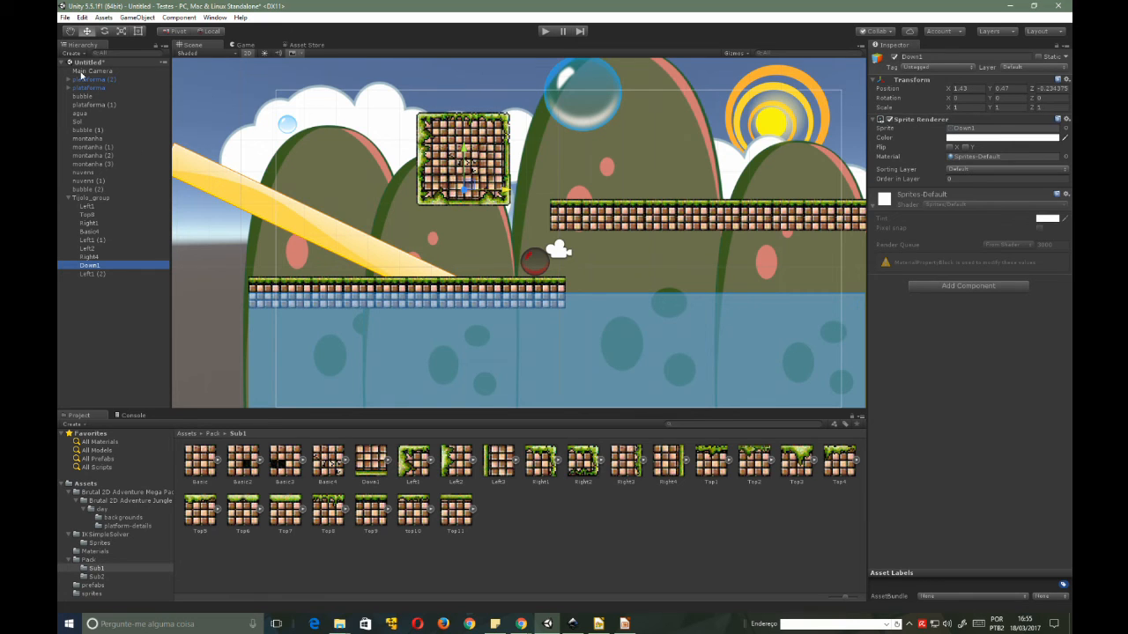
- Move Tijolo_group as a whole onto the left end of the upper right platform, at X -0.01, Y 2.21
left_click(87, 199)
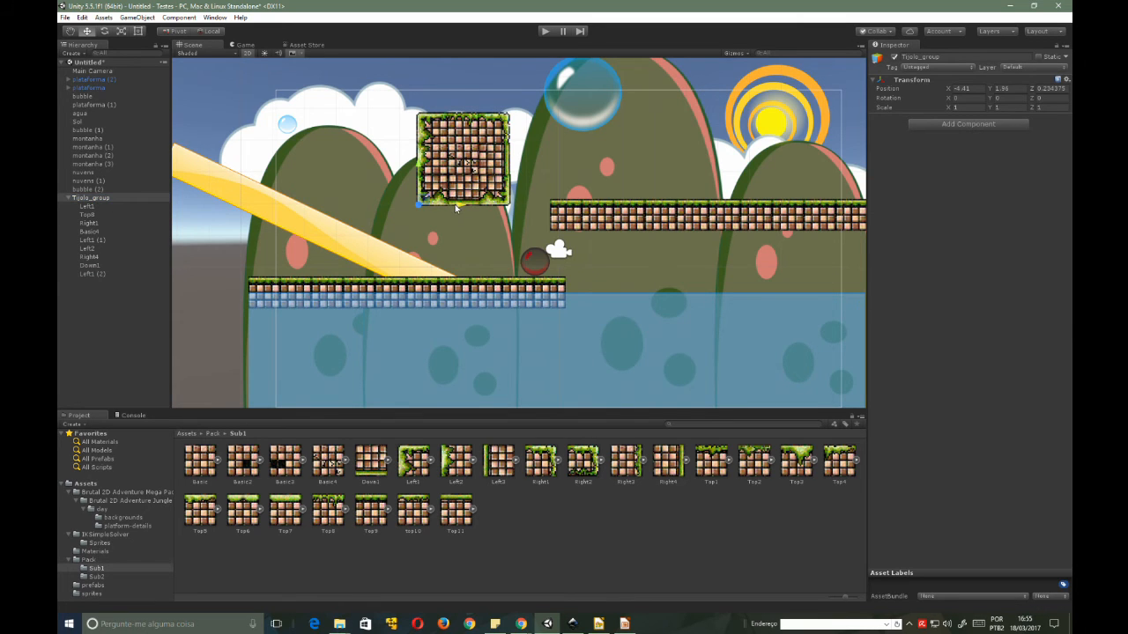
left_click_drag(447, 203, 554, 159)
left_click_drag(596, 198, 602, 200)
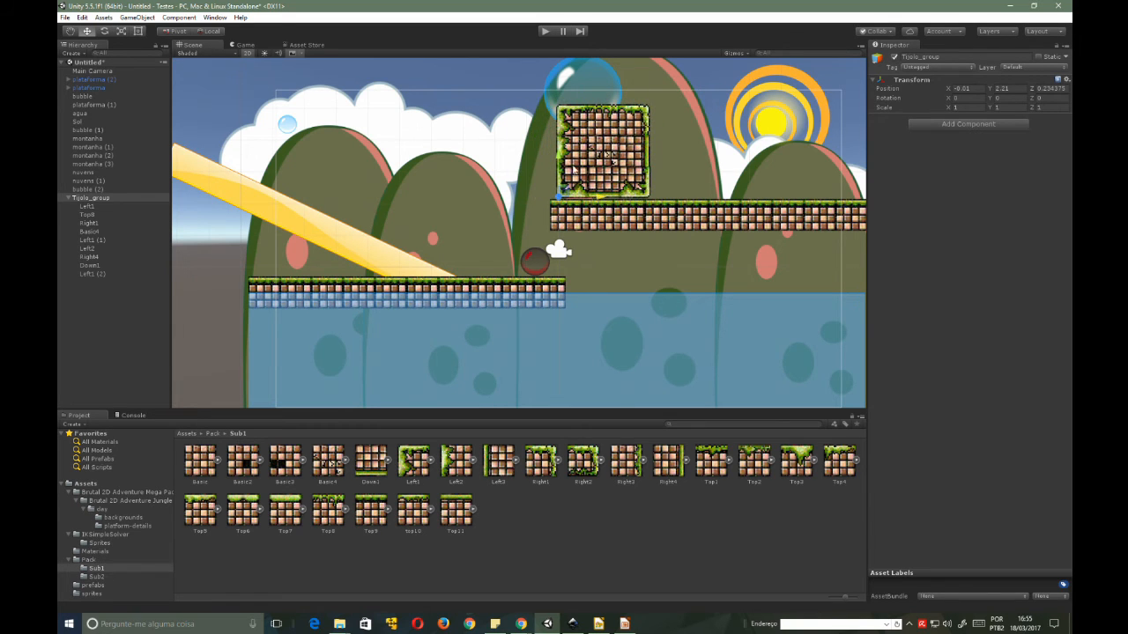
- Align Tijolo_group with the left edge of the upper right platform, at X -0.24, Y 2.16, and open the prefabs folder
mouse_move(563, 163)
left_mouse_down()
mouse_move(548, 164)
mouse_move(560, 170)
left_mouse_up()
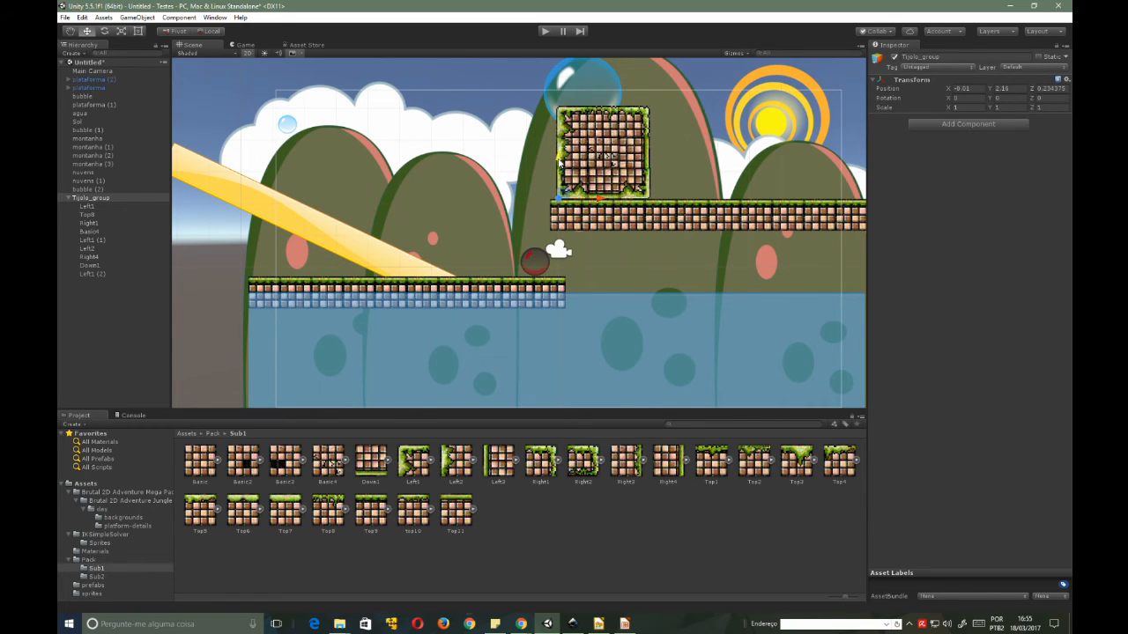
left_click_drag(602, 202, 592, 201)
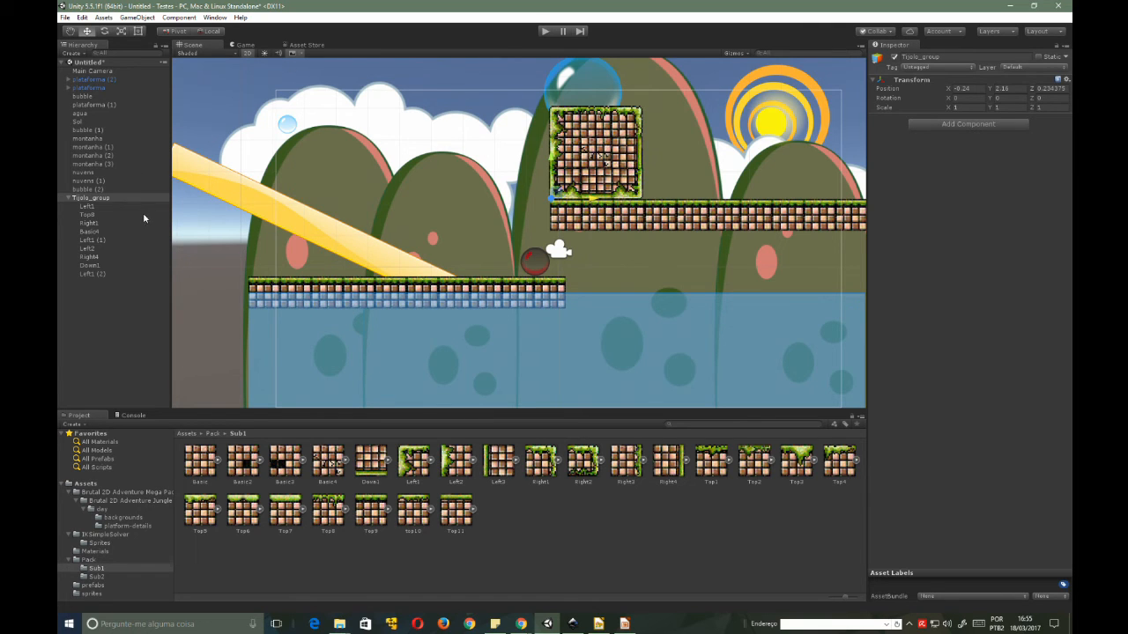
left_click(96, 586)
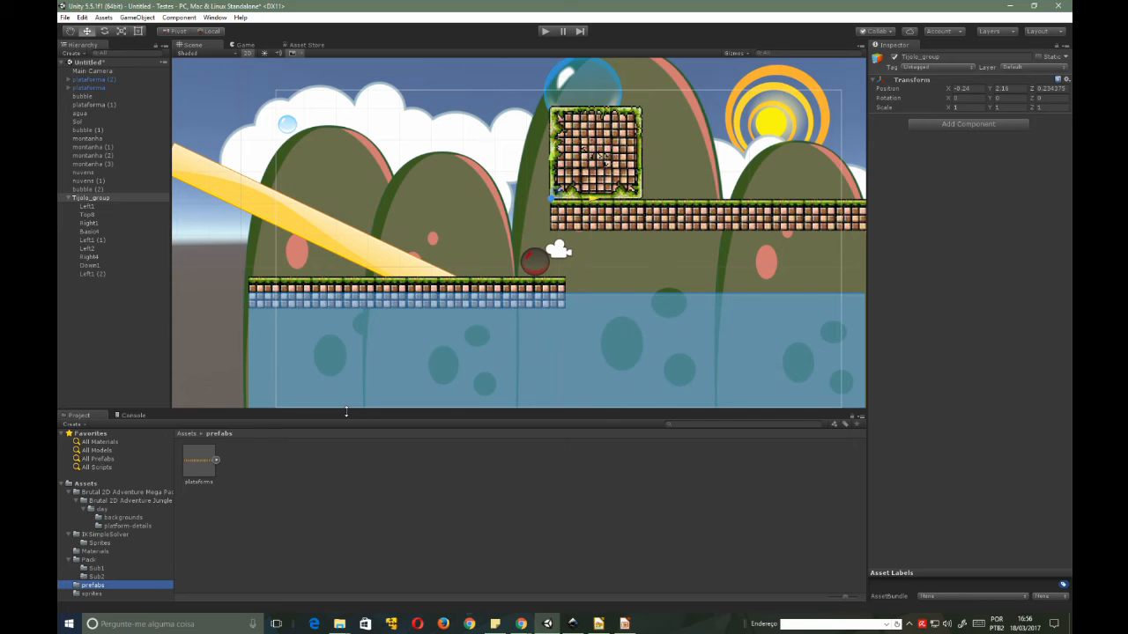
- Inspect individual tiles of the brick block, including Top8, Down1 and Right4, to check their components
left_click(588, 150)
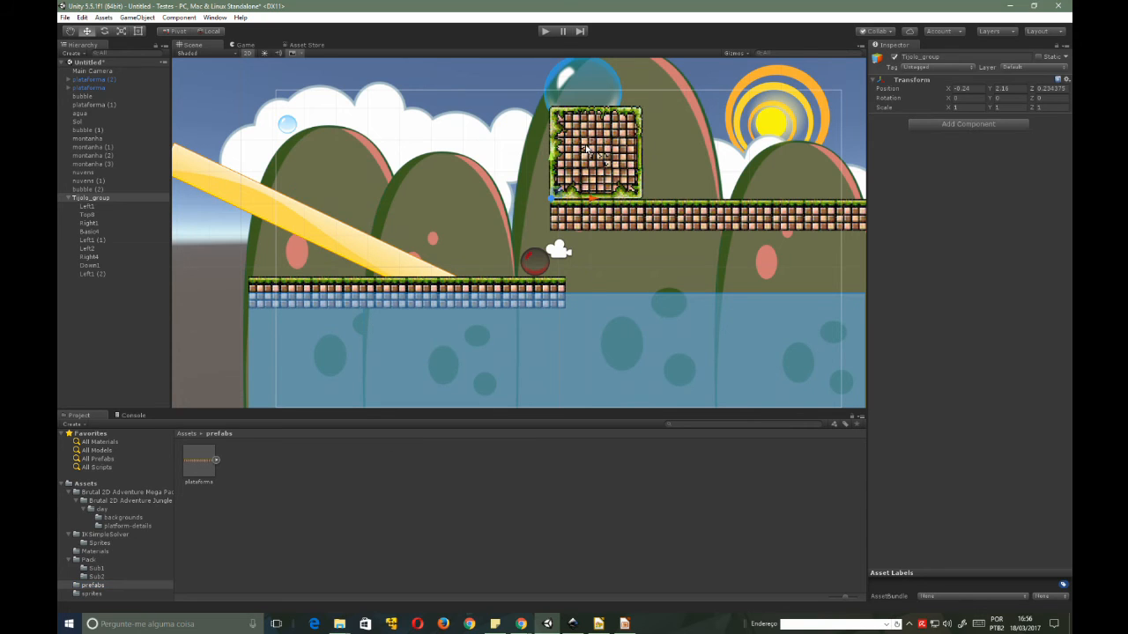
left_click(605, 128)
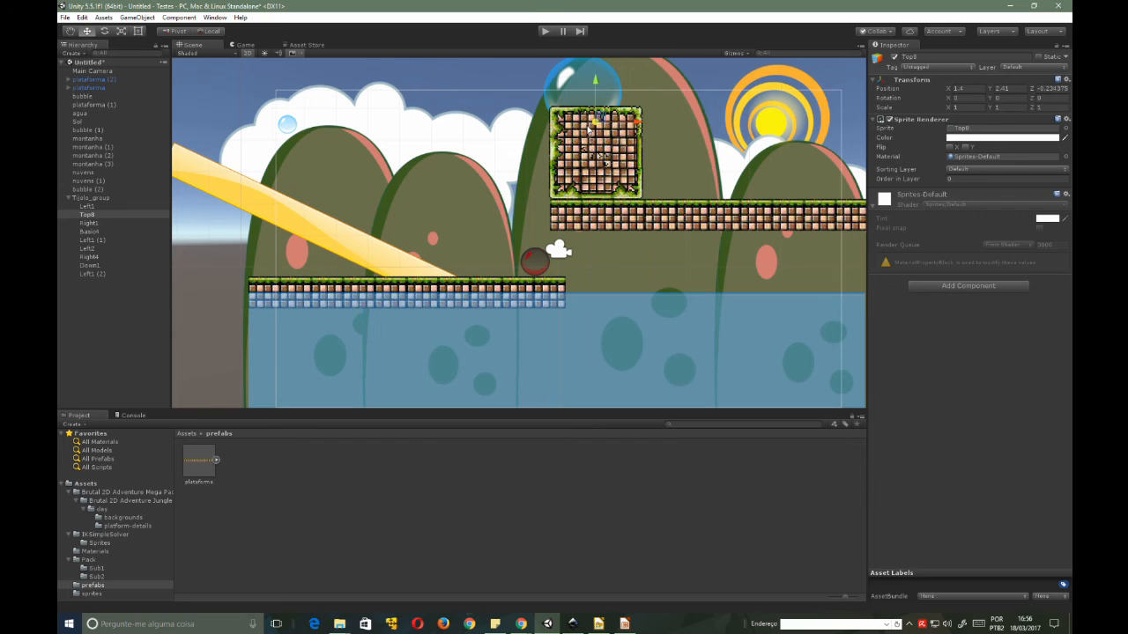
left_click(599, 181)
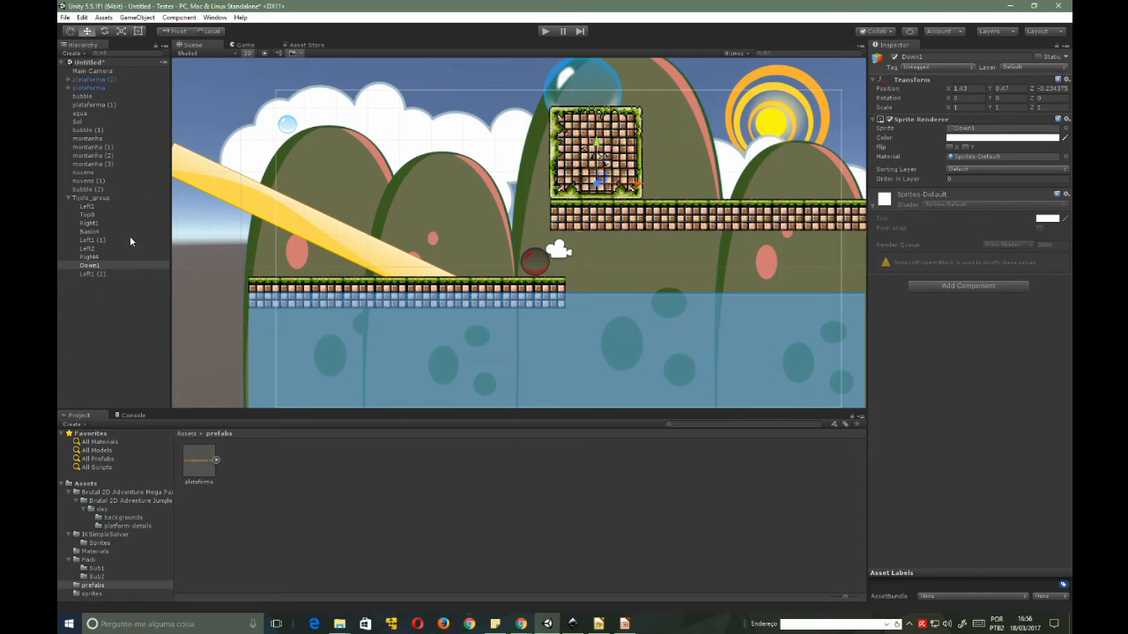
left_click(617, 148)
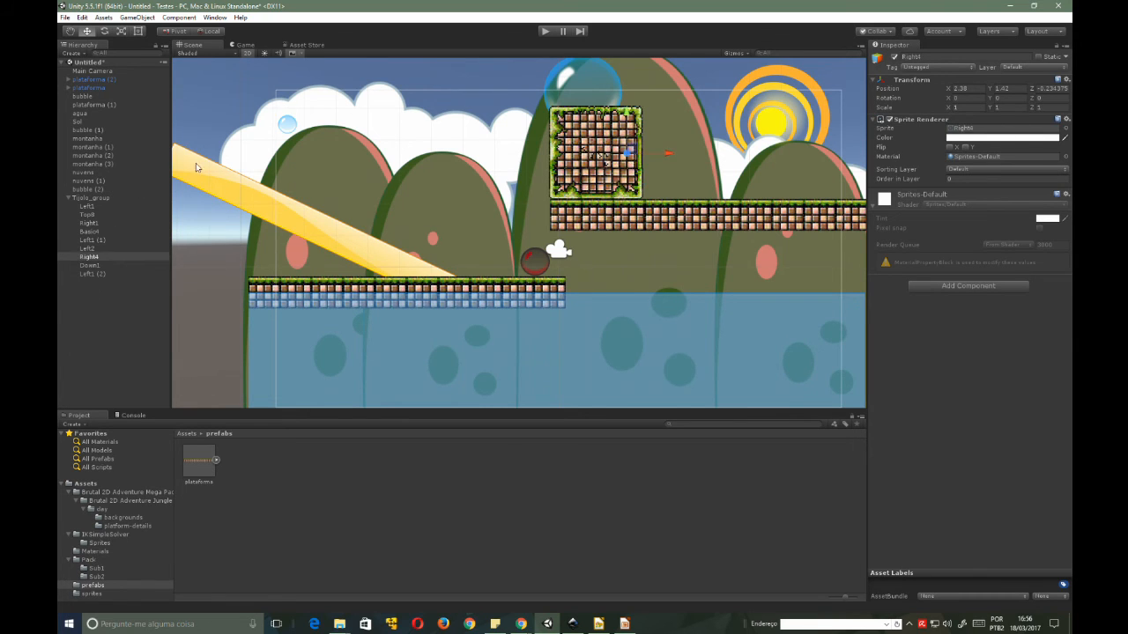
- Add a Box Collider 2D component to the Tijolo_group parent object
left_click(98, 198)
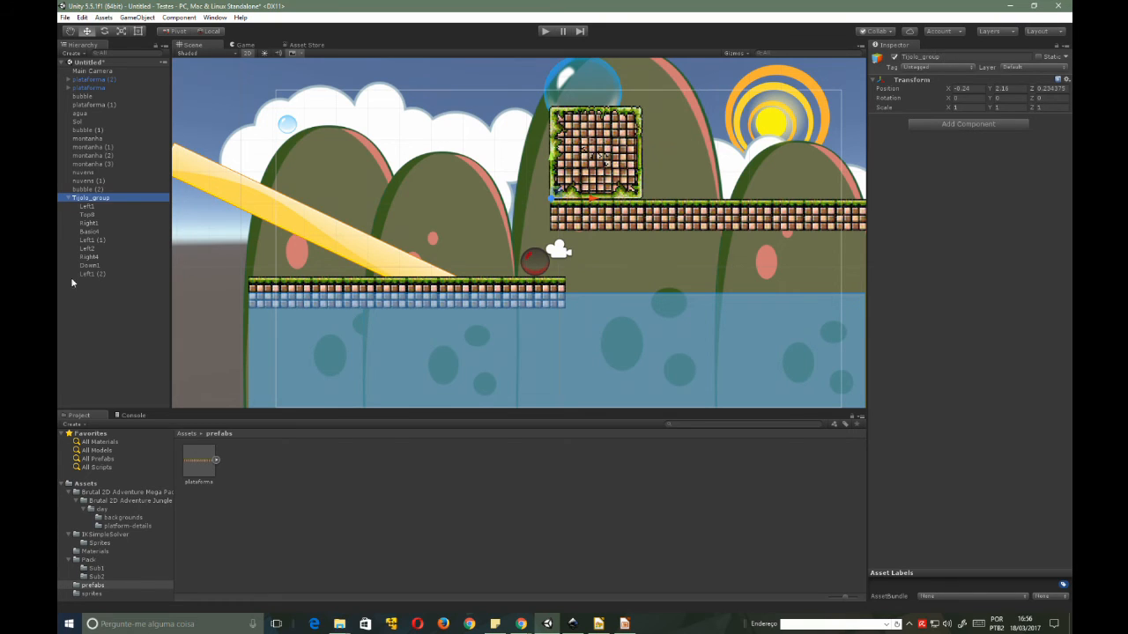
left_click(1016, 126)
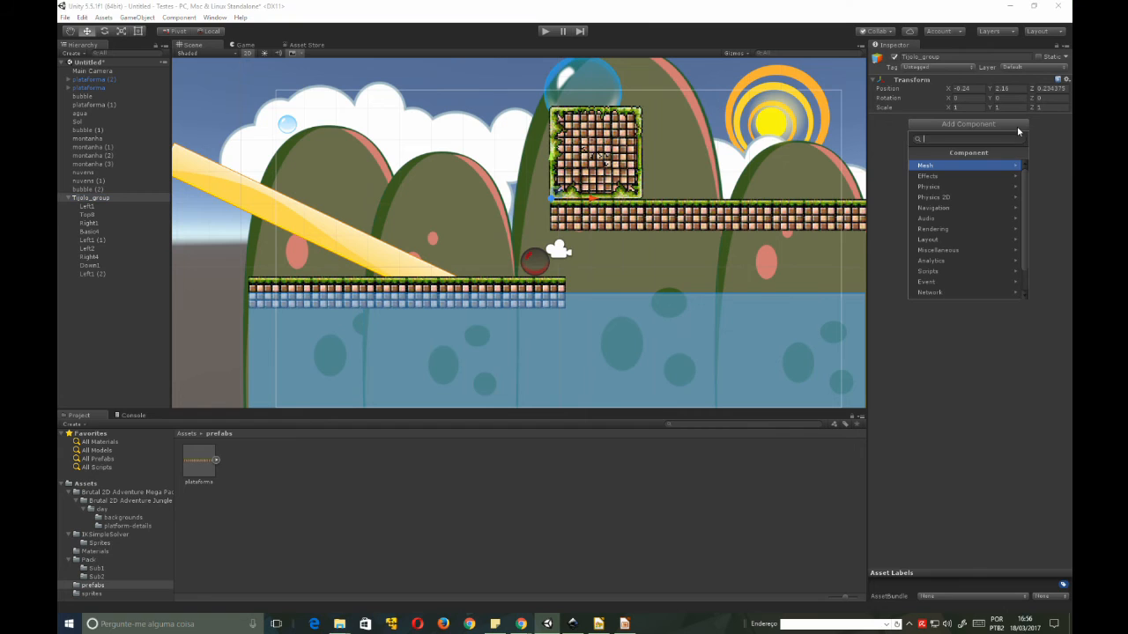
left_click(945, 197)
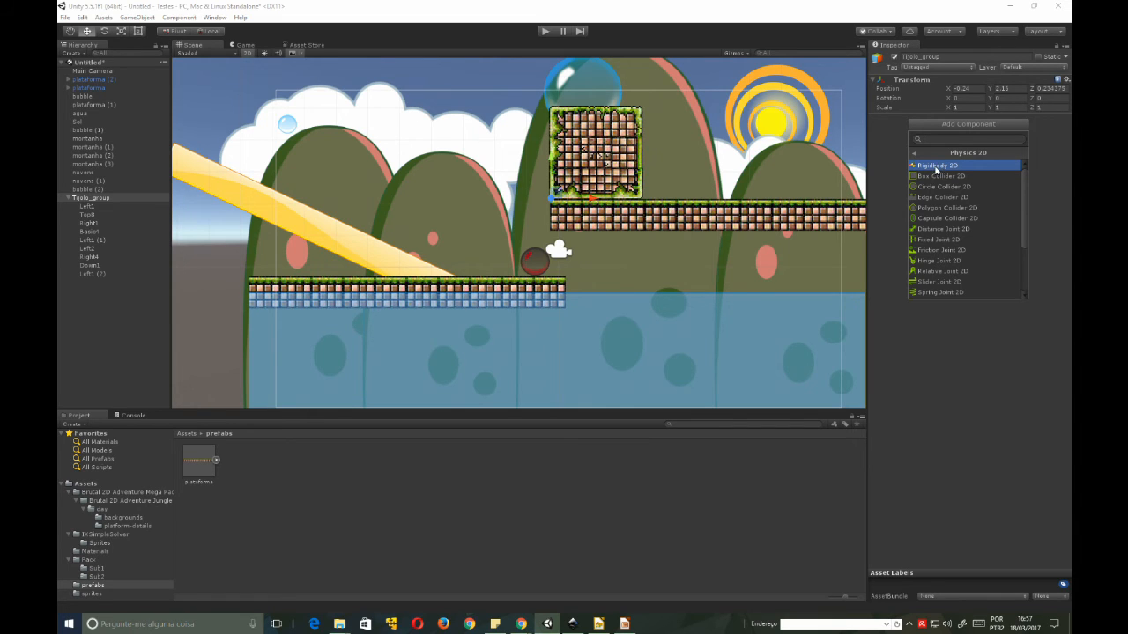
left_click(945, 176)
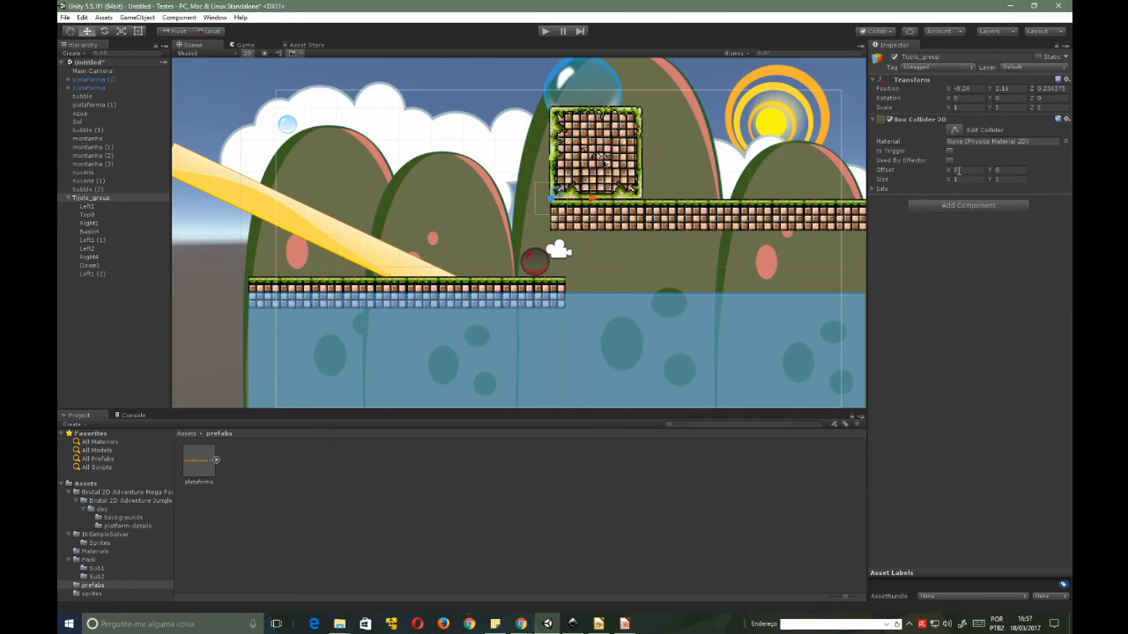
- Fit the box collider horizontally to the brick block, with offset X 1.39 and size X 2.9
left_click_drag(950, 170, 990, 156)
left_click_drag(952, 183, 971, 170)
type("3")
left_click(968, 168)
type("0")
left_click_drag(951, 171, 982, 169)
left_click(963, 179)
left_click_drag(949, 182, 945, 173)
- Fit the box collider vertically to the brick block, with offset Y 1.46 and size Y 3
left_click_drag(988, 179, 1015, 179)
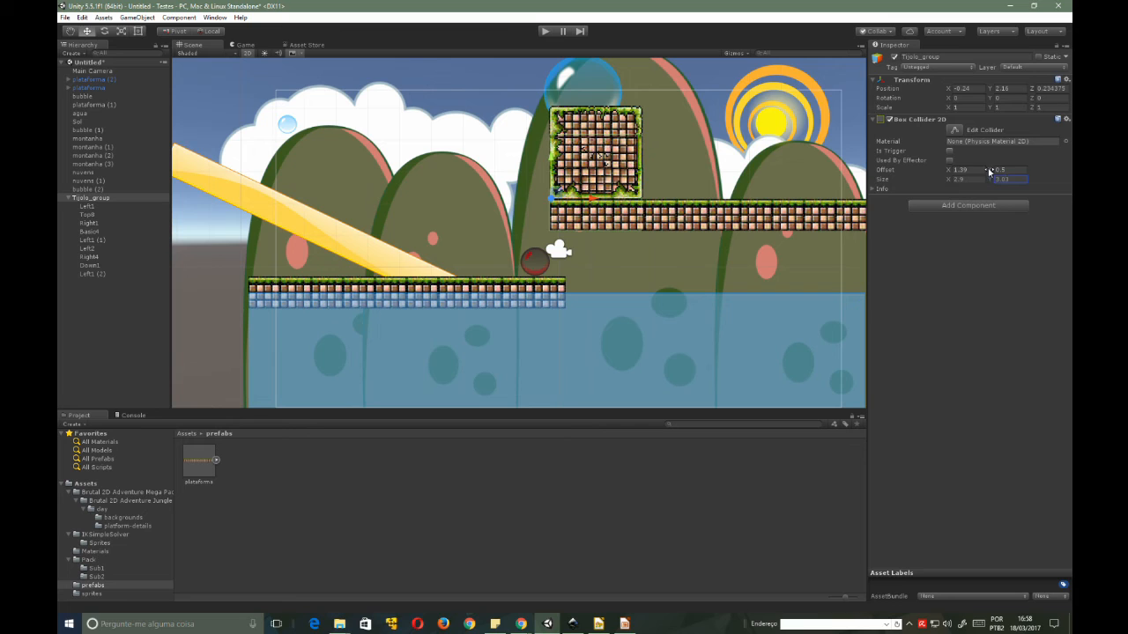
left_click_drag(990, 171, 1004, 166)
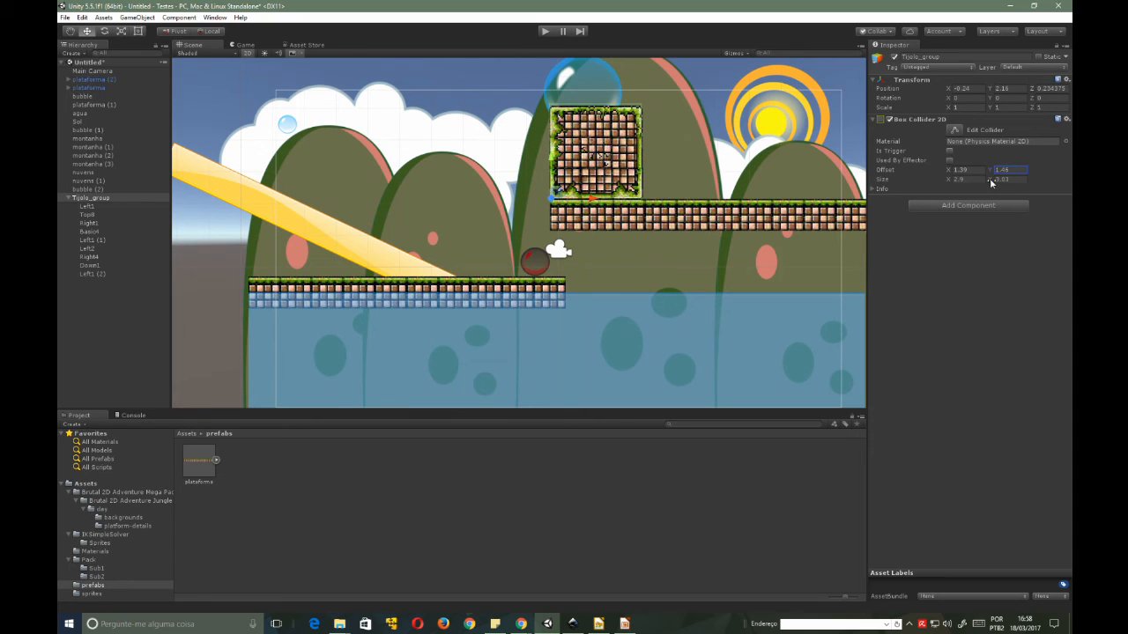
left_click(1014, 179)
type("3")
- Slide Tijolo_group off the platform and back, then settle it near the platform's left end at X 0, Y 2.14
left_click(89, 201)
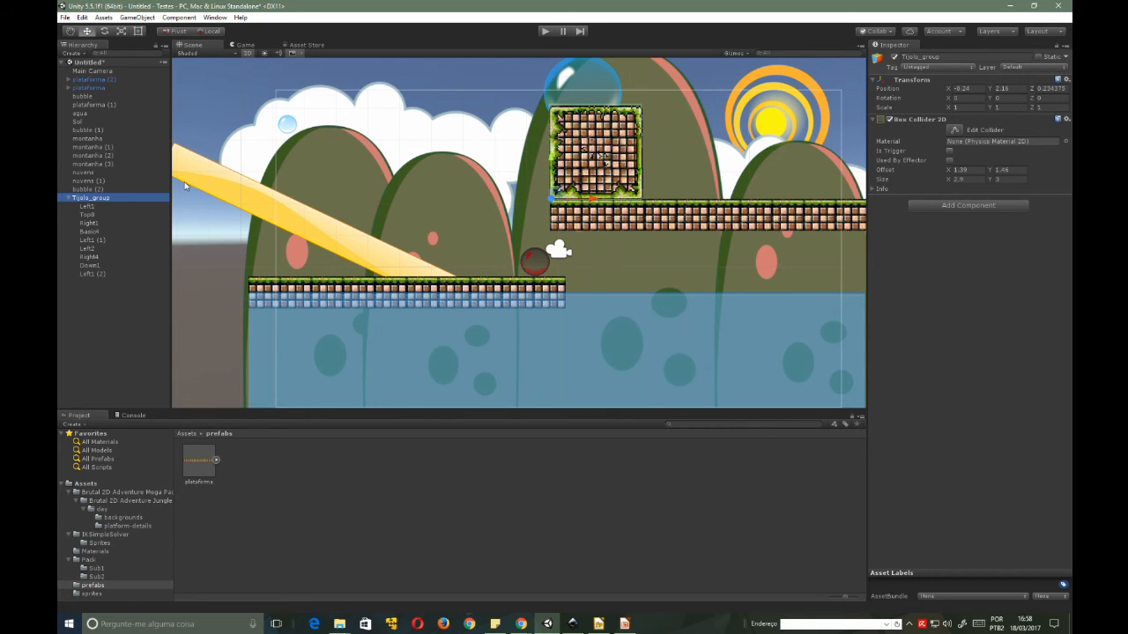
left_click_drag(583, 198, 465, 197)
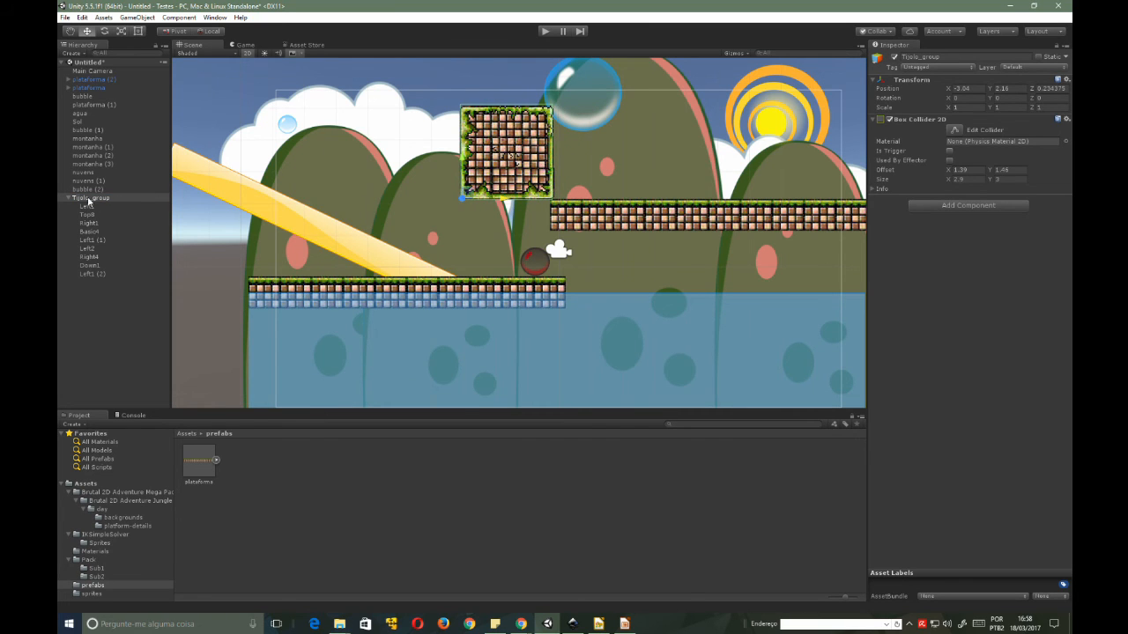
left_click_drag(498, 199, 588, 211)
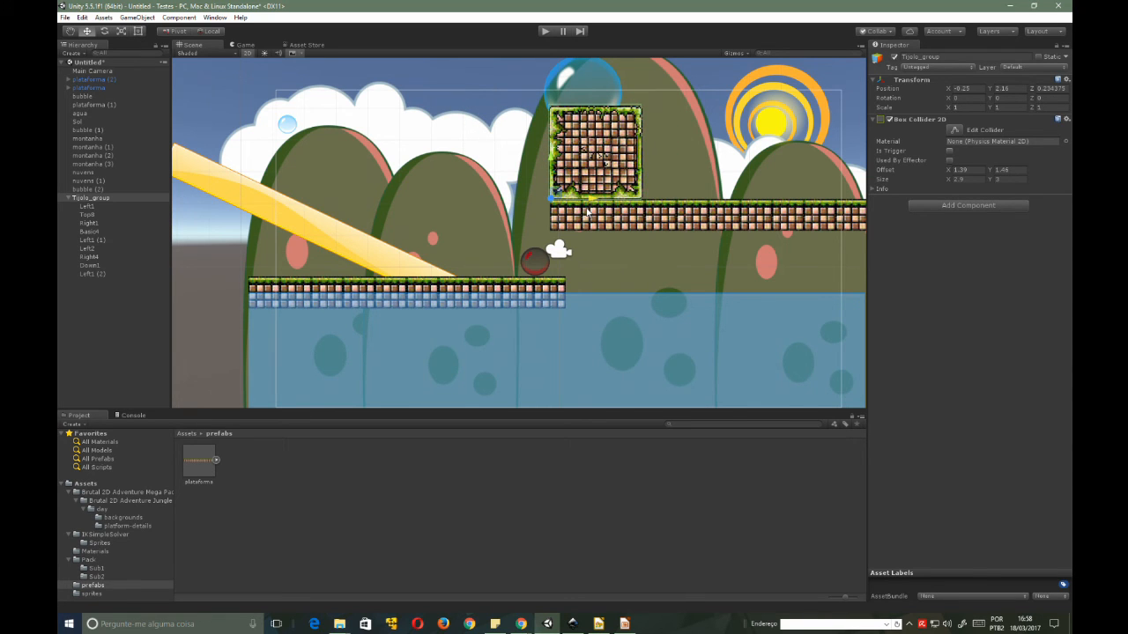
mouse_move(554, 159)
left_mouse_down()
mouse_move(558, 207)
mouse_move(561, 159)
left_mouse_up()
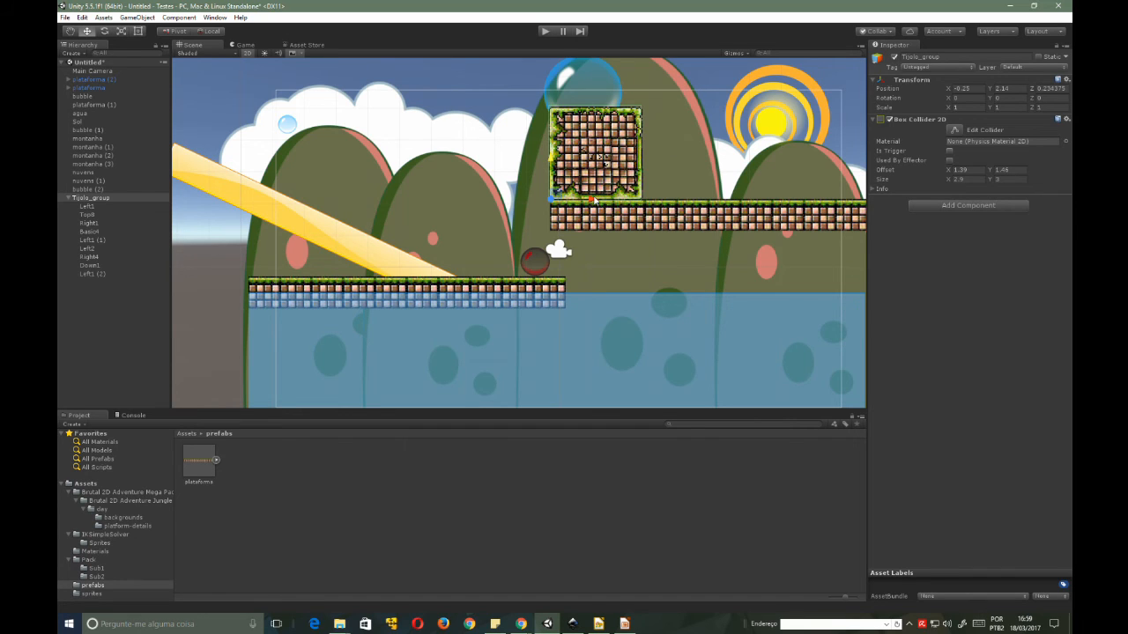
left_click_drag(603, 181, 611, 180)
- Duplicate Tijolo_group and expand the copy to show its child tiles
left_click(76, 198)
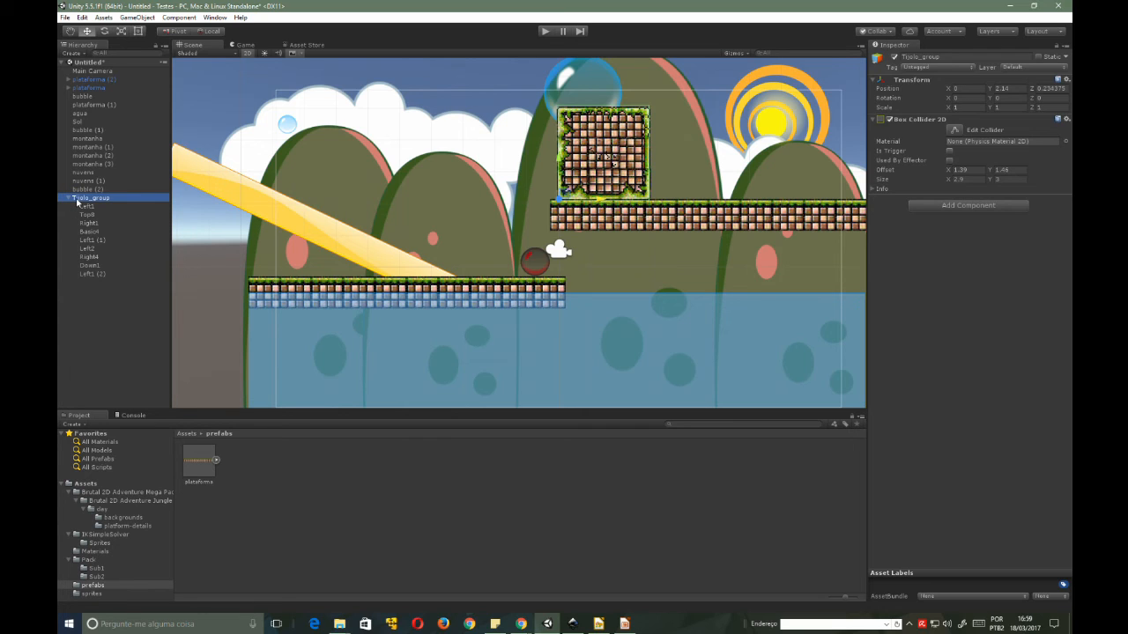
key("ctrl+d")
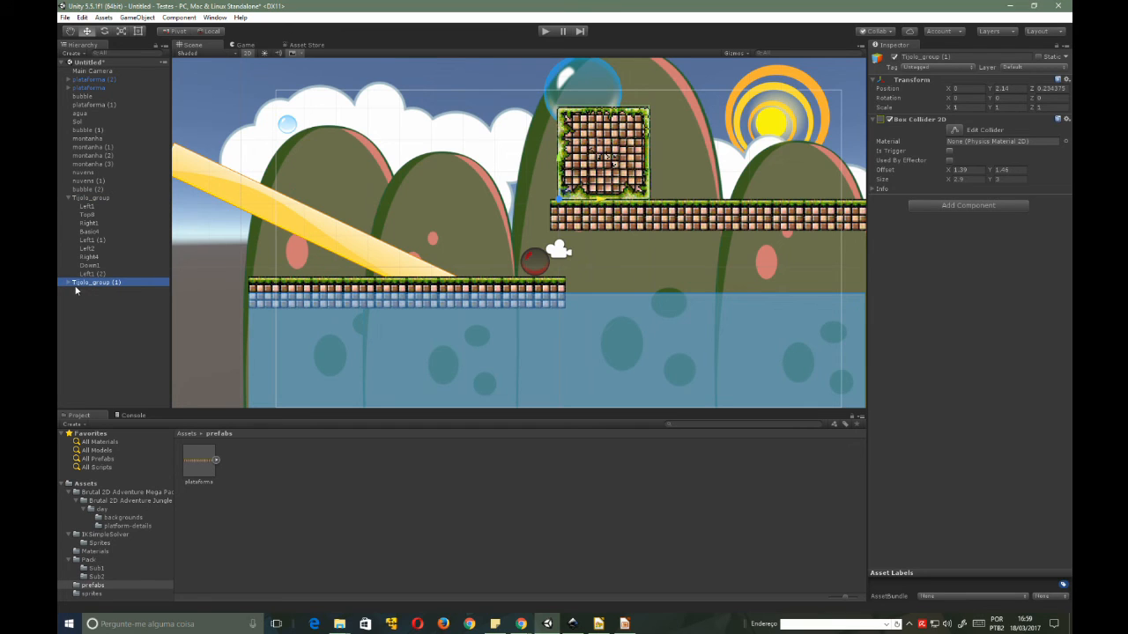
left_click(68, 283)
left_click(92, 290)
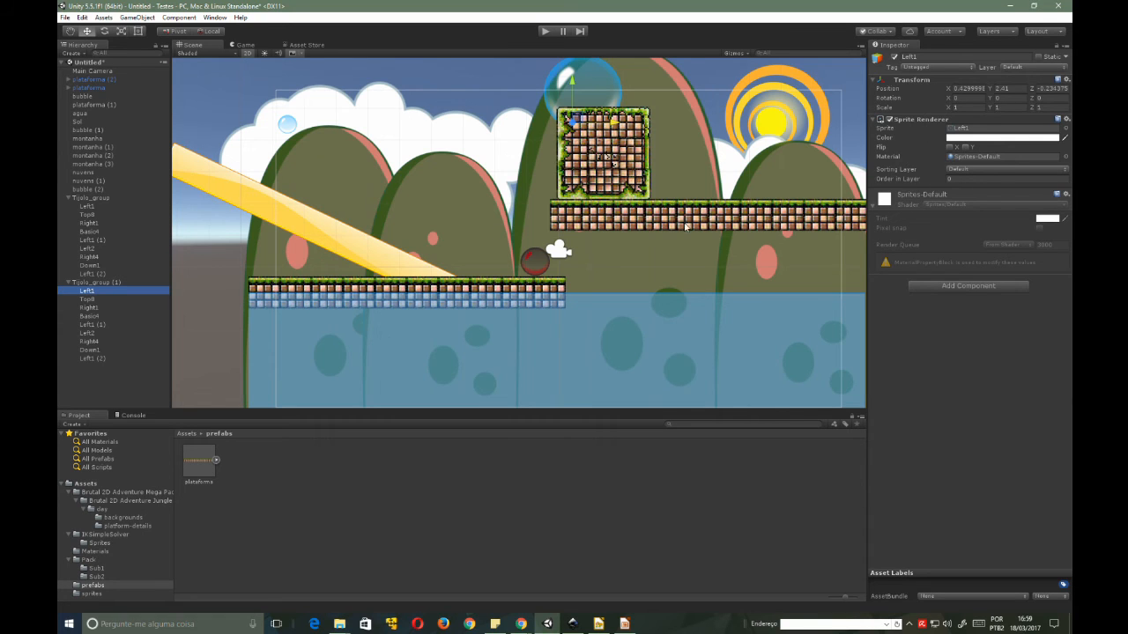
left_click(92, 283)
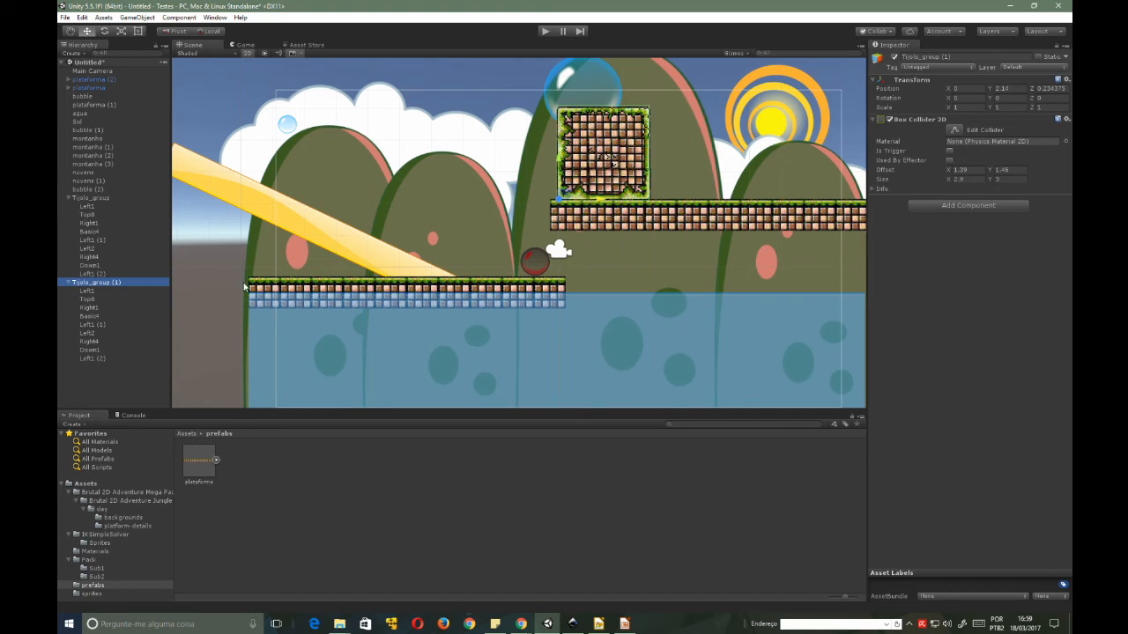
- Compare the original Tijolo_group with its duplicate by selecting each in turn
left_click(92, 198)
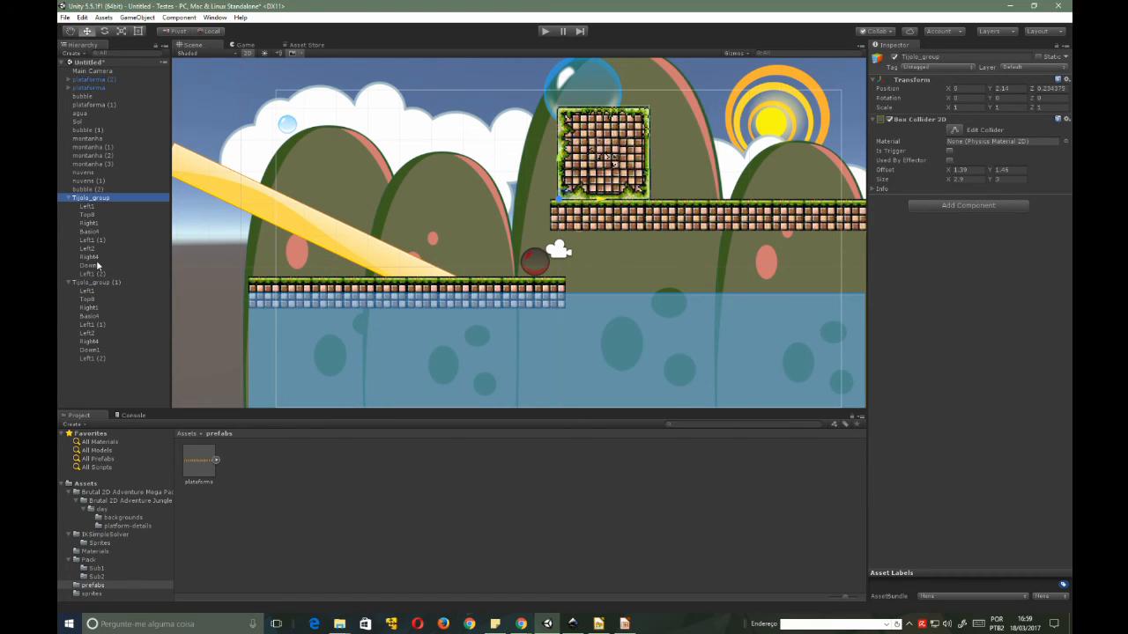
left_click(92, 282)
left_click(97, 200)
left_click(93, 273)
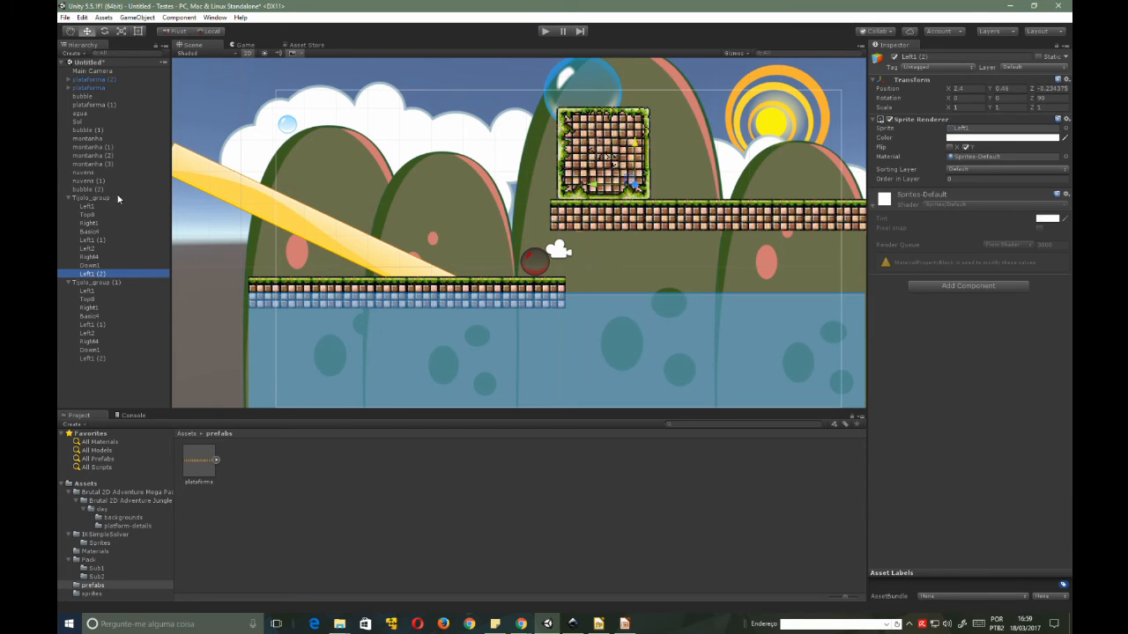
left_click(94, 201)
left_click(90, 283)
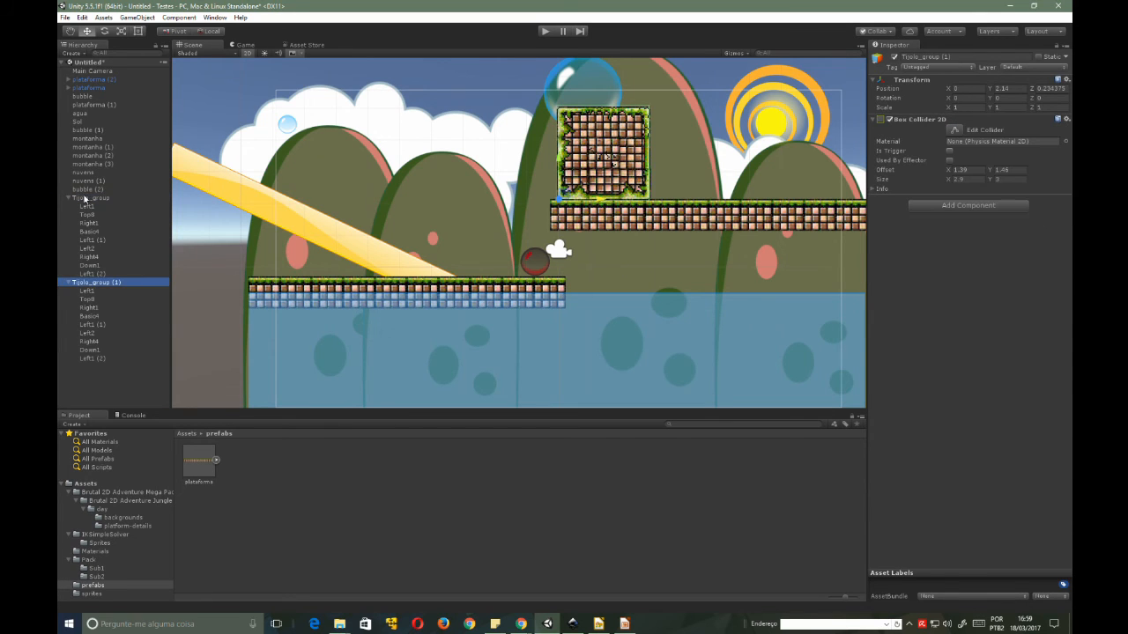
left_click(83, 199)
- Move Tijolo_group (1) beside the original block on the upper platform, at X 2.99, Y 2.14
left_click(93, 283)
left_click(609, 202)
left_click_drag(610, 202, 689, 206)
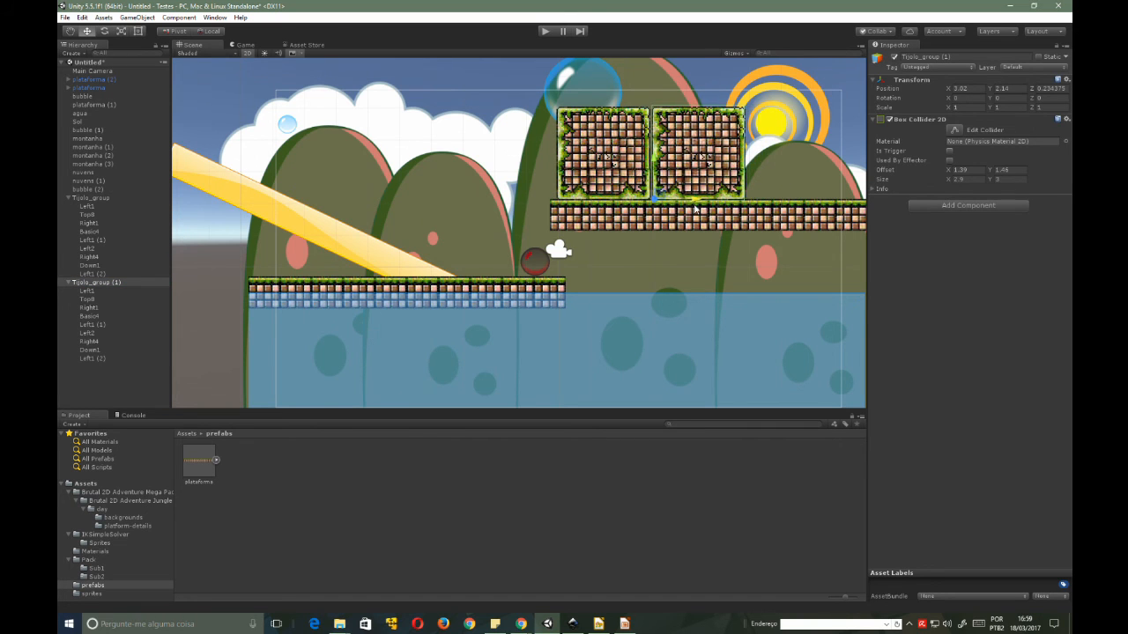
- Check the positions and collider outlines of the two side-by-side brick blocks by alternating between them
left_click(82, 198)
left_click(92, 283)
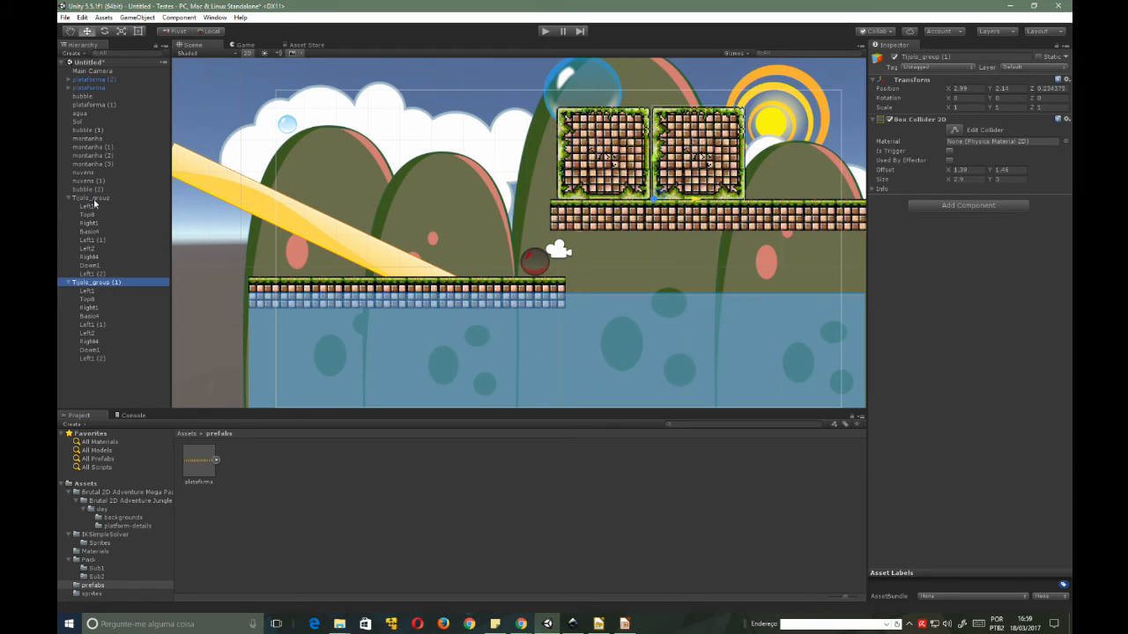
left_click(93, 199)
left_click(90, 284)
left_click(84, 200)
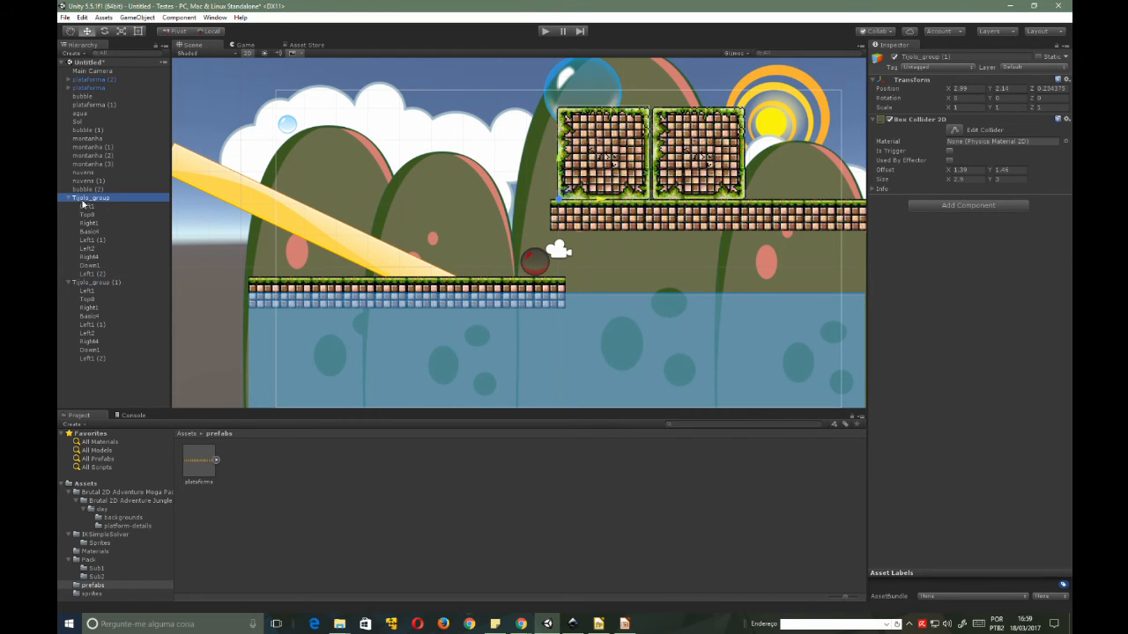
left_click(80, 284)
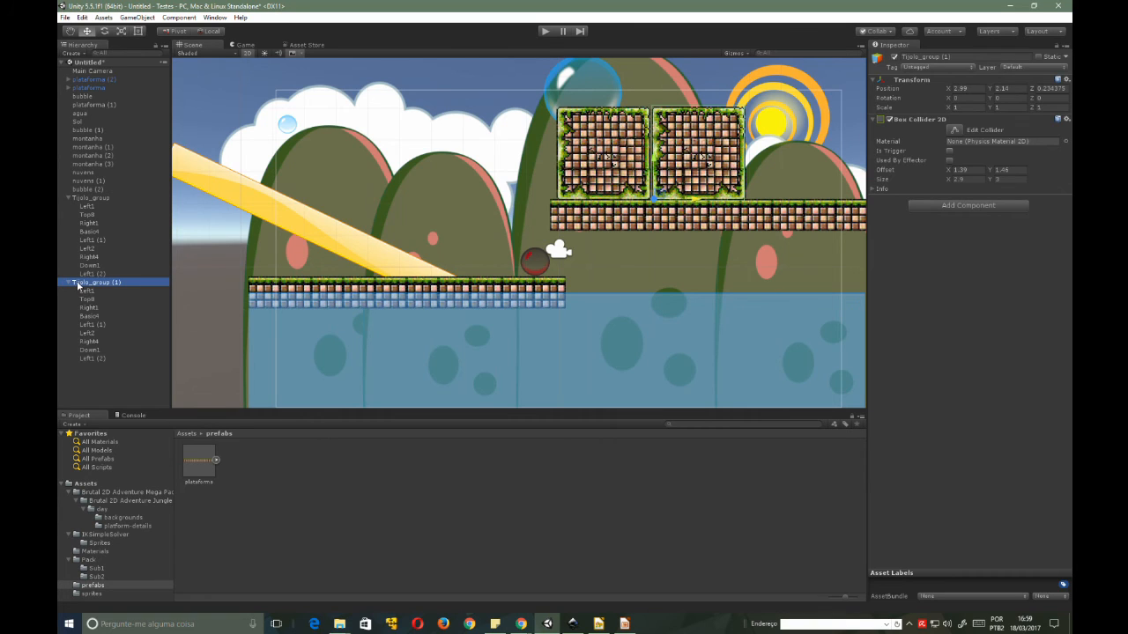
- Delete the duplicate Tijolo_group (1) from the scene and save the remaining Tijolo_group as a prefab in the prefabs folder
key("Delete")
left_click(77, 200)
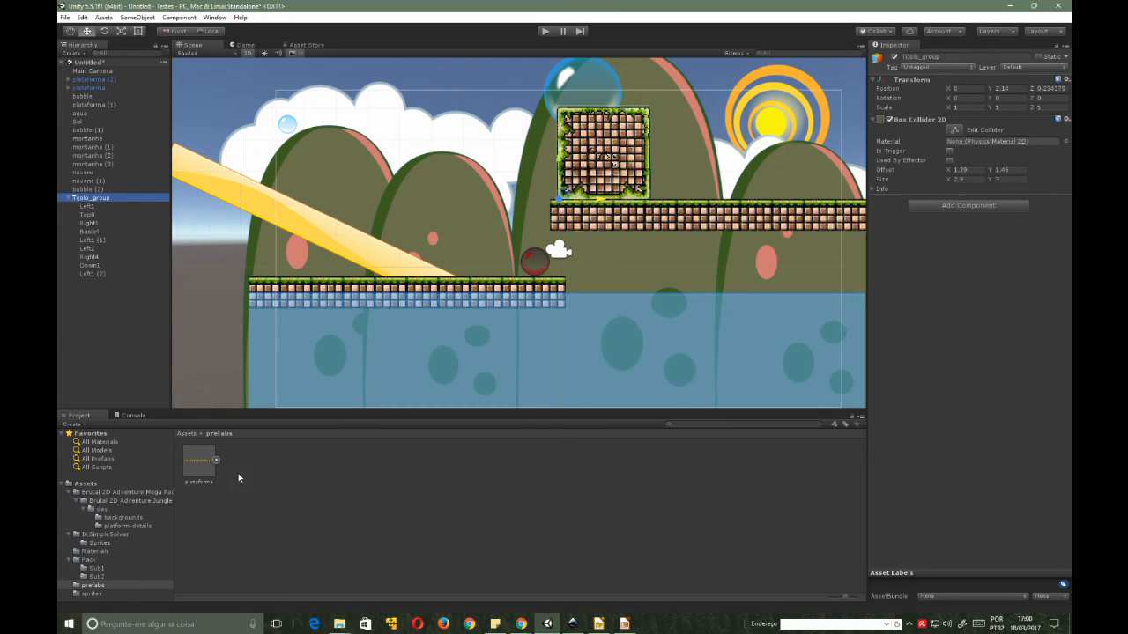
left_click(69, 494)
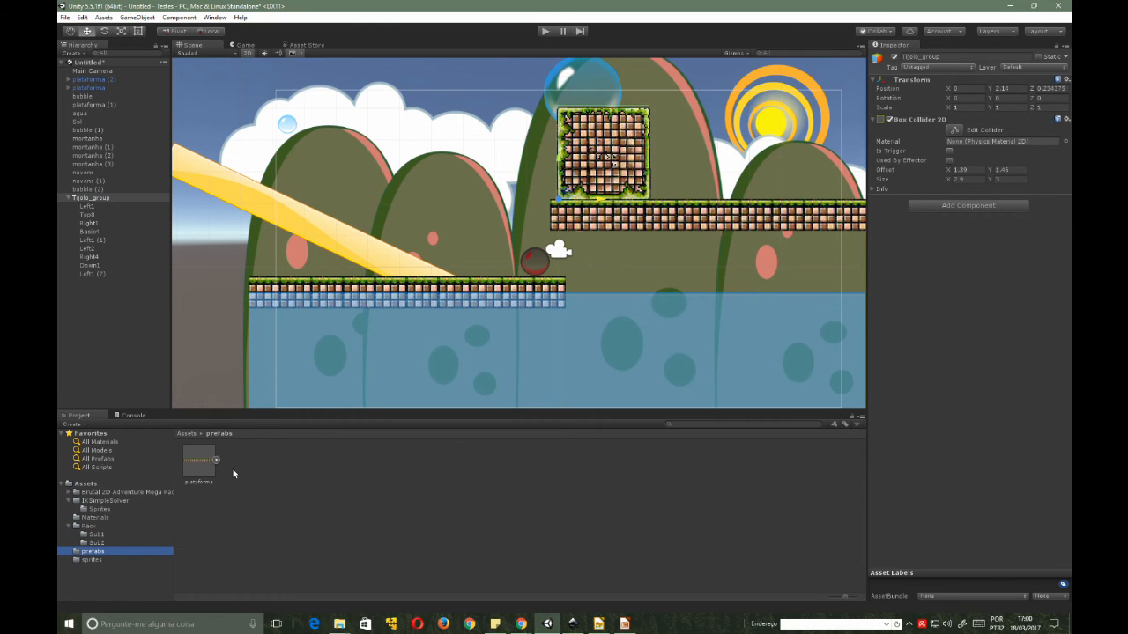
left_click(201, 465)
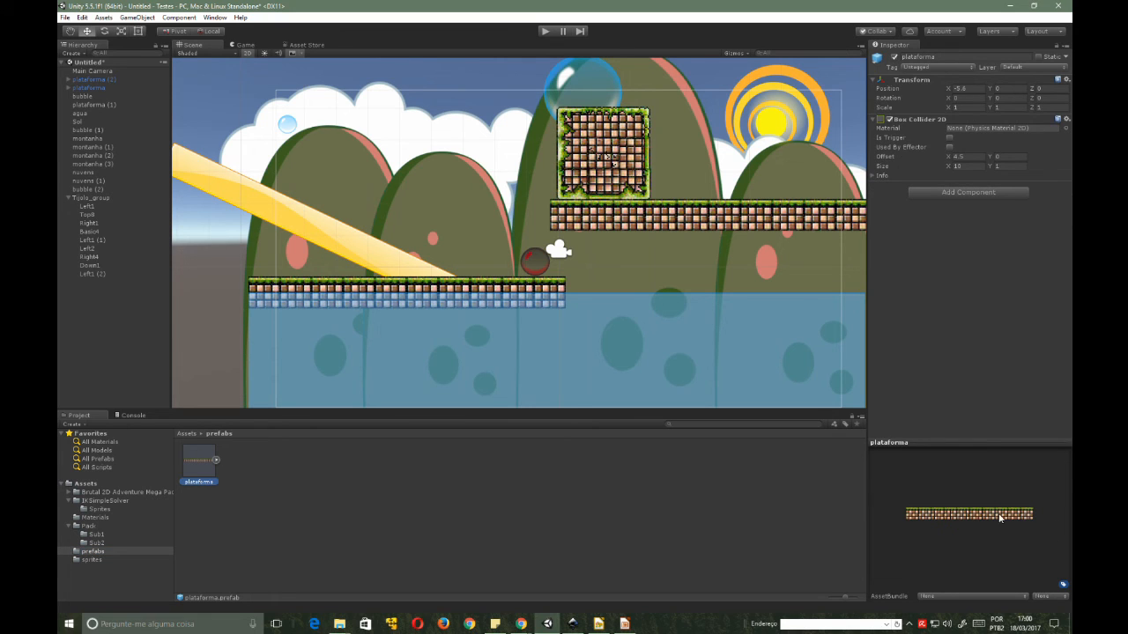
left_click_drag(971, 443, 997, 413)
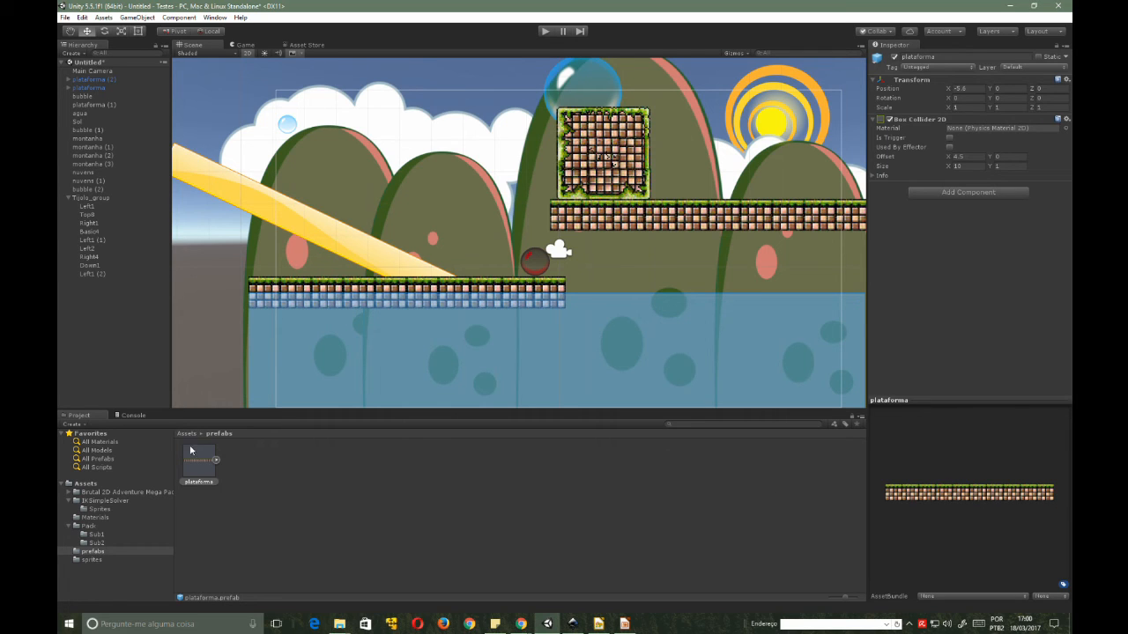
left_click(87, 198)
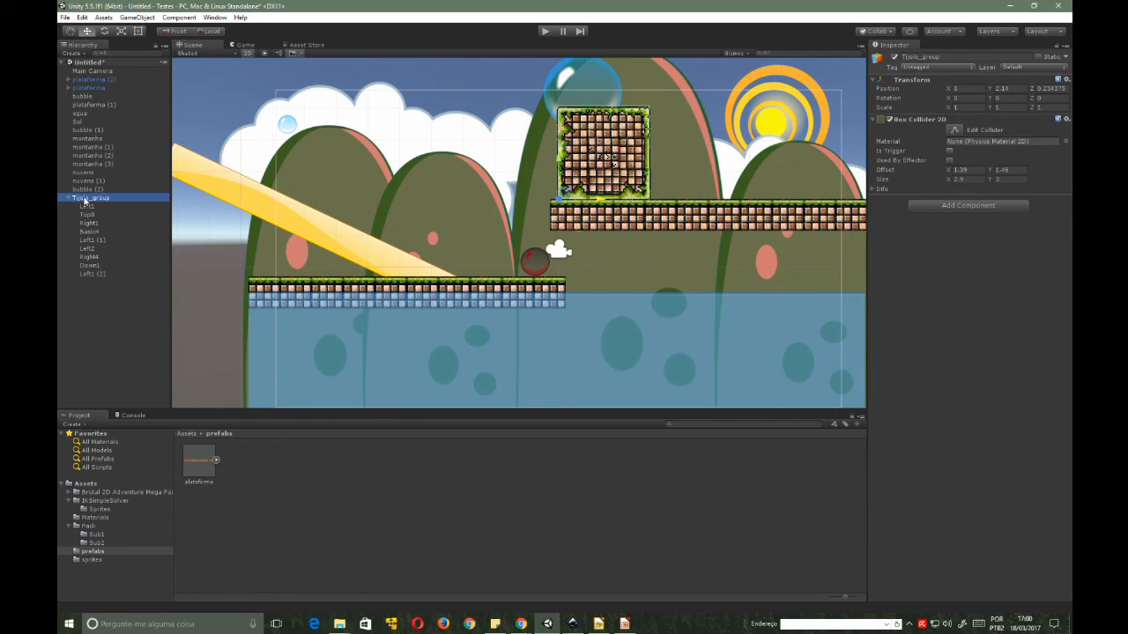
left_click_drag(85, 200, 278, 477)
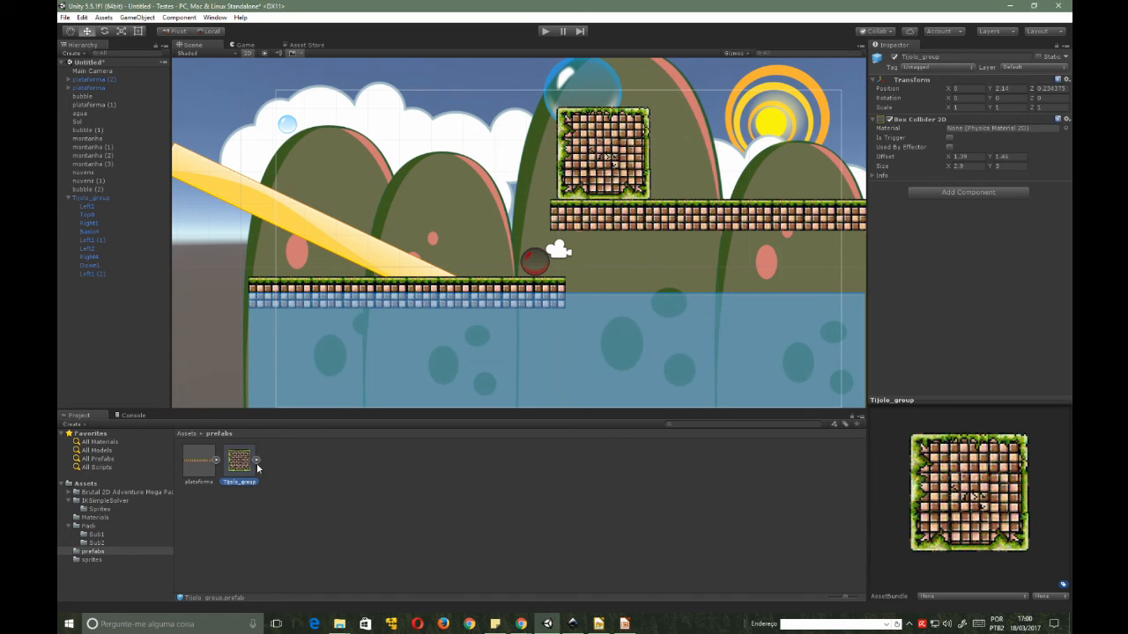
- Examine the individual tile sprites contained in the Tijolo_group prefab
left_click(256, 461)
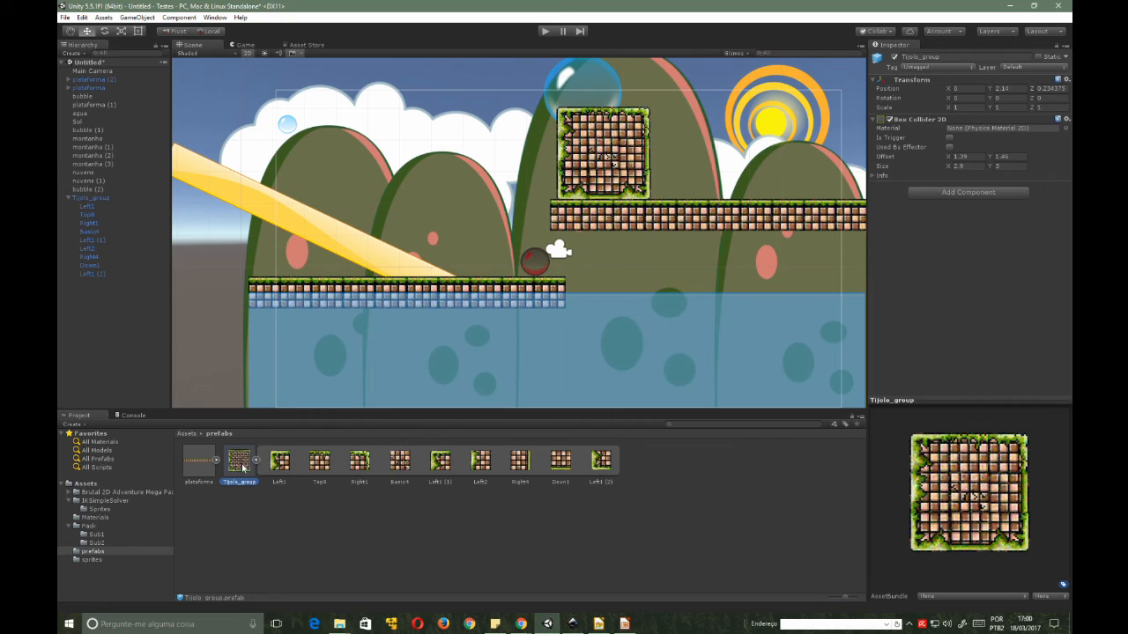
left_click(255, 461)
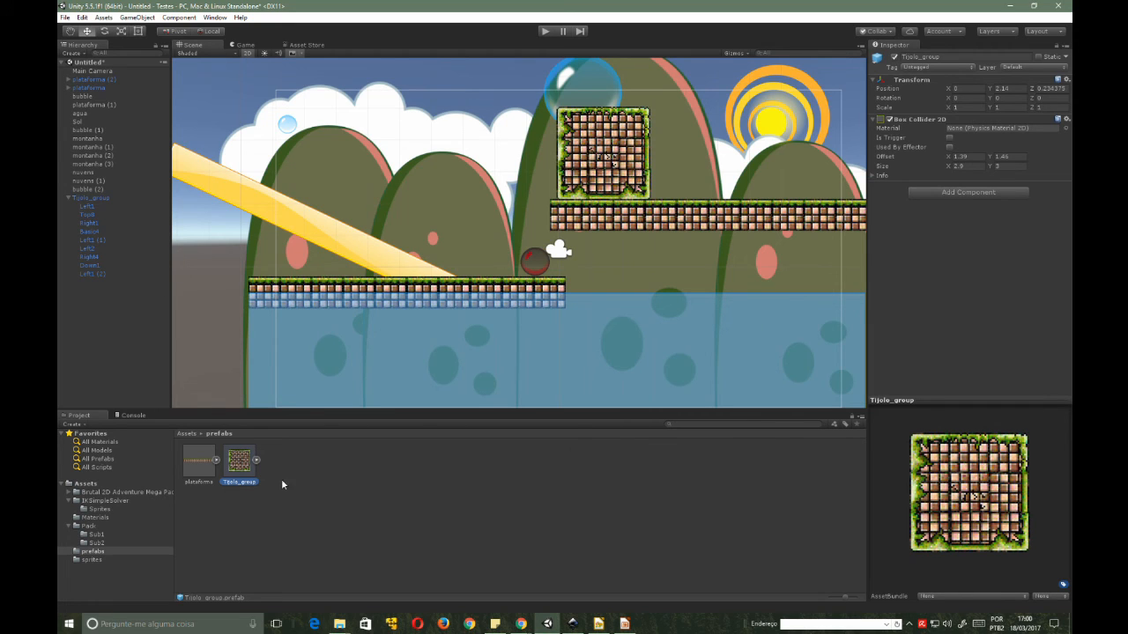
left_click(256, 461)
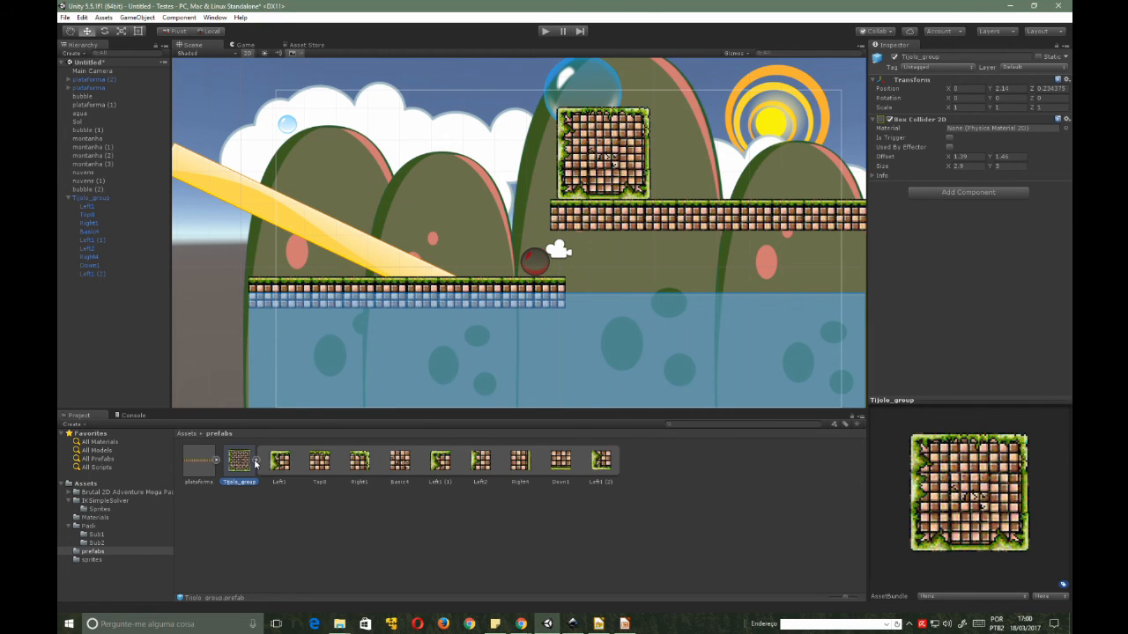
left_click(310, 463)
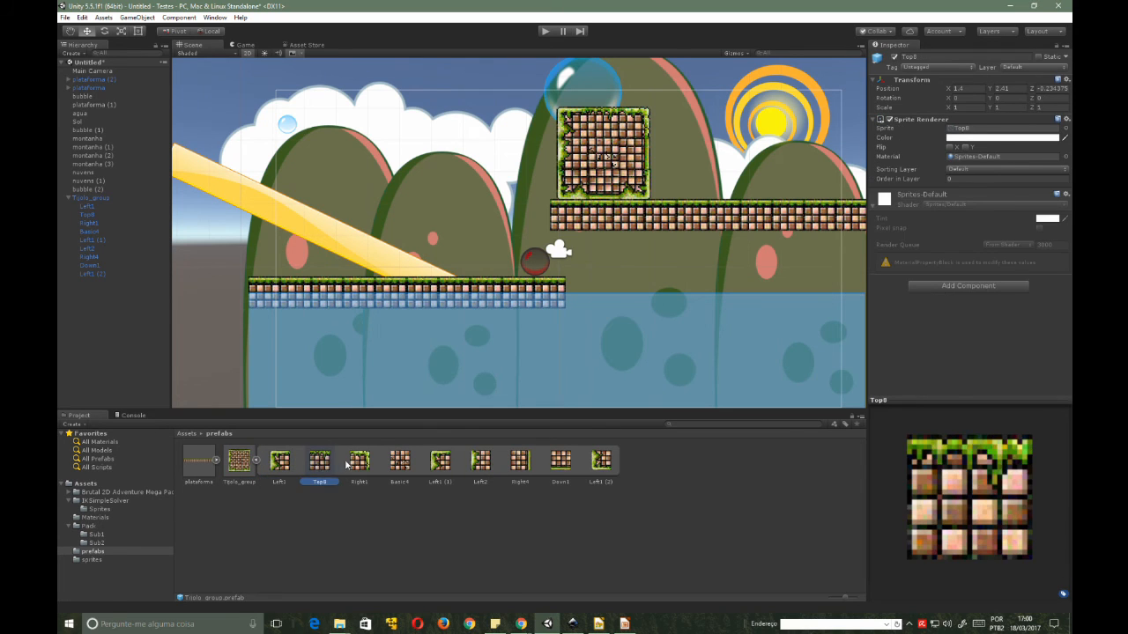
left_click(351, 463)
left_click(425, 462)
left_click(445, 463)
left_click(509, 462)
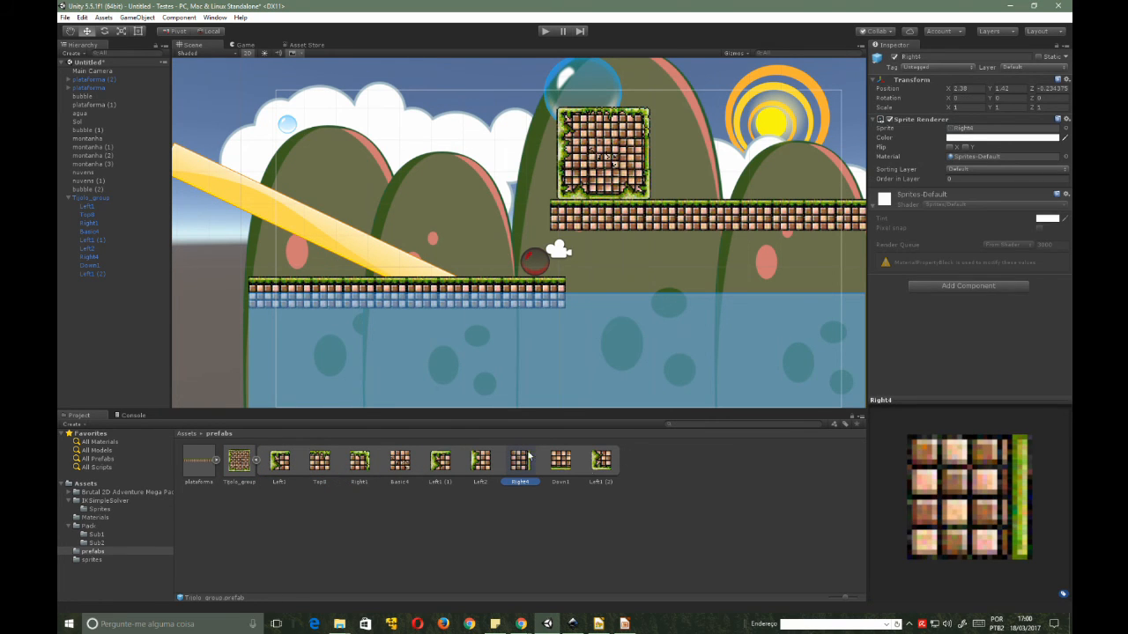
left_click(239, 461)
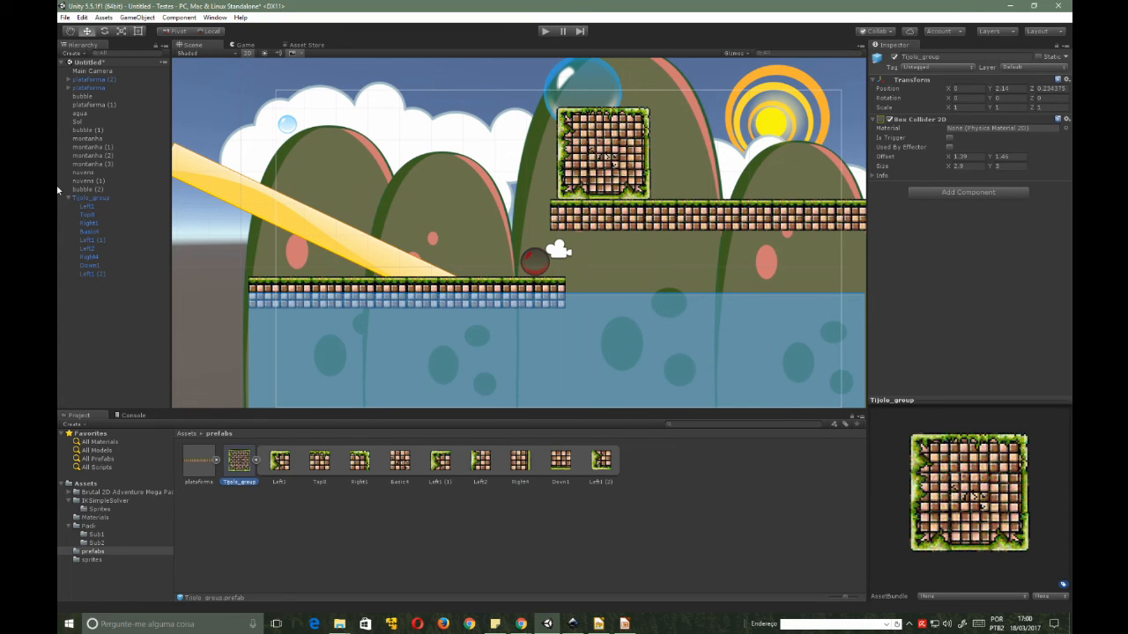
- Replace the original Tijolo_group in the scene with an instance of its prefab on the upper platform's near end
left_click(93, 199)
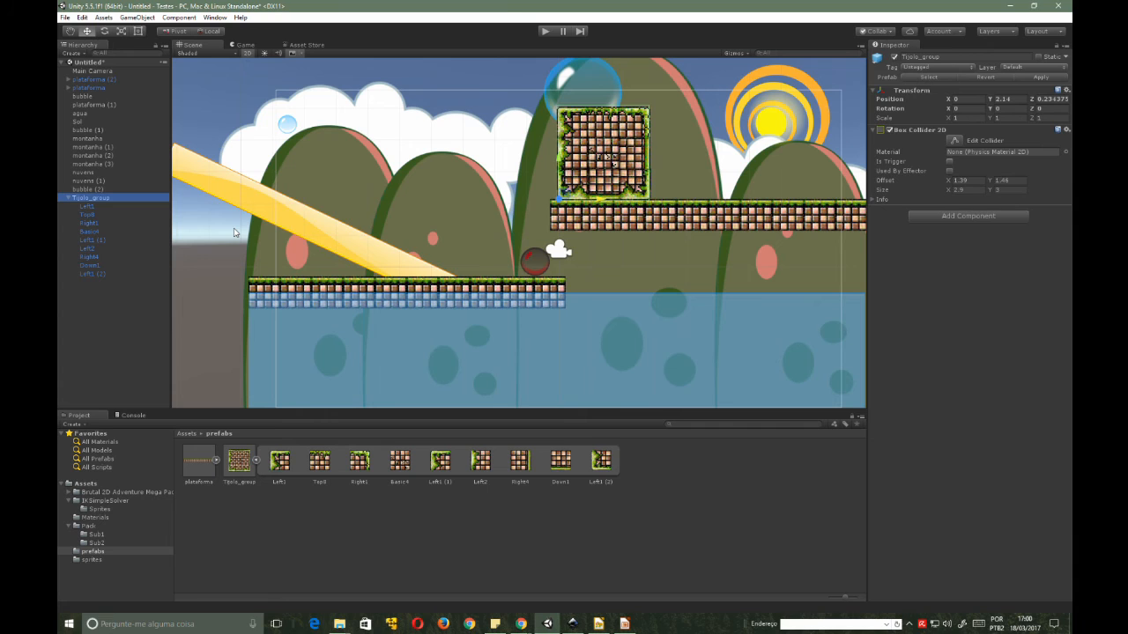
key("Delete")
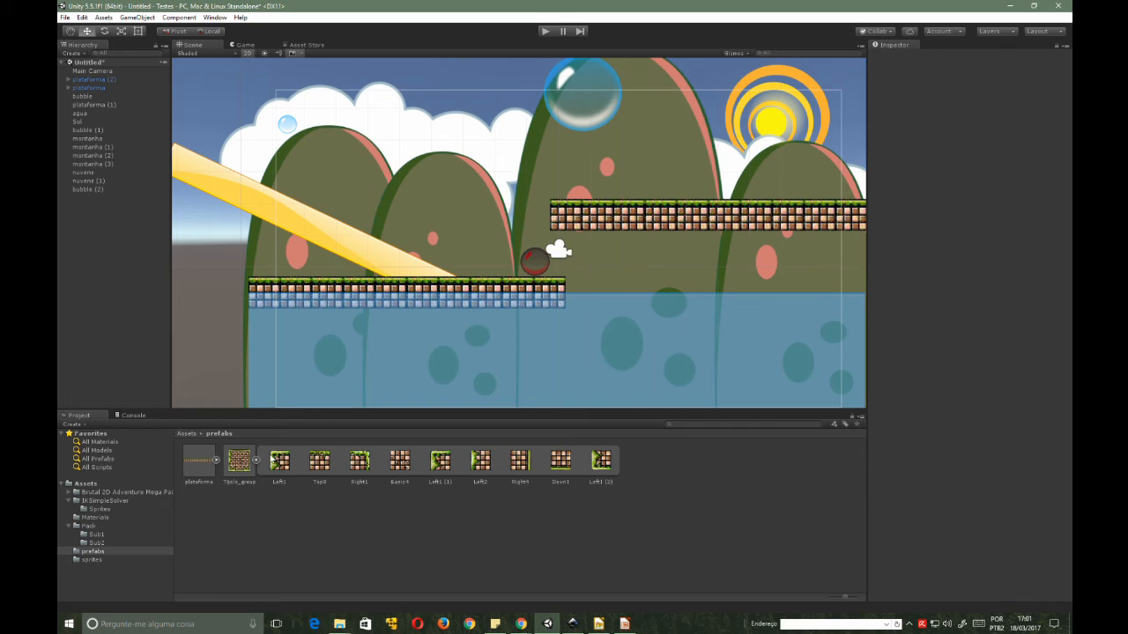
left_click(256, 460)
left_click(243, 470)
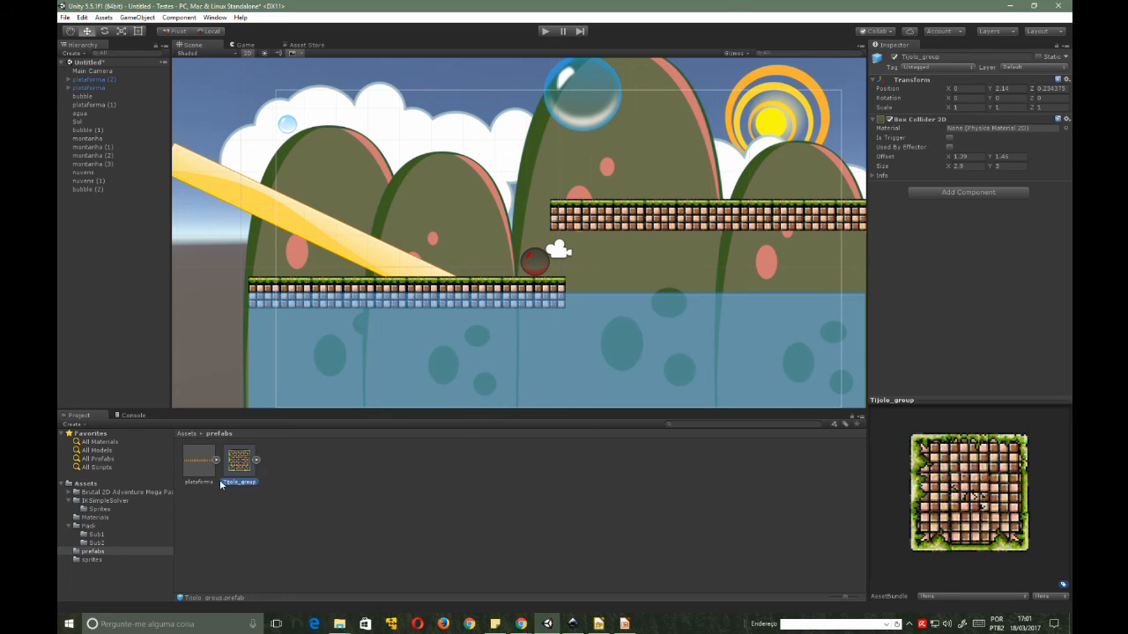
left_click_drag(239, 460, 561, 206)
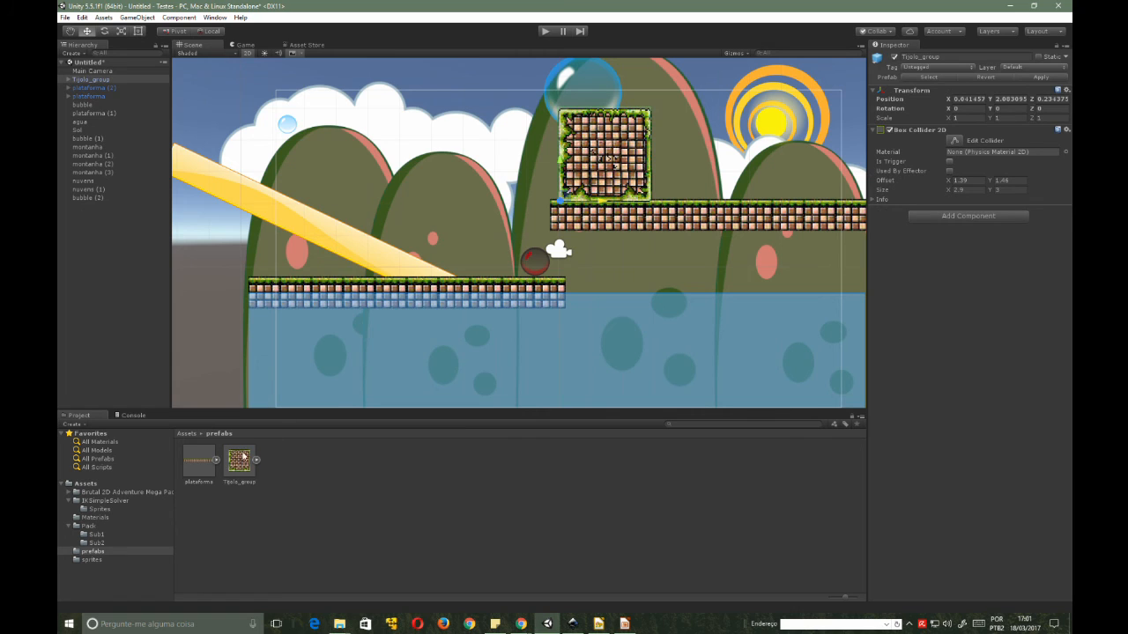
- Add a second Tijolo_group prefab instance in the water below the upper platform, at about X 6.91, Y -4.23
left_click_drag(243, 457, 249, 407)
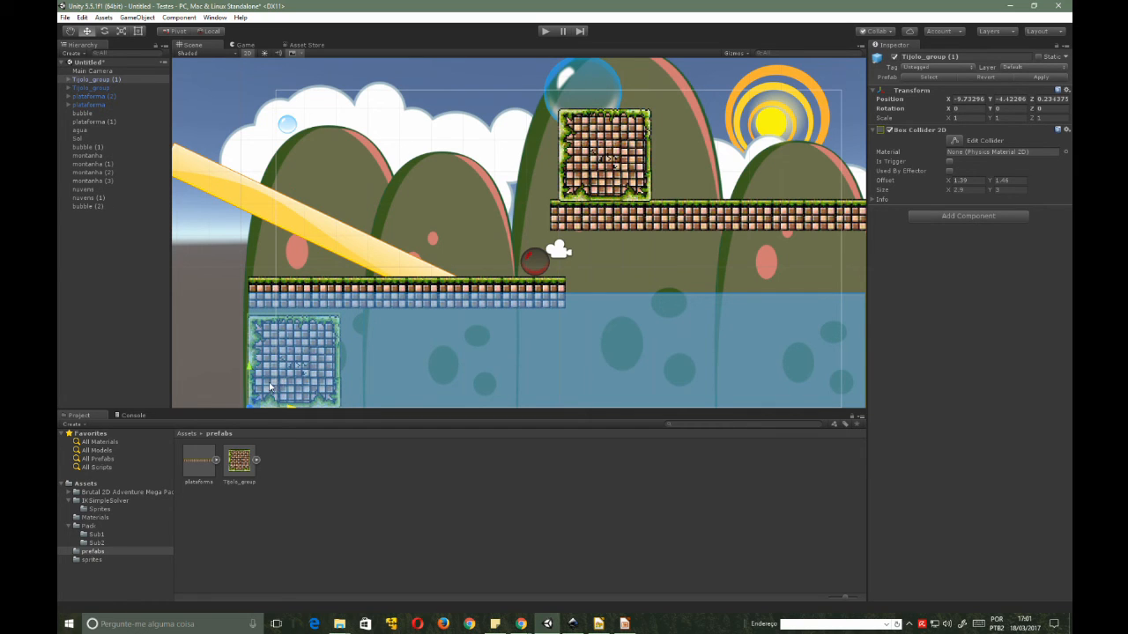
left_click_drag(290, 408, 824, 404)
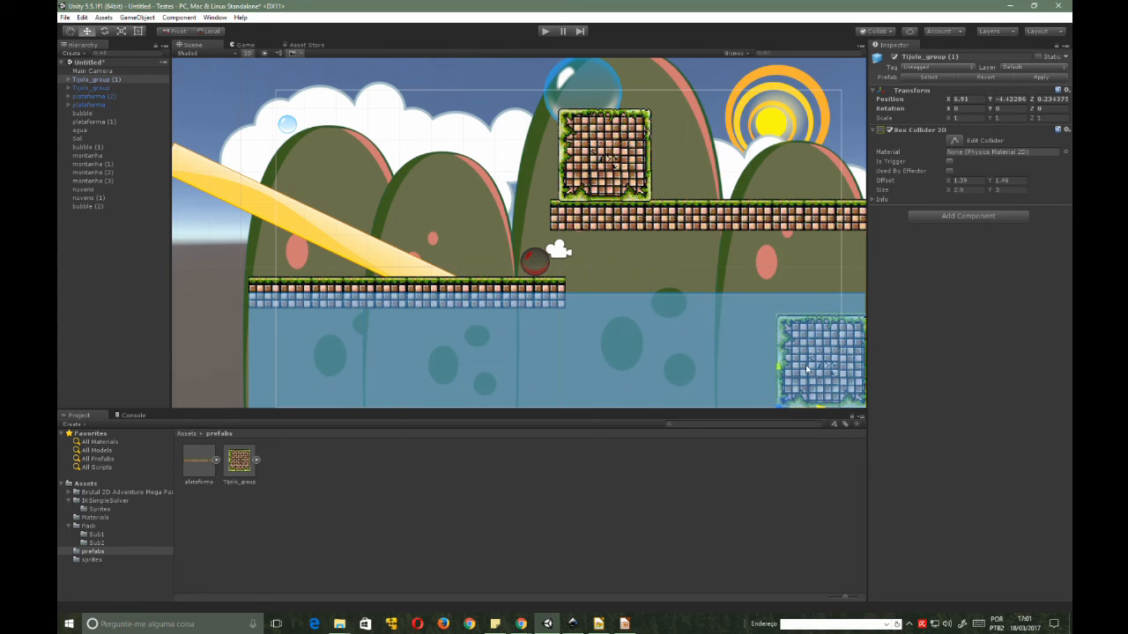
left_click_drag(782, 367, 778, 335)
left_click_drag(779, 333, 778, 370)
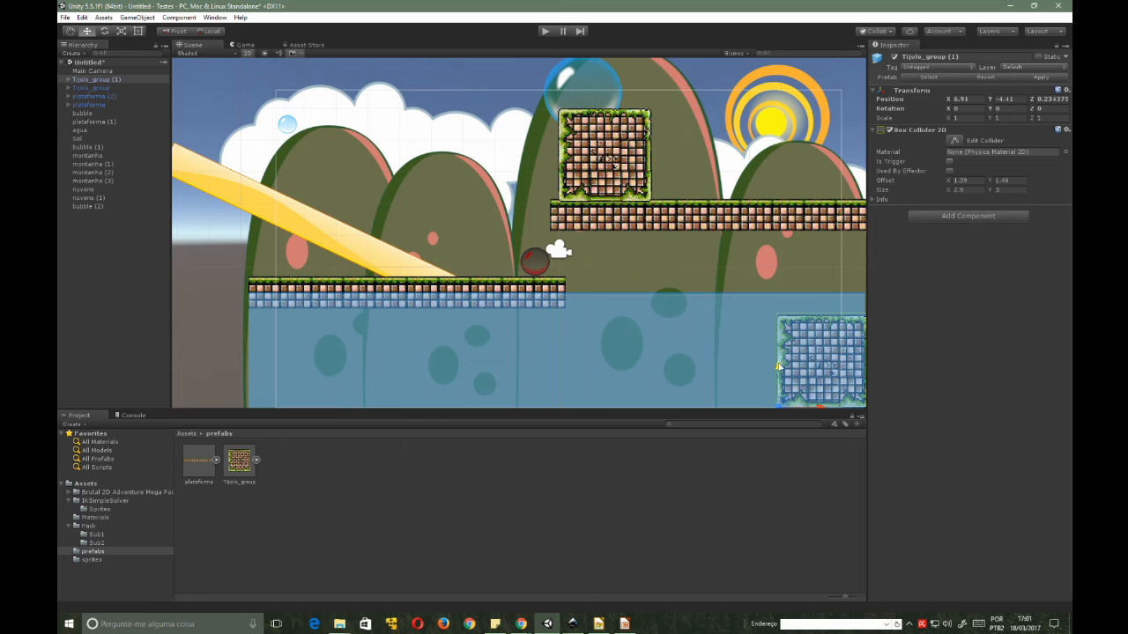
left_click_drag(781, 366, 842, 365)
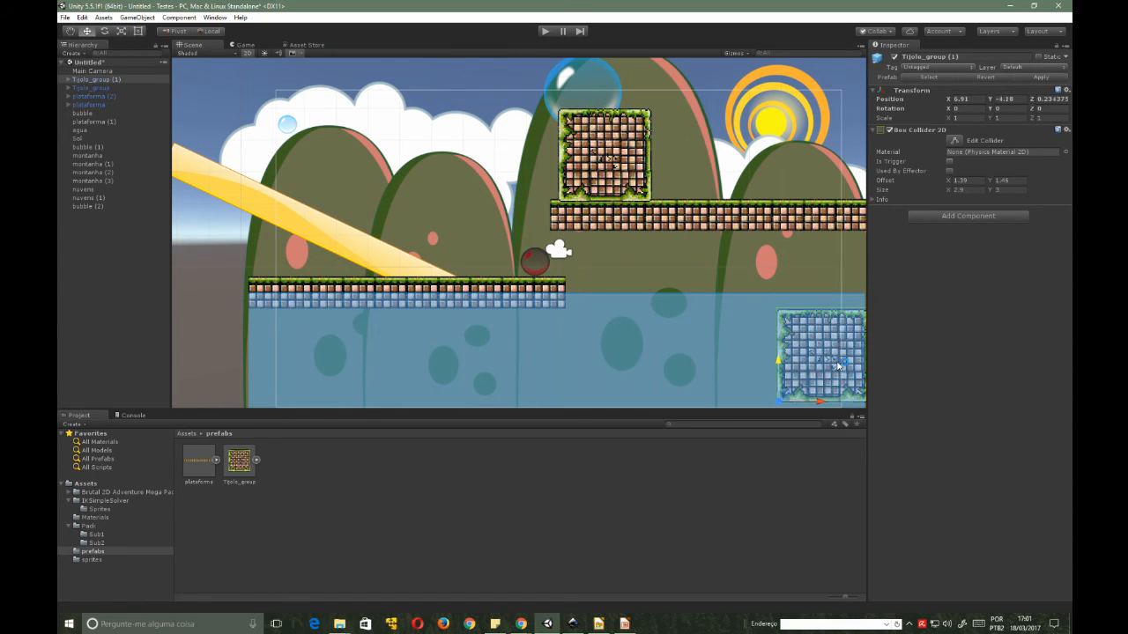
- Examine the components of the second block's parent and its child tiles, along with the parent's available layers
left_click(96, 77)
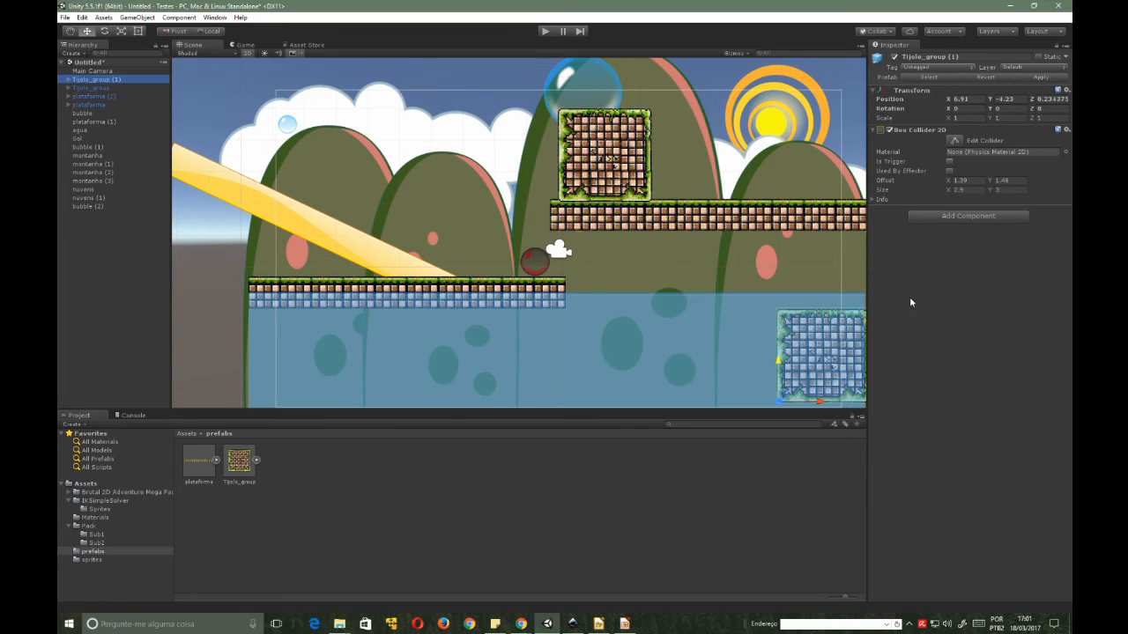
left_click(68, 80)
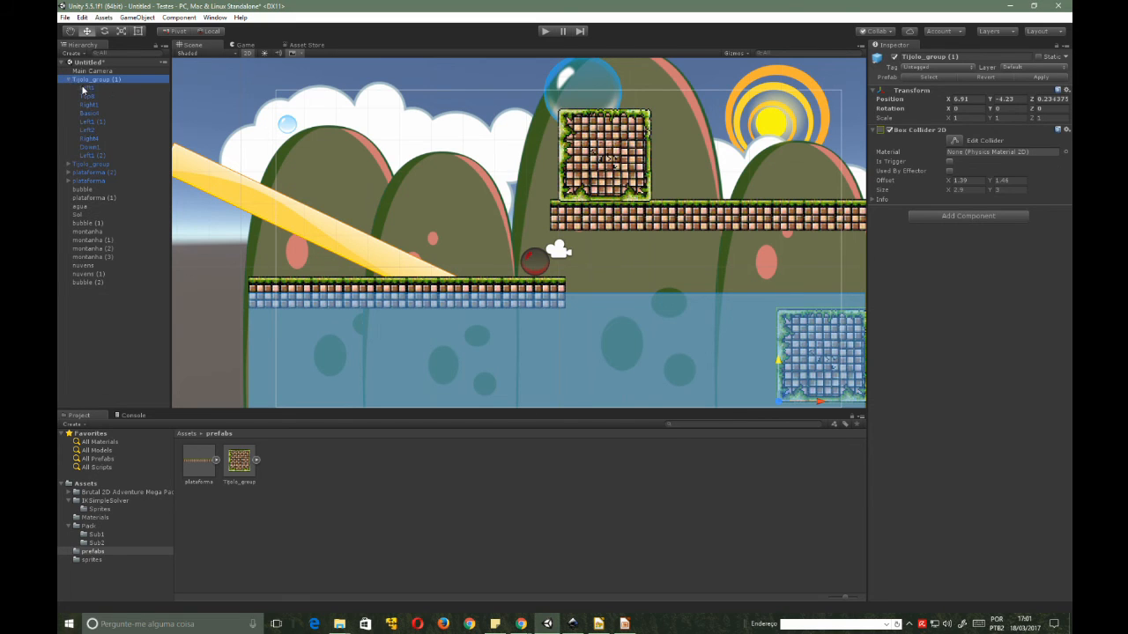
left_click(85, 88)
left_click(88, 97)
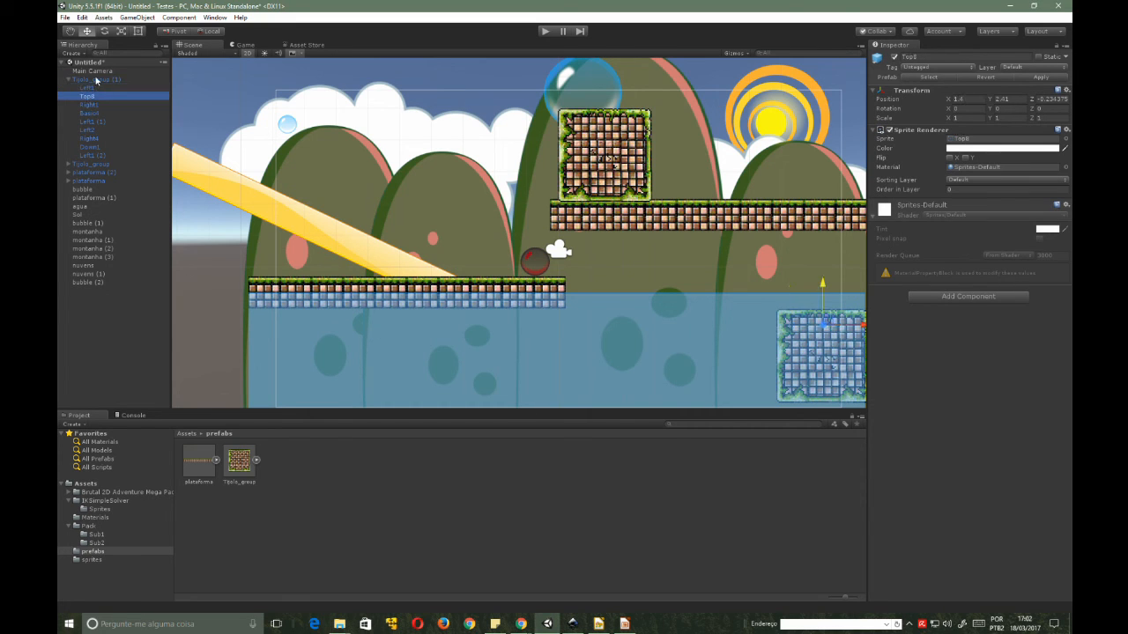
left_click(95, 79)
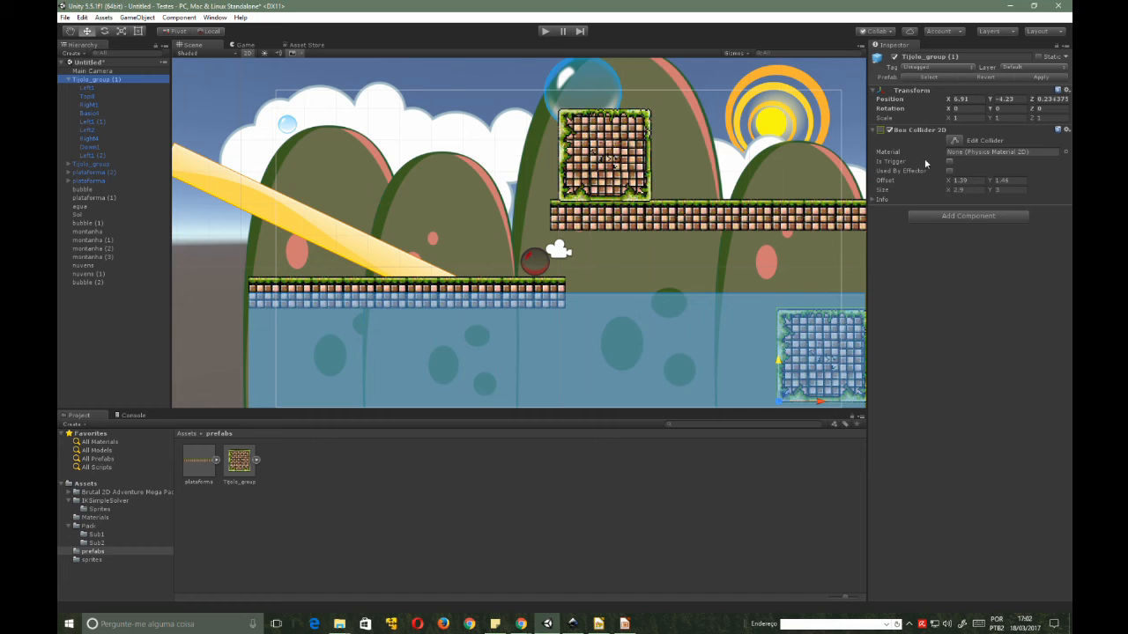
left_click(86, 88)
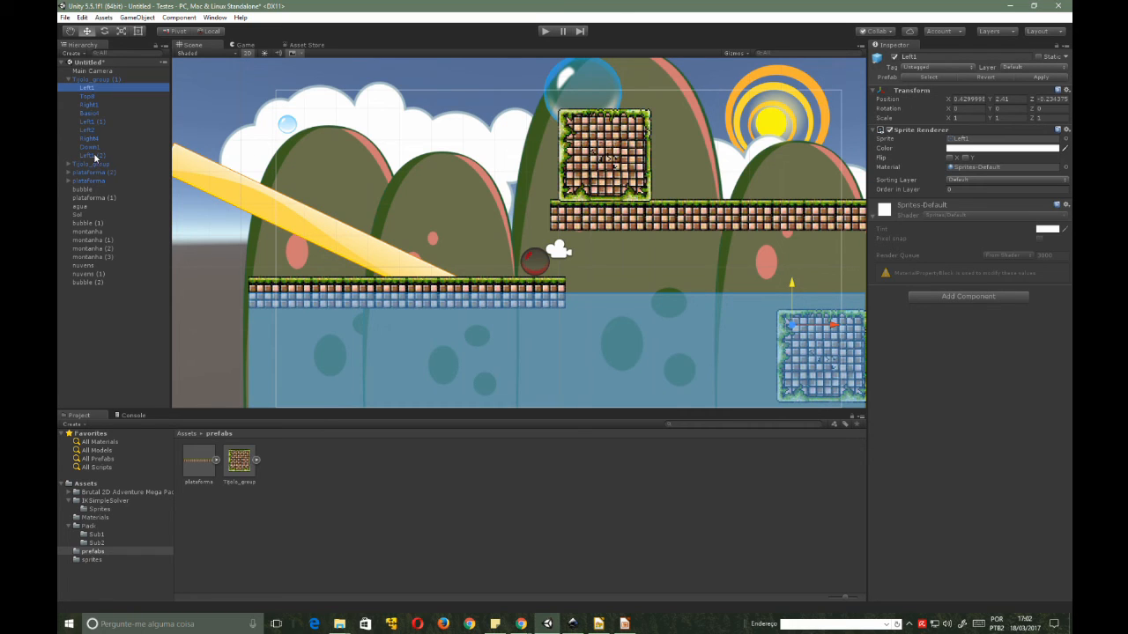
left_click(92, 81)
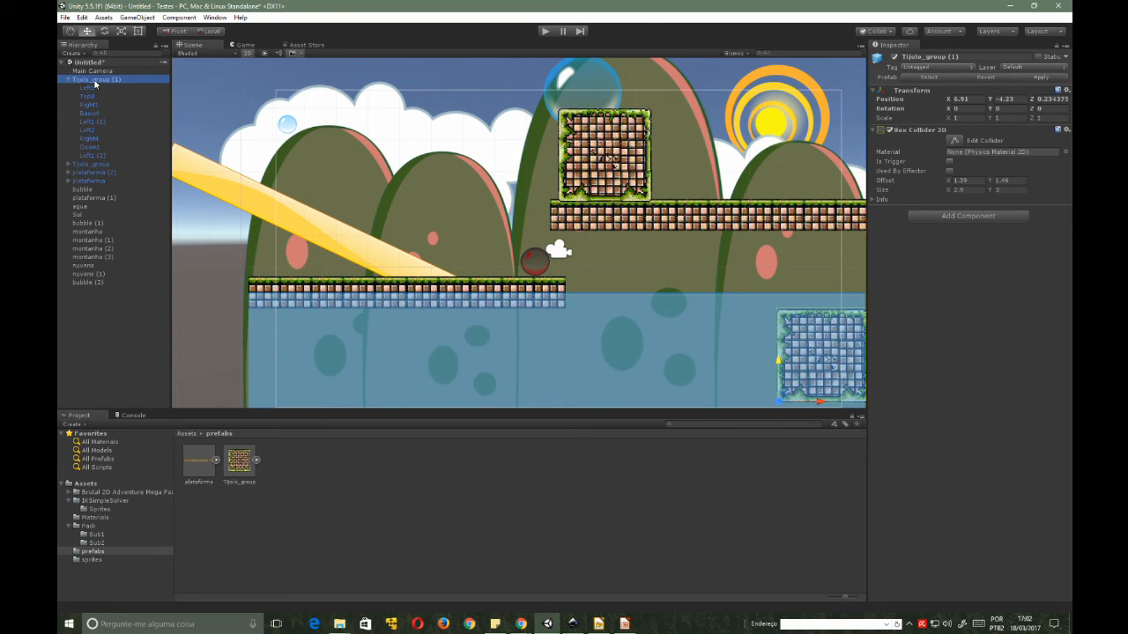
left_click(95, 81)
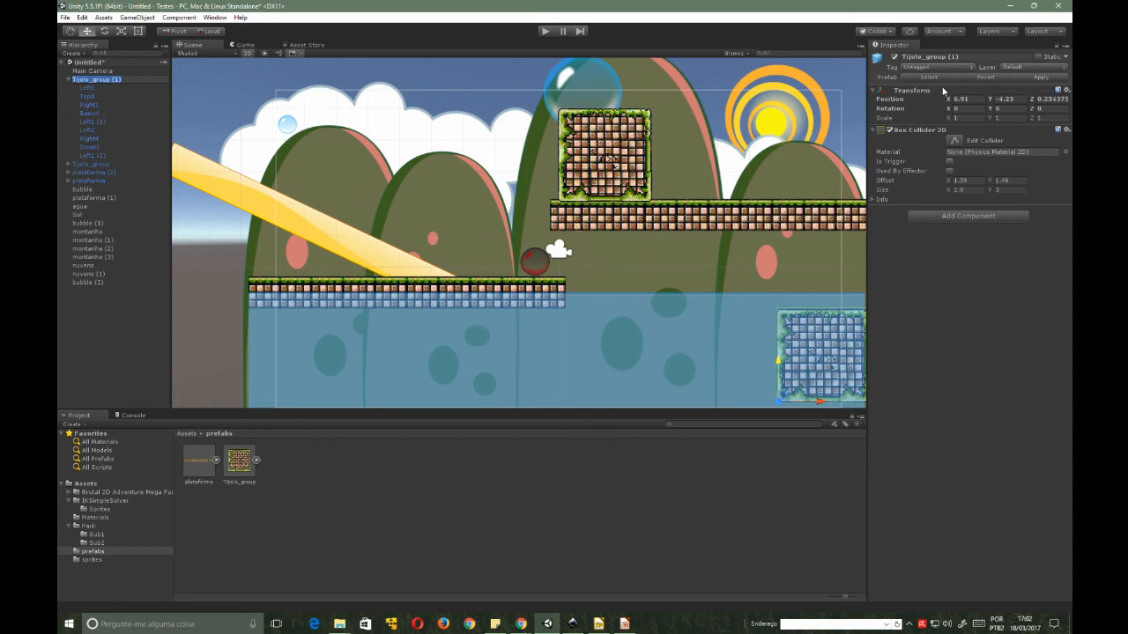
left_click(1030, 68)
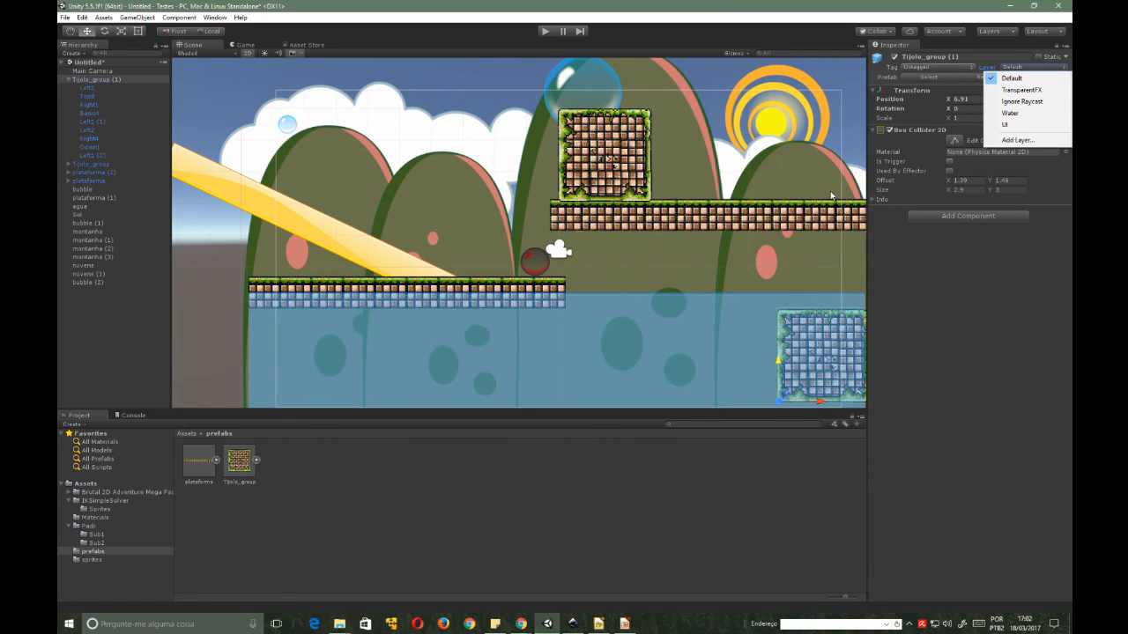
left_click(979, 345)
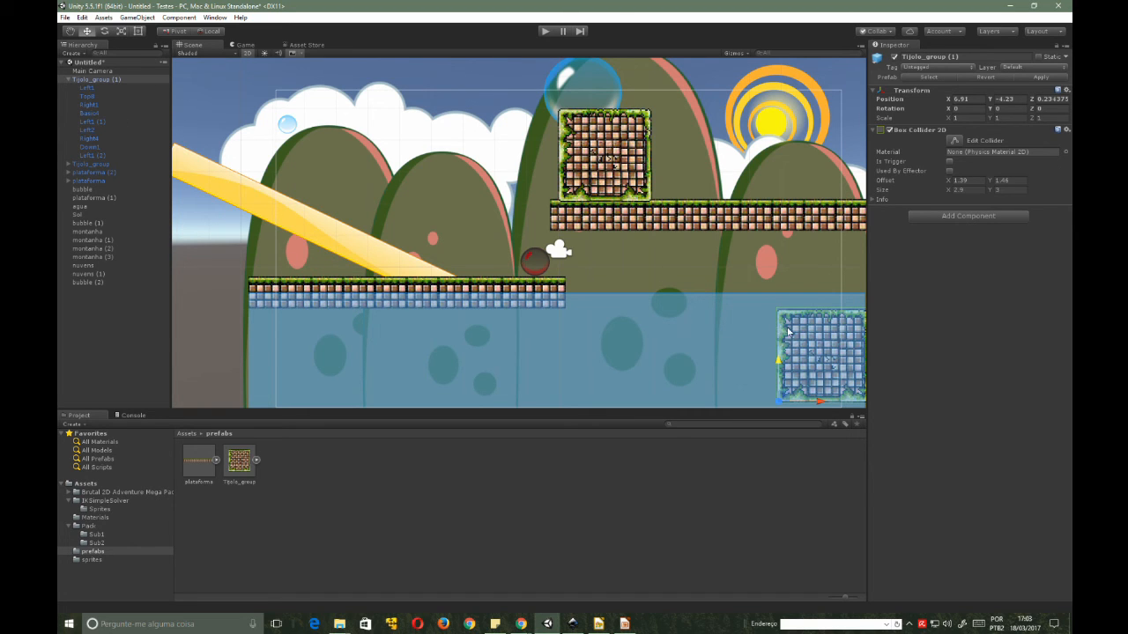
- Check agua's Order in Layer, and set Order in Layer to 2 for all child tiles of Tijolo_group (1), Left1 through Left1 (2)
left_click(817, 347)
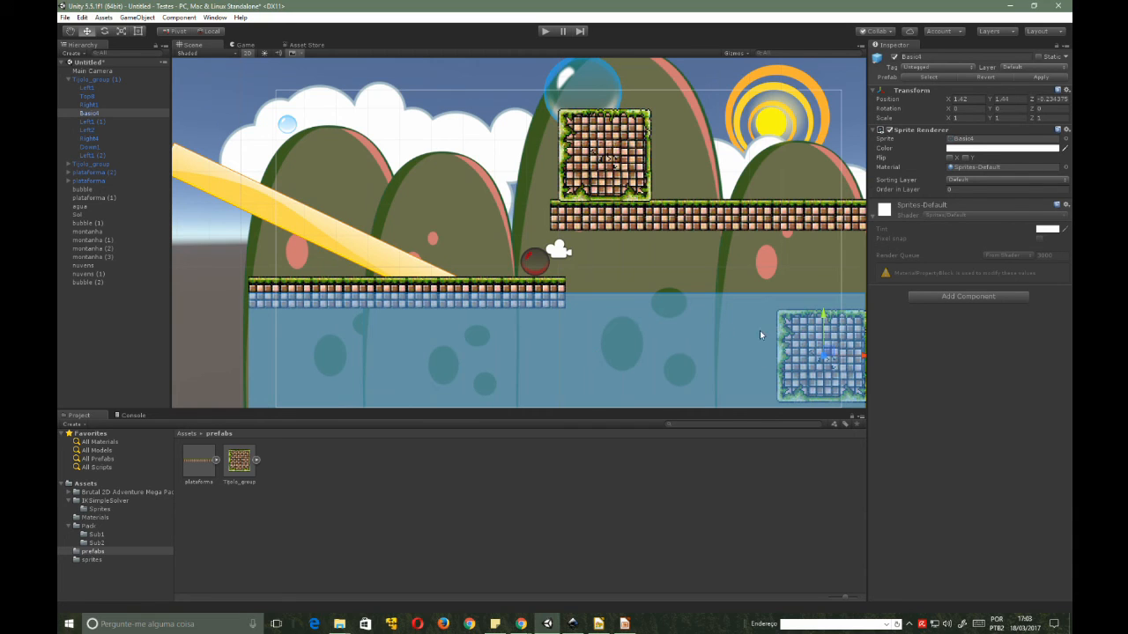
left_click(656, 310)
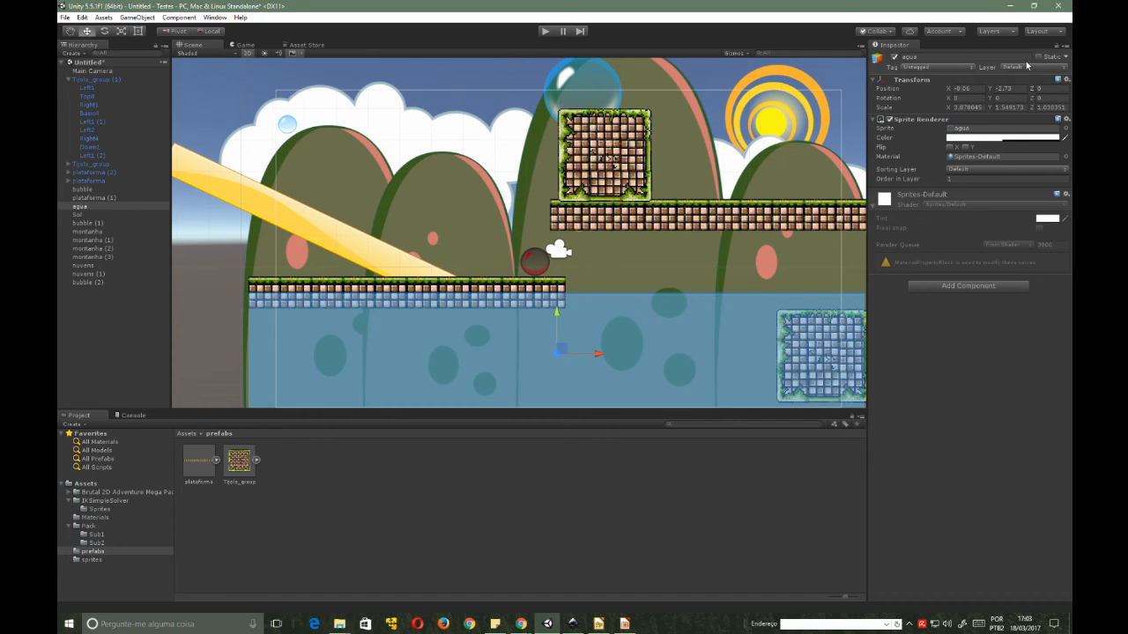
left_click(964, 179)
left_click(87, 80)
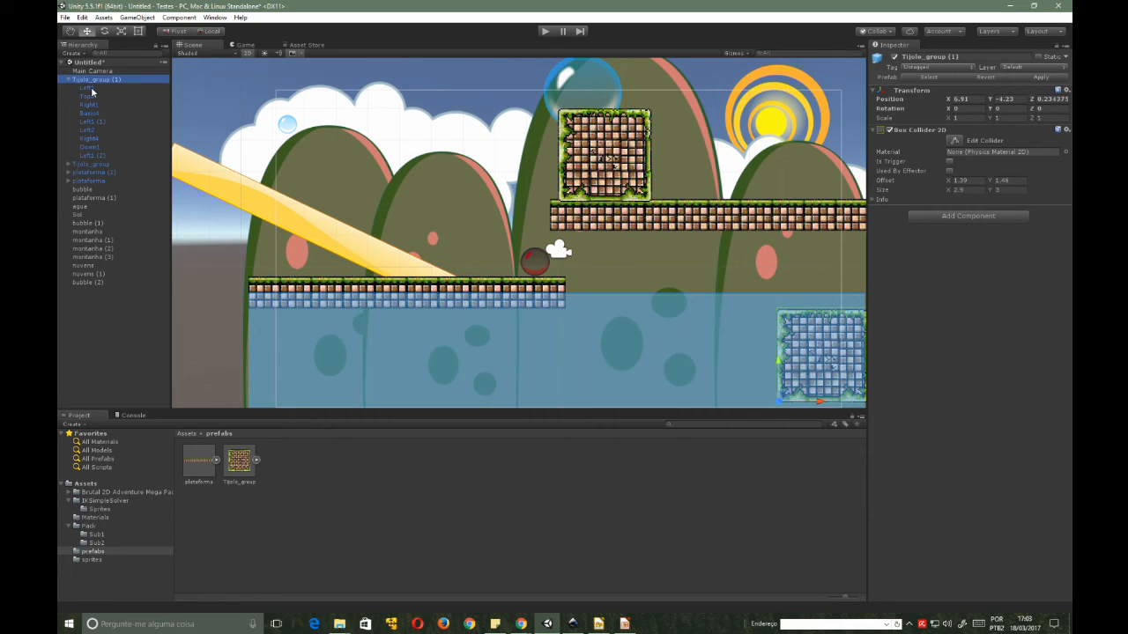
left_click(91, 88)
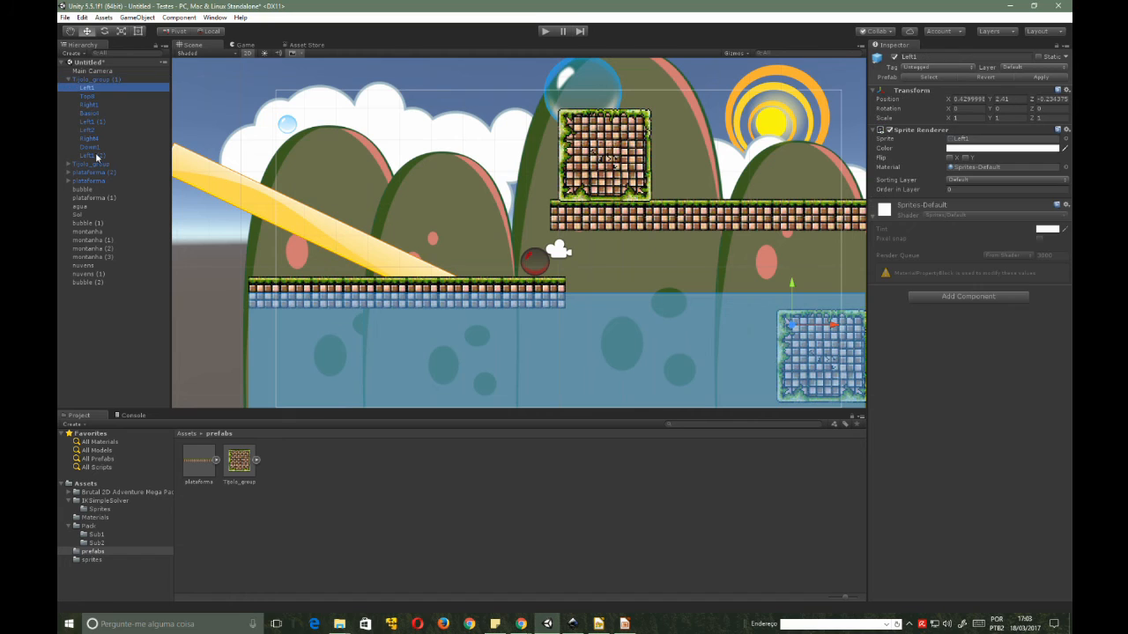
left_click(93, 156, "shift")
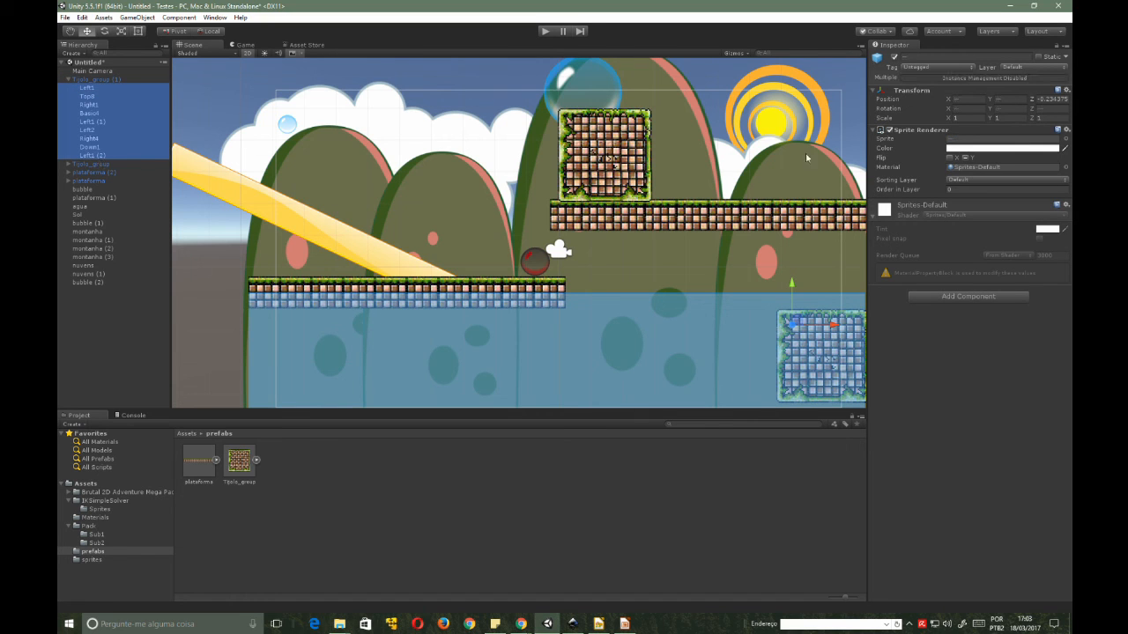
left_click(965, 189)
type("2")
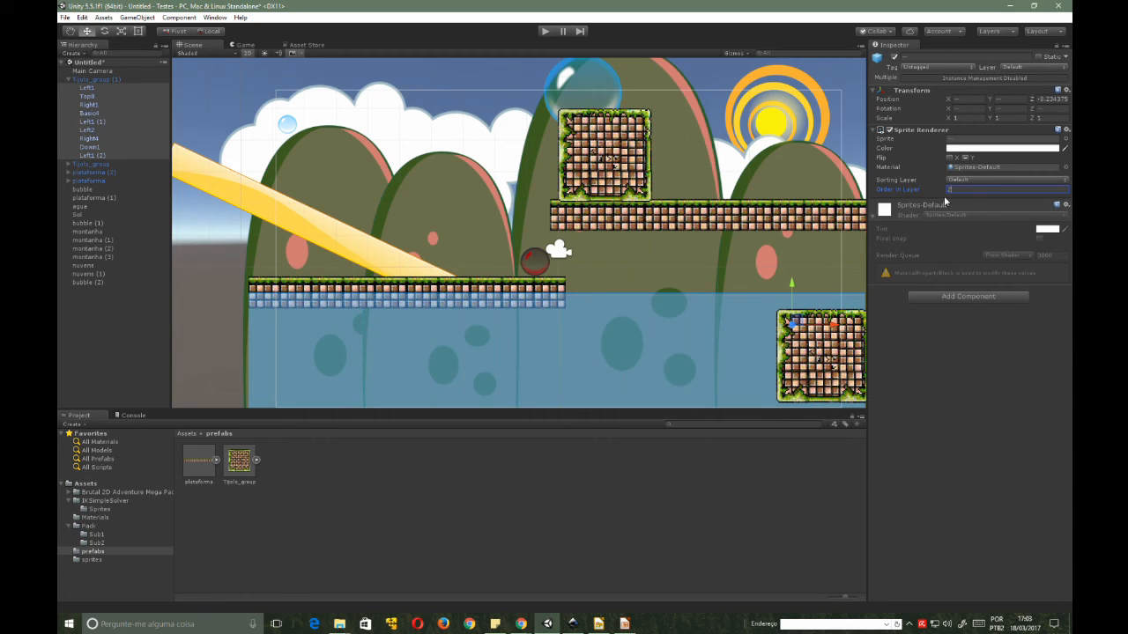
- Check agua's Order in Layer, and set Order in Layer to 0 for all child tiles of Tijolo_group (1)
left_click(719, 330)
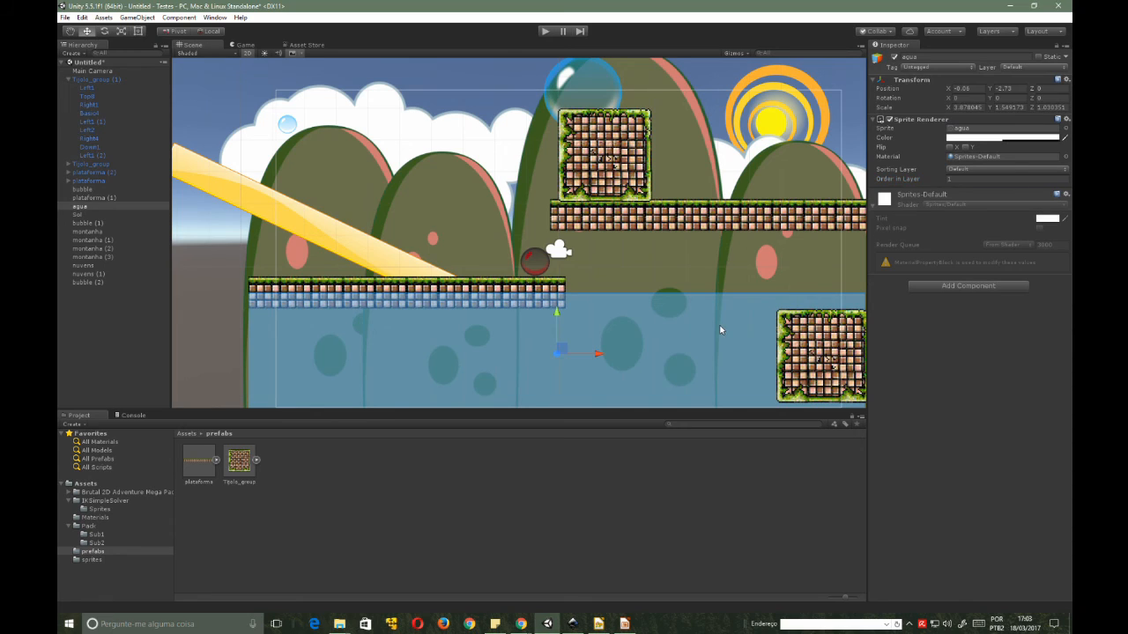
left_click(951, 178)
left_click(92, 89)
left_click(86, 155, "shift")
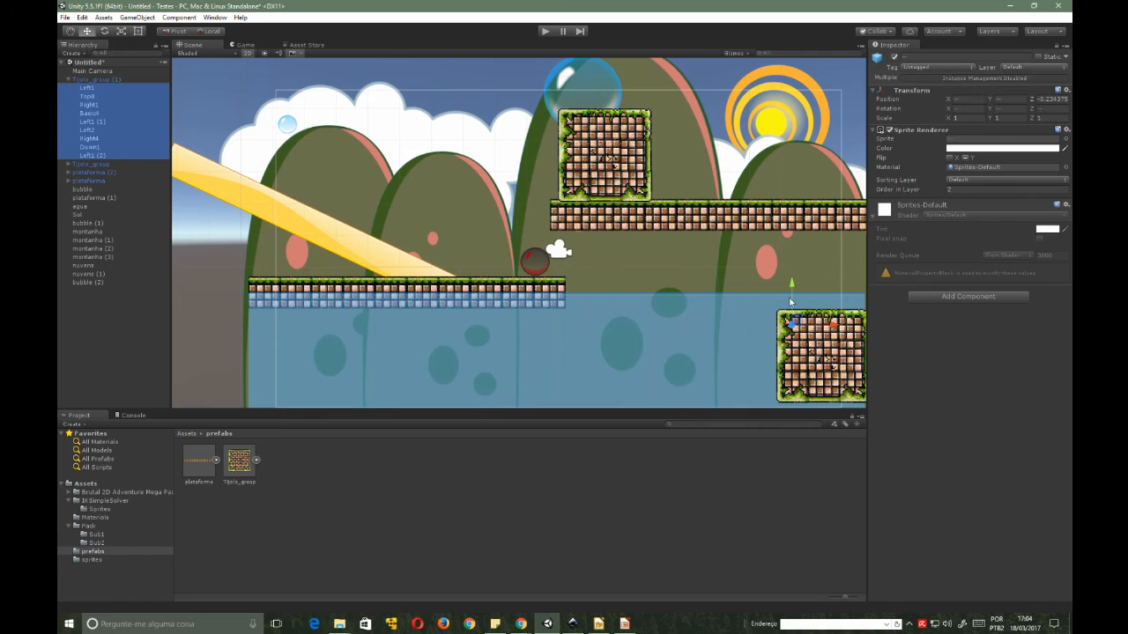
left_click(964, 188)
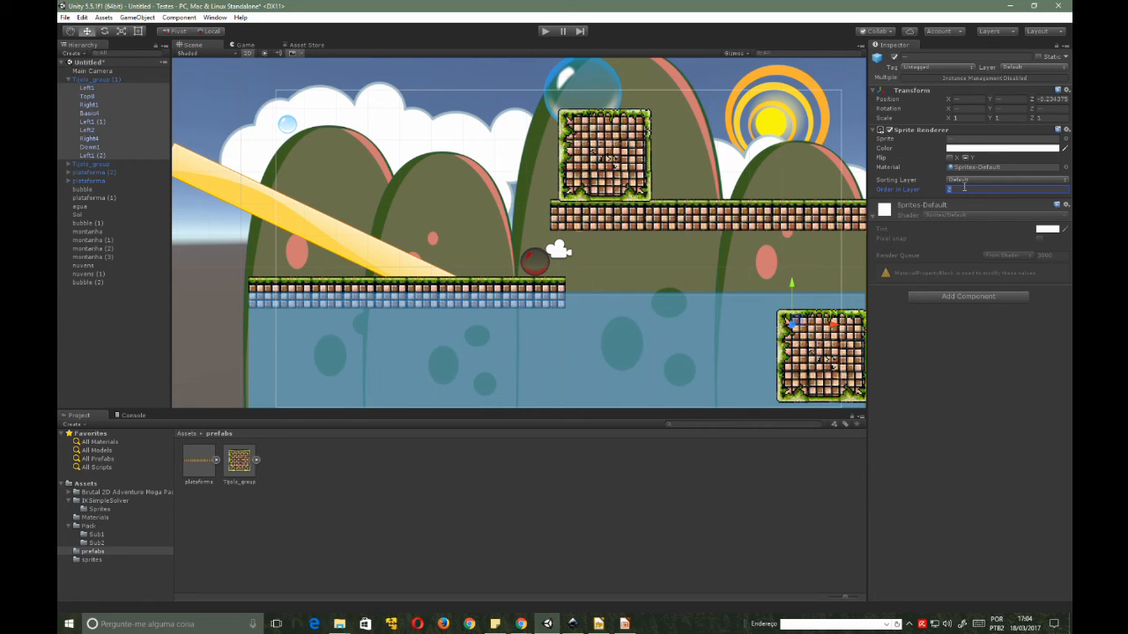
type("0")
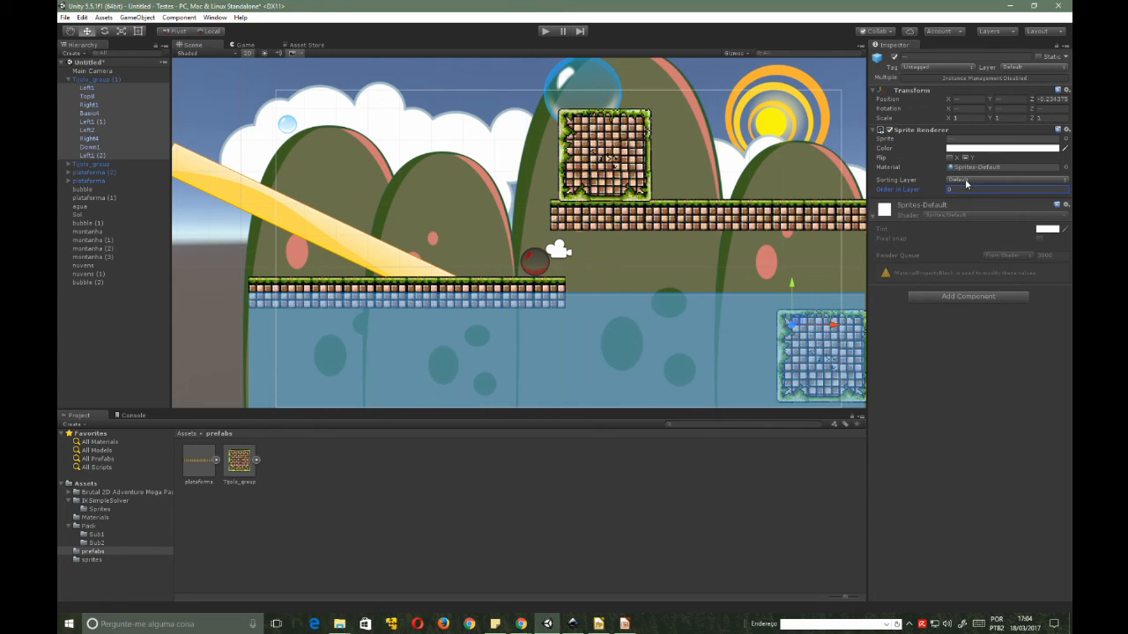
- Nudge the selected child tiles of Tijolo_group (1) slightly to the left and down in the water
mouse_move(832, 326)
left_mouse_down()
mouse_move(573, 326)
mouse_move(816, 323)
left_mouse_up()
left_click_drag(789, 286, 788, 291)
left_click_drag(821, 337, 824, 337)
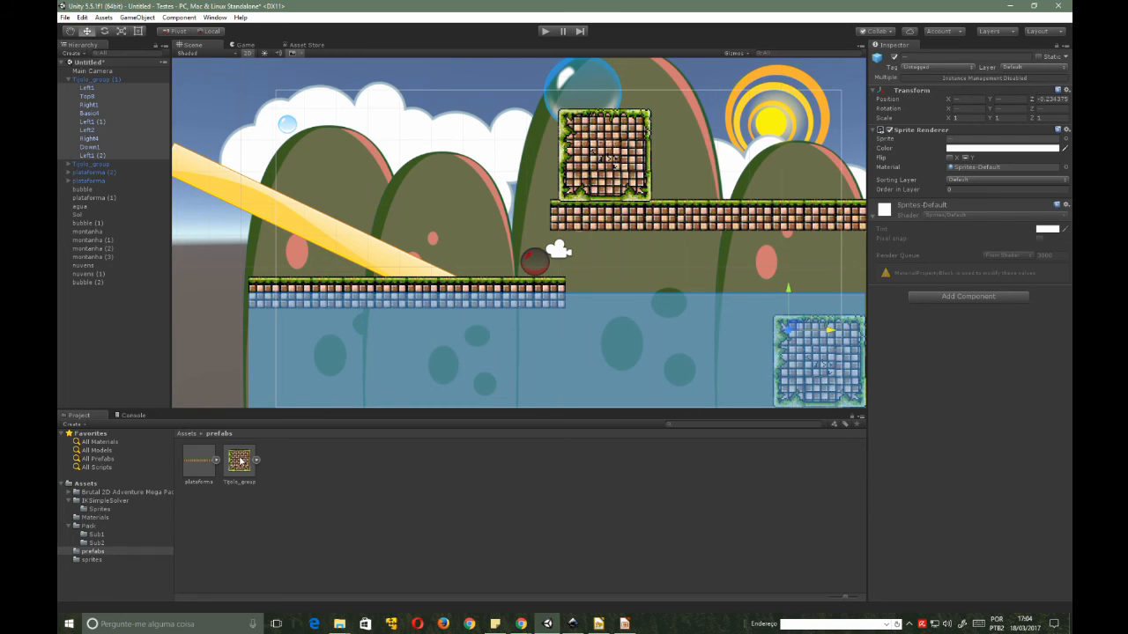
- Add a third Tijolo_group prefab instance, rotated about -38.6° on Z, in the water at about X 2.66, Y -2.66
left_click_drag(241, 460, 774, 315)
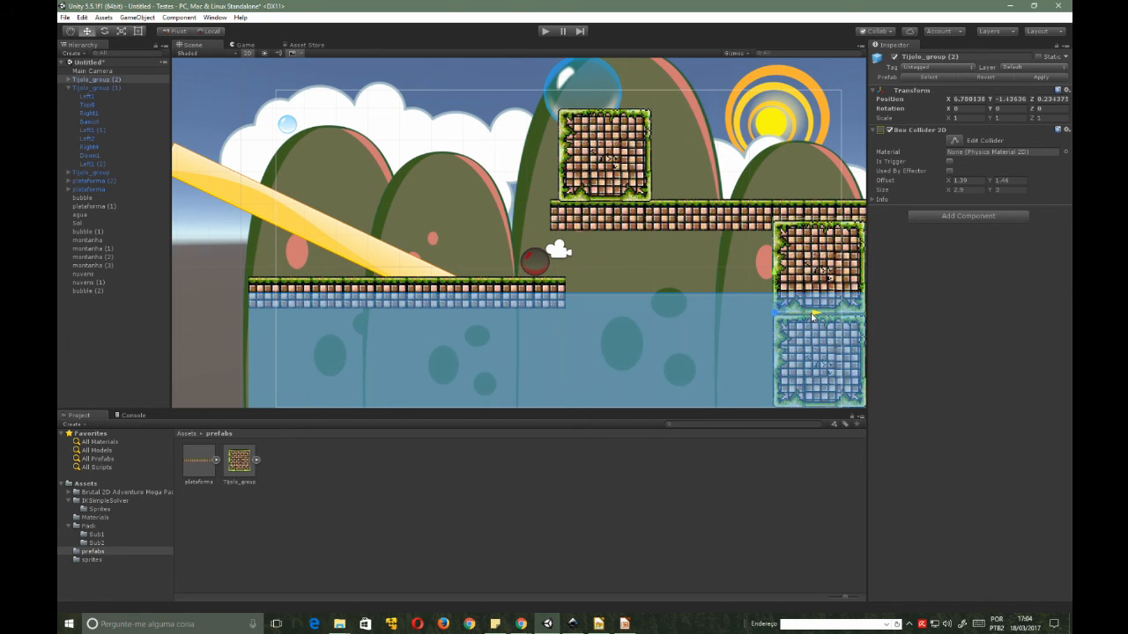
left_click_drag(811, 317, 671, 254)
key("e")
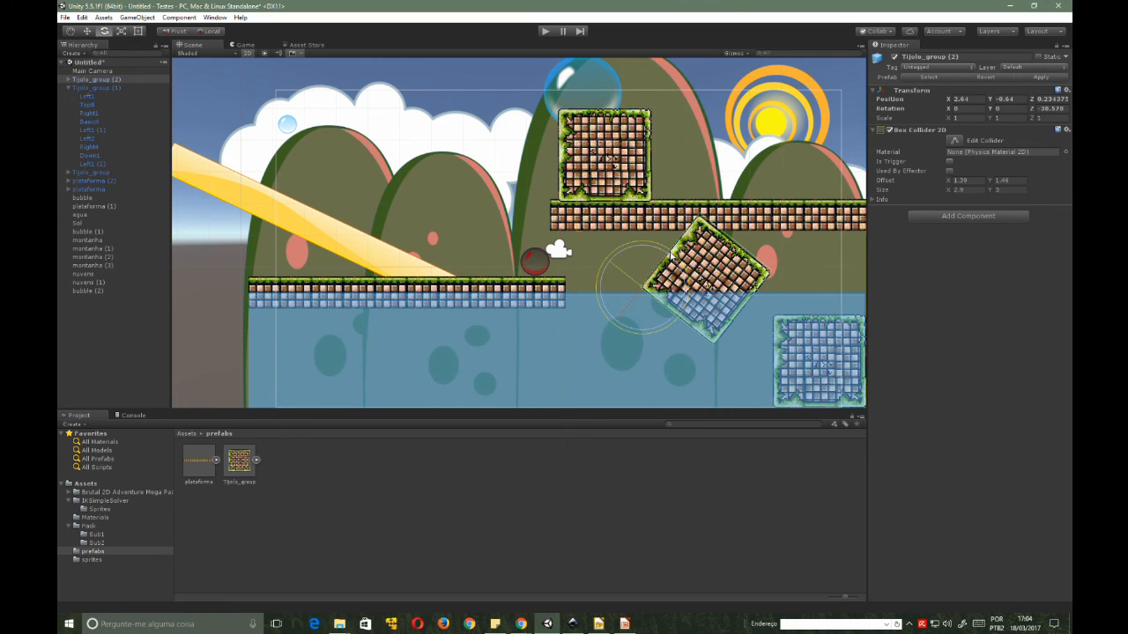
key("w")
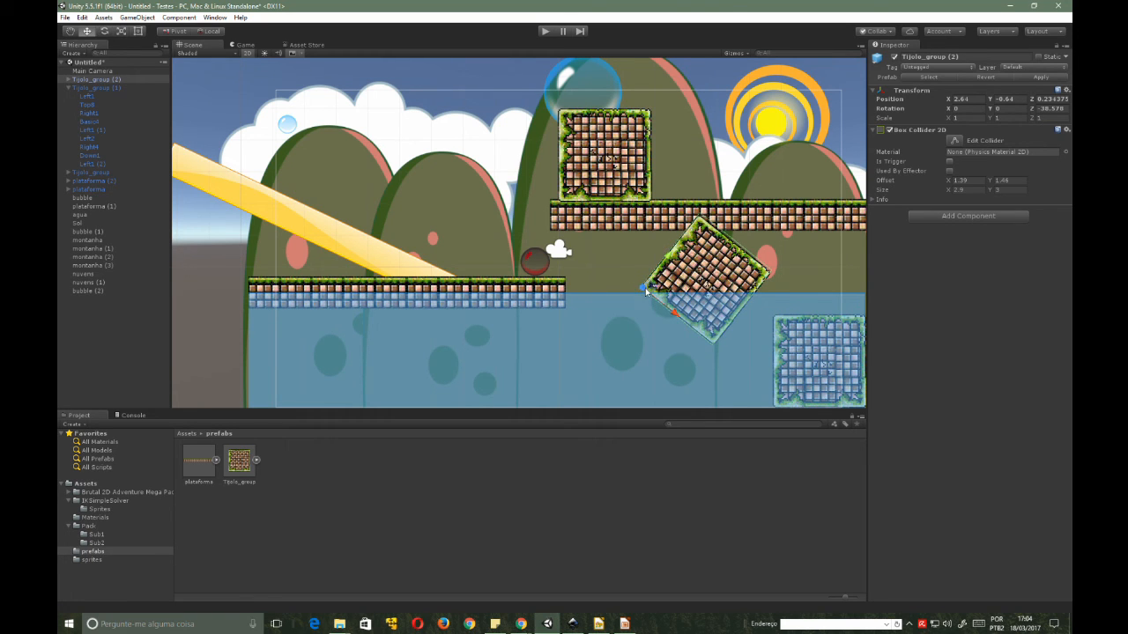
left_click_drag(642, 296, 645, 356)
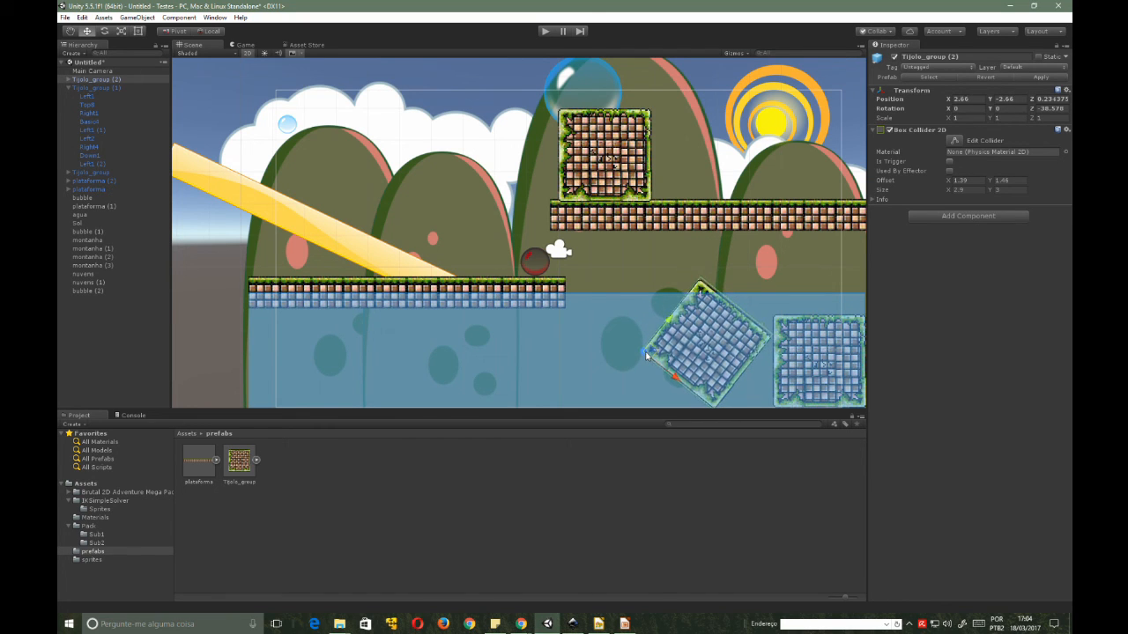
- Raise the Tijolo_group block on the upper platform to about Y 2.17, and play-test the scene
left_click(664, 261)
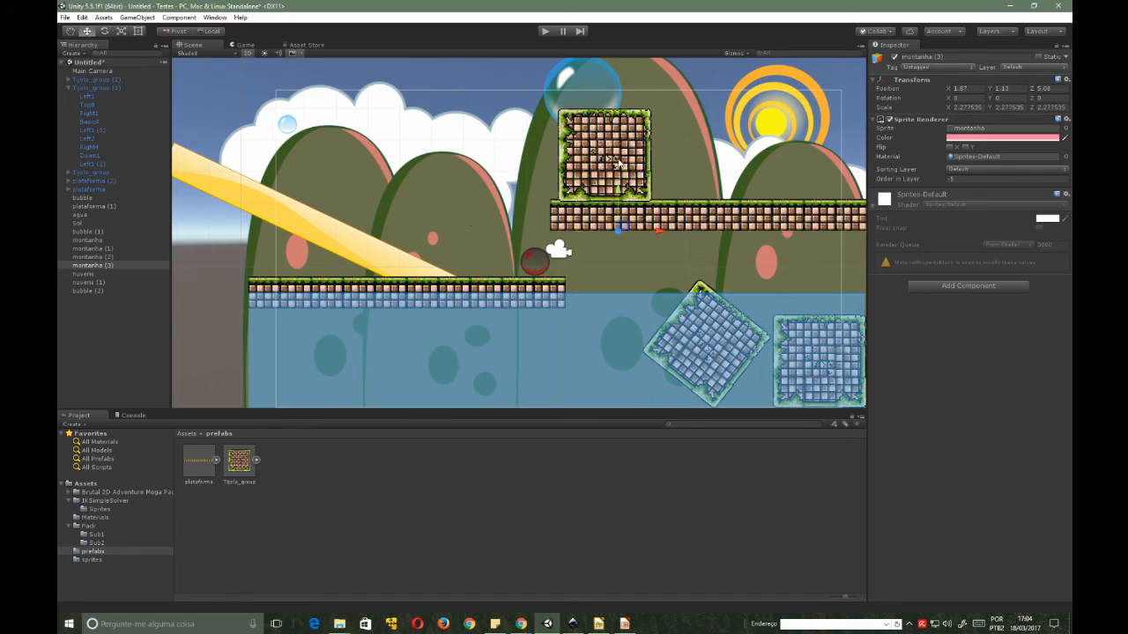
left_click(606, 130)
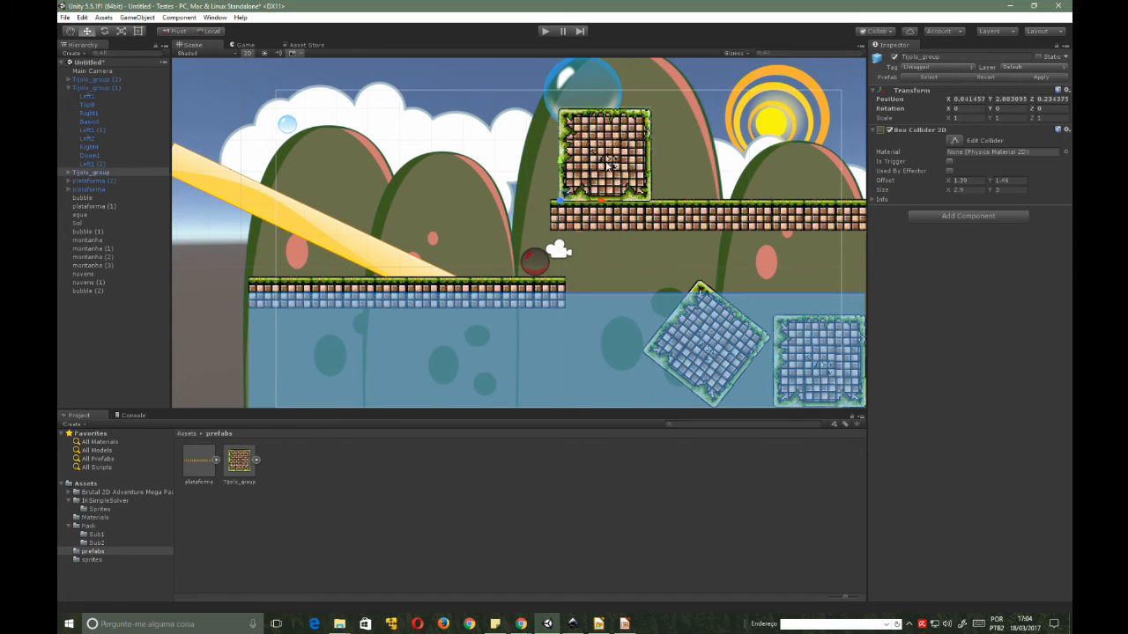
left_click_drag(564, 164, 560, 159)
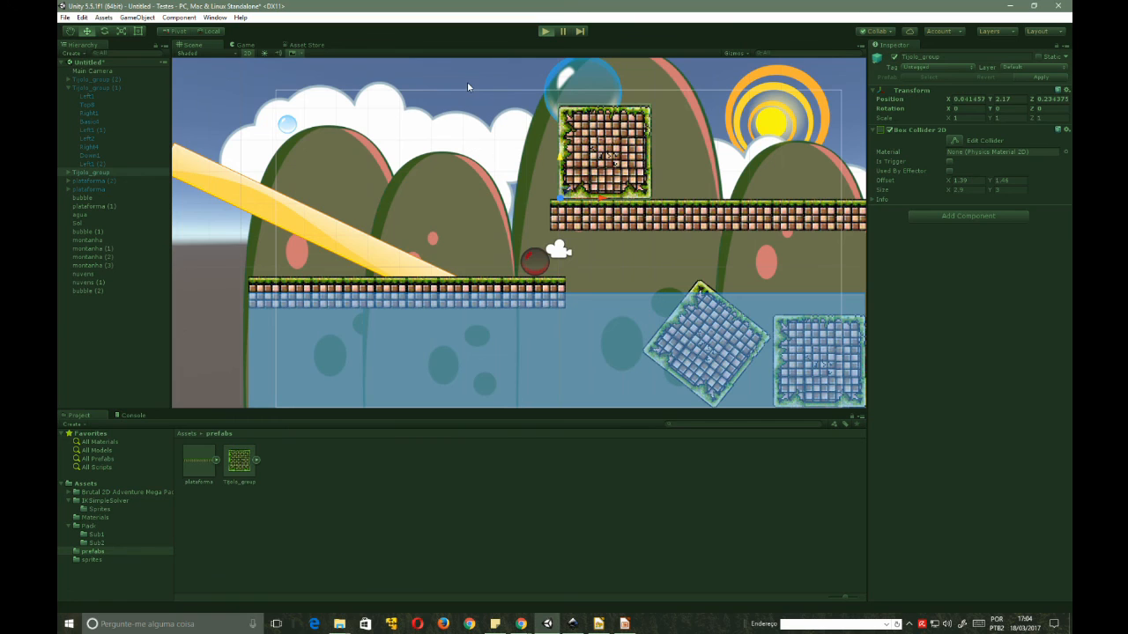
key("ctrl+p")
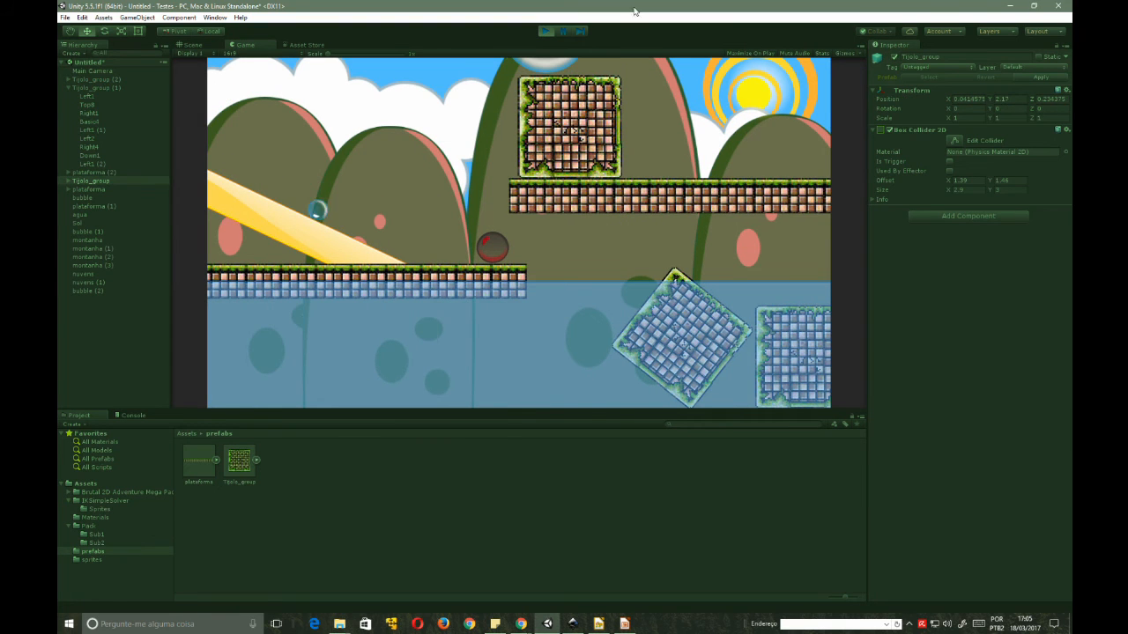
left_click(546, 32)
- Move the rotated Tijolo_group (2) block beside the lower platform's end, at about X -0.68, Y -2.63
left_click(696, 302)
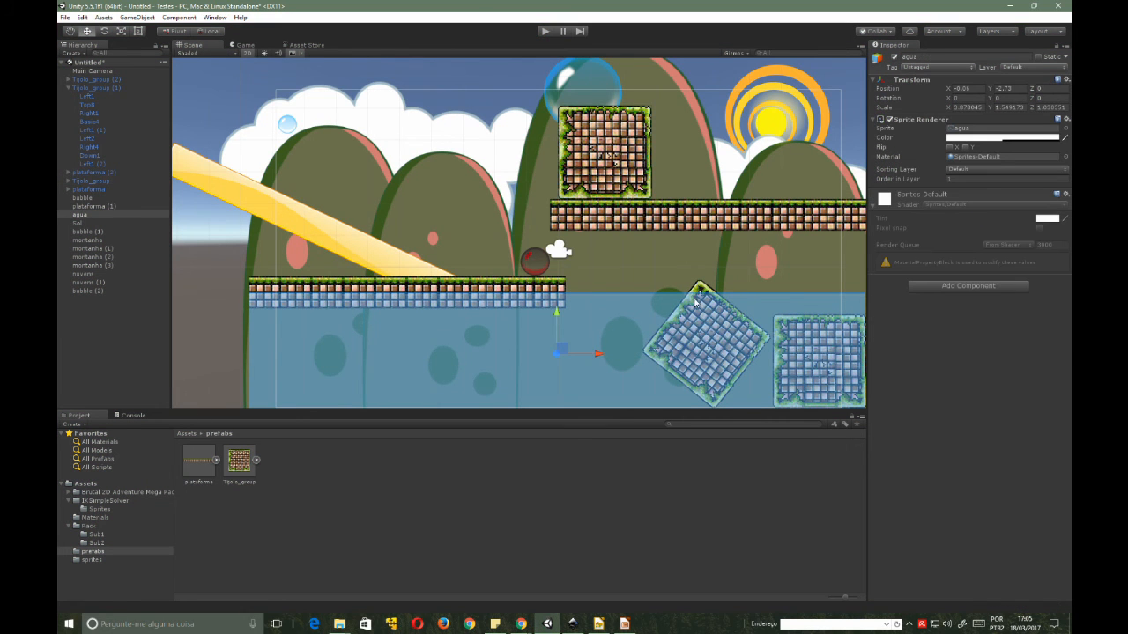
left_click(702, 293)
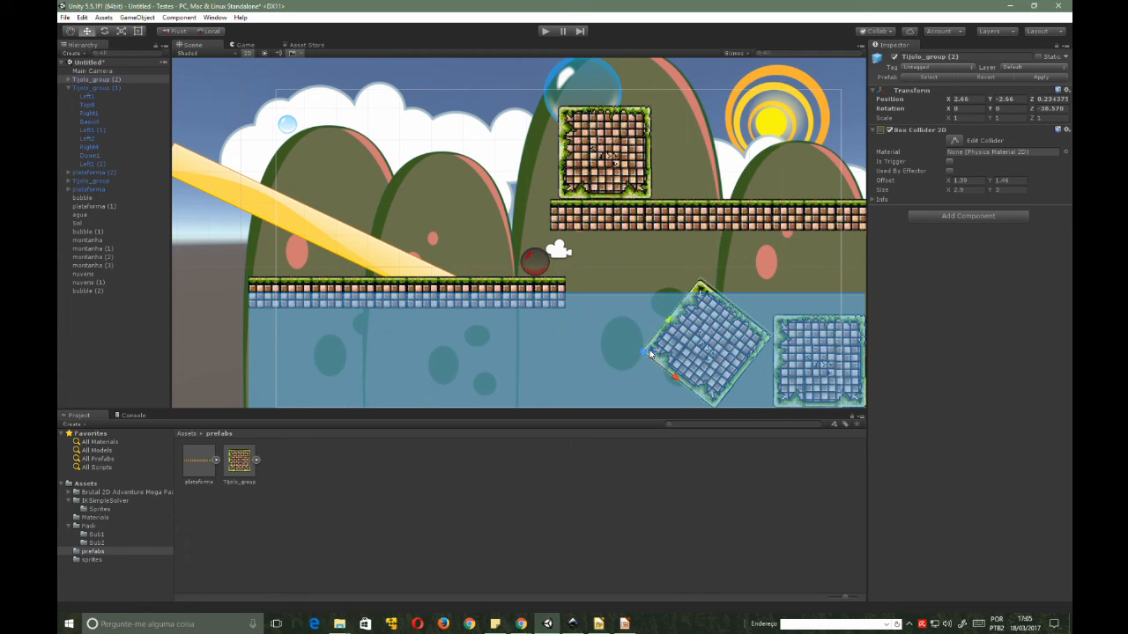
left_click_drag(650, 354, 545, 351)
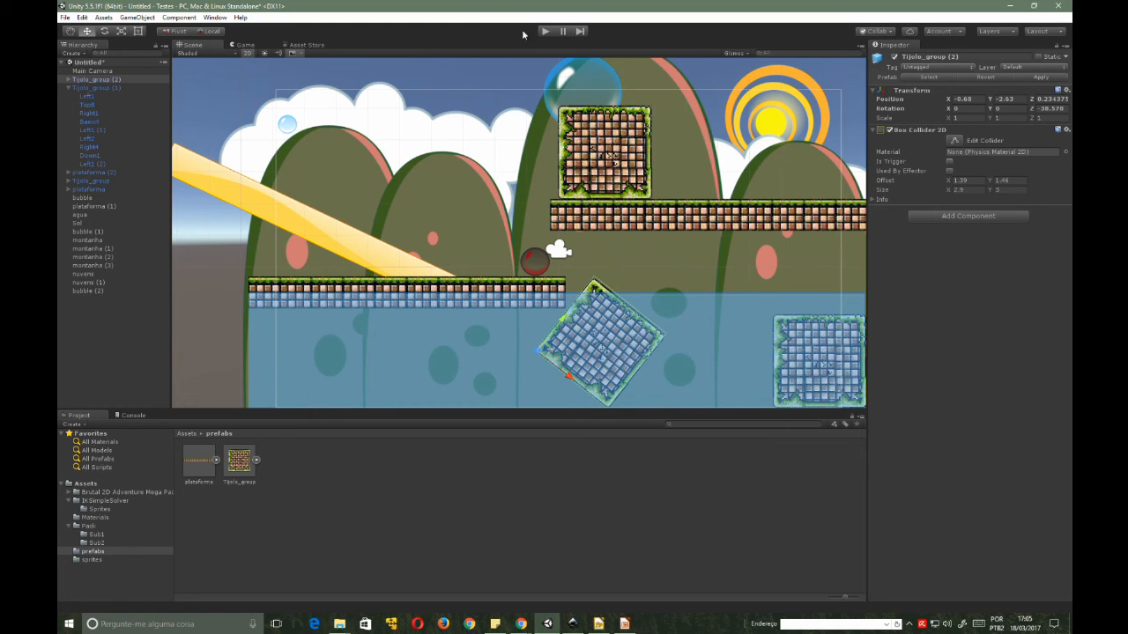
- Run the scene twice to examine how the bubbles roll off the lower platform against the rotated block
left_click(544, 31)
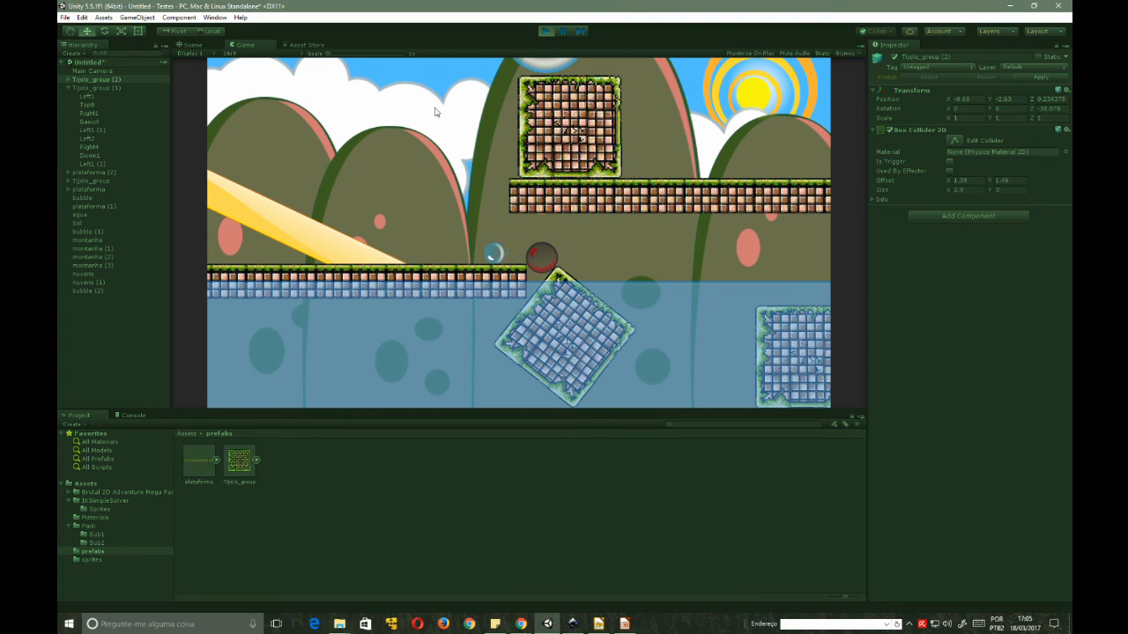
left_click(546, 31)
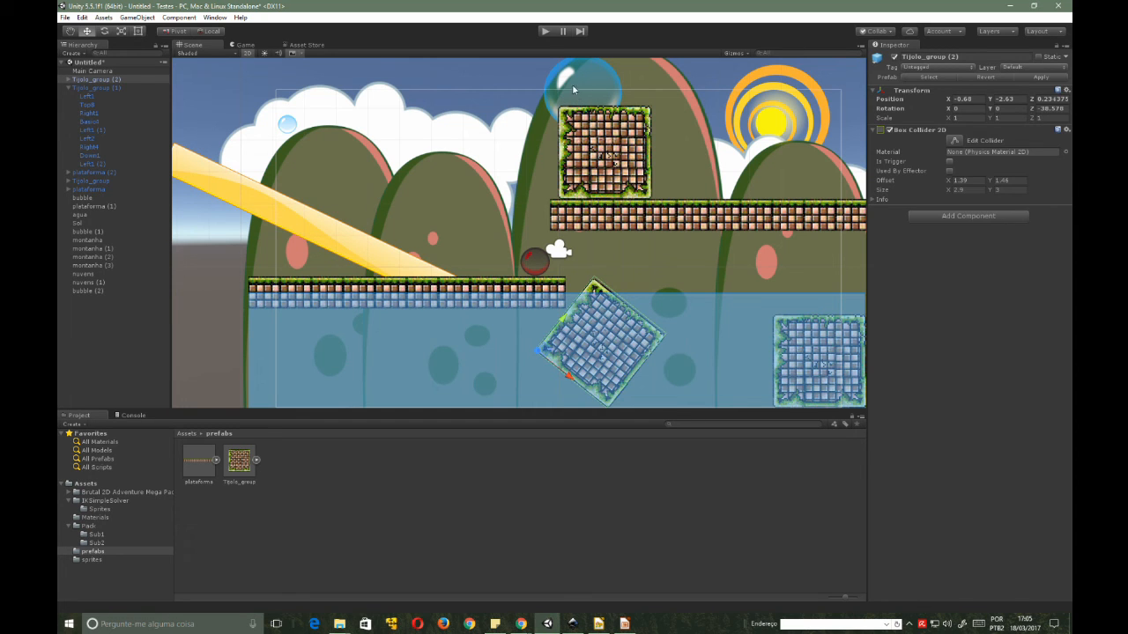
left_click(546, 32)
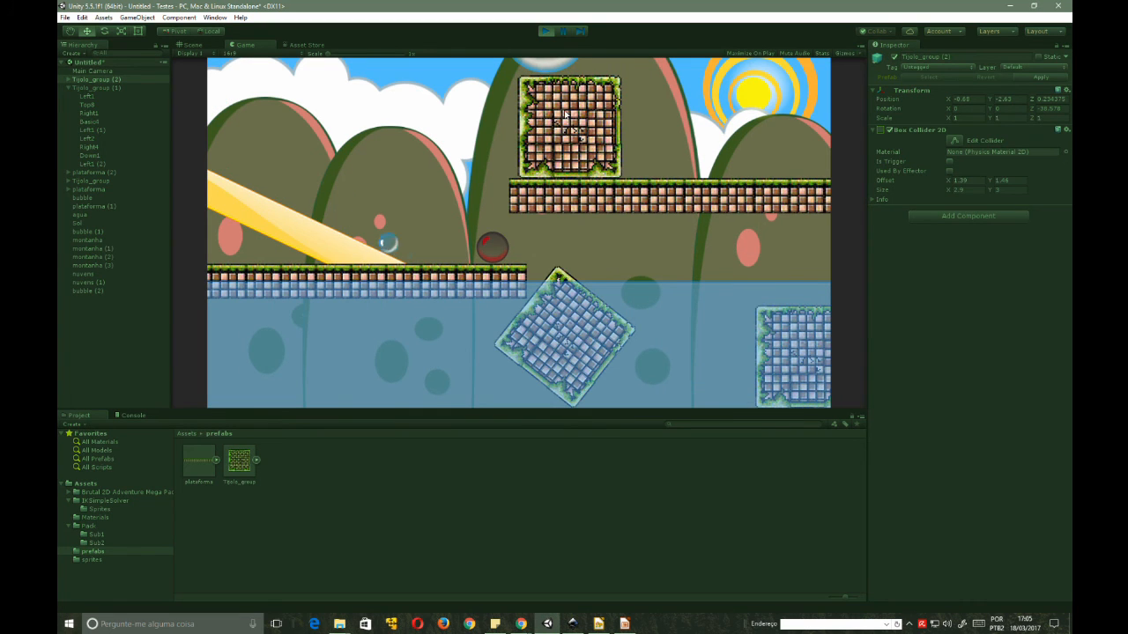
left_click(546, 32)
- Move Tijolo_group to about X 2.03 and bubble (2) to about X 1.82, Y 6.25, and play-test the scene
left_click(608, 154)
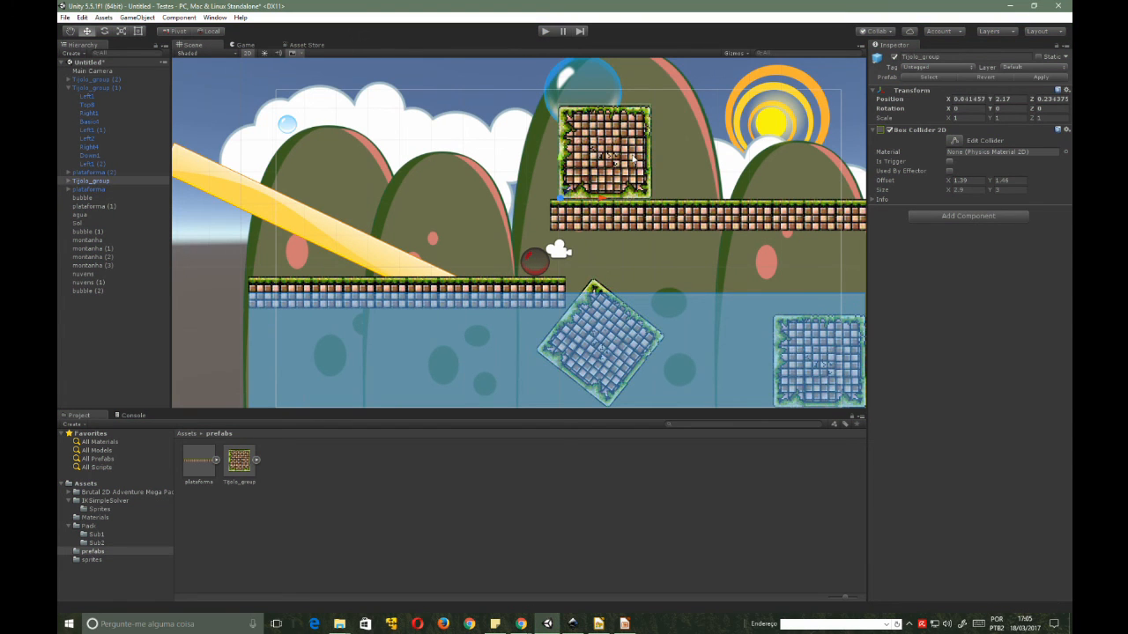
left_click_drag(605, 203, 666, 202)
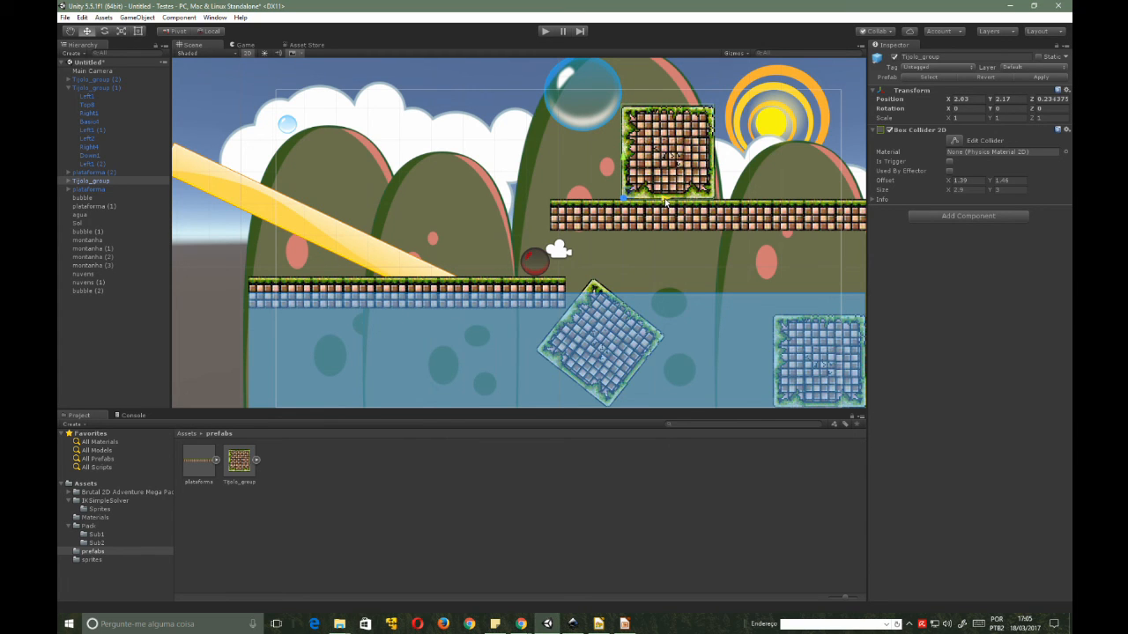
left_click(595, 115)
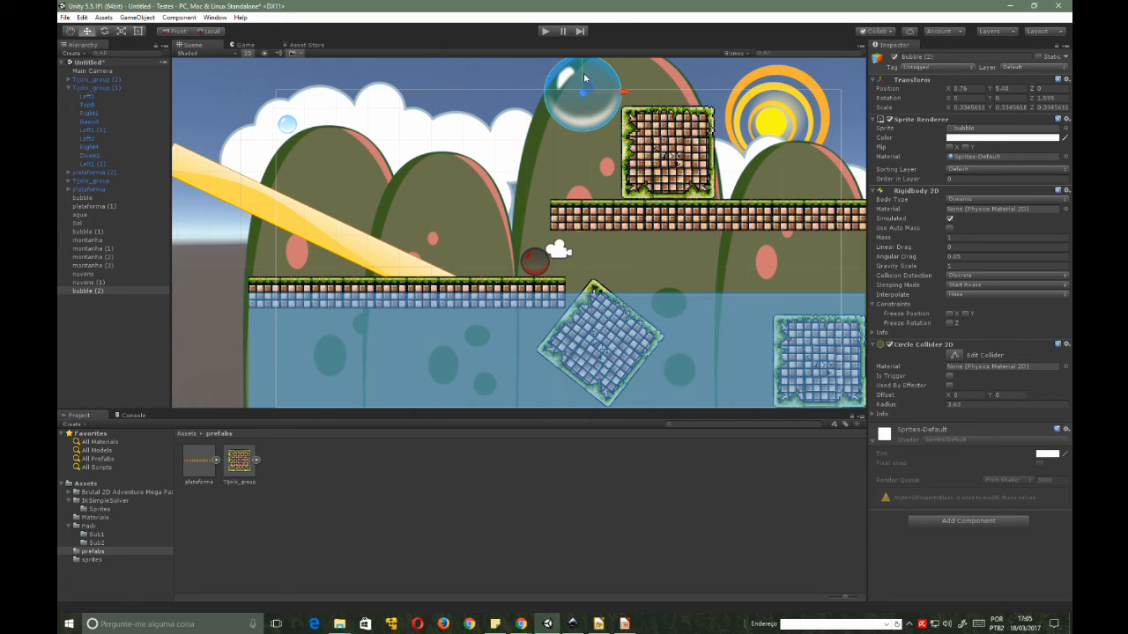
left_click_drag(584, 78, 626, 63)
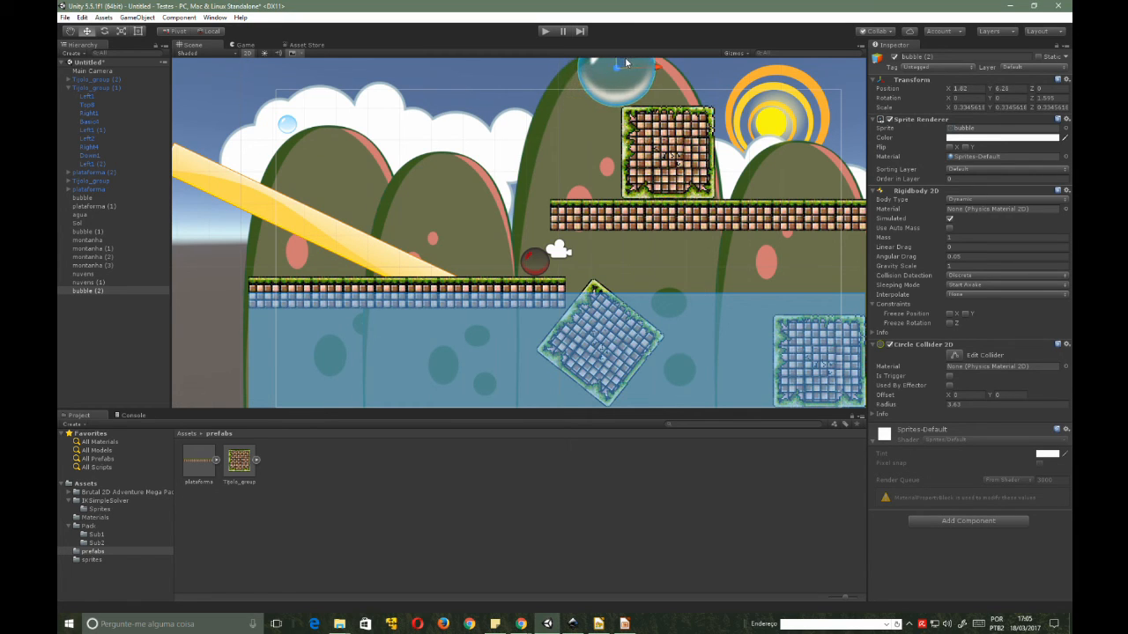
left_click(546, 30)
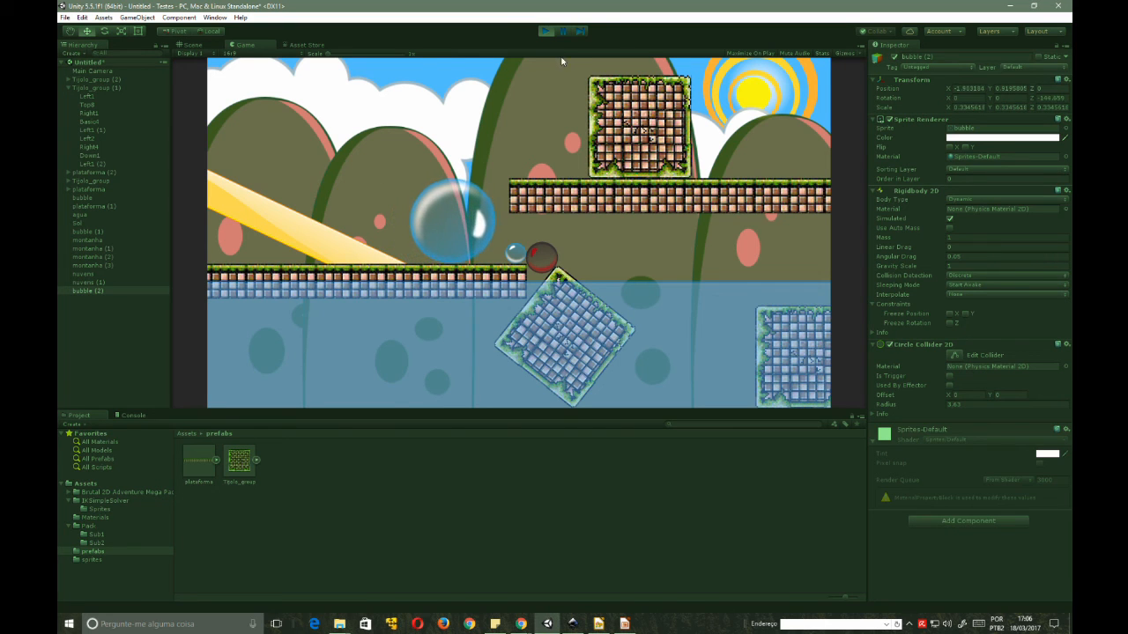
left_click(545, 31)
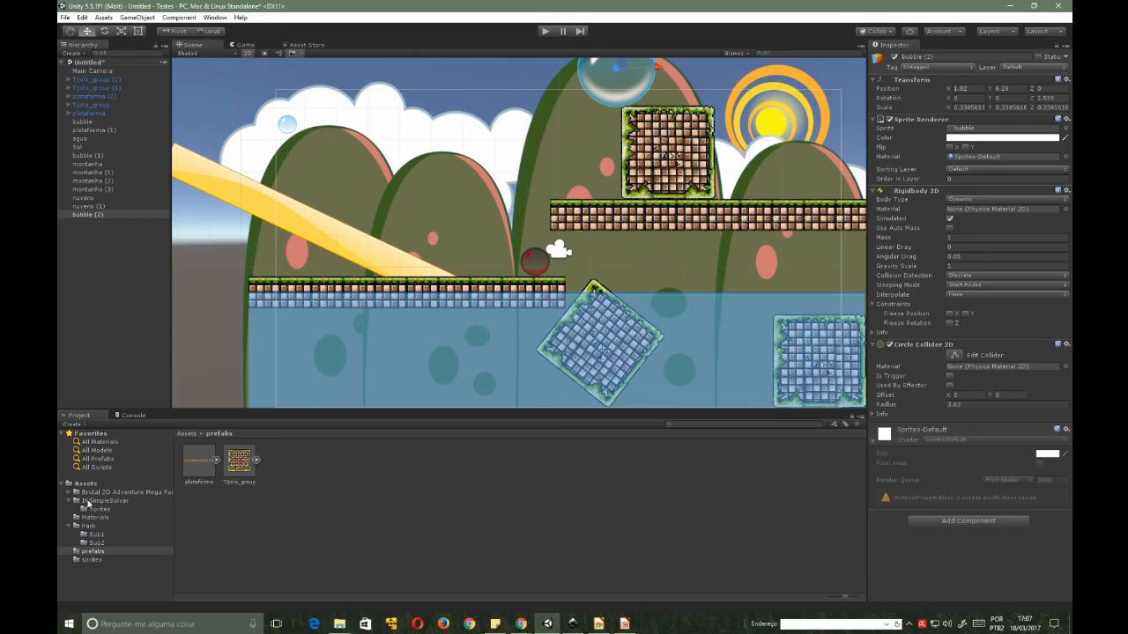
- Look through the Assets root and the sprites folder, and examine the import settings of the Sol sprite
left_click(77, 482)
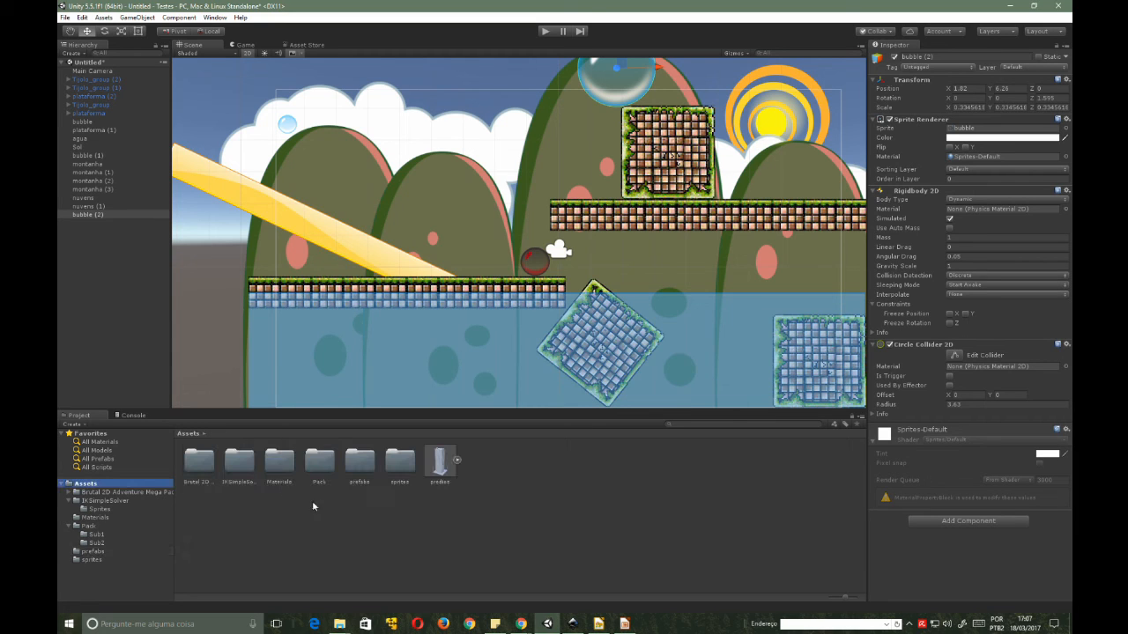
left_click(90, 560)
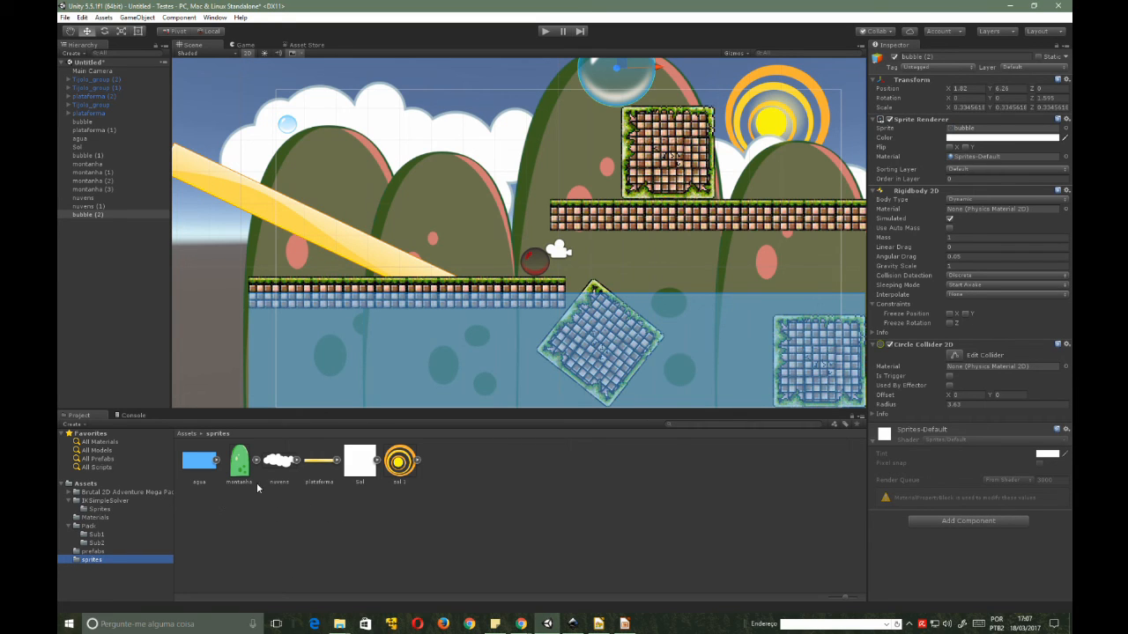
left_click(362, 464)
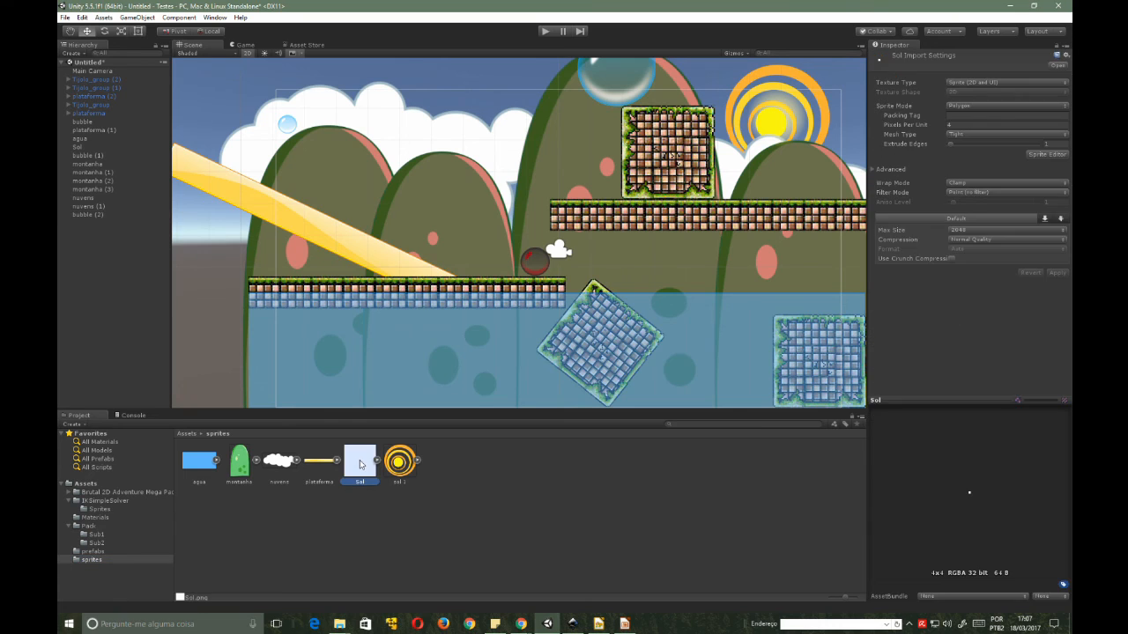
left_click(274, 522)
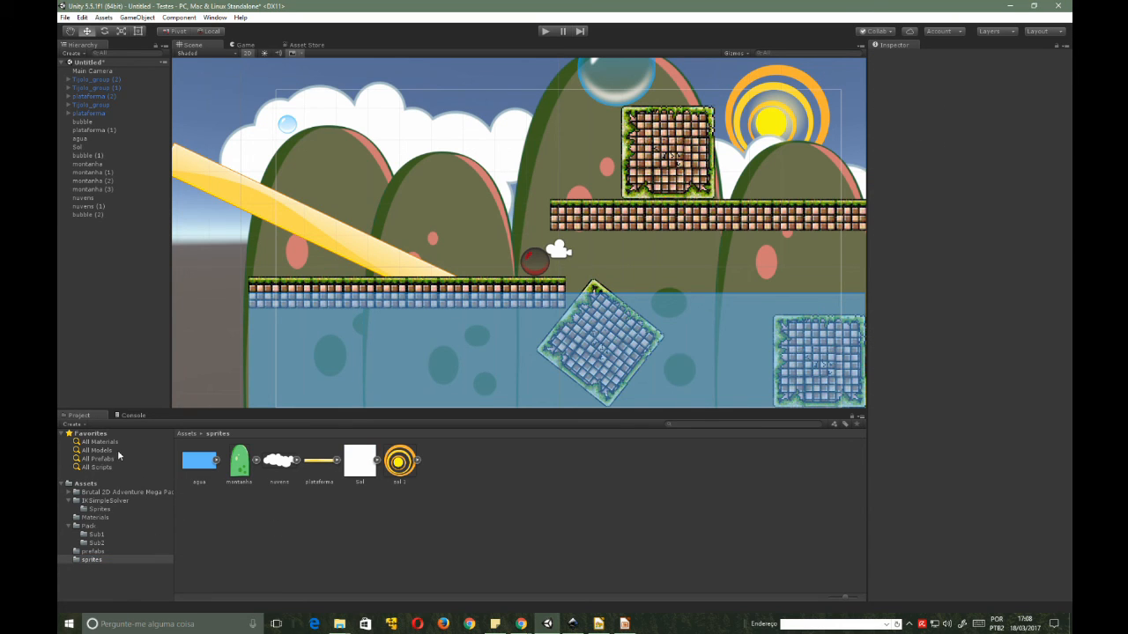
- Check the Sol object's components, and try out the sol 1 sprite as a second sun near the clouds
left_click(774, 129)
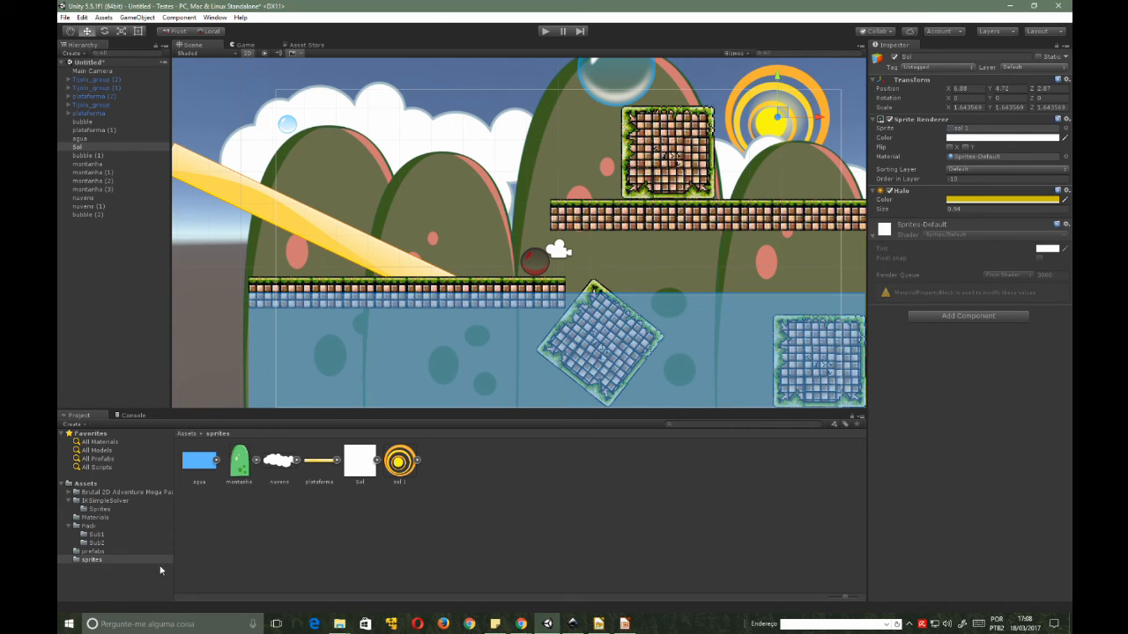
left_click_drag(403, 475, 475, 132)
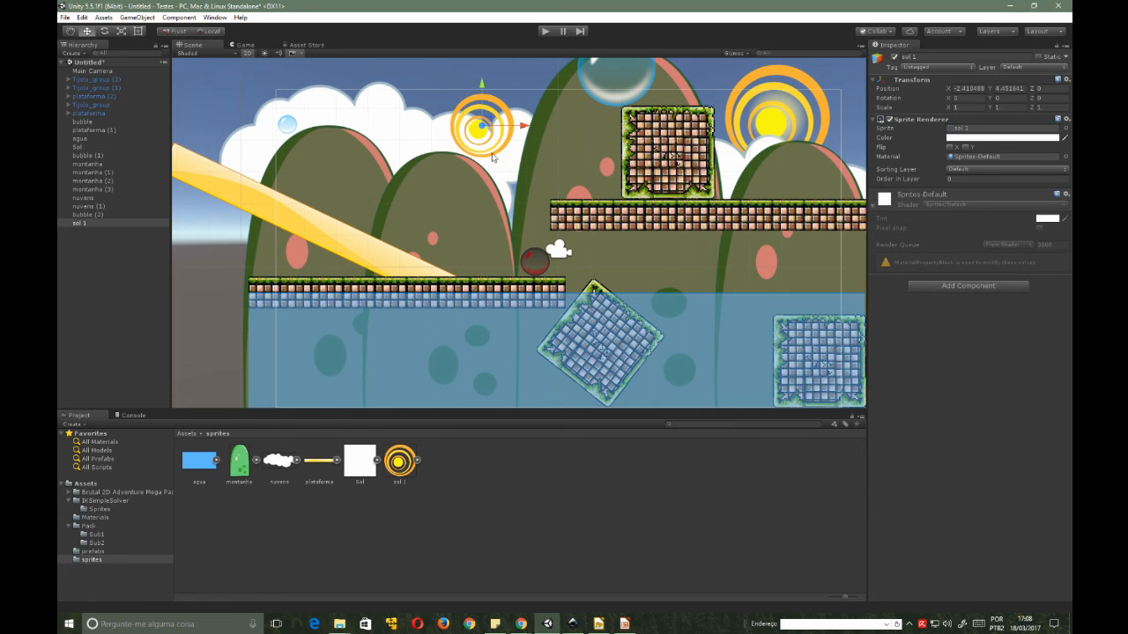
key("Delete")
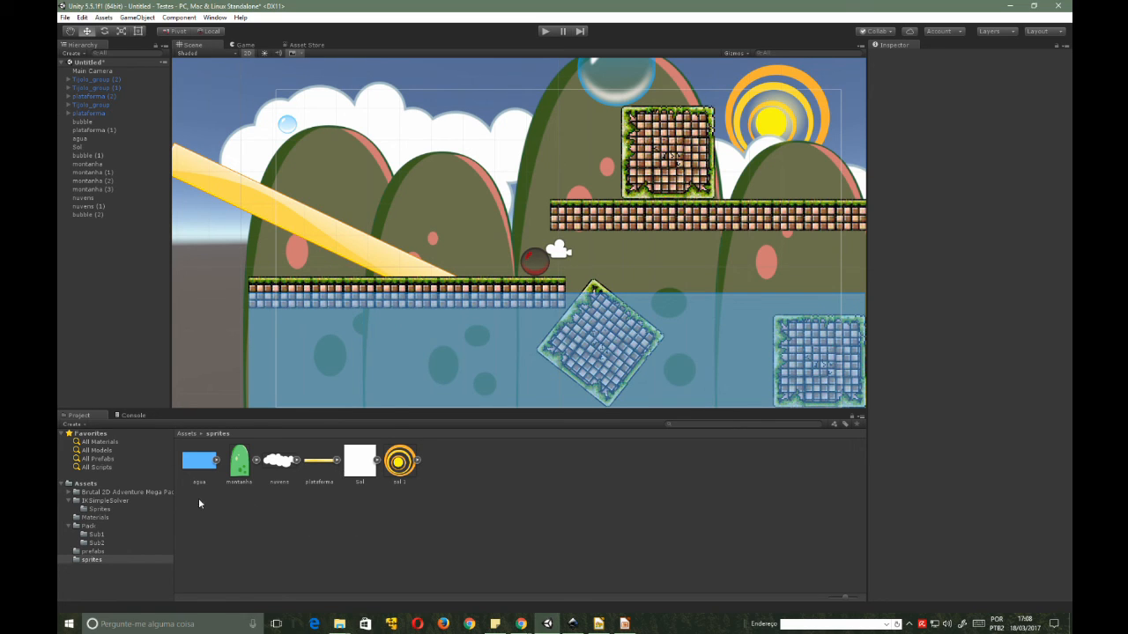
- Create a square sprite in the sprites folder and name it meuSprite
right_click(232, 519)
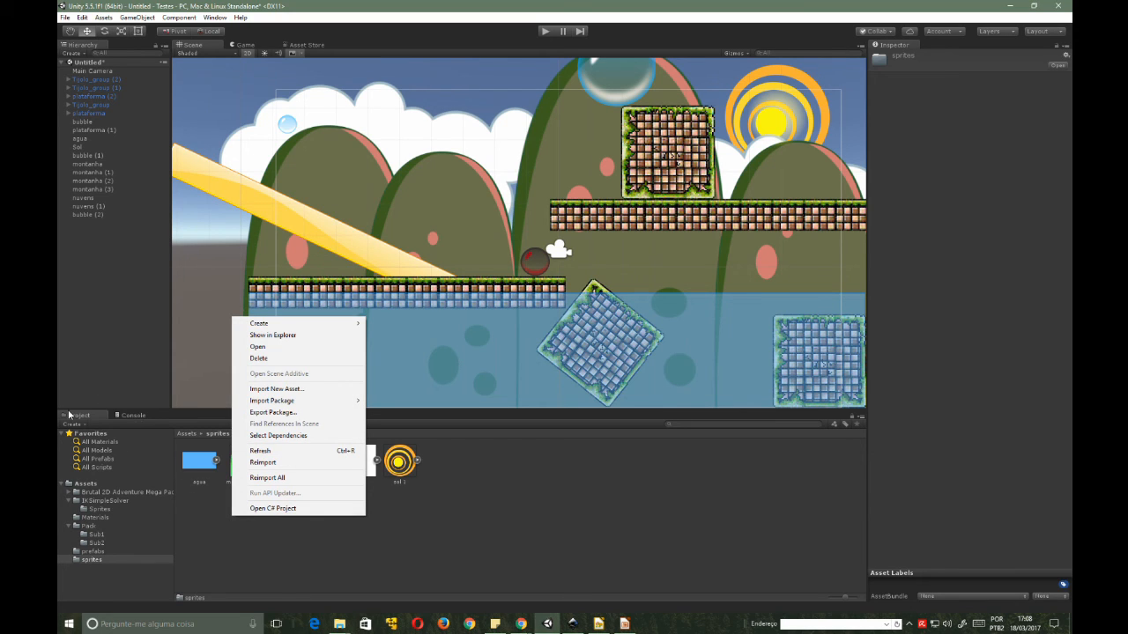
mouse_move(270, 328)
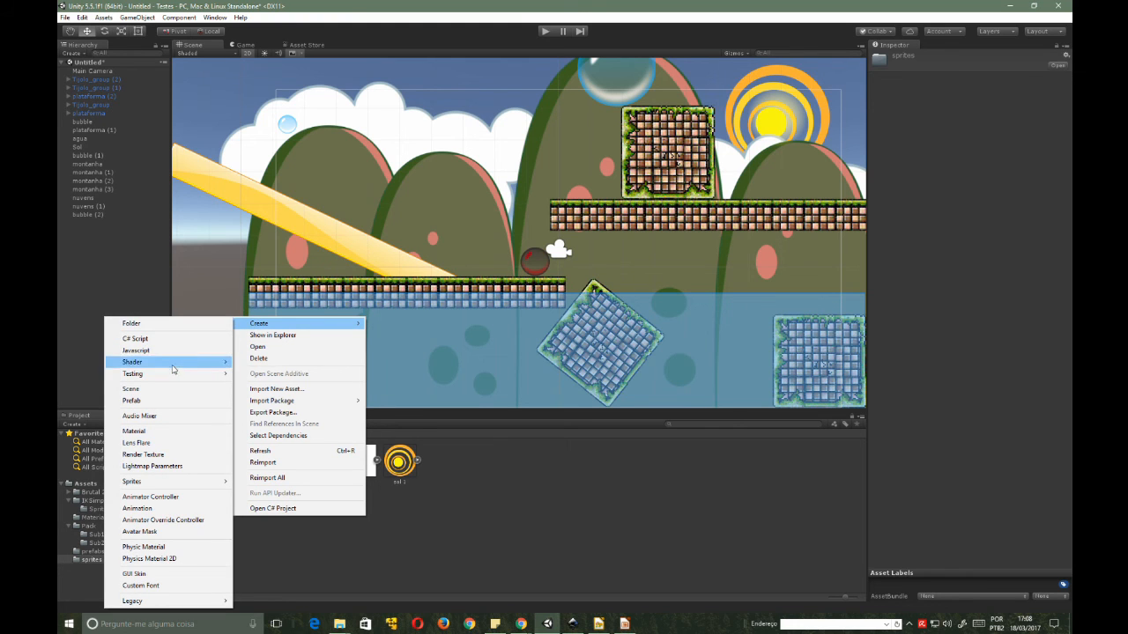
mouse_move(143, 487)
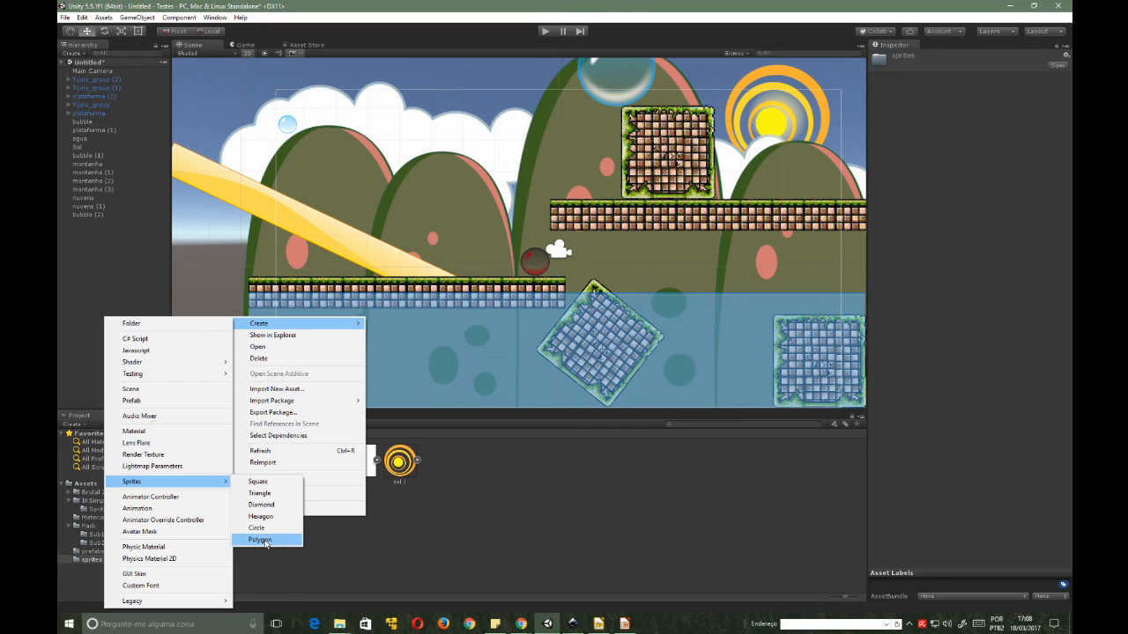
left_click(261, 482)
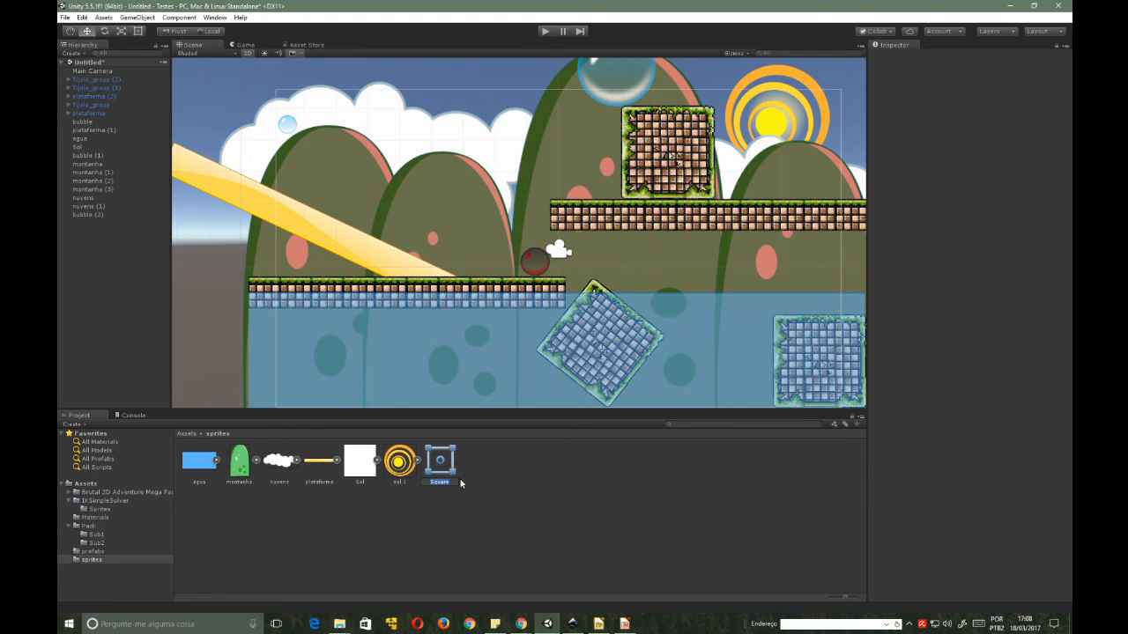
type("meuSprite")
key("Return")
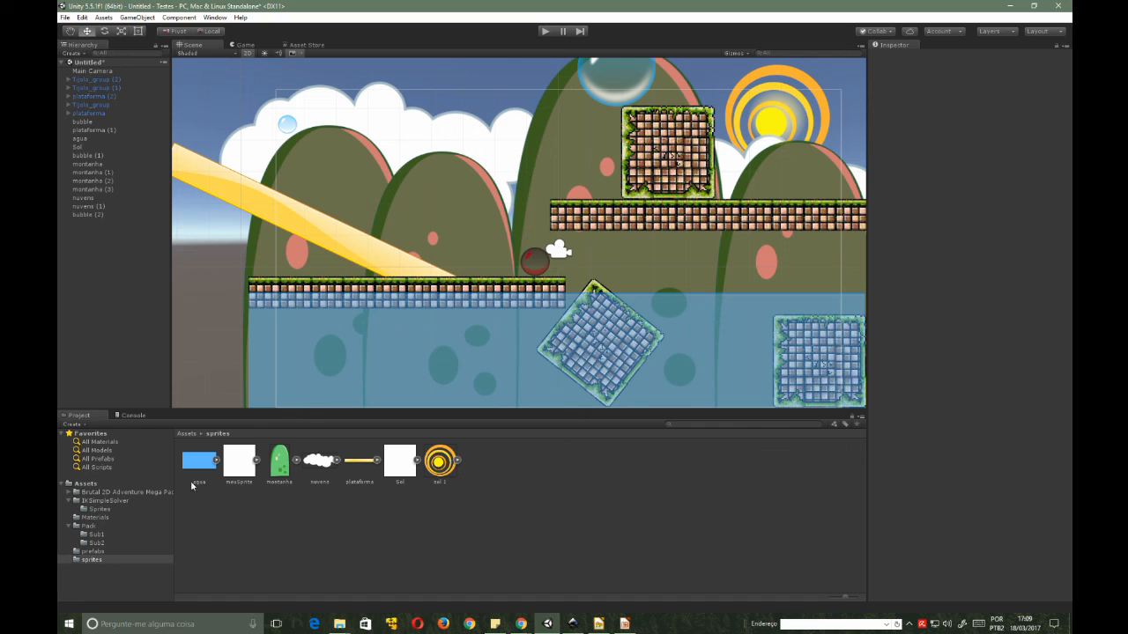
- Place meuSprite in the scene and raise it above the clouds to about X -3.06, Y 5.45
left_click(242, 476)
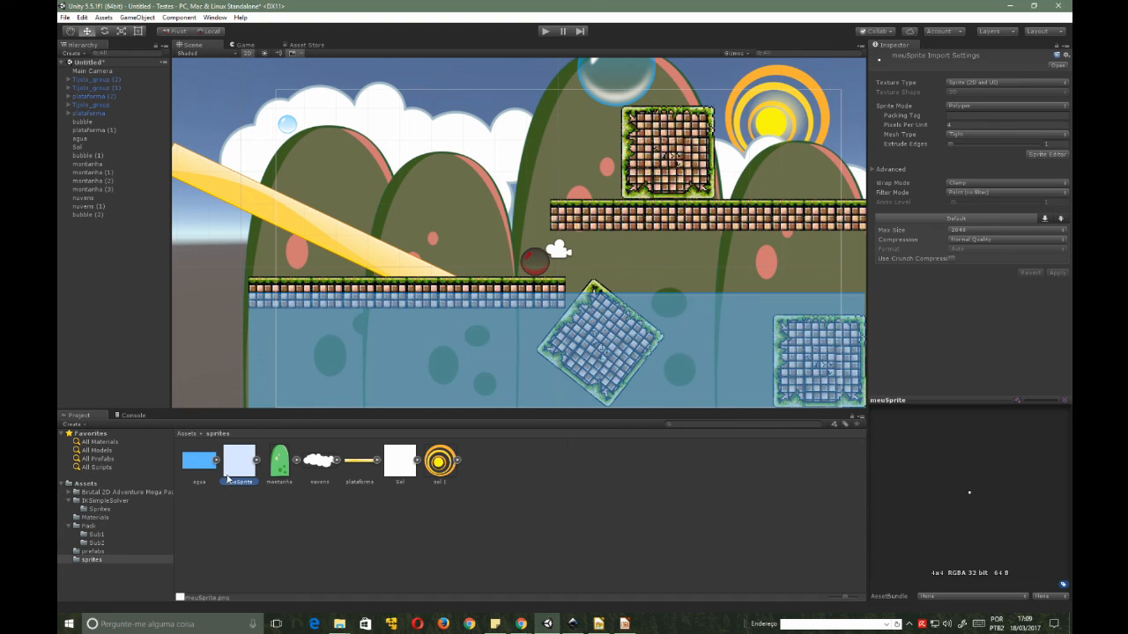
left_click_drag(267, 420, 460, 188)
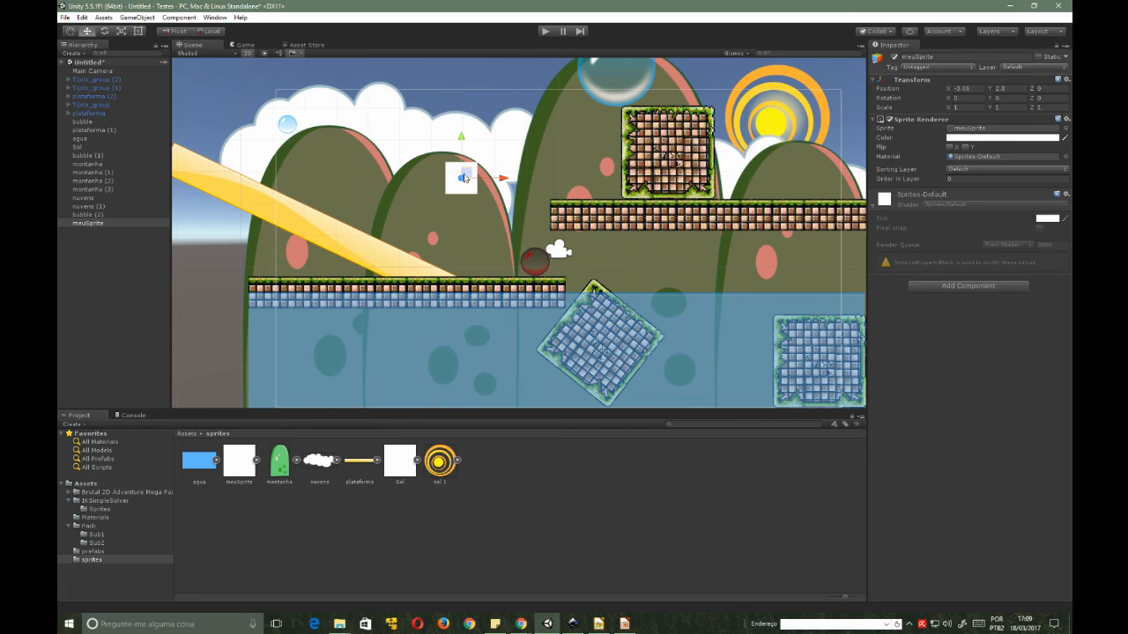
left_click_drag(462, 104, 462, 71)
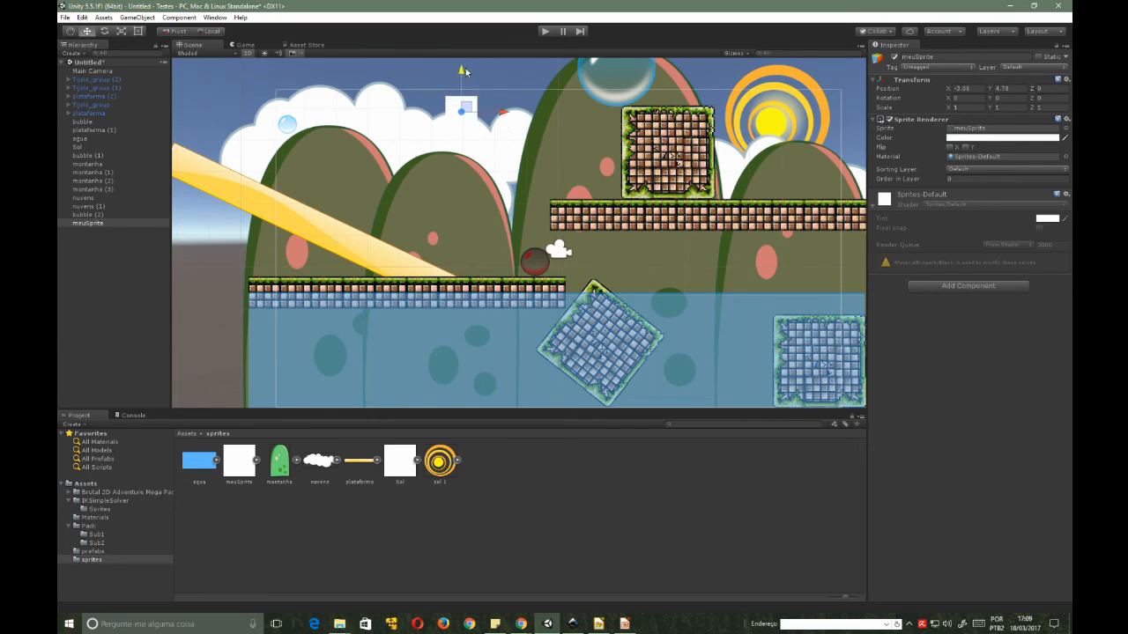
left_click_drag(461, 70, 462, 56)
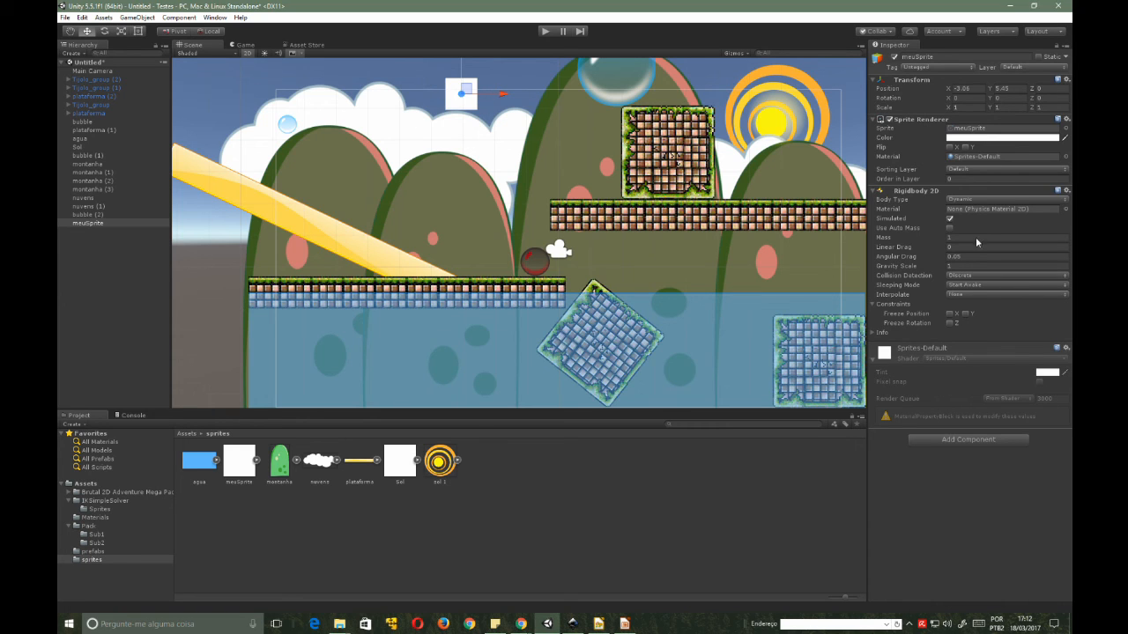
- Play-test the scene to examine how meuSprite falls with only its Rigidbody 2D
left_click(968, 443)
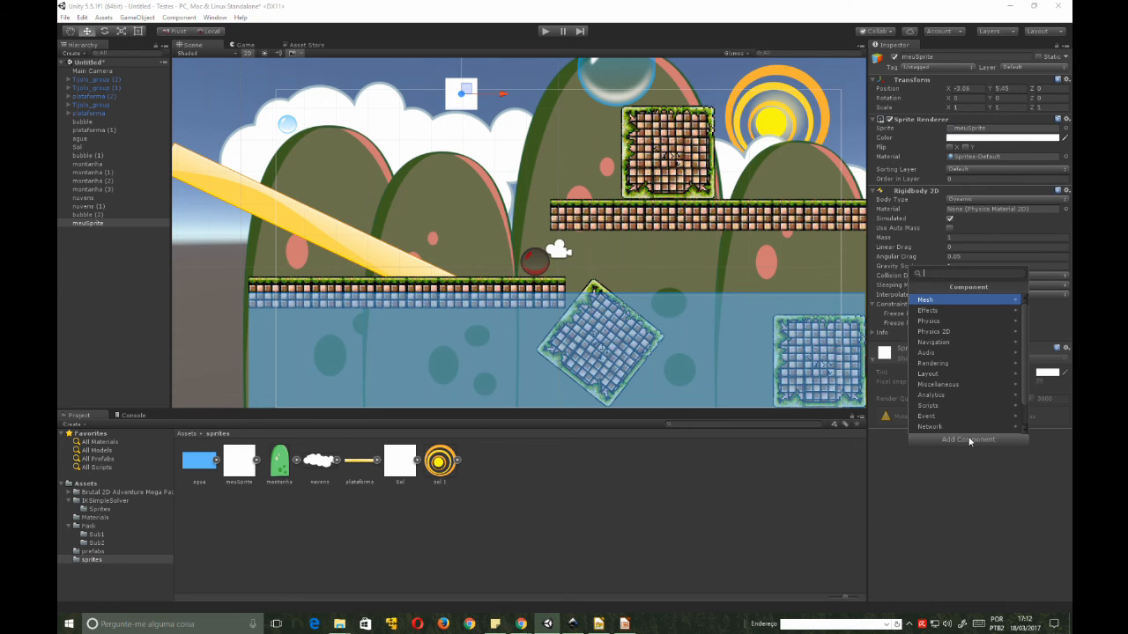
left_click(911, 465)
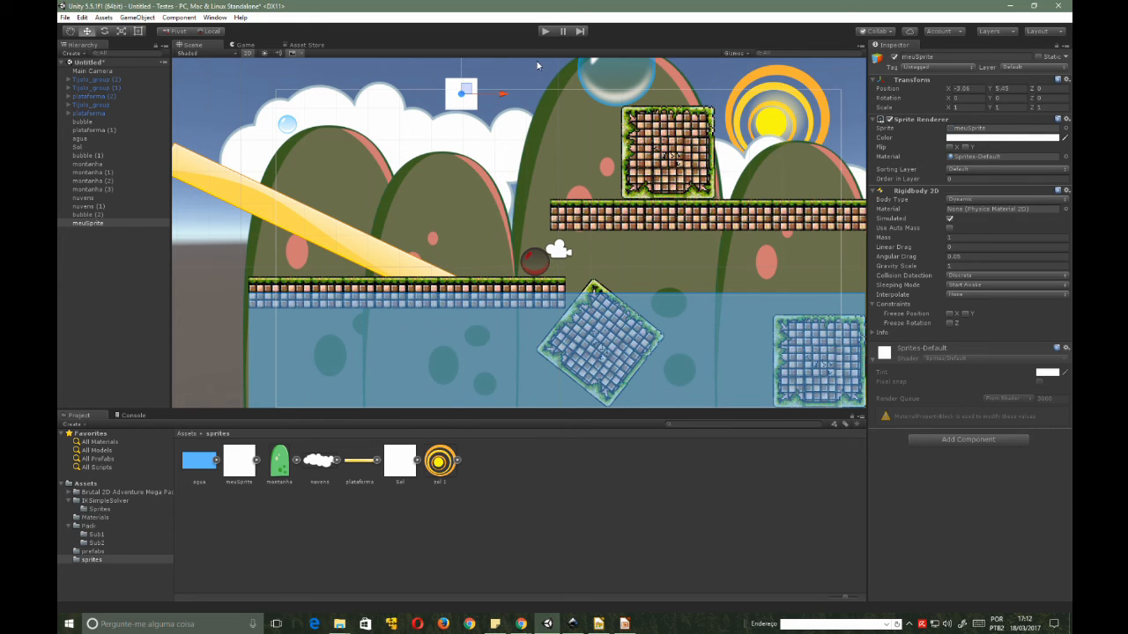
left_click(545, 32)
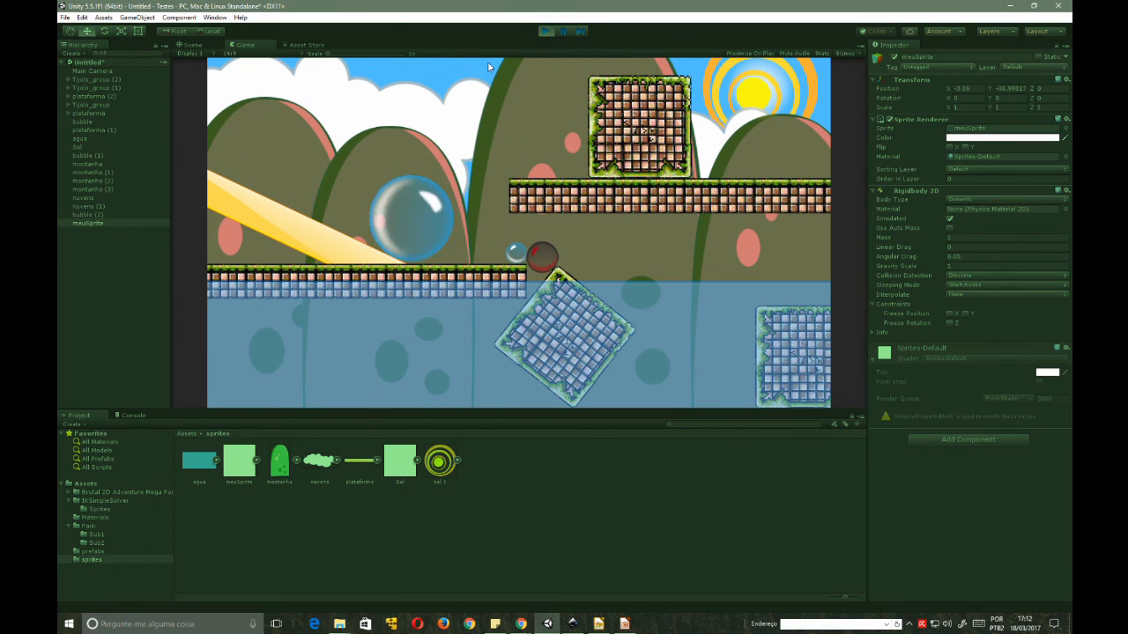
left_click(546, 32)
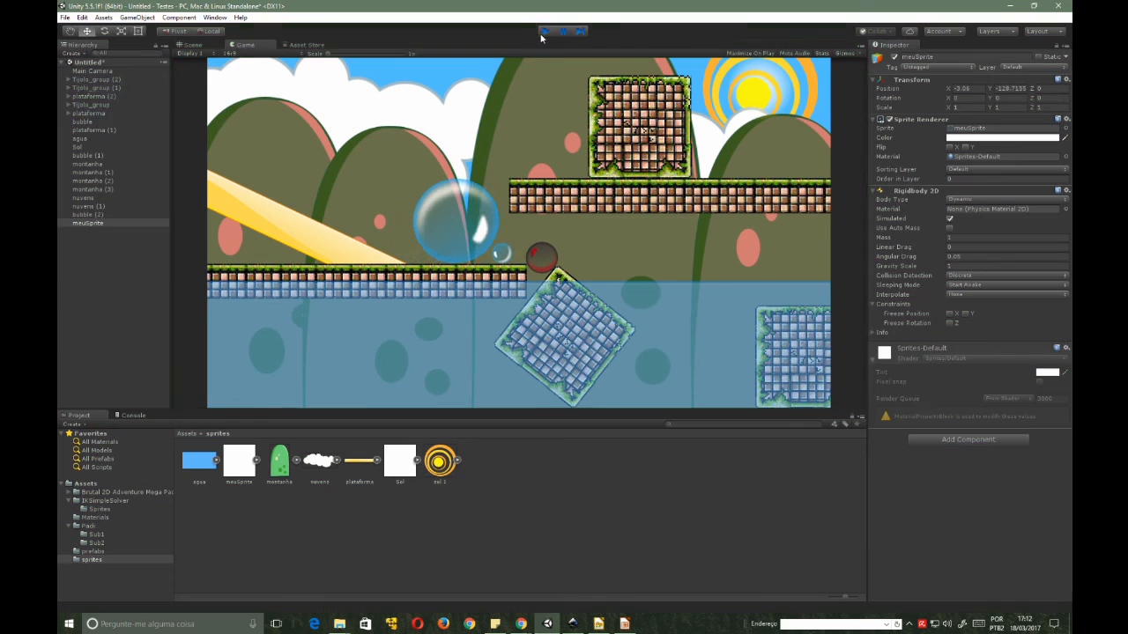
- Add a Circle Collider 2D to meuSprite and play-test how it rolls with the bubbles
left_click(978, 439)
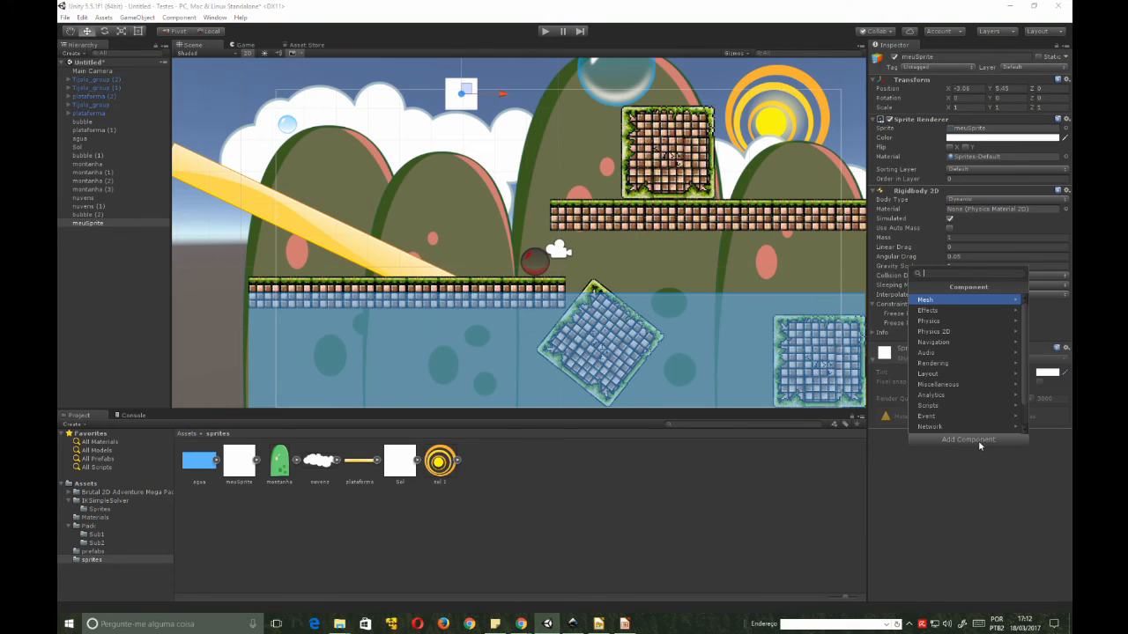
left_click(947, 331)
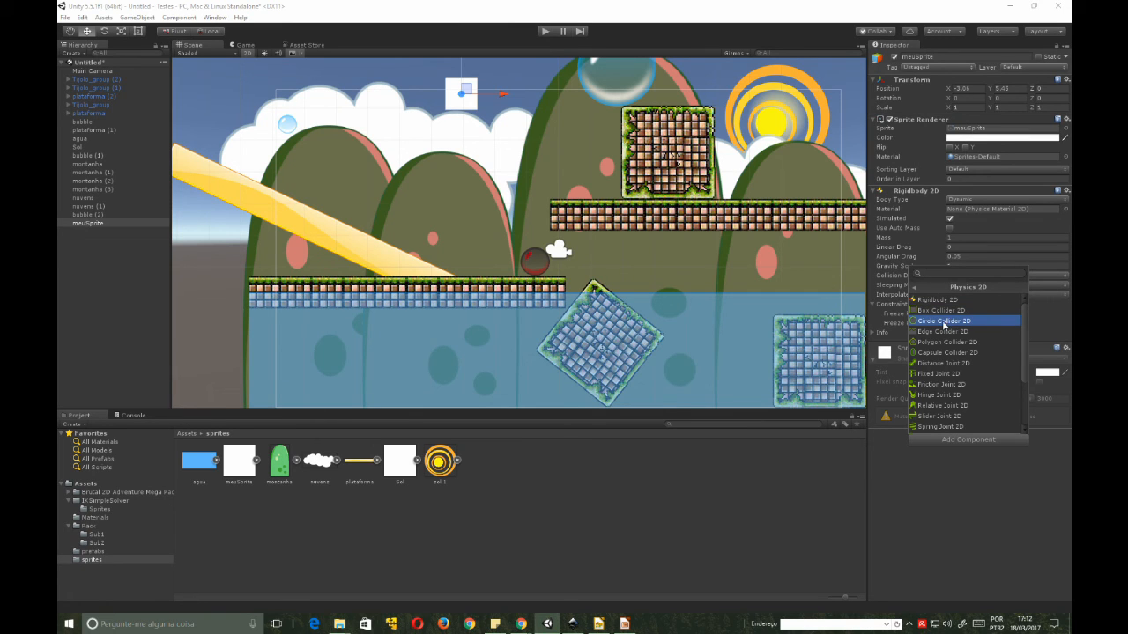
left_click(945, 322)
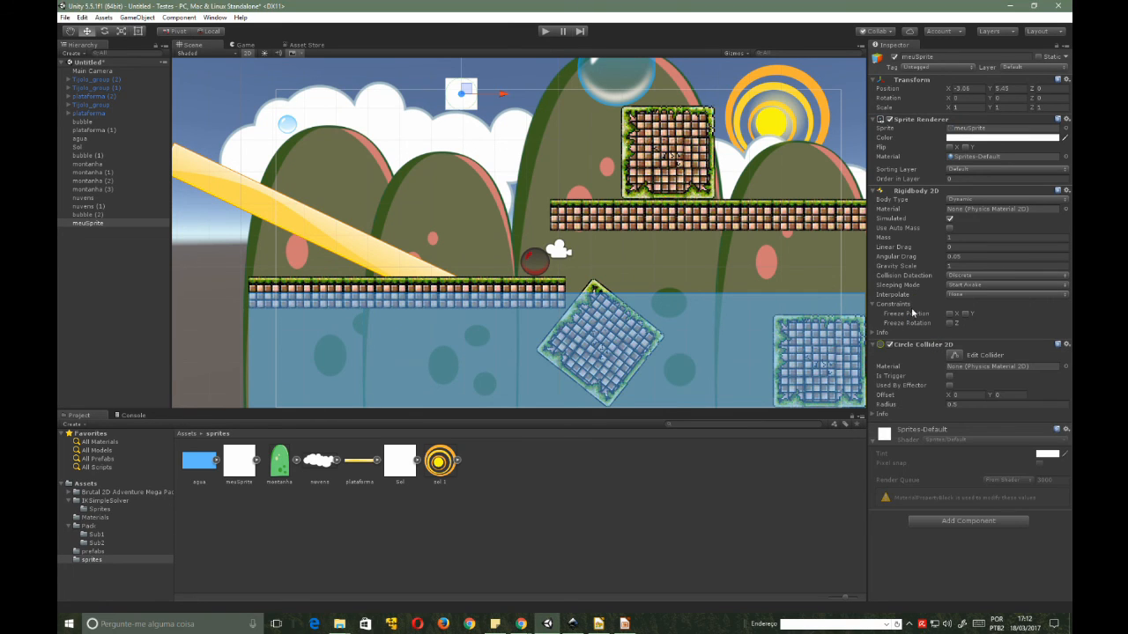
left_click(545, 32)
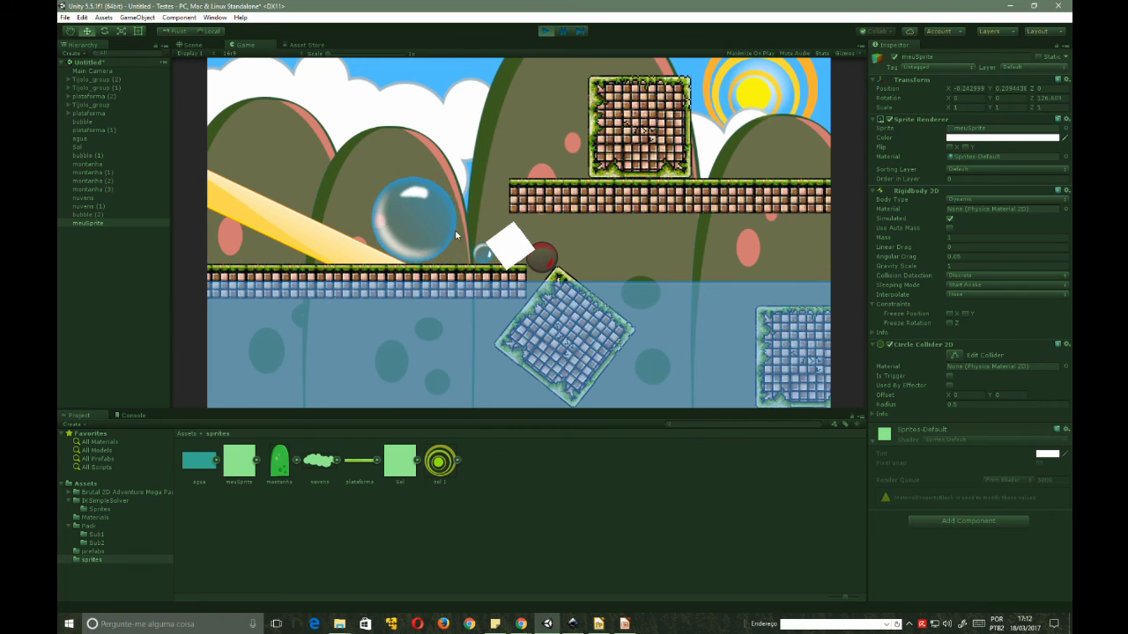
key("ctrl+p")
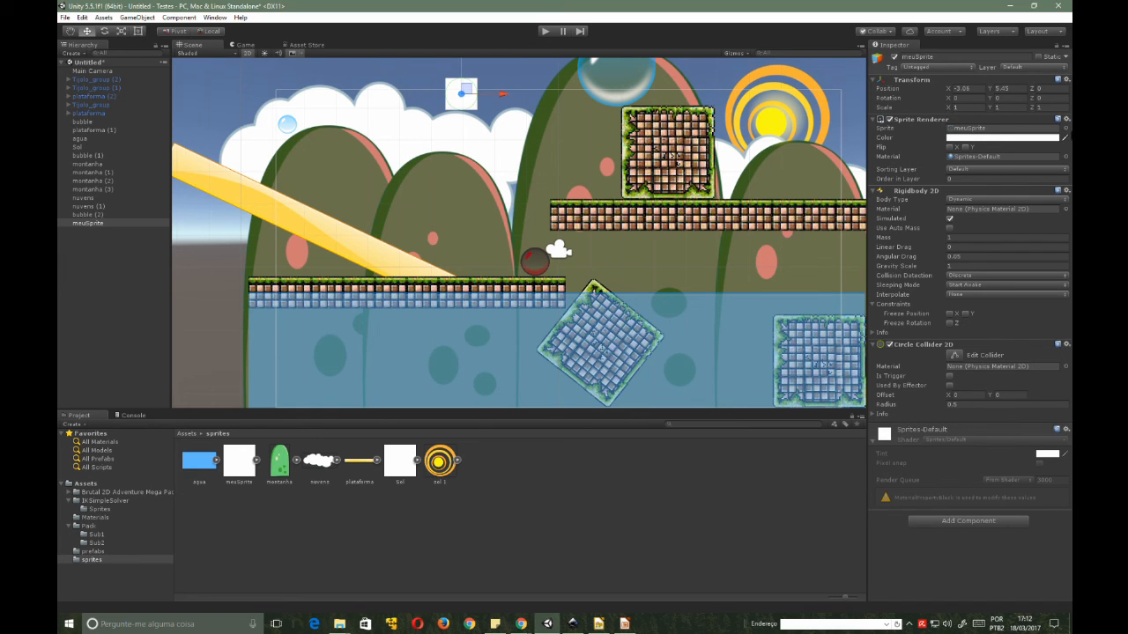
- Try out sol 1 and several of the Top tiles as the sprite of the meuSprite object
left_click(1065, 129)
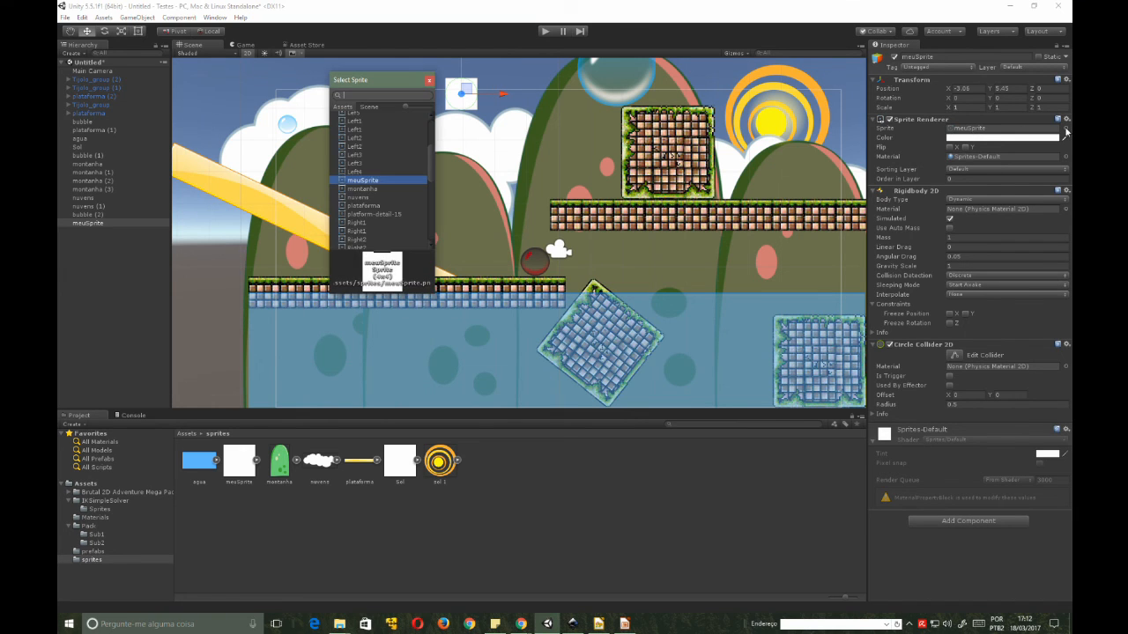
left_click_drag(429, 161, 436, 189)
left_click(356, 185)
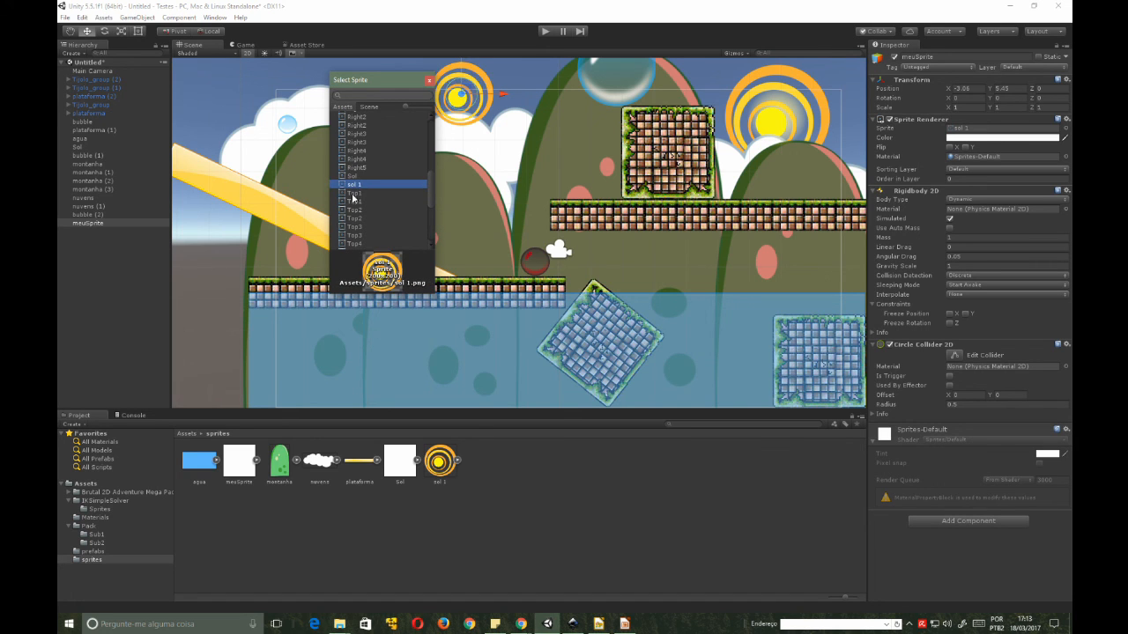
left_click(352, 195)
left_click(353, 202)
left_click(354, 210)
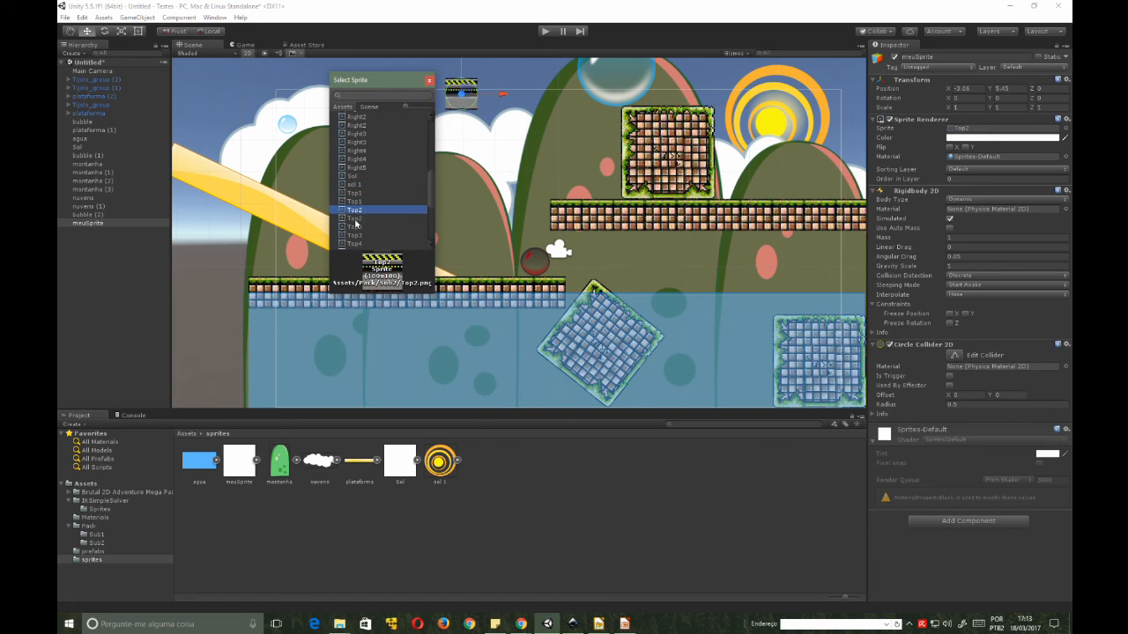
left_click(355, 219)
left_click(356, 235)
left_click(356, 244)
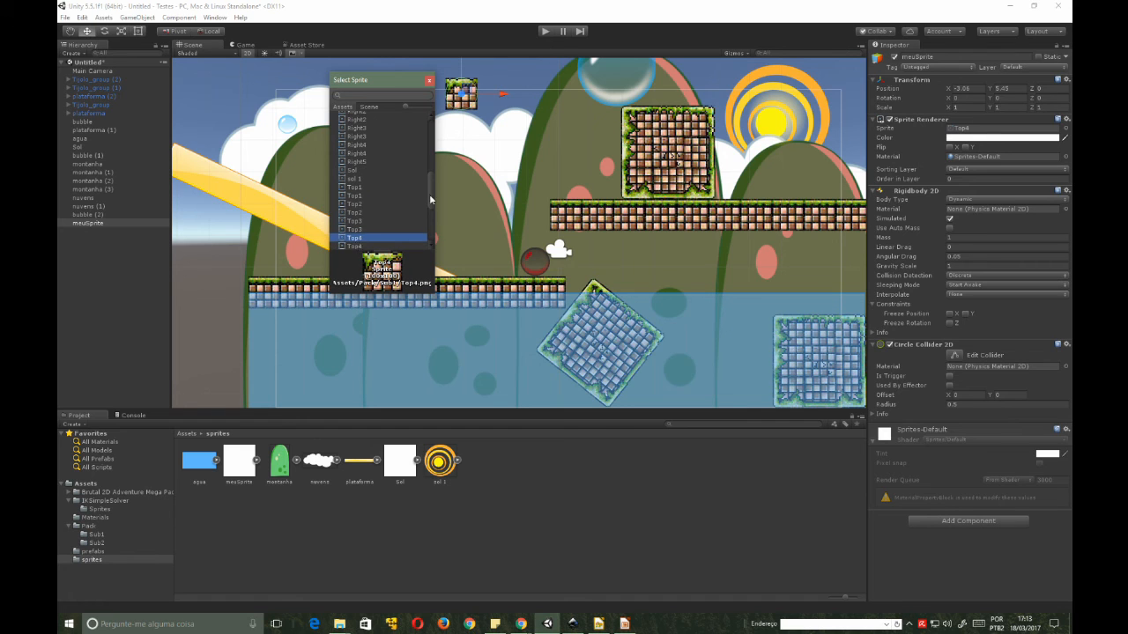
scroll(429, 194, "down", 2)
left_click(360, 229)
left_click(351, 244)
left_click(349, 222)
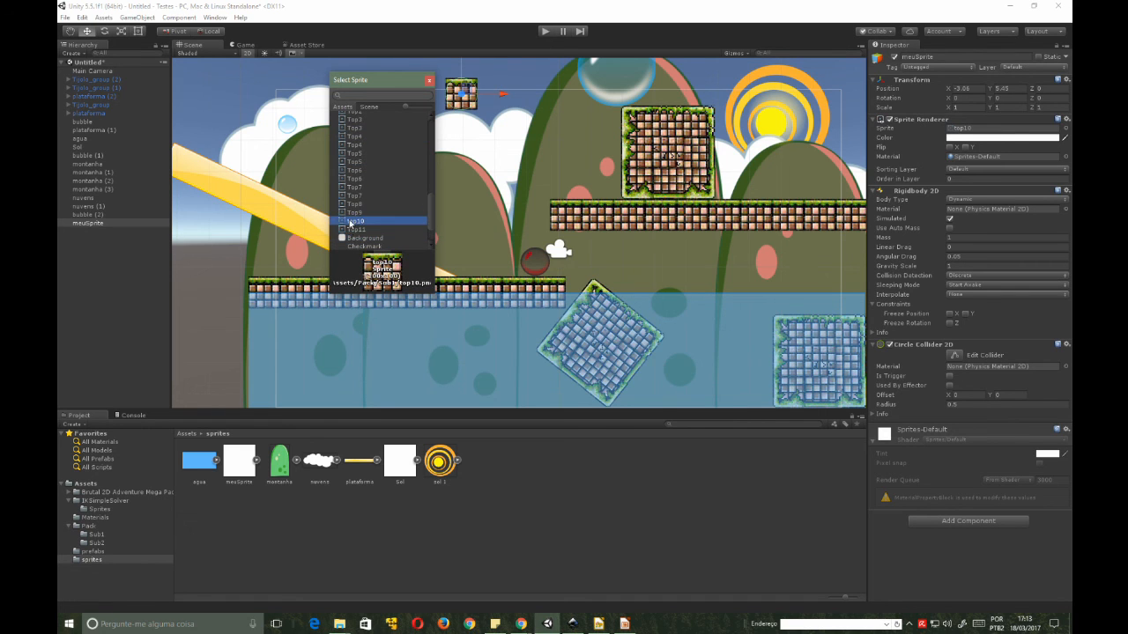
left_click(345, 231)
left_click(345, 221)
left_click(345, 198)
left_click(346, 180)
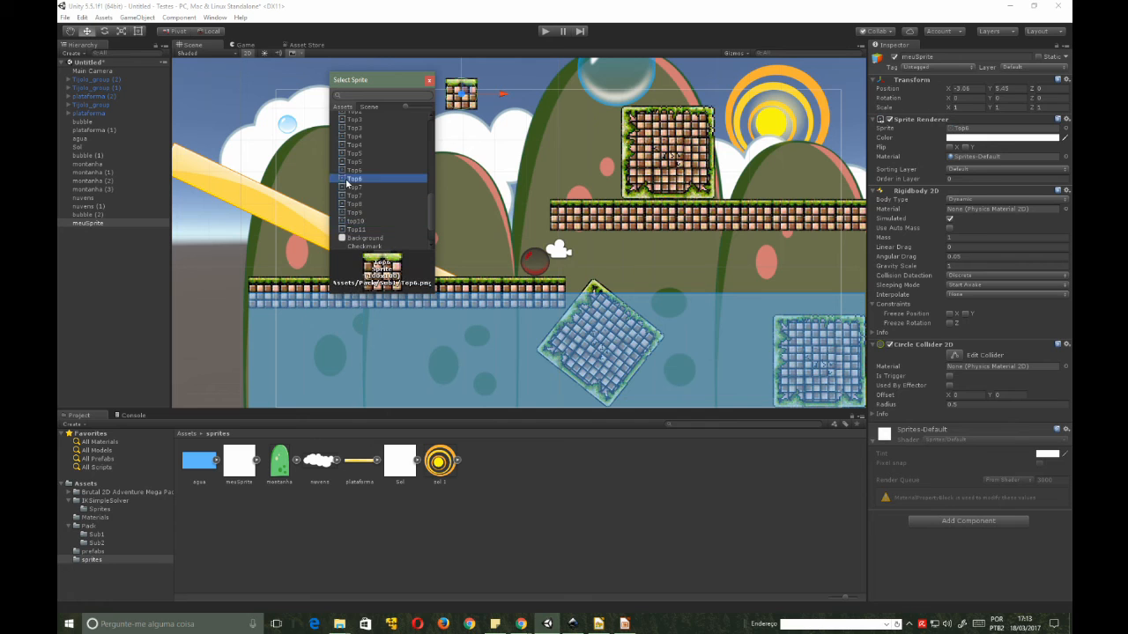
- Try the built-in Background, InputFieldBackground and Checkmark sprites on the meuSprite object
left_click(363, 238)
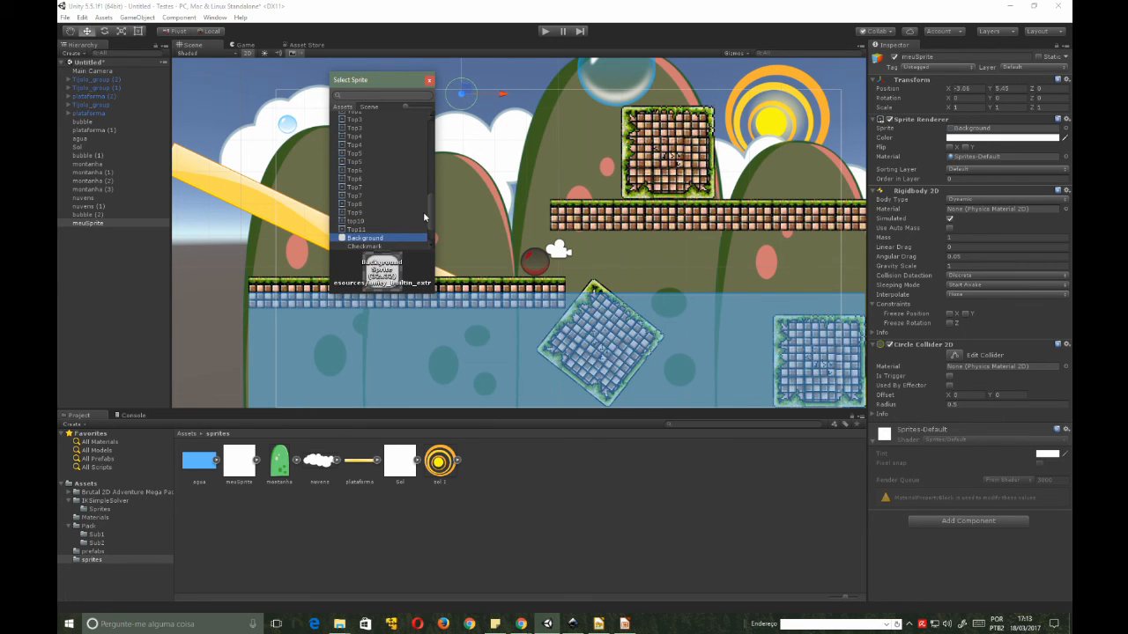
scroll(427, 229, "down", 2)
left_click(363, 221)
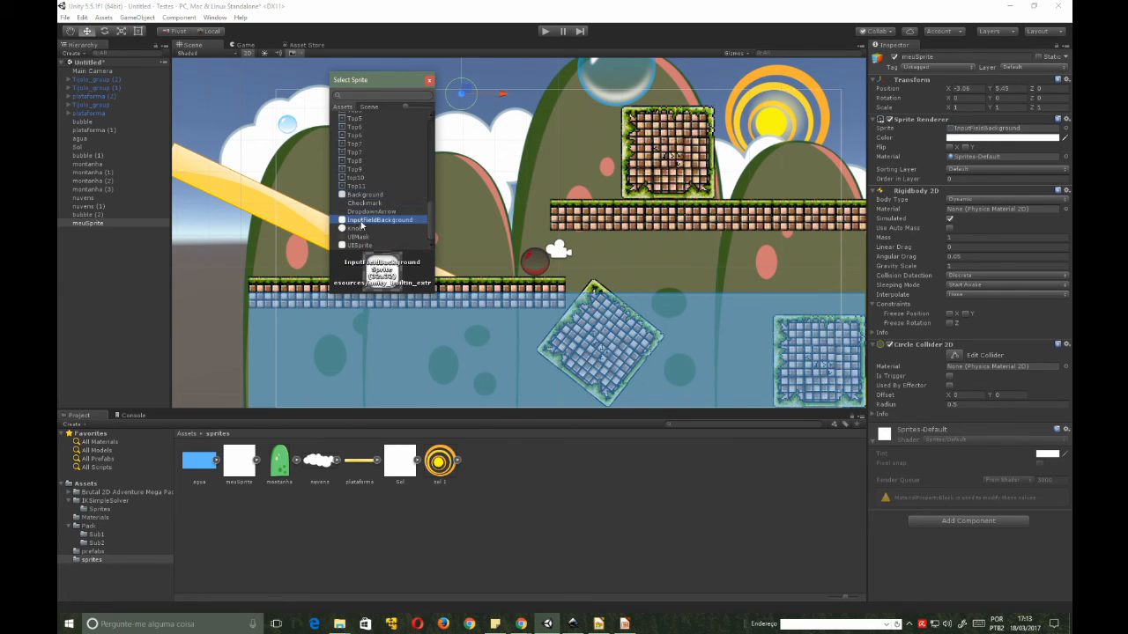
left_click(365, 203)
- Set meuSprite's sprite to the Basic2 brick tile from Pack/Sub1 and play-test the scene
left_click_drag(430, 217, 431, 132)
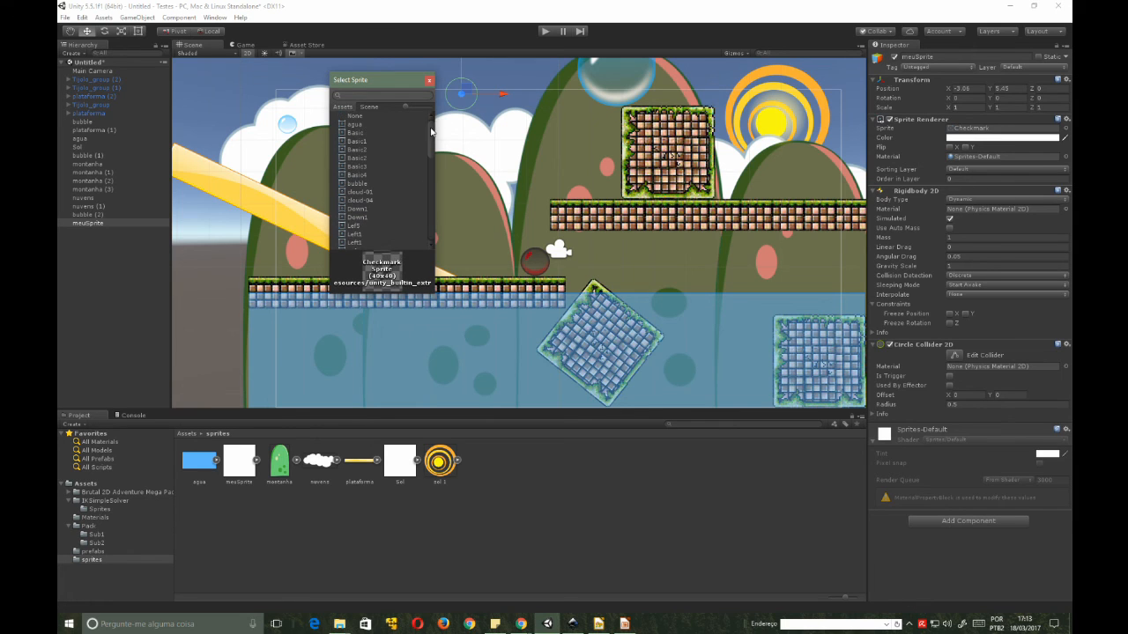
left_click(362, 141)
left_click(359, 125)
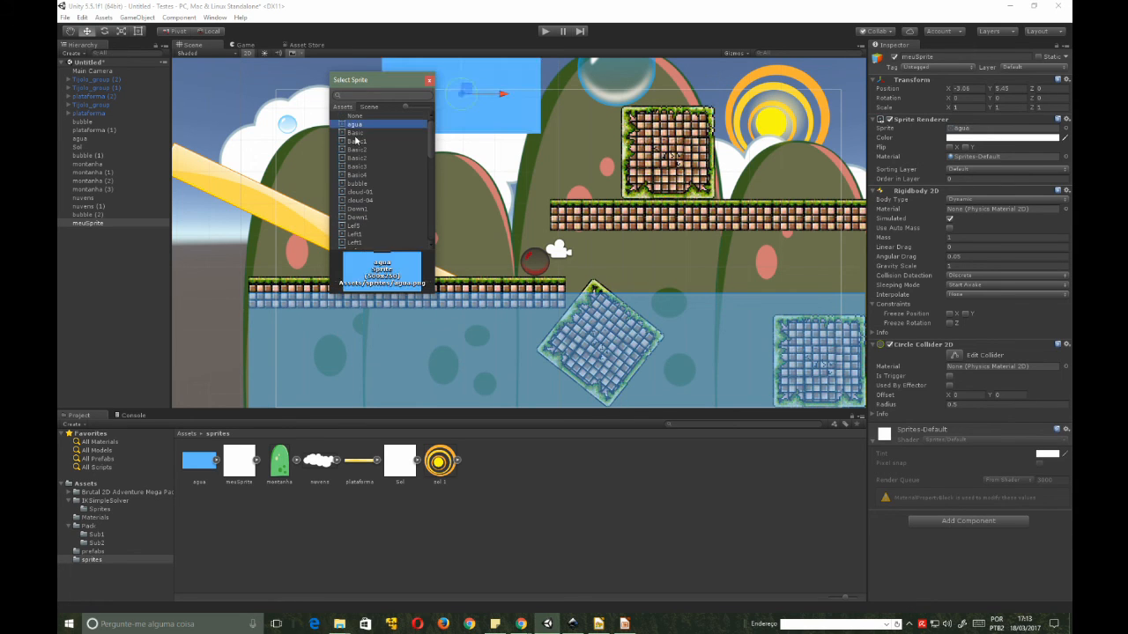
left_click(358, 150)
left_click(358, 165)
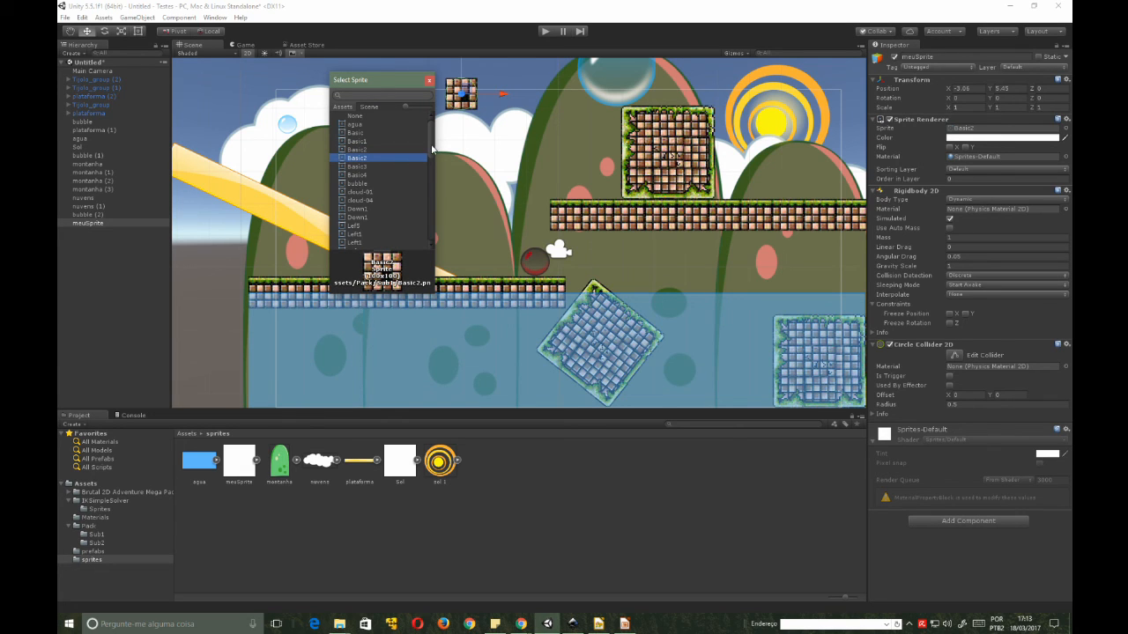
left_click(545, 32)
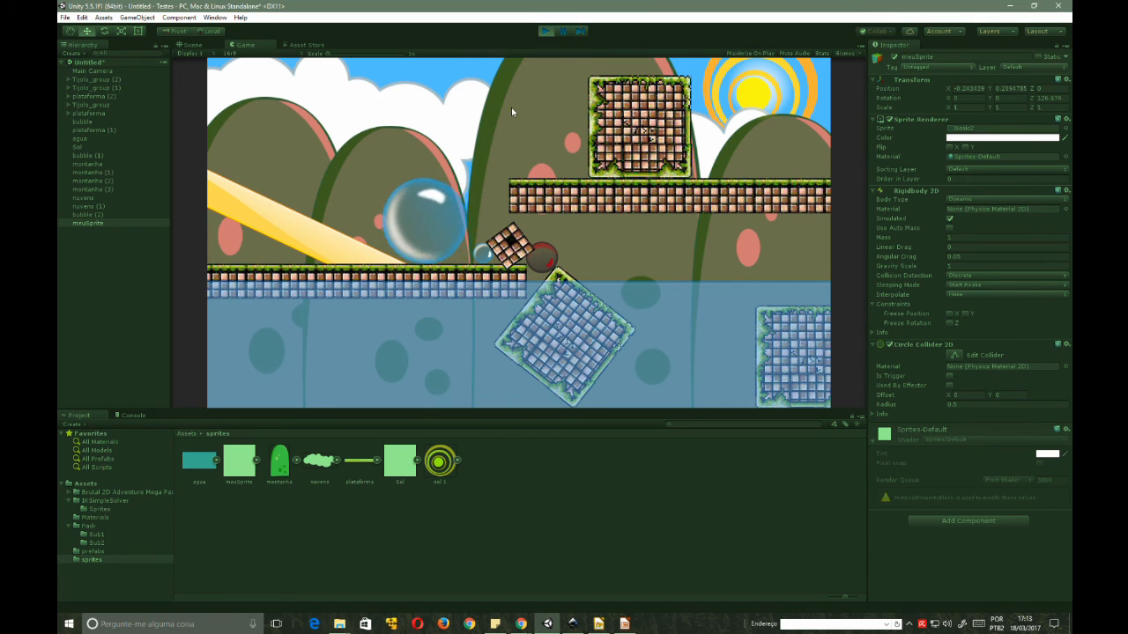
left_click(544, 31)
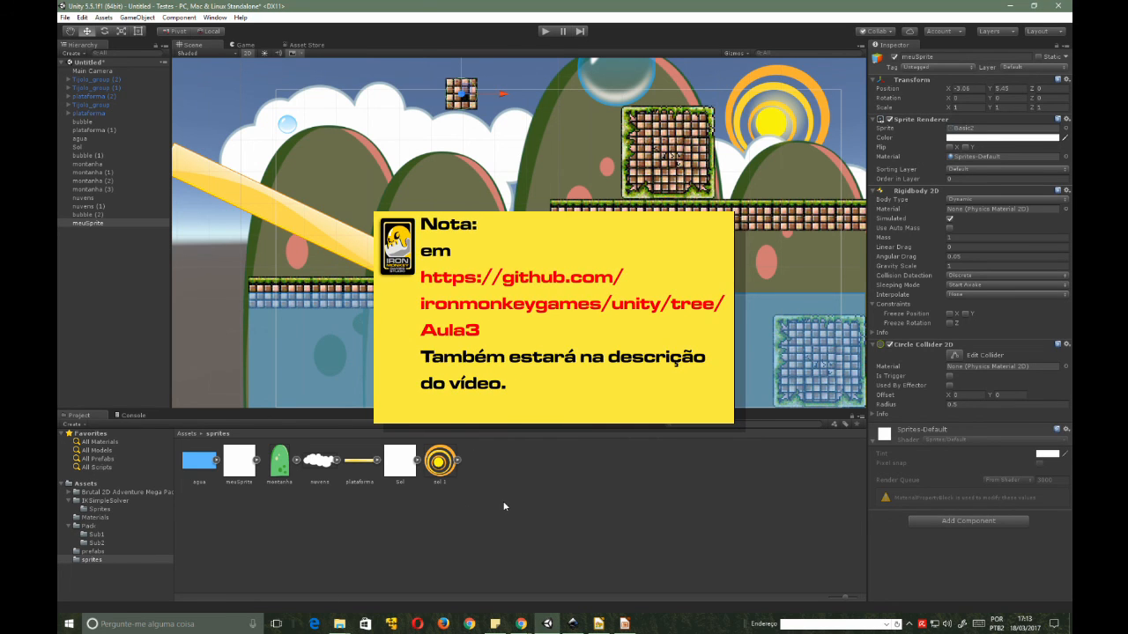
- Look through the tile sprites in the Sub1 and Sub2 folders, and switch to the game elements drawing in Inkscape
left_click(96, 534)
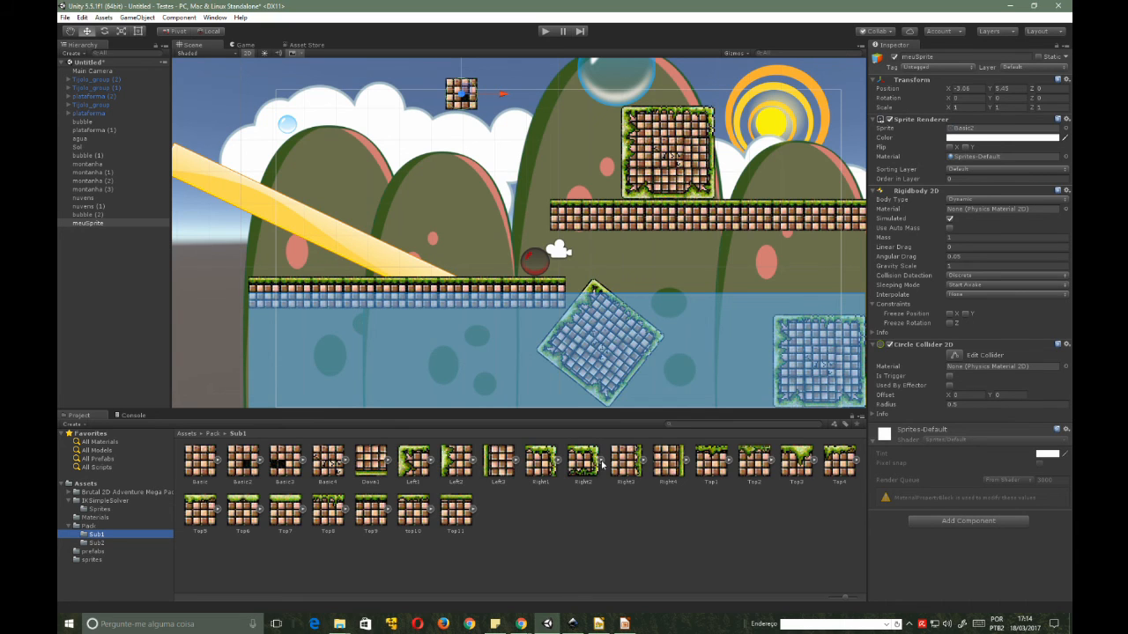
left_click(95, 542)
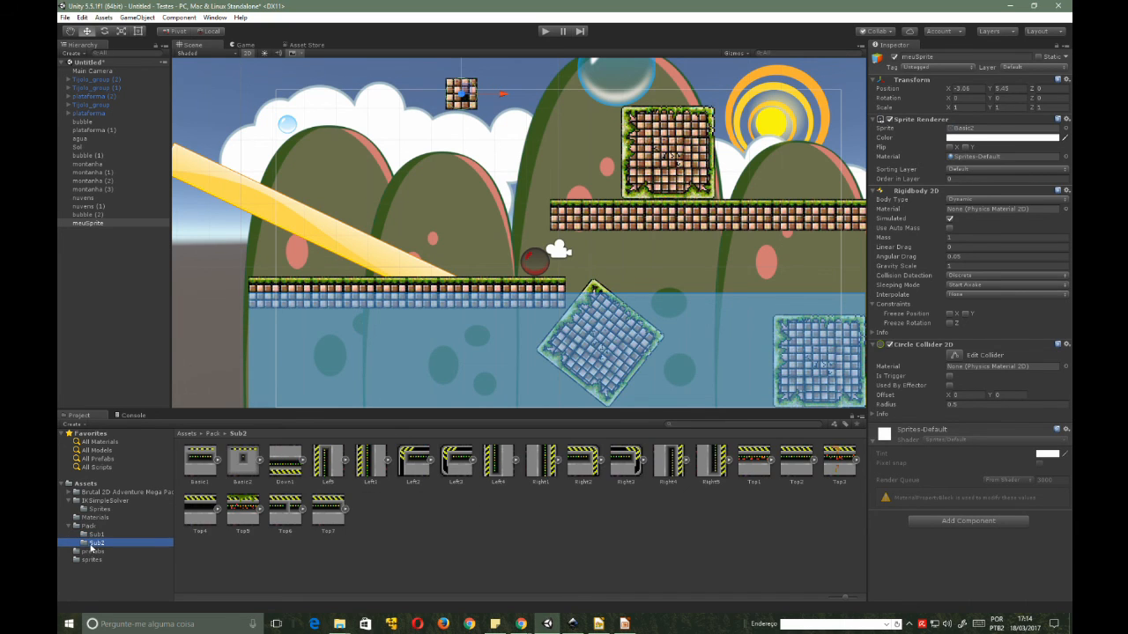
left_click(91, 535)
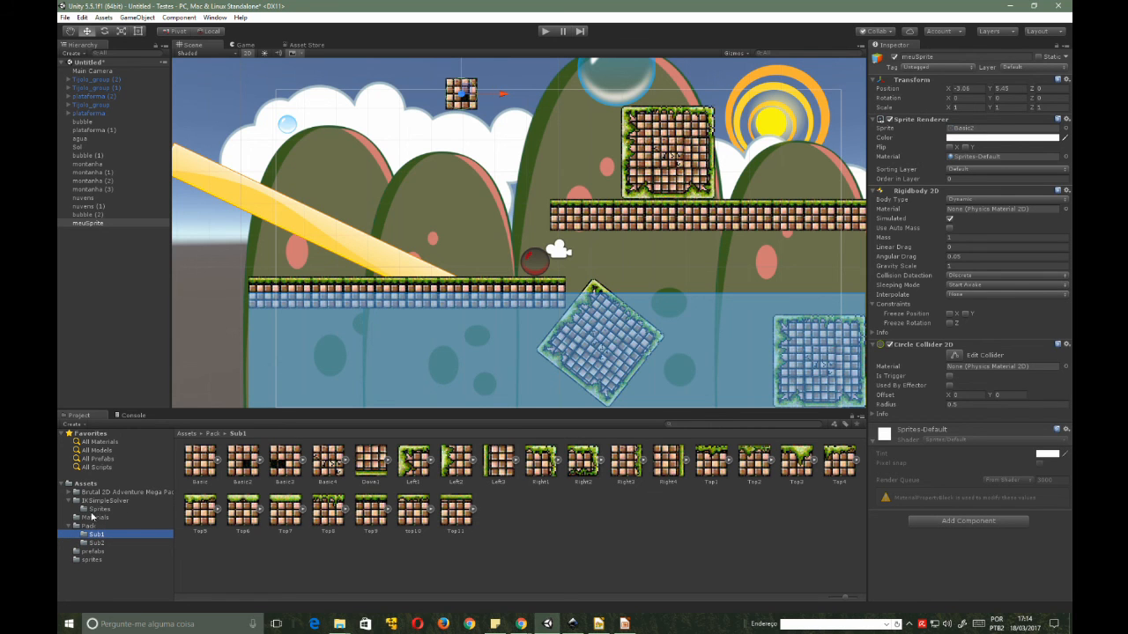
left_click(572, 624)
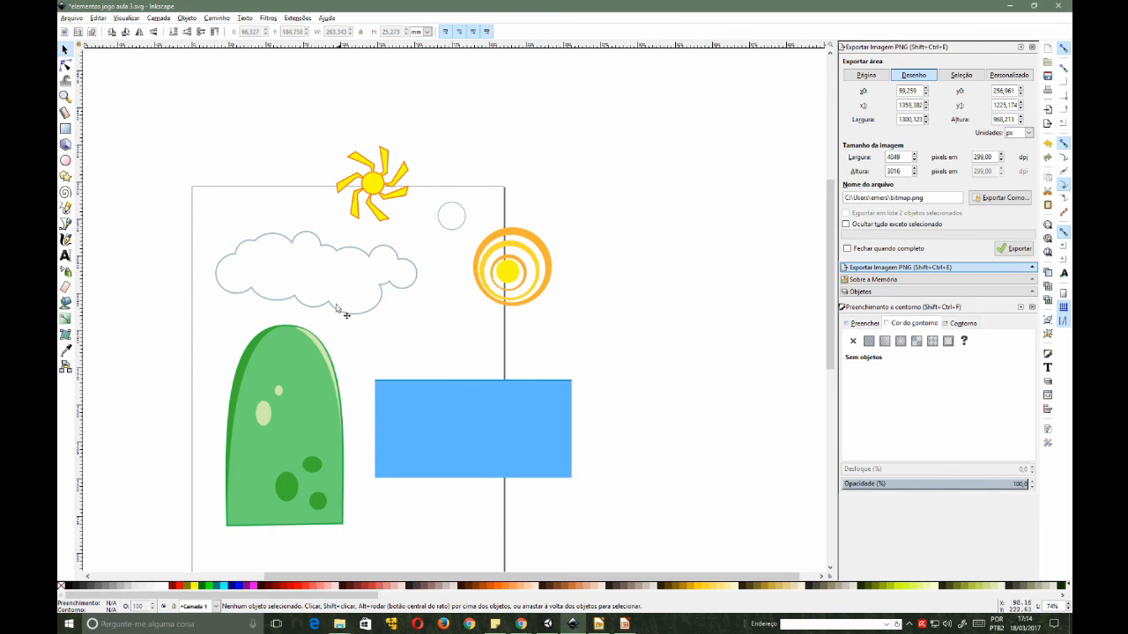
- Reposition the green mountain, blue water rectangle, ringed sun and cloud within the game elements drawing, leaving the rectangle selected
left_click(289, 408)
mouse_move(289, 408)
left_mouse_down()
mouse_move(556, 152)
mouse_move(282, 379)
mouse_move(285, 414)
left_mouse_up()
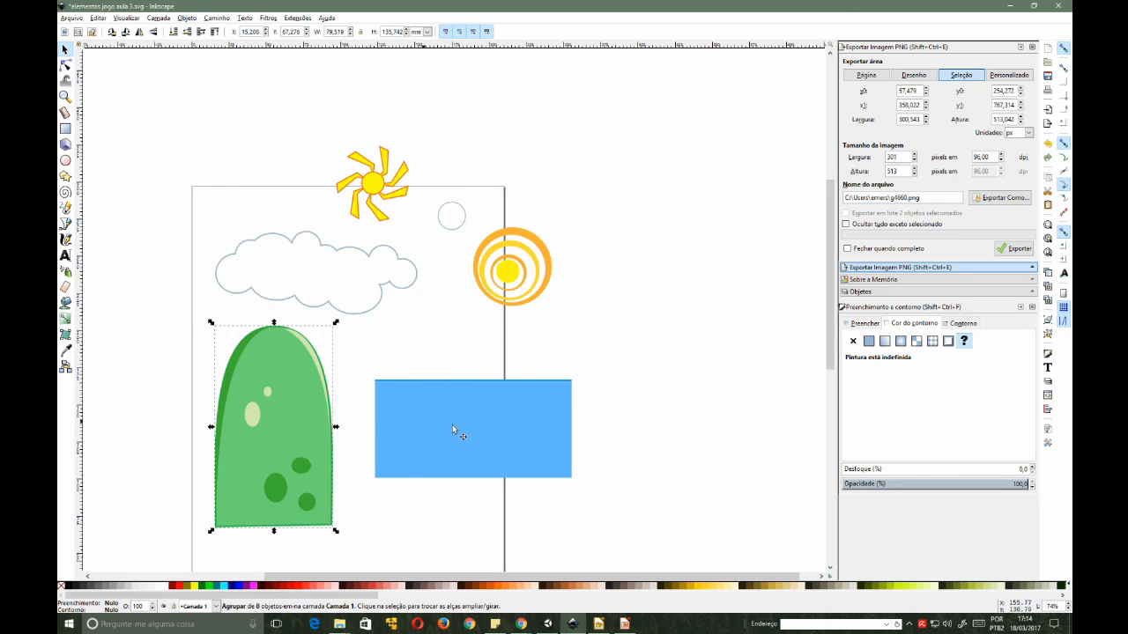
left_click(443, 430)
left_click_drag(443, 430, 456, 392)
left_click(509, 266)
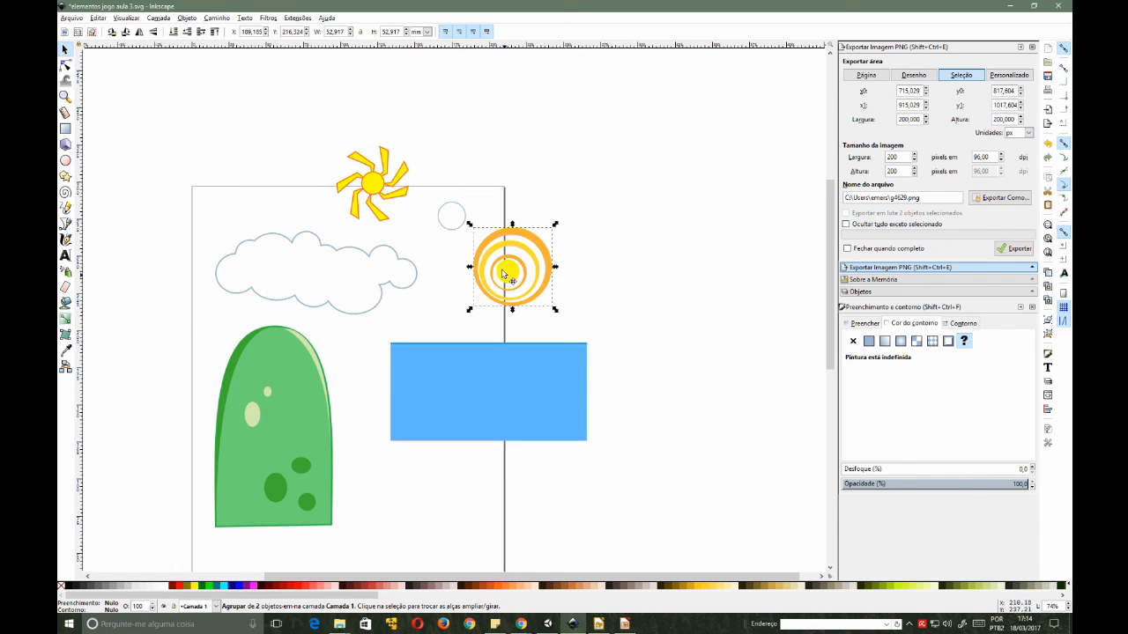
left_click_drag(509, 266, 534, 210)
left_click(384, 190)
left_click(308, 266)
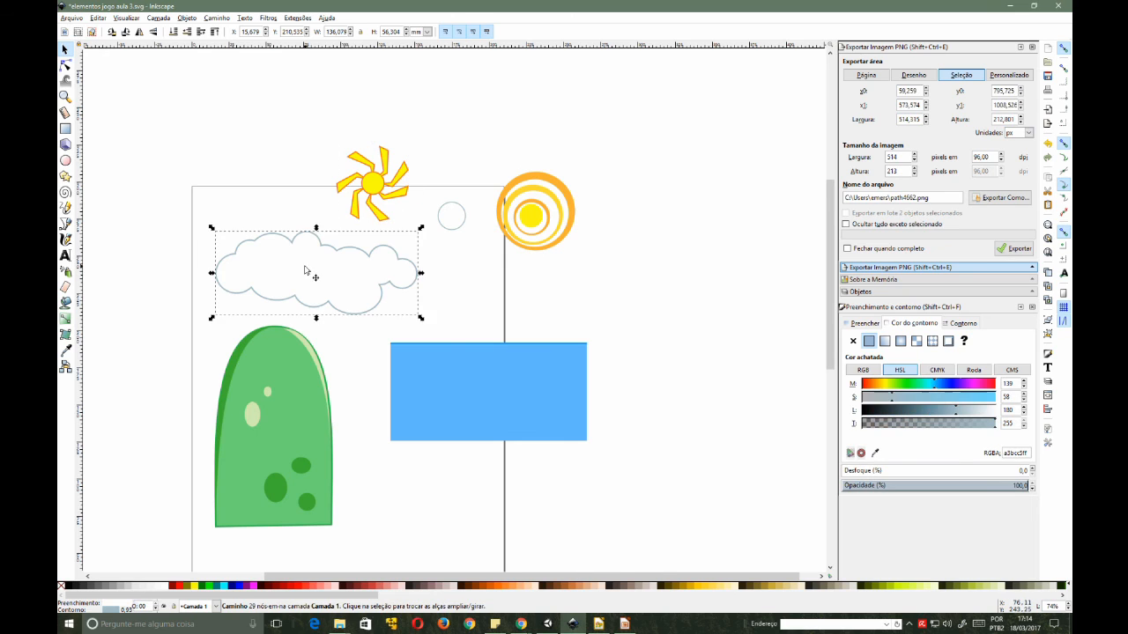
left_click_drag(308, 267, 354, 272)
left_click(422, 428)
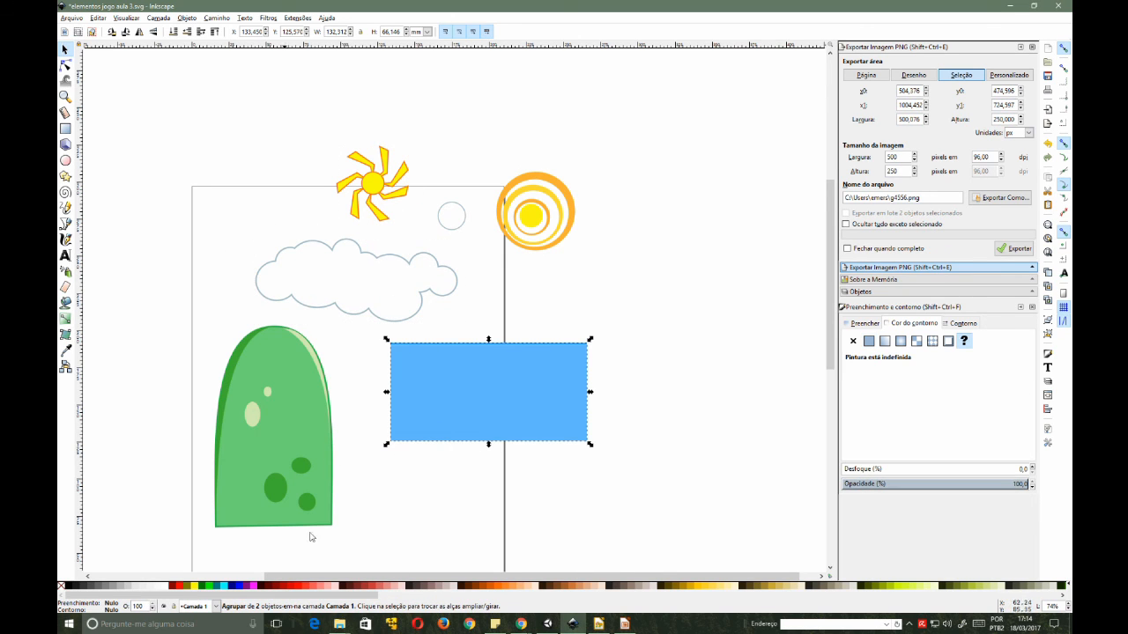
- Switch to Unity and delete every object from the scene except Main Camera
left_click(547, 627)
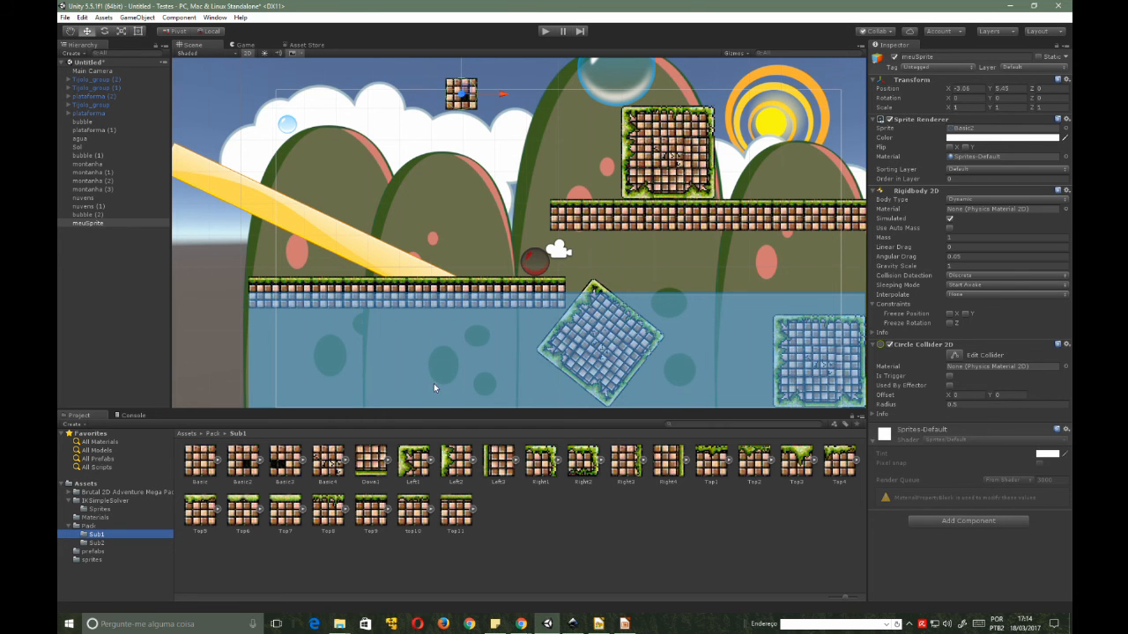
left_click(85, 484)
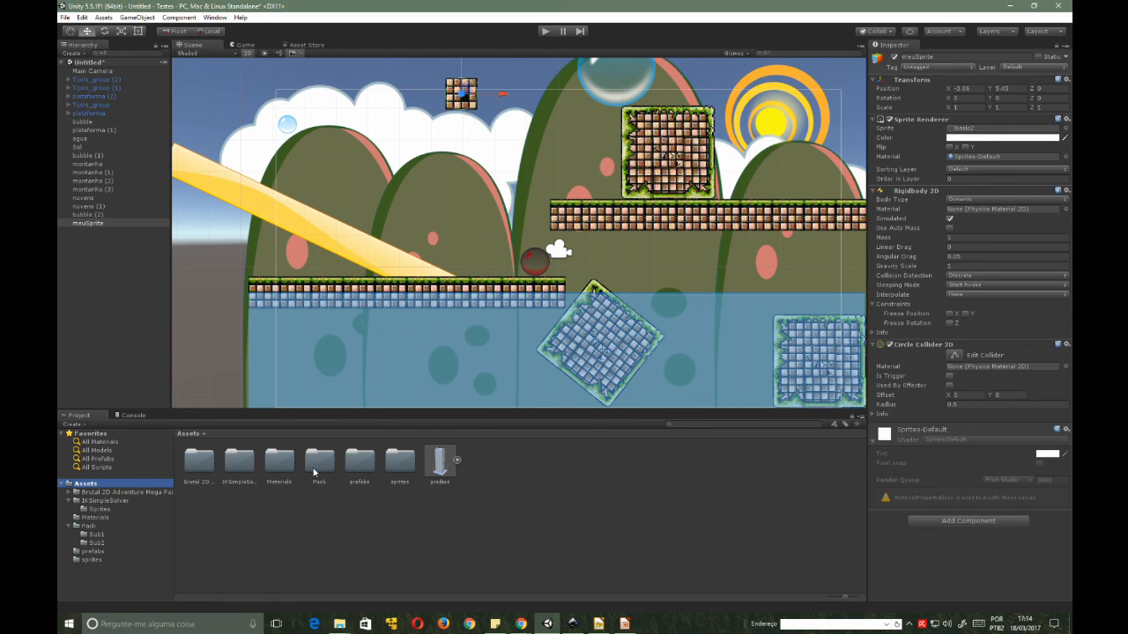
scroll(479, 250, "down", 3)
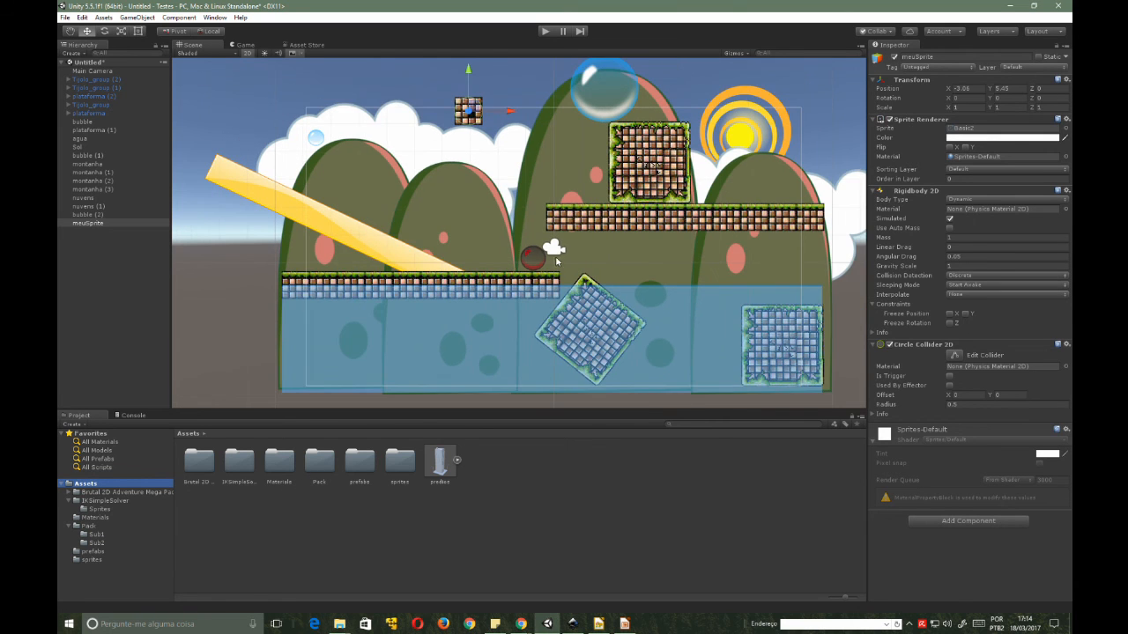
left_click(87, 215)
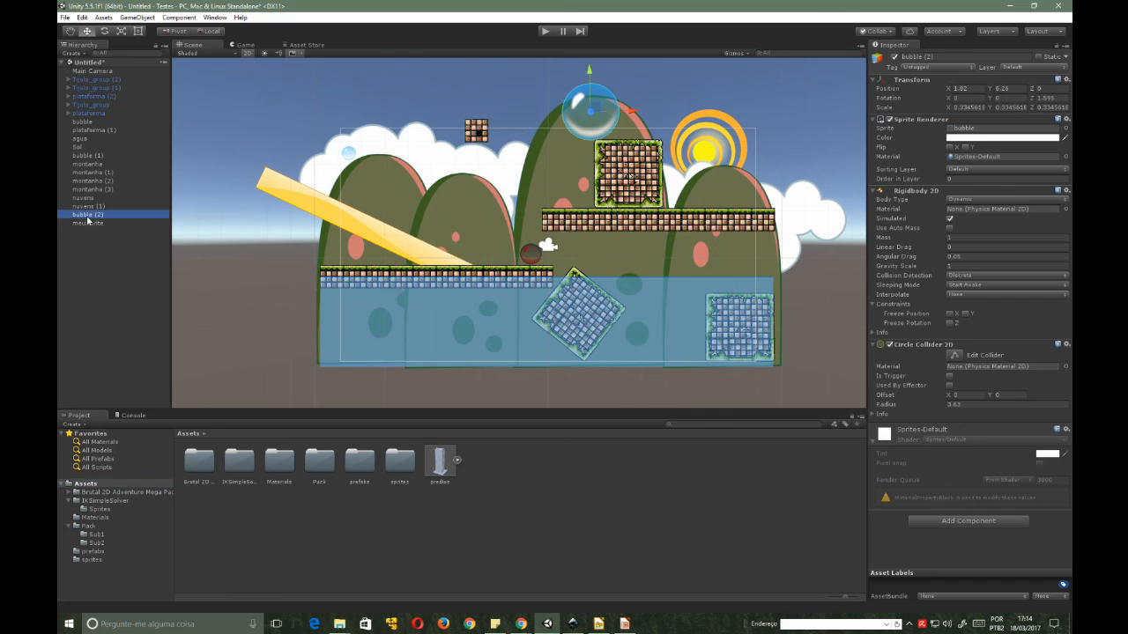
left_click(82, 229)
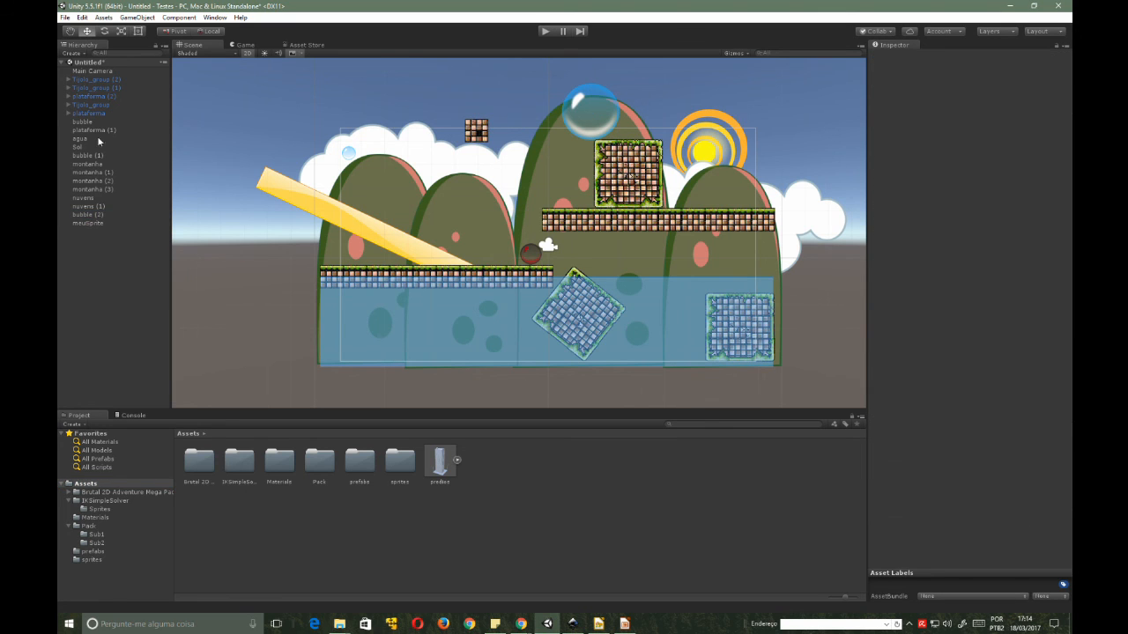
left_click(85, 78)
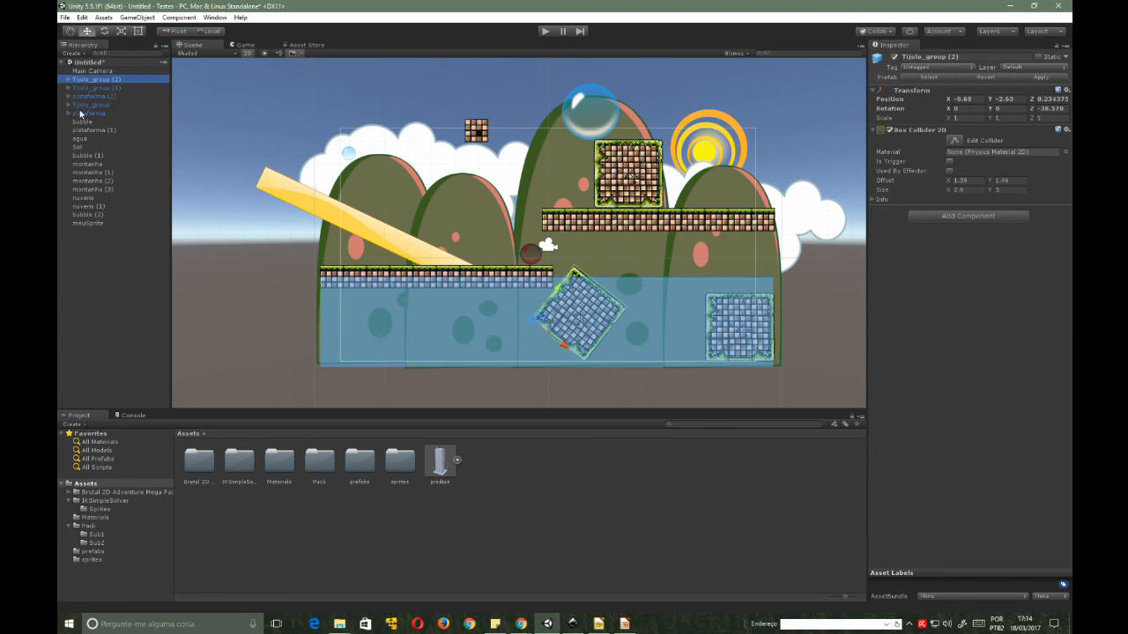
left_click(74, 223, "shift")
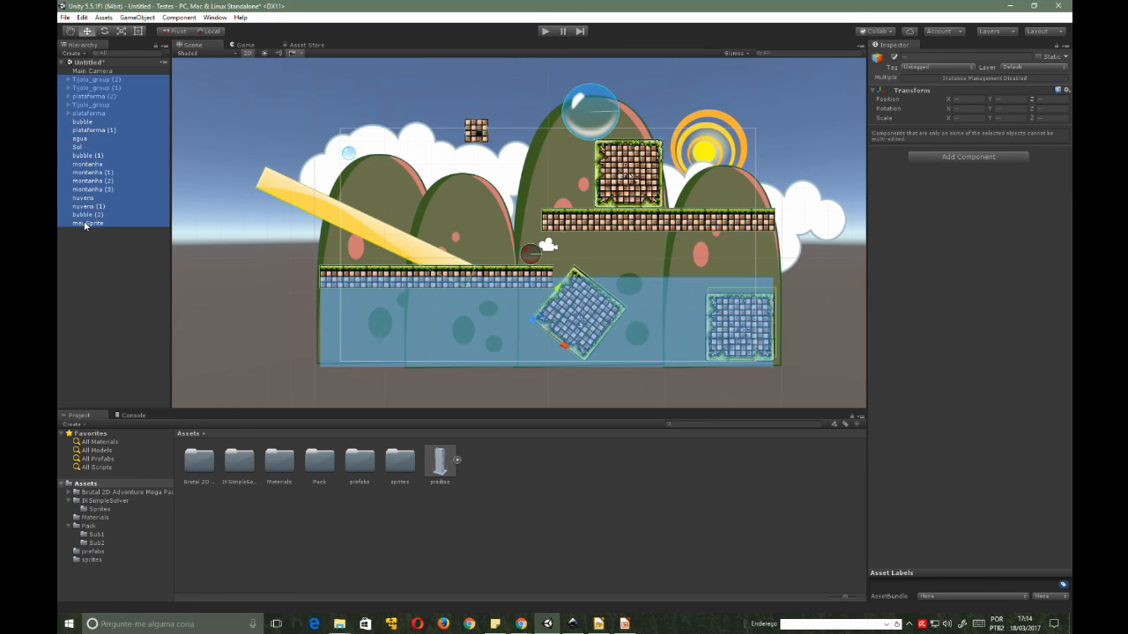
key("Delete")
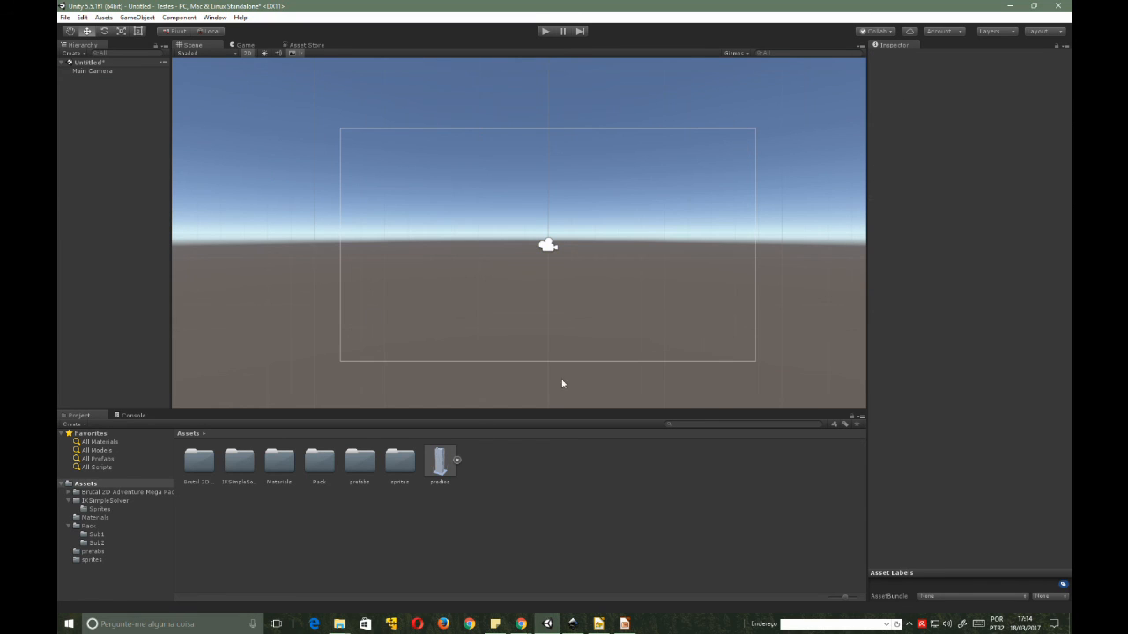
- Add the montanha sprite from the sprites folder to the scene, in the lower-left corner of the camera frame
scroll(621, 300, "up", 1)
left_click(81, 485)
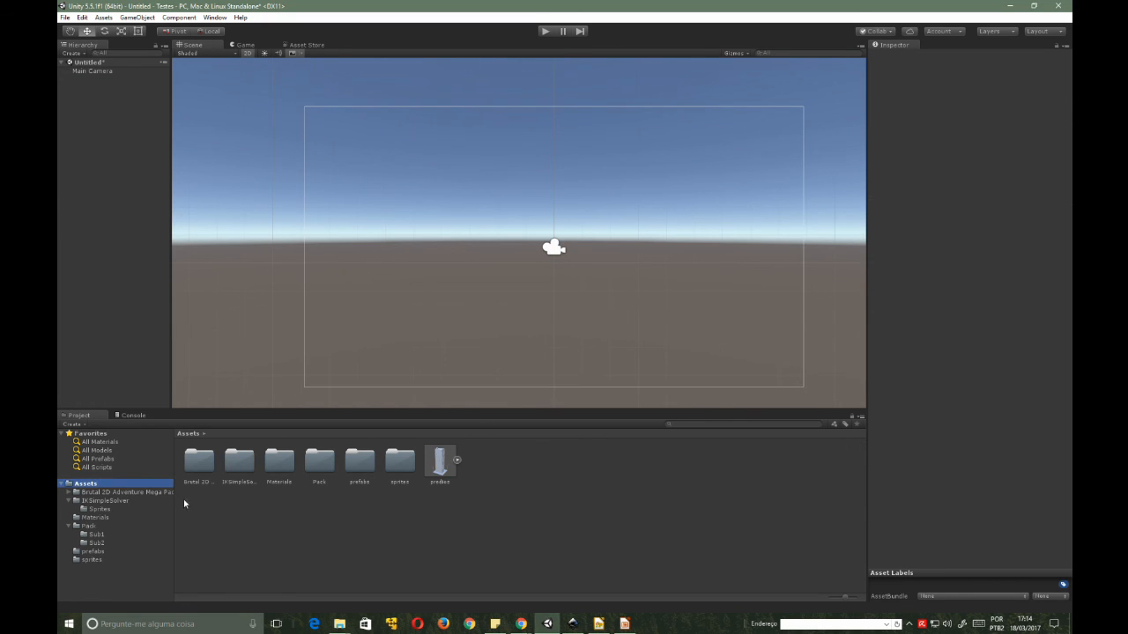
left_click(87, 493)
left_click(92, 543)
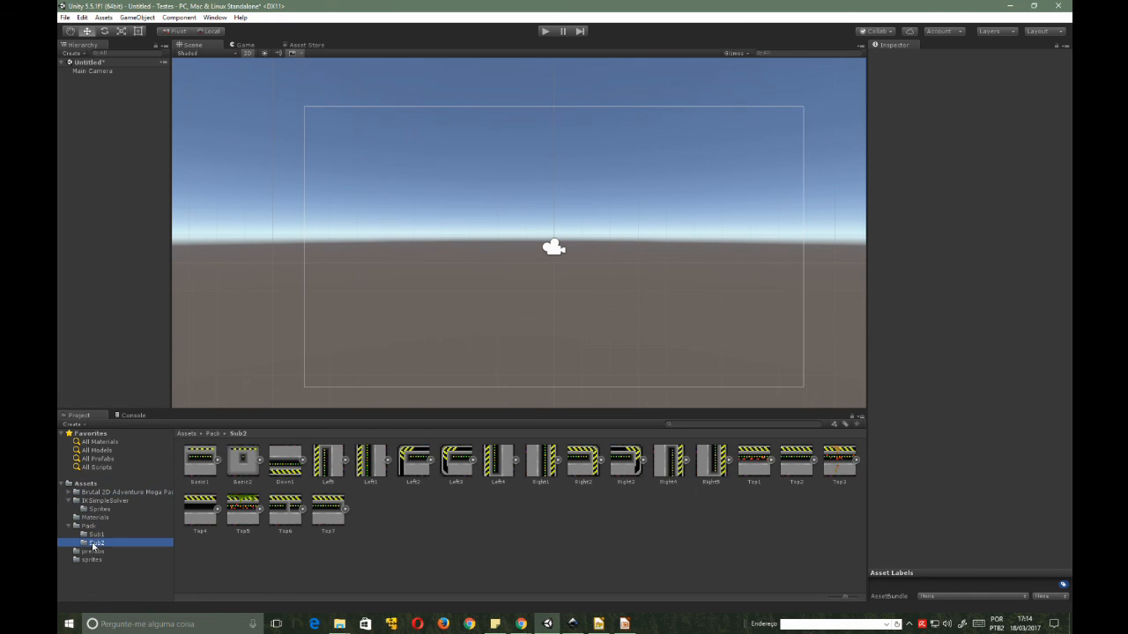
left_click(88, 551)
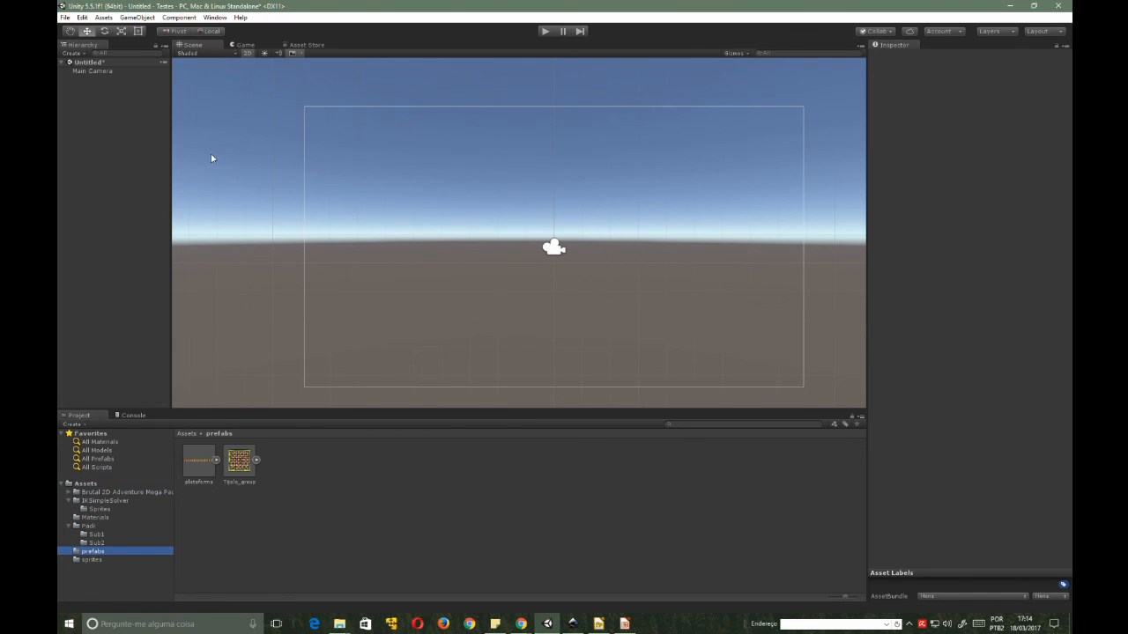
left_click(79, 560)
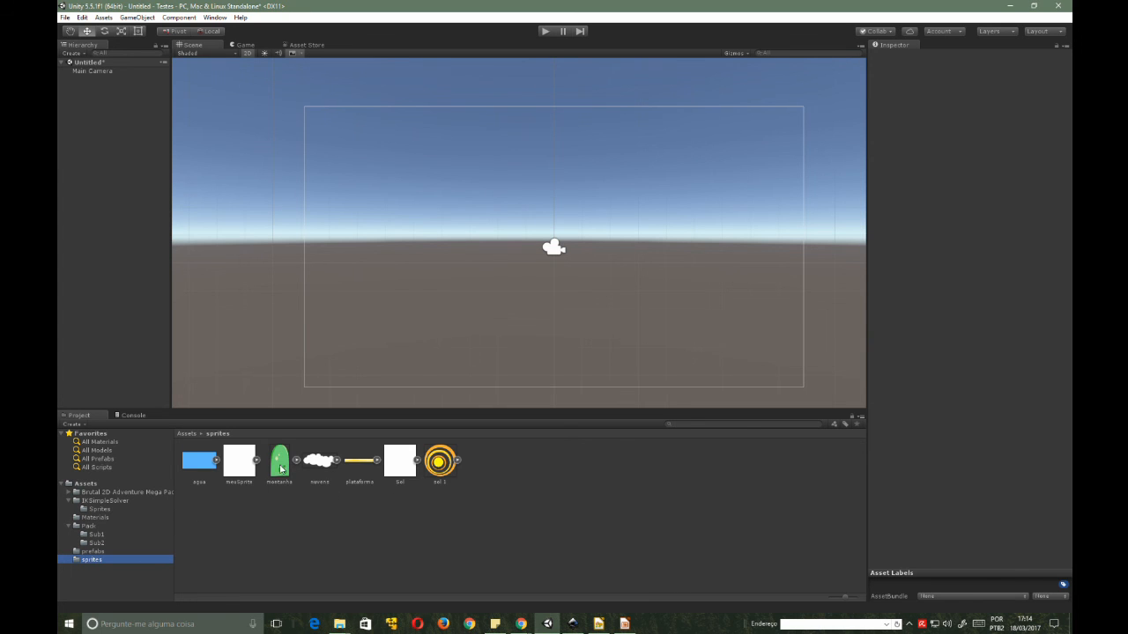
left_click_drag(280, 463, 347, 319)
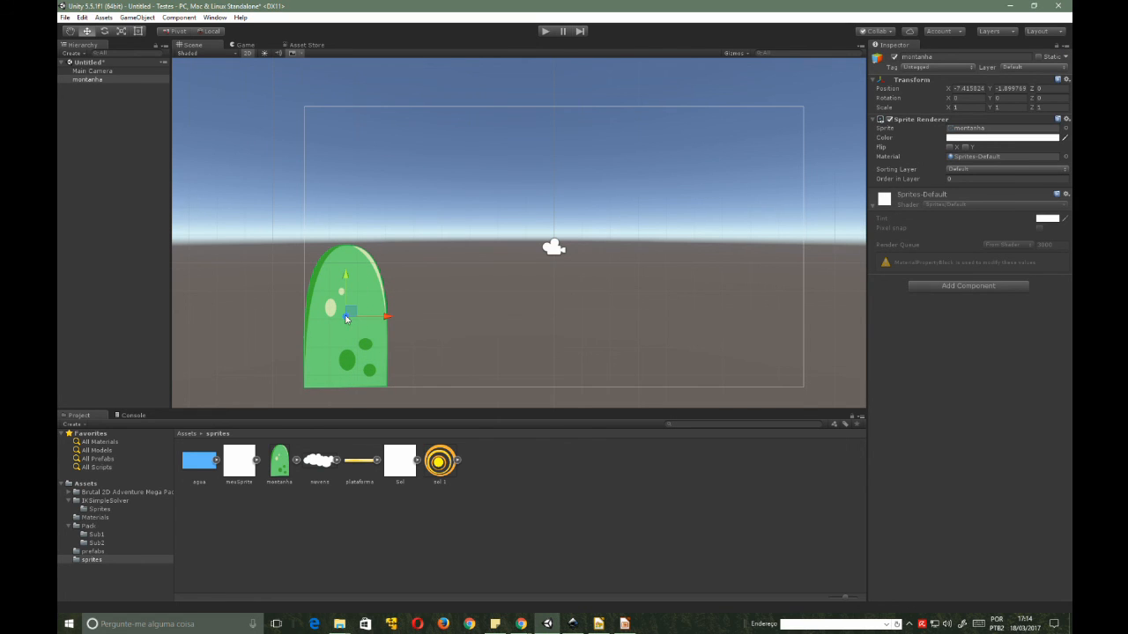
- Scale the mountain to about 2.19 and move it to about X -5.74, Y 0.99 inside the camera frame
key("r")
left_click_drag(346, 316, 396, 282)
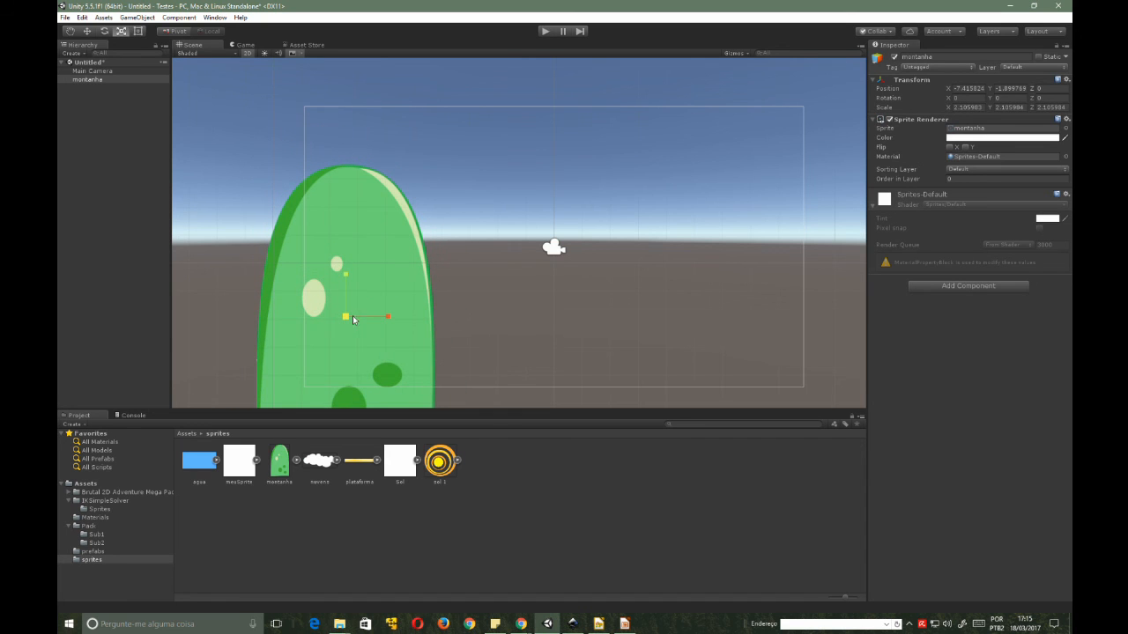
key("w")
left_click_drag(348, 317, 399, 229)
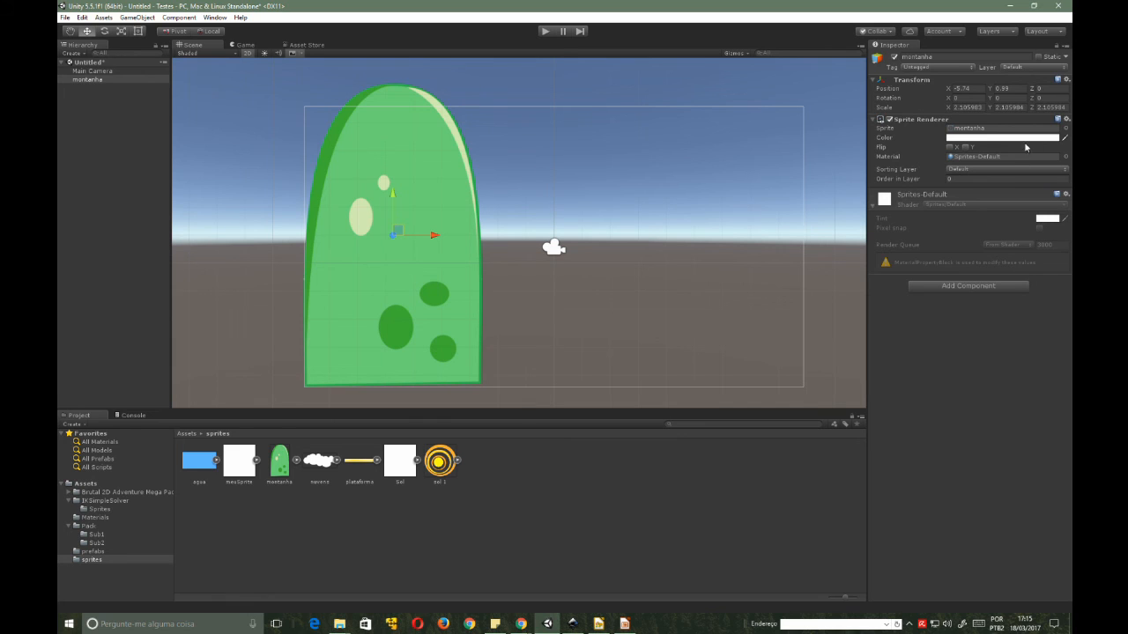
- Try a dark red tint on the mountain's Sprite Renderer color and set it back to white
left_click(975, 140)
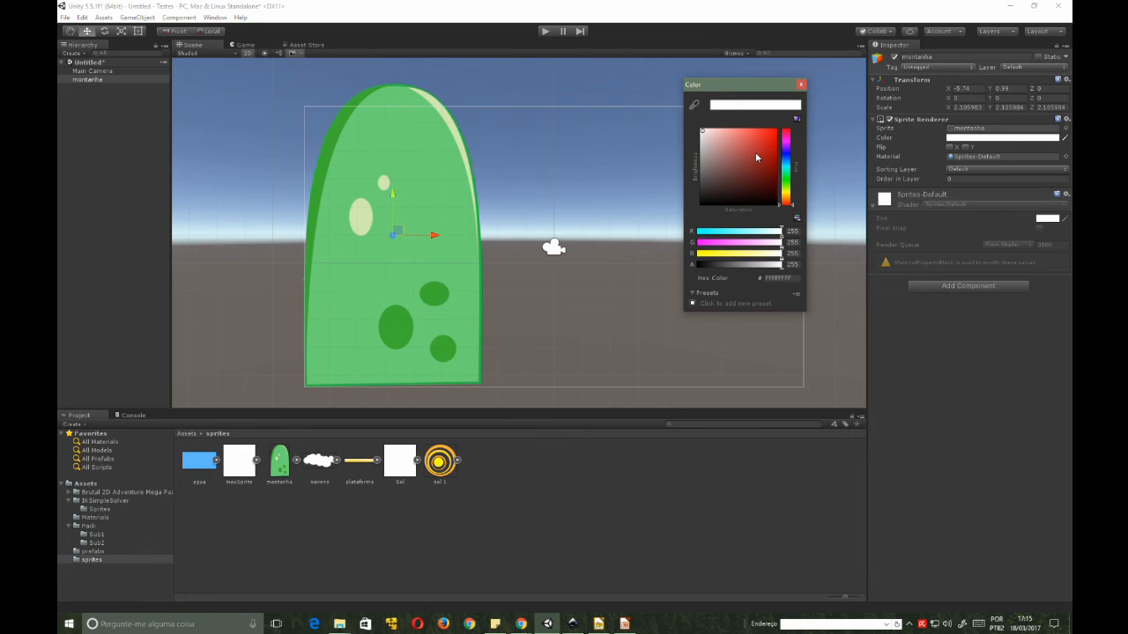
left_click(774, 130)
mouse_move(776, 126)
left_mouse_down()
mouse_move(735, 155)
mouse_move(751, 185)
left_mouse_up()
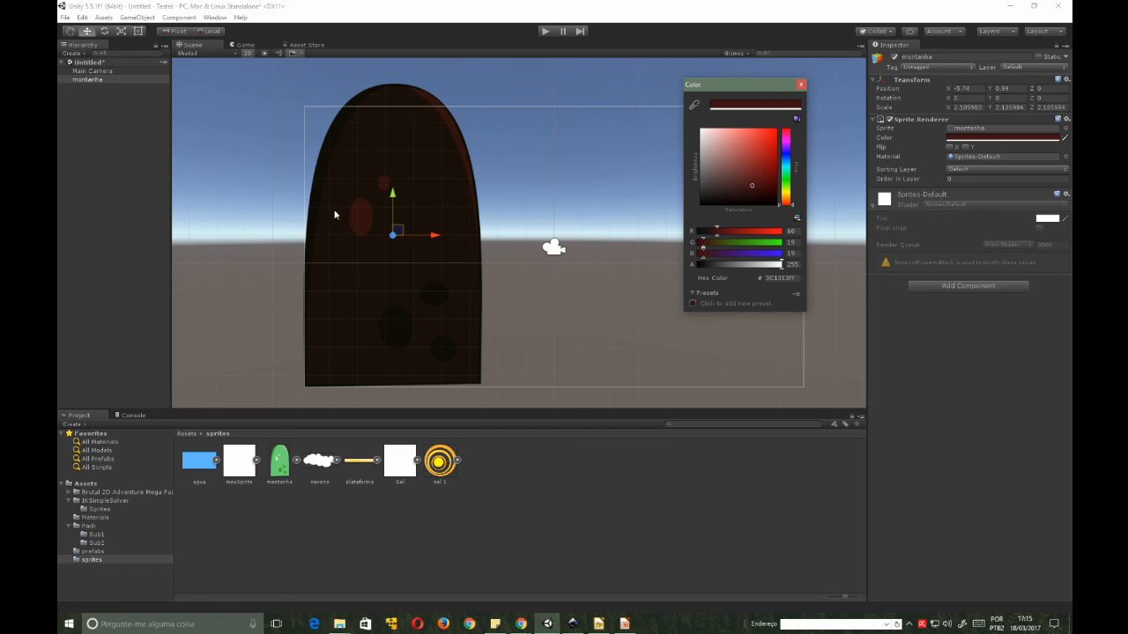
mouse_move(739, 170)
left_mouse_down()
mouse_move(756, 130)
mouse_move(716, 132)
mouse_move(761, 138)
mouse_move(749, 154)
mouse_move(746, 136)
mouse_move(704, 132)
mouse_move(728, 139)
mouse_move(753, 172)
mouse_move(756, 138)
mouse_move(756, 183)
mouse_move(748, 158)
mouse_move(786, 148)
mouse_move(785, 189)
mouse_move(785, 141)
mouse_move(780, 155)
mouse_move(741, 149)
mouse_move(759, 133)
mouse_move(682, 125)
left_mouse_up()
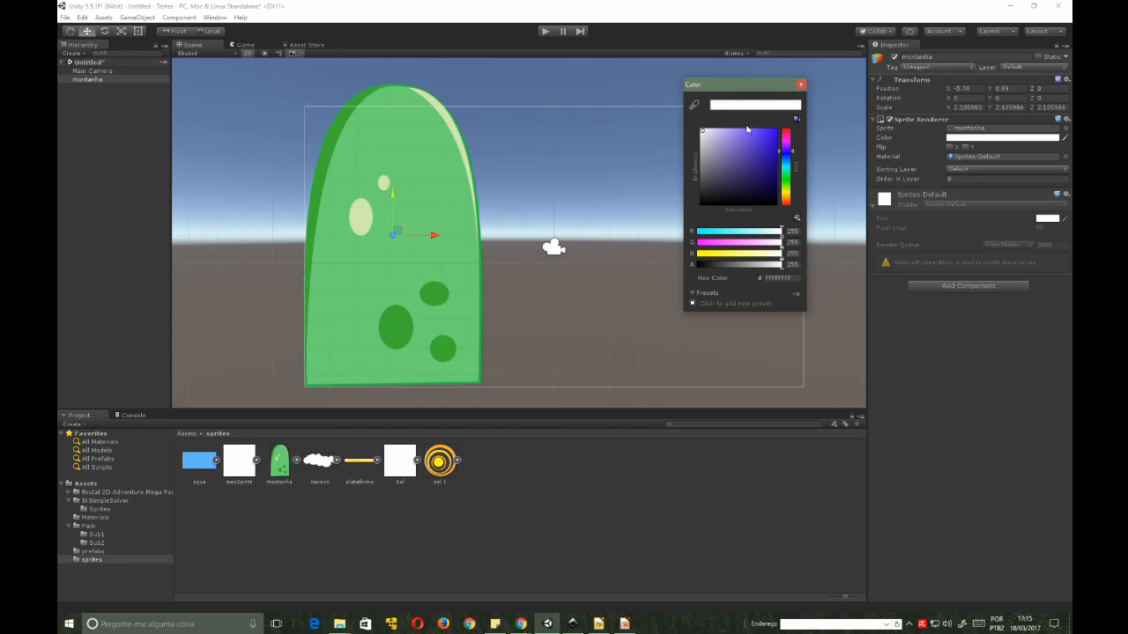
left_click(799, 84)
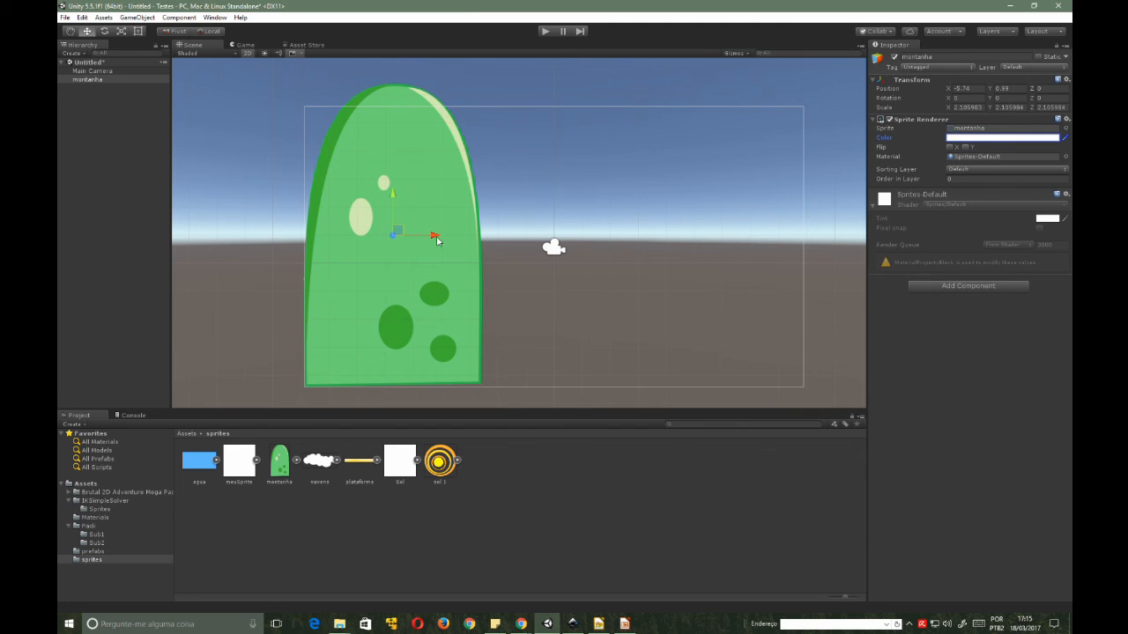
- Duplicate the mountain and shift the copy along X to about 0.6, beside the original
mouse_move(434, 236)
left_mouse_down()
mouse_move(528, 239)
mouse_move(435, 248)
left_mouse_up()
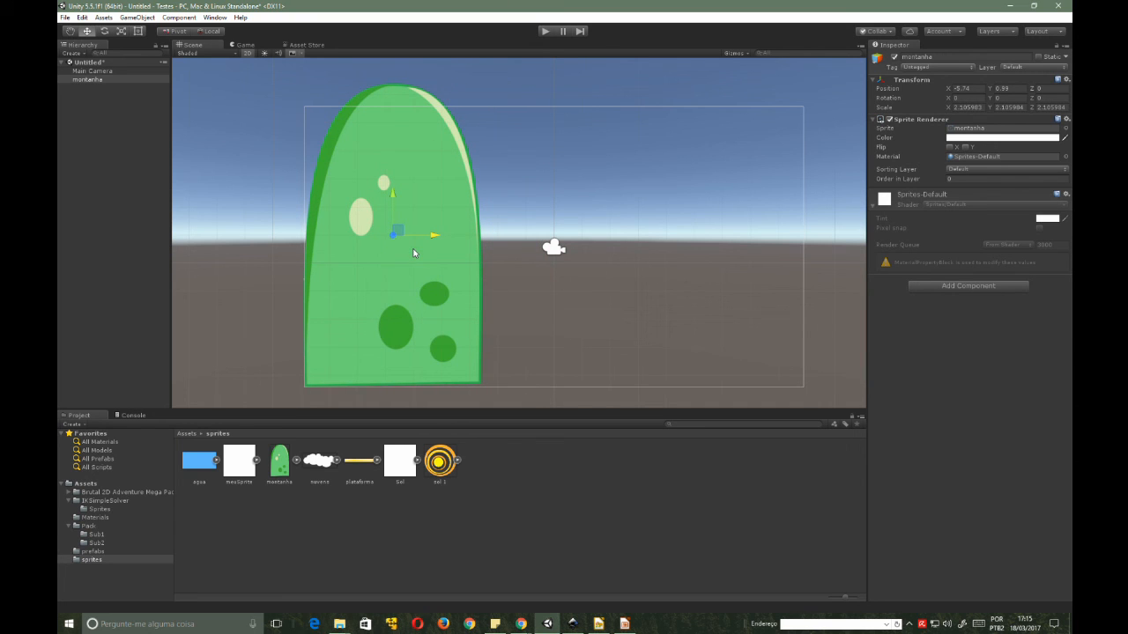
key("ctrl+d")
left_click_drag(432, 235, 619, 235)
- Lower both mountains slightly and move the copy to about X 0.34, Y 0.8 so it overlaps the original
left_click(469, 253)
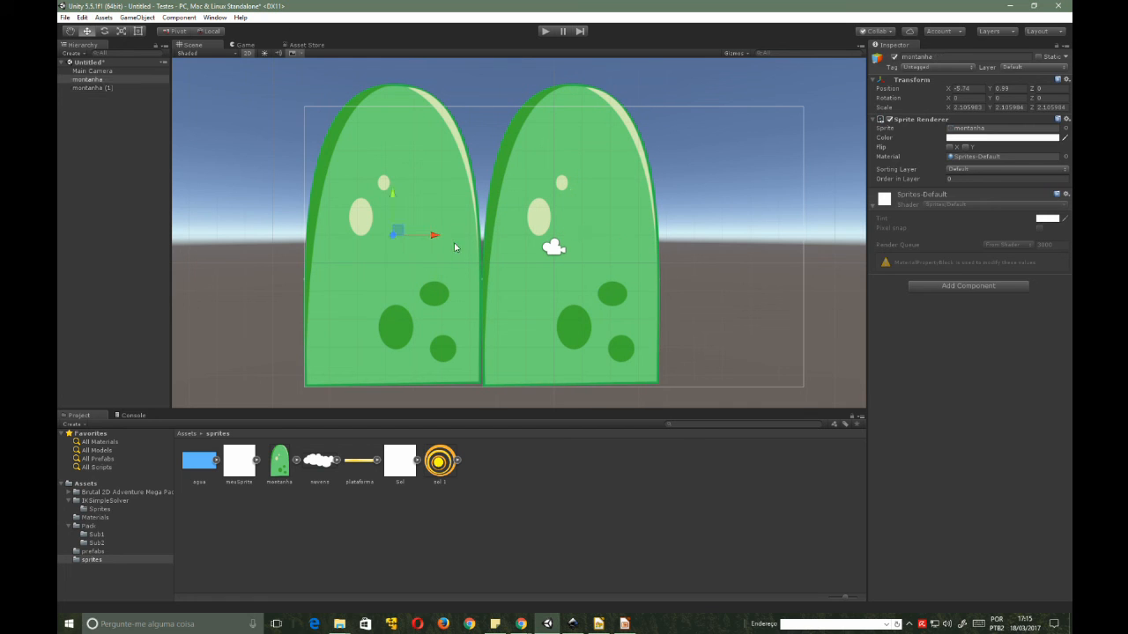
left_click_drag(395, 194, 395, 201)
left_click(584, 262)
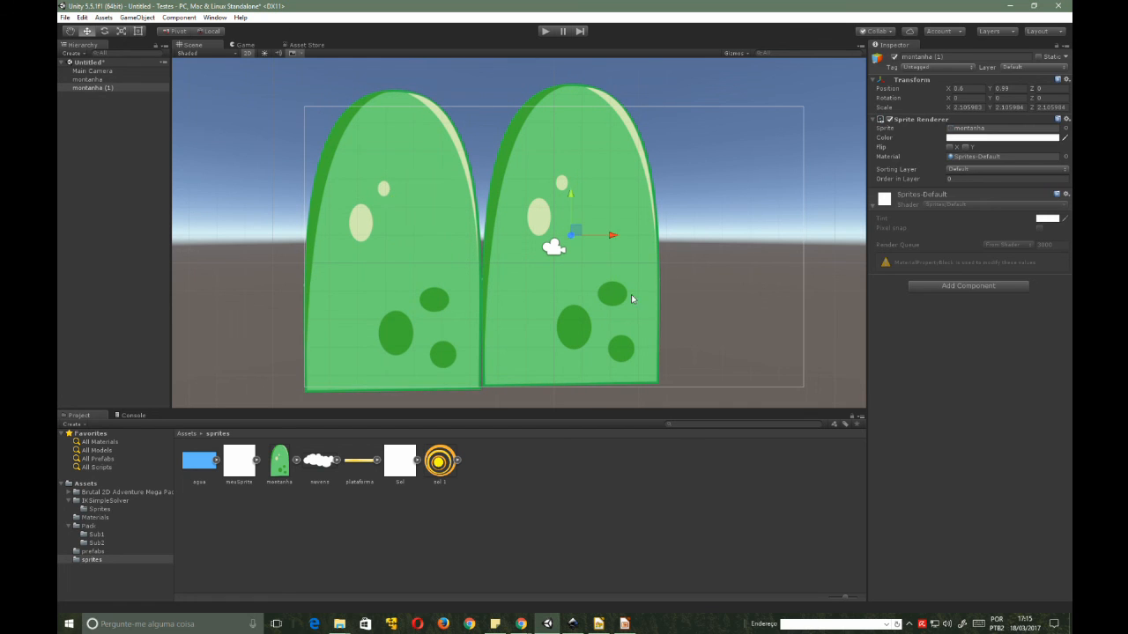
left_click_drag(612, 235, 604, 235)
left_click_drag(561, 191, 561, 197)
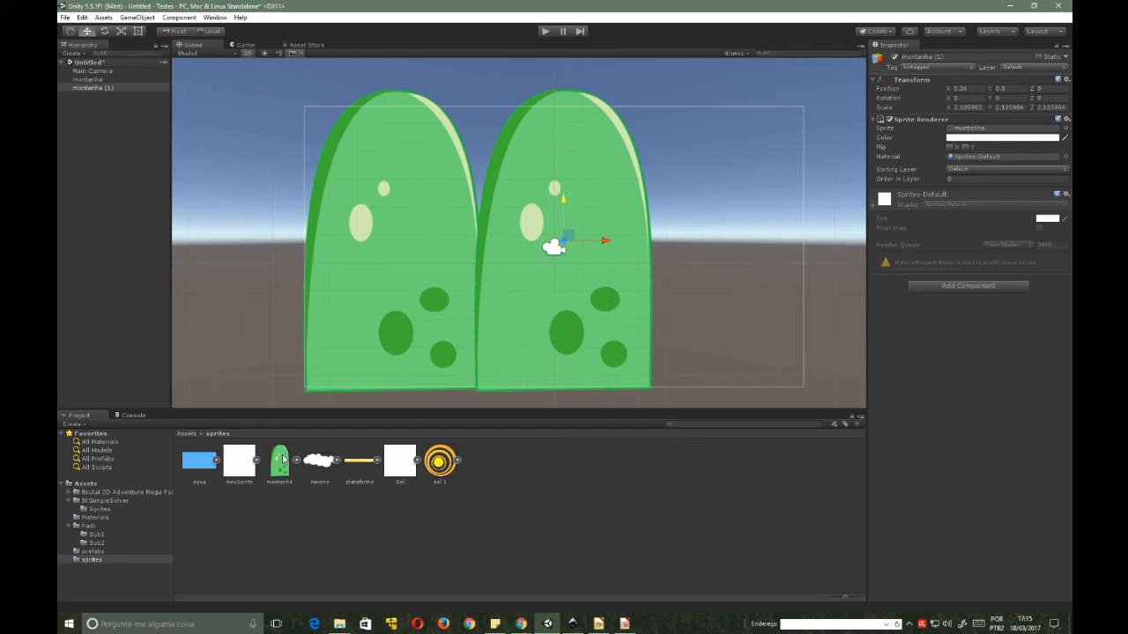
- Undo the recent position changes of the two mountains, including the copy's shift along X
key("ctrl+z")
key("ctrl+z")
key("ctrl+z")
key("ctrl+z")
key("ctrl+z")
key("ctrl+z")
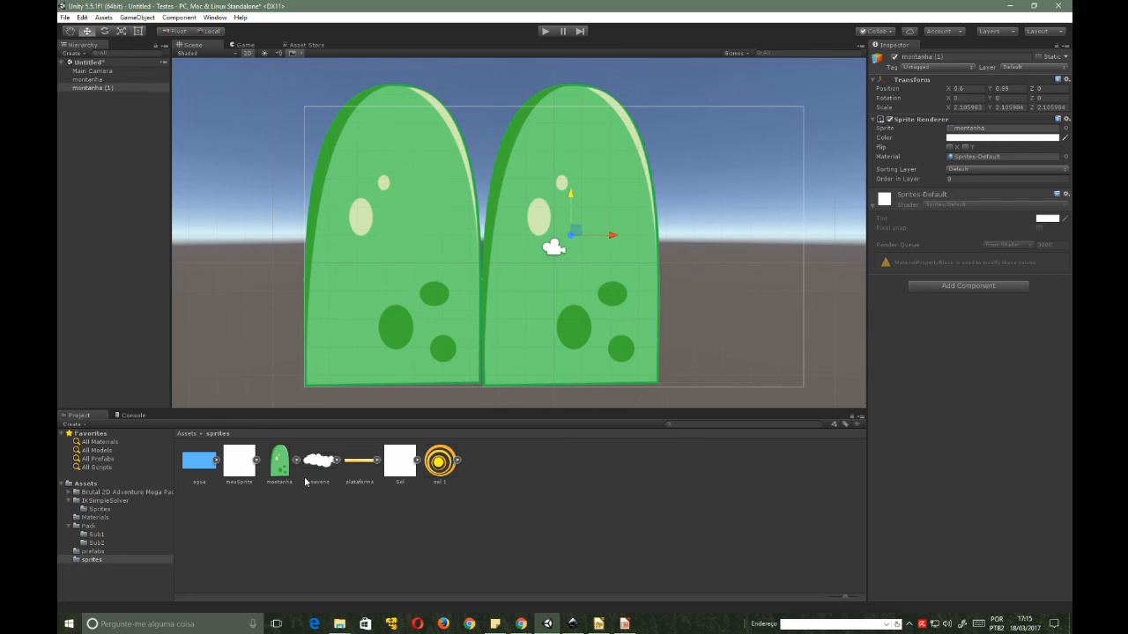
- Add two more montanha sprites beside the large mountain, lower the nearer one to about Y -1.81, and lower montanha (1) slightly
left_click_drag(279, 473, 521, 286)
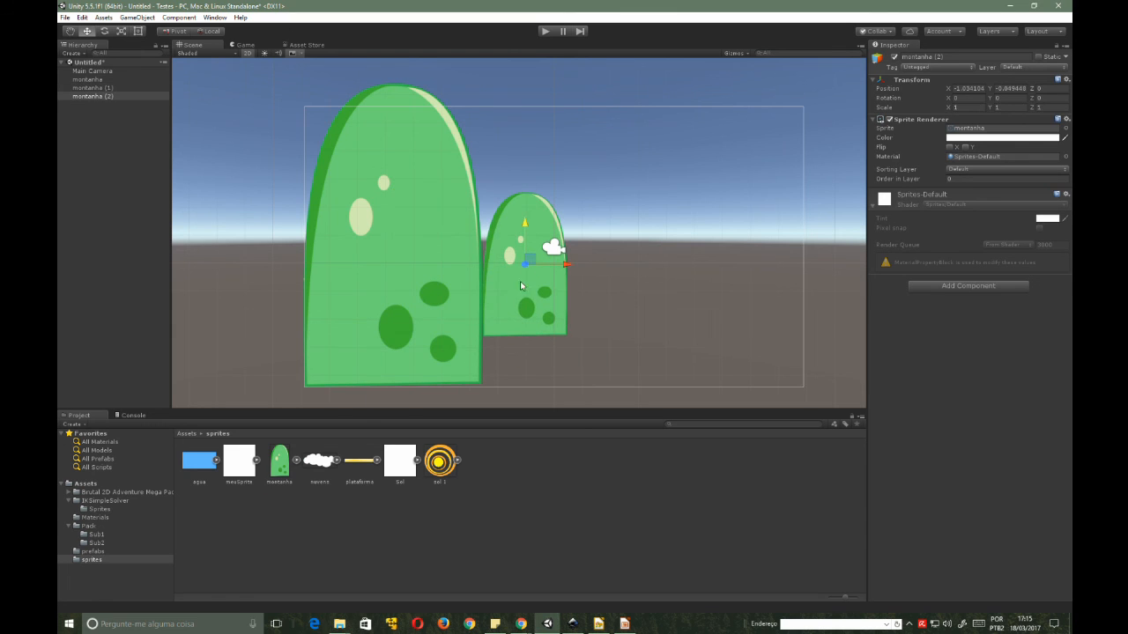
left_click_drag(276, 476, 685, 262)
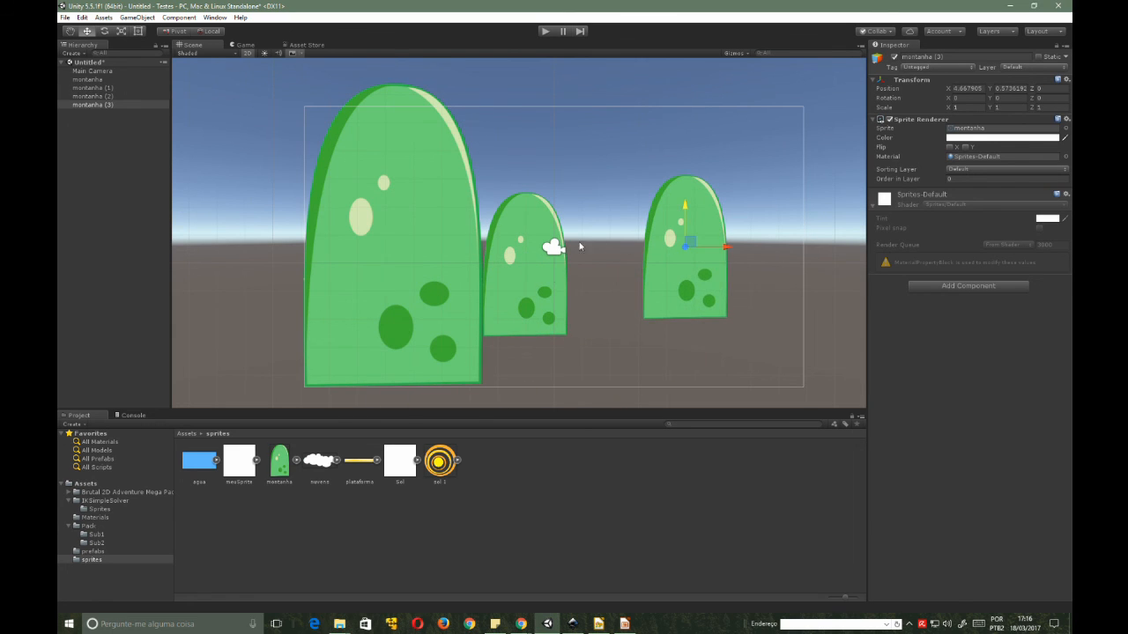
left_click_drag(523, 226, 523, 275)
left_click(433, 295)
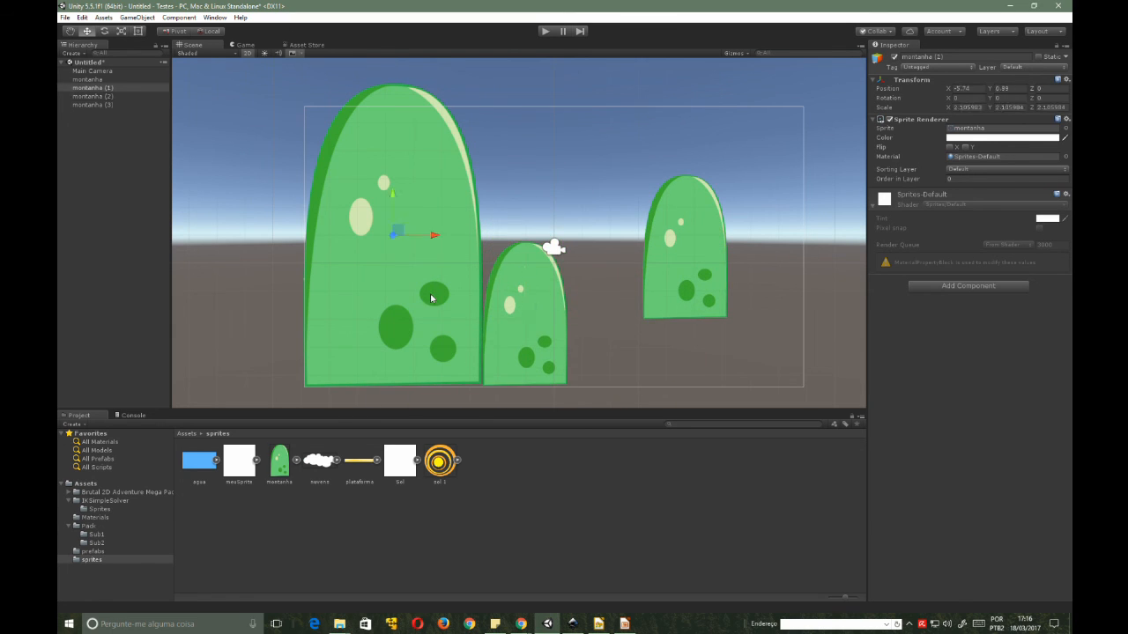
left_click_drag(396, 196, 394, 203)
- Scale the middle mountain, montanha (2), to about 2.03 and move it to about X 0.29, Y 0.7
left_click(529, 305)
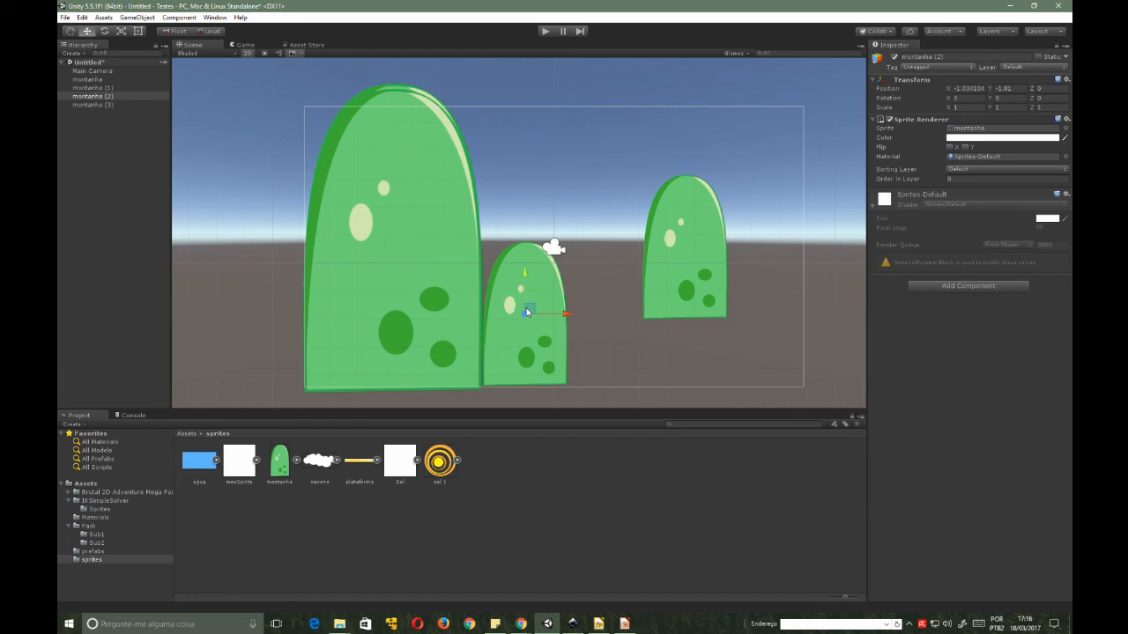
key("e")
key("r")
left_click_drag(525, 313, 522, 267)
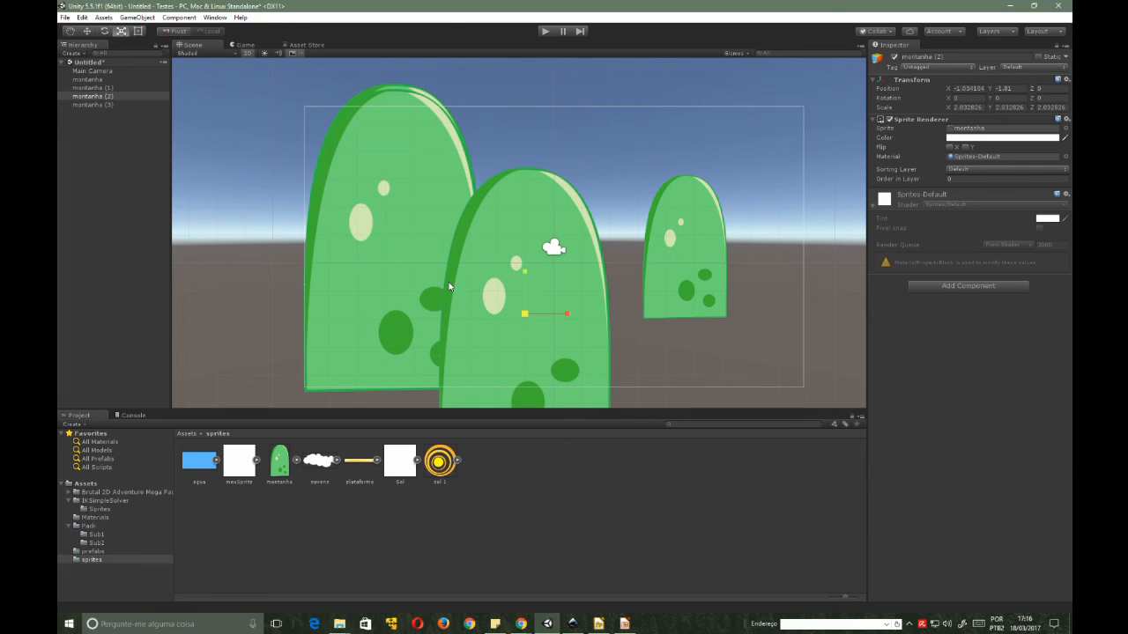
key("w")
left_click(553, 247)
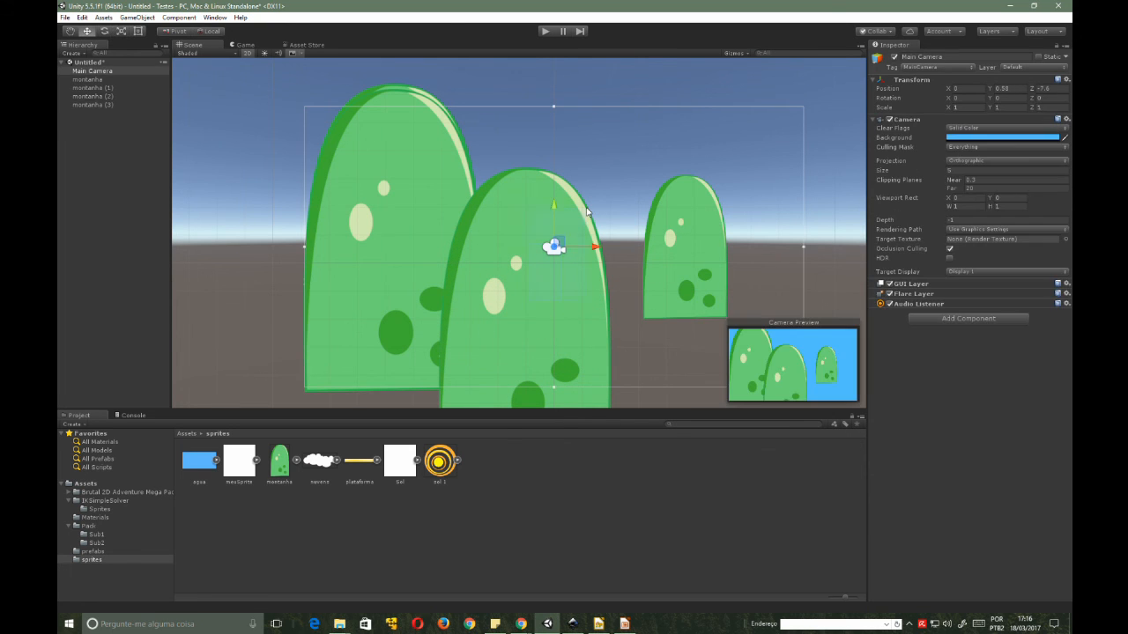
left_click(523, 308)
left_click_drag(529, 310, 570, 241)
key("e")
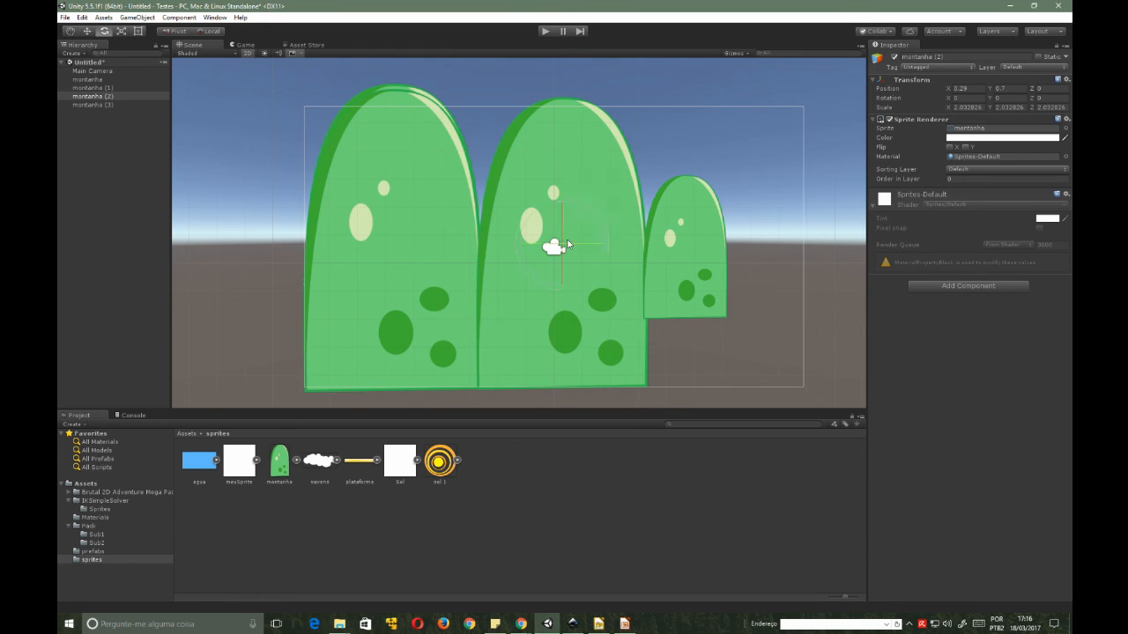
- Scale the middle mountain, montanha (2), down to about 1.43 and move it to about X -0.82, Y -0.83
key("r")
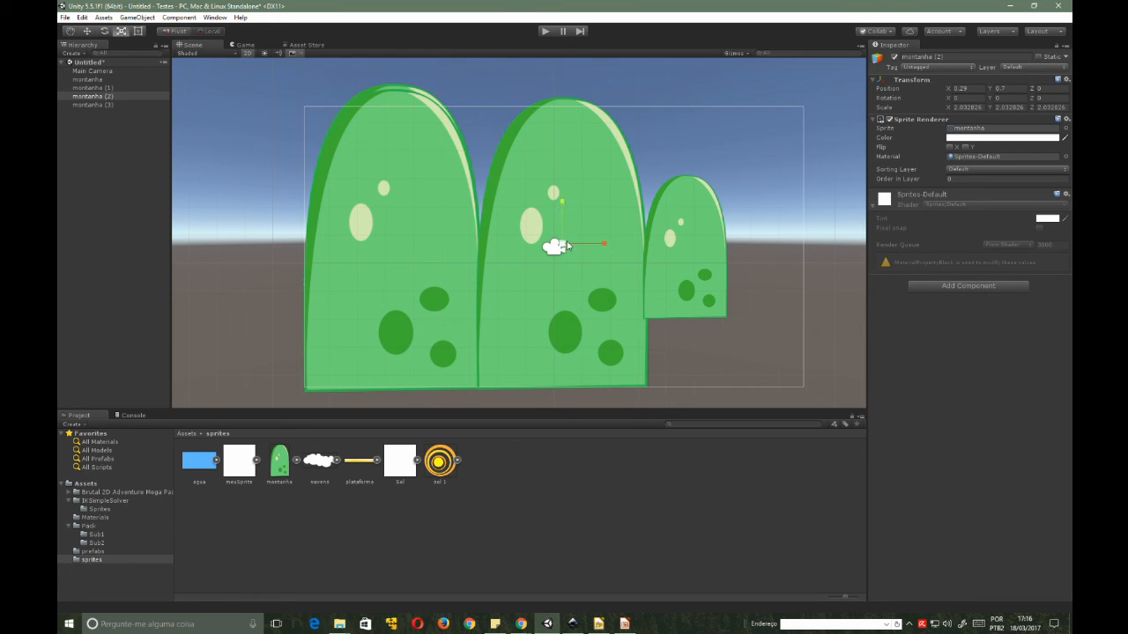
left_click_drag(564, 245, 536, 284)
key("w")
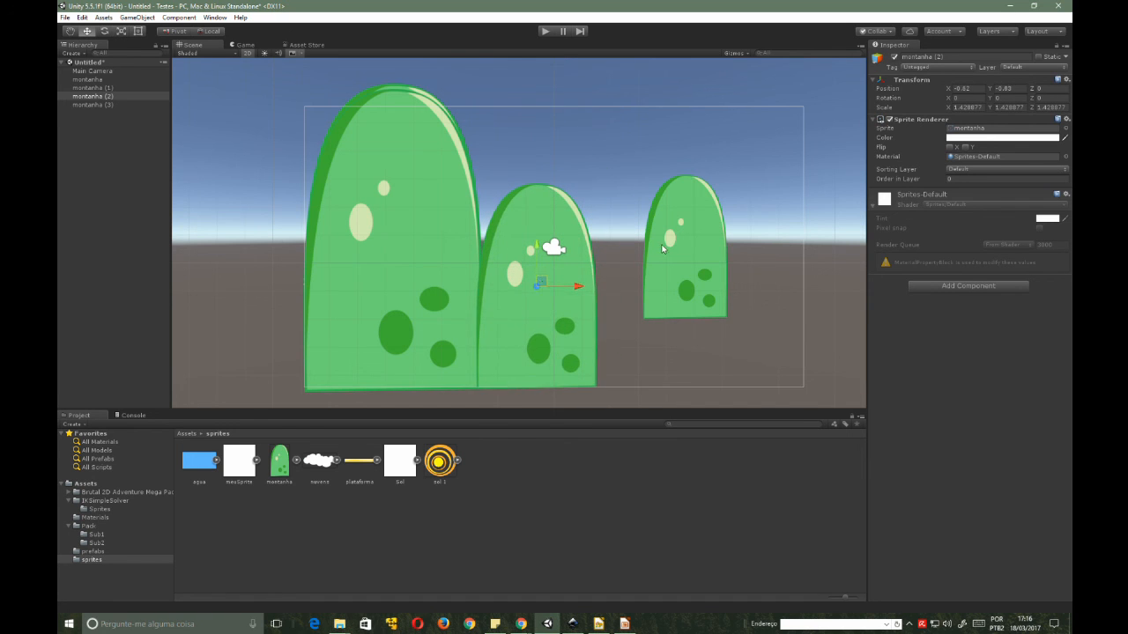
- Scale the small mountain, montanha (3), up to about 2.31 and move it to about X 5.71, Y 1.39
left_click(692, 243)
left_click_drag(695, 242, 725, 222)
key("r")
key("w")
- Enlarge the middle mountain, montanha (2), to a scale of about 2.23 and move it to about X 0.53, Y 1.25
left_click(559, 282)
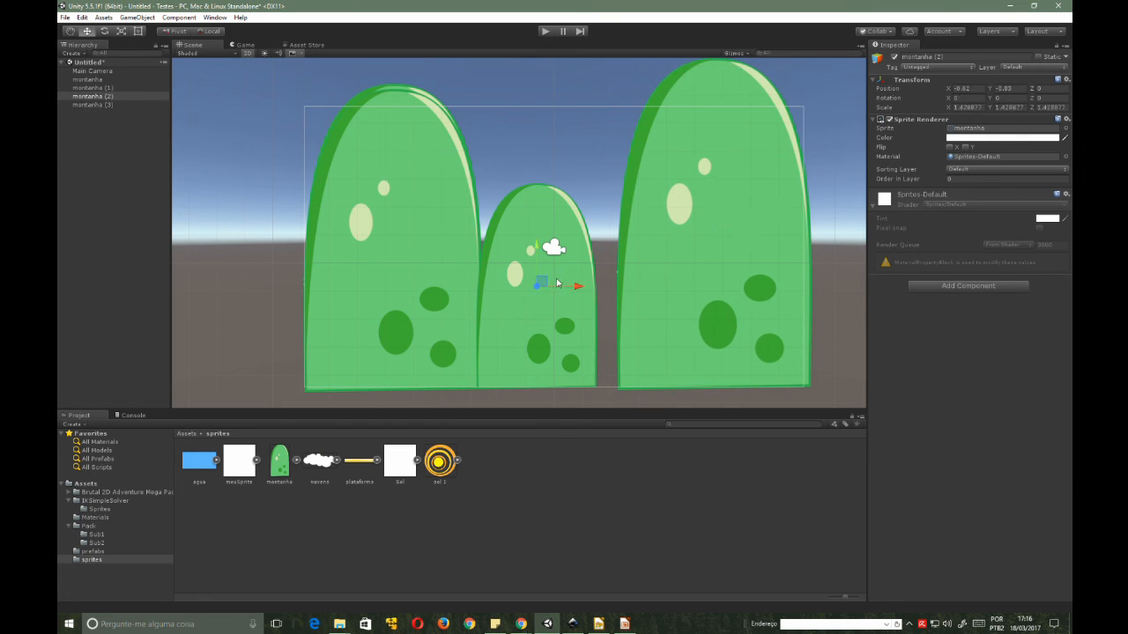
key("r")
left_click_drag(541, 286, 579, 226)
key("w")
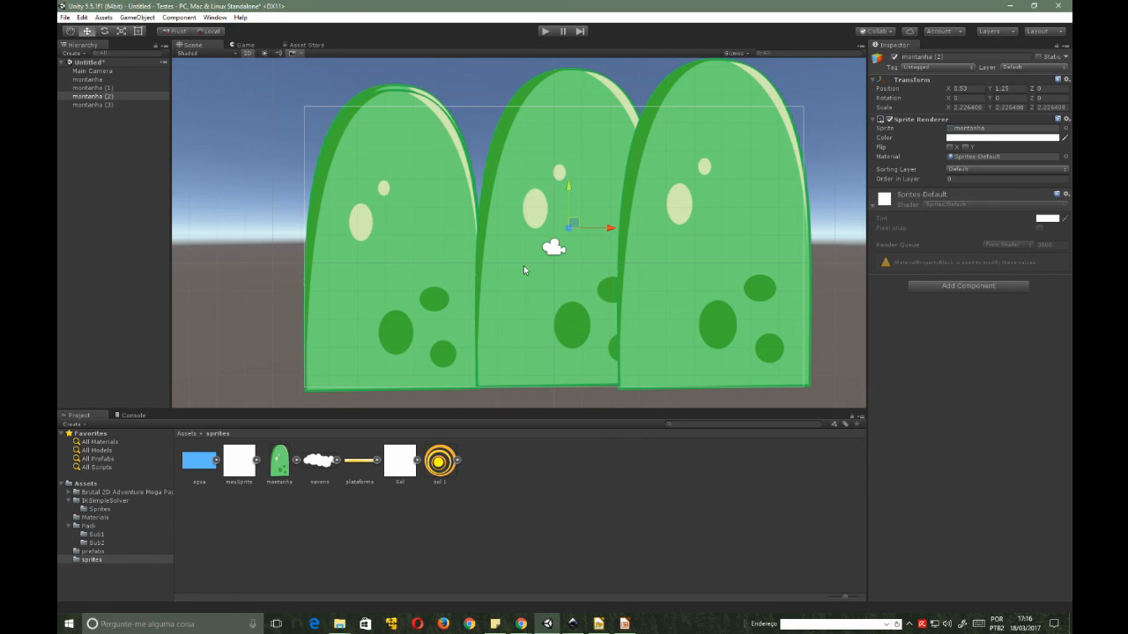
- Set the Order in Layer of montanha (2) to -5 and move it to about X -0.8, Y 1.17, between the other mountains
left_click(428, 198)
left_click(553, 202)
left_click(665, 238)
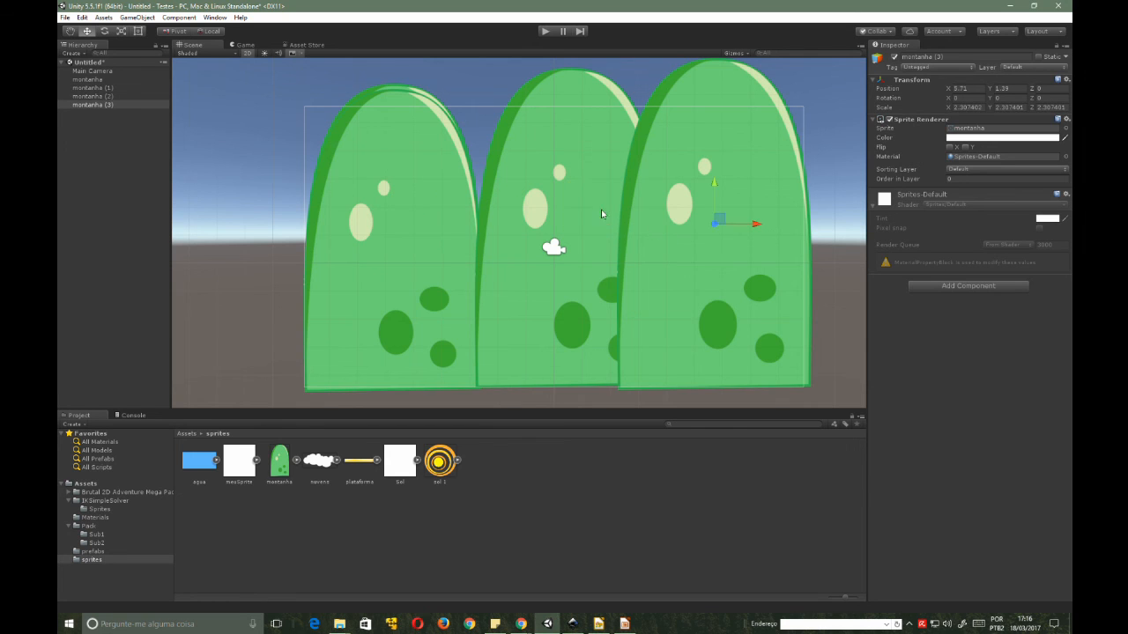
left_click(592, 219)
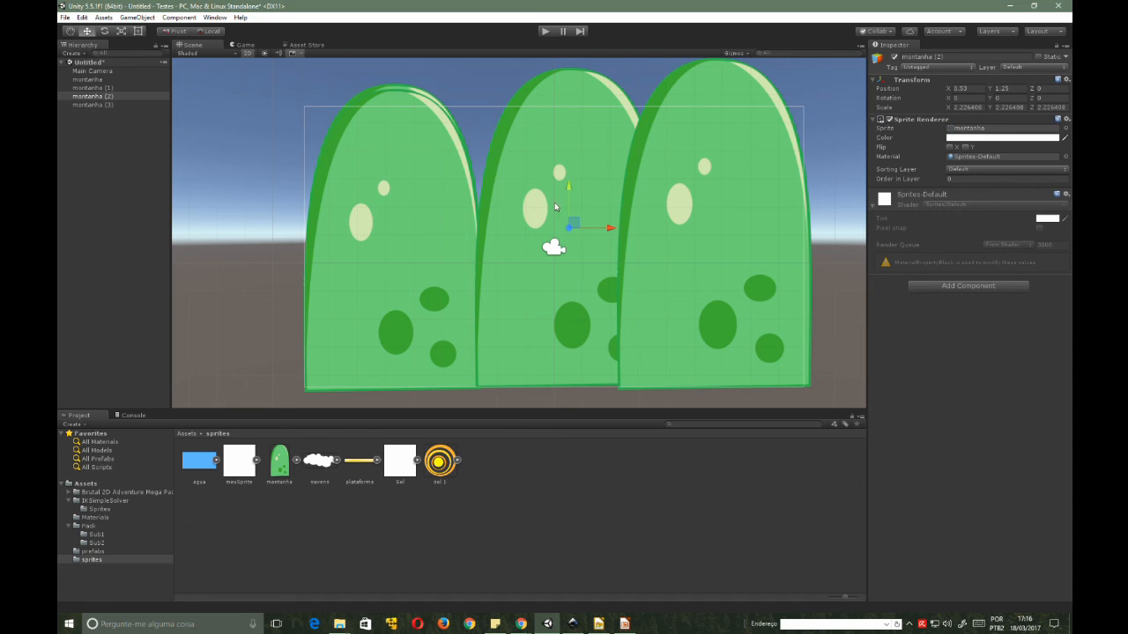
left_click(955, 182)
type("-1")
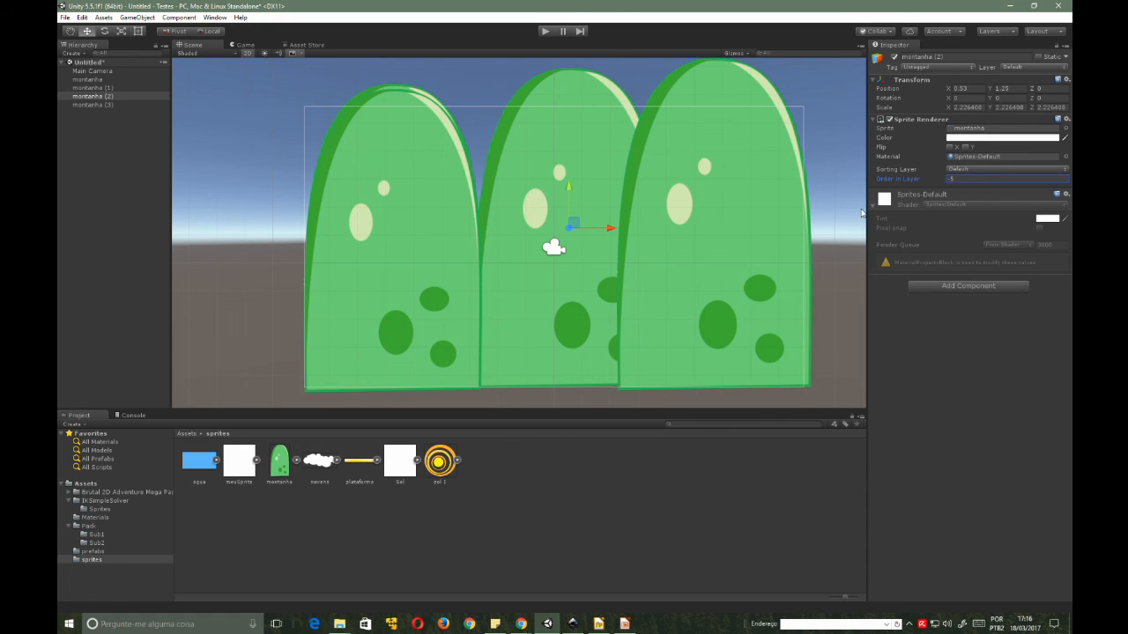
left_click_drag(616, 227, 581, 228)
left_click_drag(540, 192, 536, 193)
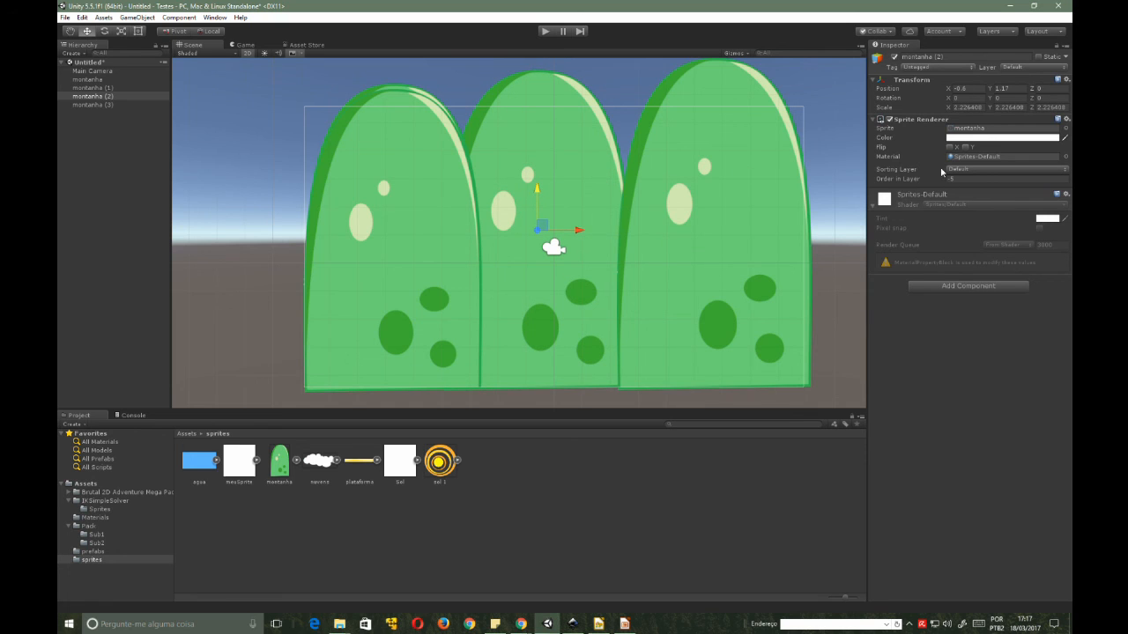
- Set the Order in Layer of the overlapping mountain copy, montanha (1), to -3
left_click(406, 253)
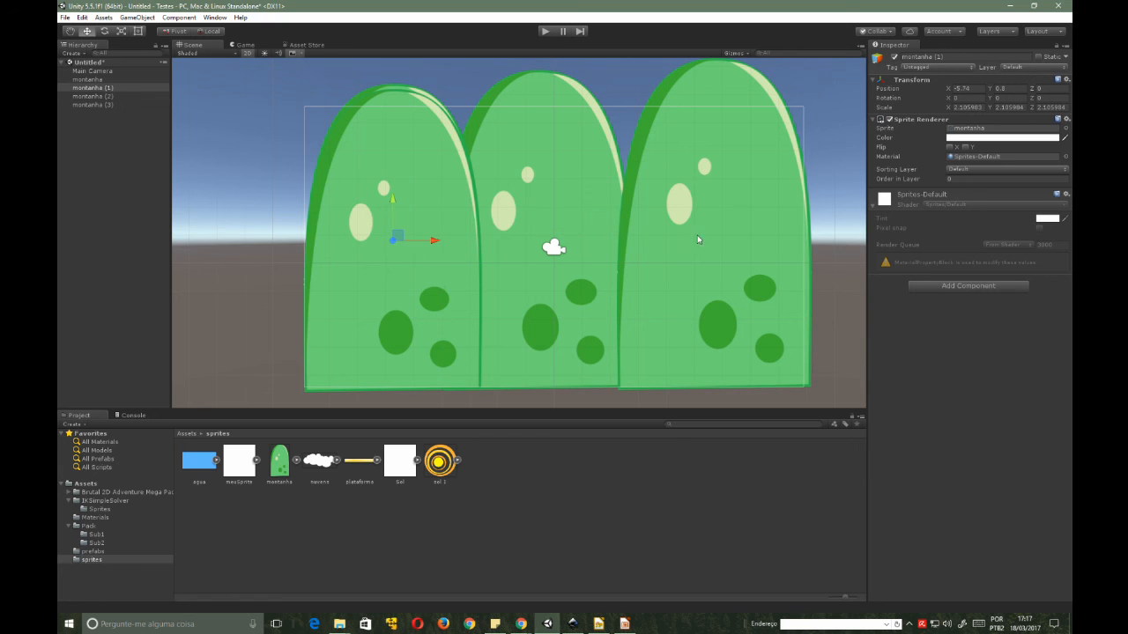
left_click(752, 220)
left_click(421, 248)
left_click(955, 178)
type("-1")
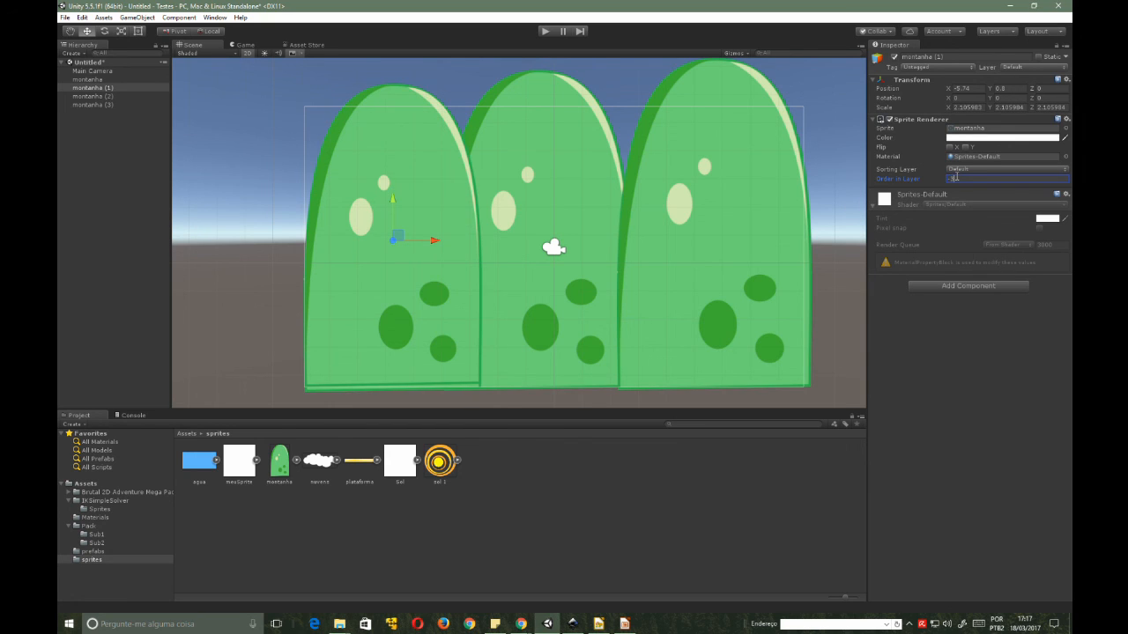
left_click(642, 267)
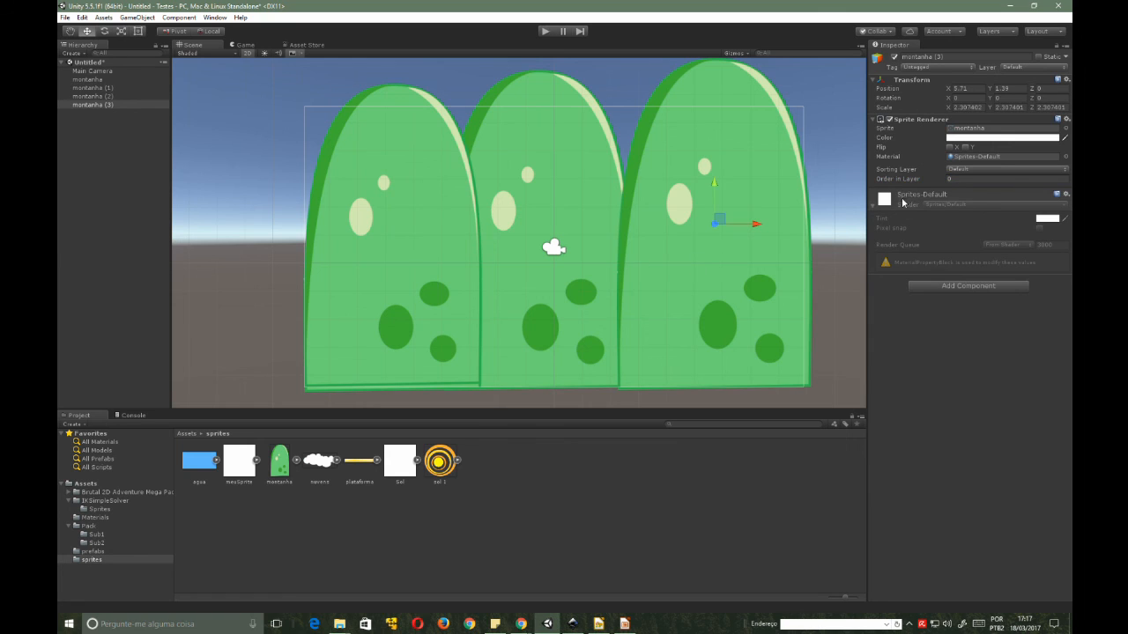
left_click(959, 178)
- Add the agua sprite in front of the mountains and stretch it to a scale of about X 3.14, Y 2.01
left_click(198, 465)
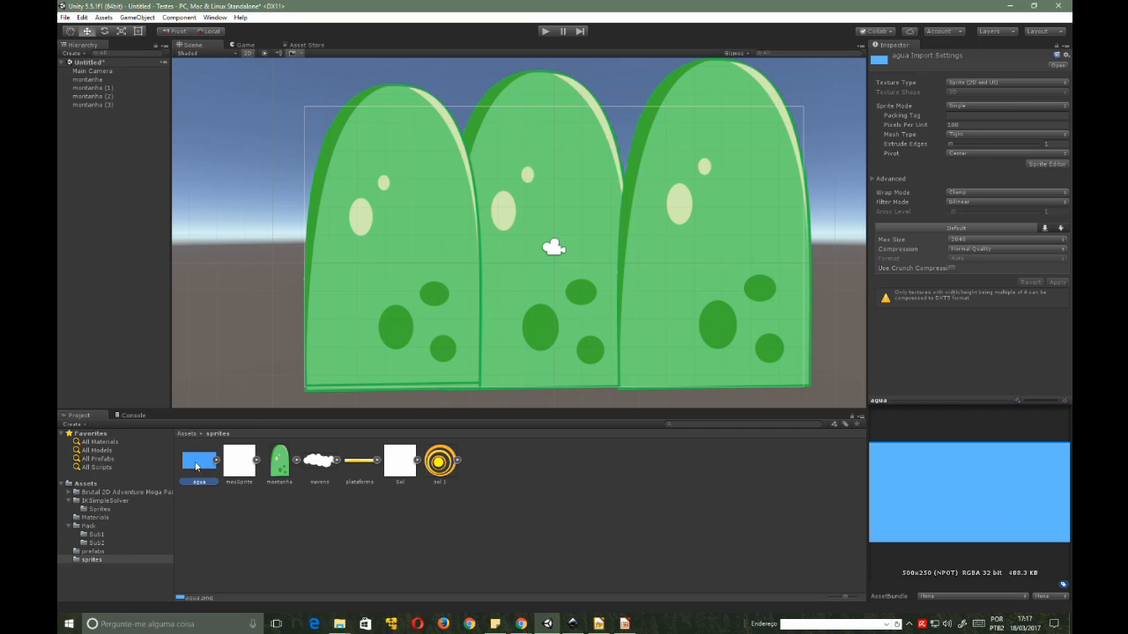
left_click_drag(196, 462, 449, 300)
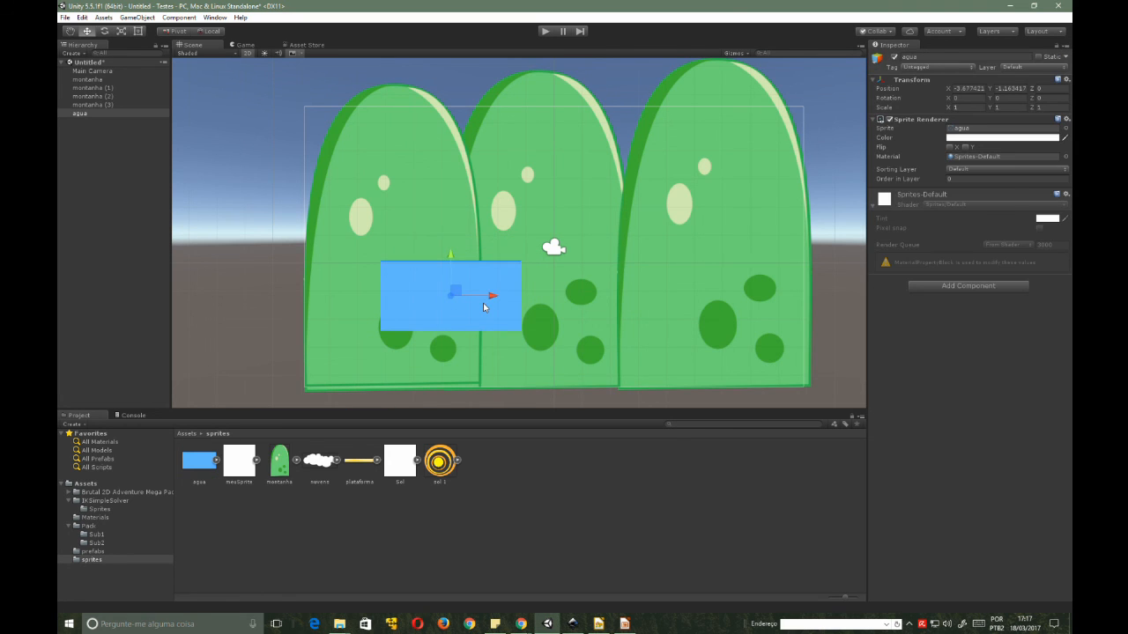
key("e")
key("r")
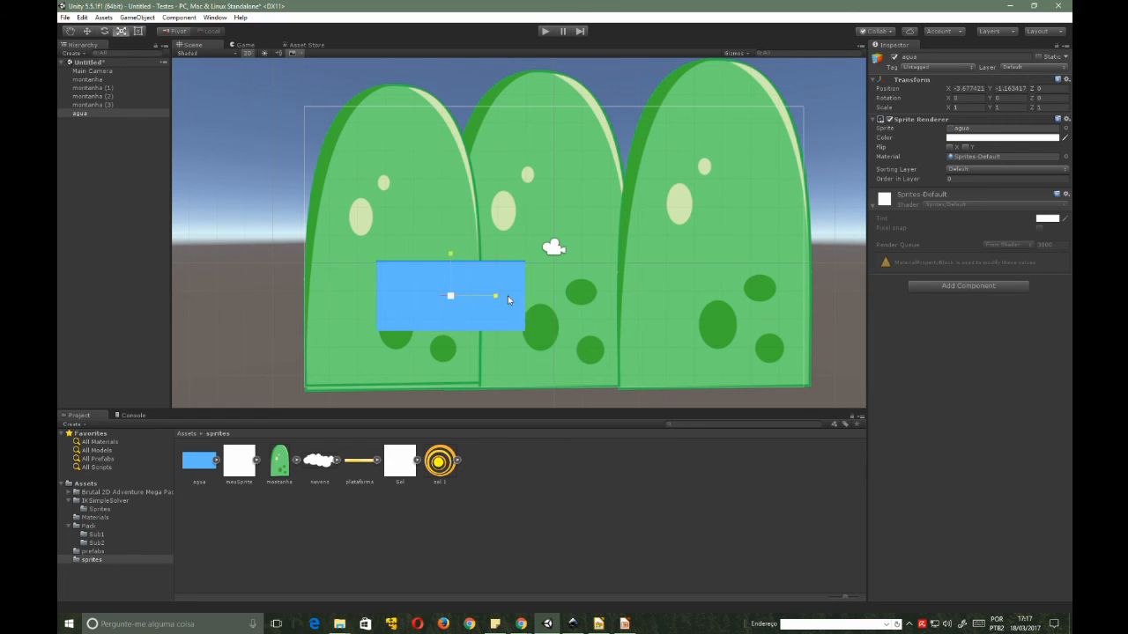
left_click_drag(509, 297, 560, 297)
left_click_drag(450, 255, 457, 210)
key("e")
key("w")
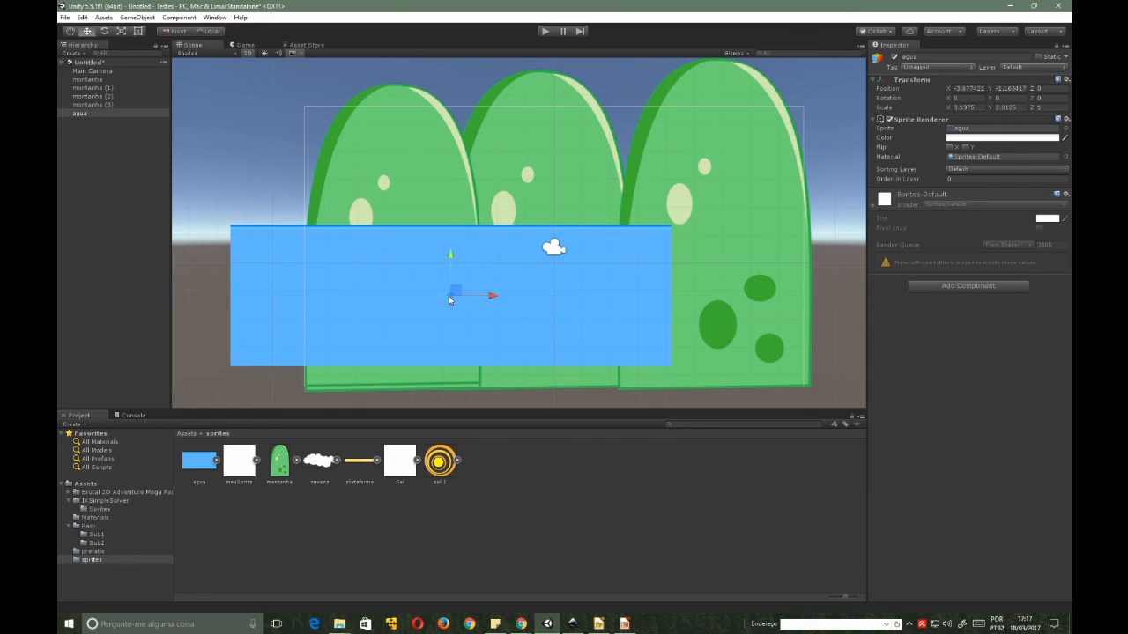
- Move the agua sprite to about X 0.02, Y -3.73 and enlarge it to a scale of about X 4.16, Y 2.67
left_click_drag(459, 295, 562, 364)
key("r")
key("w")
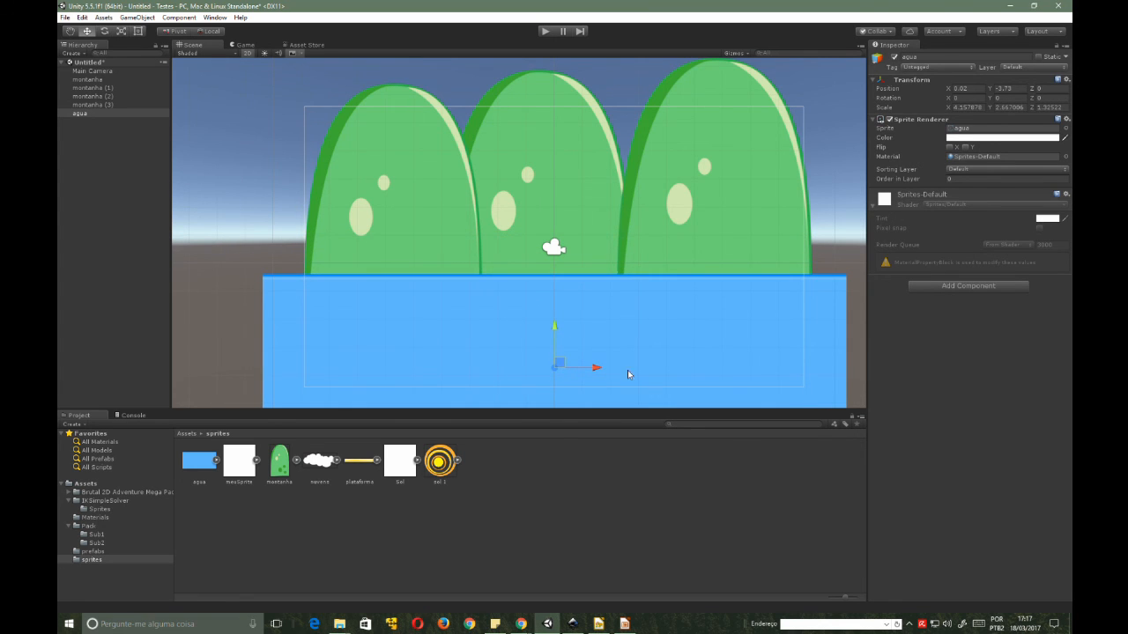
- Lower montanha, montanha (2) and montanha (3) together behind the water, and delete the leftover copy montanha (1)
left_click(405, 144)
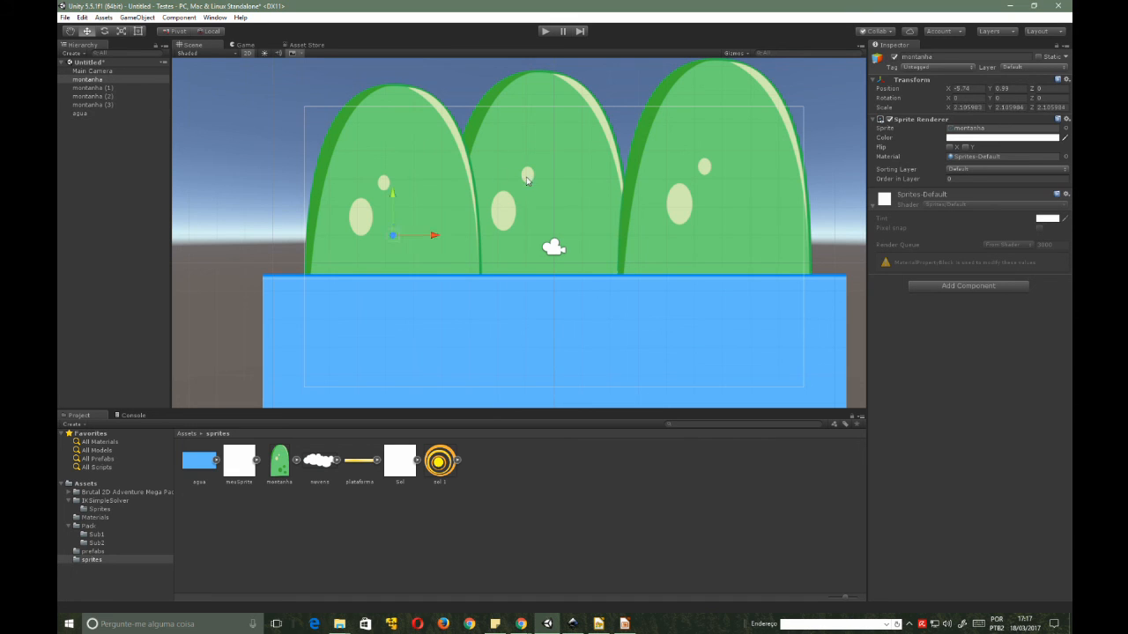
left_click(742, 179, "ctrl")
left_click(742, 179, "ctrl")
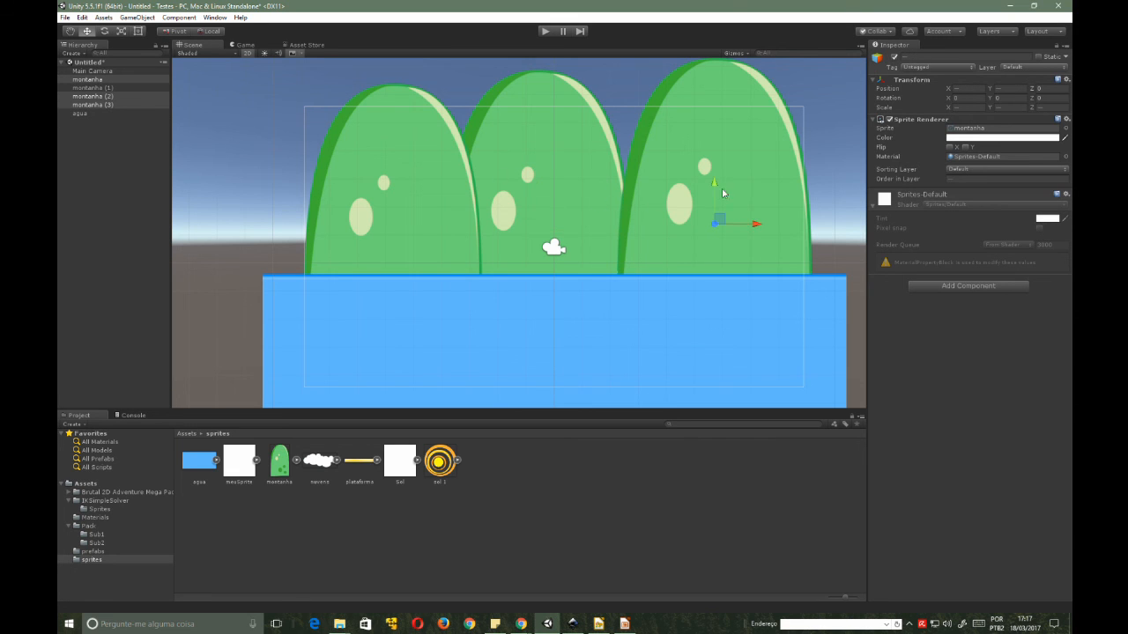
left_click_drag(713, 186, 717, 240)
left_click(353, 128)
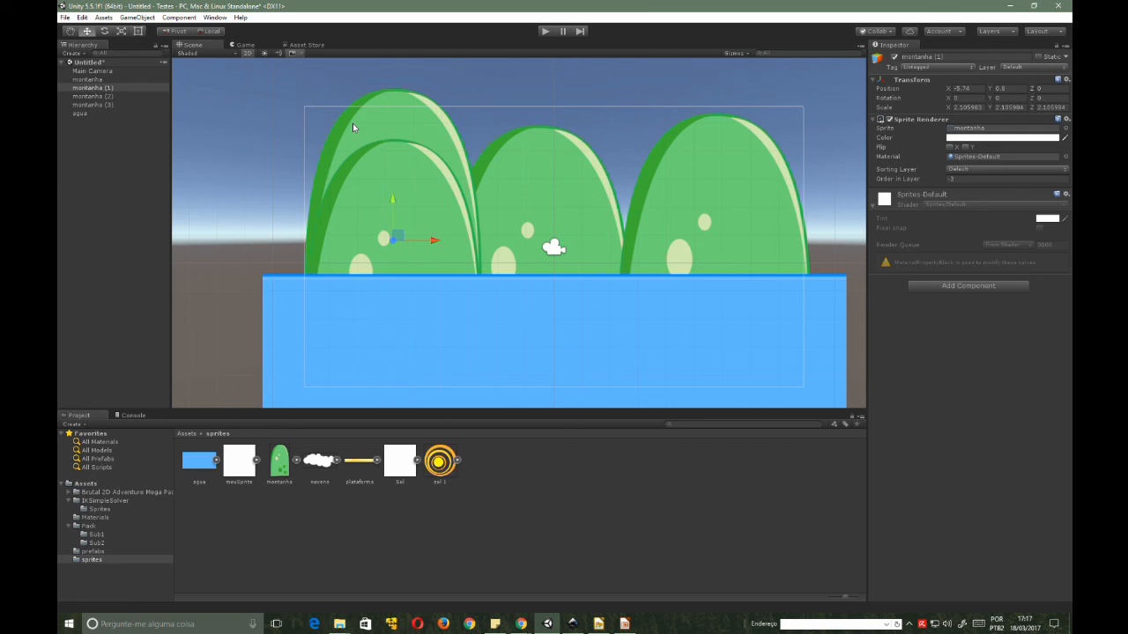
key("Delete")
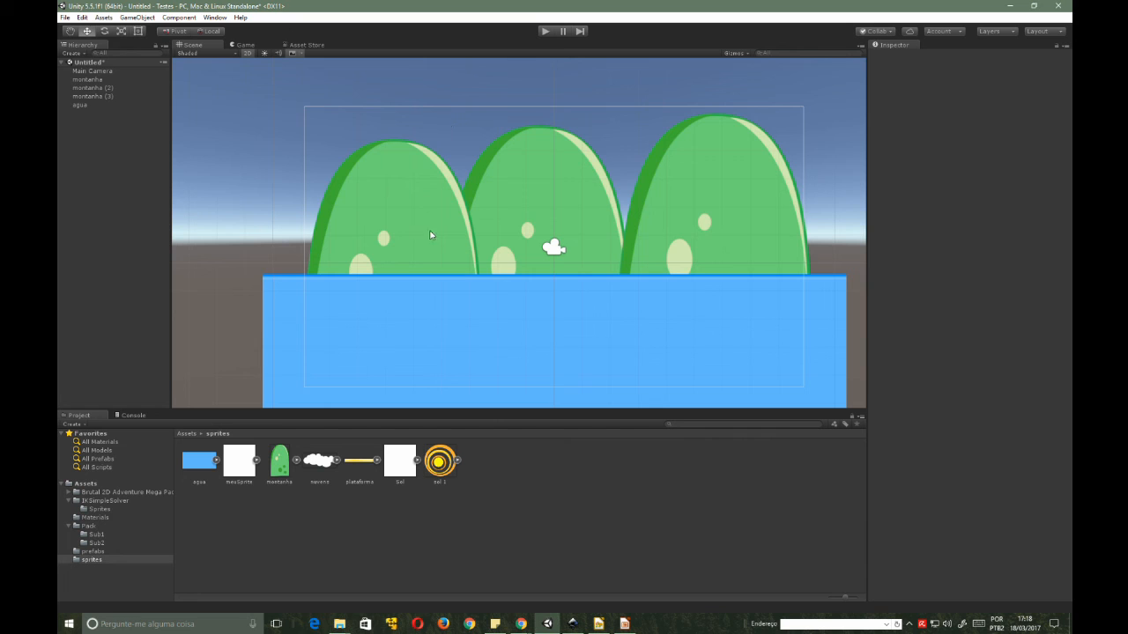
- Make the agua sprite semi-transparent with an alpha of about 107 and lower it to about Y -4.37
left_click(508, 299)
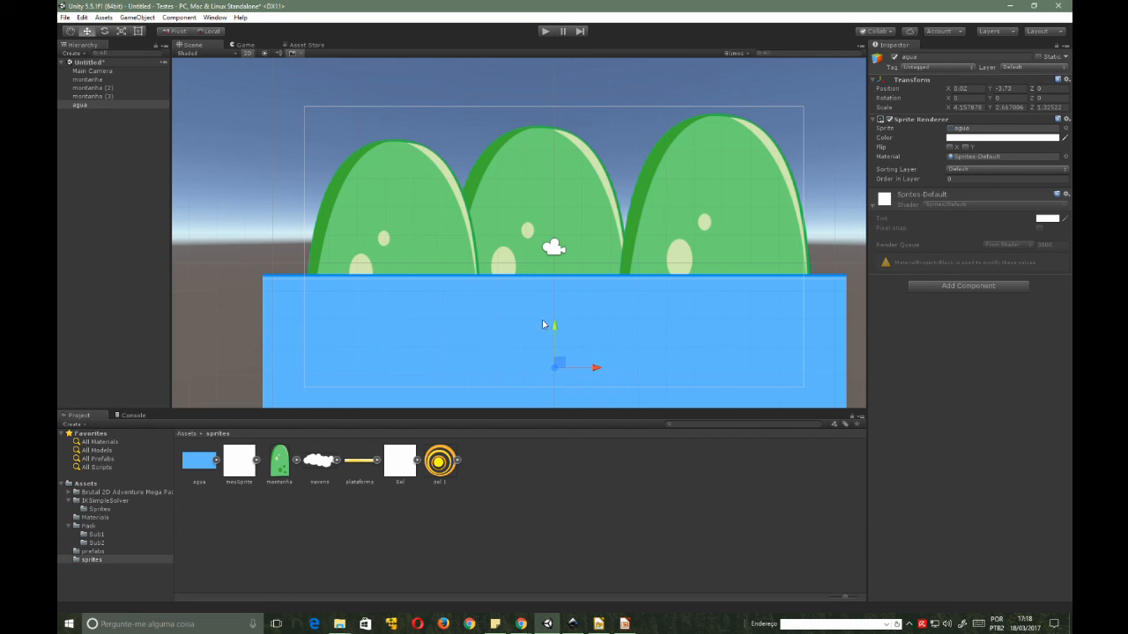
left_click(1003, 138)
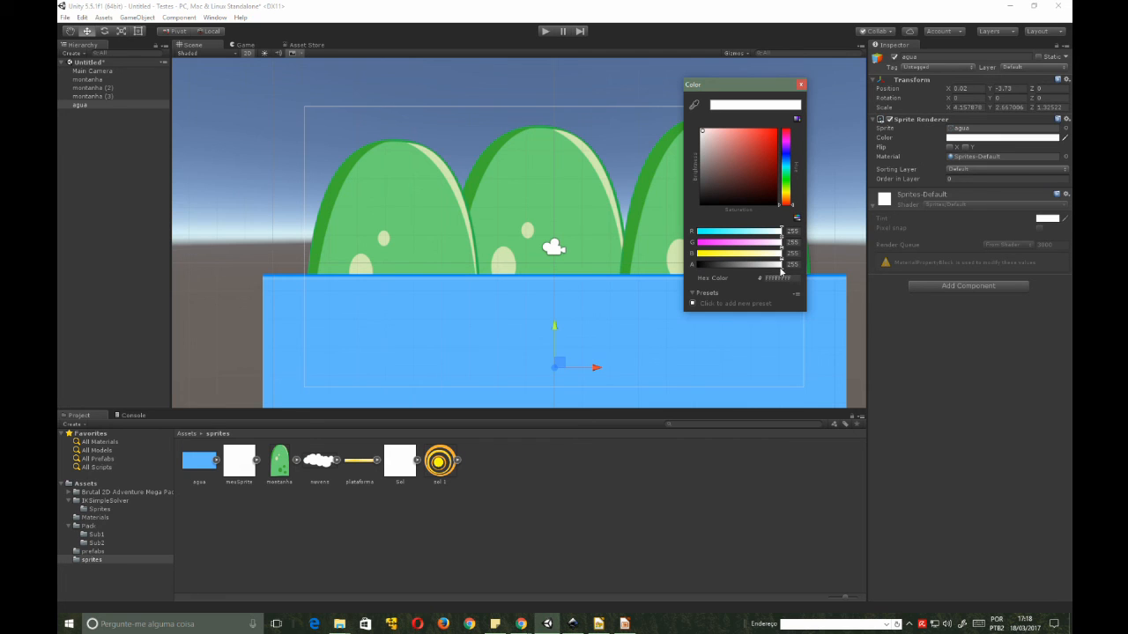
left_click_drag(780, 265, 731, 280)
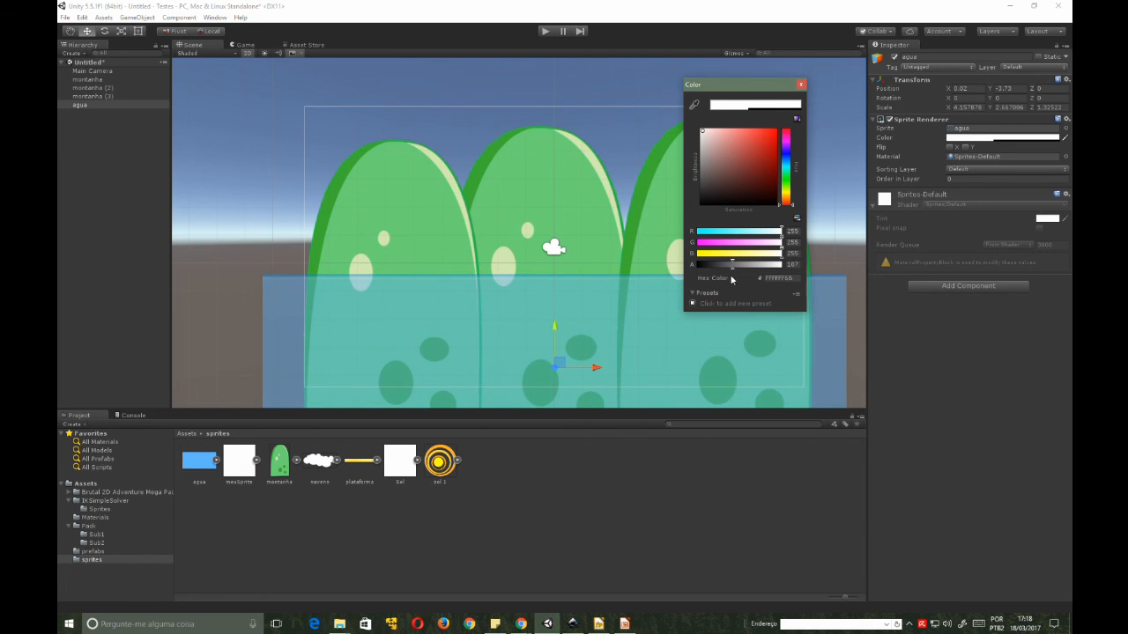
left_click(800, 85)
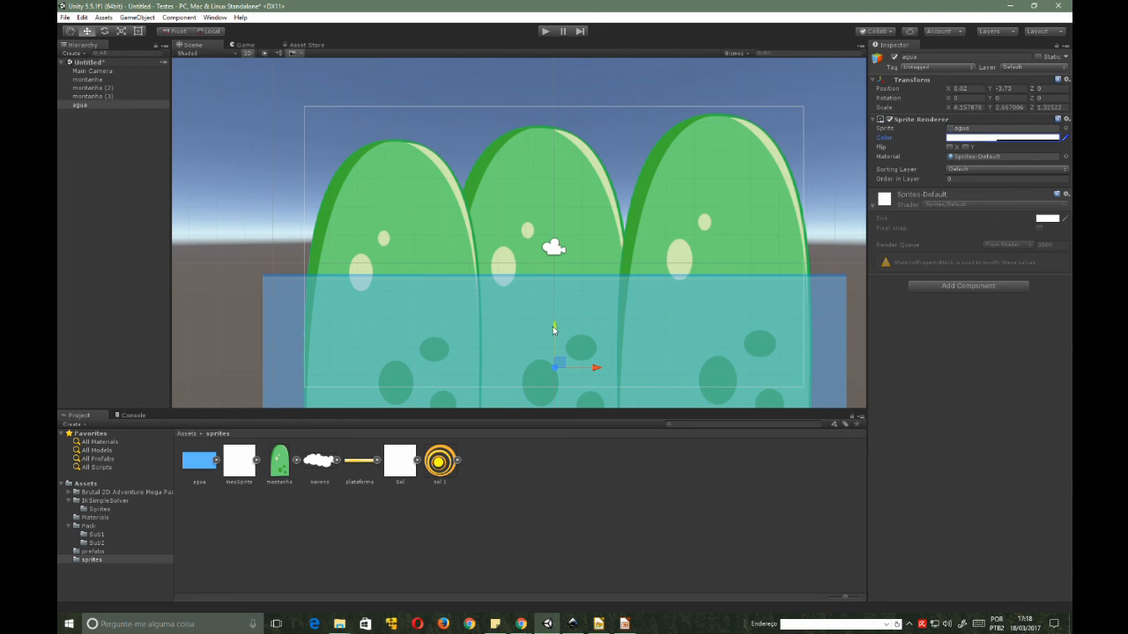
left_click_drag(552, 326, 544, 352)
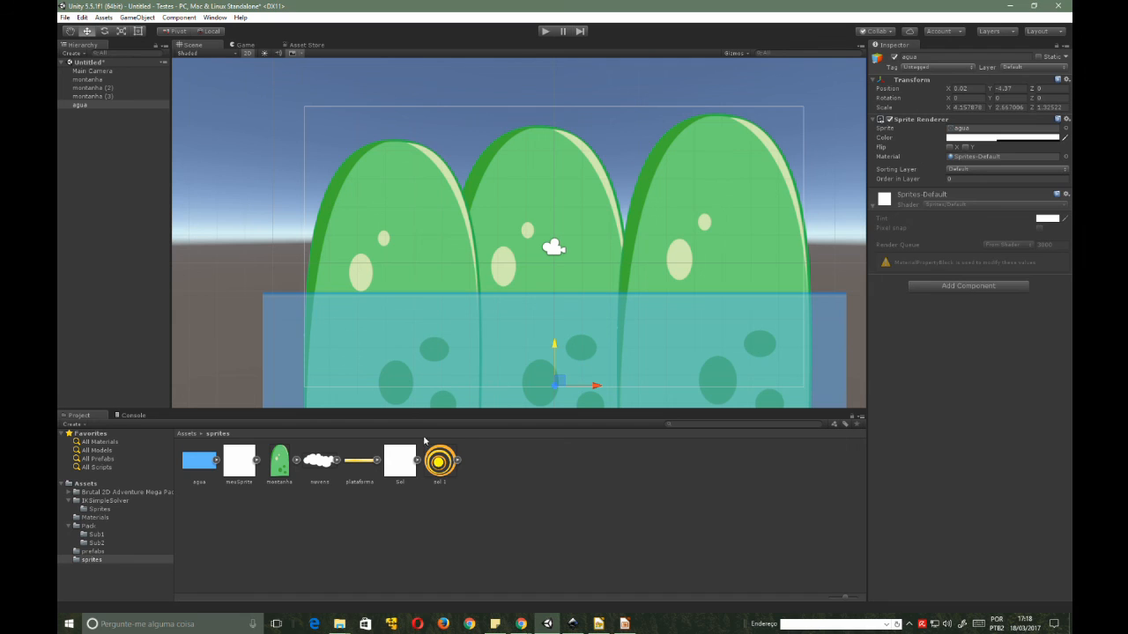
- Try to place the sol 1 sprite above the mountains, and inspect the Sol sprite
left_click(440, 460)
mouse_move(440, 465)
left_mouse_down()
mouse_move(464, 384)
mouse_move(604, 227)
mouse_move(432, 474)
mouse_move(439, 462)
left_mouse_up()
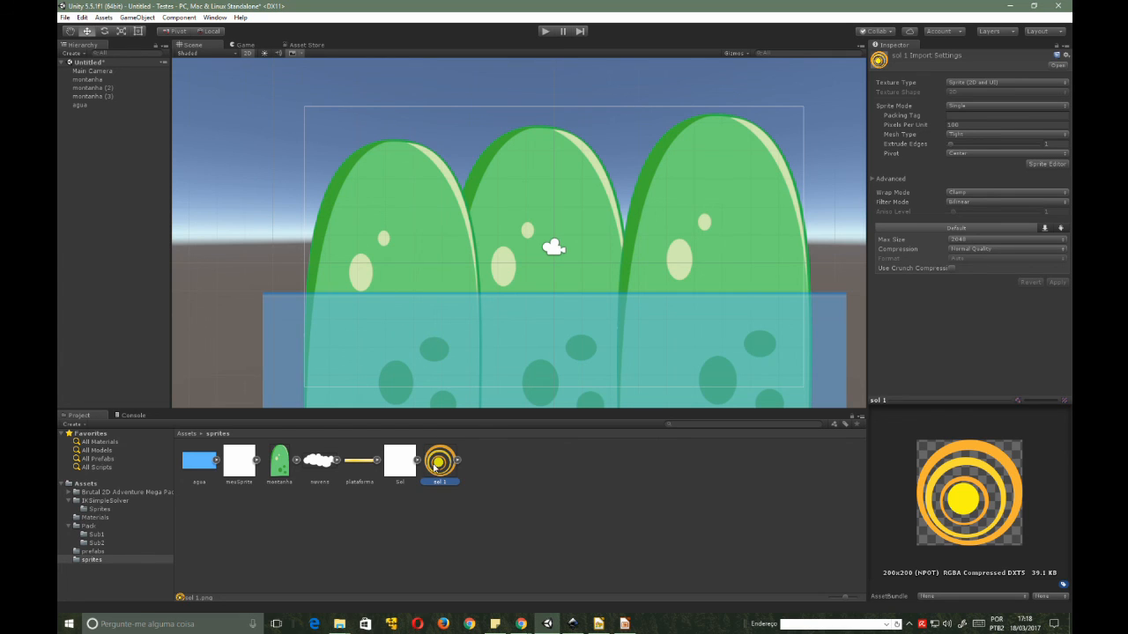
left_click_drag(433, 466, 657, 103)
left_click_drag(525, 350, 433, 462)
left_click(474, 463)
left_click(408, 473)
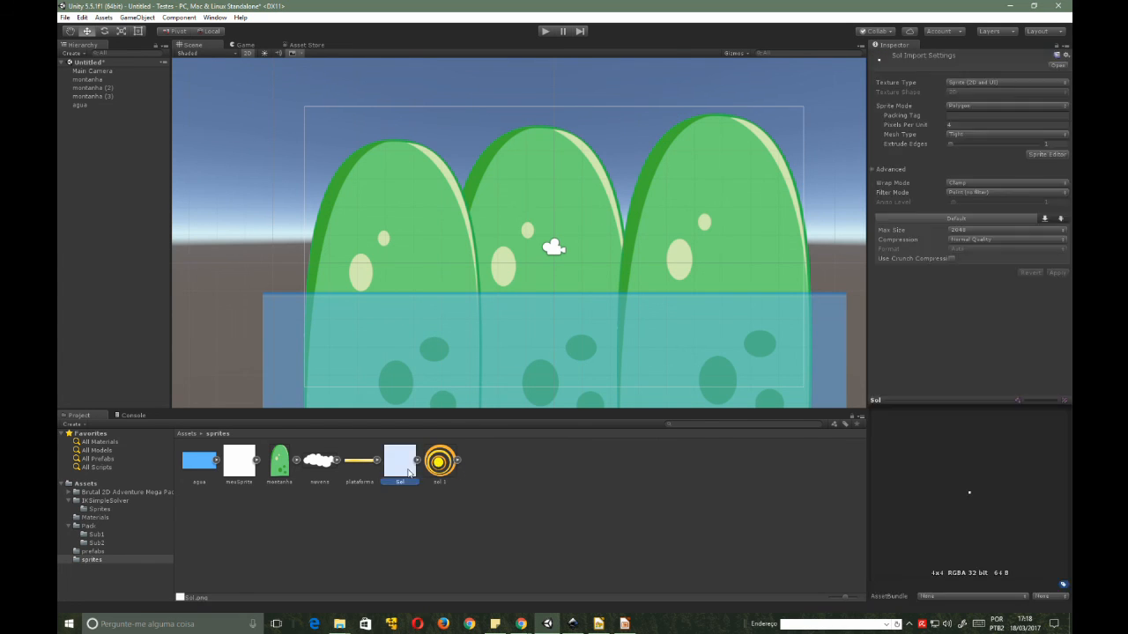
left_click(506, 467)
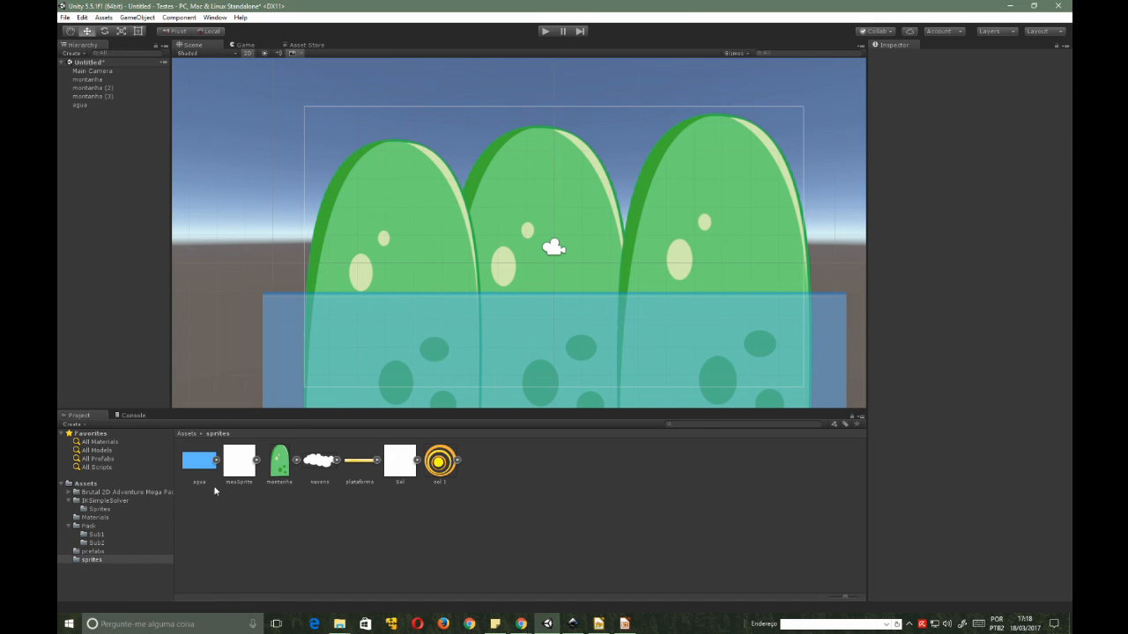
- Create a diamond sprite named MeuSol in the sprites folder
left_click(82, 485)
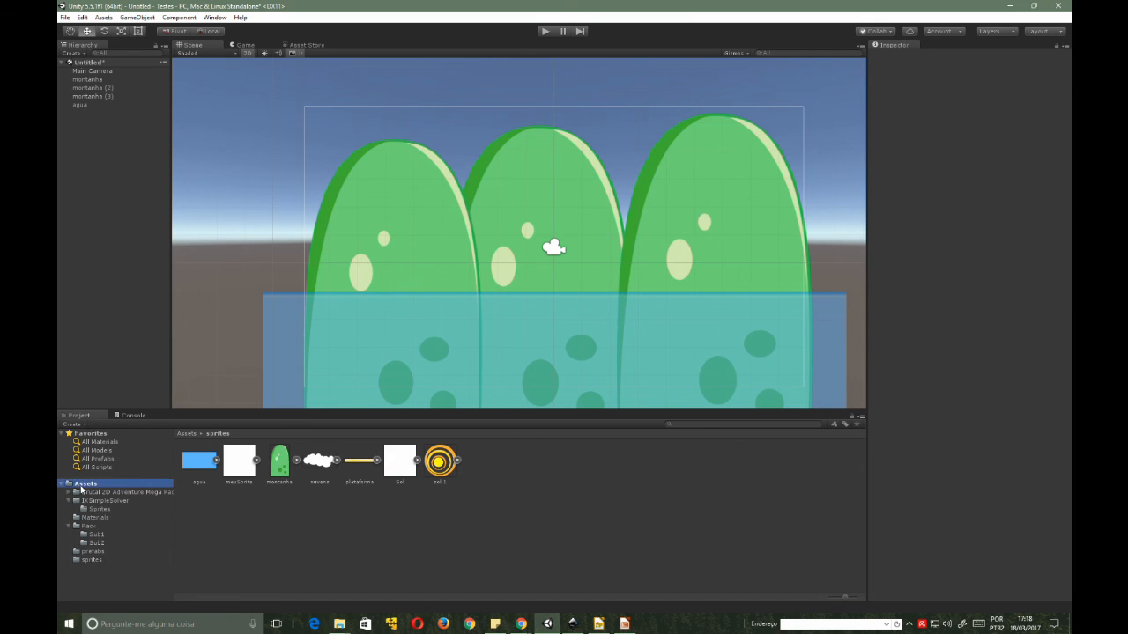
left_click(92, 560)
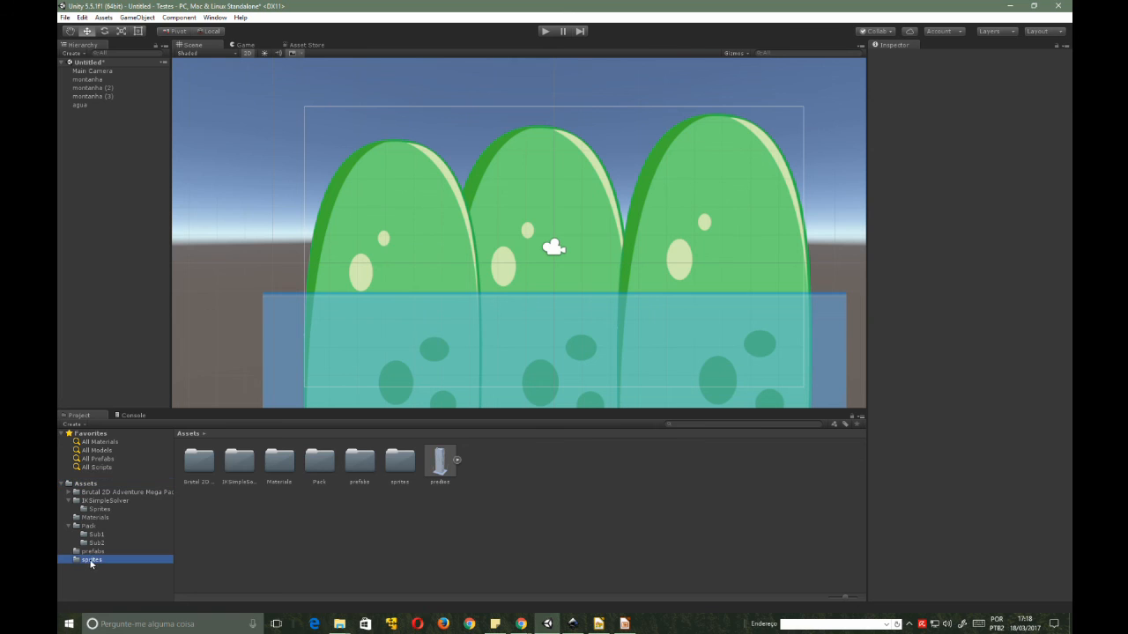
right_click(381, 510)
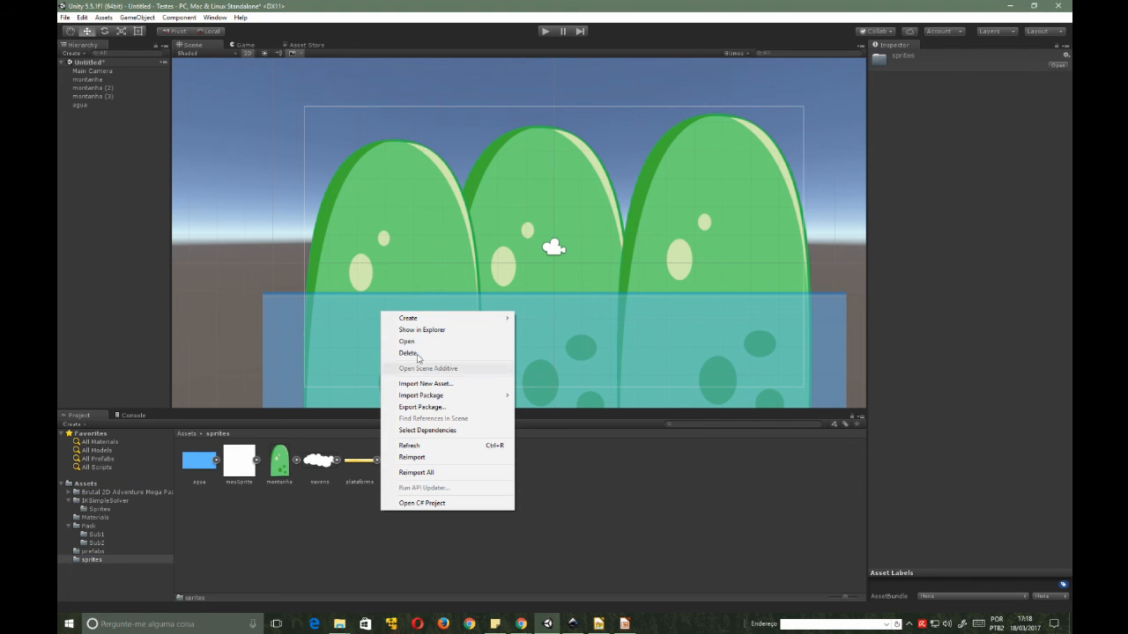
left_click(265, 504)
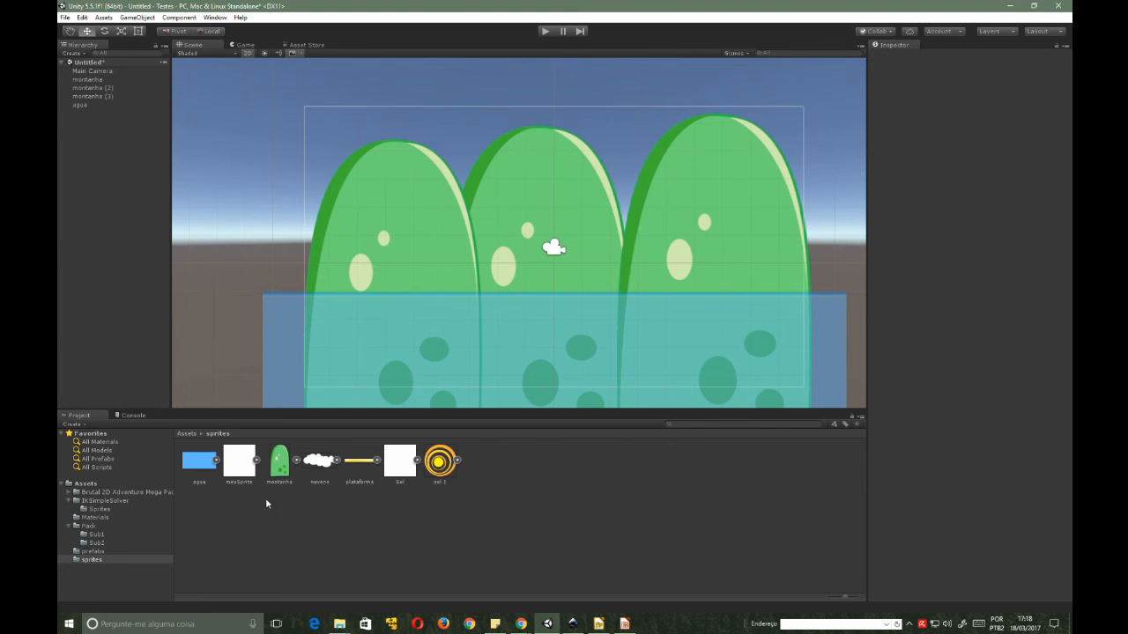
right_click(337, 533)
mouse_move(397, 342)
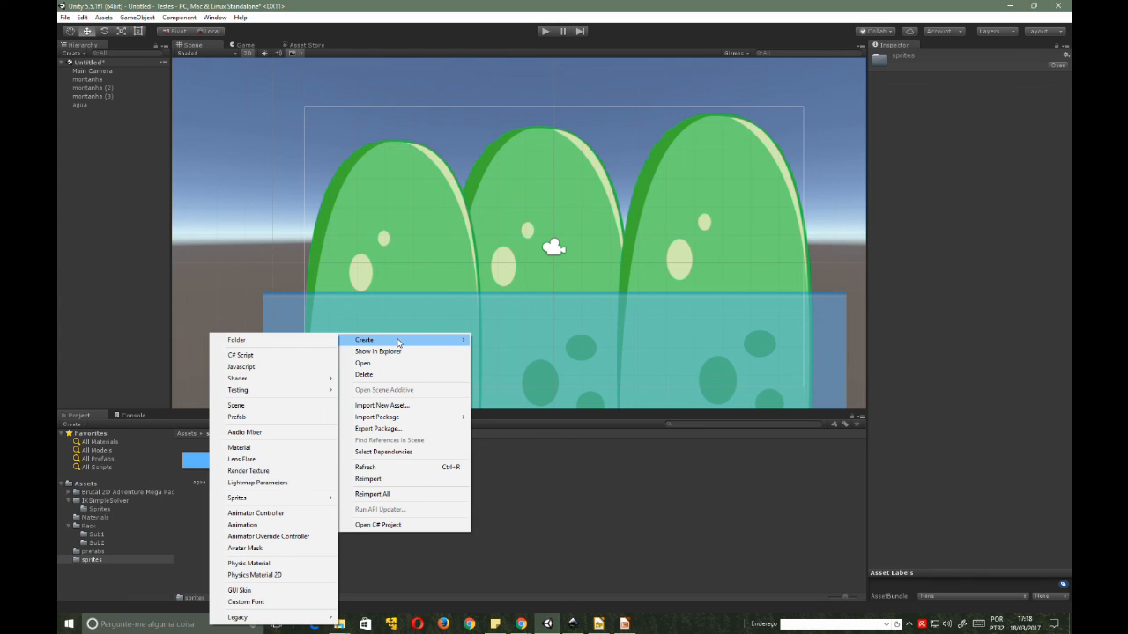
mouse_move(257, 501)
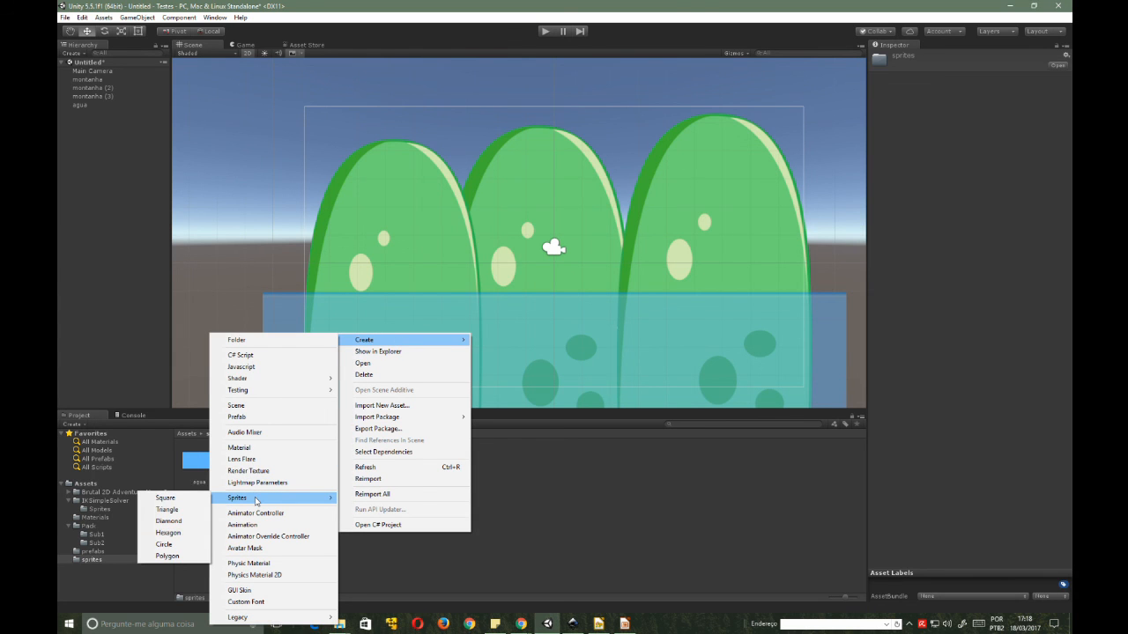
left_click(169, 521)
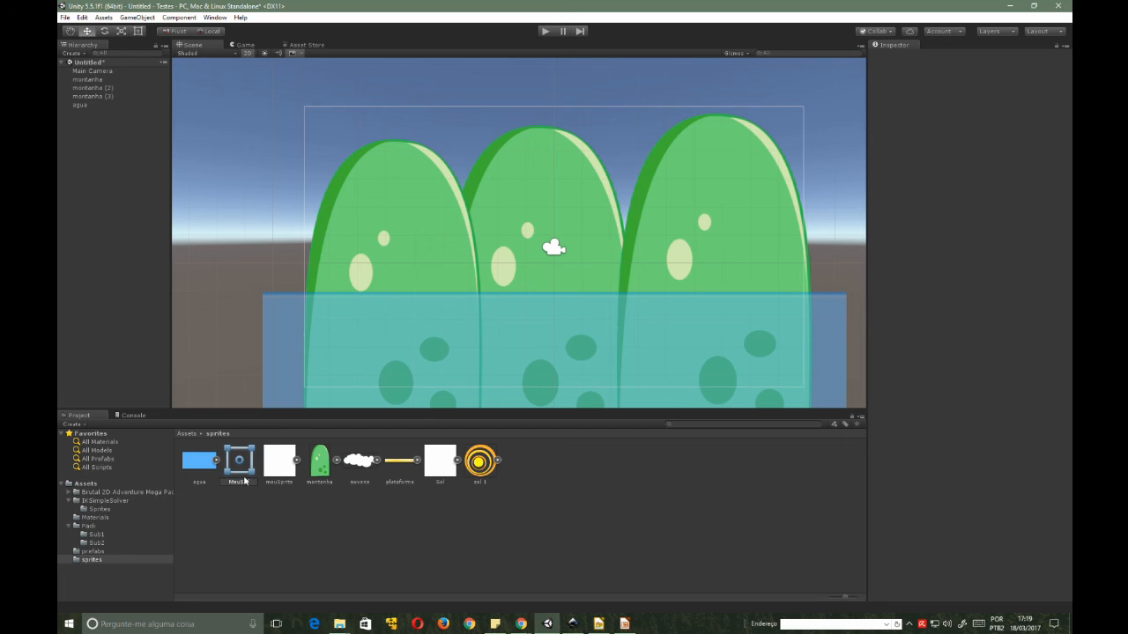
key("Return")
- Place the MeuSol sprite in the scene near the rightmost mountain's peak, at about X 5.69, Y 4.09
left_click_drag(253, 468, 713, 147)
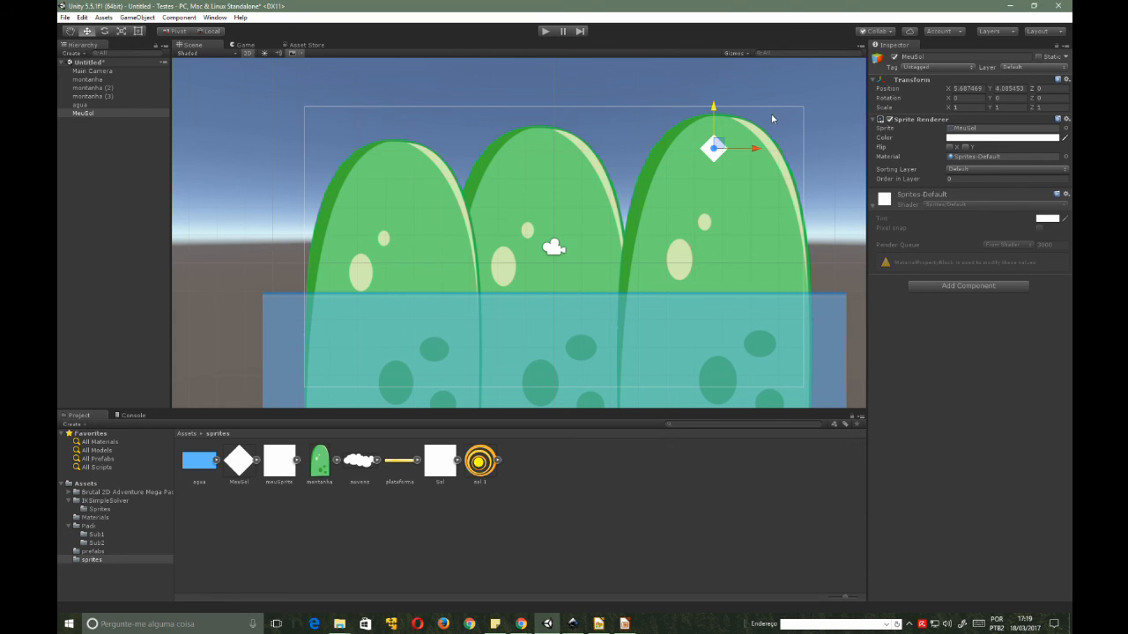
key("f")
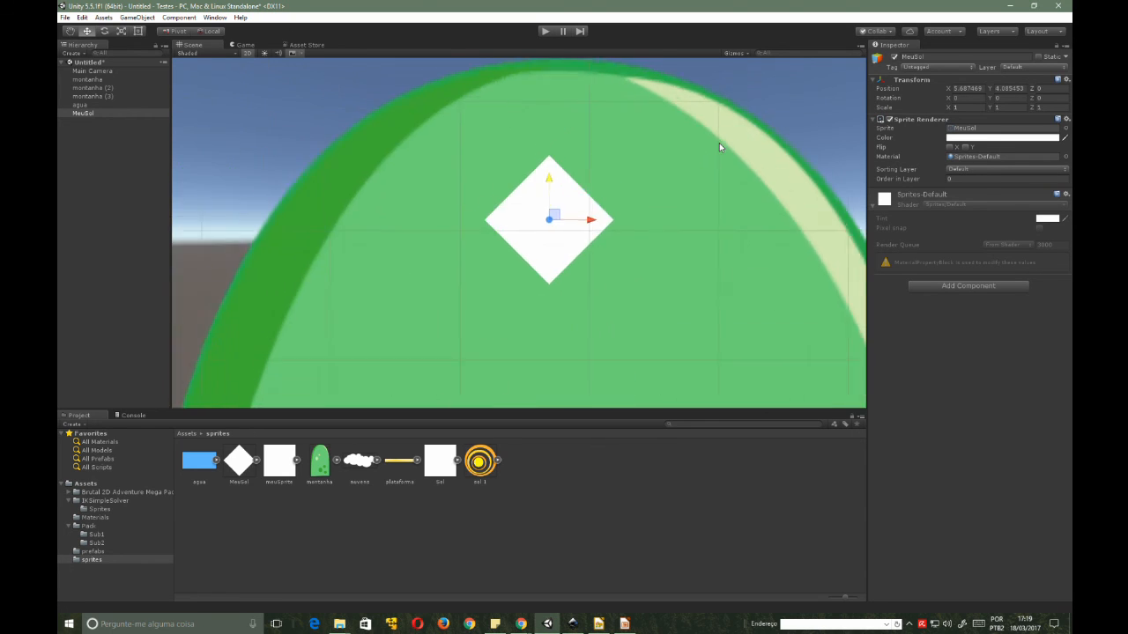
scroll(527, 176, "down", 6)
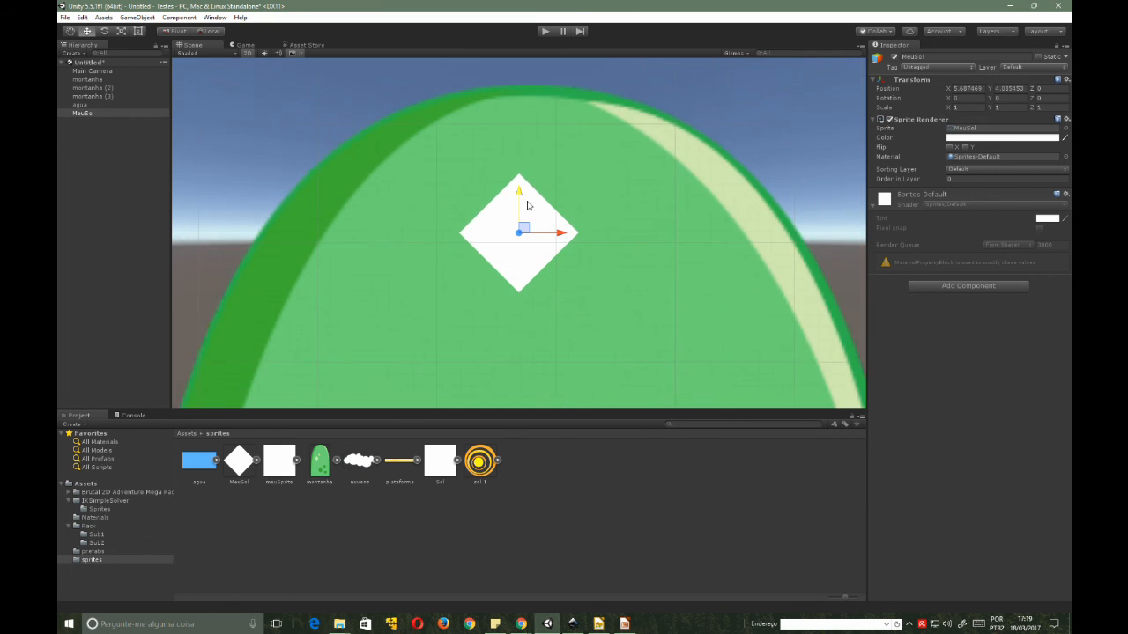
scroll(525, 147, "down", 2)
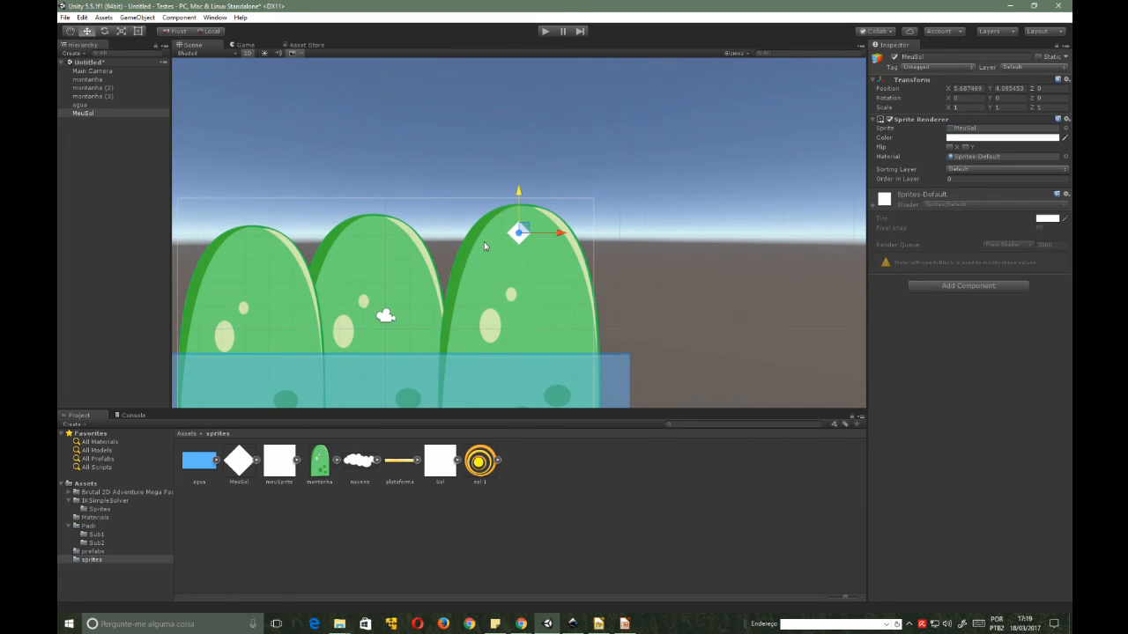
- Move MeuSol horizontally to about X 7.41 and enlarge it uniformly to a scale of about 2.62
left_click(479, 255)
key("q")
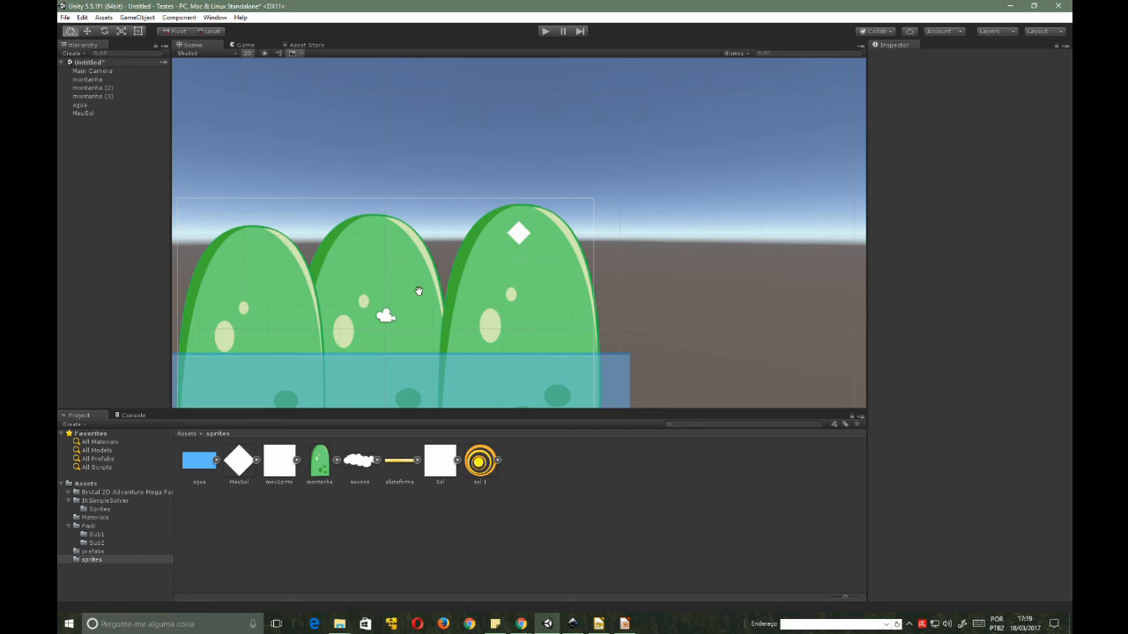
left_click_drag(419, 291, 541, 206)
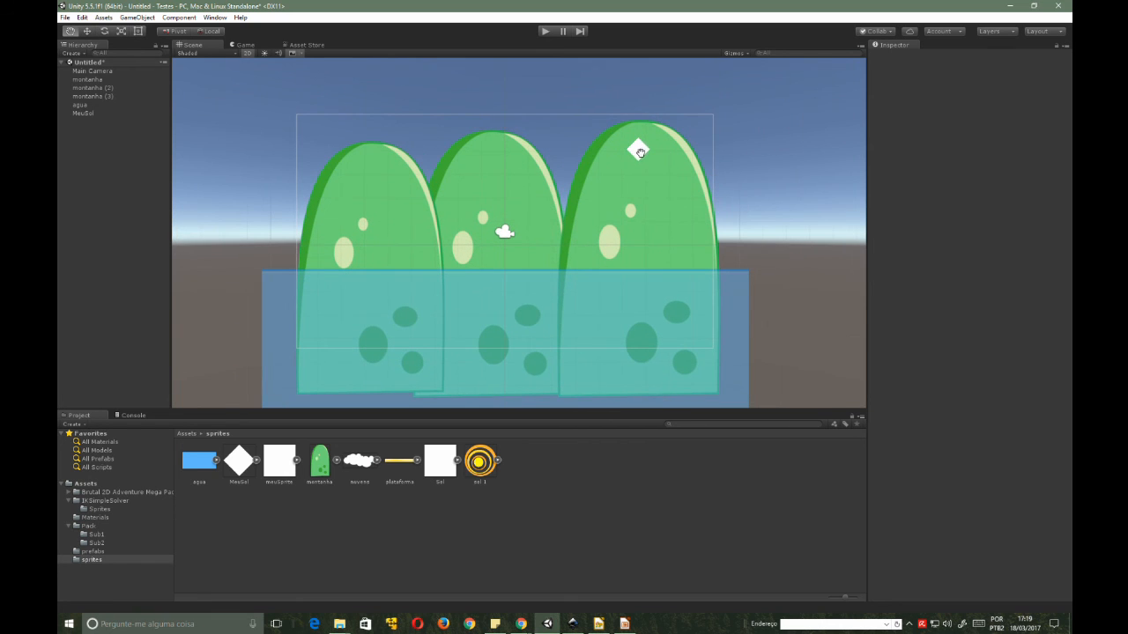
key("w")
left_click(639, 149)
left_click_drag(663, 150, 846, 167)
key("r")
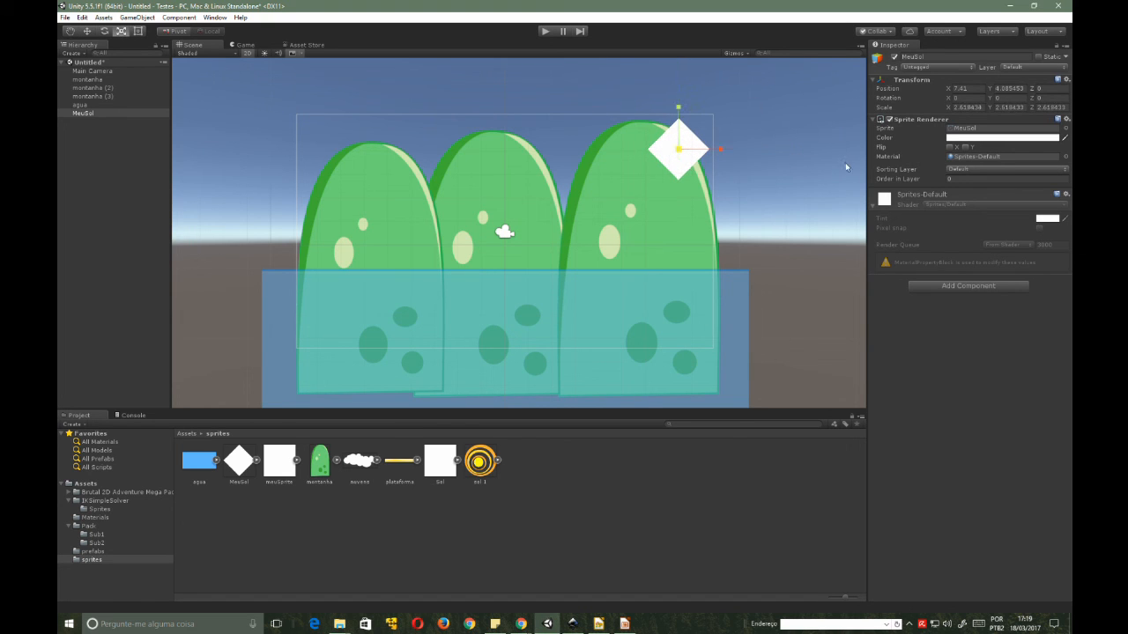
- Replace MeuSol's sprite image, trying Sol and settling on sol 1
left_click(1065, 130)
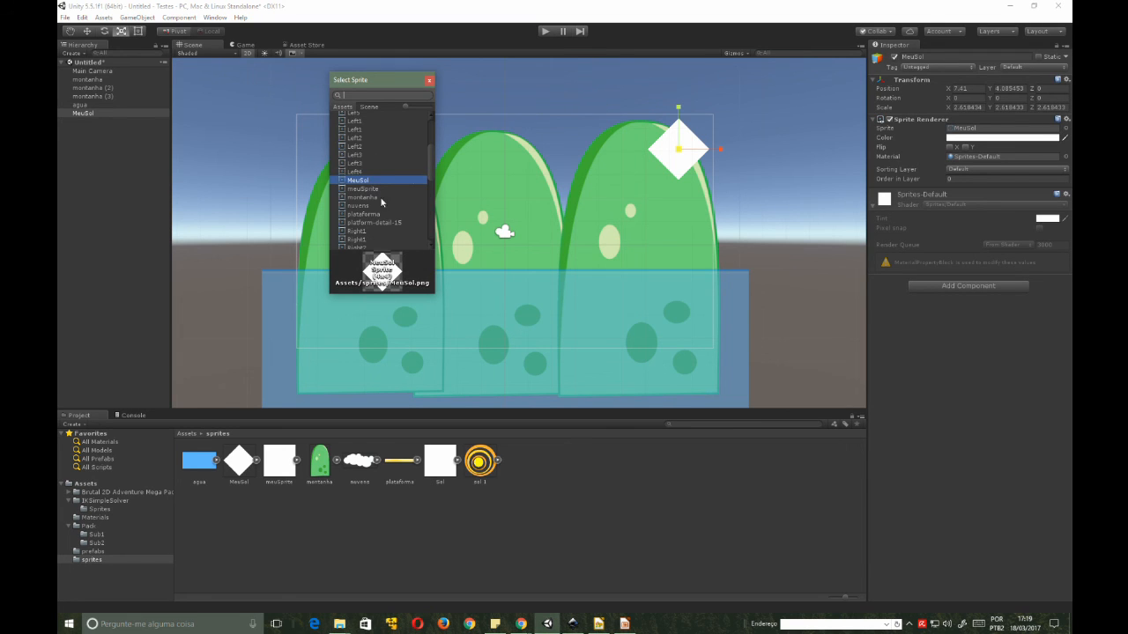
left_click_drag(429, 168, 430, 192)
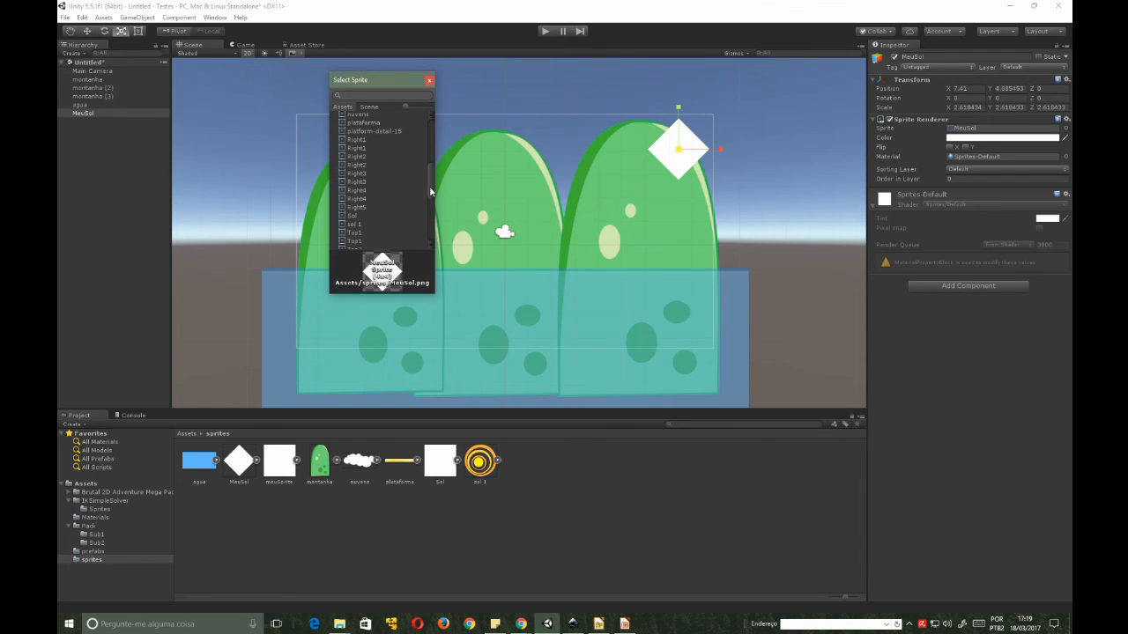
left_click(351, 216)
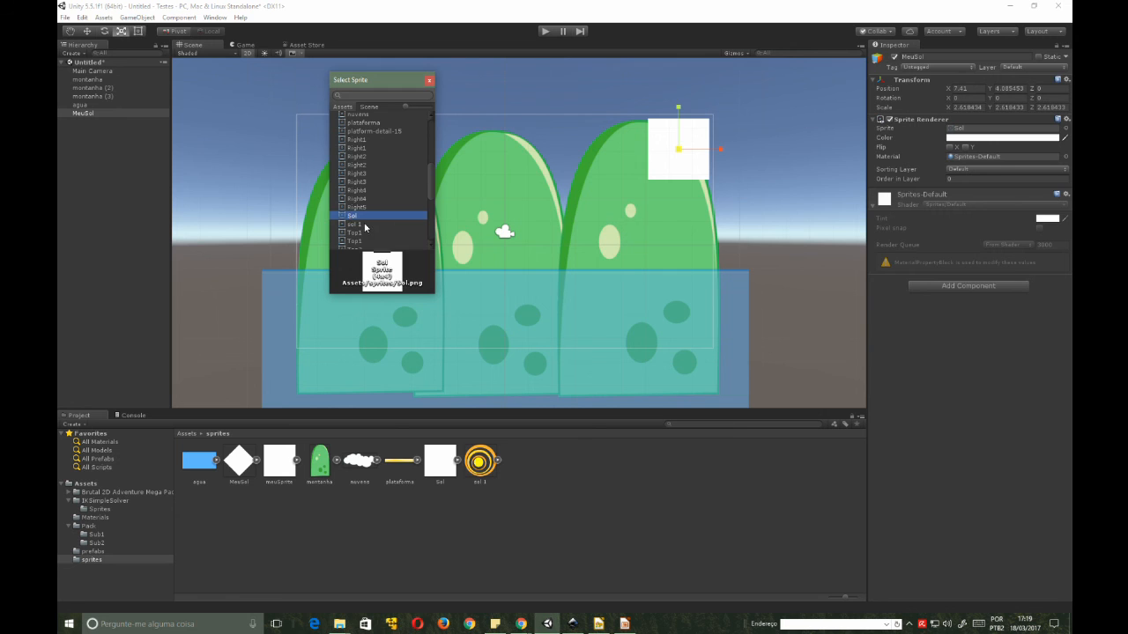
left_click(354, 224)
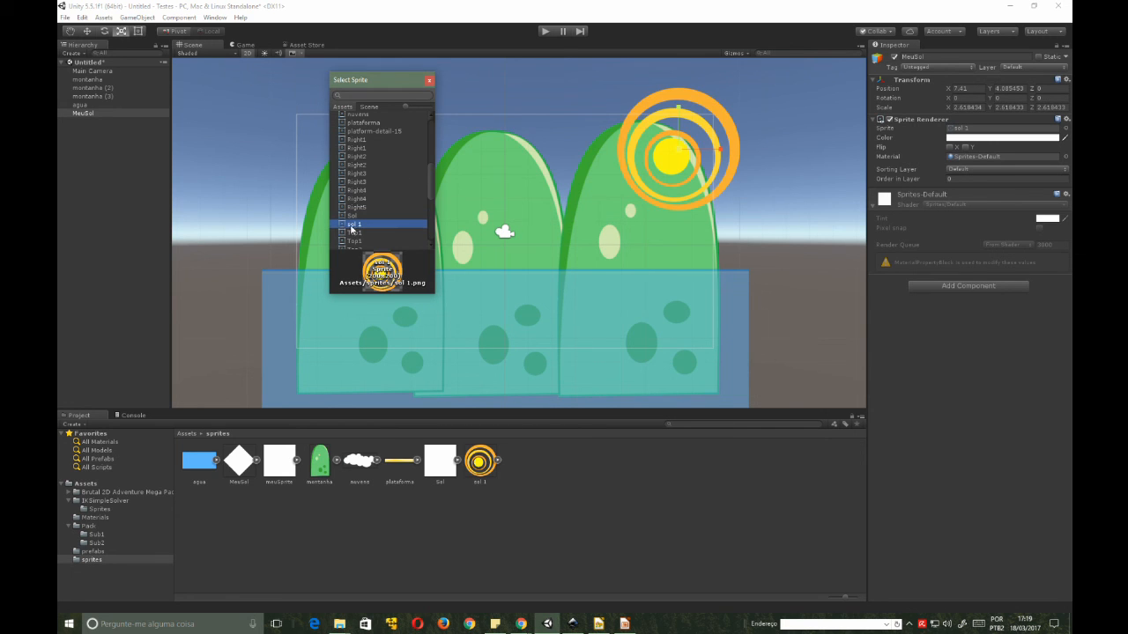
left_click(429, 81)
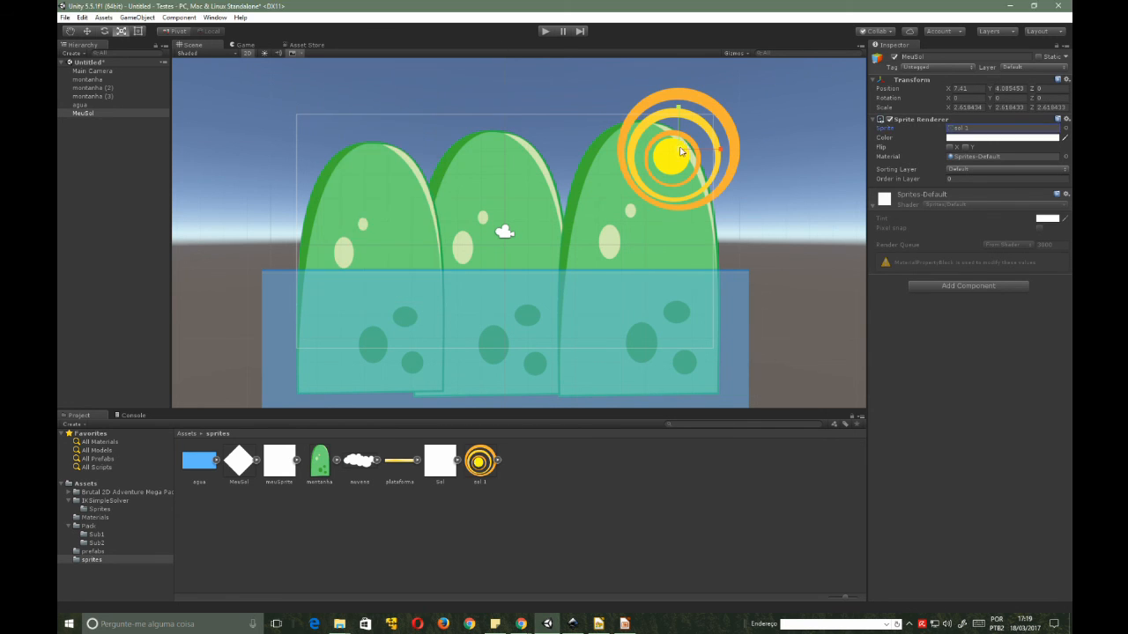
- Lower the montanha (3) mountain and reposition MeuSol just above its peak at about X 7.28, Y 3.97
key("e")
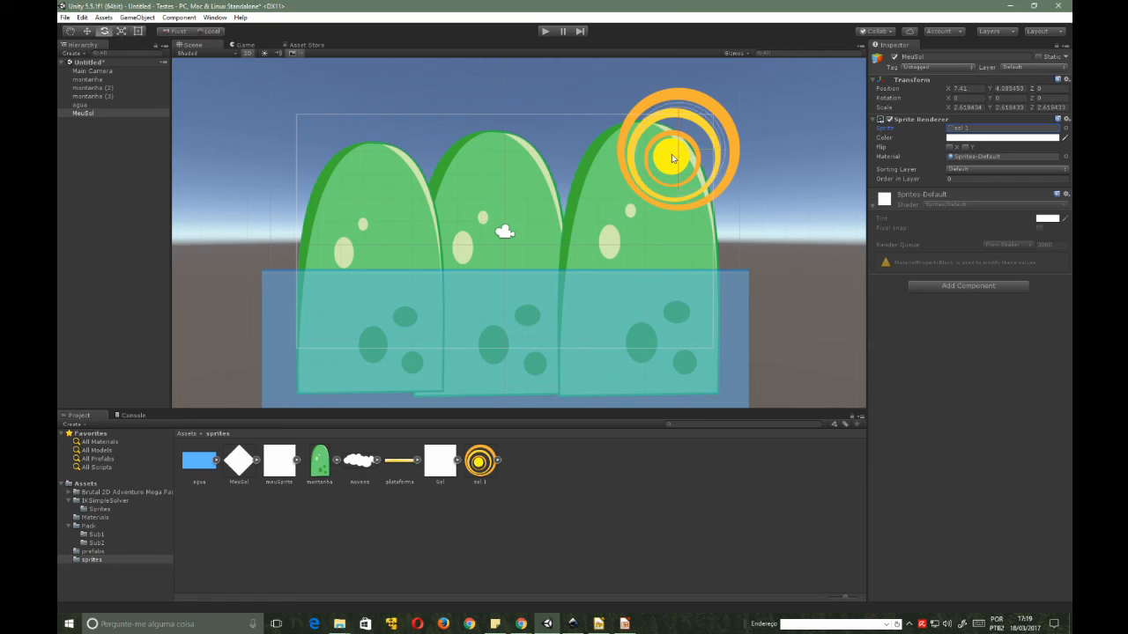
key("w")
mouse_move(684, 150)
left_mouse_down()
mouse_move(705, 131)
mouse_move(685, 138)
left_mouse_up()
left_click(608, 194)
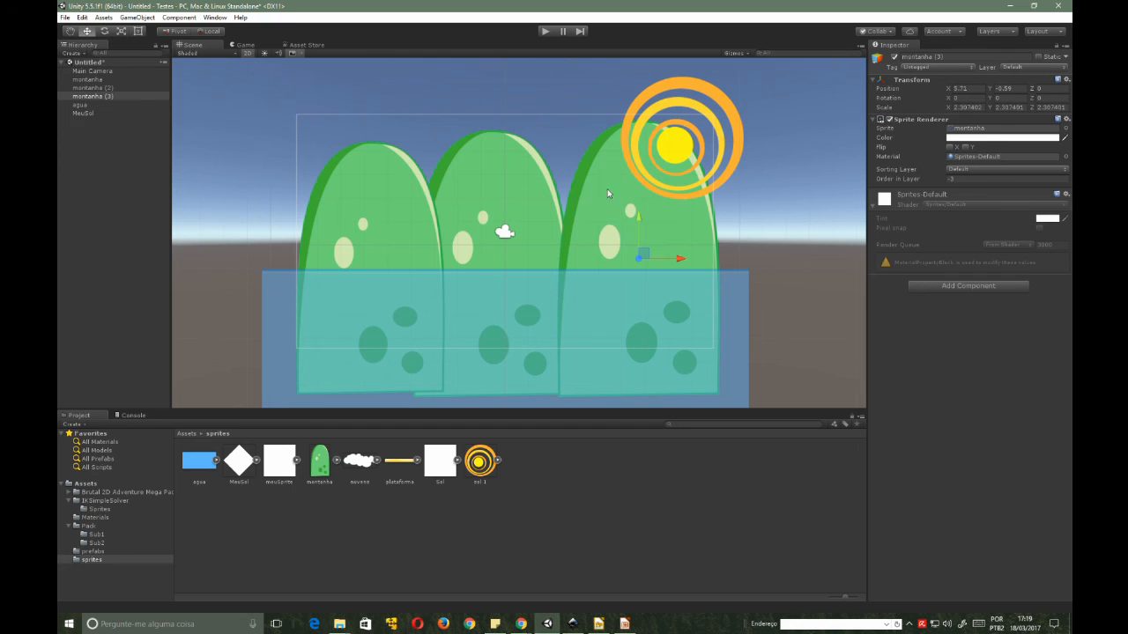
left_click_drag(641, 220, 640, 278)
left_click(681, 150)
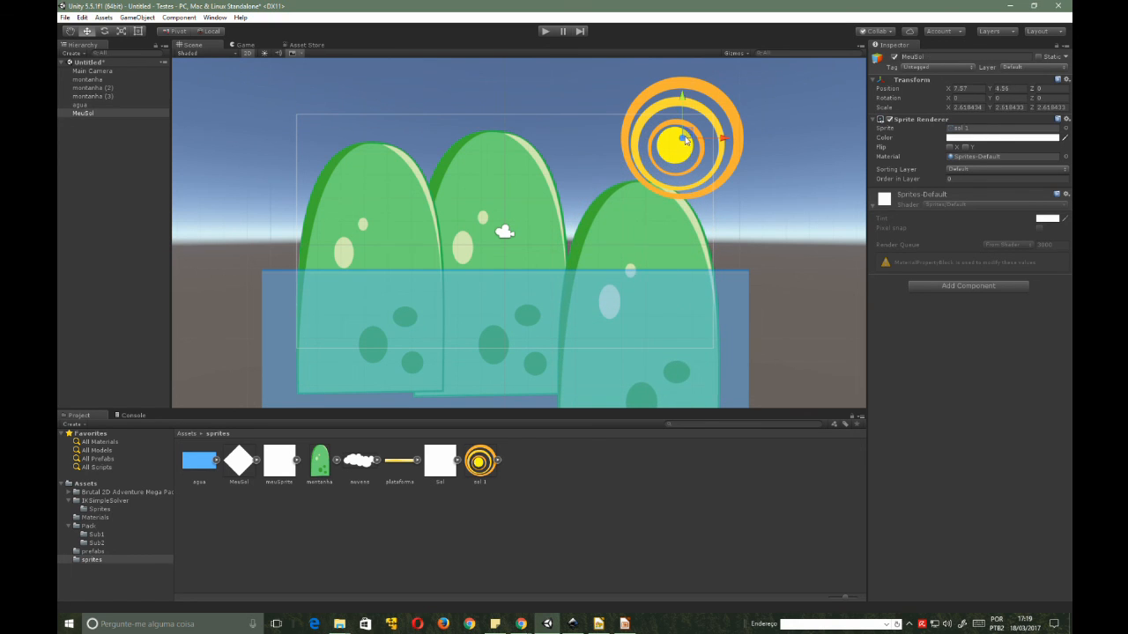
mouse_move(681, 150)
left_mouse_down()
mouse_move(648, 175)
mouse_move(683, 150)
left_mouse_up()
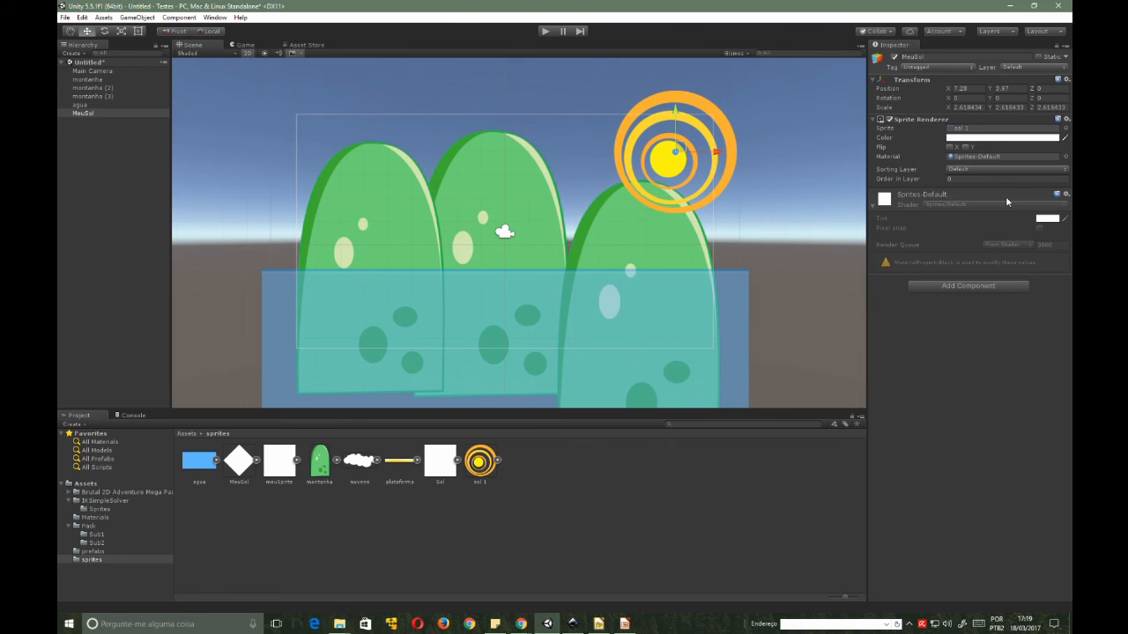
- Set MeuSol's Order in Layer to -10 and slide it behind montanha (3) to about X 6.37
left_click(979, 178)
type("-10")
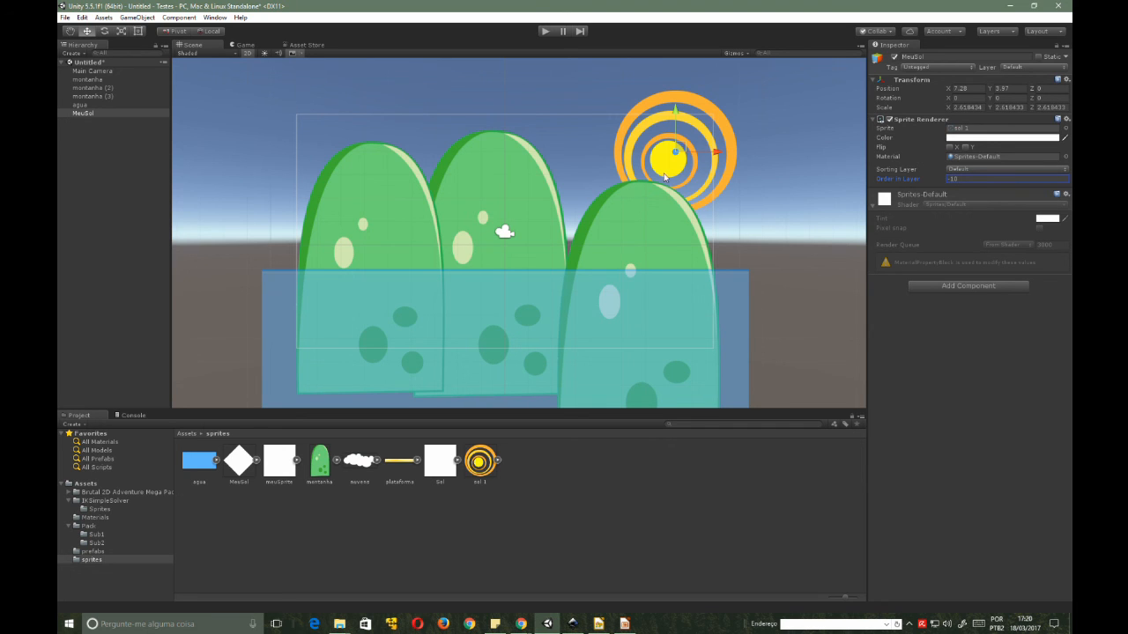
left_click_drag(716, 154, 699, 190)
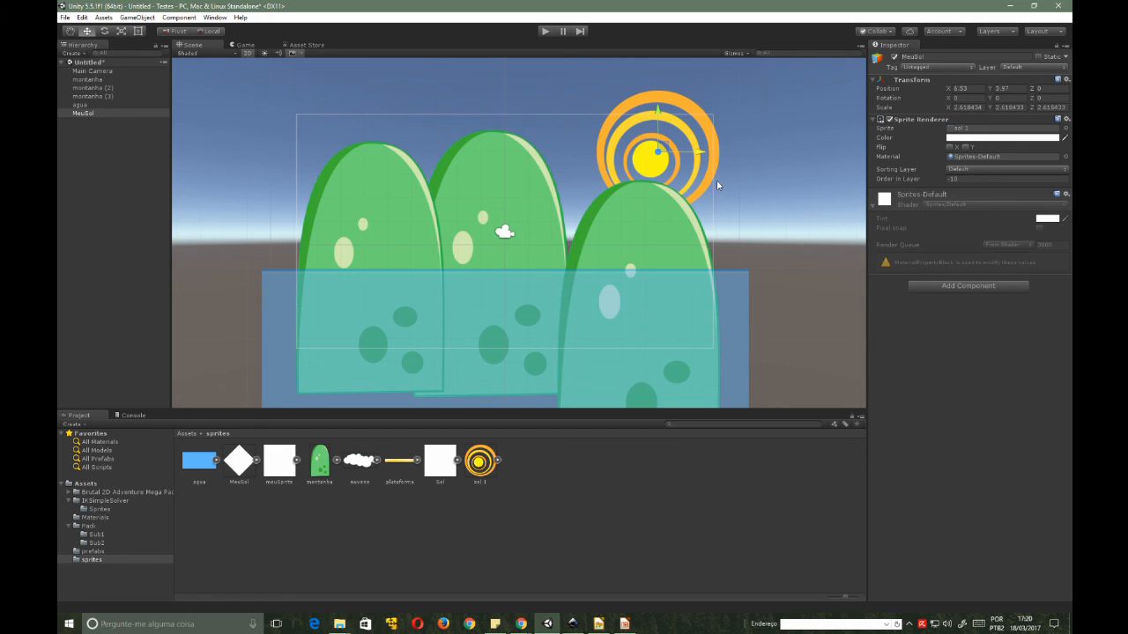
left_click_drag(702, 156, 698, 193)
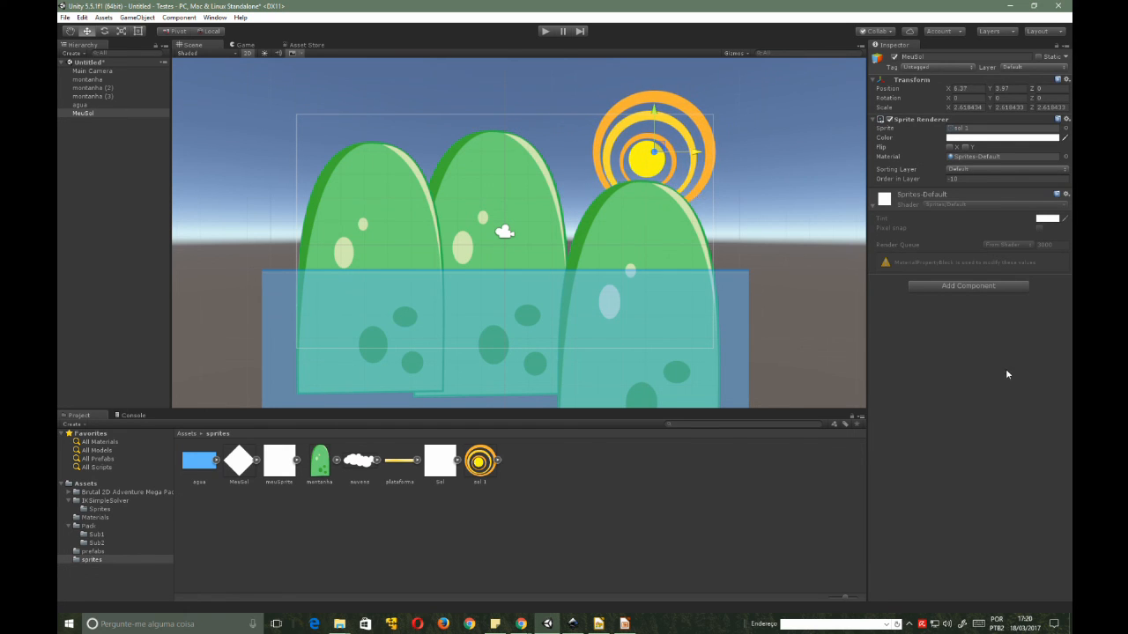
- Add a Halo effect component to MeuSol and shift the sun to about X 7.14
left_click(972, 287)
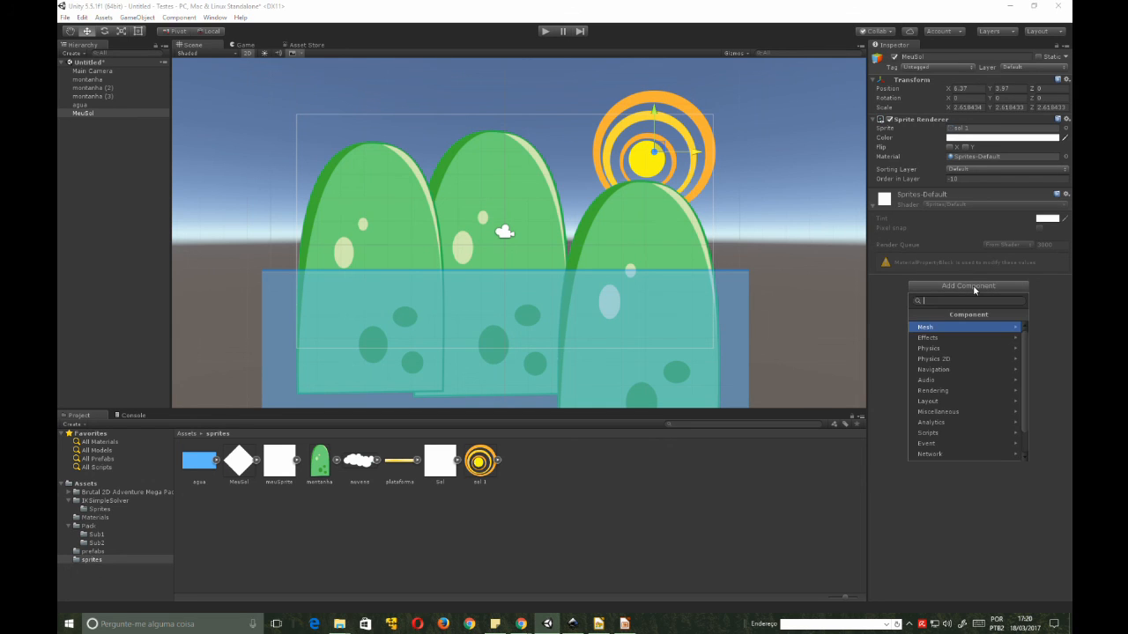
left_click(955, 340)
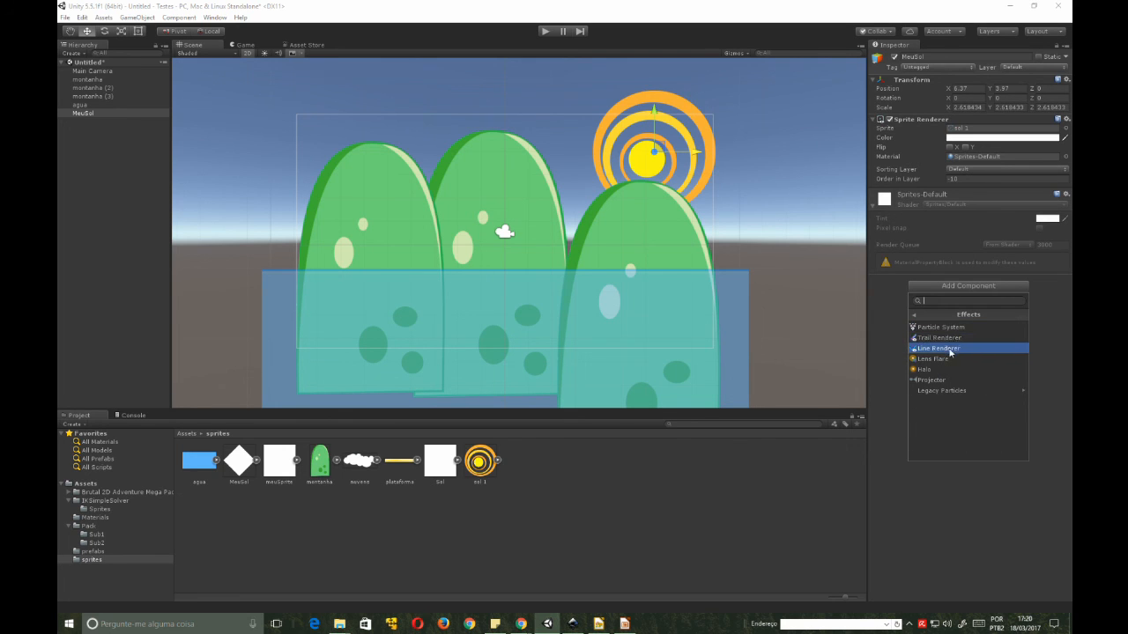
left_click(925, 369)
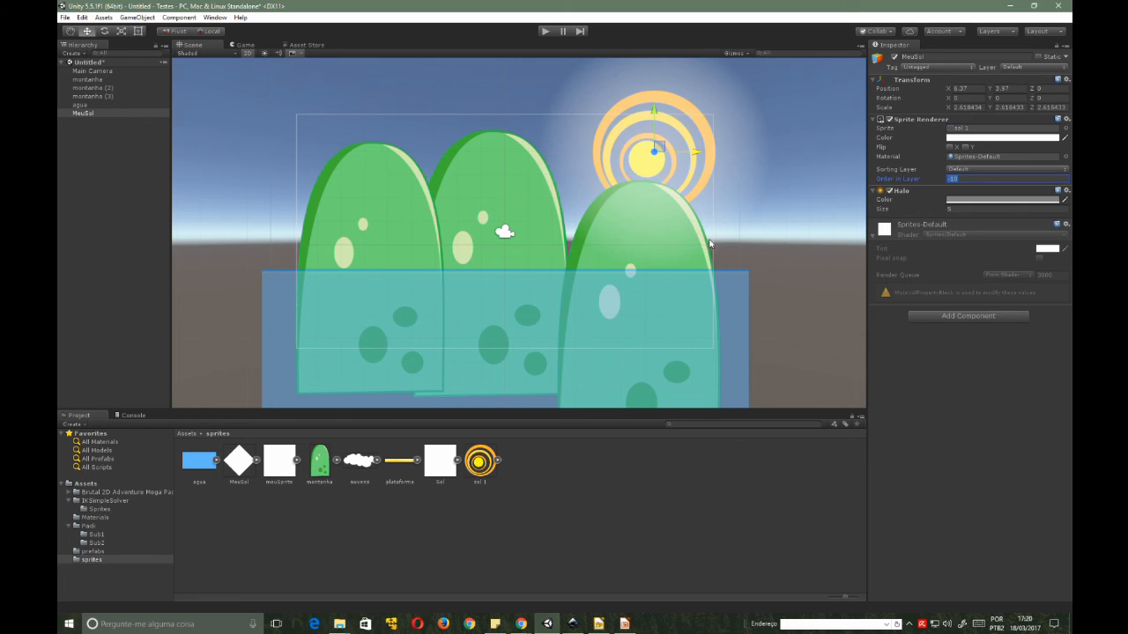
left_click_drag(694, 156, 714, 202)
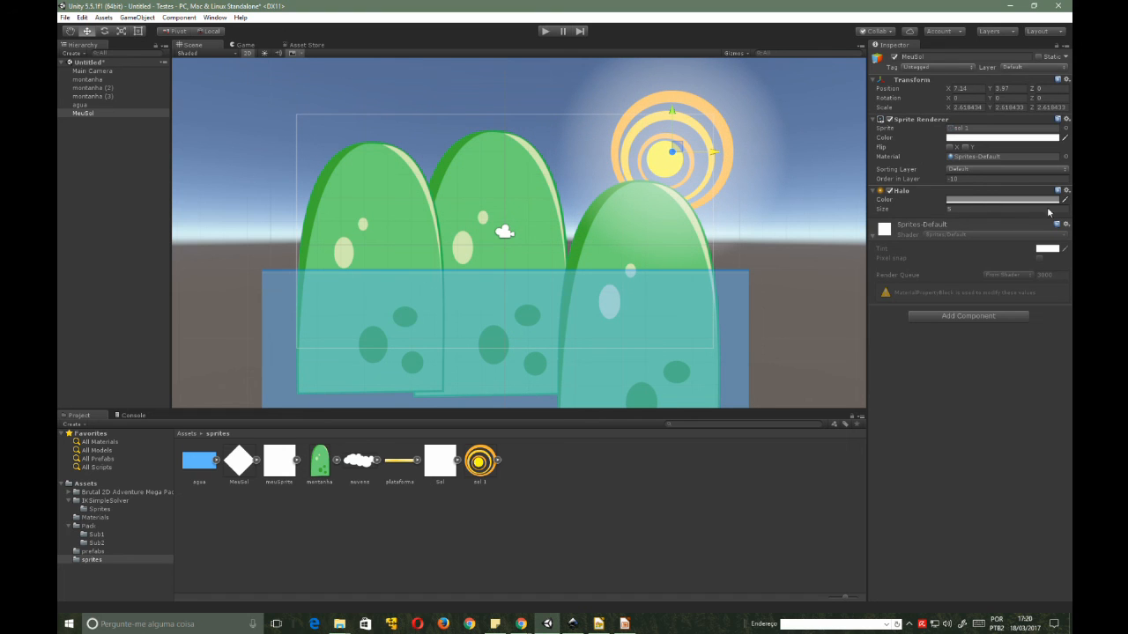
- Change the halo's color to yellow (R 255, G 255, B 84) and reduce its size to about 2.15
left_click(1005, 201)
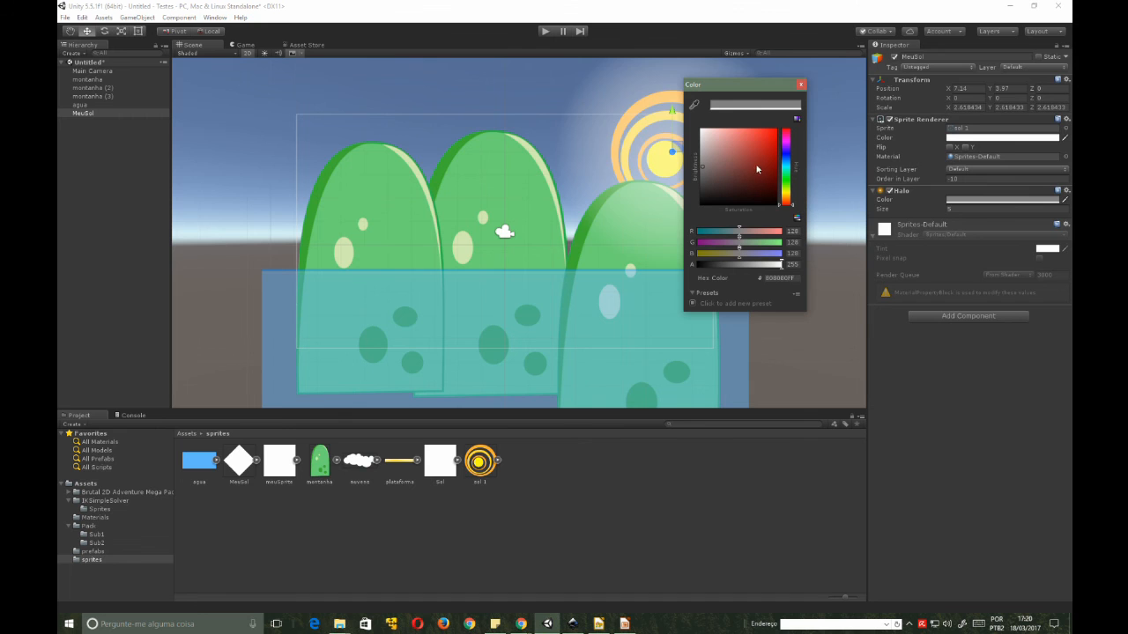
left_click_drag(756, 169, 701, 104)
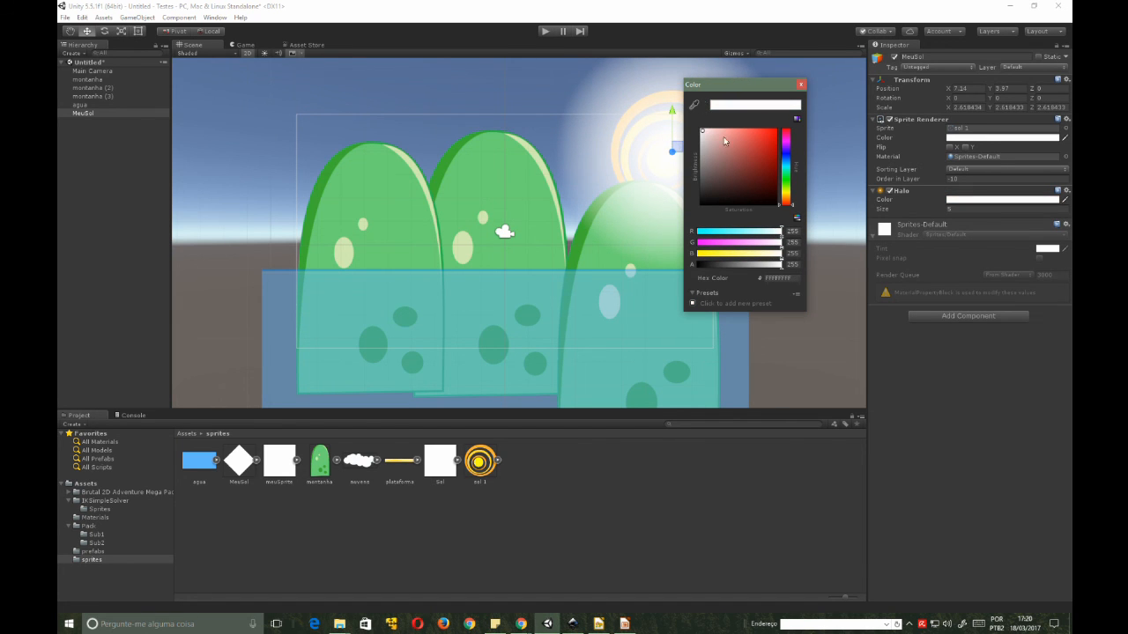
left_click_drag(773, 261, 728, 253)
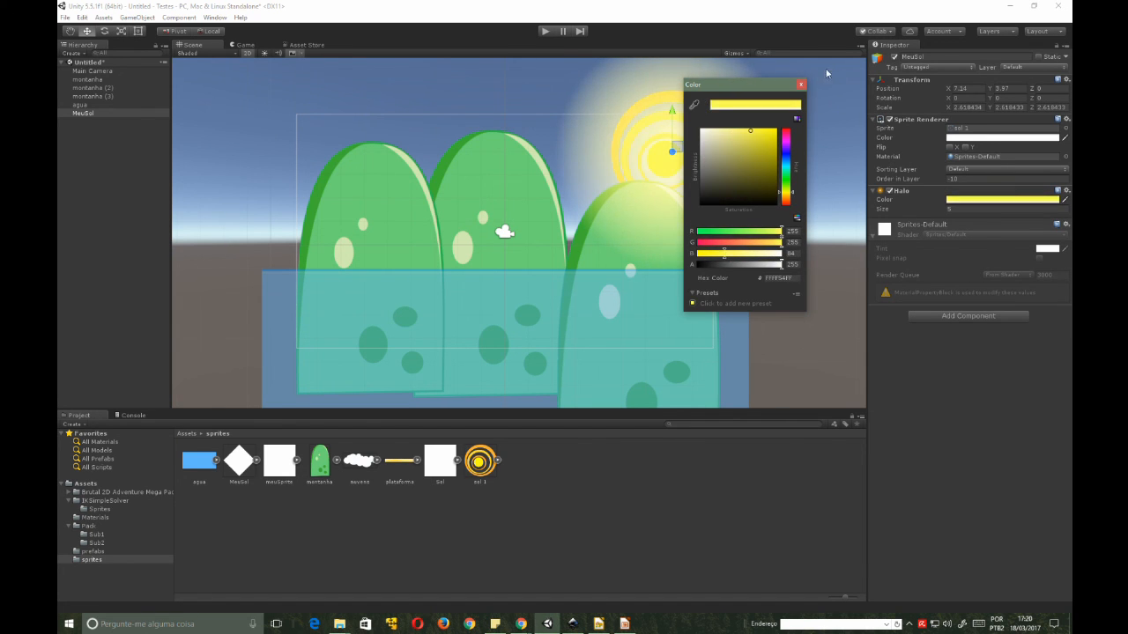
left_click(800, 84)
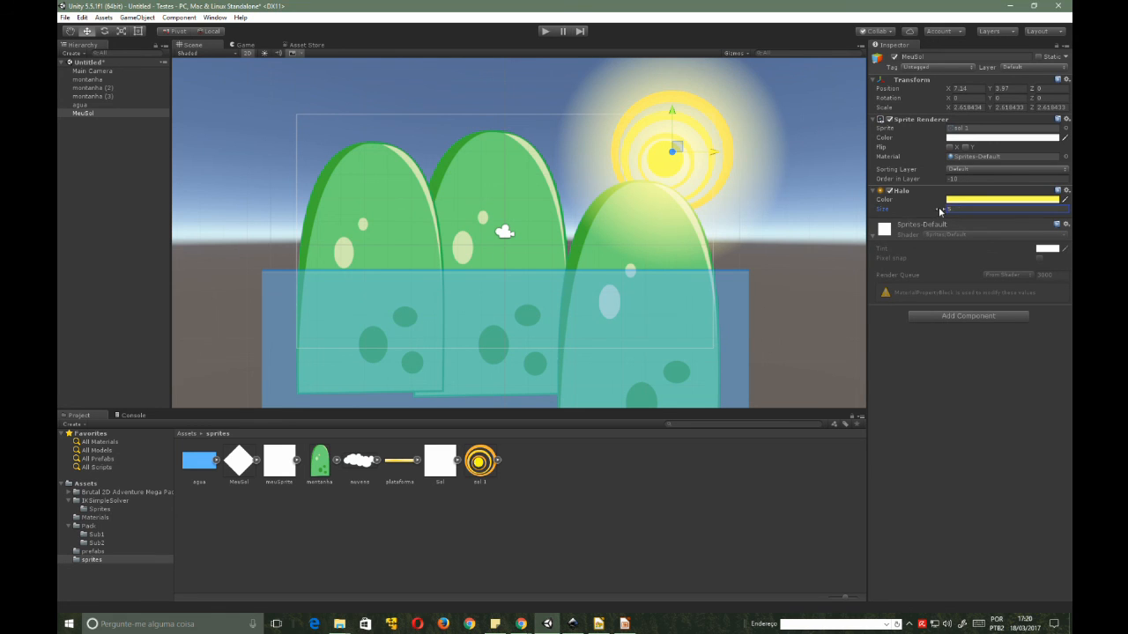
left_click_drag(941, 213, 889, 211)
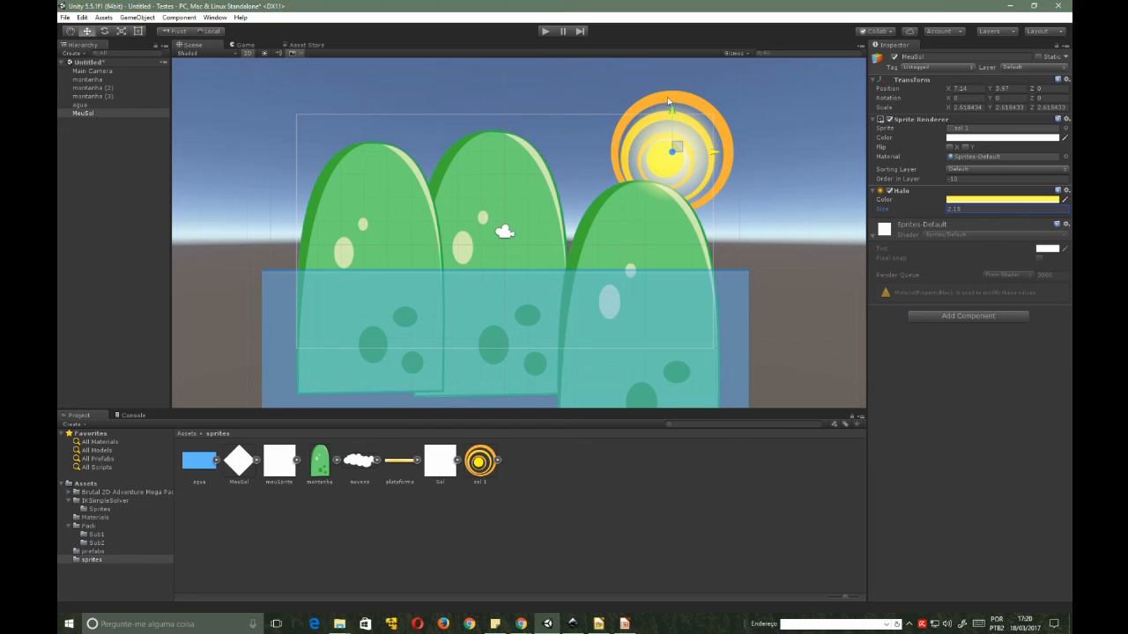
- Lower MeuSol to about Y 3.65, partly behind the montanha (3) mountain
left_click_drag(674, 111, 697, 125)
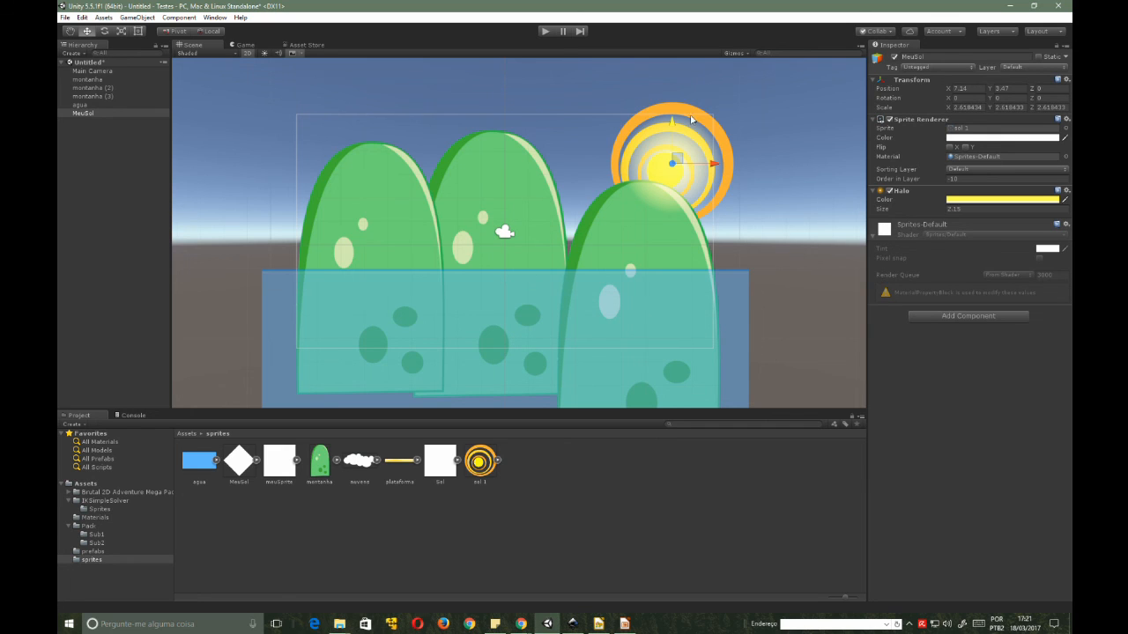
left_click_drag(667, 132, 672, 122)
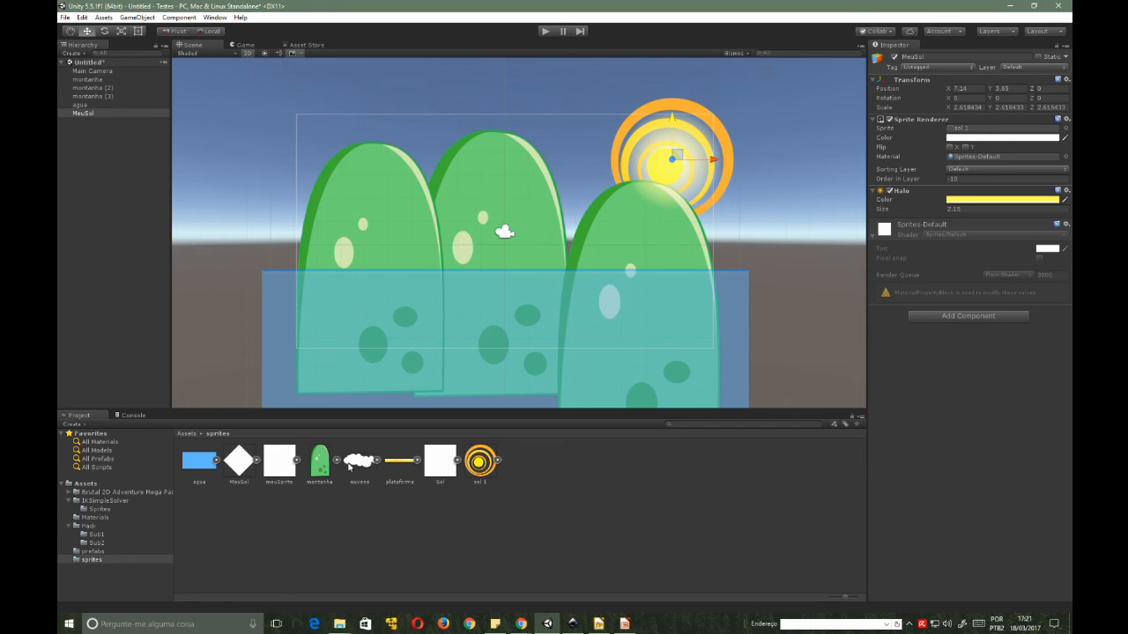
- Add the nuvens sprite over montanha (3), scale it to about 1.89 and position it at about X 6.22, Y 1.92
left_click(359, 462)
left_click_drag(405, 393, 683, 167)
key("r")
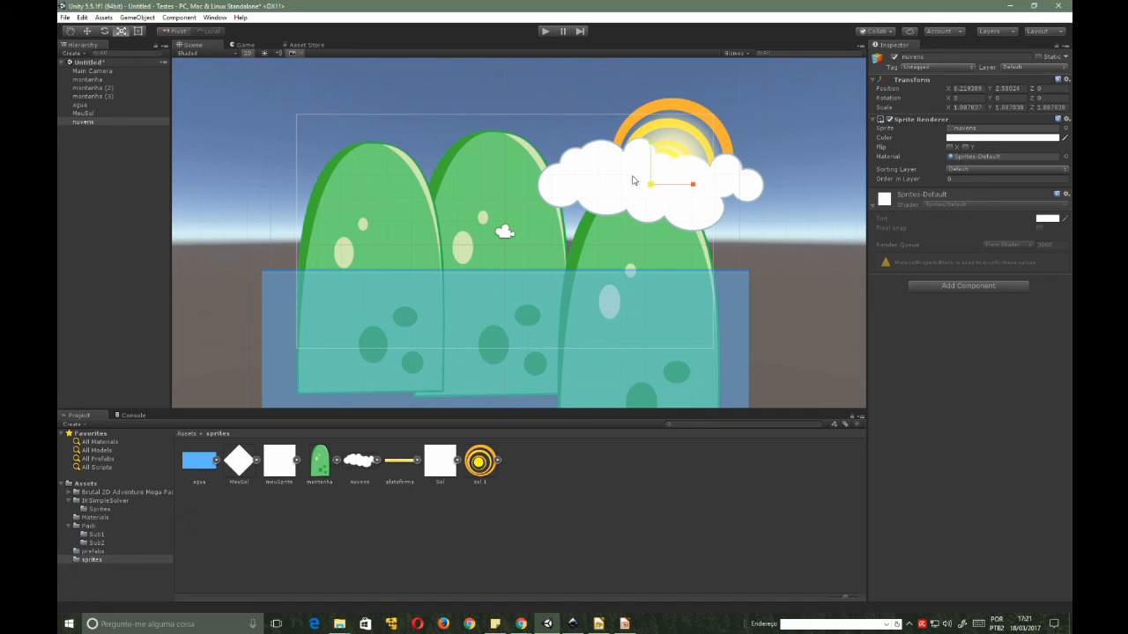
key("w")
left_click_drag(652, 150, 648, 168)
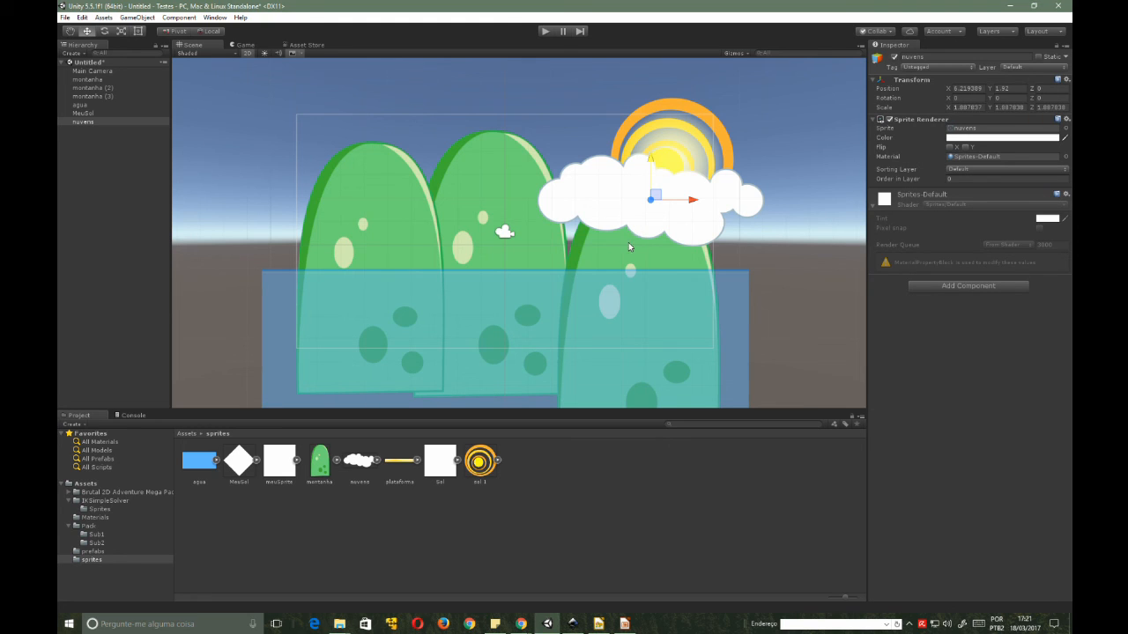
- Set the nuvens cloud's Order in Layer to -7, behind all the mountains, and shift it to about X 6.04
left_click(967, 178)
type("-1")
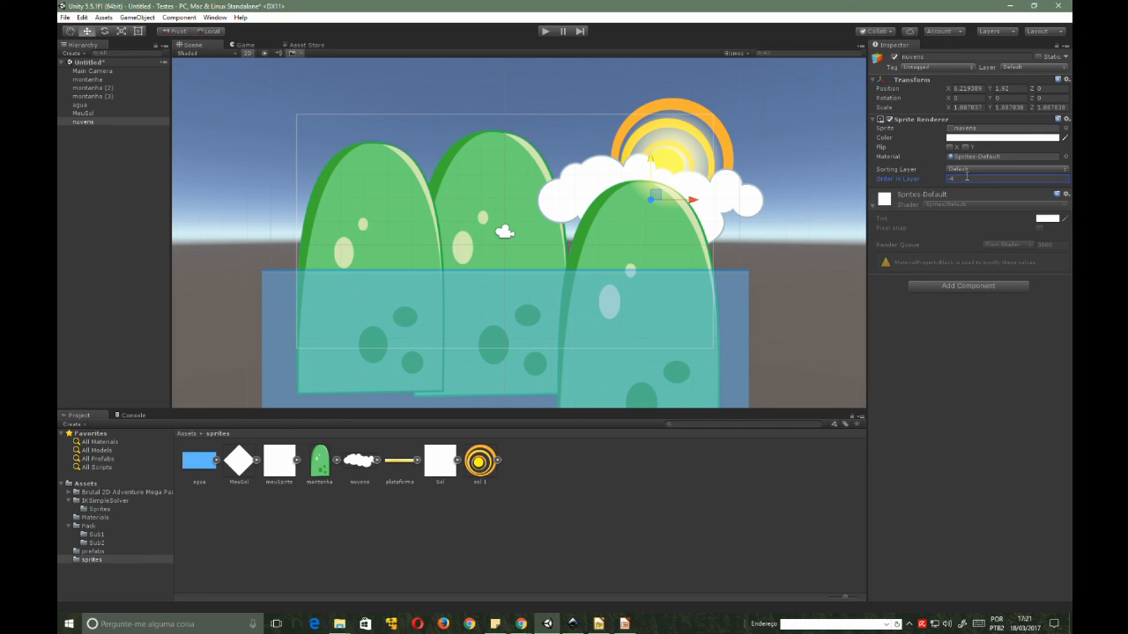
left_click(494, 172)
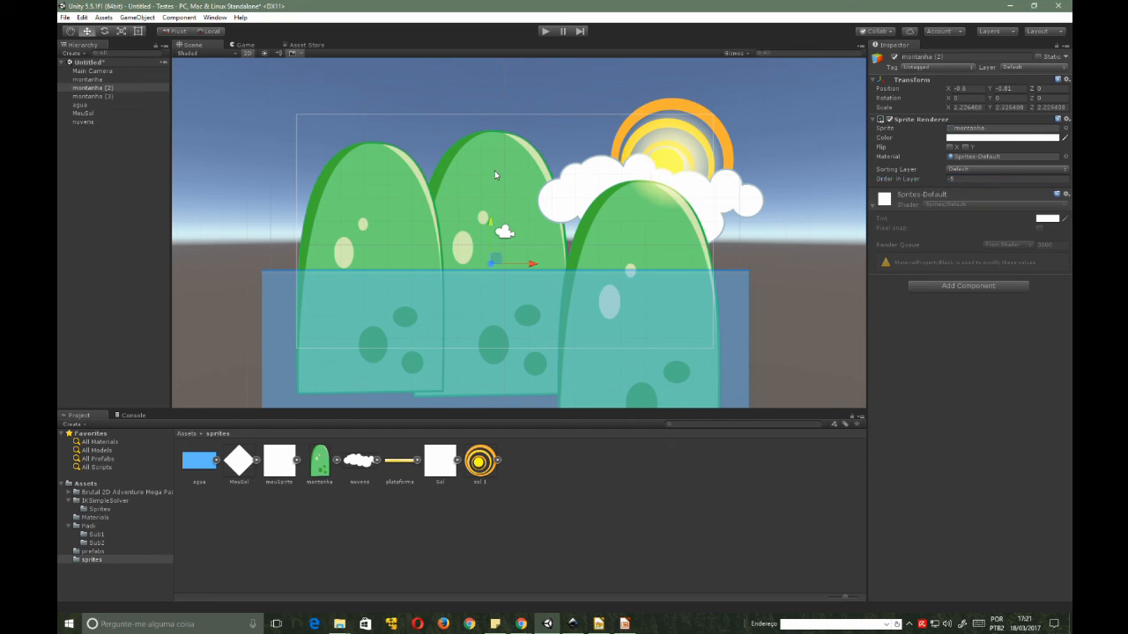
left_click(725, 185)
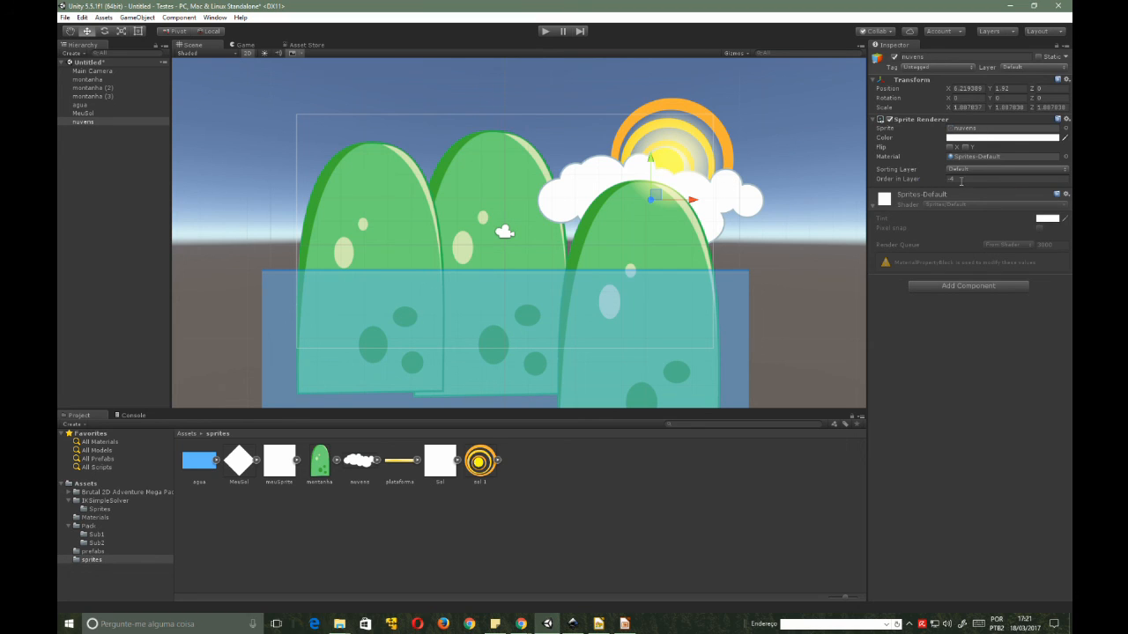
left_click(961, 179)
type("1")
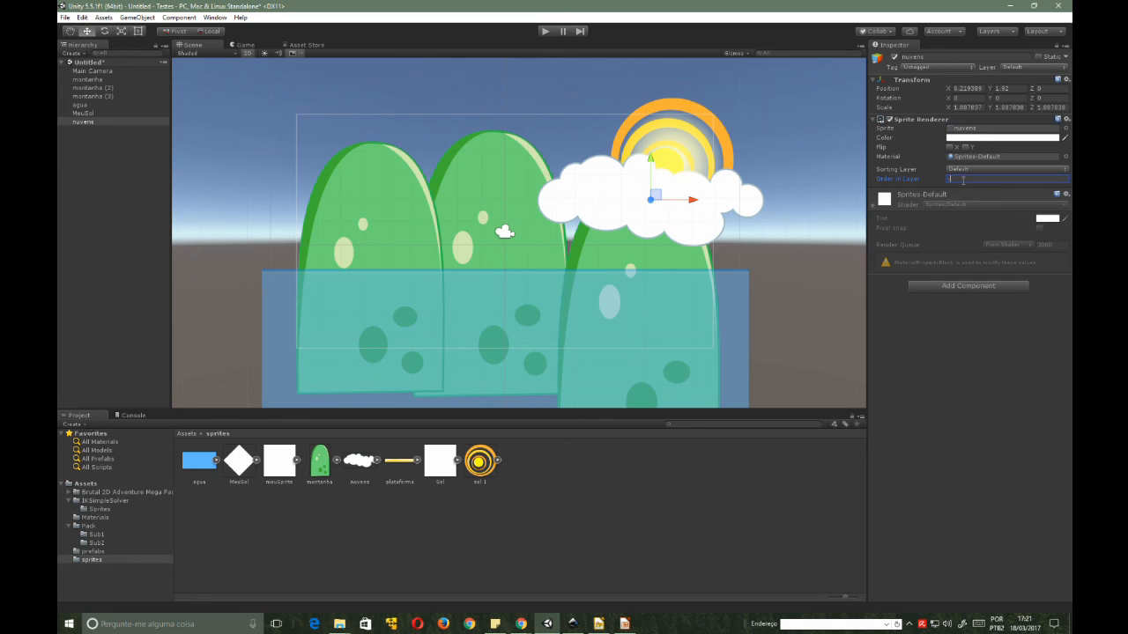
type("-1")
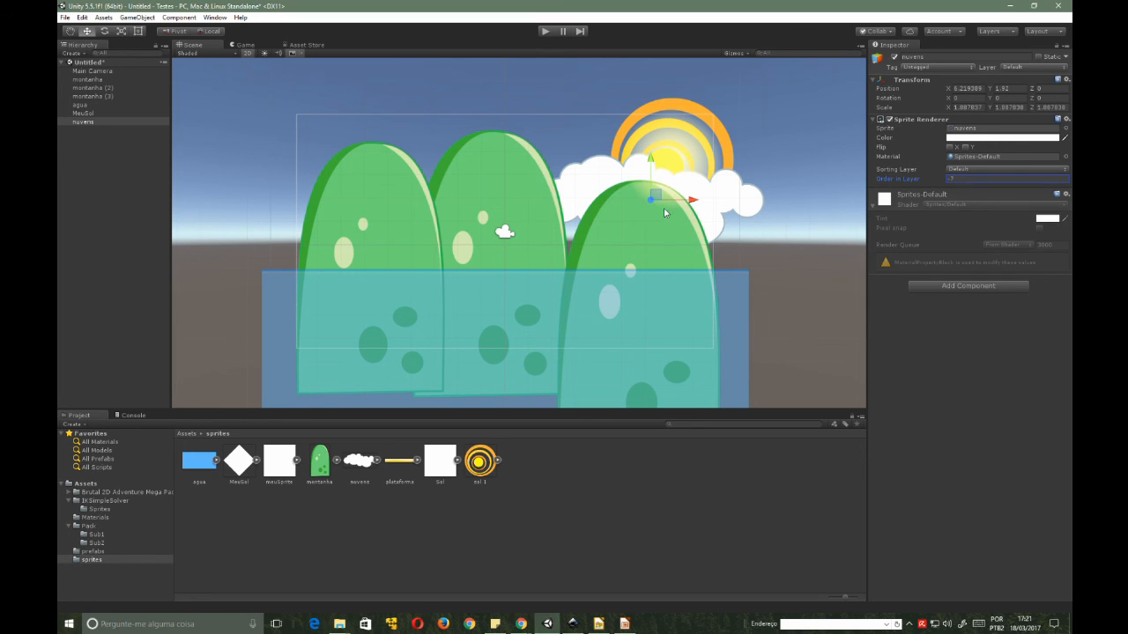
mouse_move(694, 201)
left_mouse_down()
mouse_move(672, 206)
mouse_move(689, 204)
left_mouse_up()
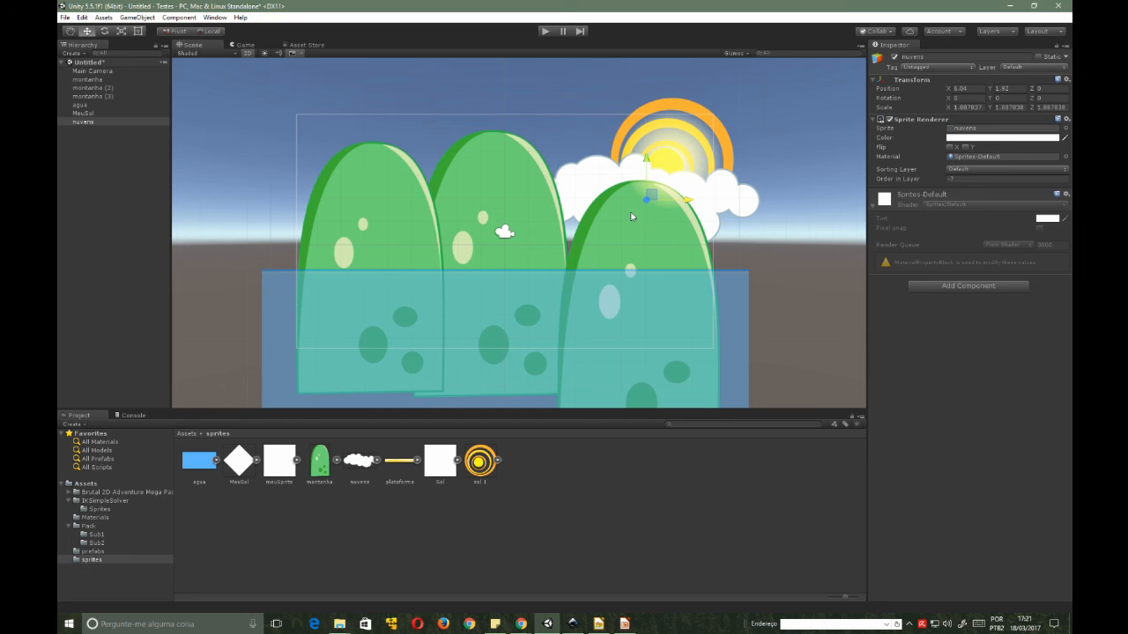
- Duplicate the nuvens cloud, enlarge the copy to a scale of about 3.49 and place it at about X -7.54, Y 4.21
key("ctrl+d")
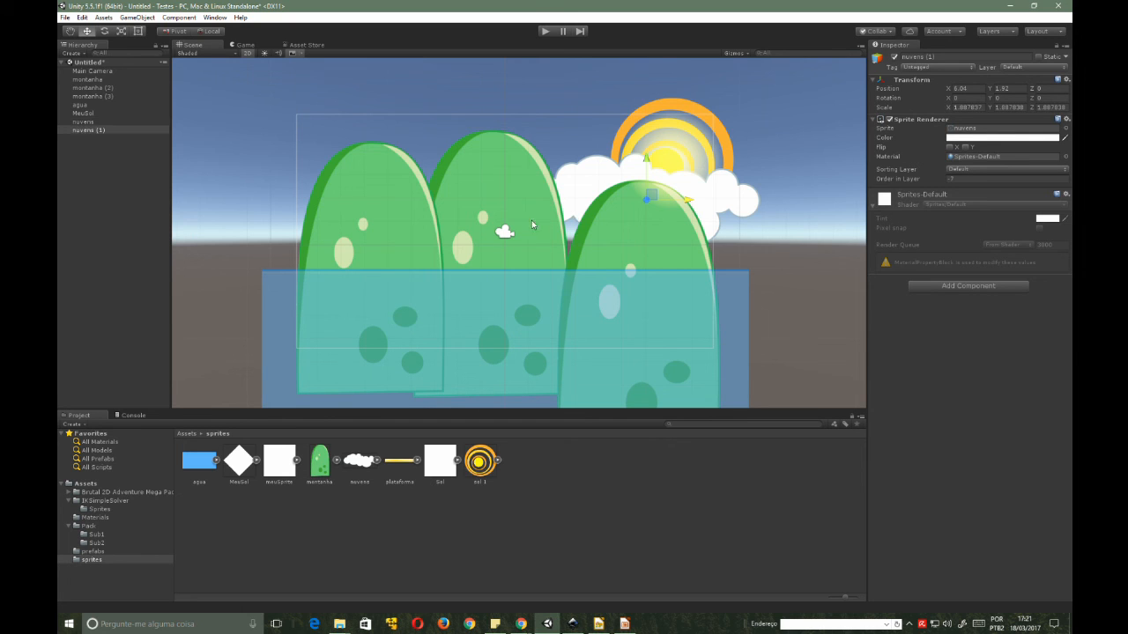
left_click_drag(653, 200, 423, 170)
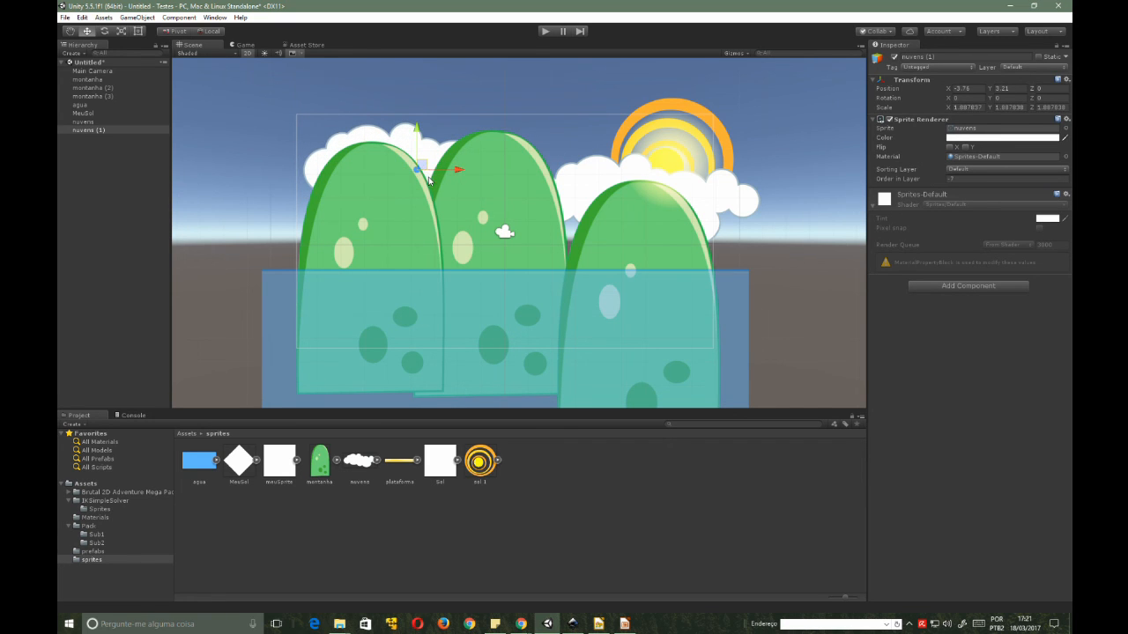
key("r")
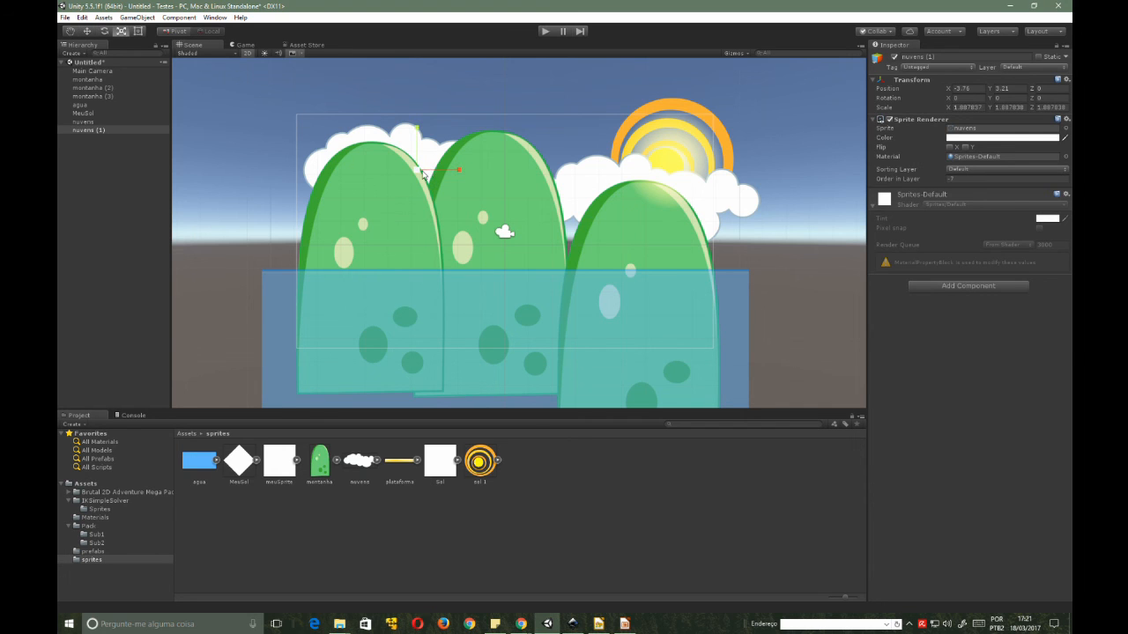
mouse_move(423, 174)
left_mouse_down()
mouse_move(465, 151)
mouse_move(440, 163)
left_mouse_up()
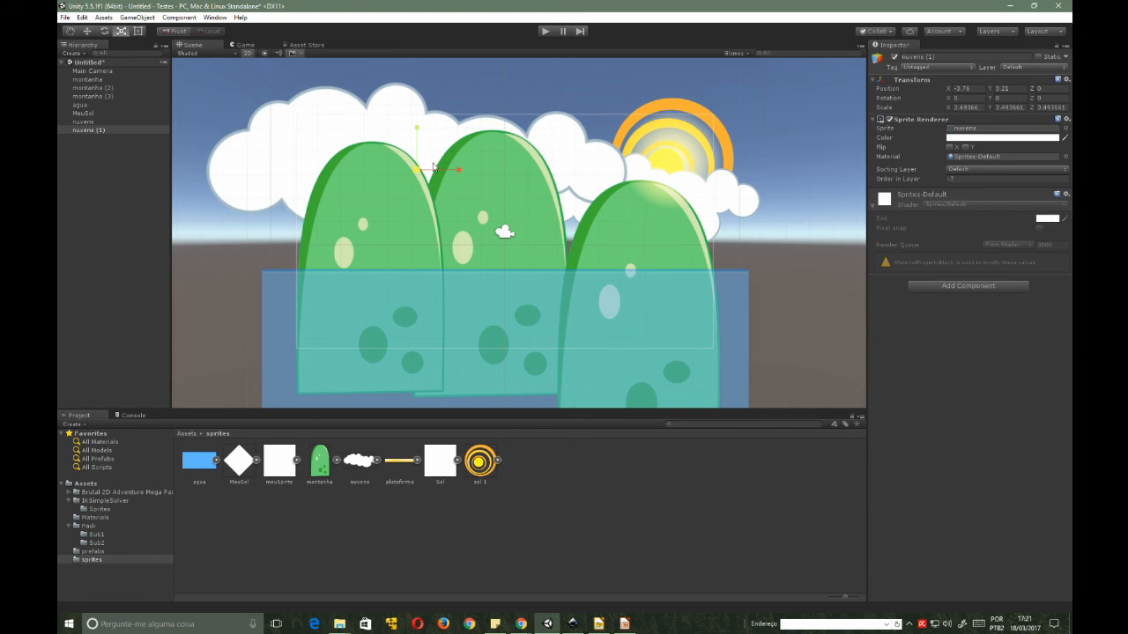
key("e")
key("w")
left_click_drag(425, 172, 334, 146)
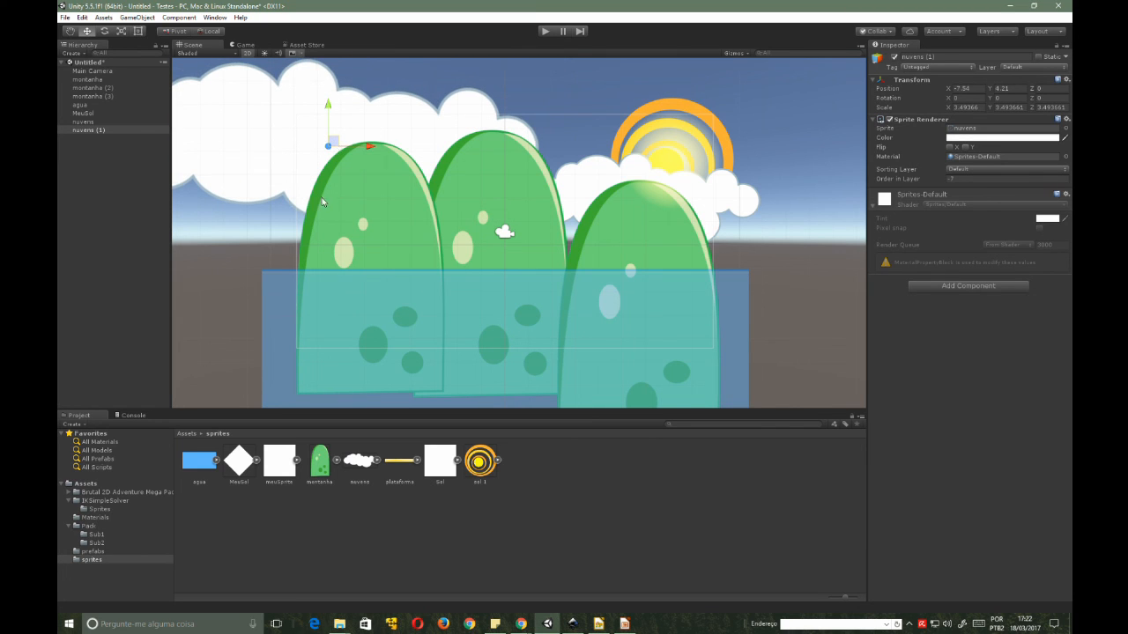
- Lower montanha and montanha (2) together, bringing montanha to about Y -2.57, and check the composition in the Game view
left_click(490, 168)
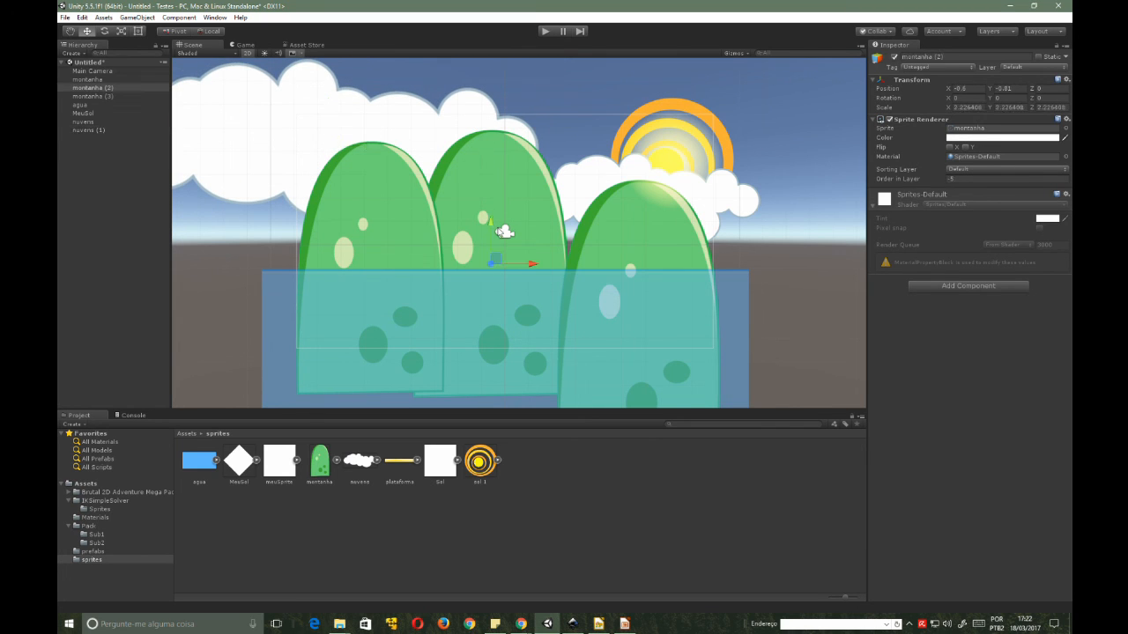
left_click(397, 218)
left_click(486, 223, "shift")
left_click_drag(487, 226, 487, 263)
left_click(592, 79)
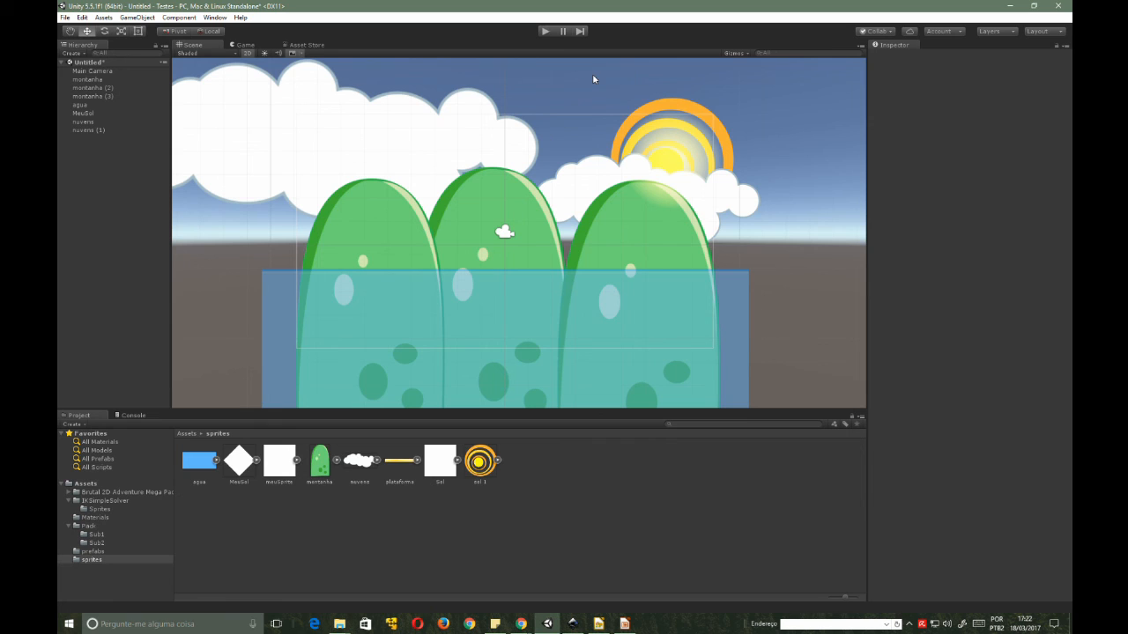
left_click(245, 45)
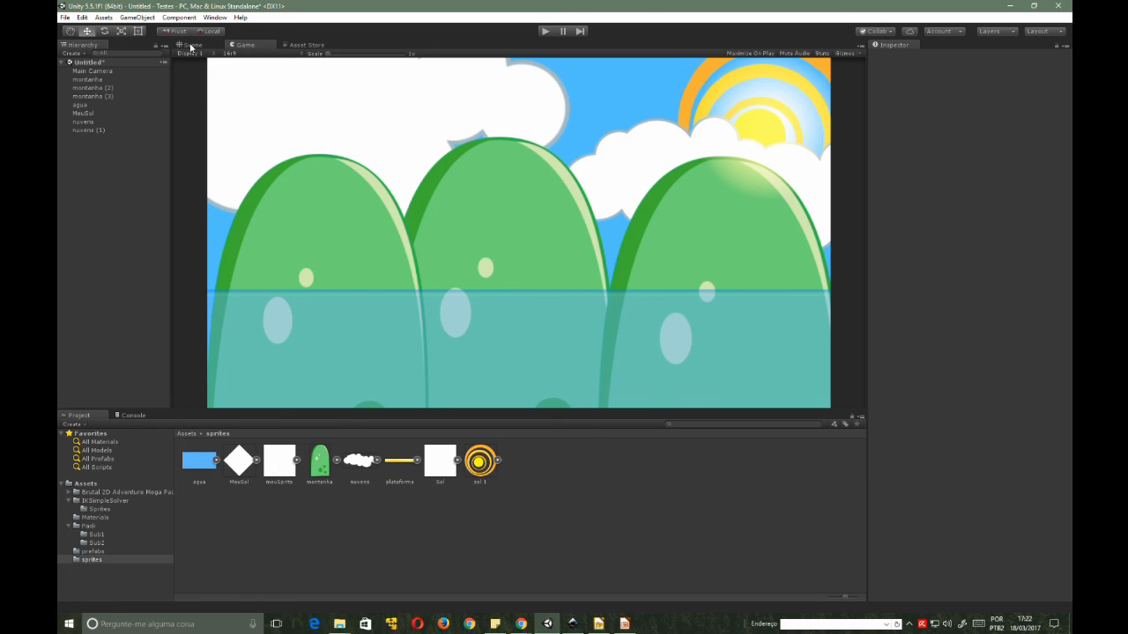
left_click(191, 45)
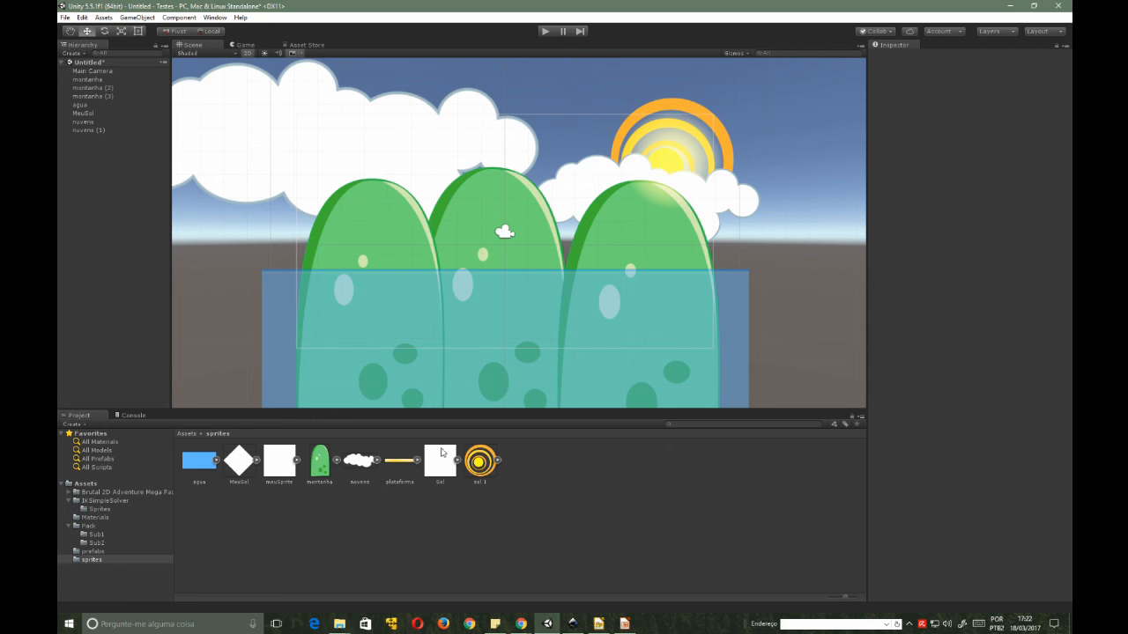
- Place two plataforma prefabs in the scene, at about X -8.45, Y -1.06 and at about X 0.45, Y 1.65
left_click(95, 552)
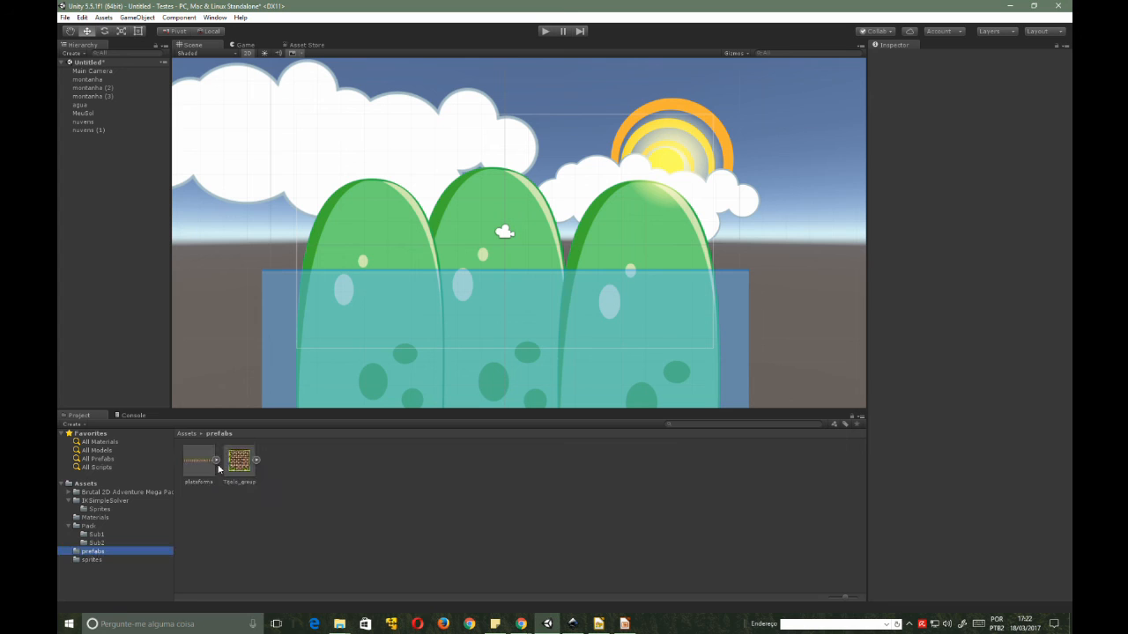
left_click_drag(199, 467, 311, 279)
left_click_drag(199, 460, 517, 211)
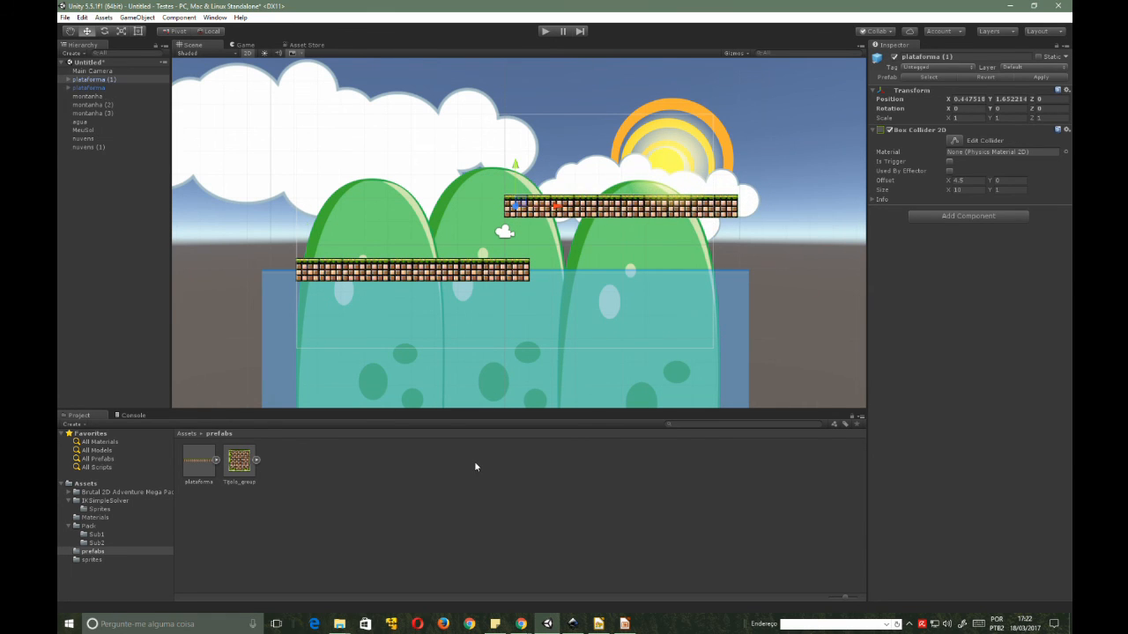
- Examine the lower plataforma's child tiles, their sprite sorting settings and the parent's Box Collider 2D info
left_click(434, 269)
left_click(677, 303)
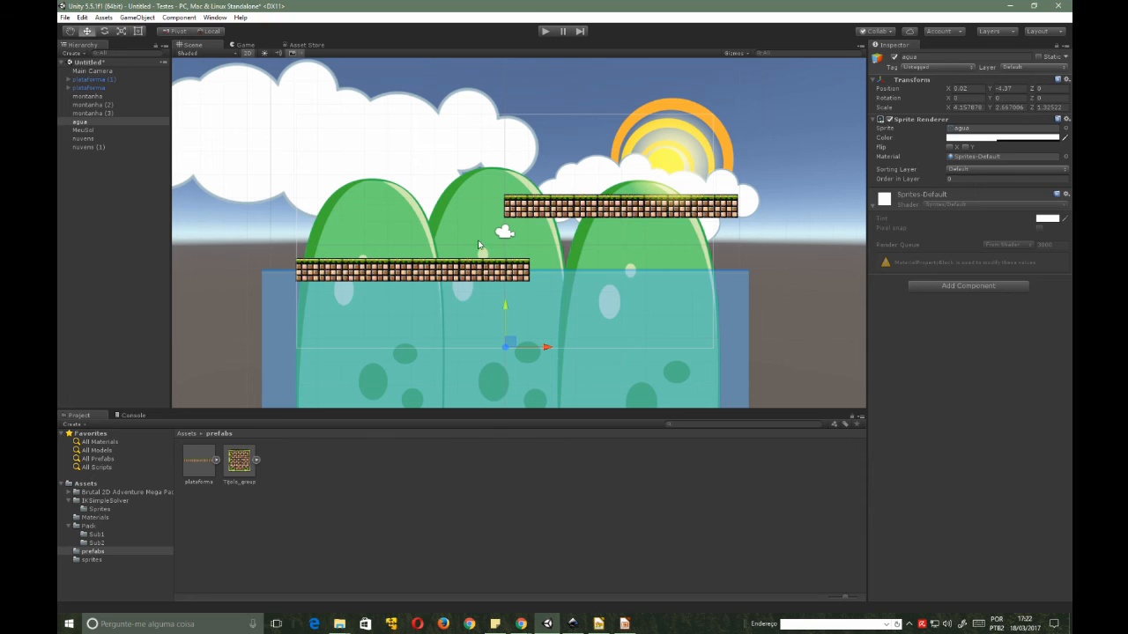
left_click(457, 269)
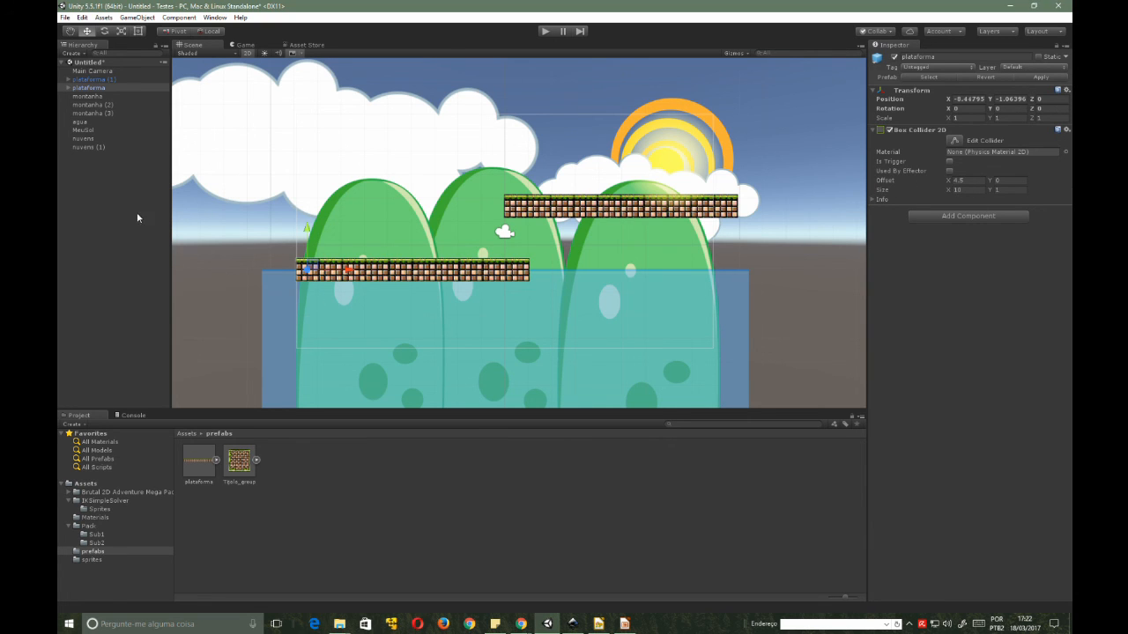
left_click(68, 88)
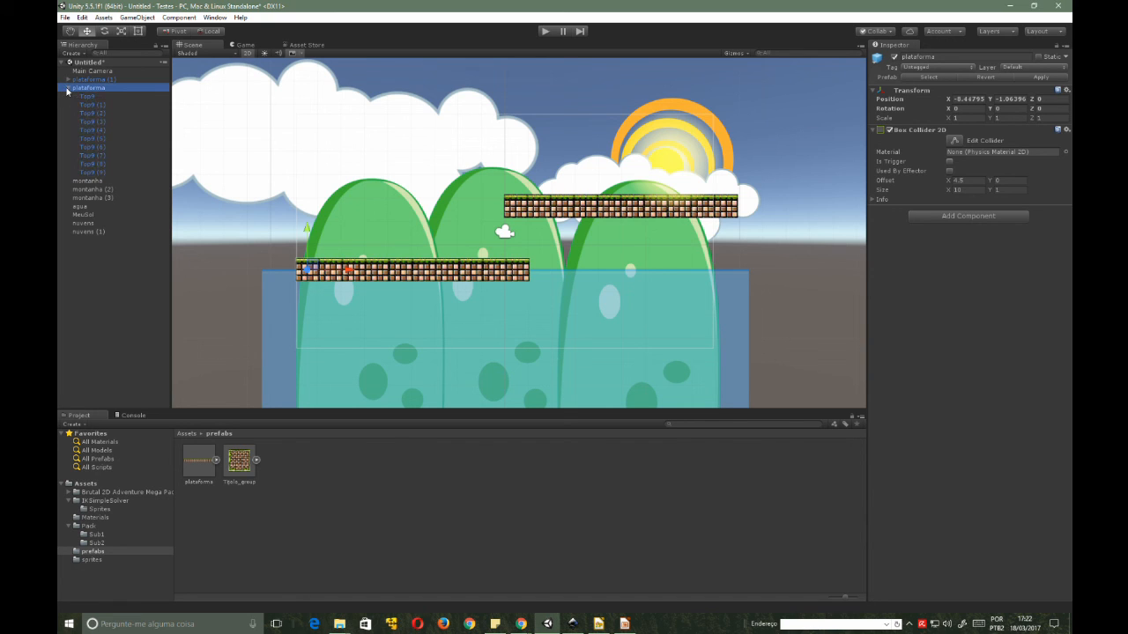
left_click(89, 96)
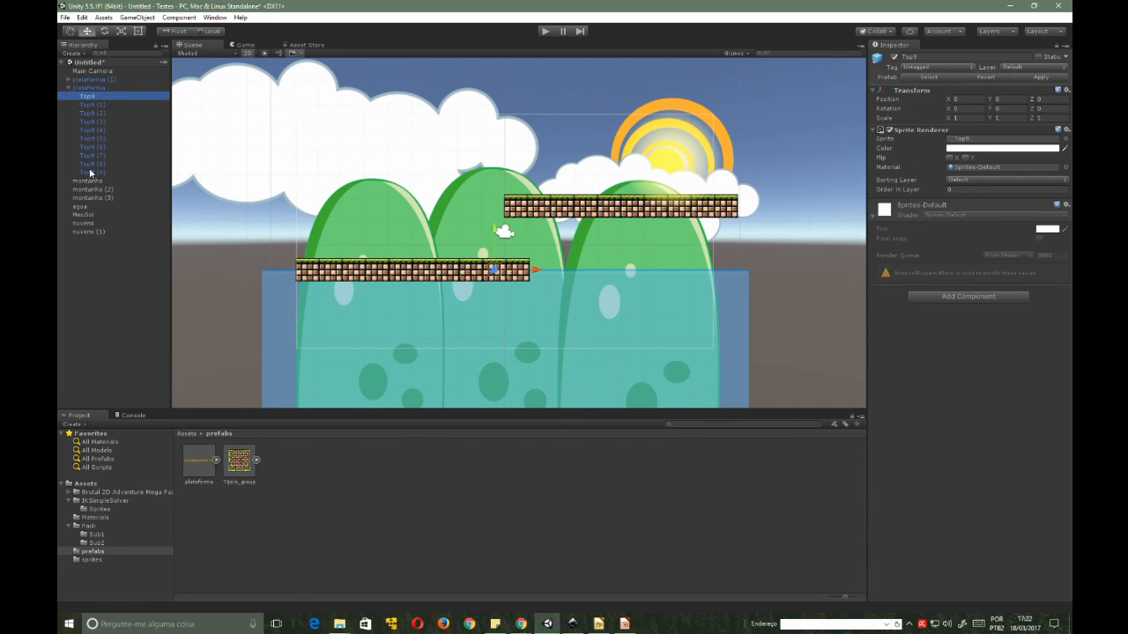
left_click(92, 89)
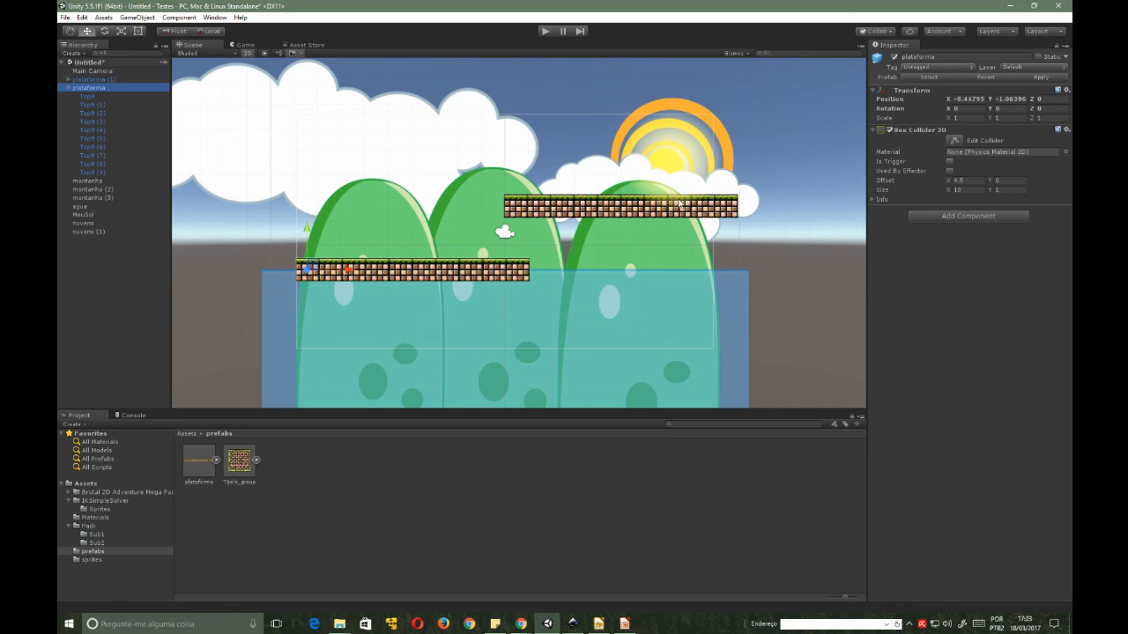
left_click(878, 201)
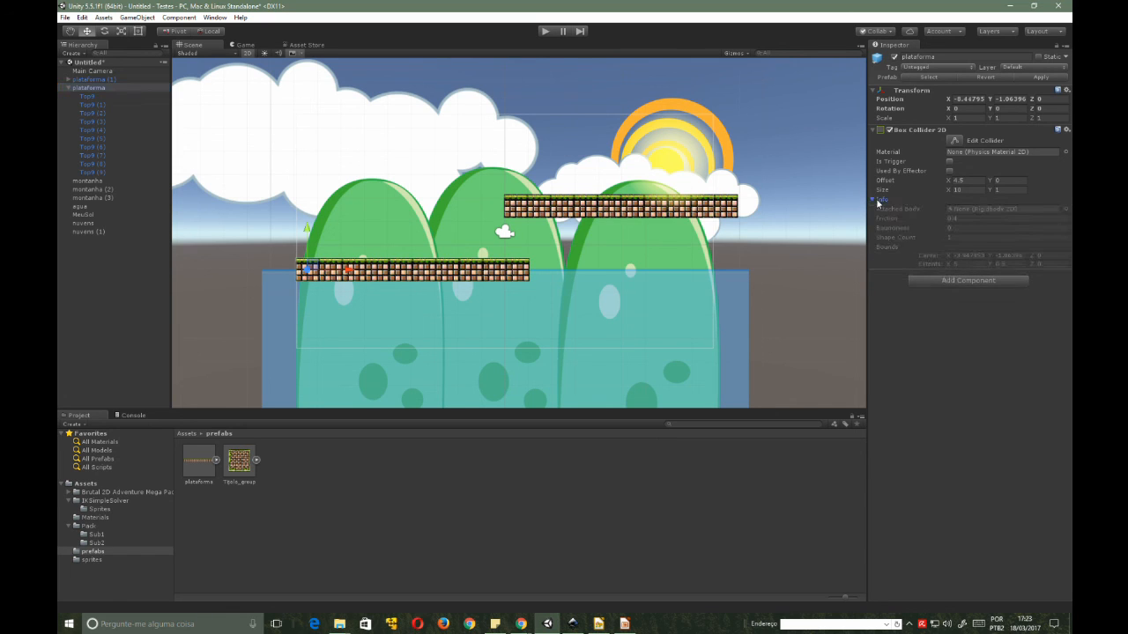
- Set the Order in Layer of all the lower plataforma's tiles, Top9 through Top9 (9), to -1
left_click(121, 97)
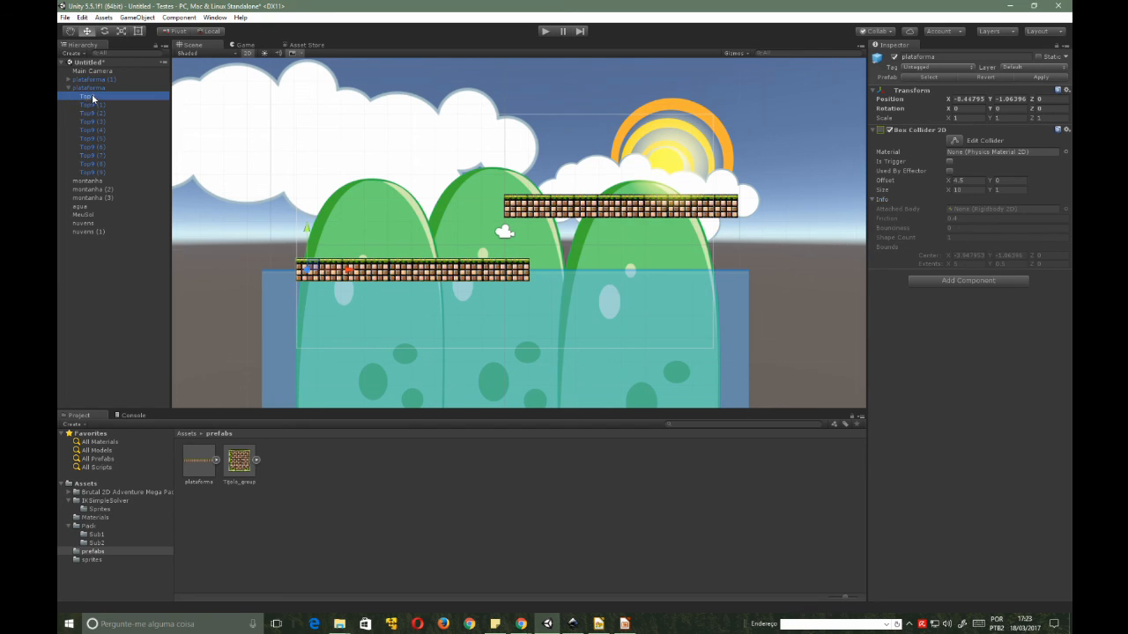
left_click(106, 173, "shift")
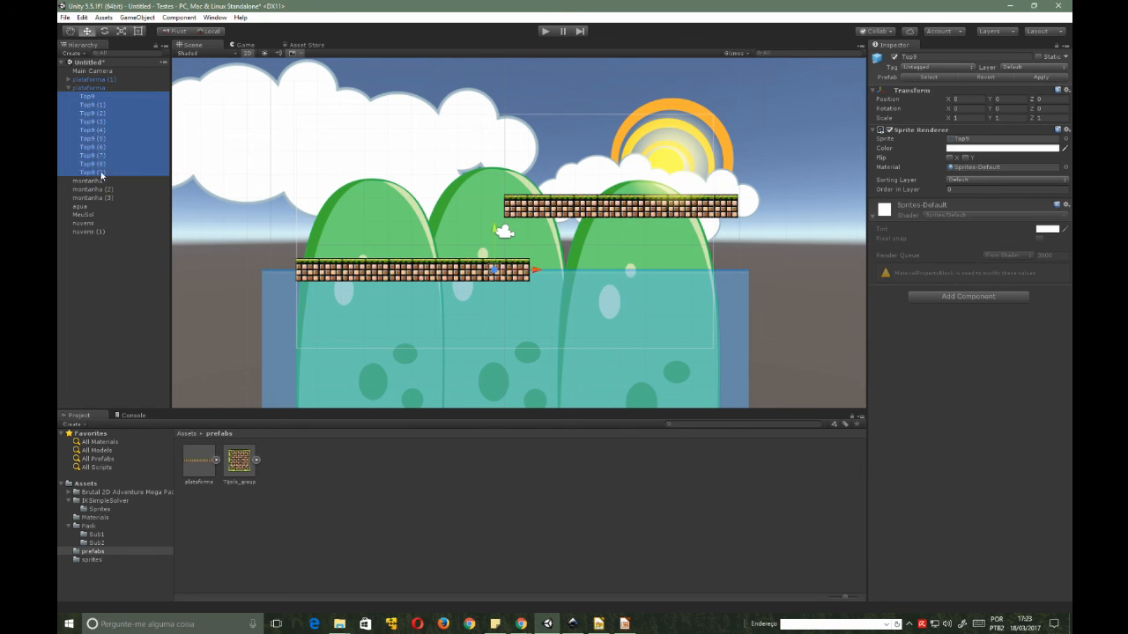
left_click(967, 188)
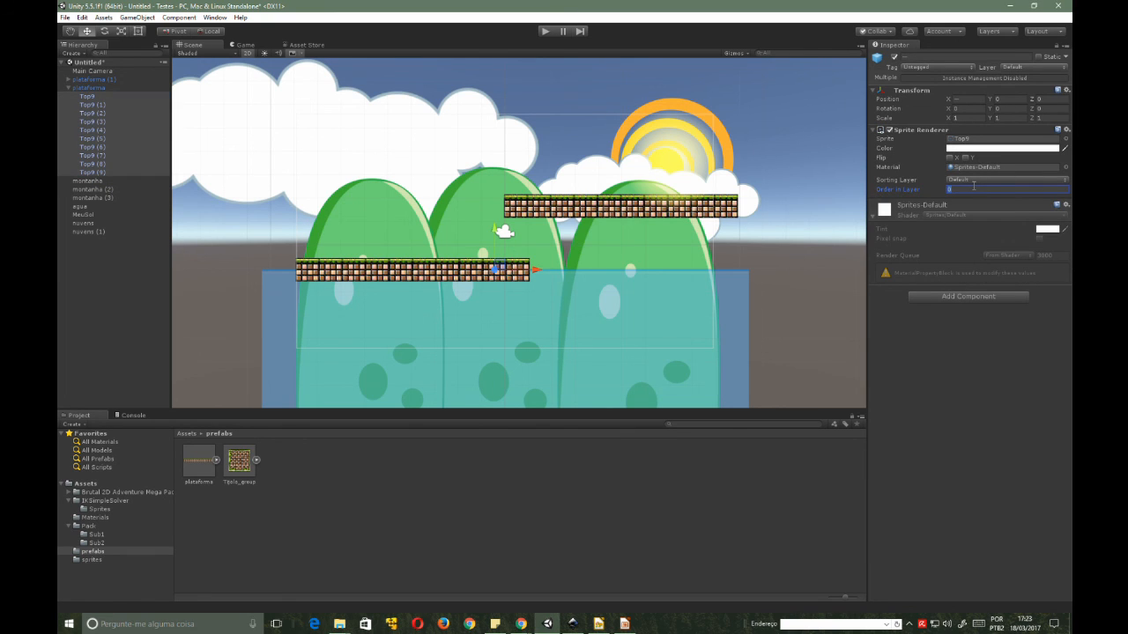
type("-1")
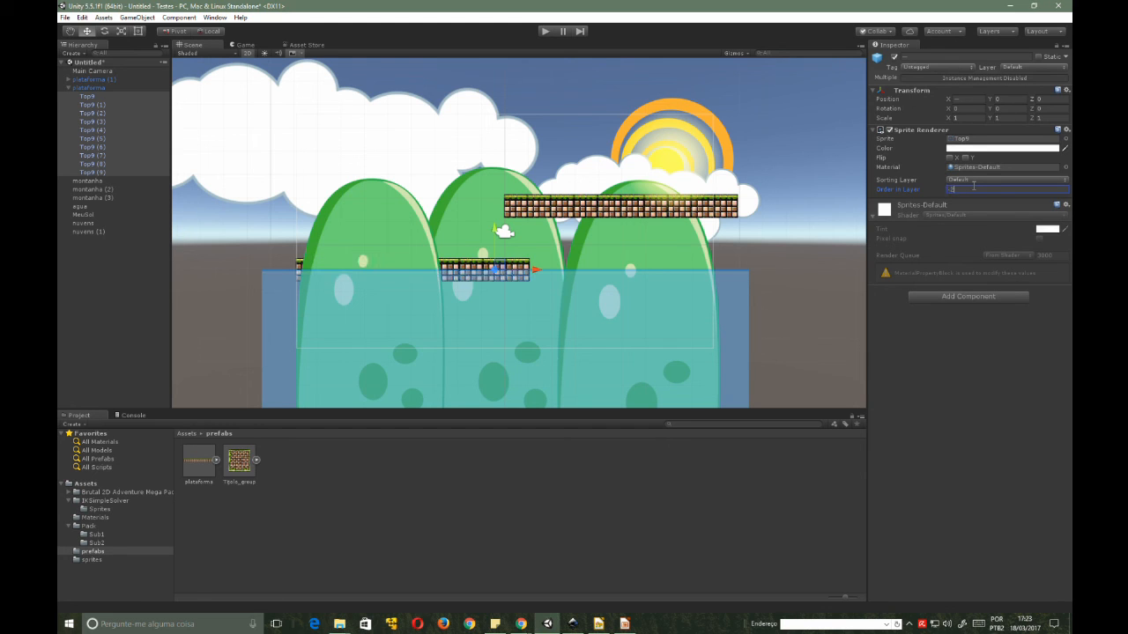
key("BackSpace")
type("1")
- Set the Order in Layer of the montanha mountain to -2, behind the lower platform's tiles
left_click(376, 211)
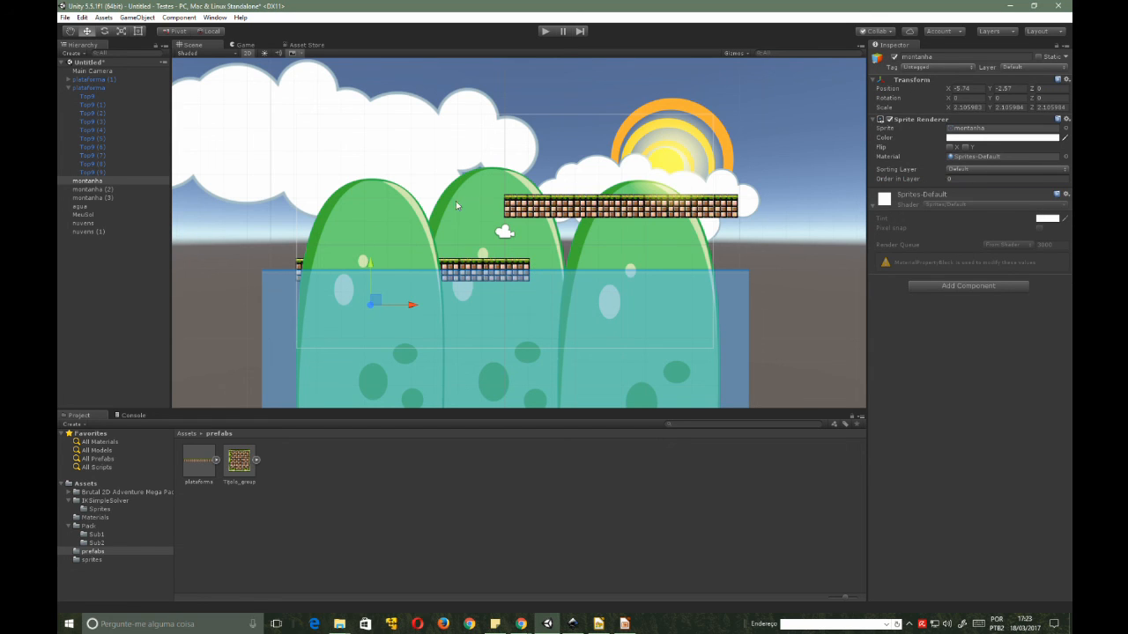
left_click(499, 201)
left_click(364, 213)
left_click(954, 178)
type("-1")
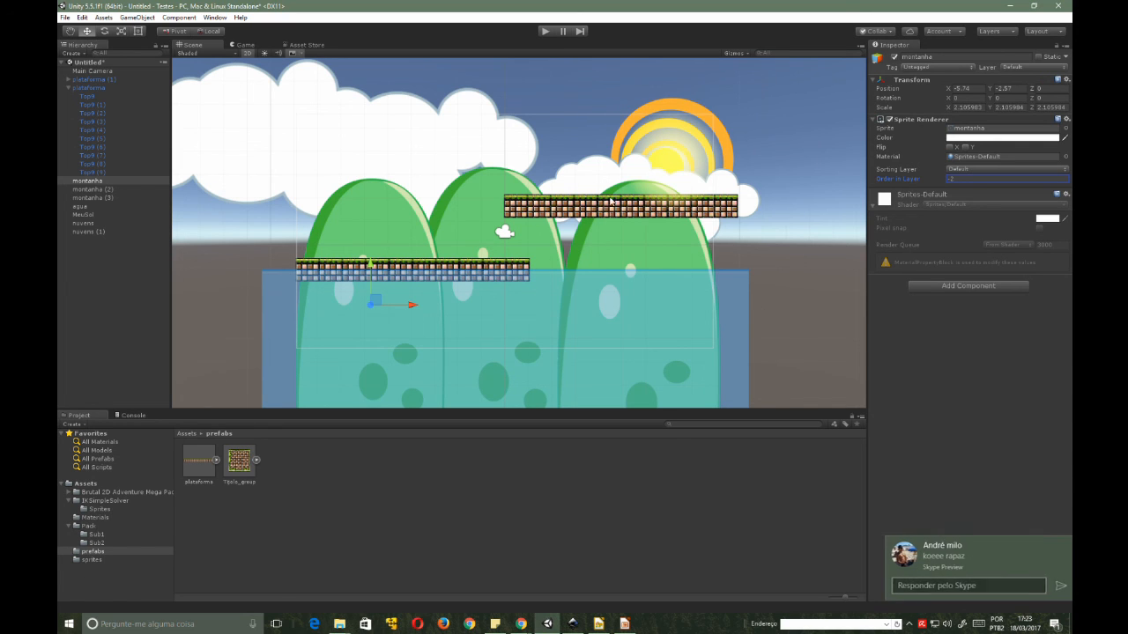
- Dismiss the incoming Skype message notification
mouse_move(1030, 546)
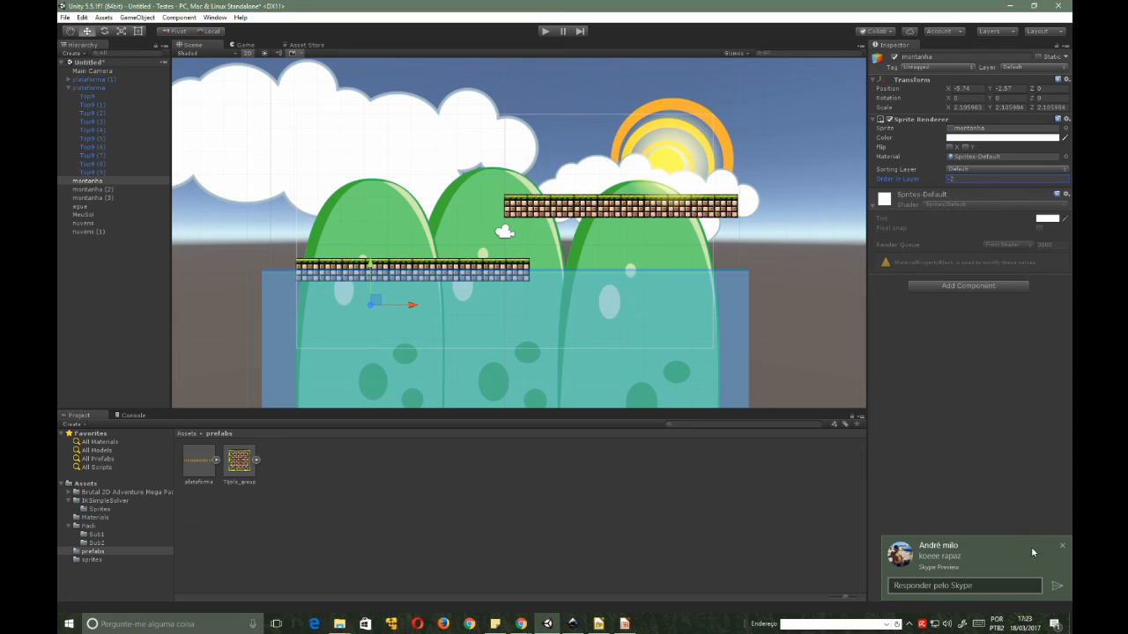
left_click(1061, 546)
left_click(1063, 548)
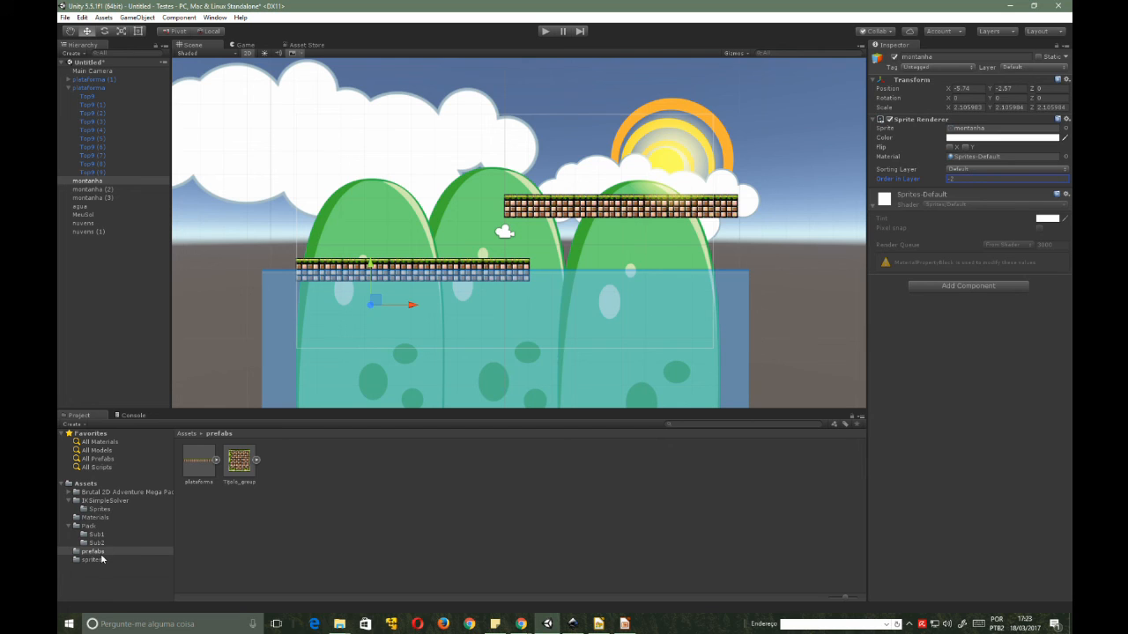
- Place the plataforma sprite from the sprites folder in the scene, above the lower tiled platform
left_click(101, 510)
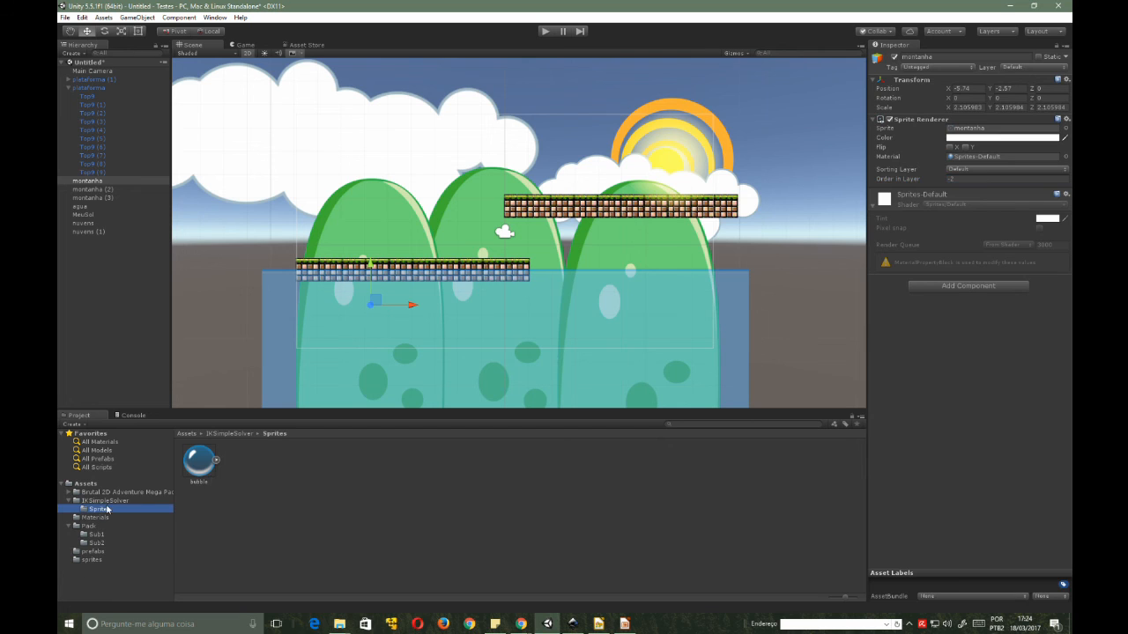
left_click(90, 560)
left_click_drag(401, 462, 362, 217)
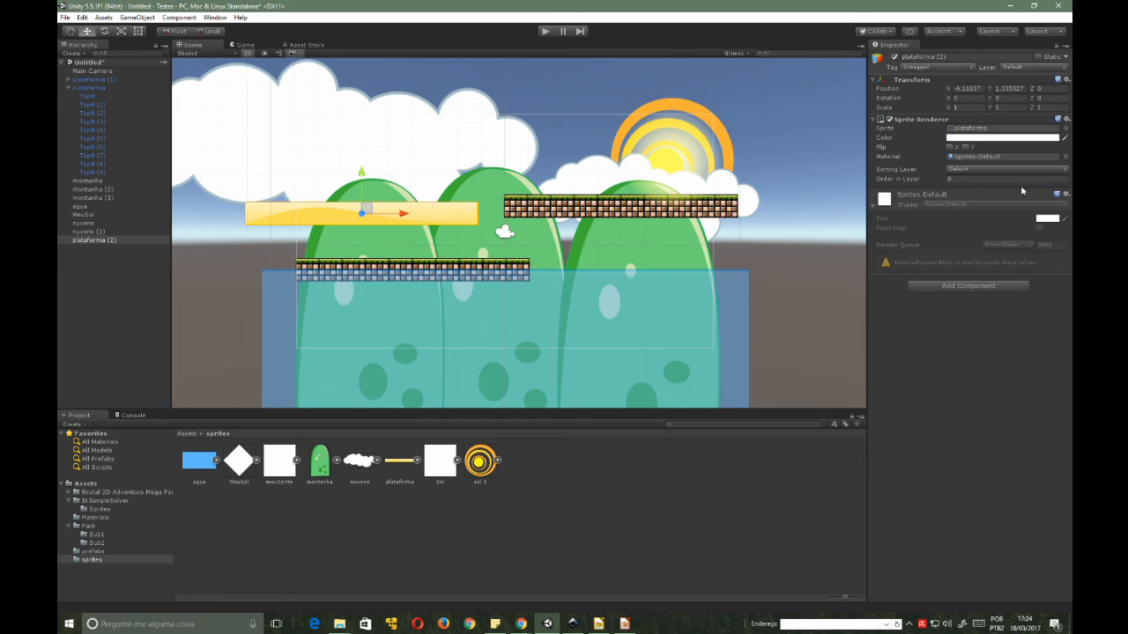
left_click(964, 287)
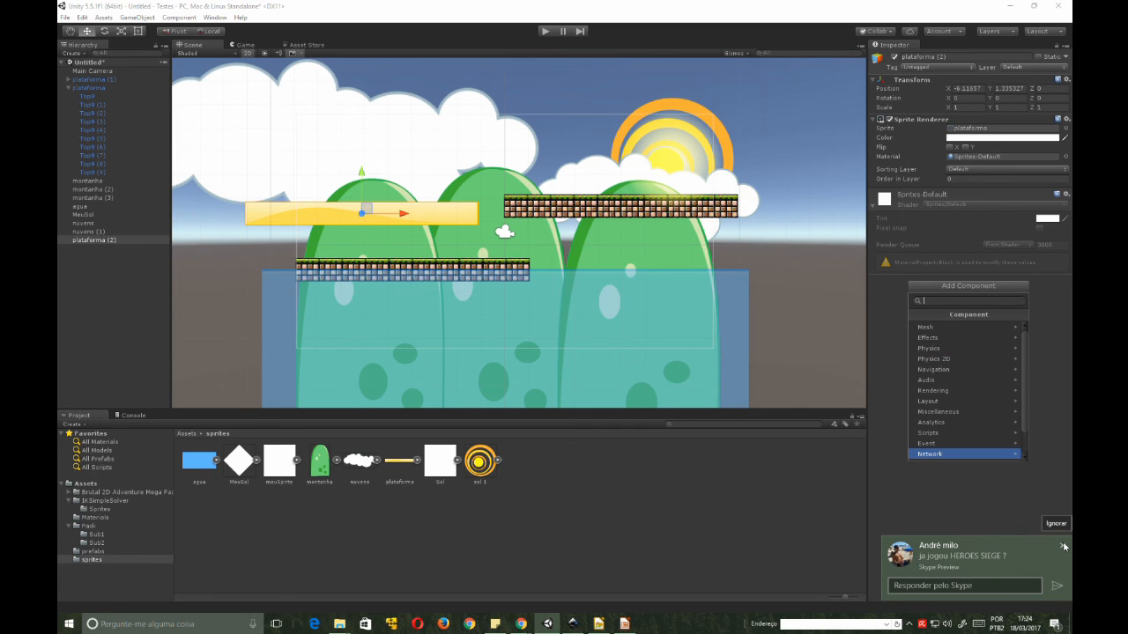
left_click(1063, 547)
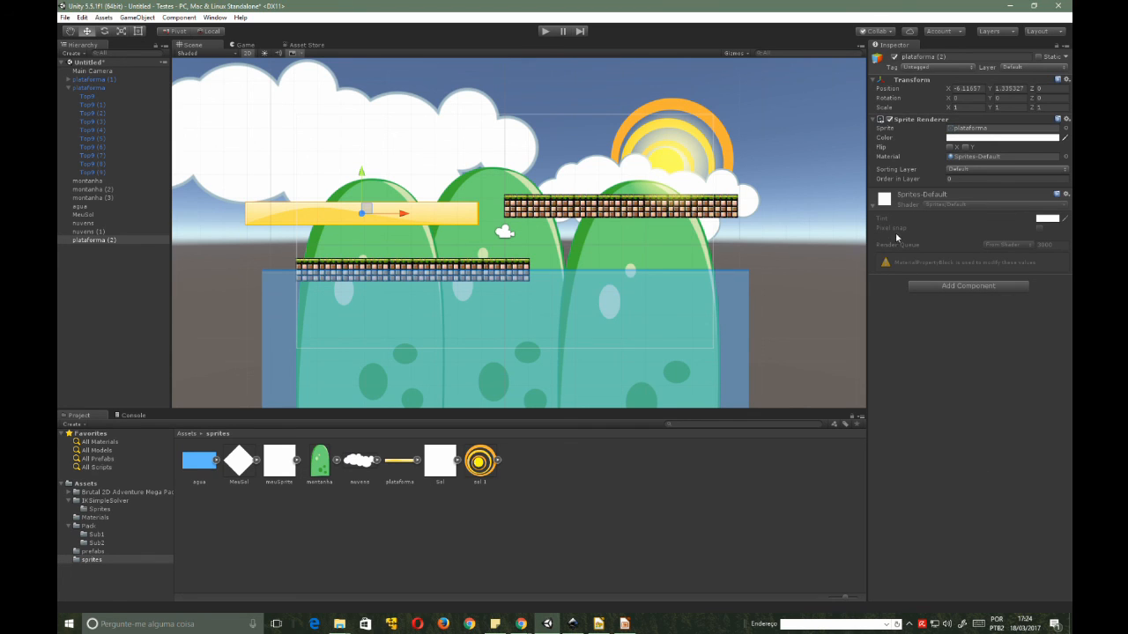
left_click(939, 287)
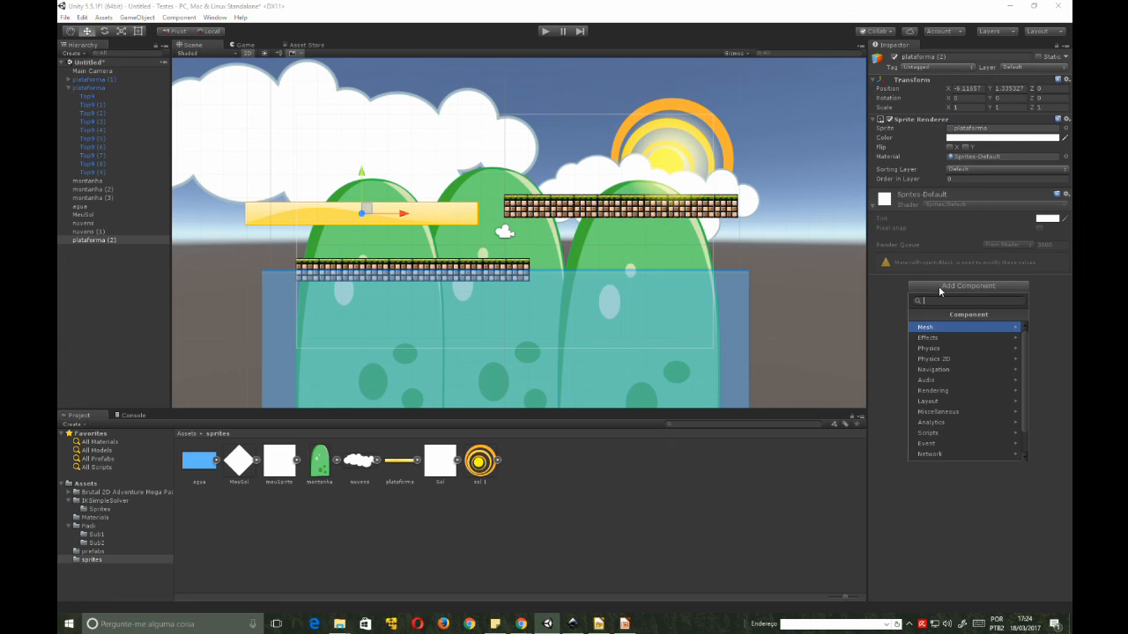
left_click(939, 358)
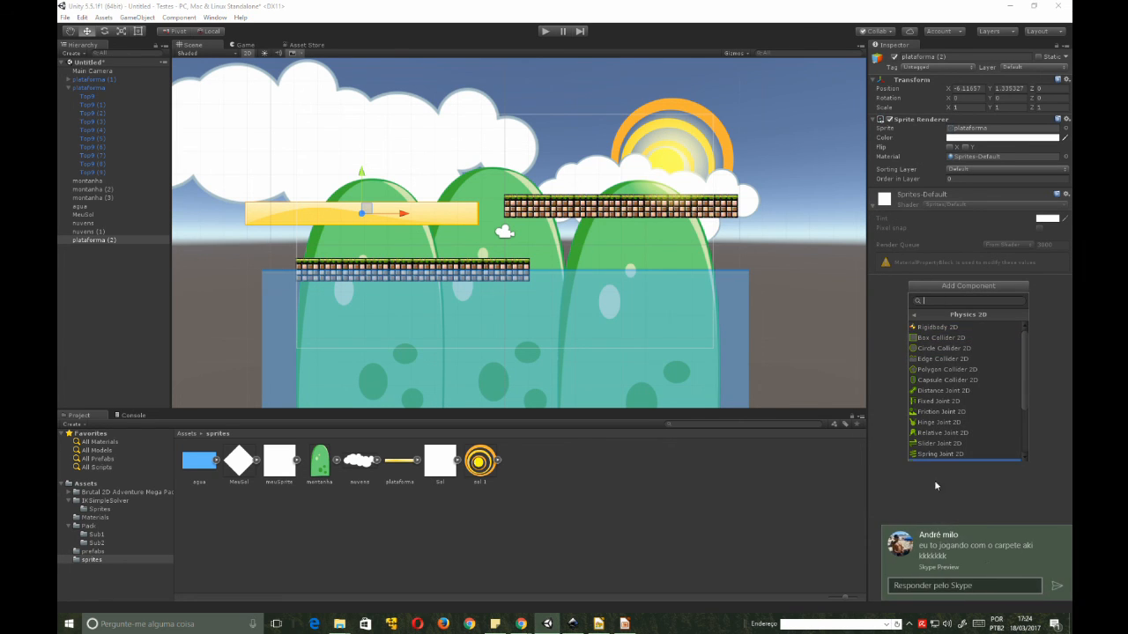
- Reply "kkkkk" to the incoming Skype message and return to the Unity editor
left_click(1001, 585)
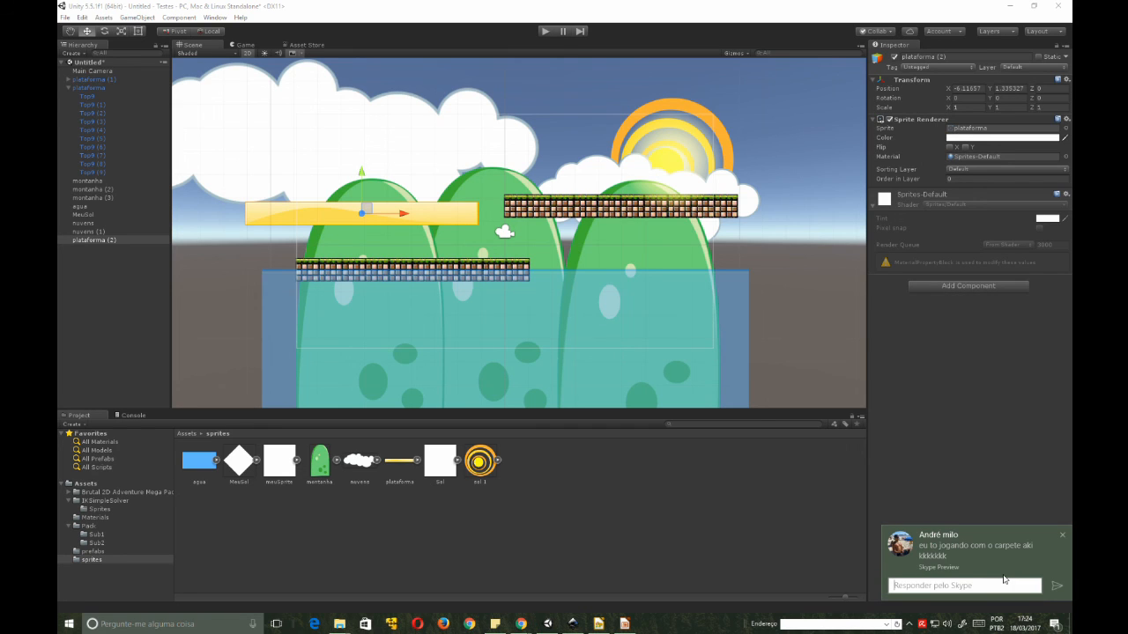
type("kkkkk")
key("Return")
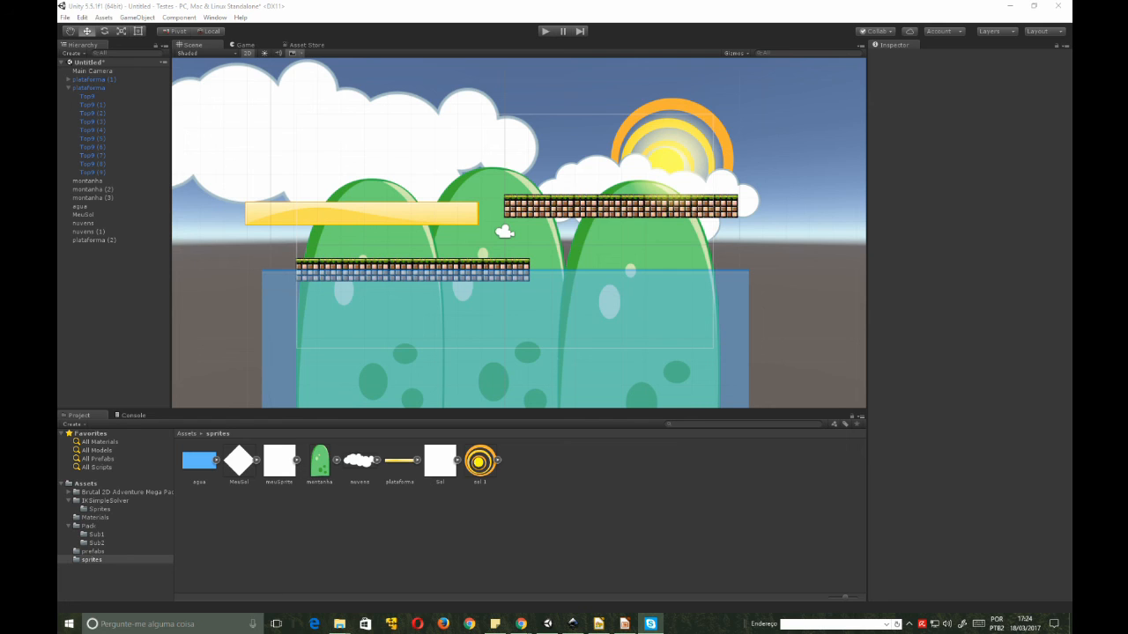
left_click(529, 10)
- Raise the yellow platform to about Y 2.06 and add a Box Collider 2D to it
left_click(392, 218)
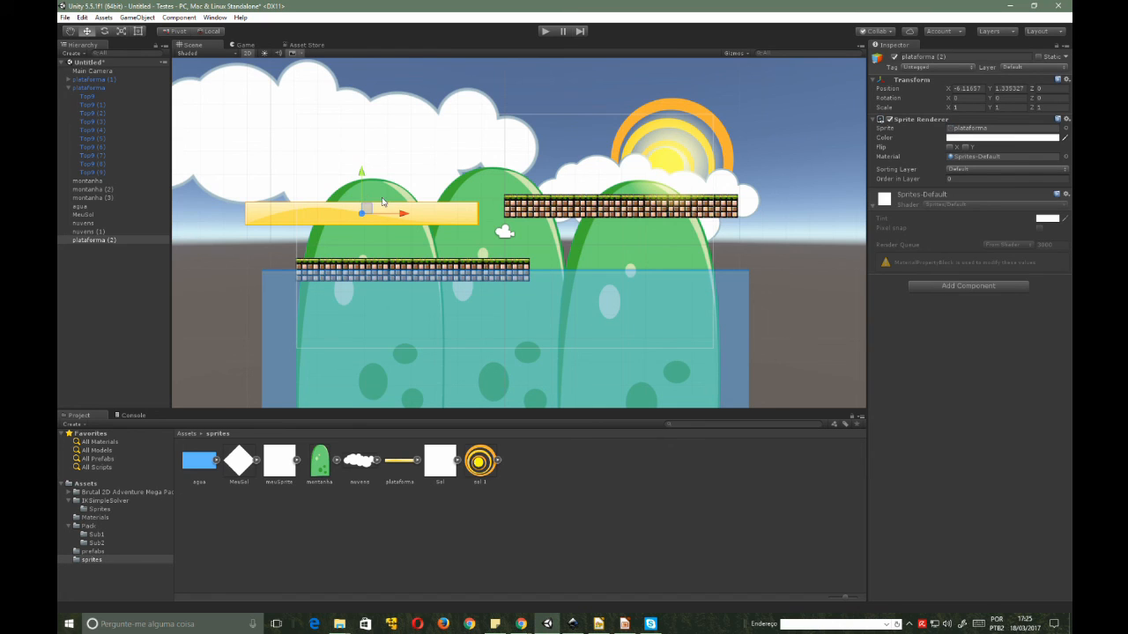
mouse_move(369, 178)
left_mouse_down()
mouse_move(368, 117)
mouse_move(368, 160)
left_mouse_up()
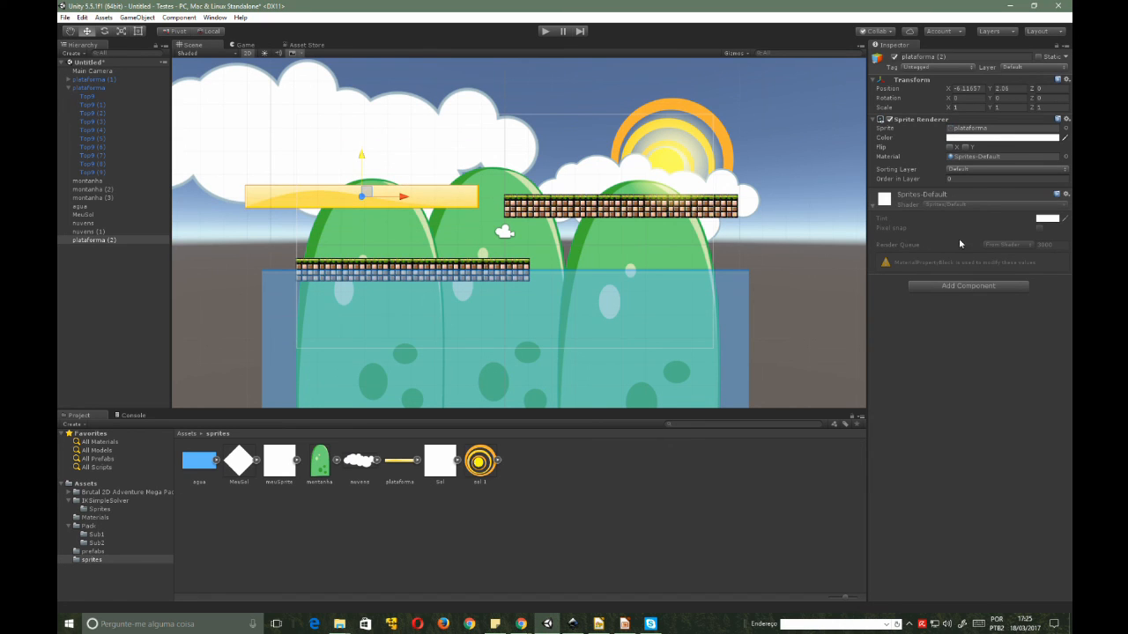
left_click(948, 289)
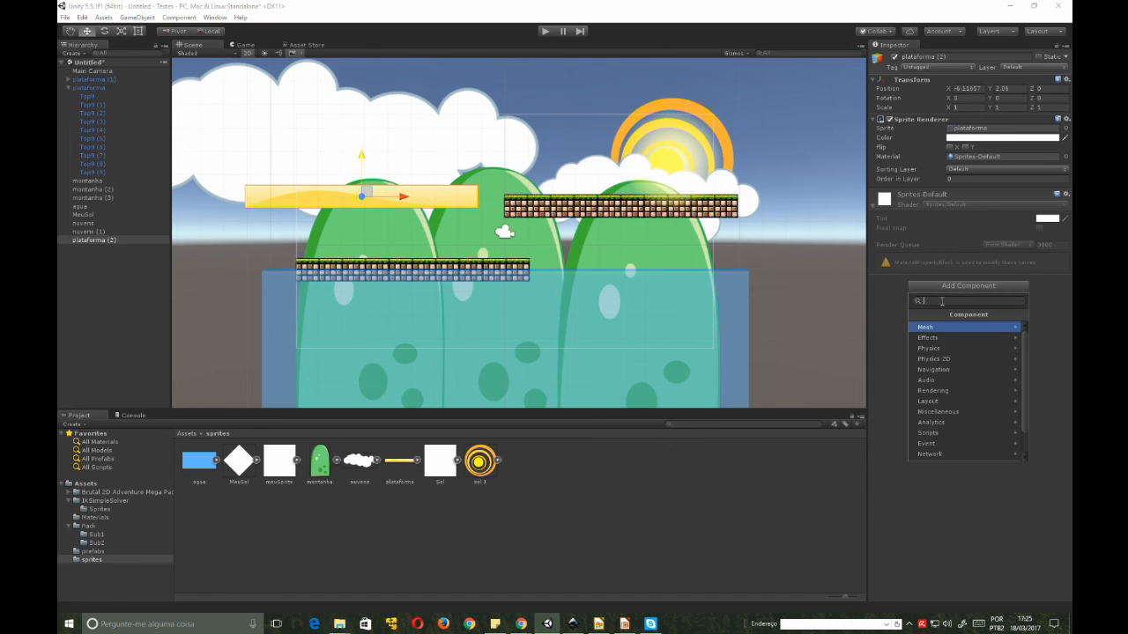
left_click(942, 360)
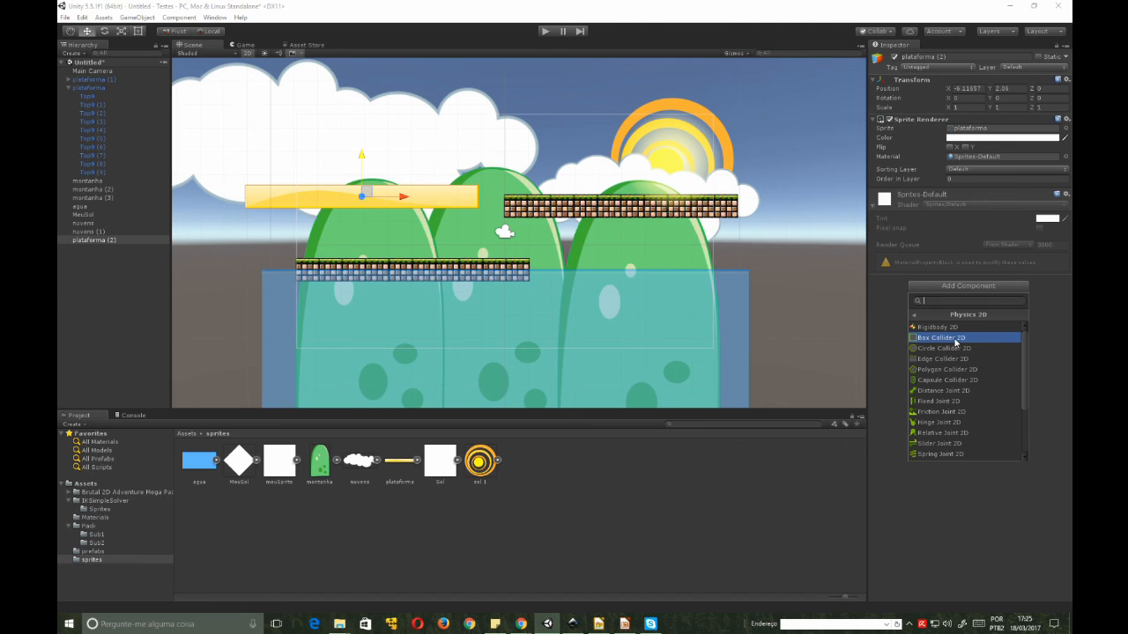
left_click(948, 337)
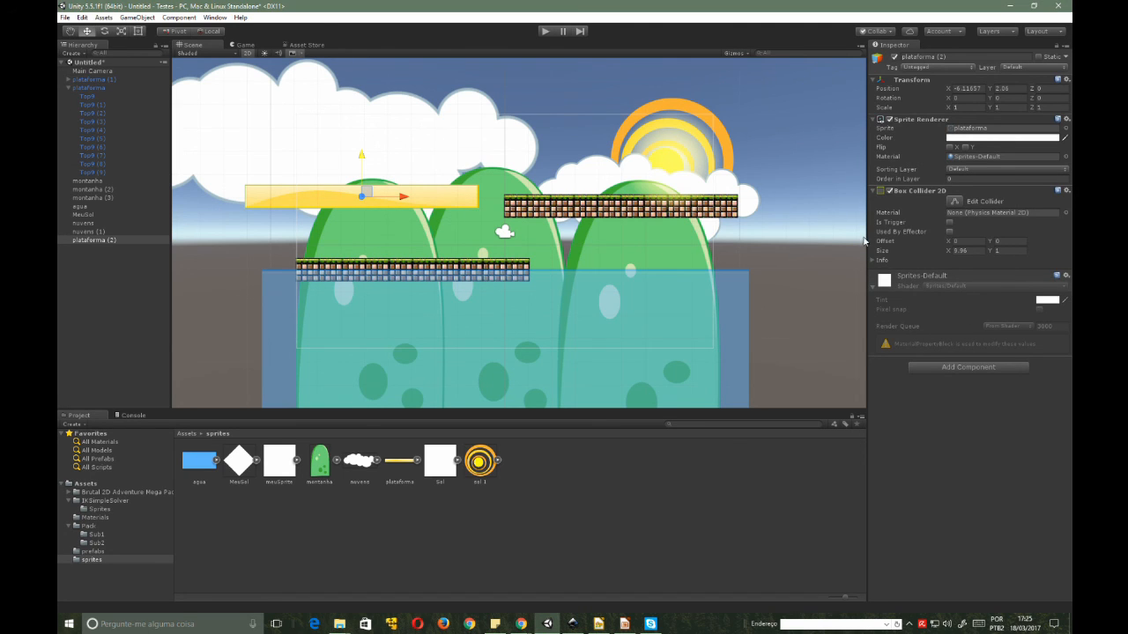
- Rotate the yellow platform about -25° and move it to about X -7.34, Y 1.02 as a ramp down to the lower platform
left_click_drag(364, 156, 391, 158)
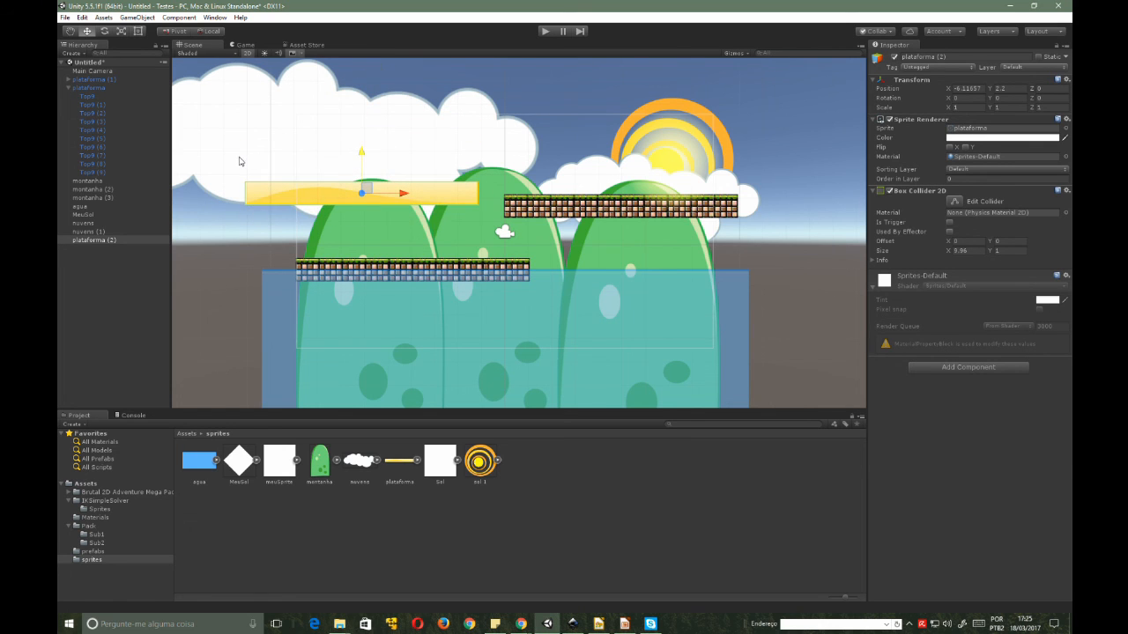
key("e")
left_click_drag(386, 165, 337, 220)
key("w")
left_click(499, 266)
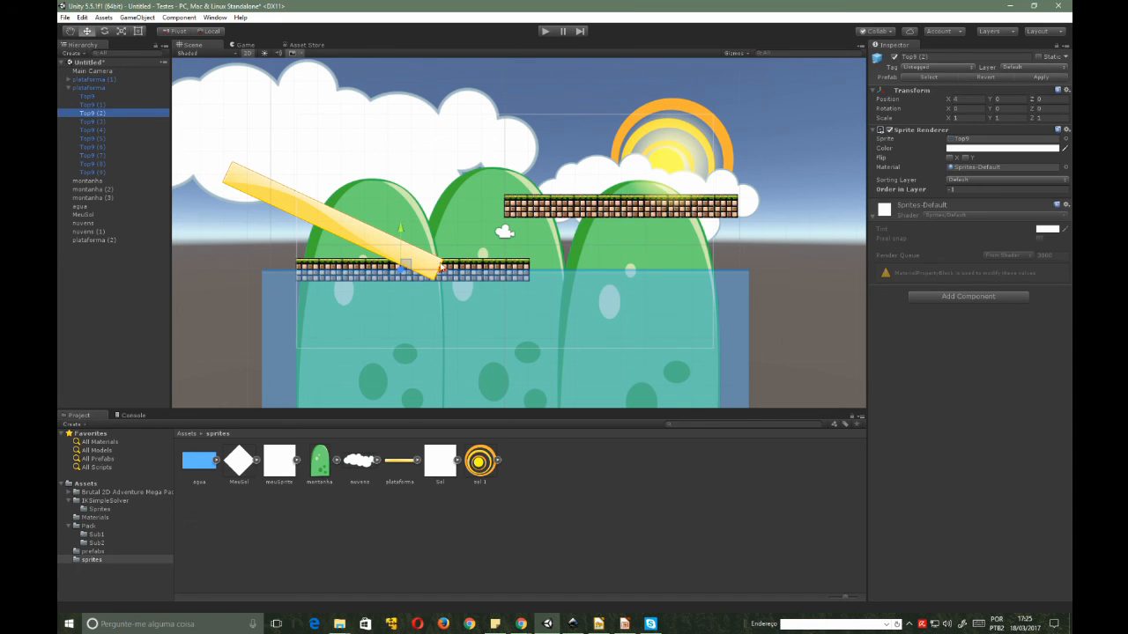
- Set the yellow ramp's Order in Layer to -2, behind the lower platform's tiles
left_click(311, 215)
left_click(961, 178)
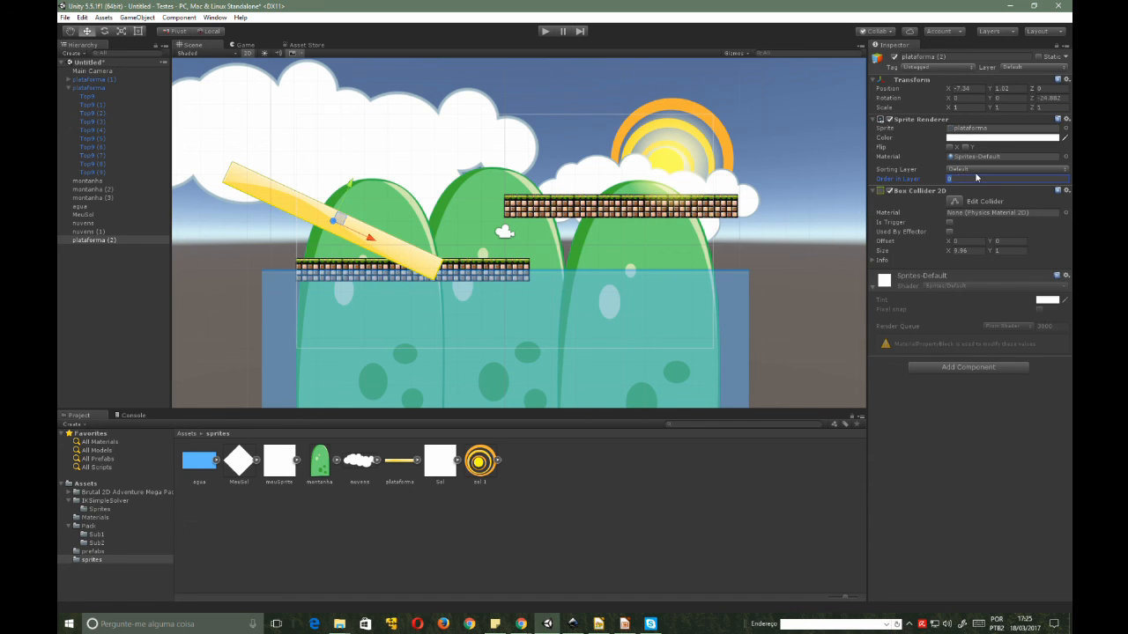
type("-1")
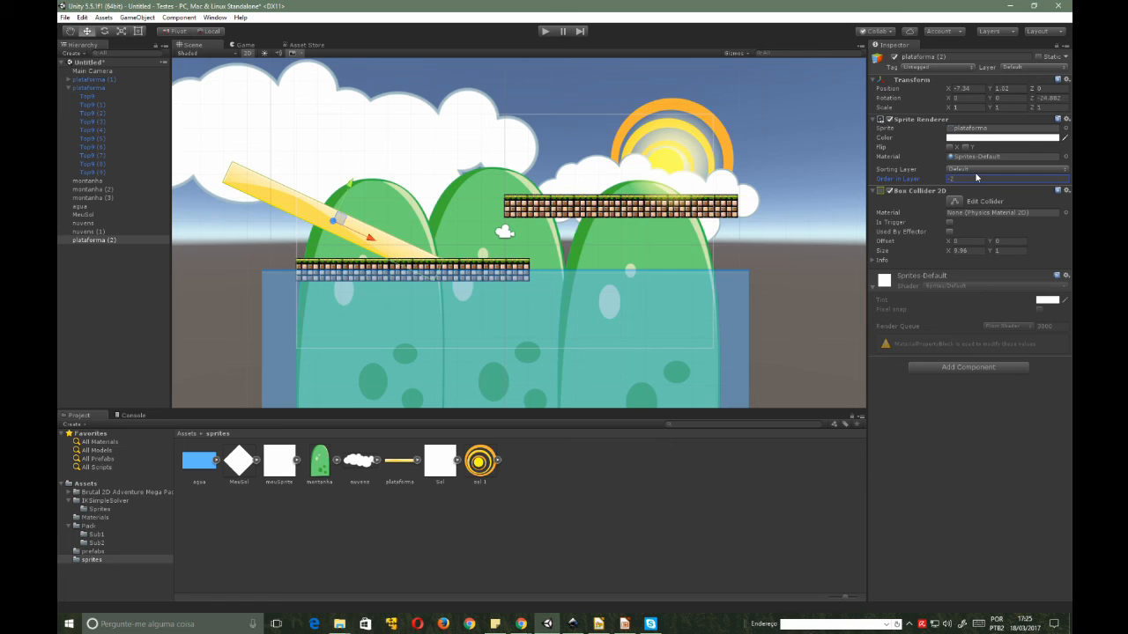
left_click(481, 91)
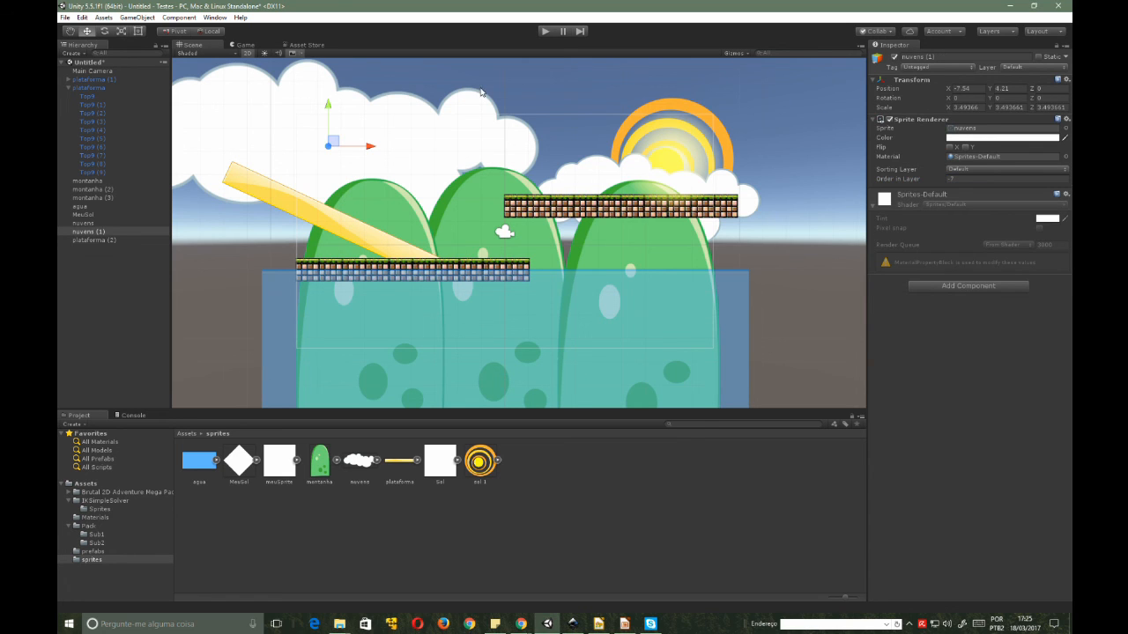
- Place the brick group prefab on the near end of the upper platform, at about X 0, Y 2.2
left_click(94, 502)
left_click(98, 493)
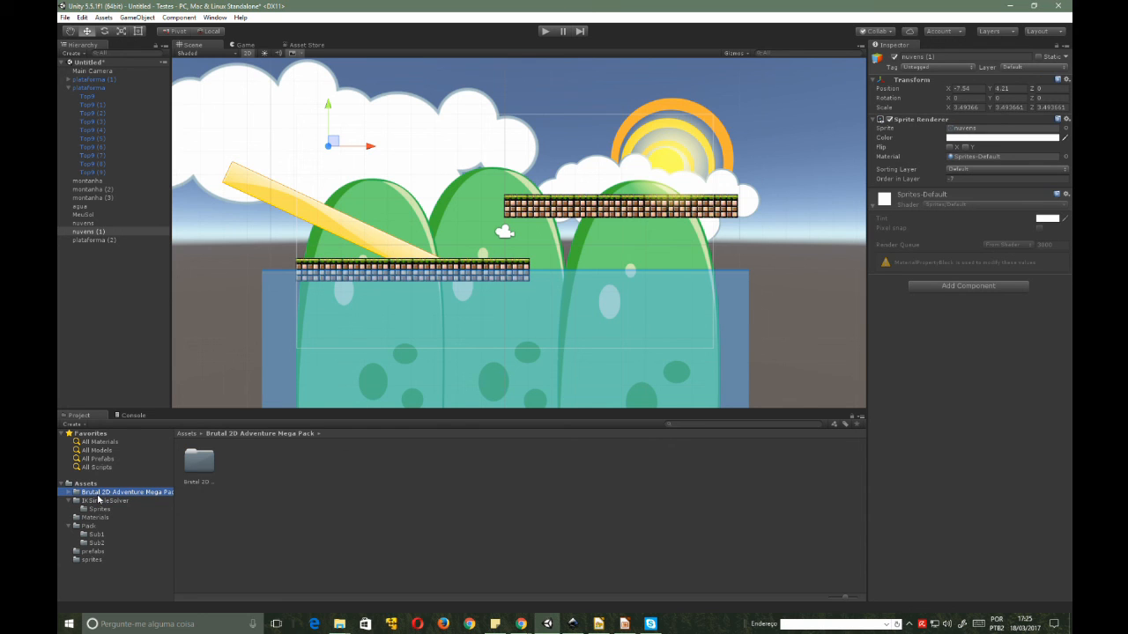
left_click(92, 552)
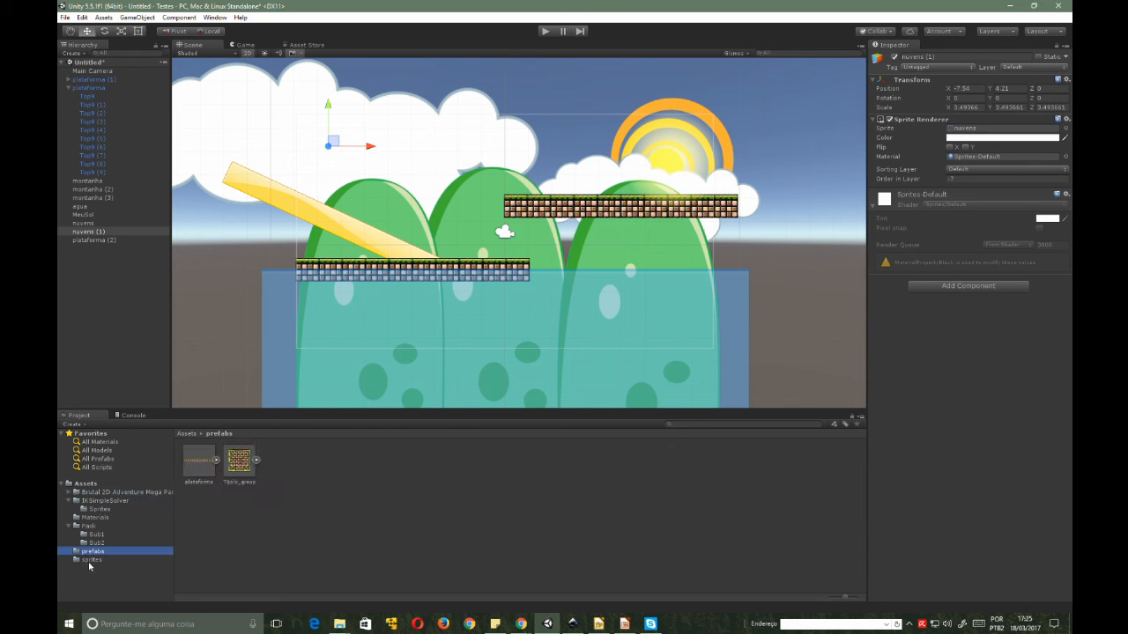
left_click_drag(239, 459, 504, 196)
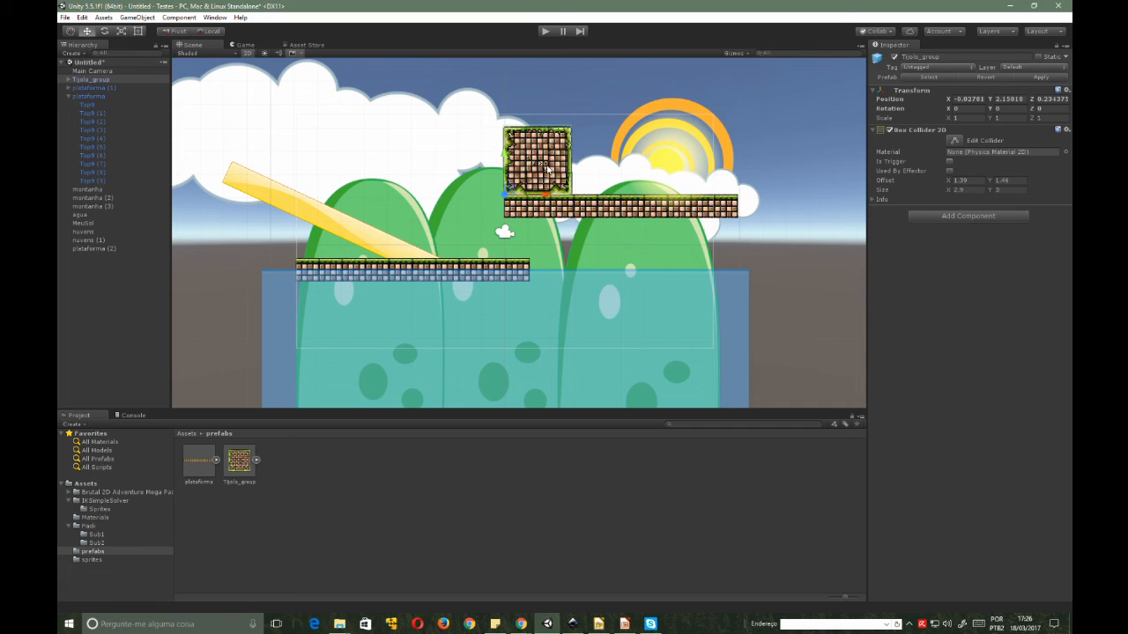
left_click_drag(510, 192, 443, 259)
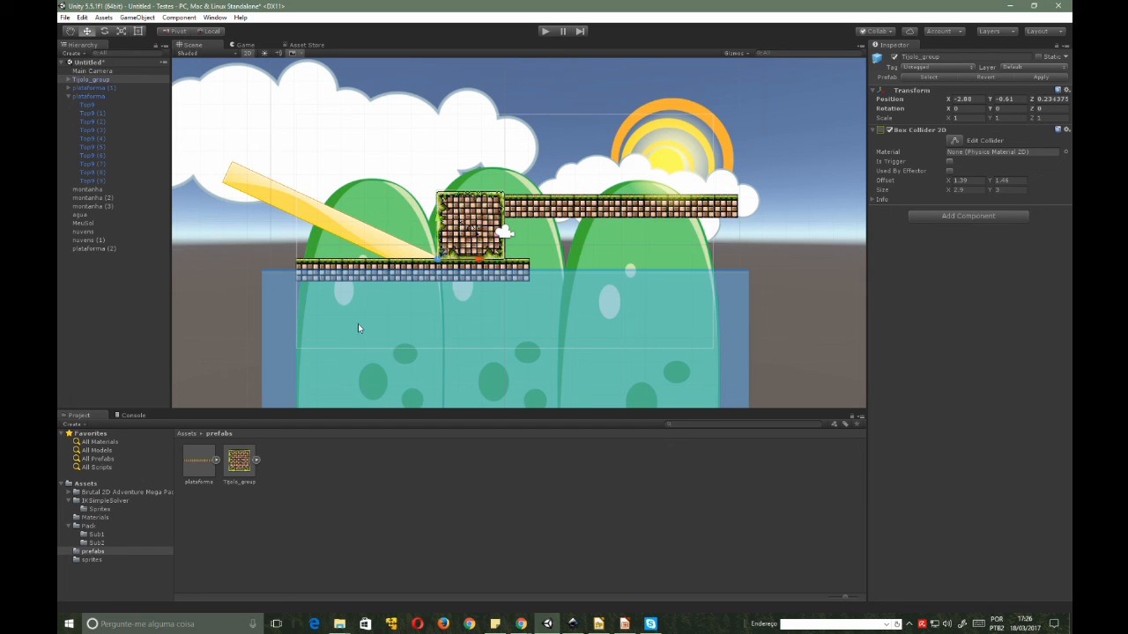
left_click_drag(442, 259, 472, 193)
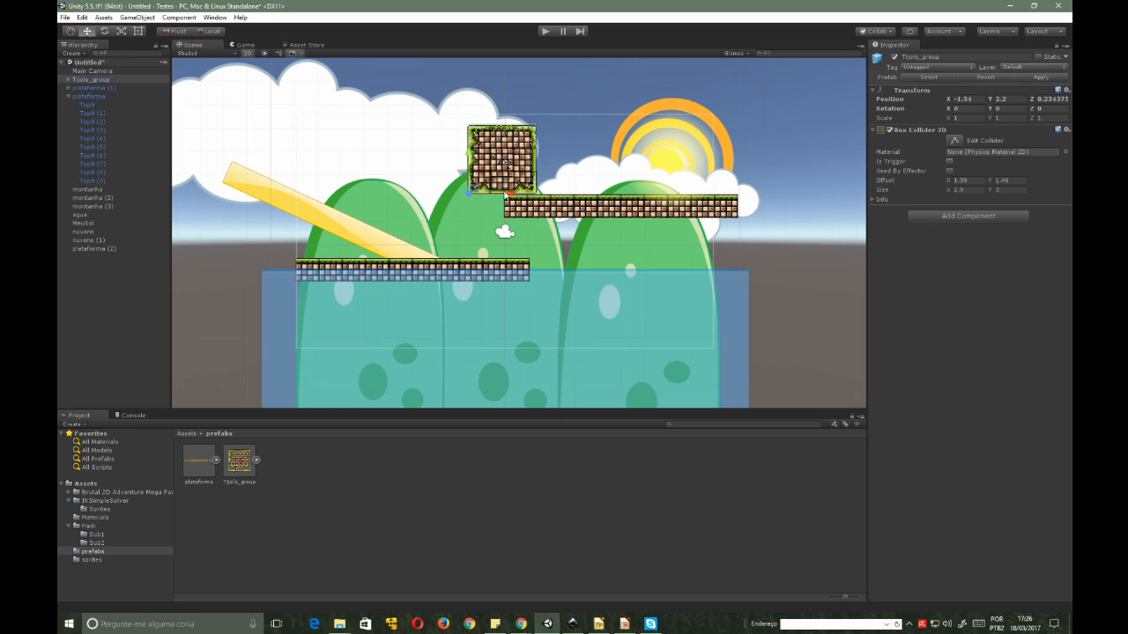
left_click_drag(509, 193, 546, 195)
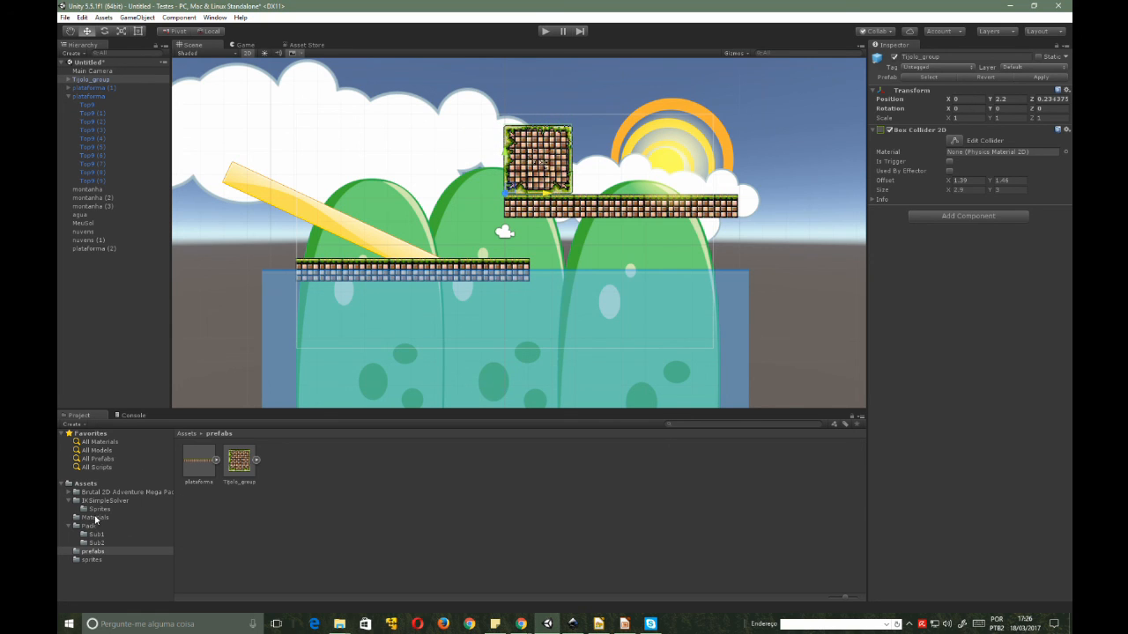
- Place the bubble sprite from IKSimpleSolver's Sprites folder at about X -9.31, Y 6.45 and scale it down to about 0.19
left_click(90, 560)
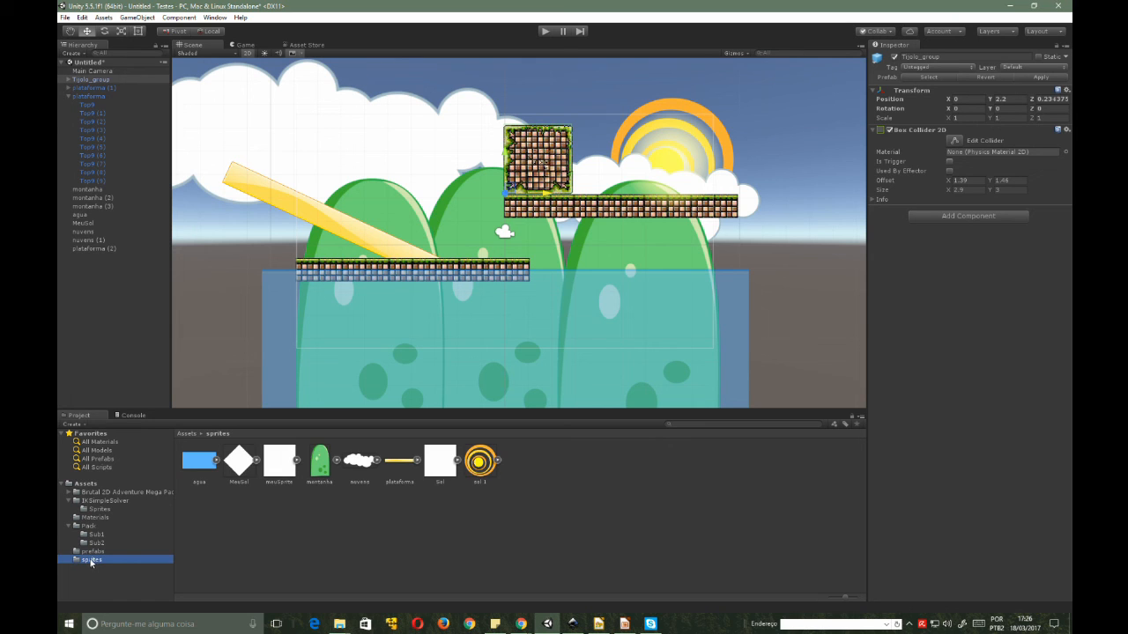
left_click(97, 518)
left_click(97, 509)
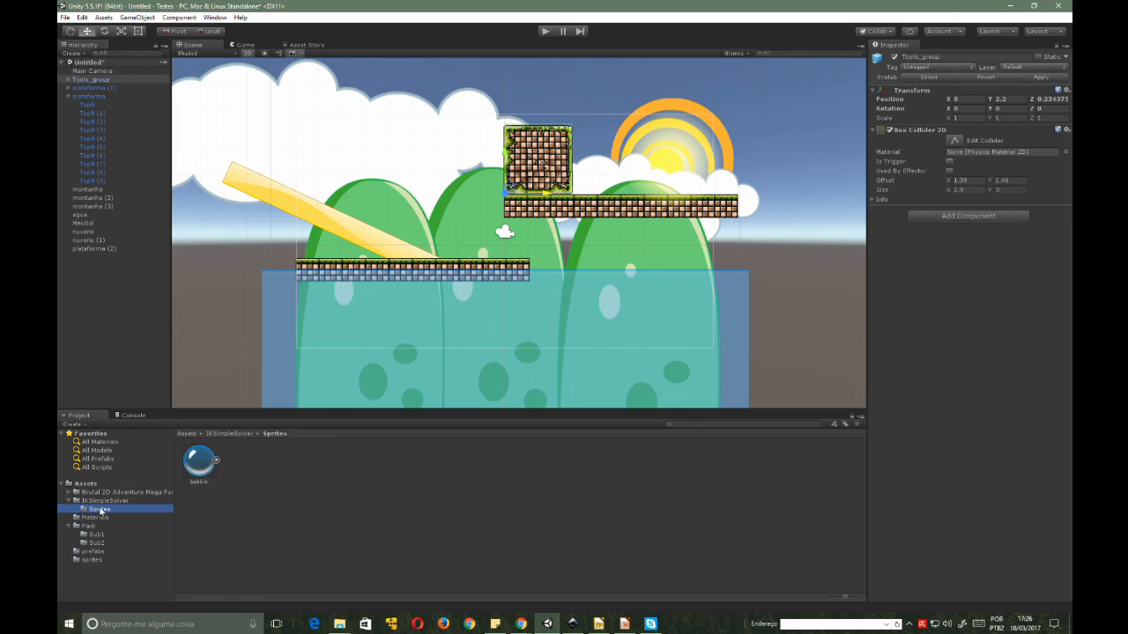
left_click_drag(203, 460, 305, 92)
key("r")
key("e")
key("w")
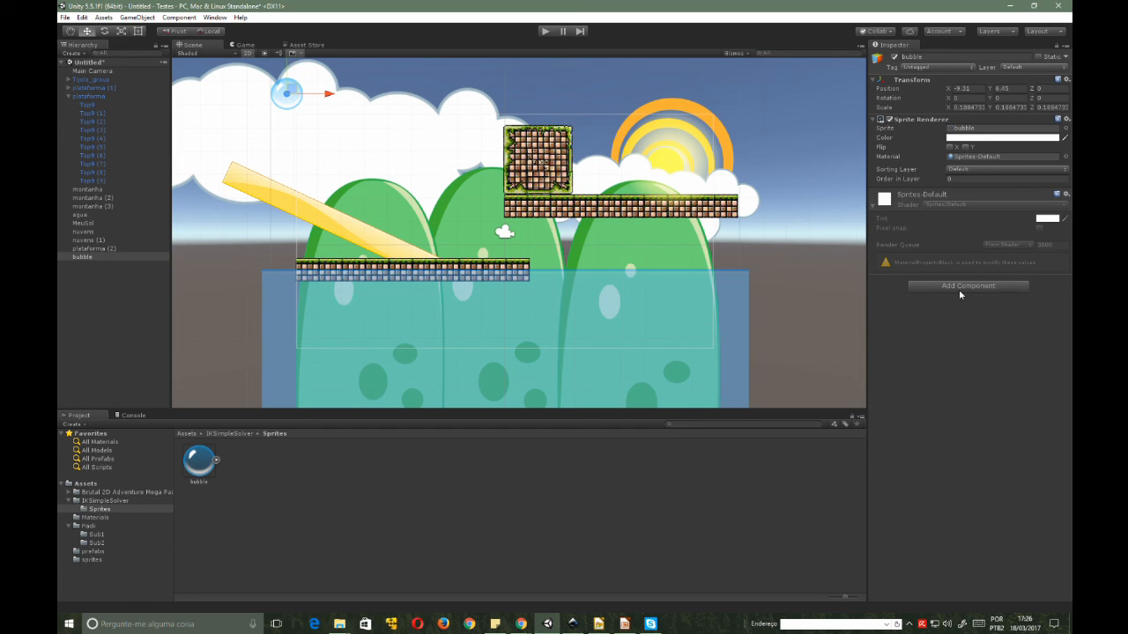
- Add a Circle Collider 2D and a Rigidbody 2D to the bubble
left_click(960, 286)
left_click(934, 359)
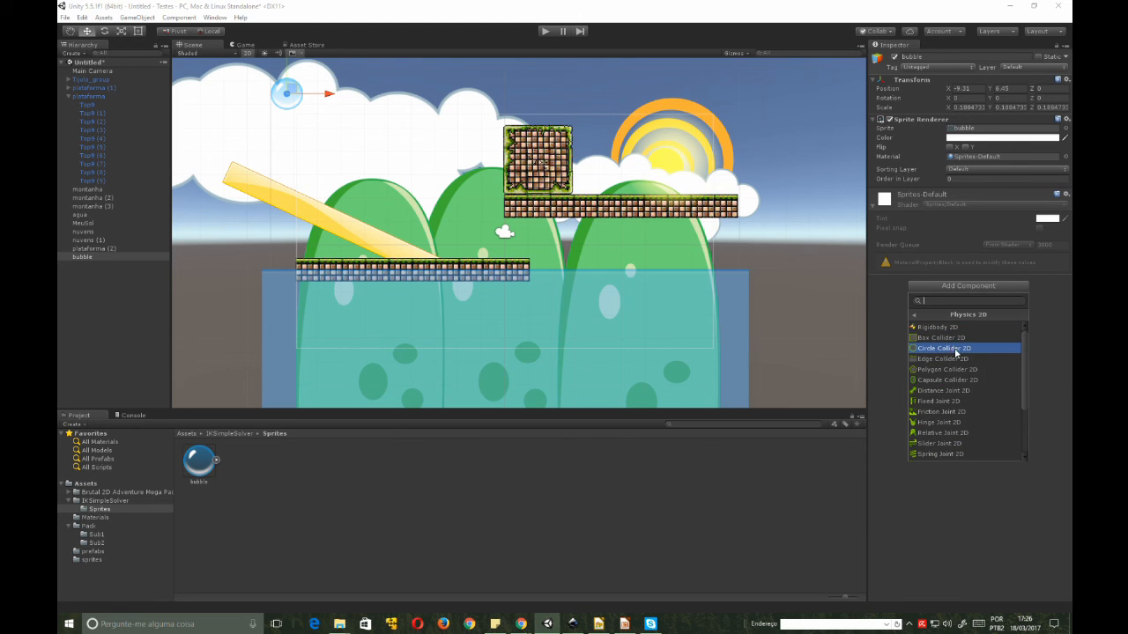
left_click(956, 349)
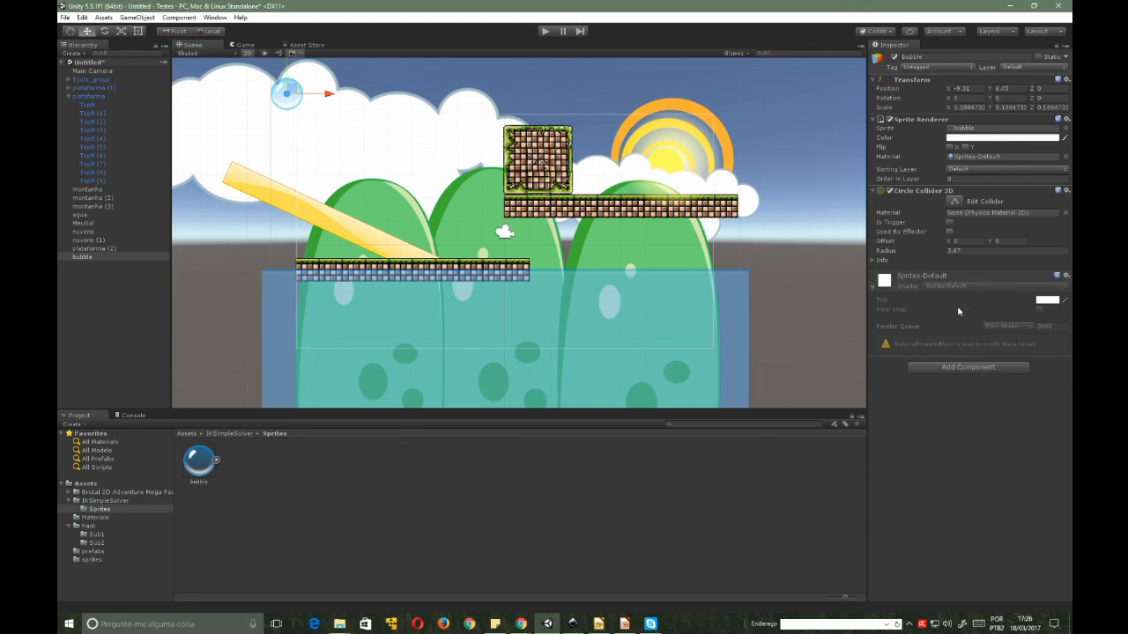
left_click(954, 368)
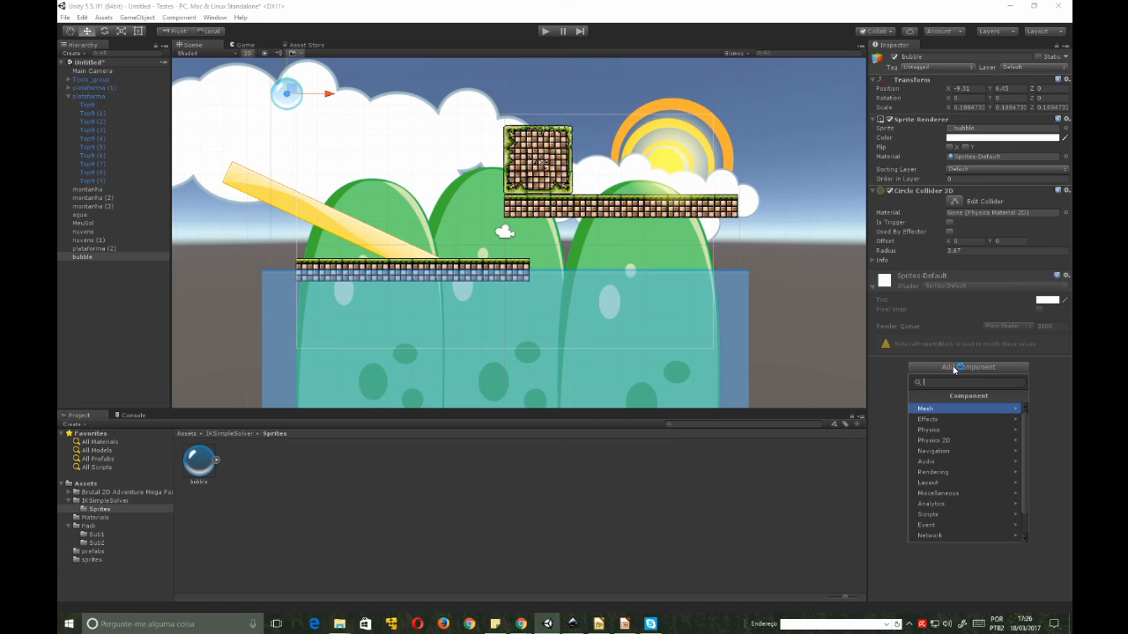
left_click(948, 439)
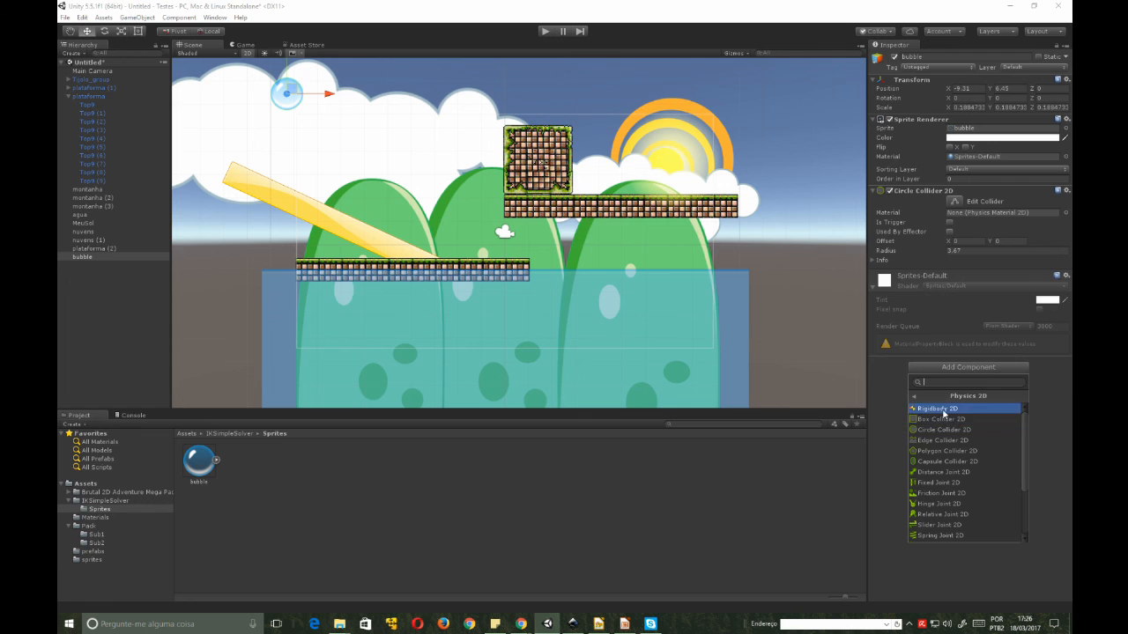
left_click(946, 410)
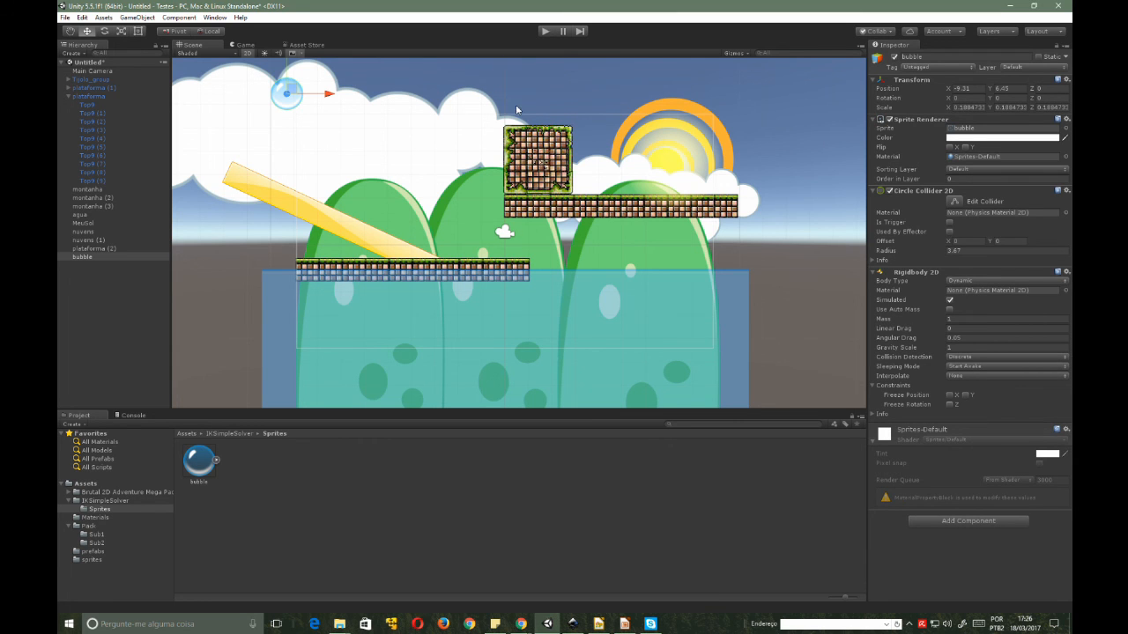
- Move the bubble to about X -7.4 above the ramp and run the scene to test its physics
scroll(430, 257, "up", 3)
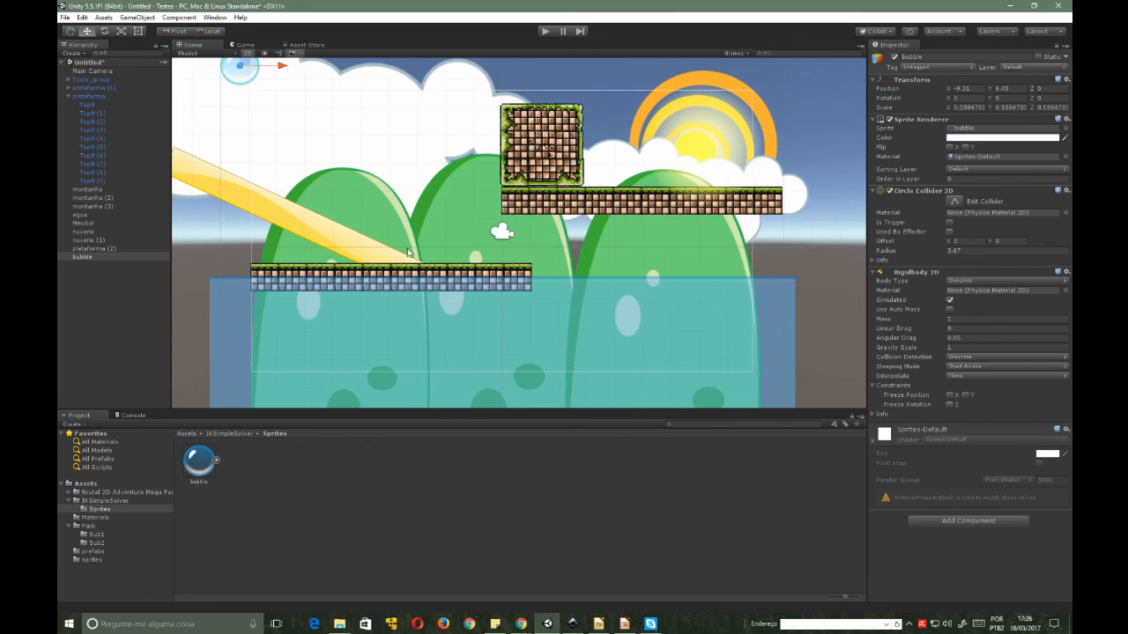
scroll(402, 257, "down", 2)
left_click_drag(323, 97, 368, 90)
scroll(353, 92, "down", 3)
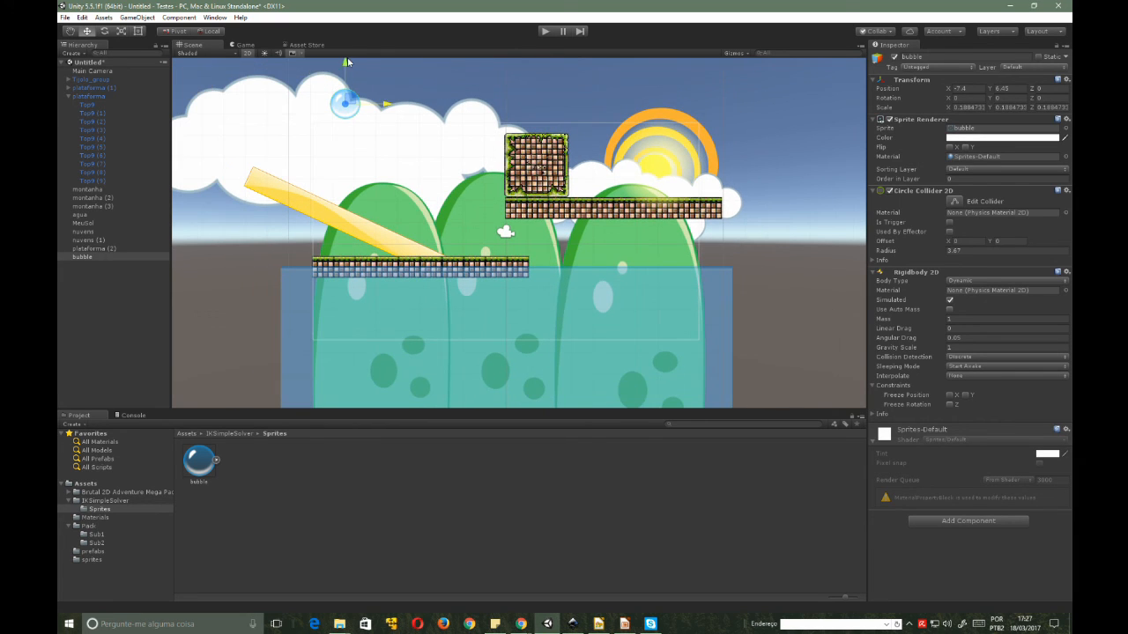
left_click(544, 31)
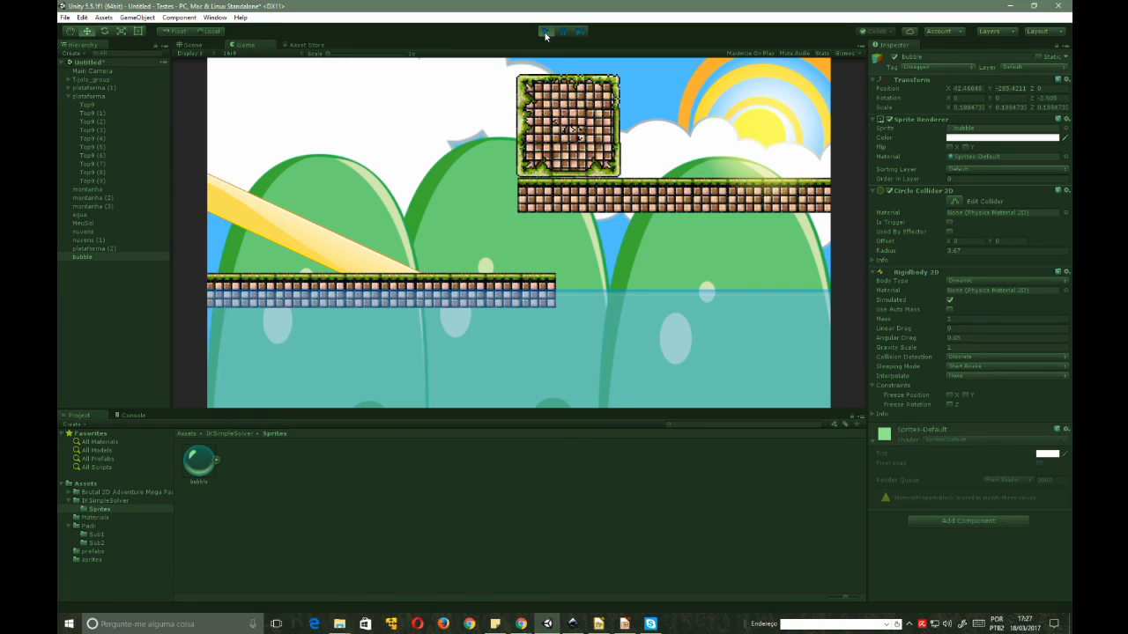
left_click(545, 32)
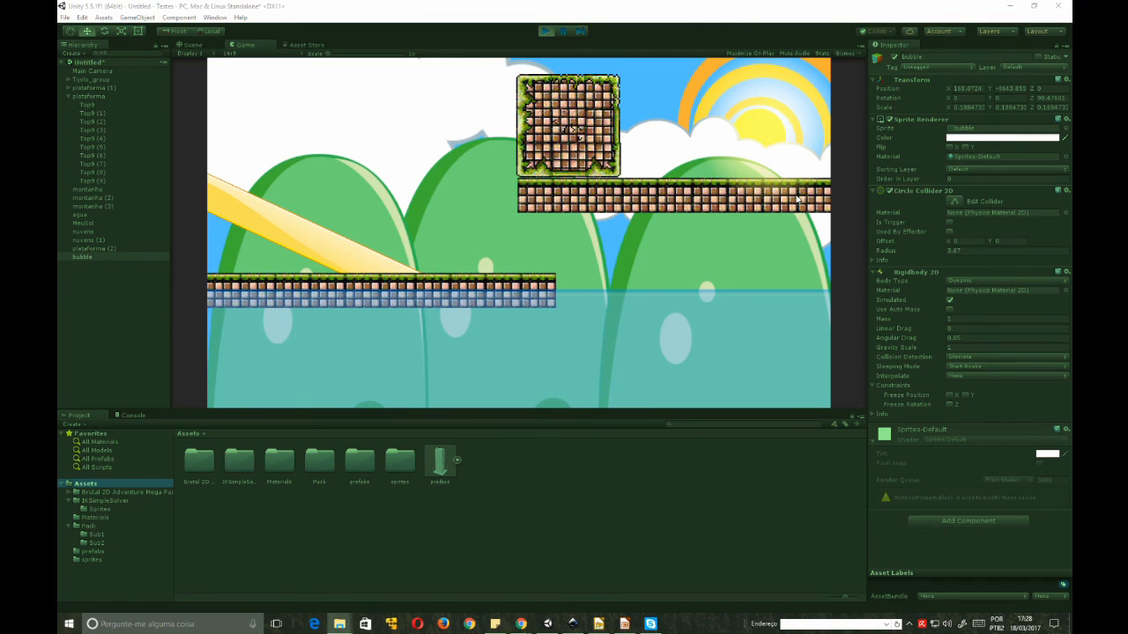